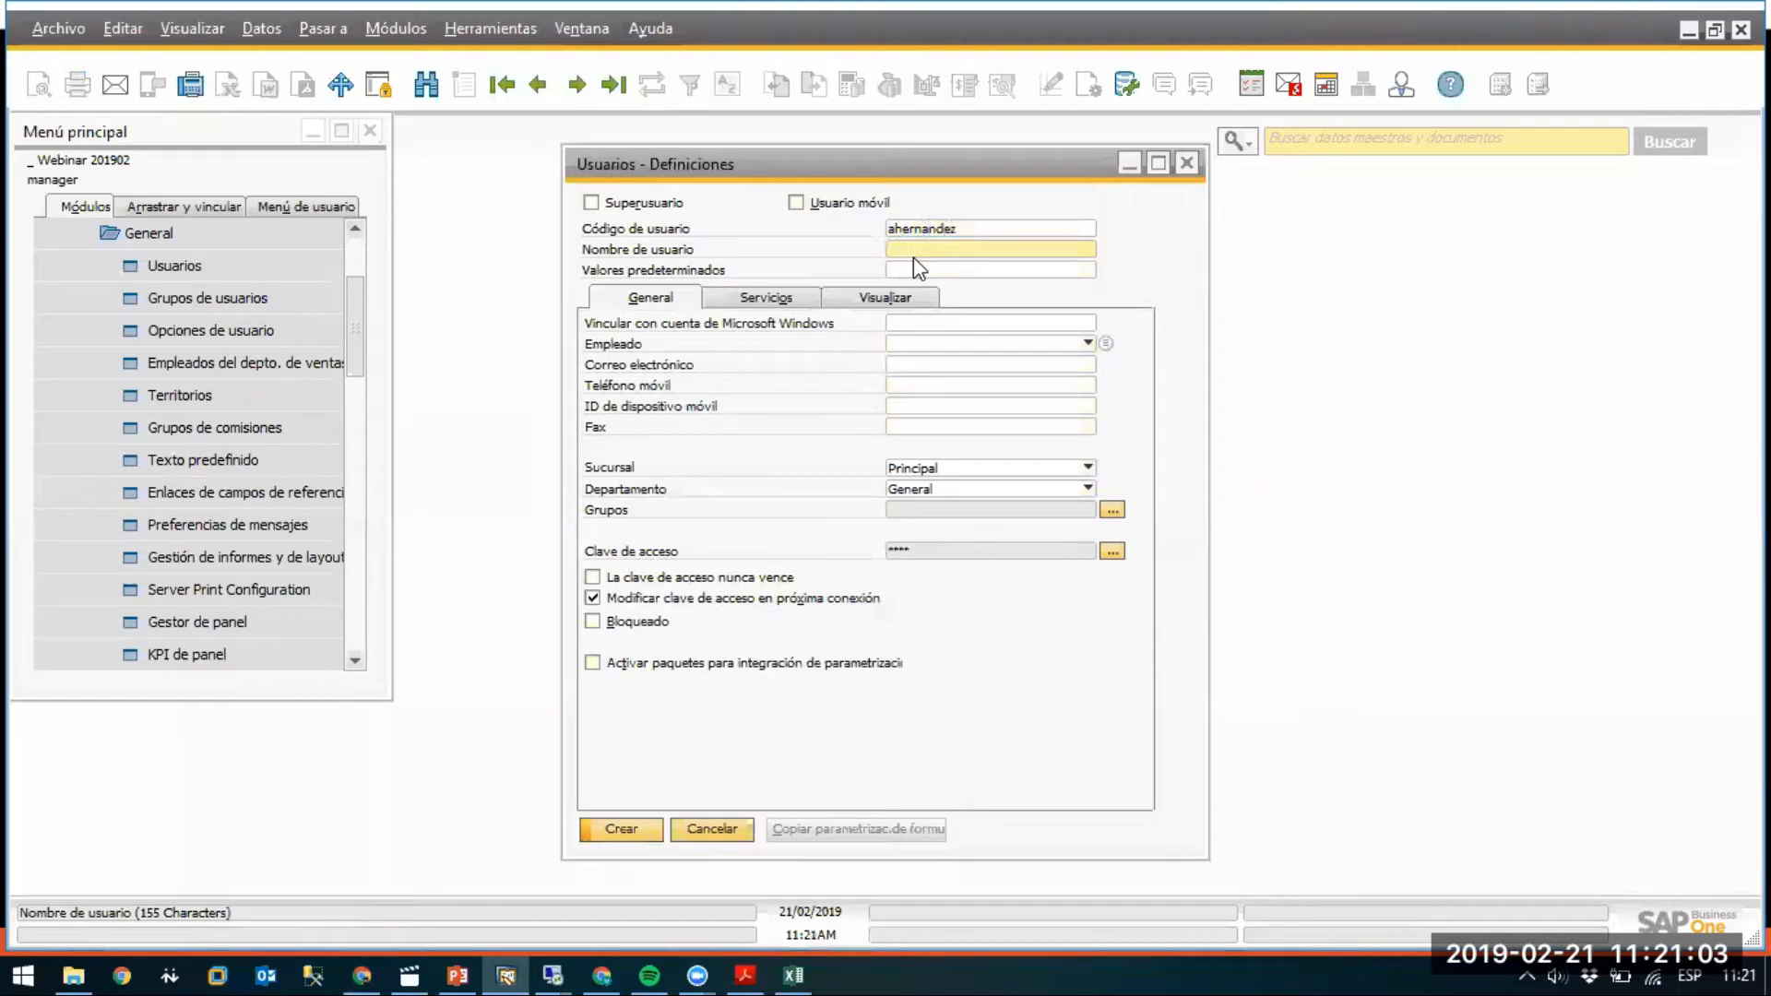
Enter the new user's full name and set the password to never expire.
key(Tab)
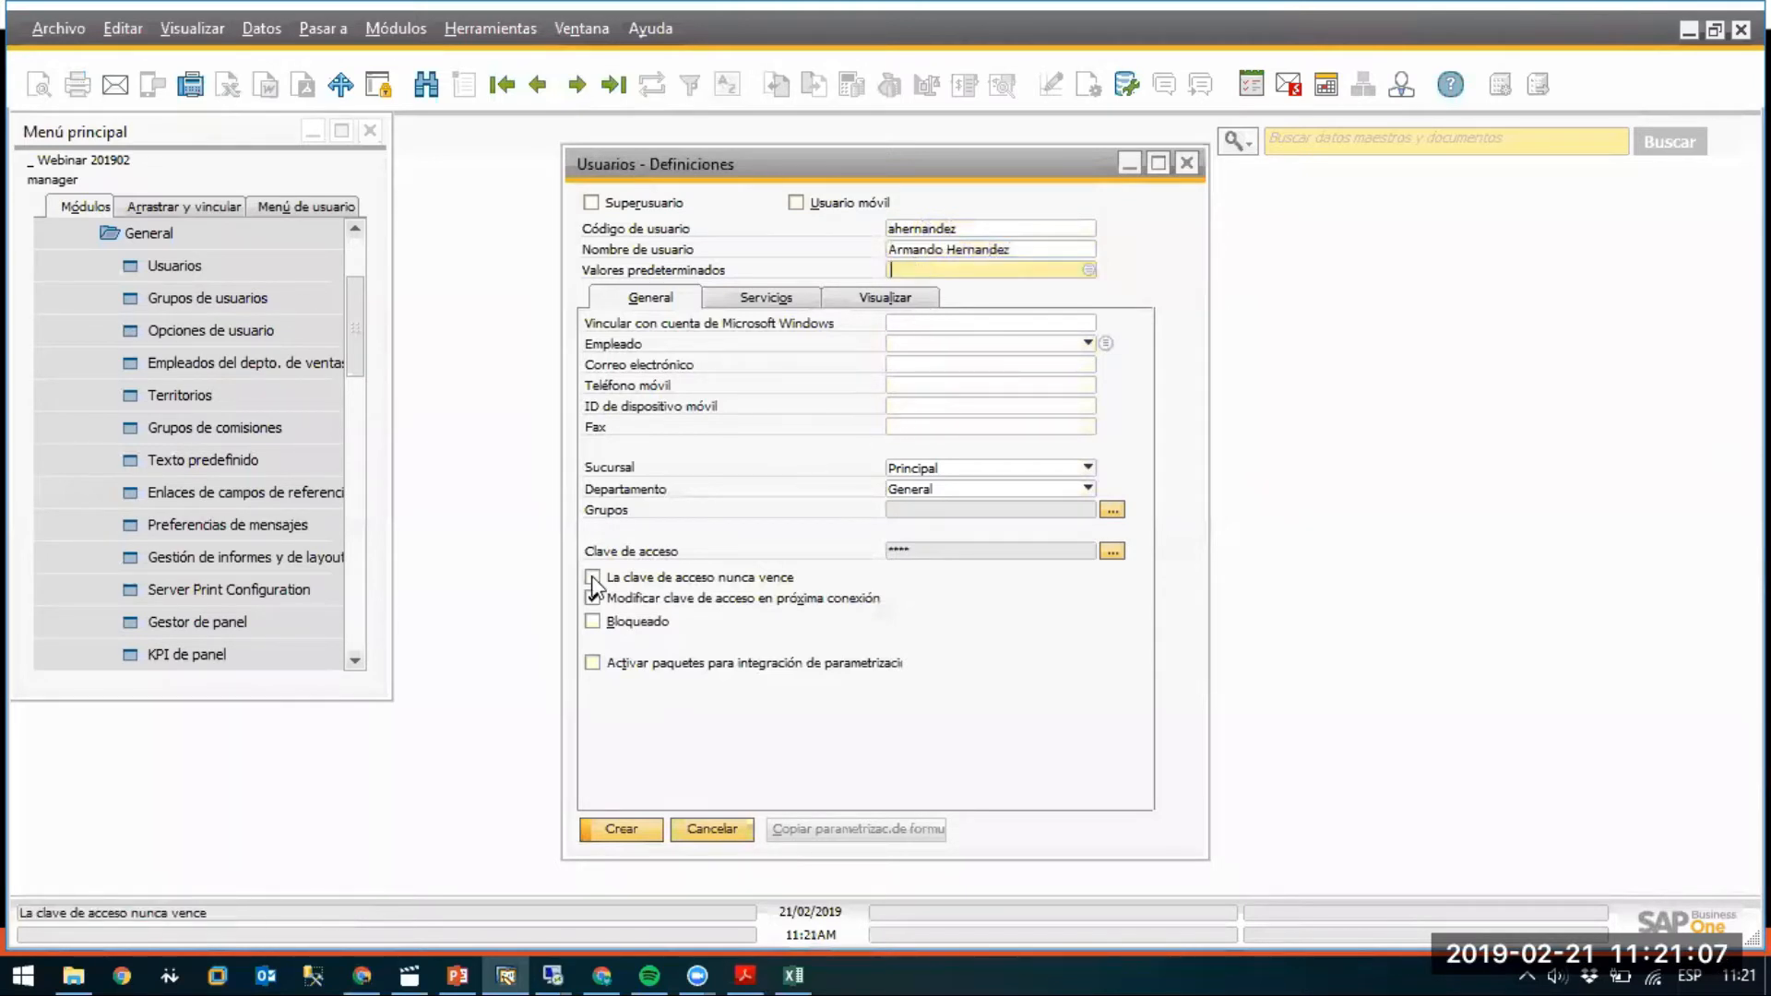
click(592, 577)
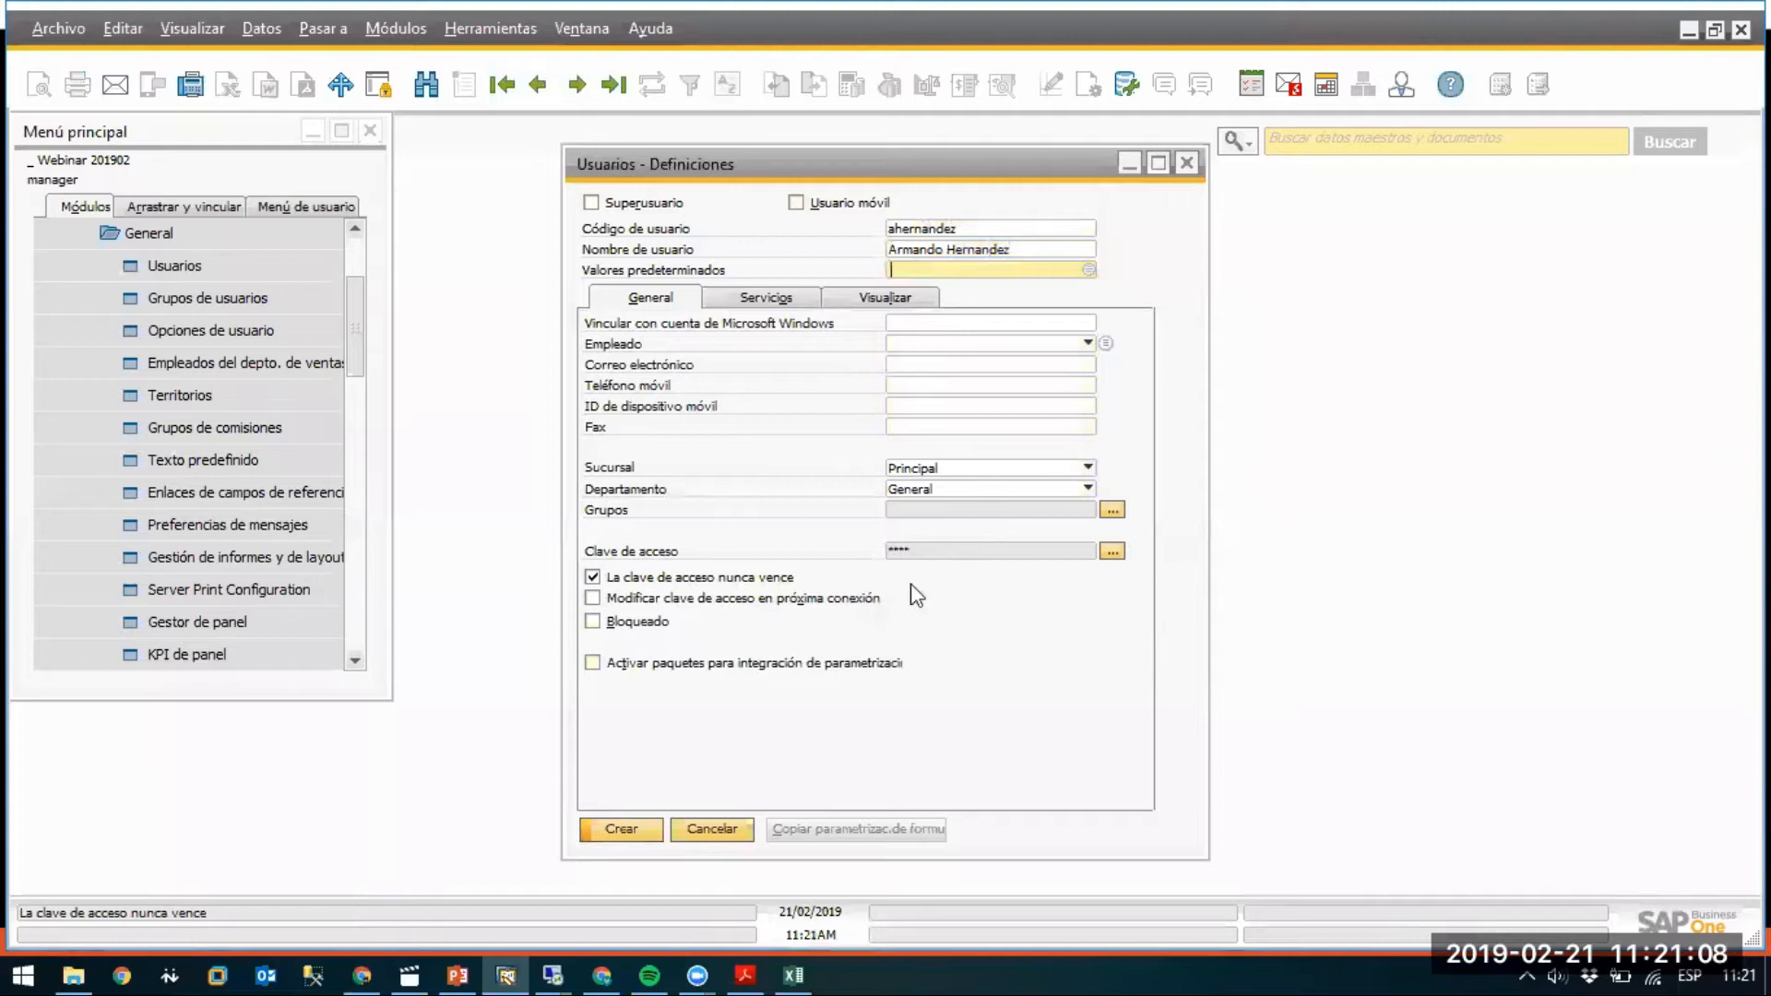
Set and confirm the user's password, create the user, and close the definitions form.
click(1113, 552)
text(123456)
key(Tab)
text(123456)
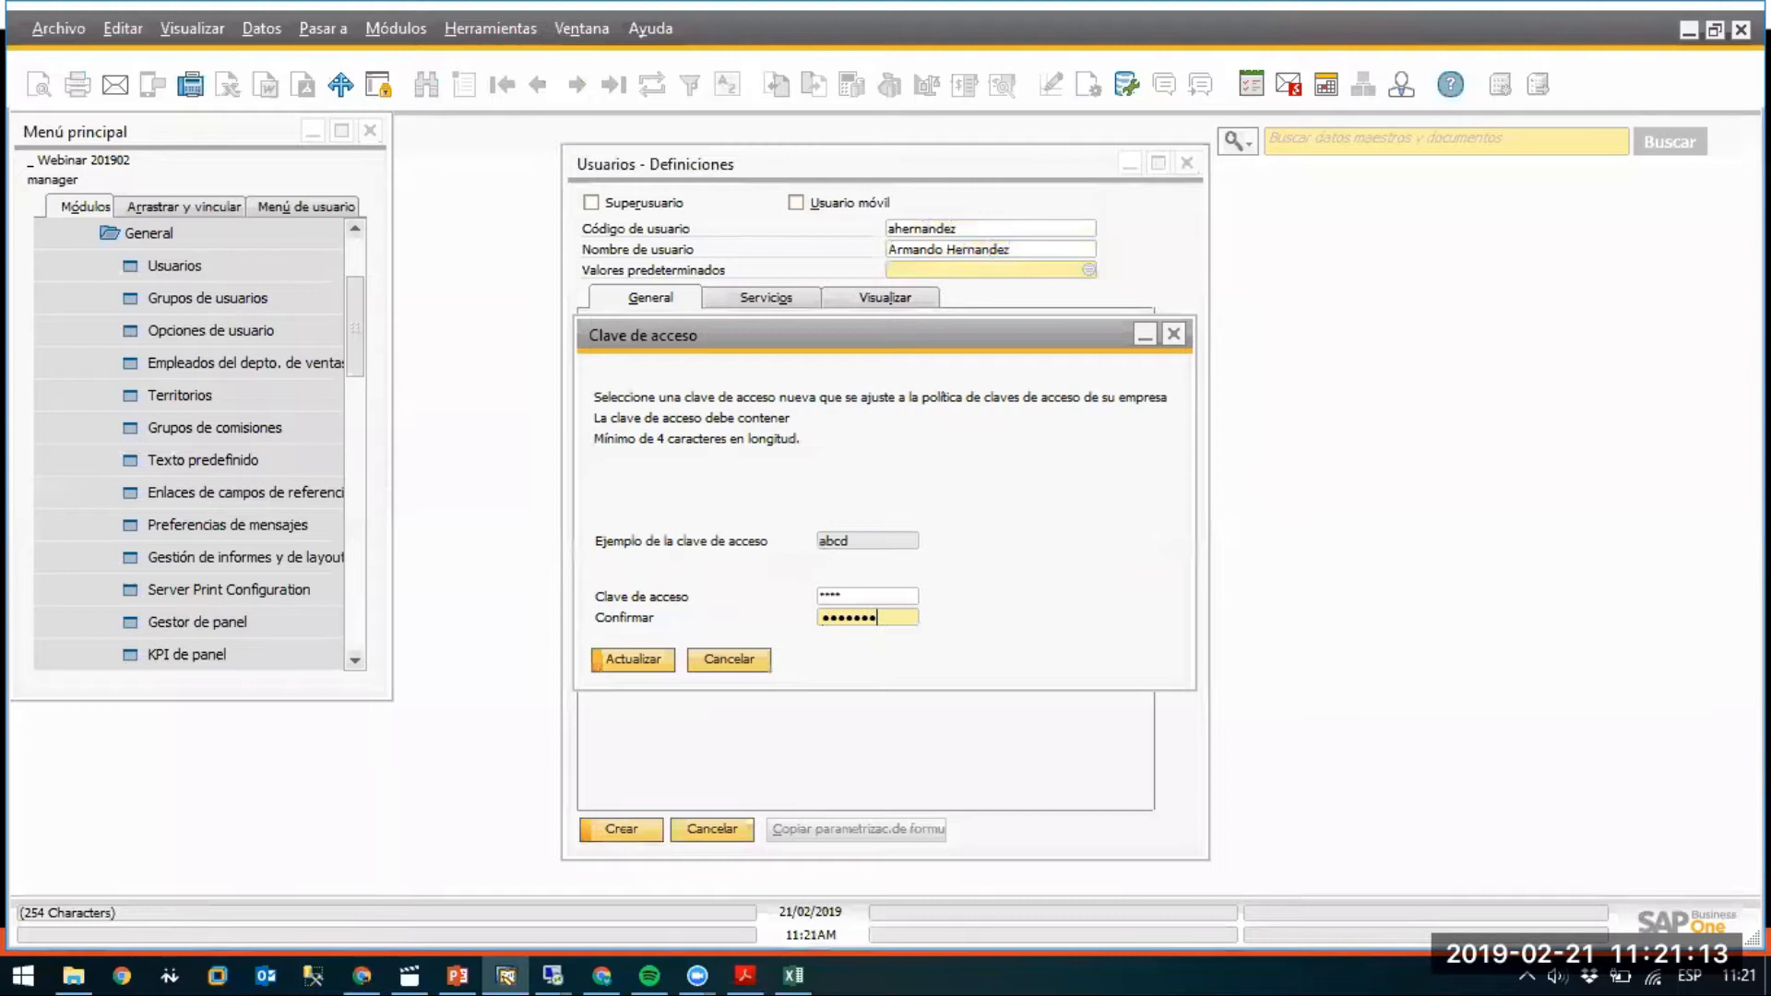
key(Return)
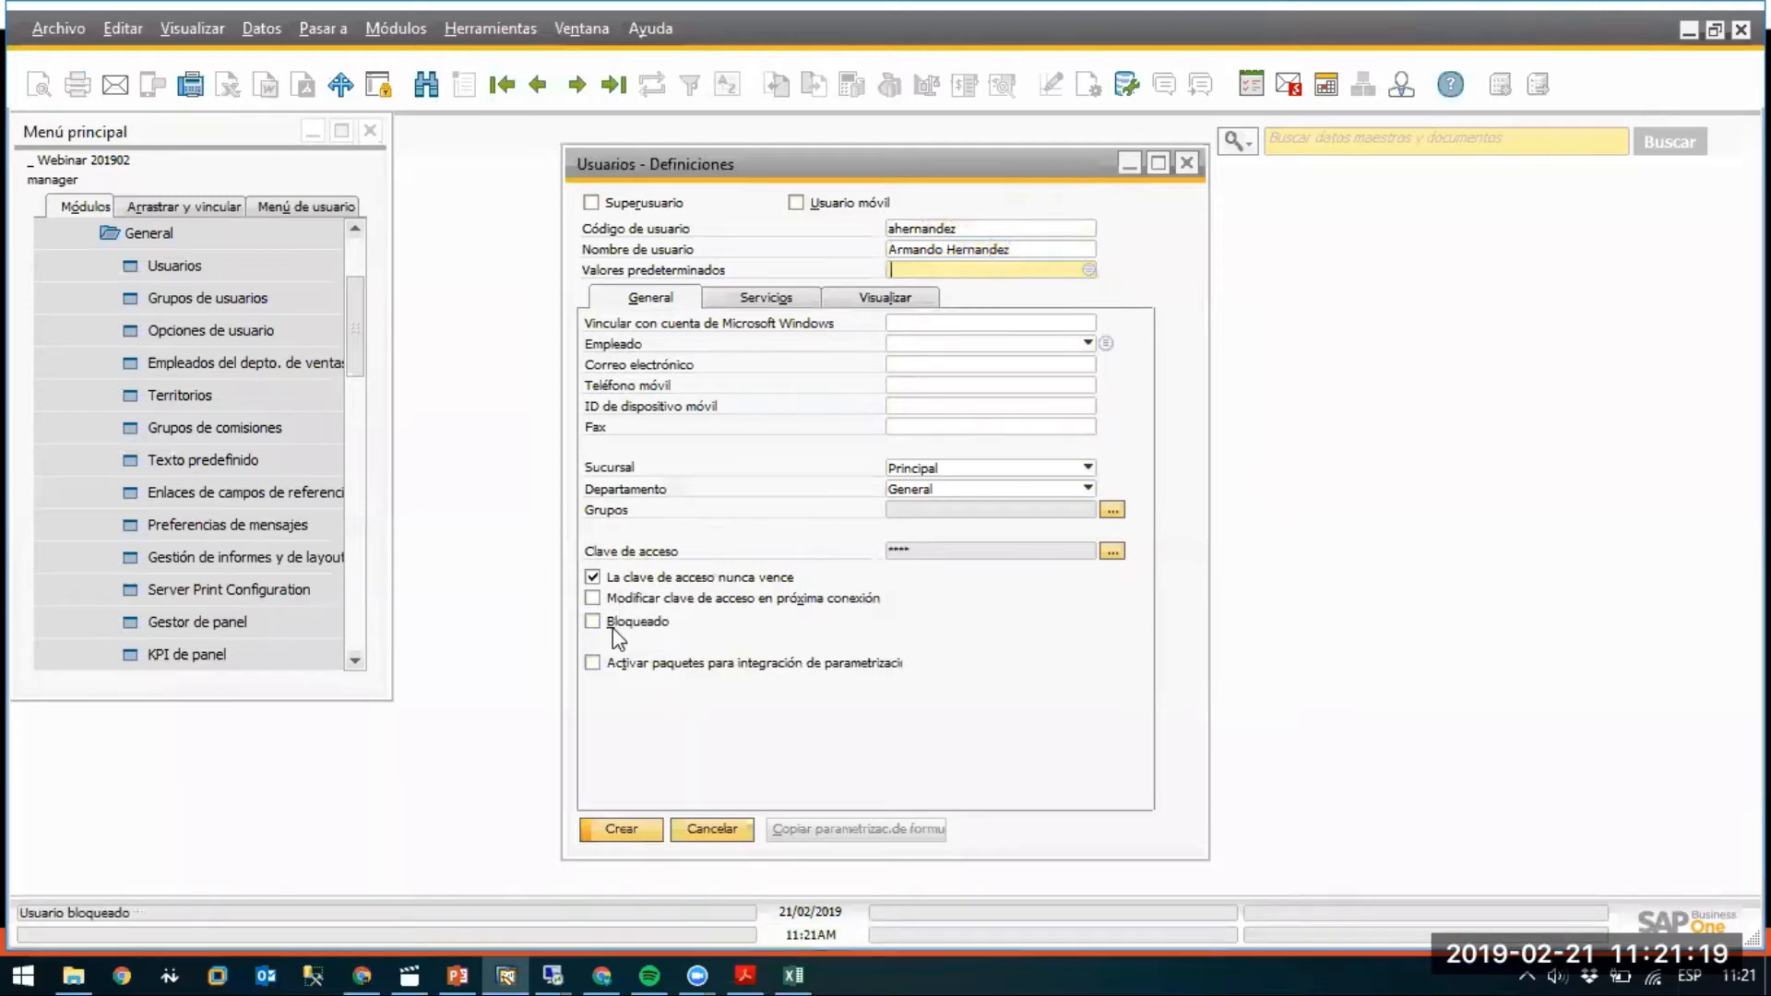
click(621, 828)
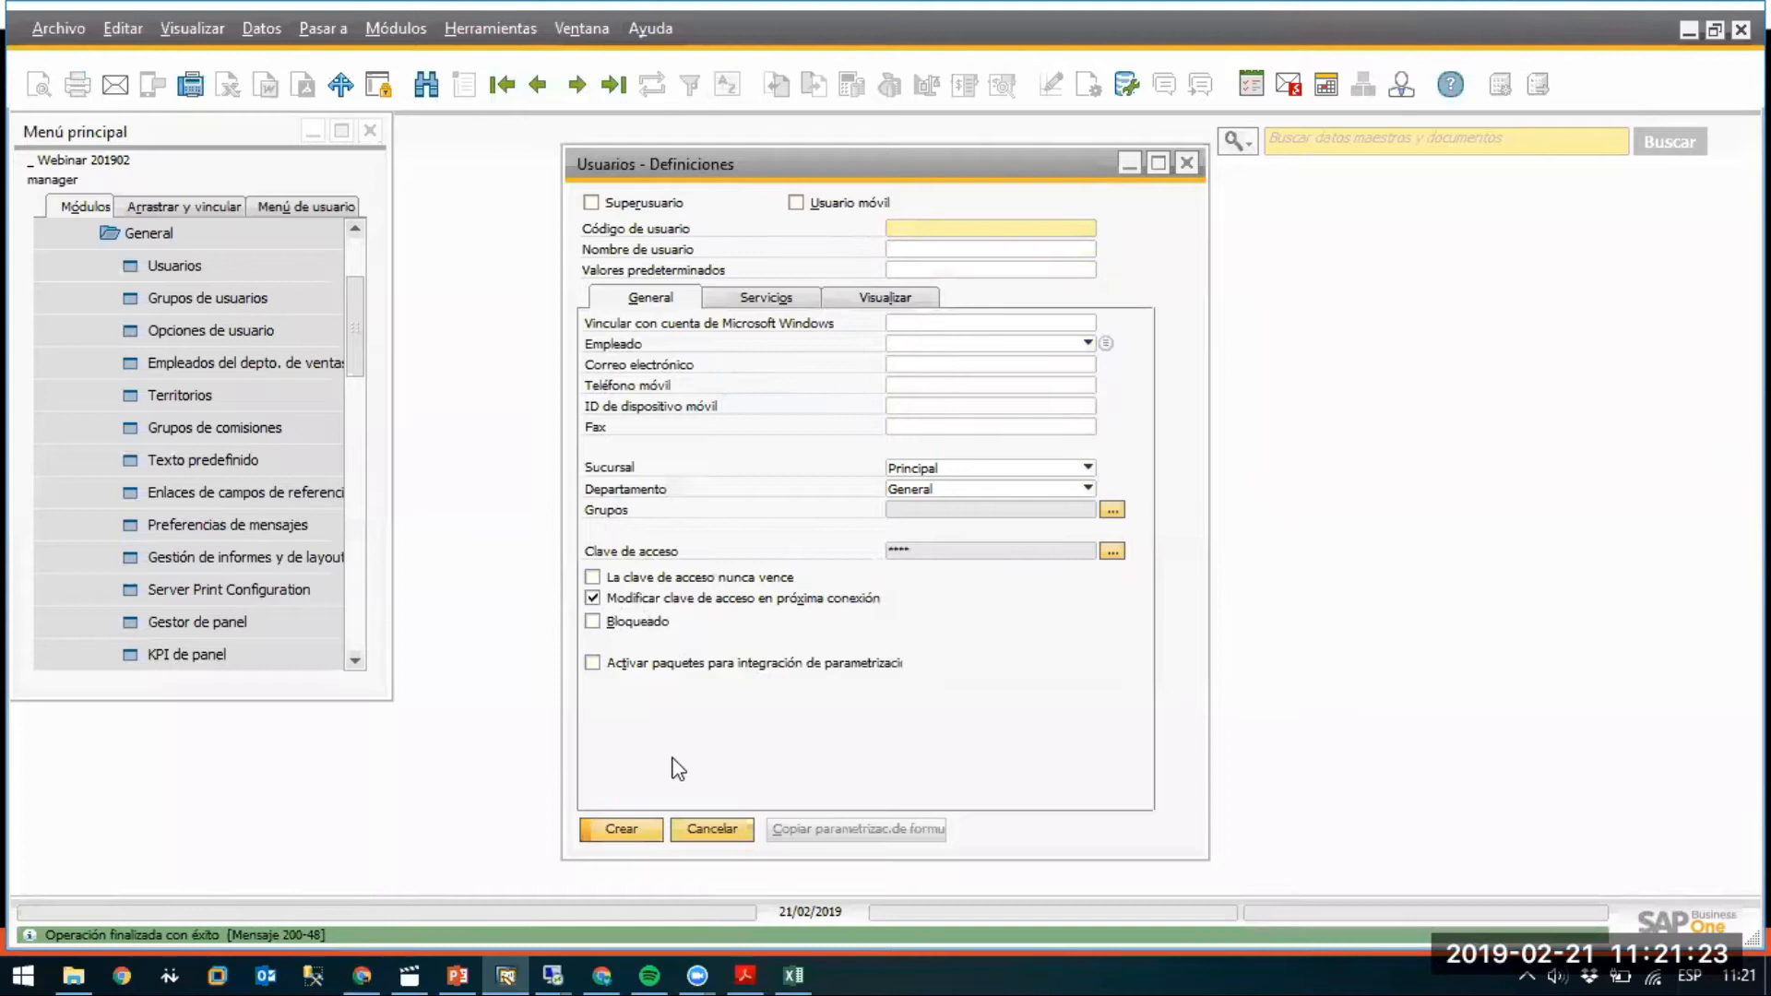
click(712, 829)
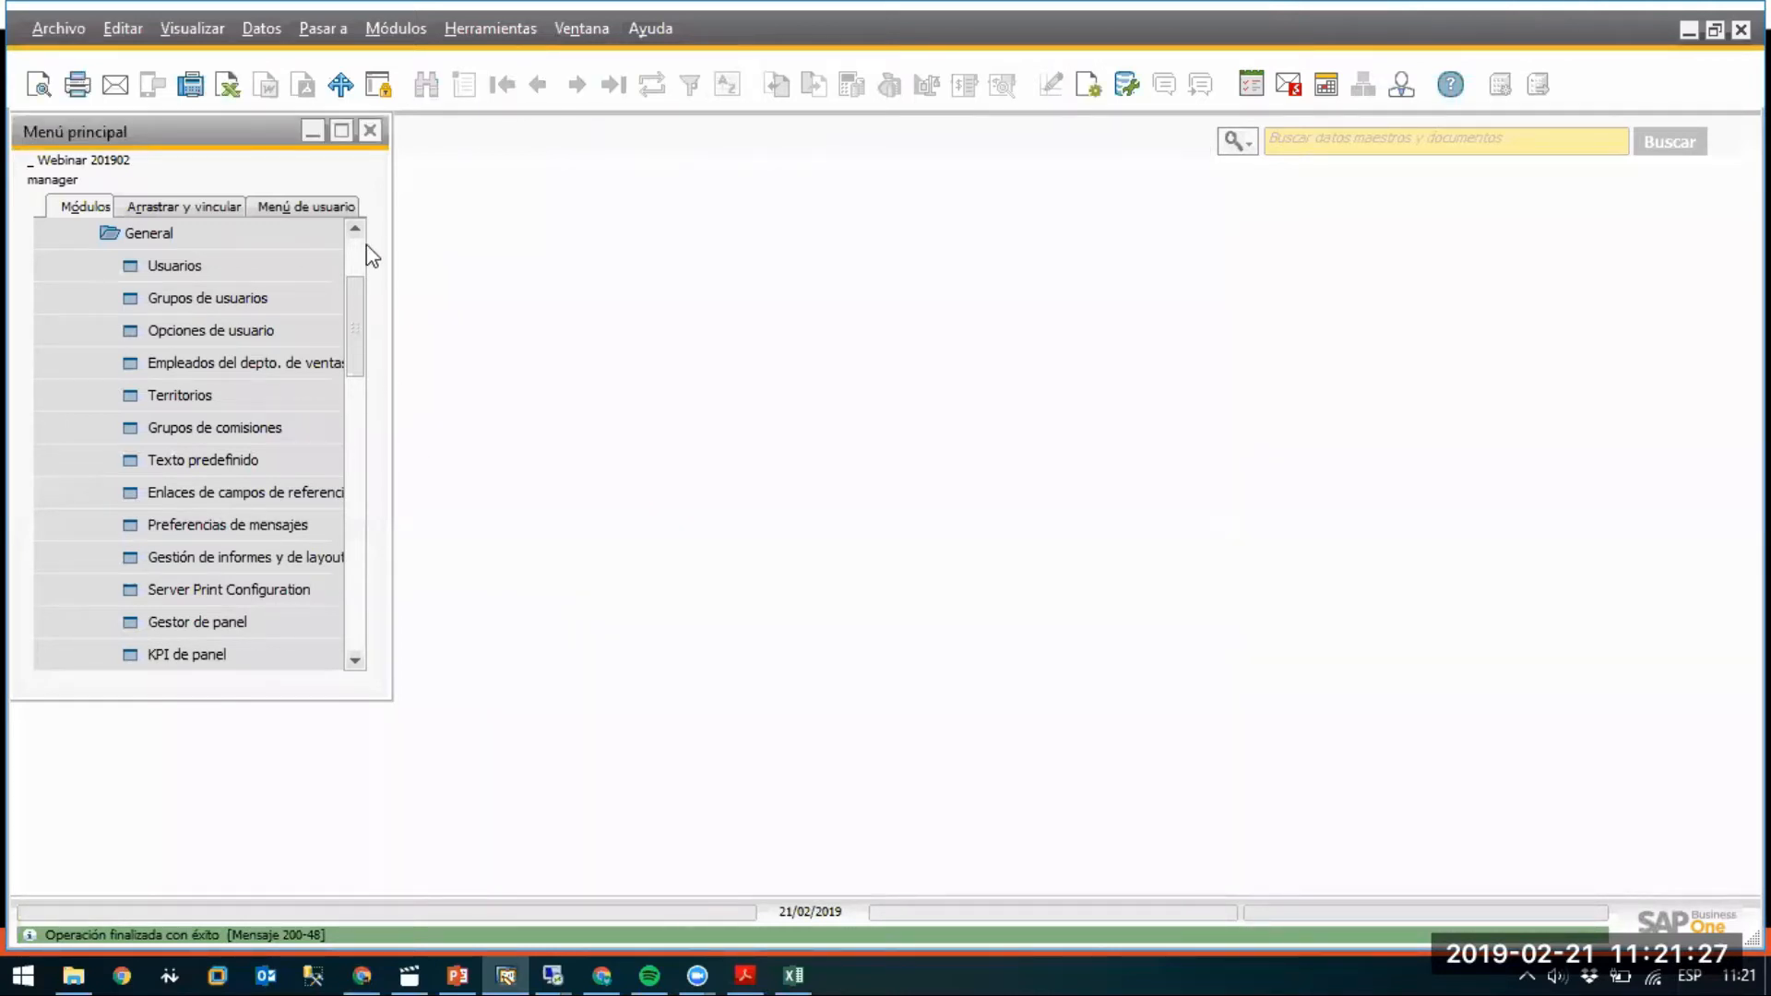
Assign the SAP Business One Limited Financials license to the new user in License Administration and save it.
drag(356, 323, 360, 237)
click(201, 362)
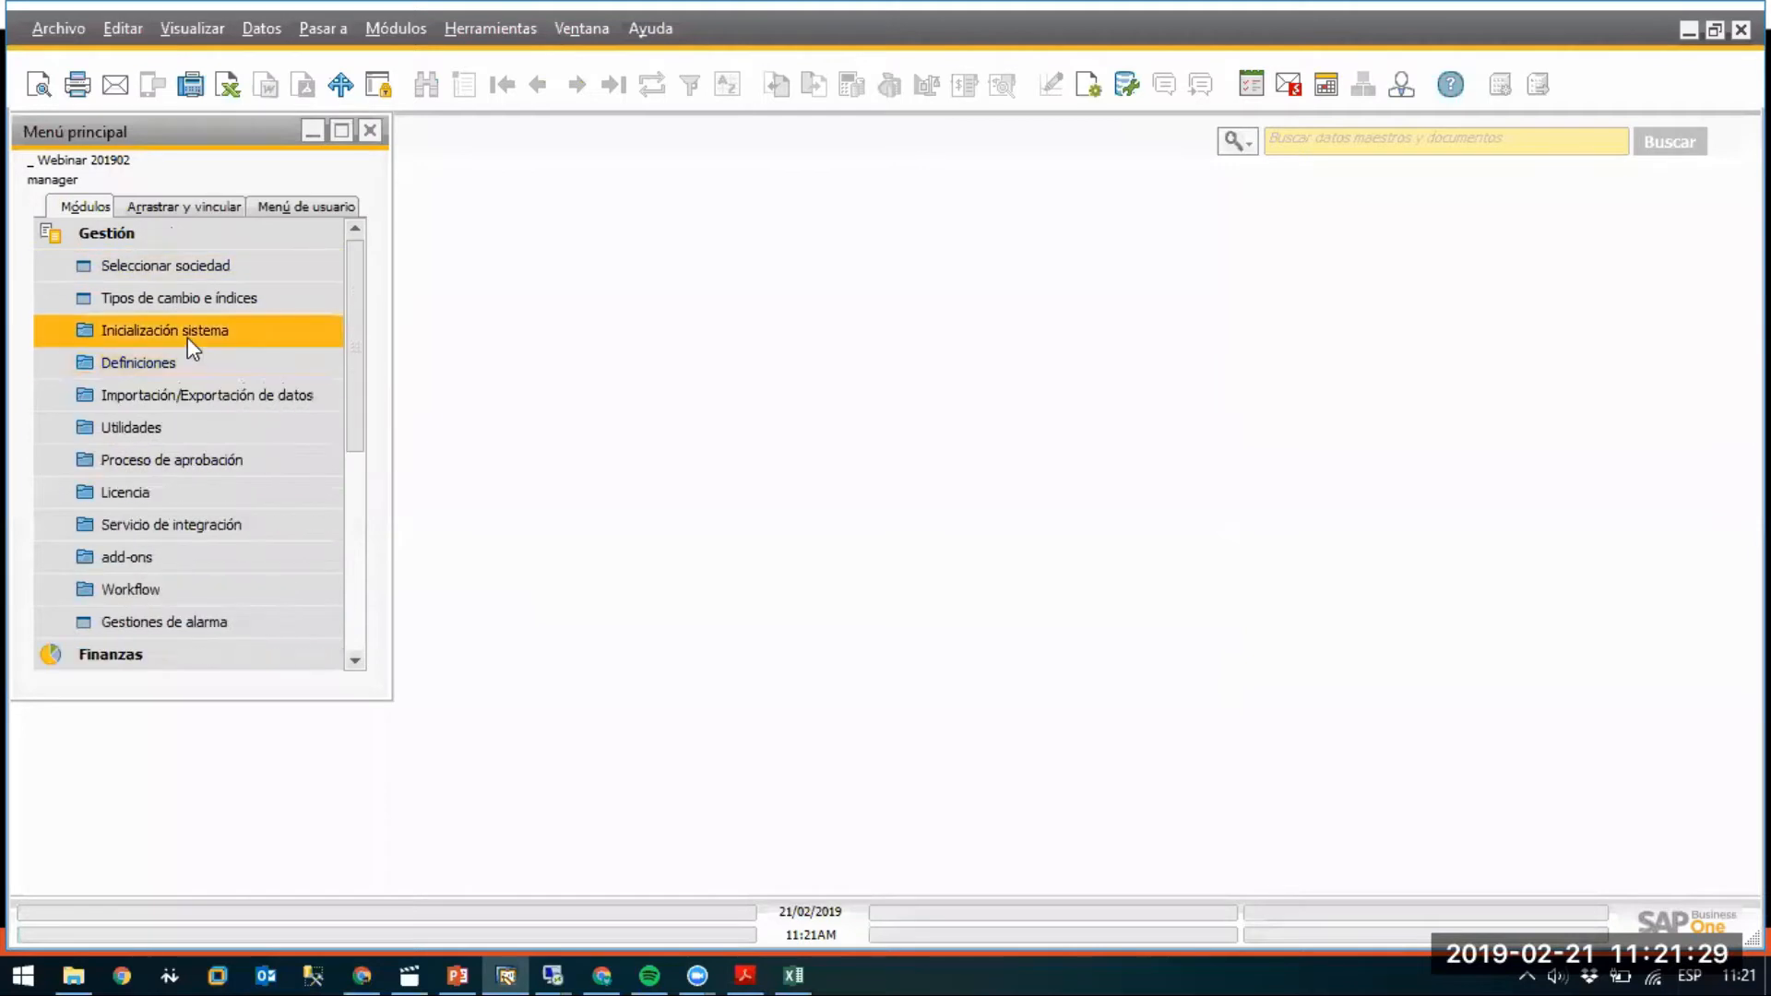
click(174, 493)
click(198, 525)
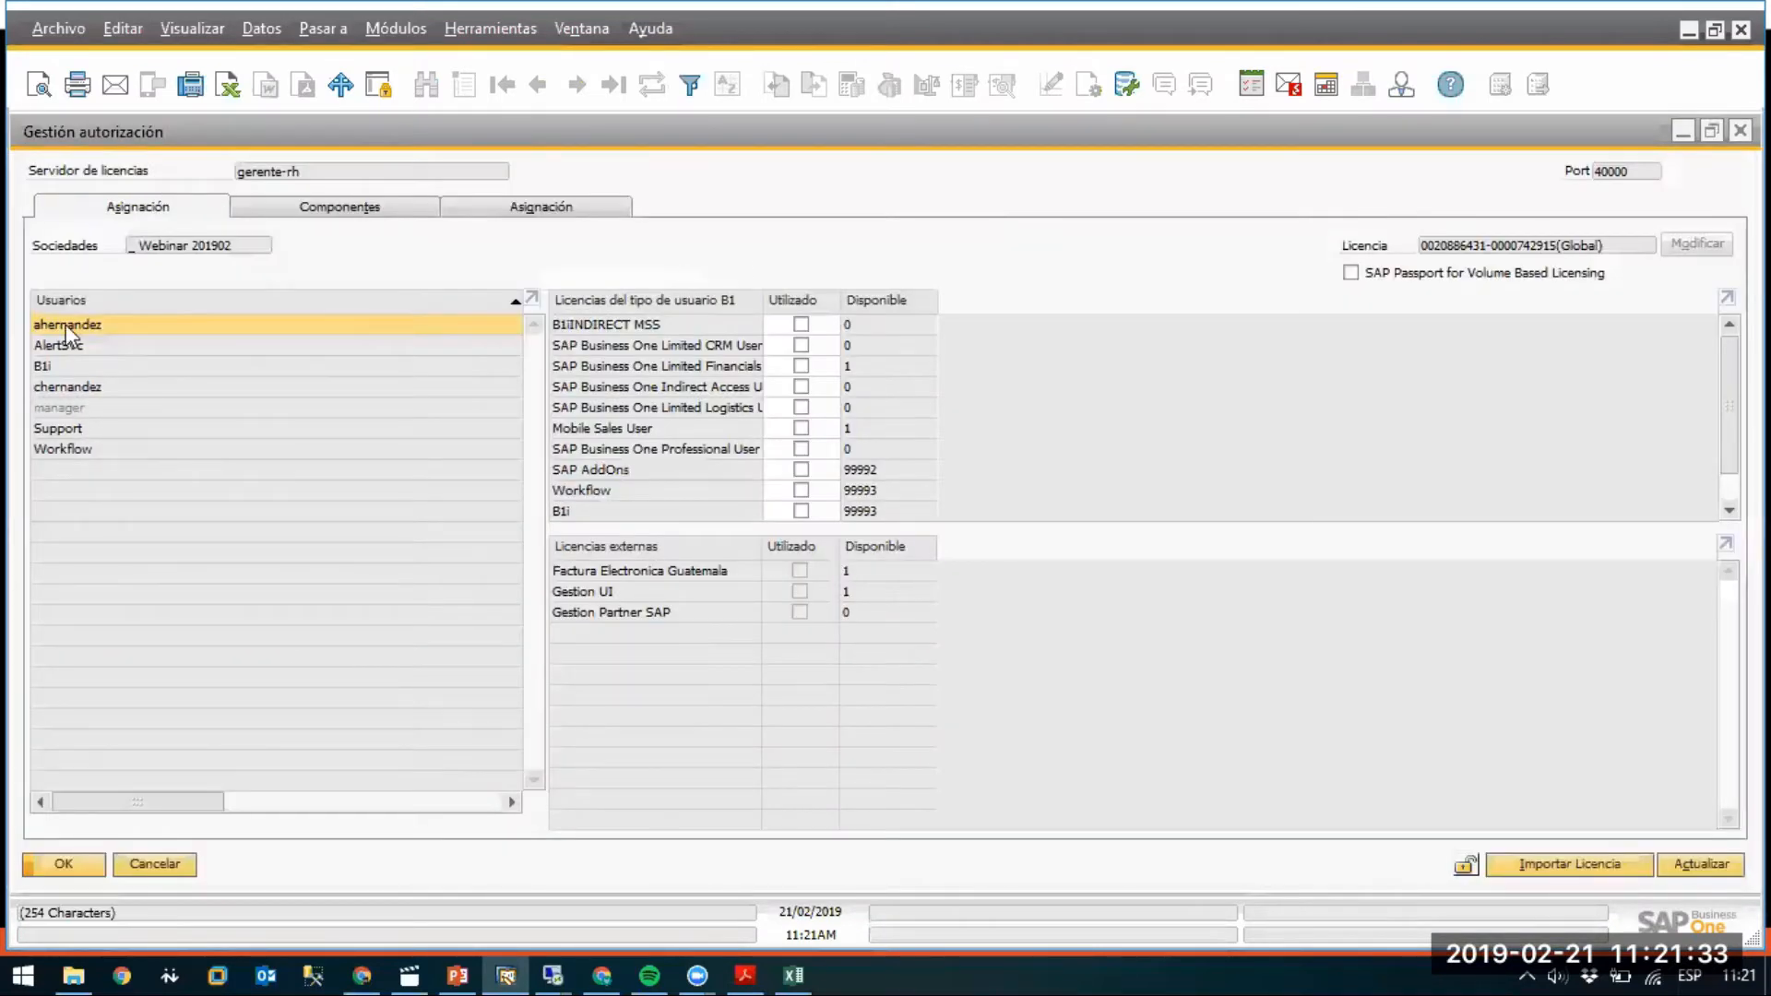
click(800, 366)
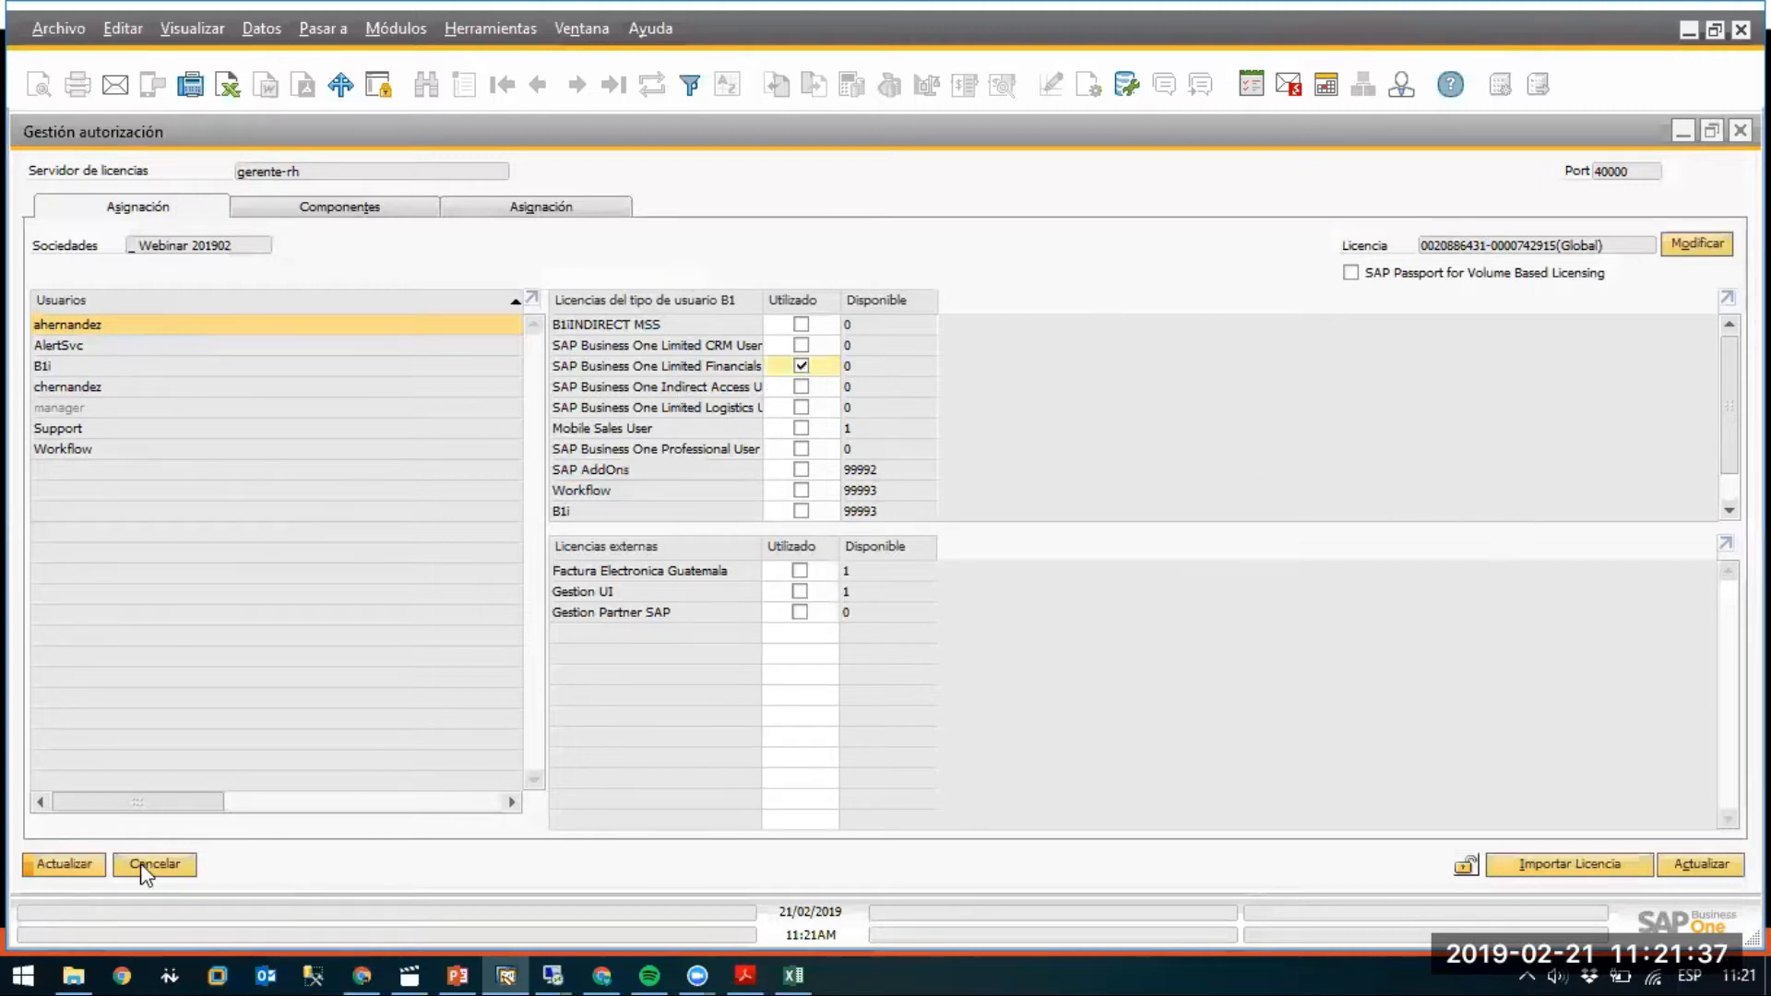
click(67, 865)
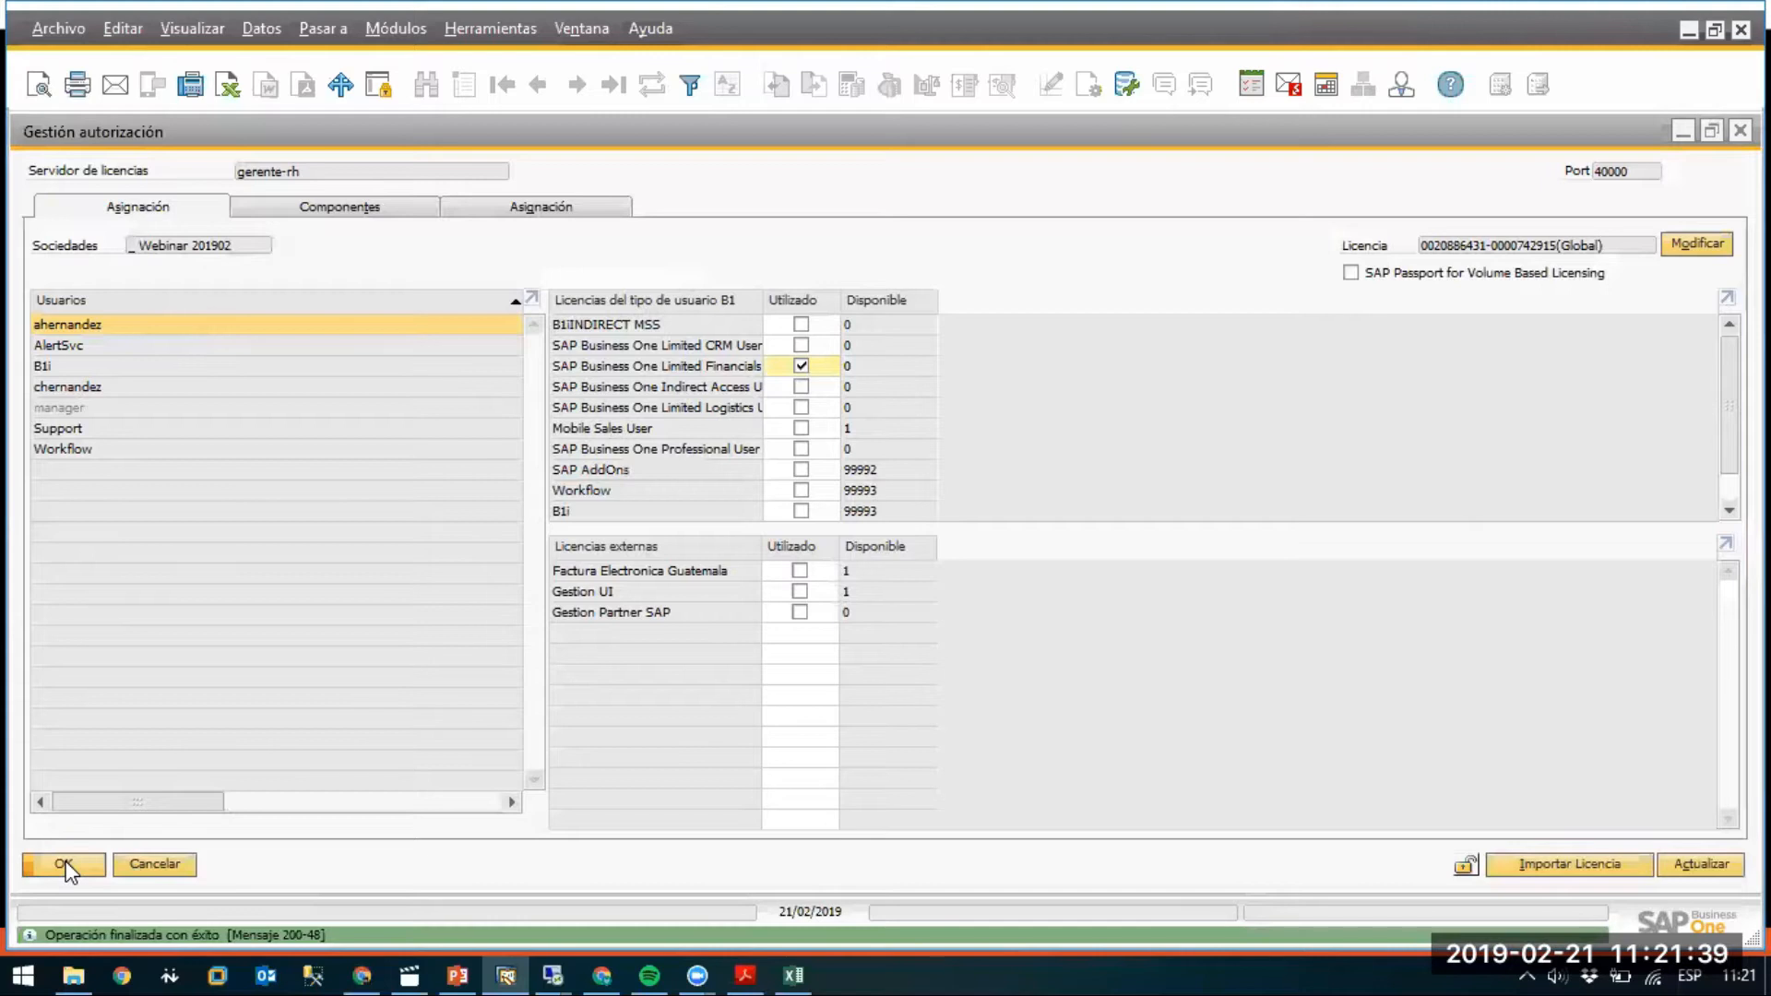
click(64, 864)
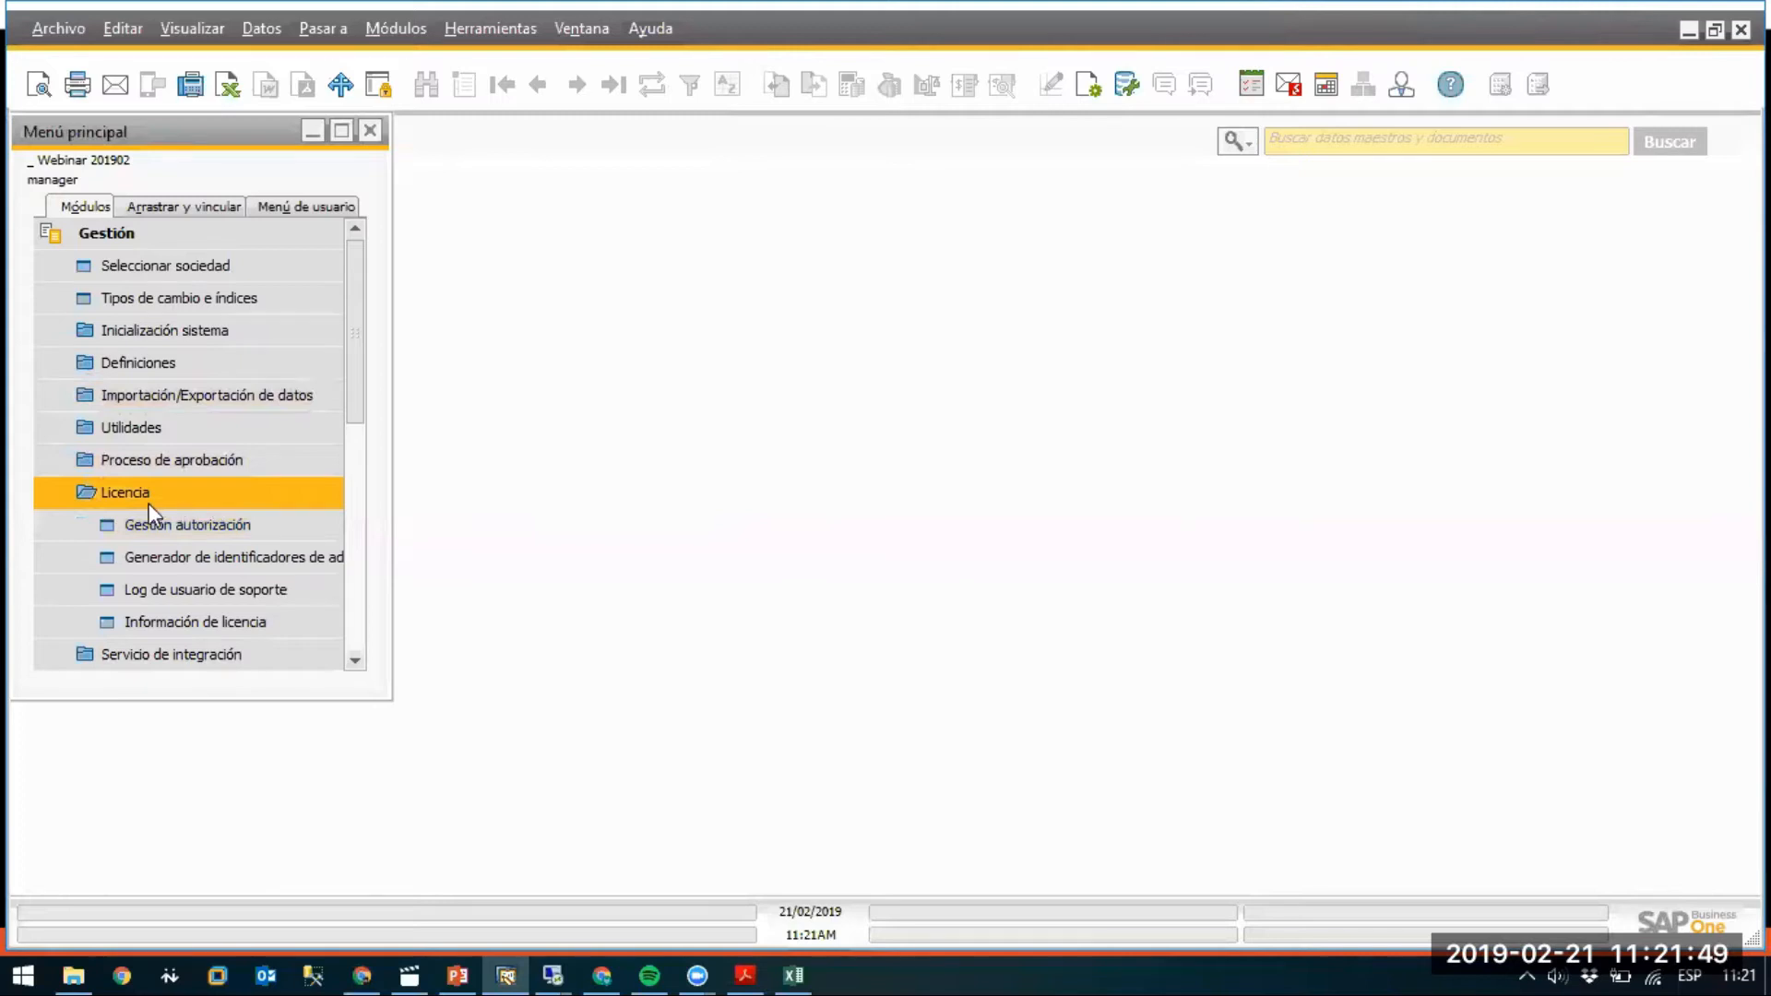
Open General Authorizations for the new user in a maximized window.
click(158, 496)
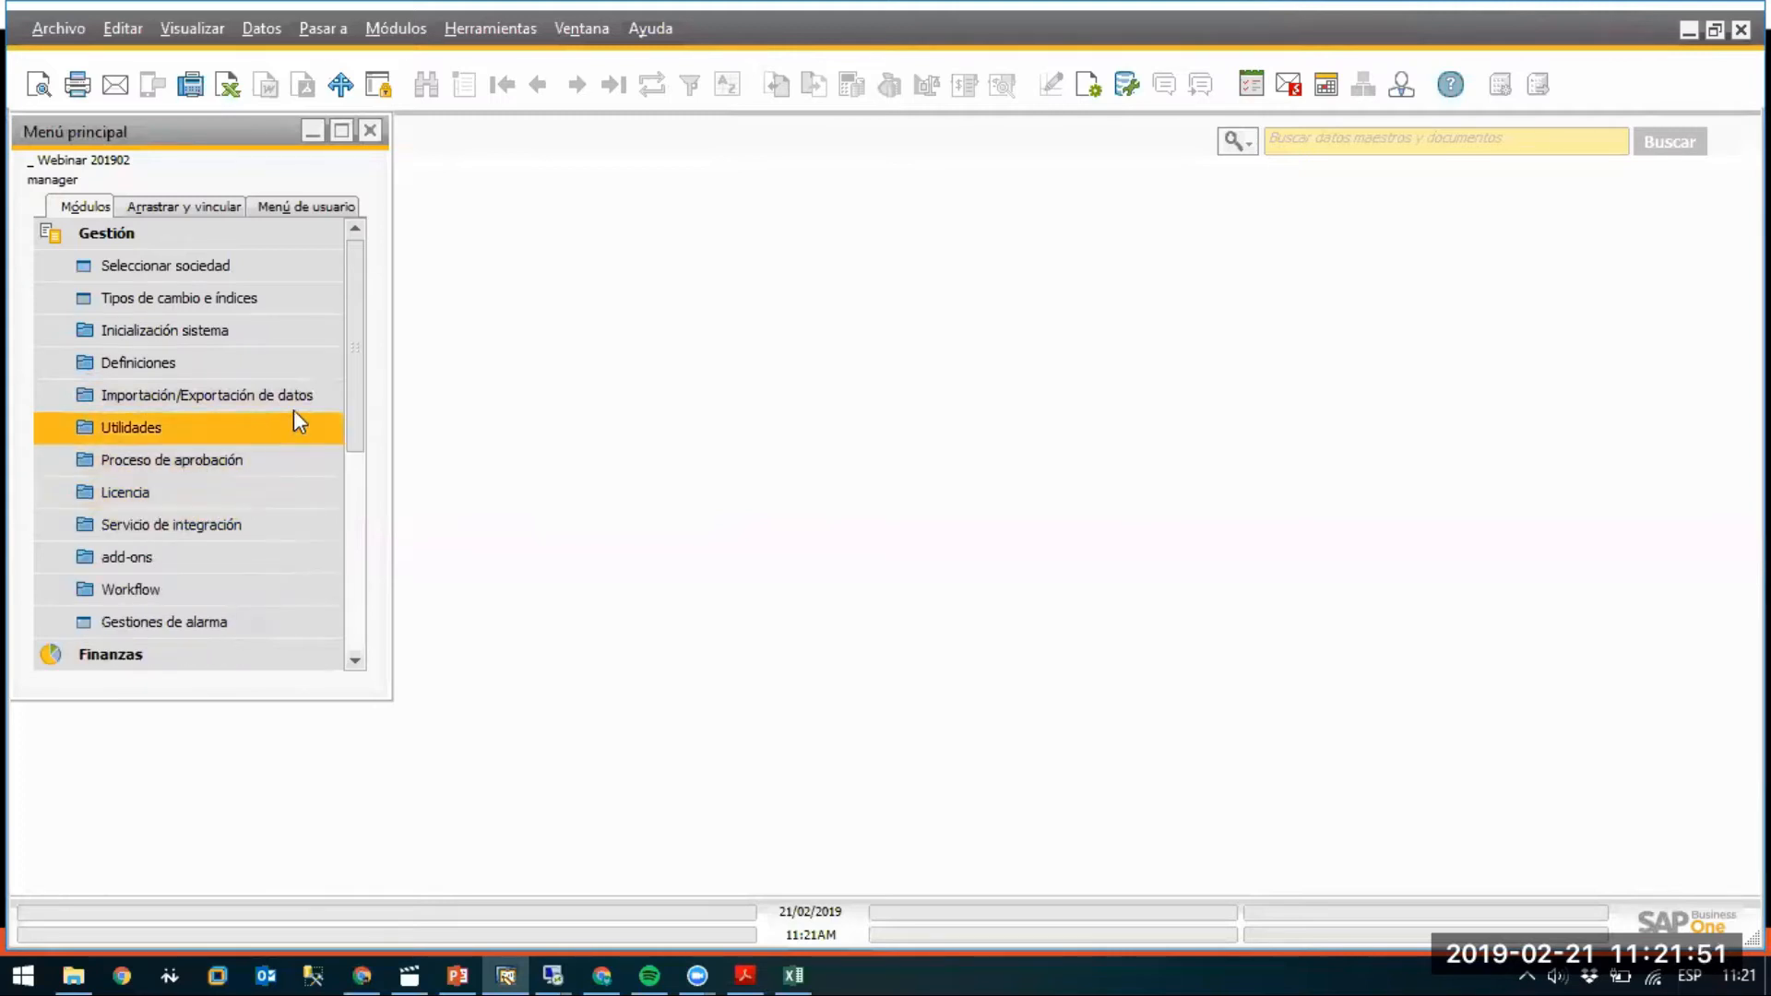
click(158, 335)
click(184, 360)
click(216, 395)
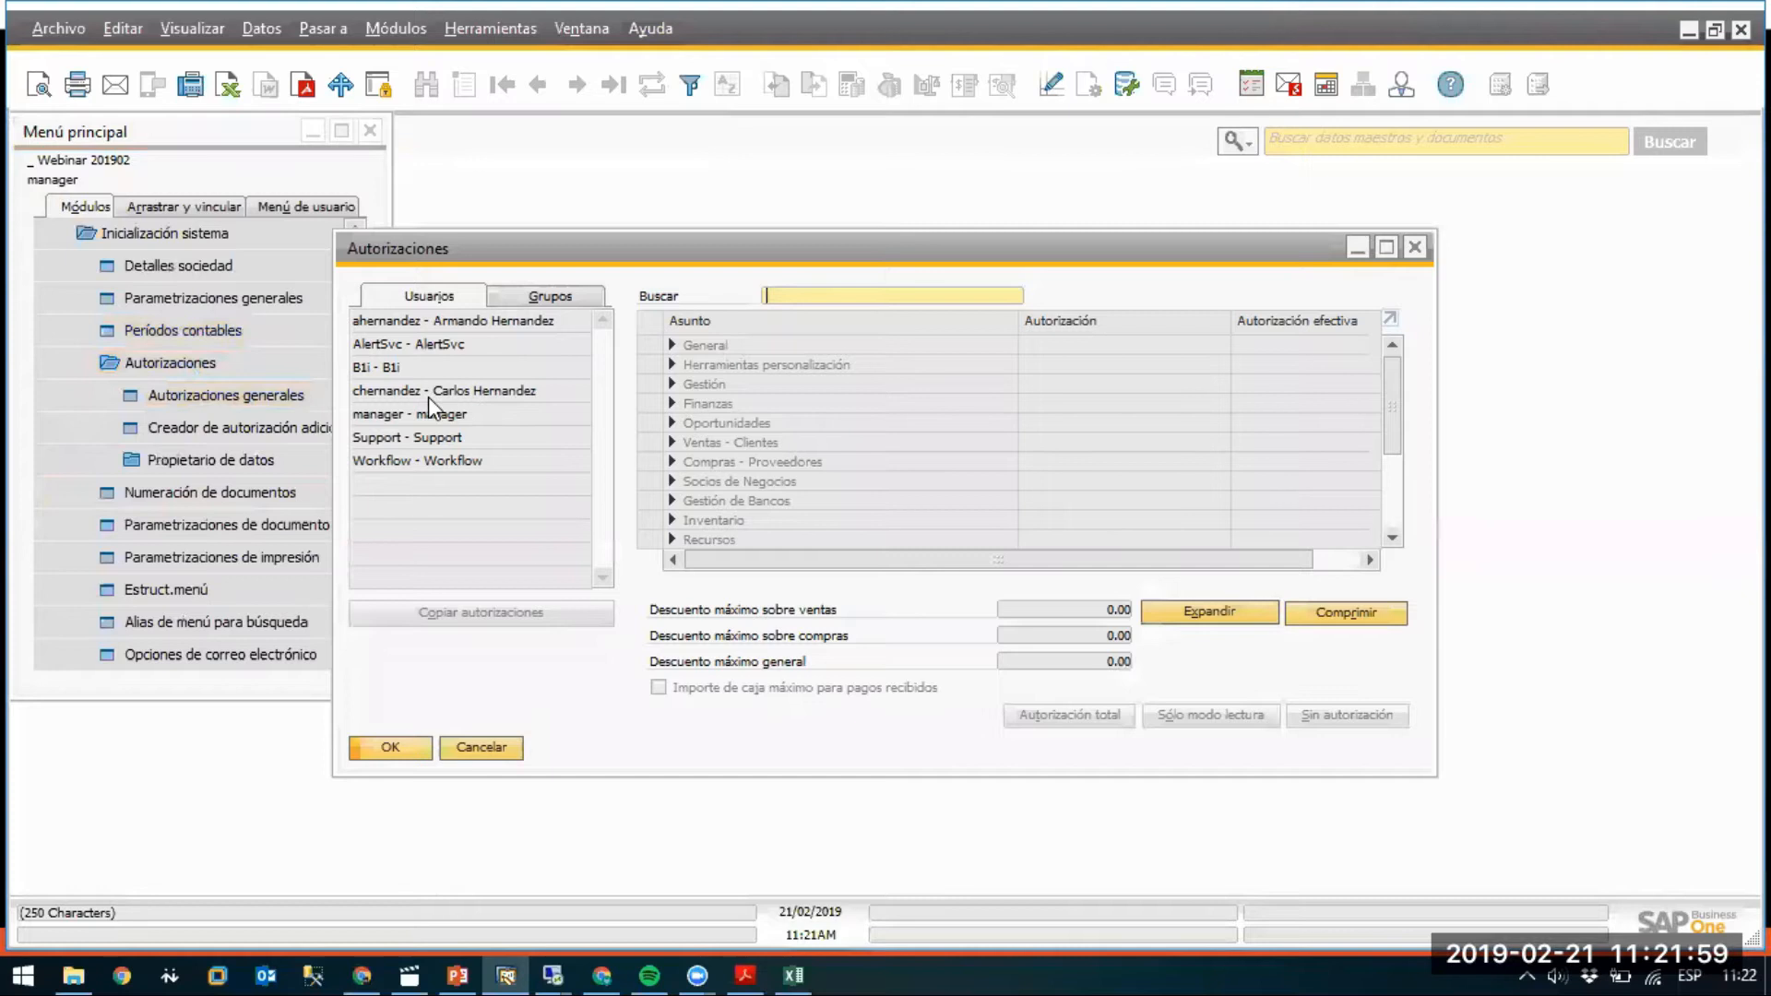
click(376, 320)
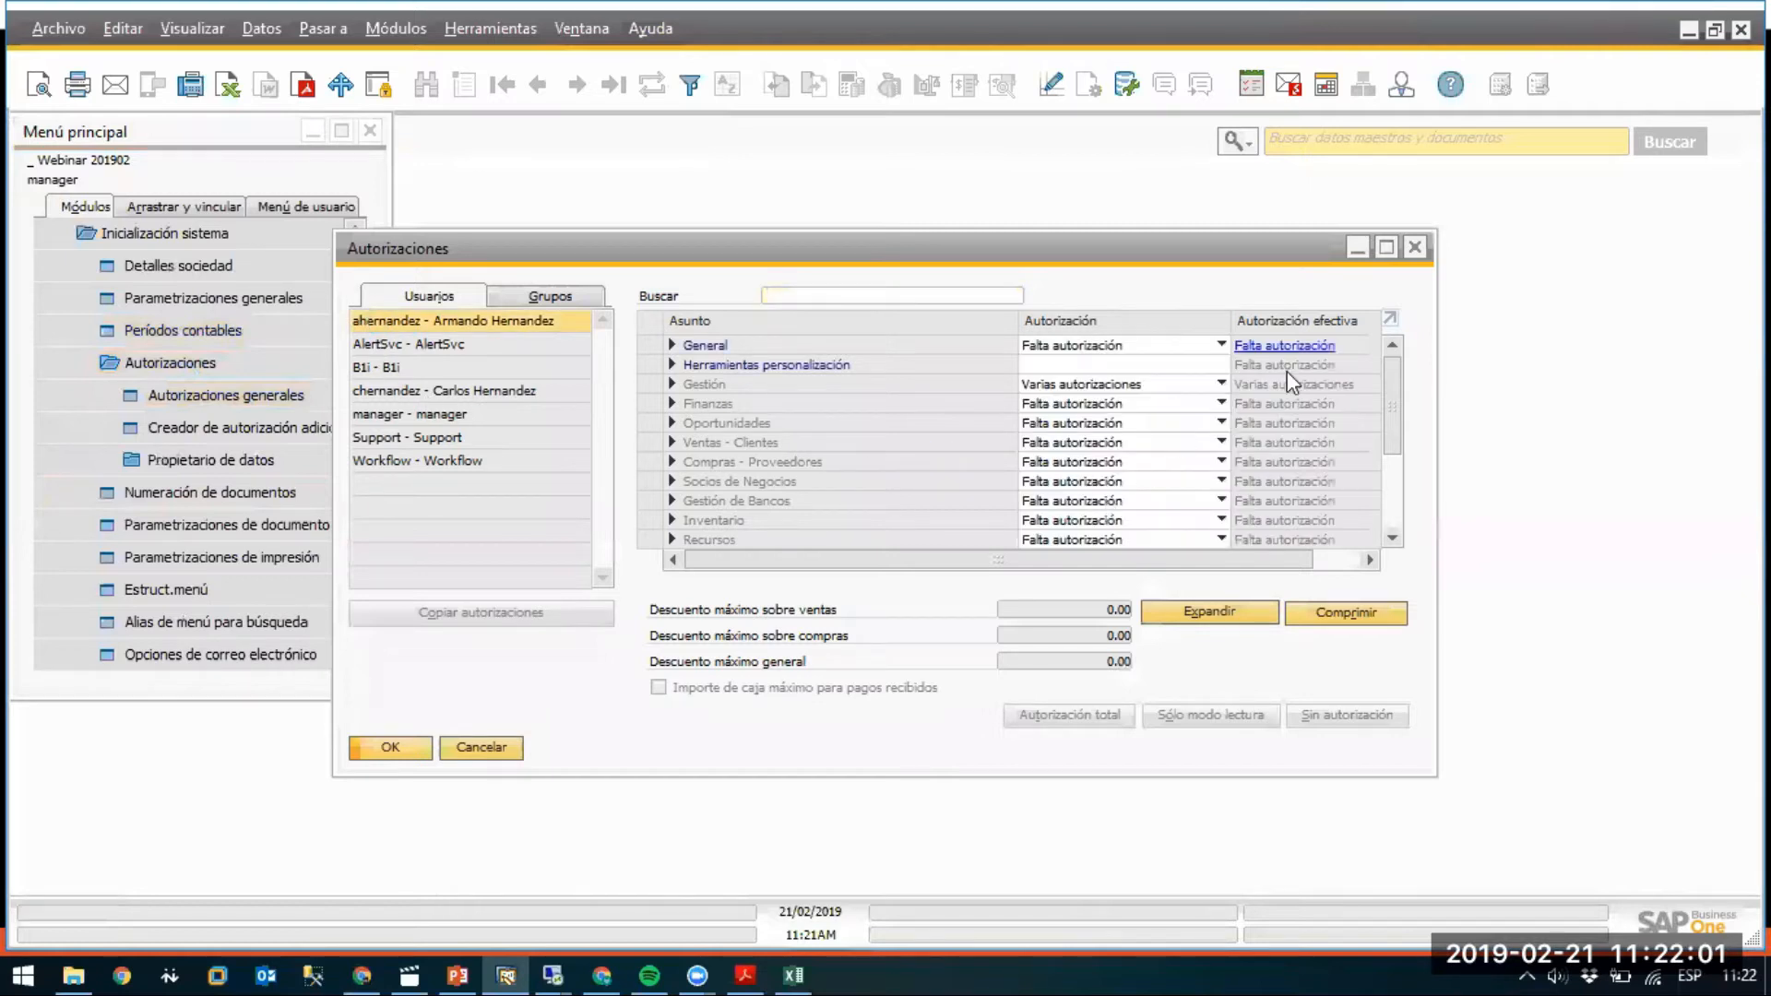
click(1386, 247)
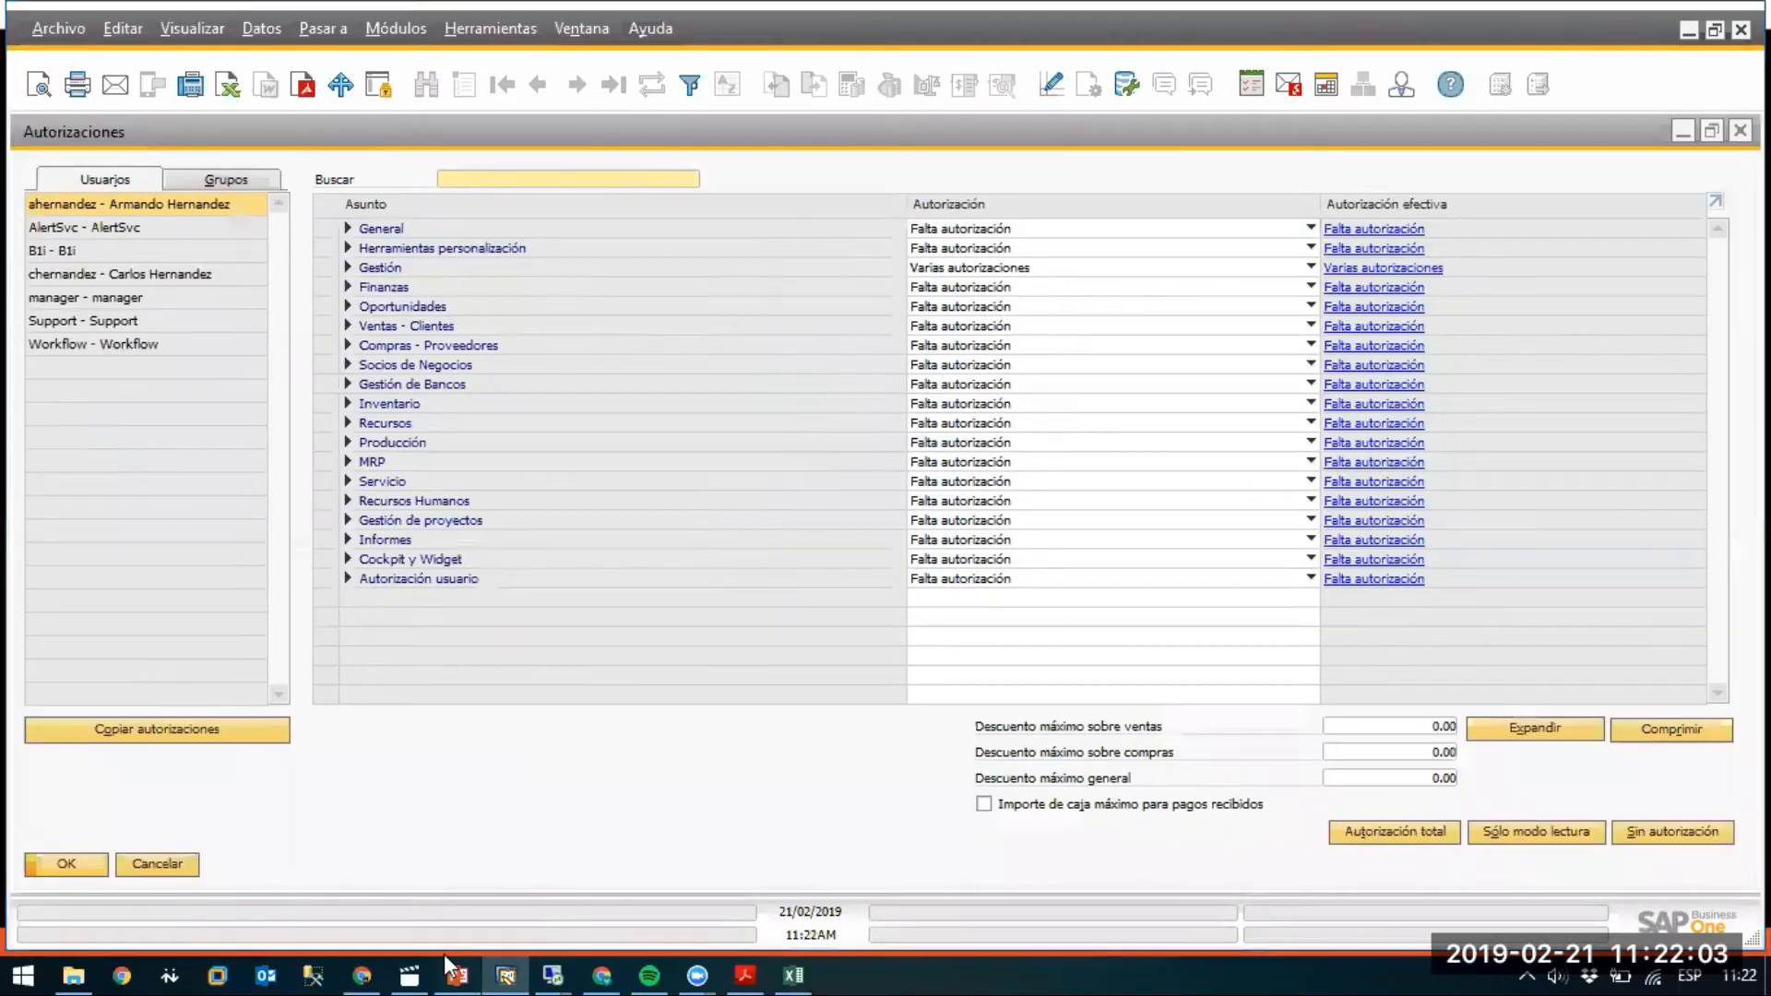
Grant the user full authorization in every area, save, and close the window.
click(457, 975)
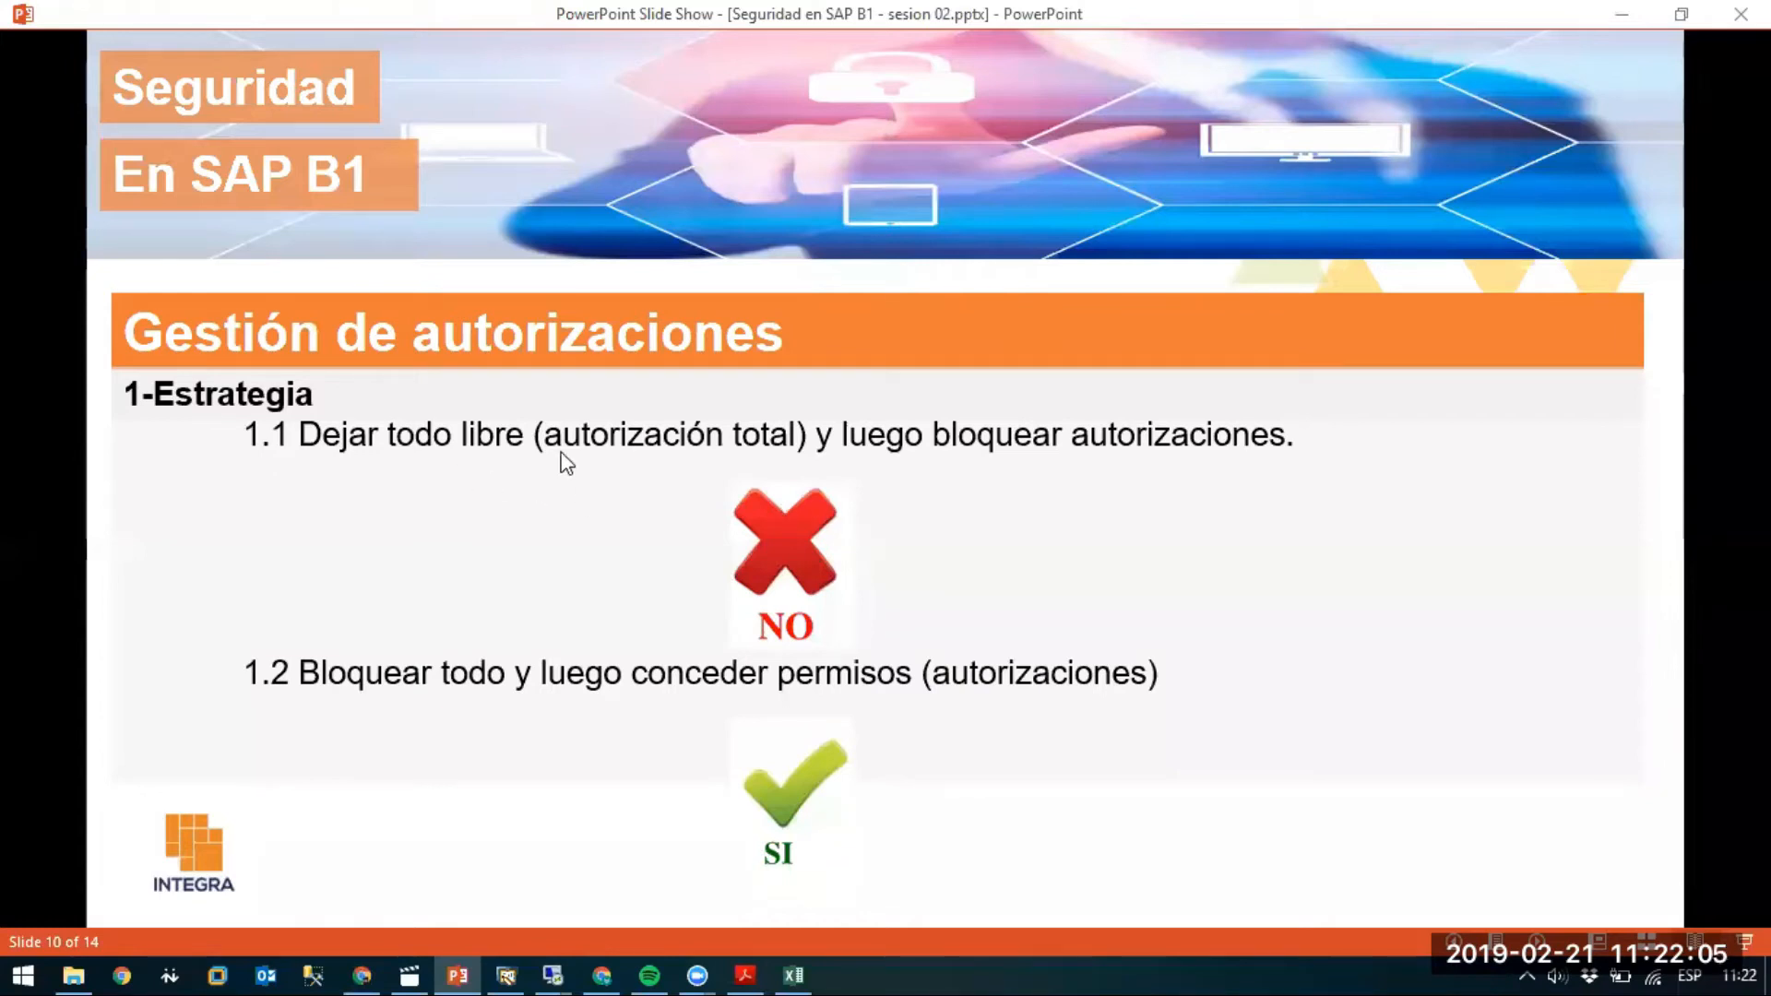
key(alt+Tab)
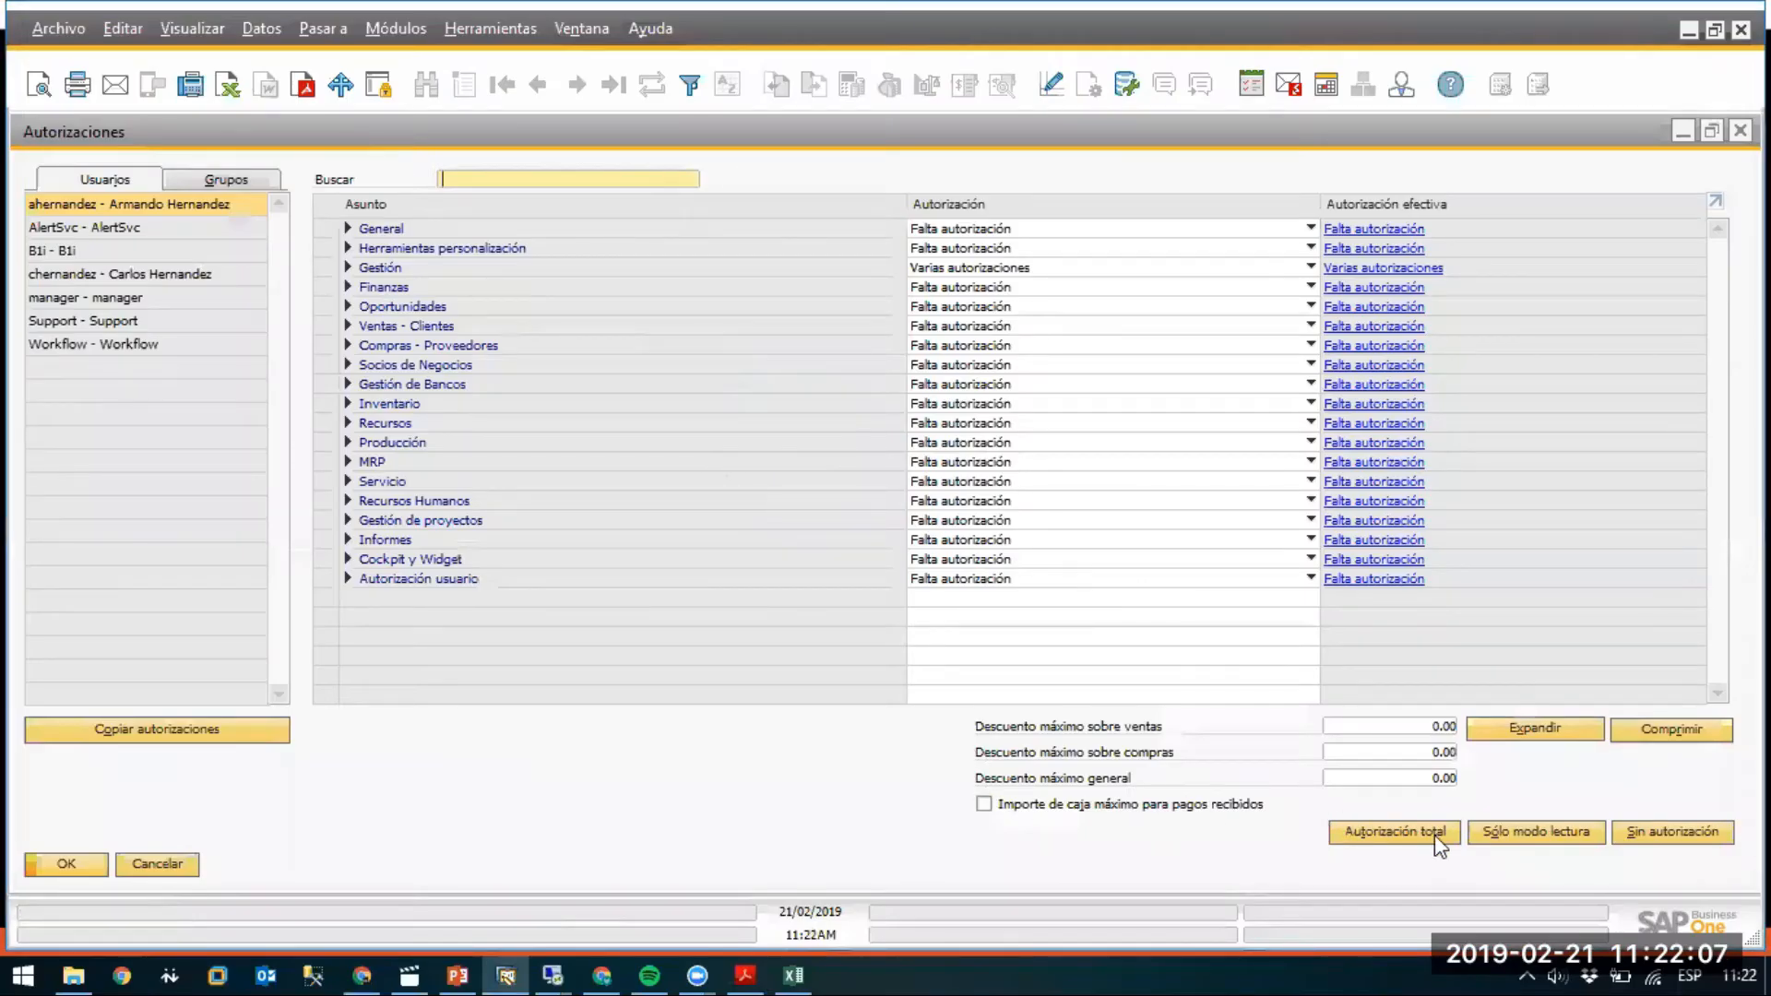
click(1361, 831)
click(80, 861)
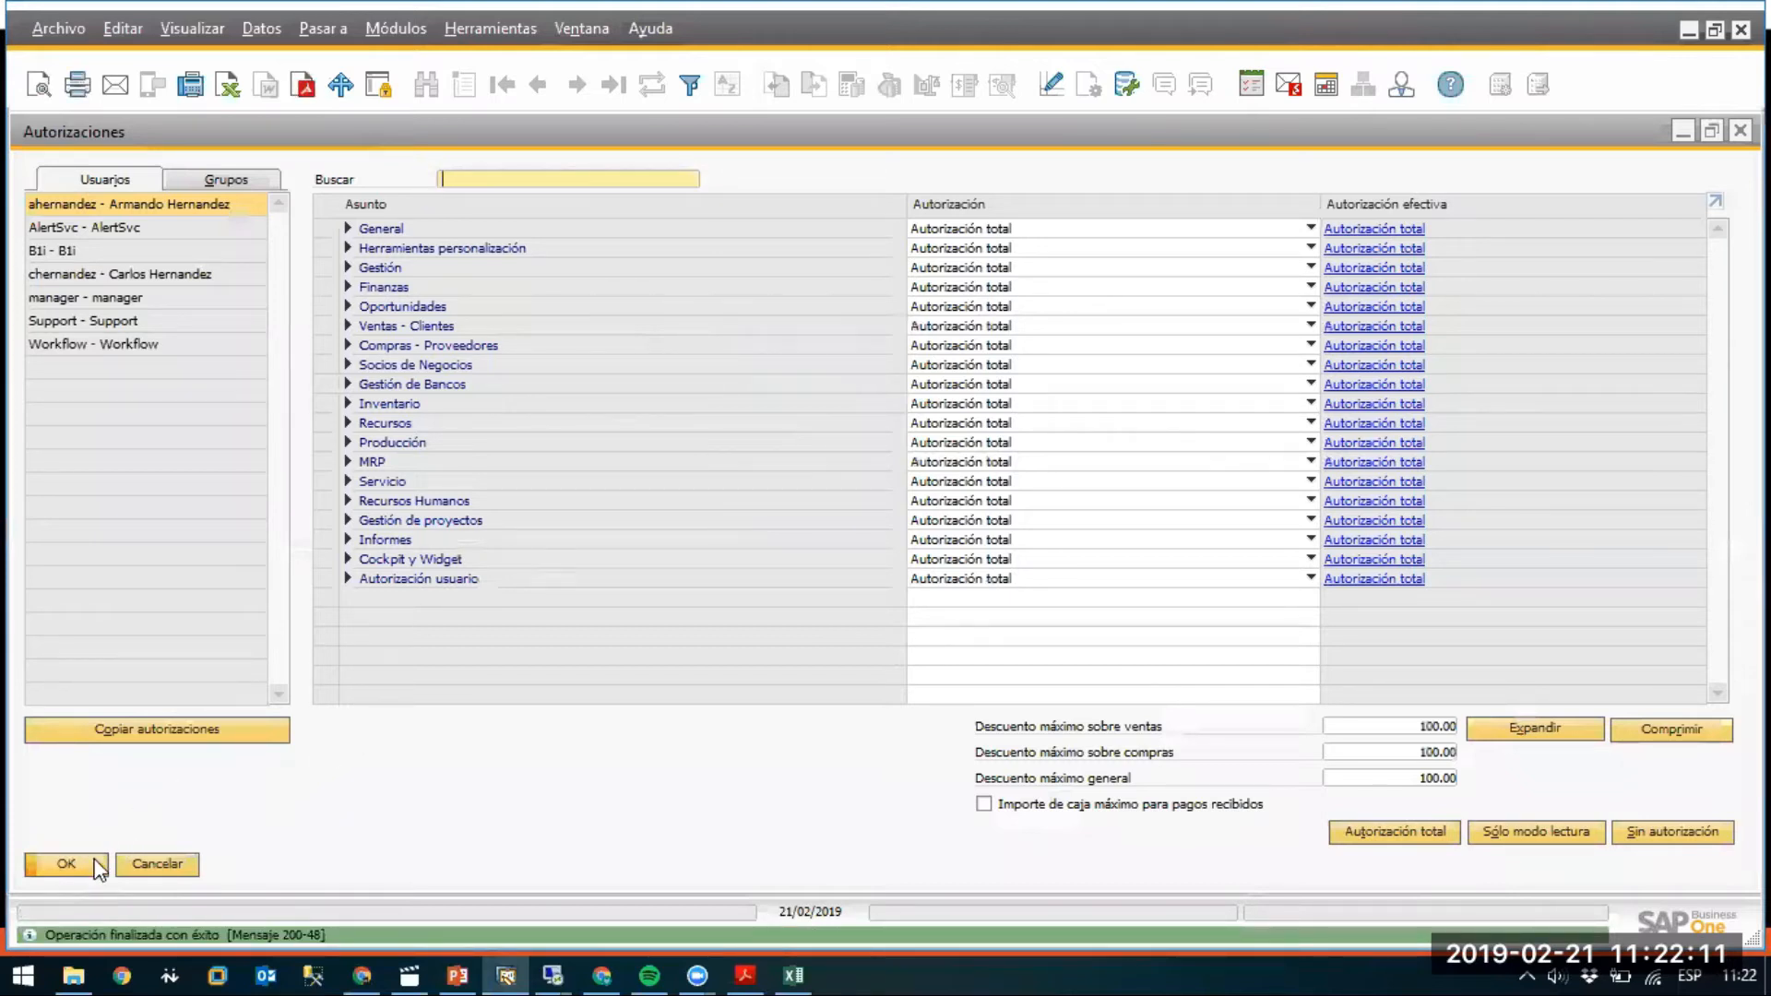
click(92, 865)
scroll(346, 312, up, 3)
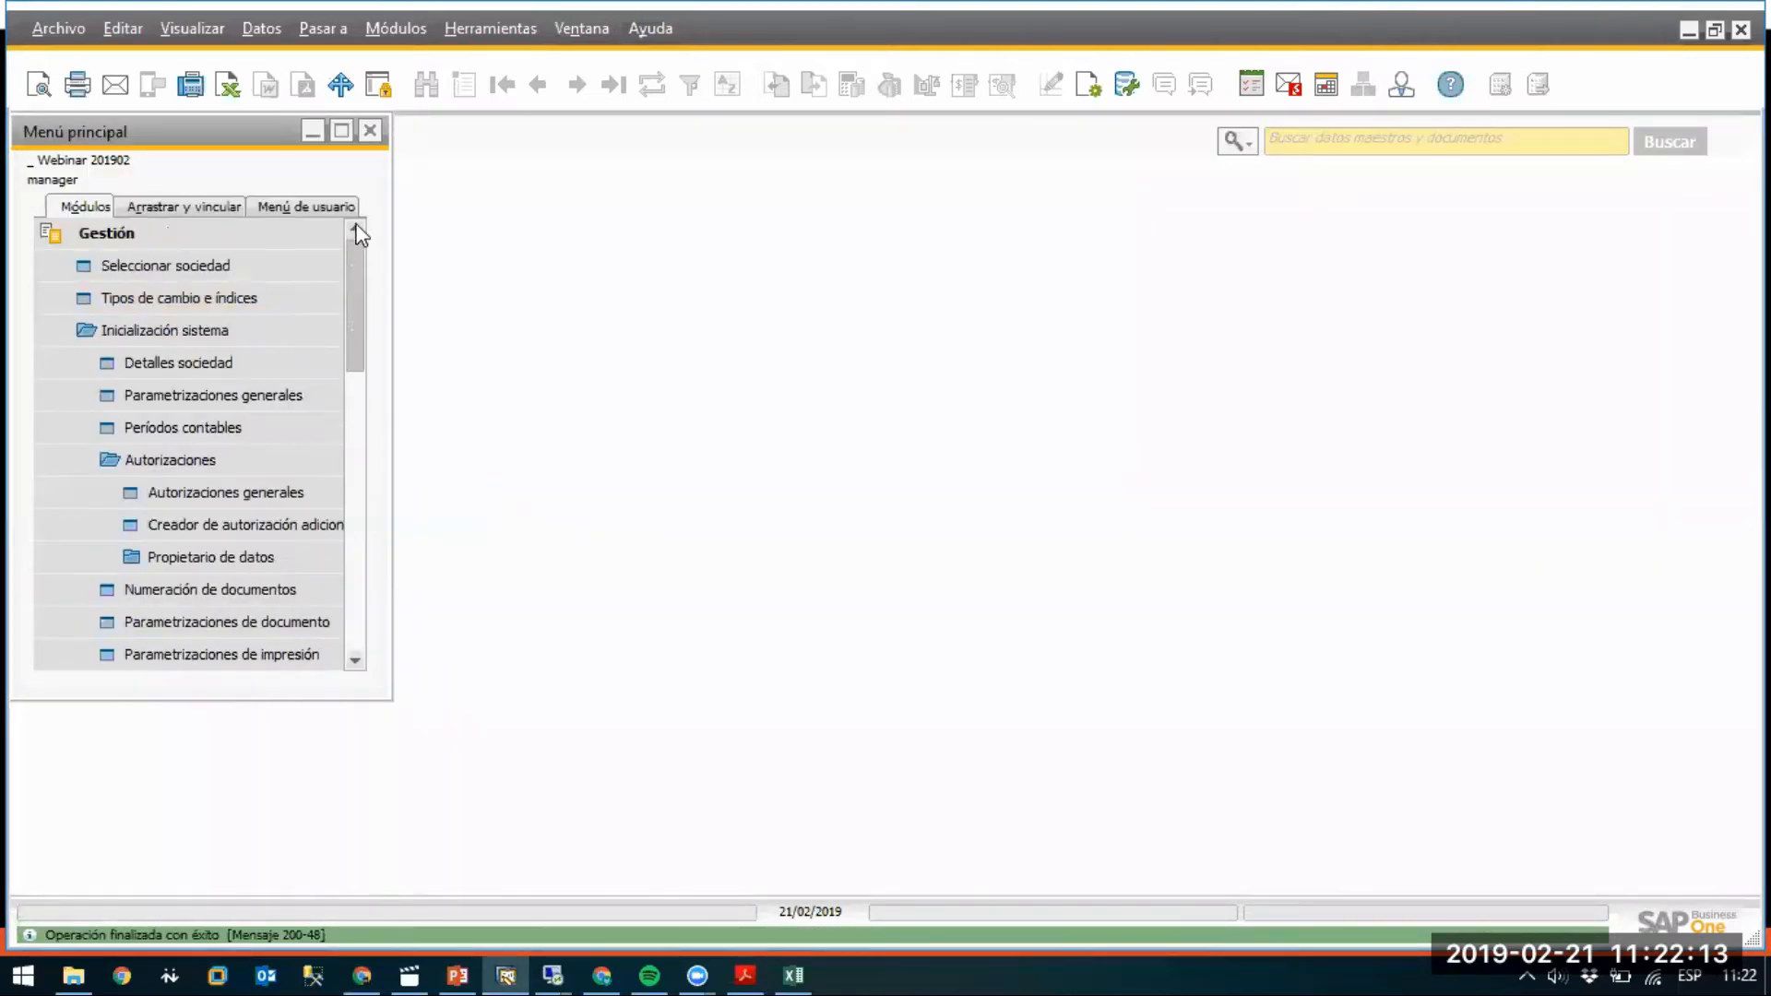
Collapse the main menu folders, briefly opening and closing the company selection dialog.
click(169, 325)
click(158, 245)
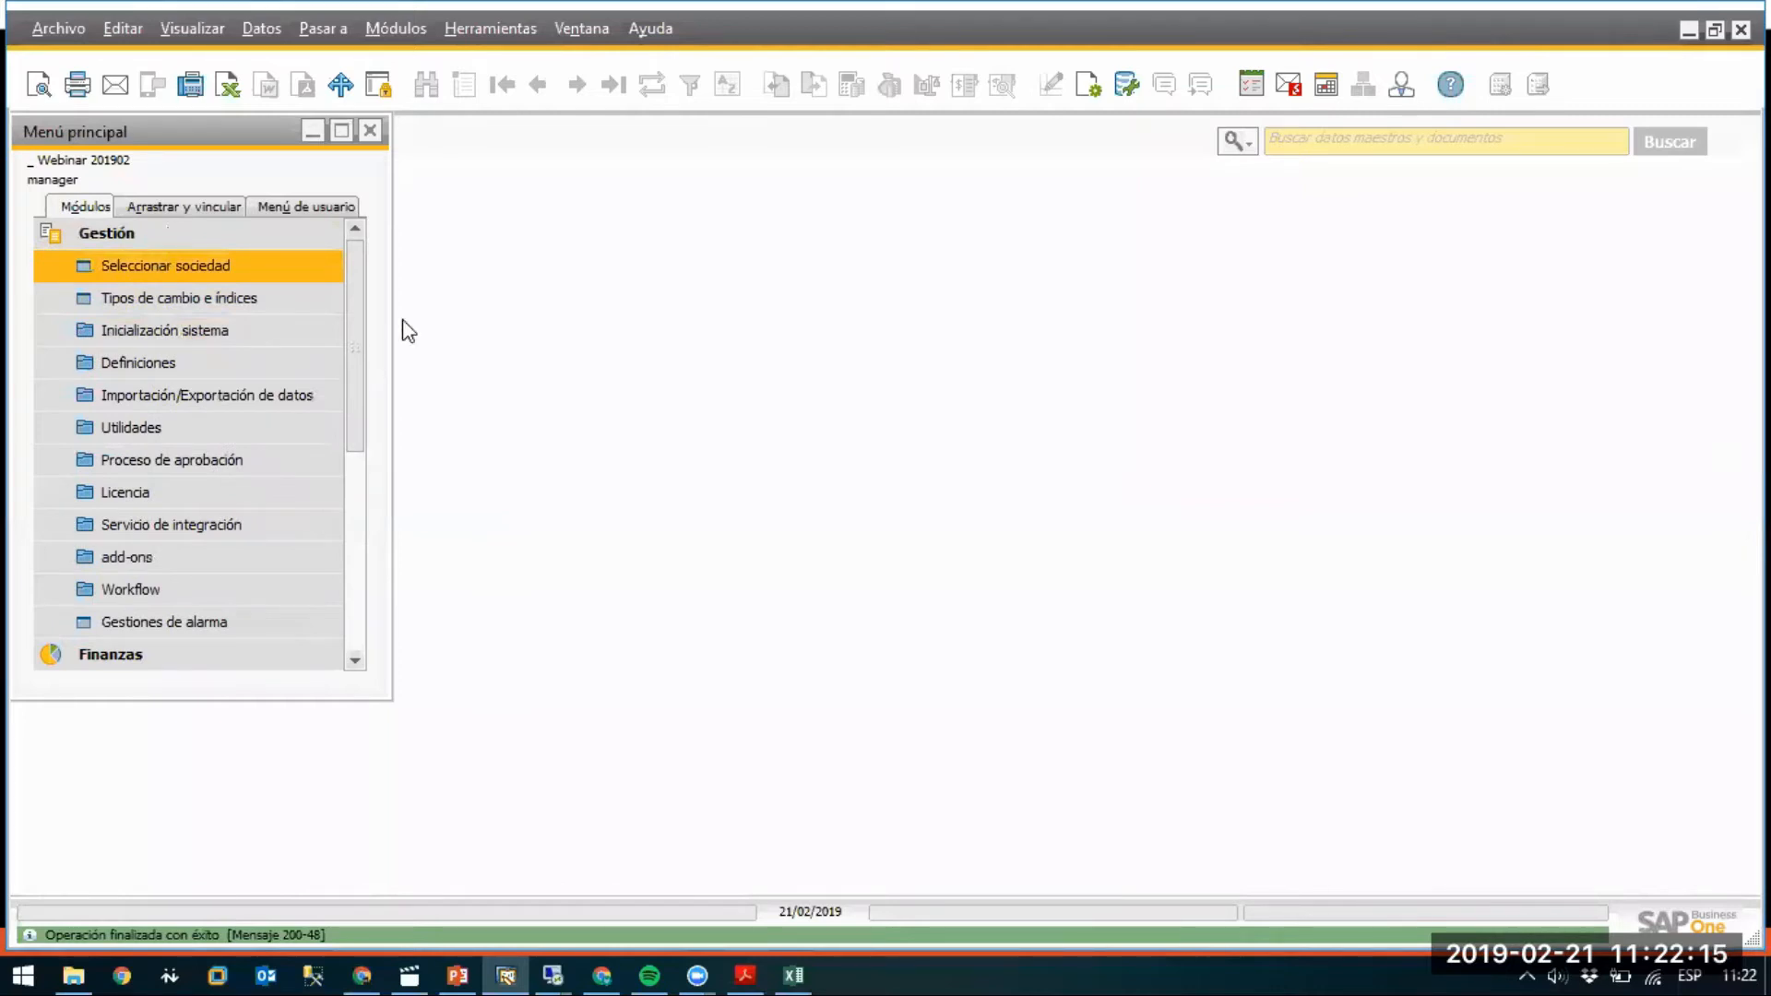
click(696, 672)
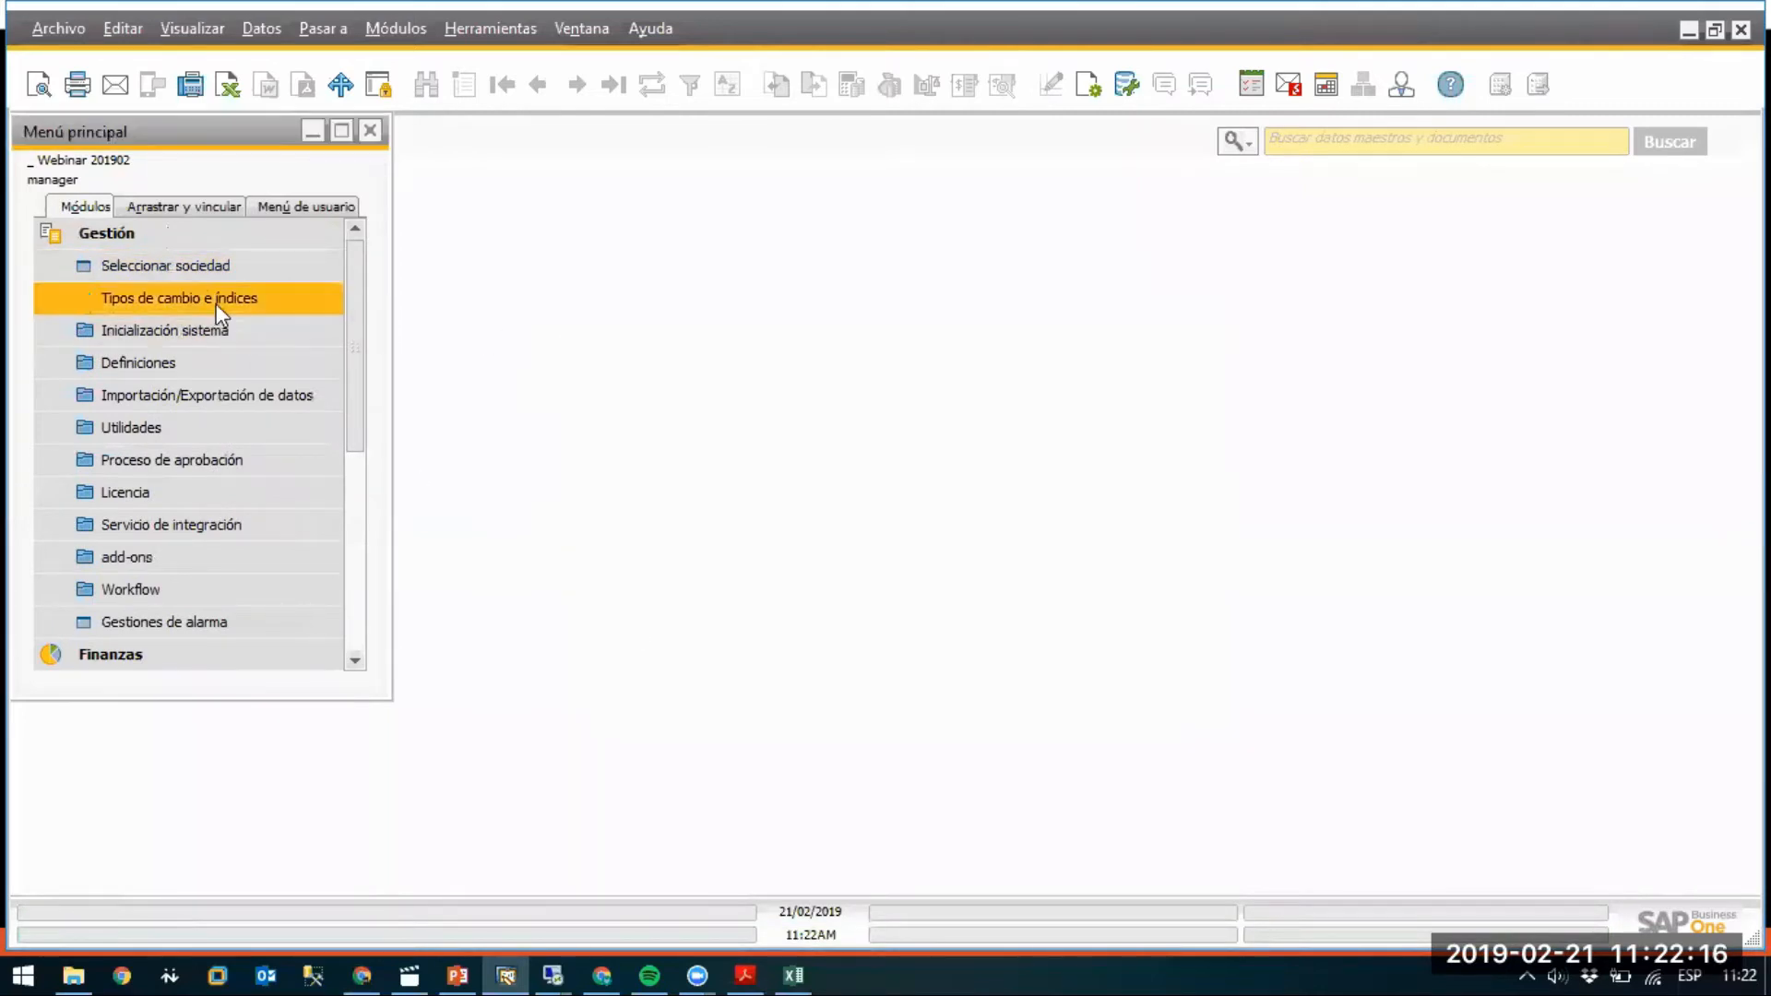
click(172, 241)
Launch a second SAP Business One client and log in with the new user's ID and password.
right_click(505, 969)
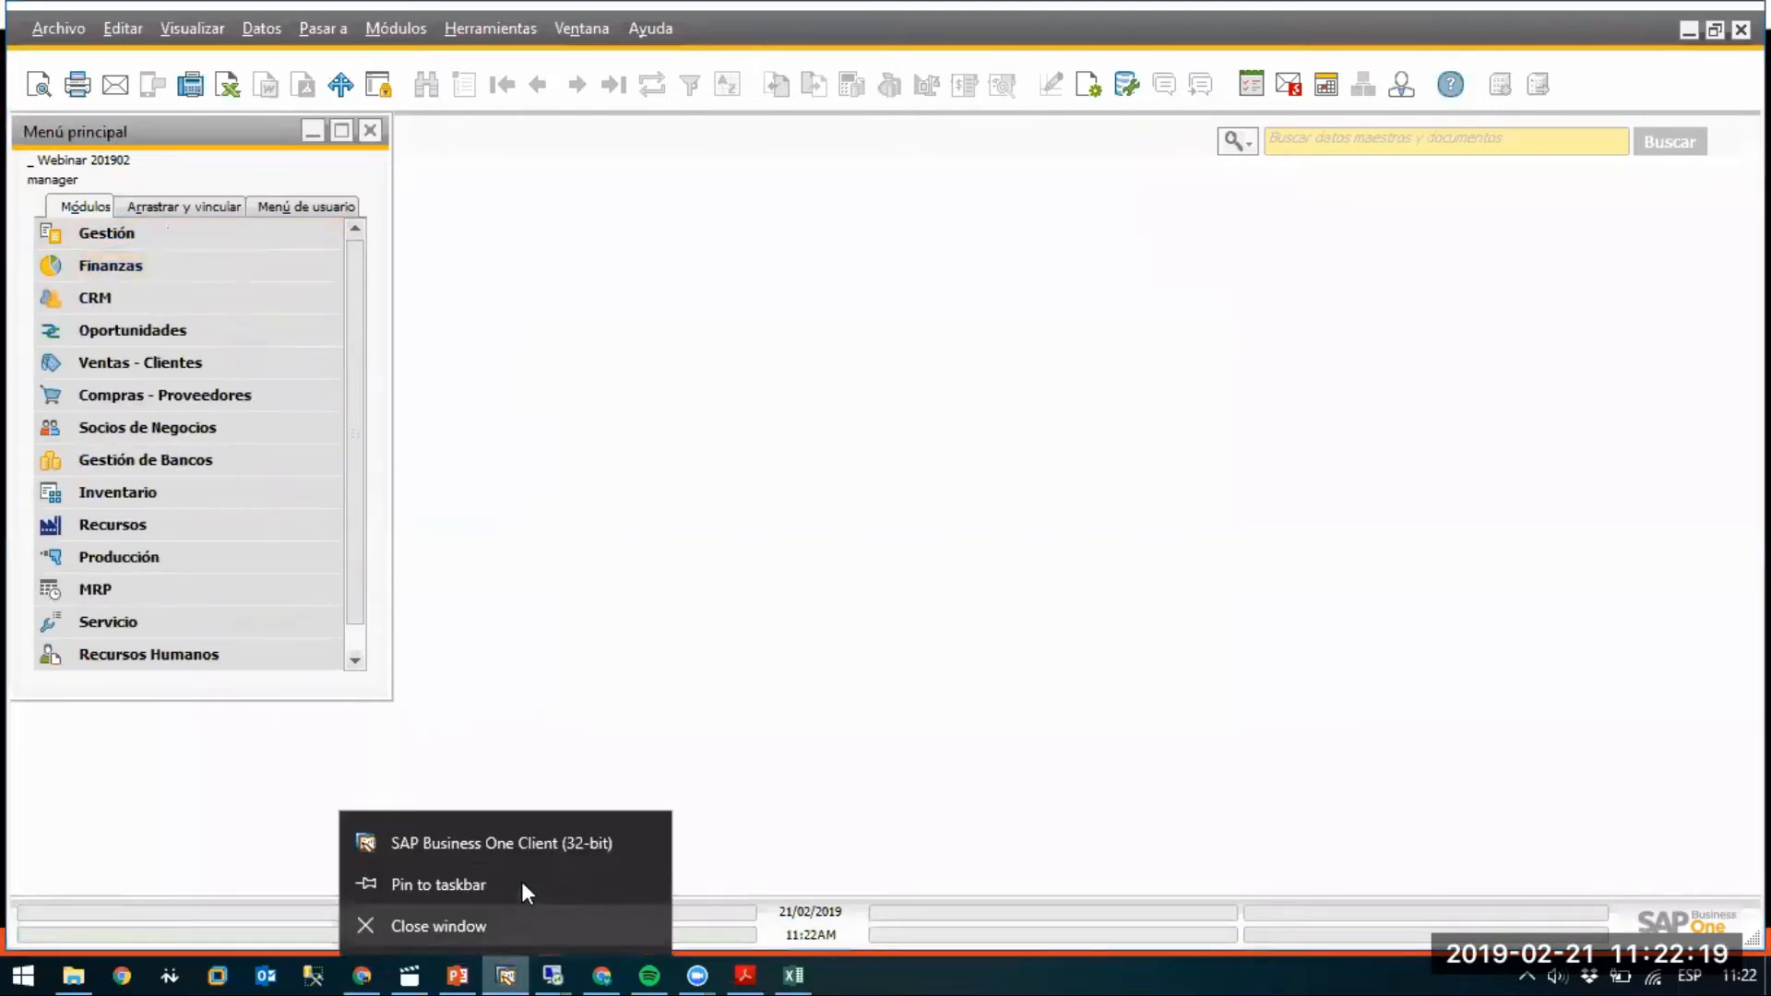
click(524, 848)
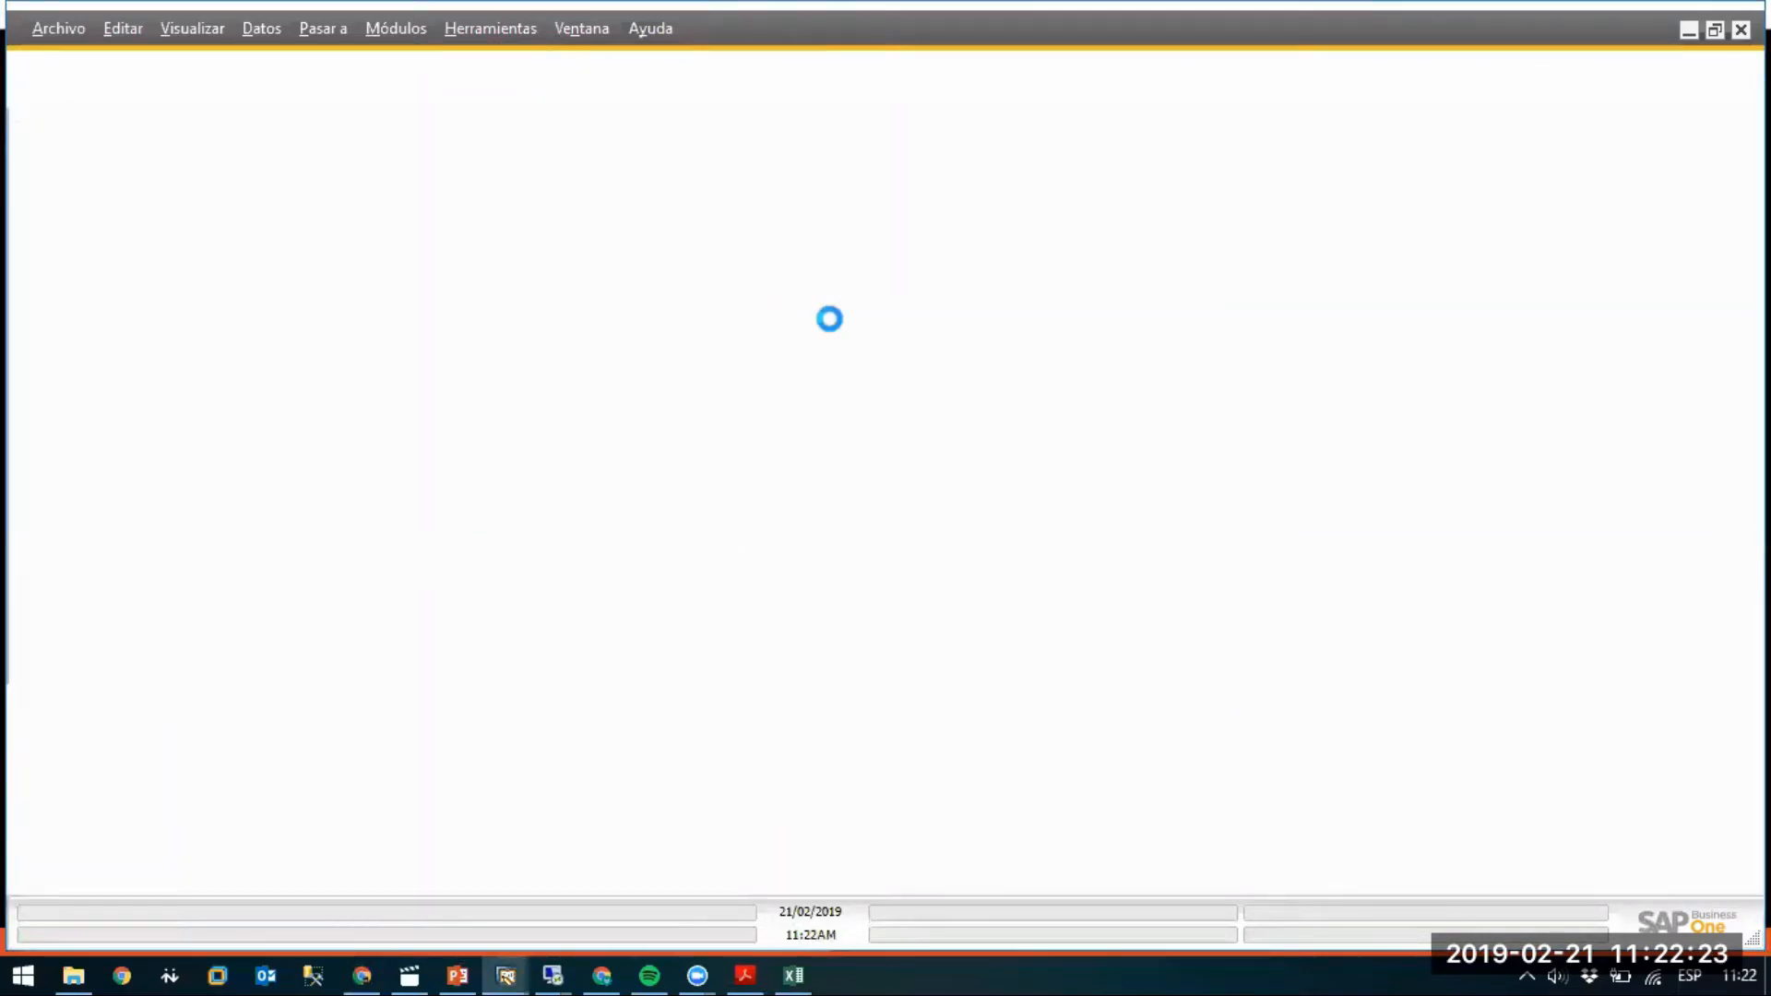
key(Tab)
text(manager)
key(Return)
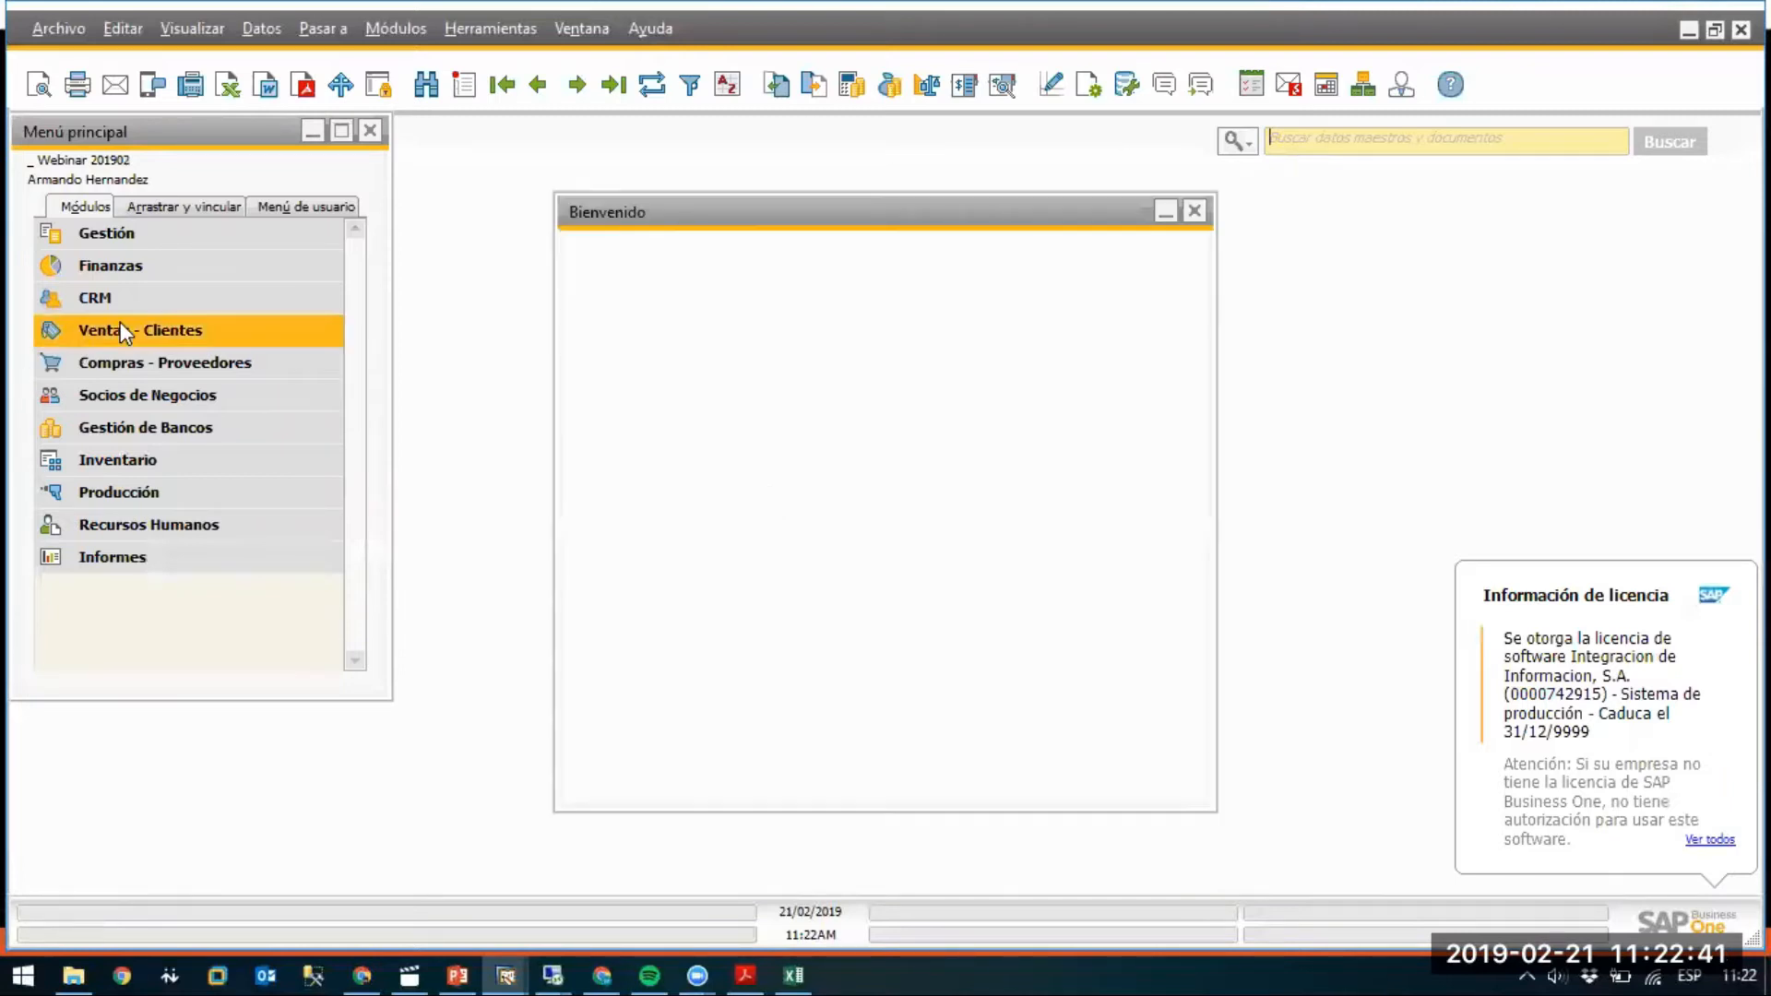
Dismiss the Welcome window and open a new supplier invoice from Purchasing.
click(601, 760)
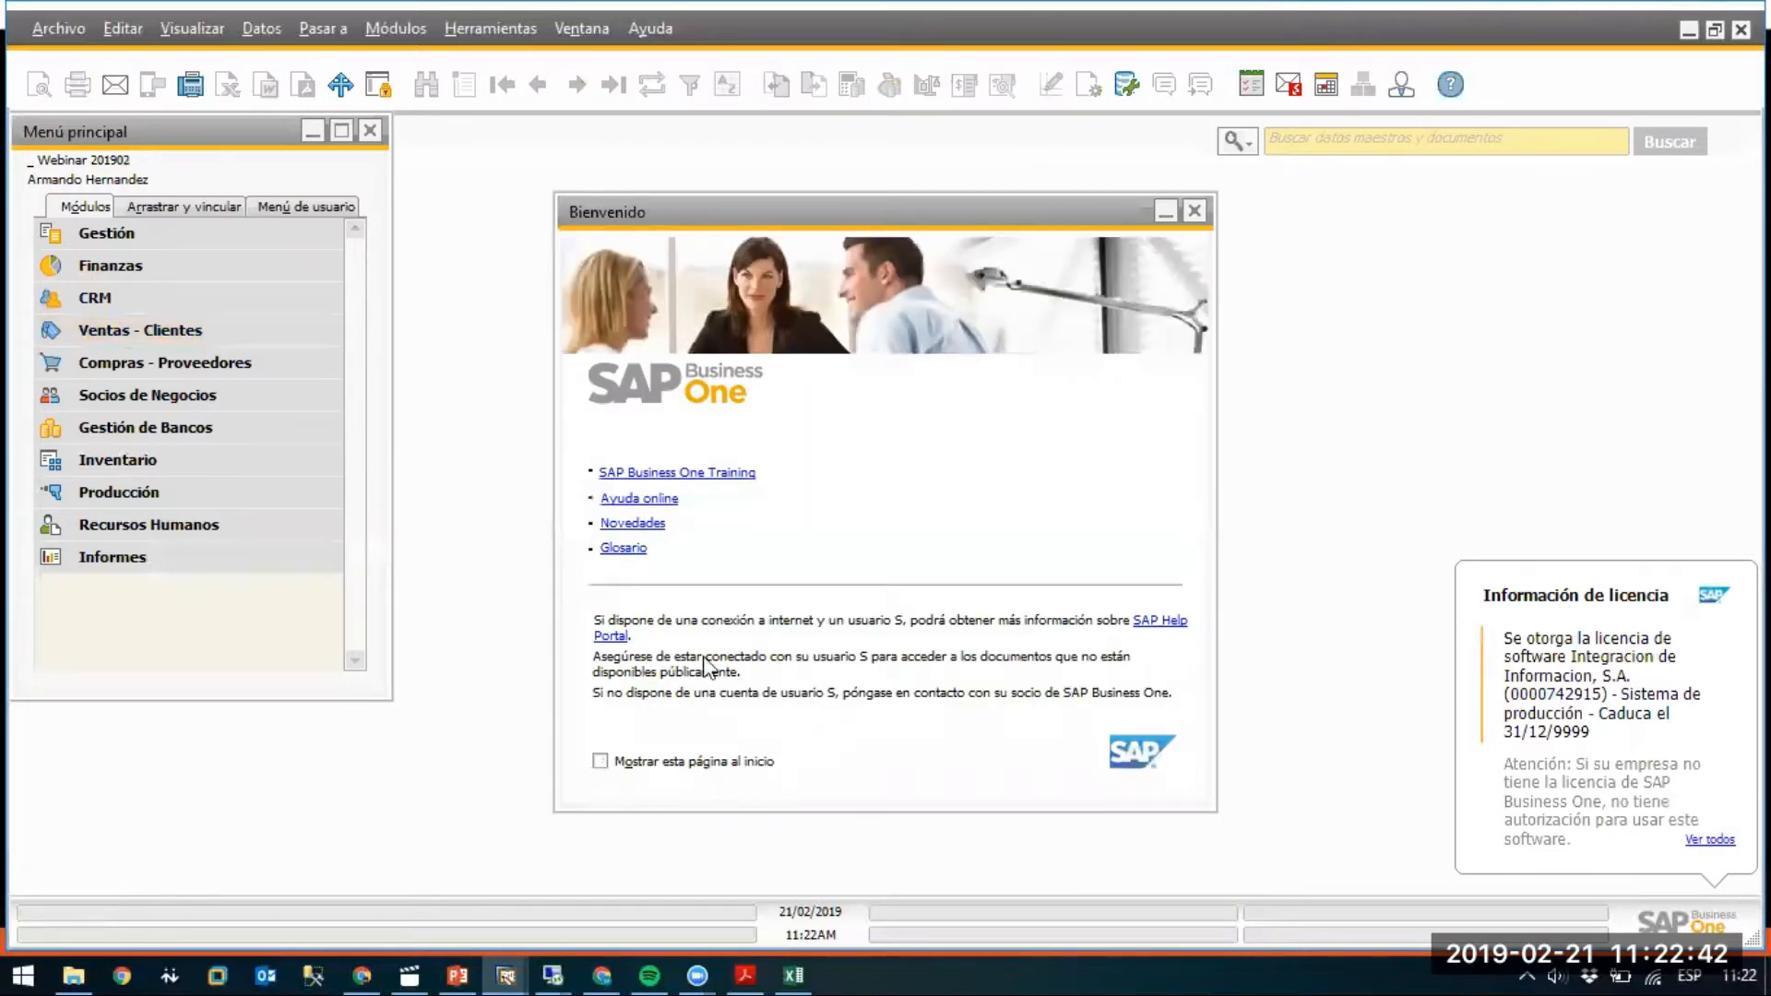
click(1198, 212)
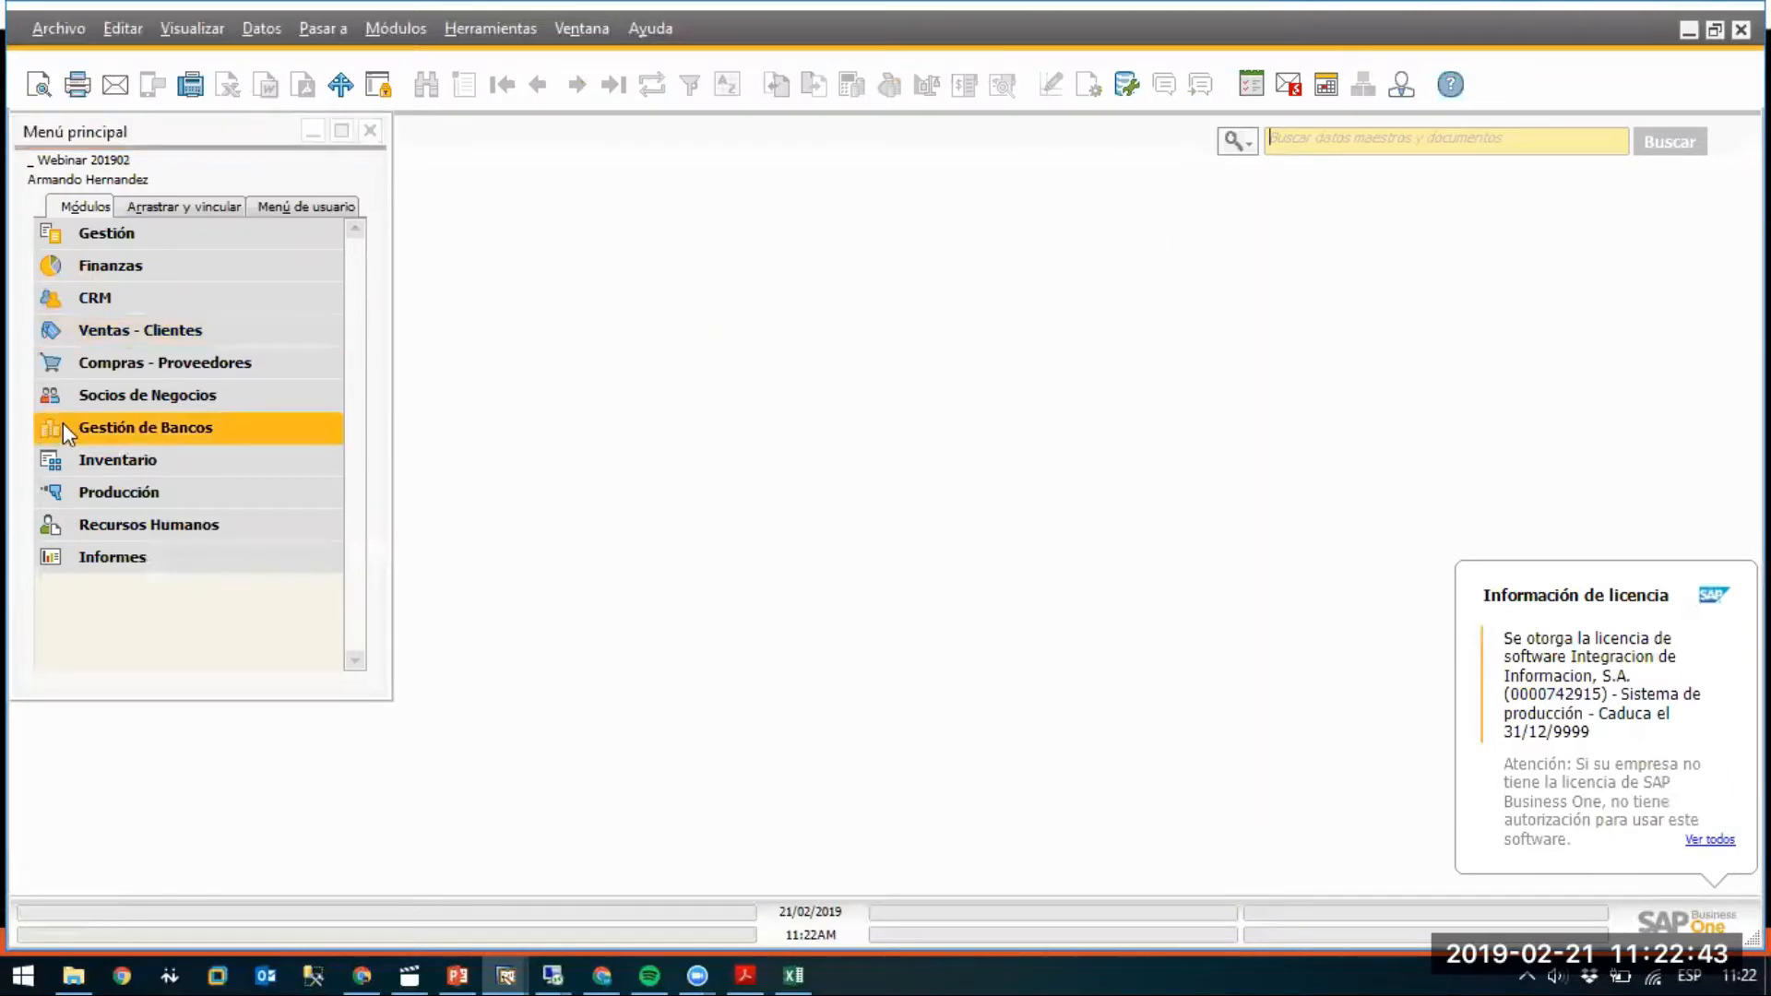
click(121, 359)
click(178, 406)
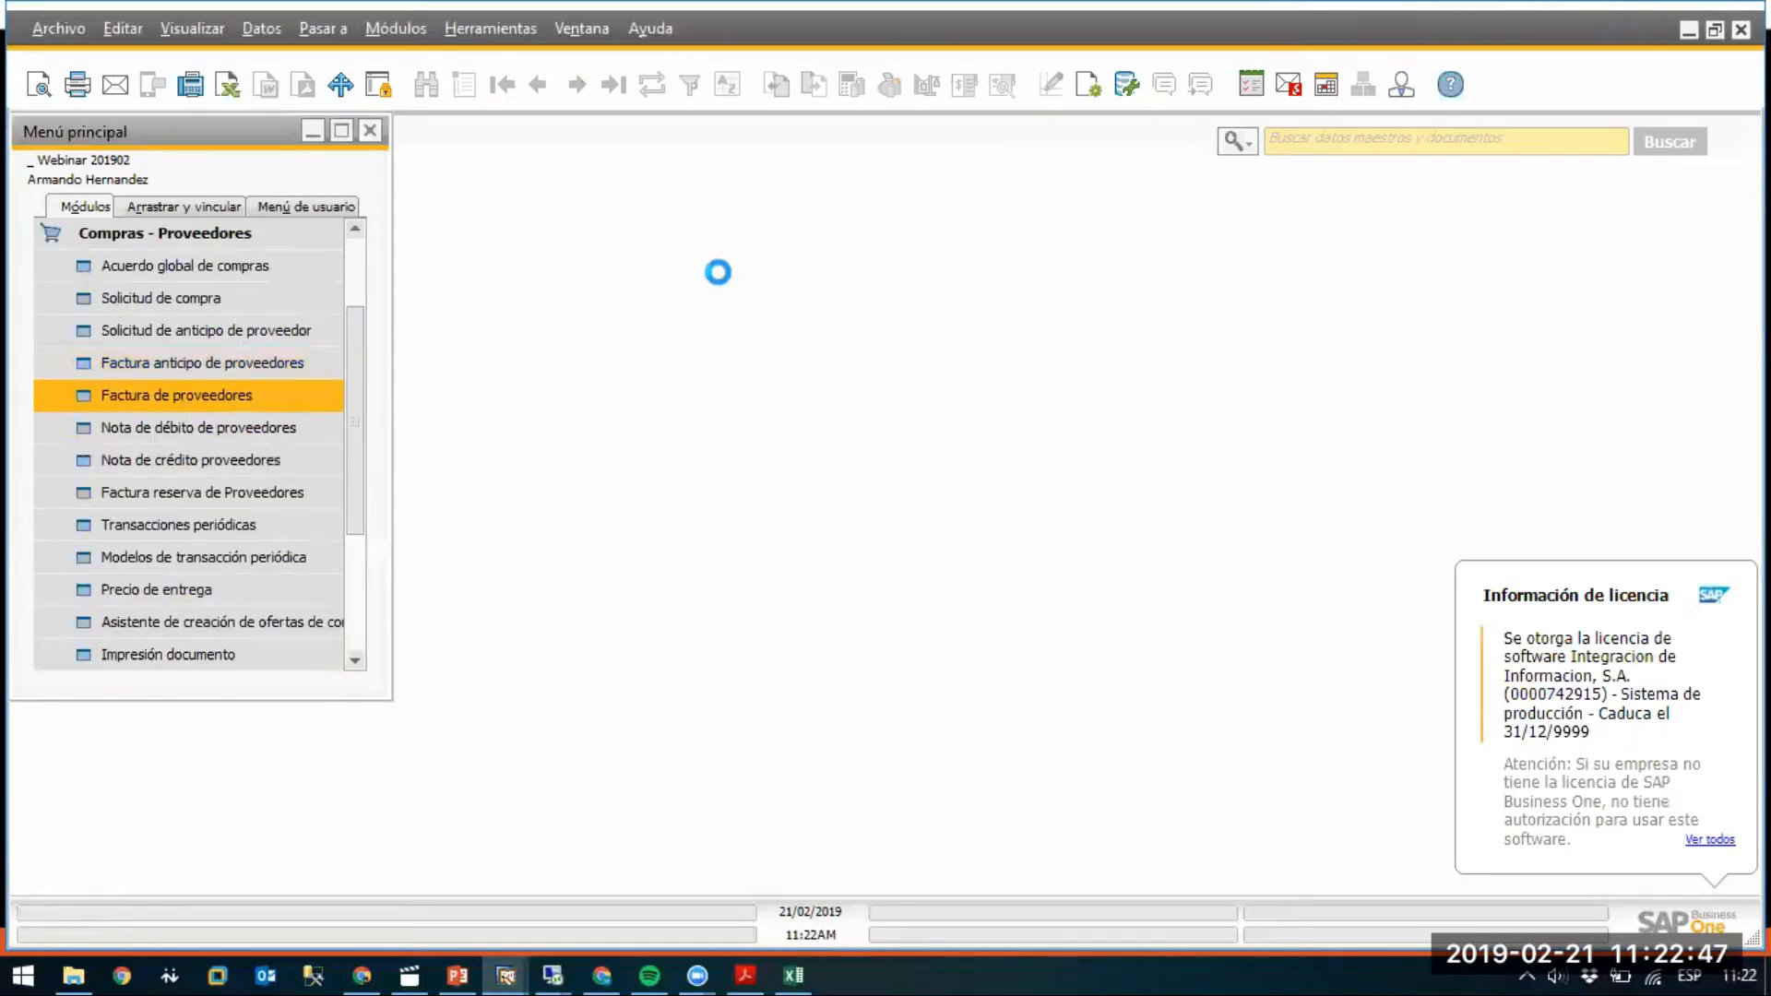
Choose supplier Proveedor 1, fill the invoice dates, and add item PT1 on row 1.
click(844, 166)
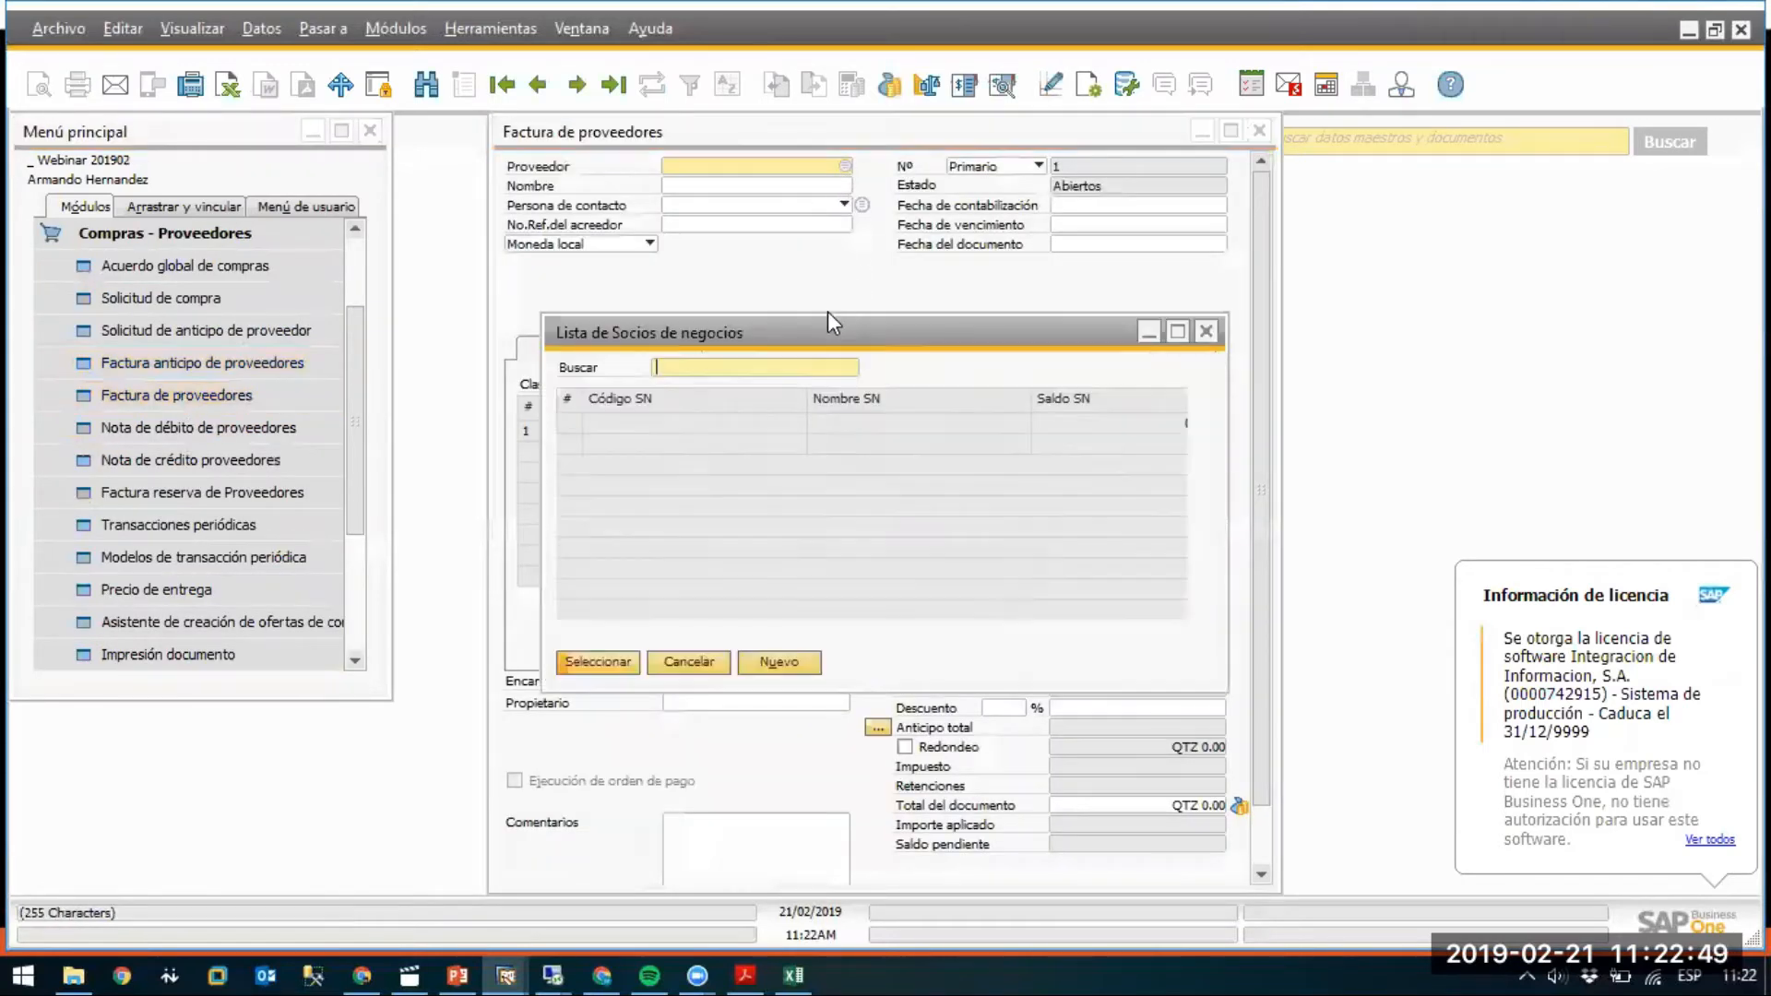
double_click(667, 424)
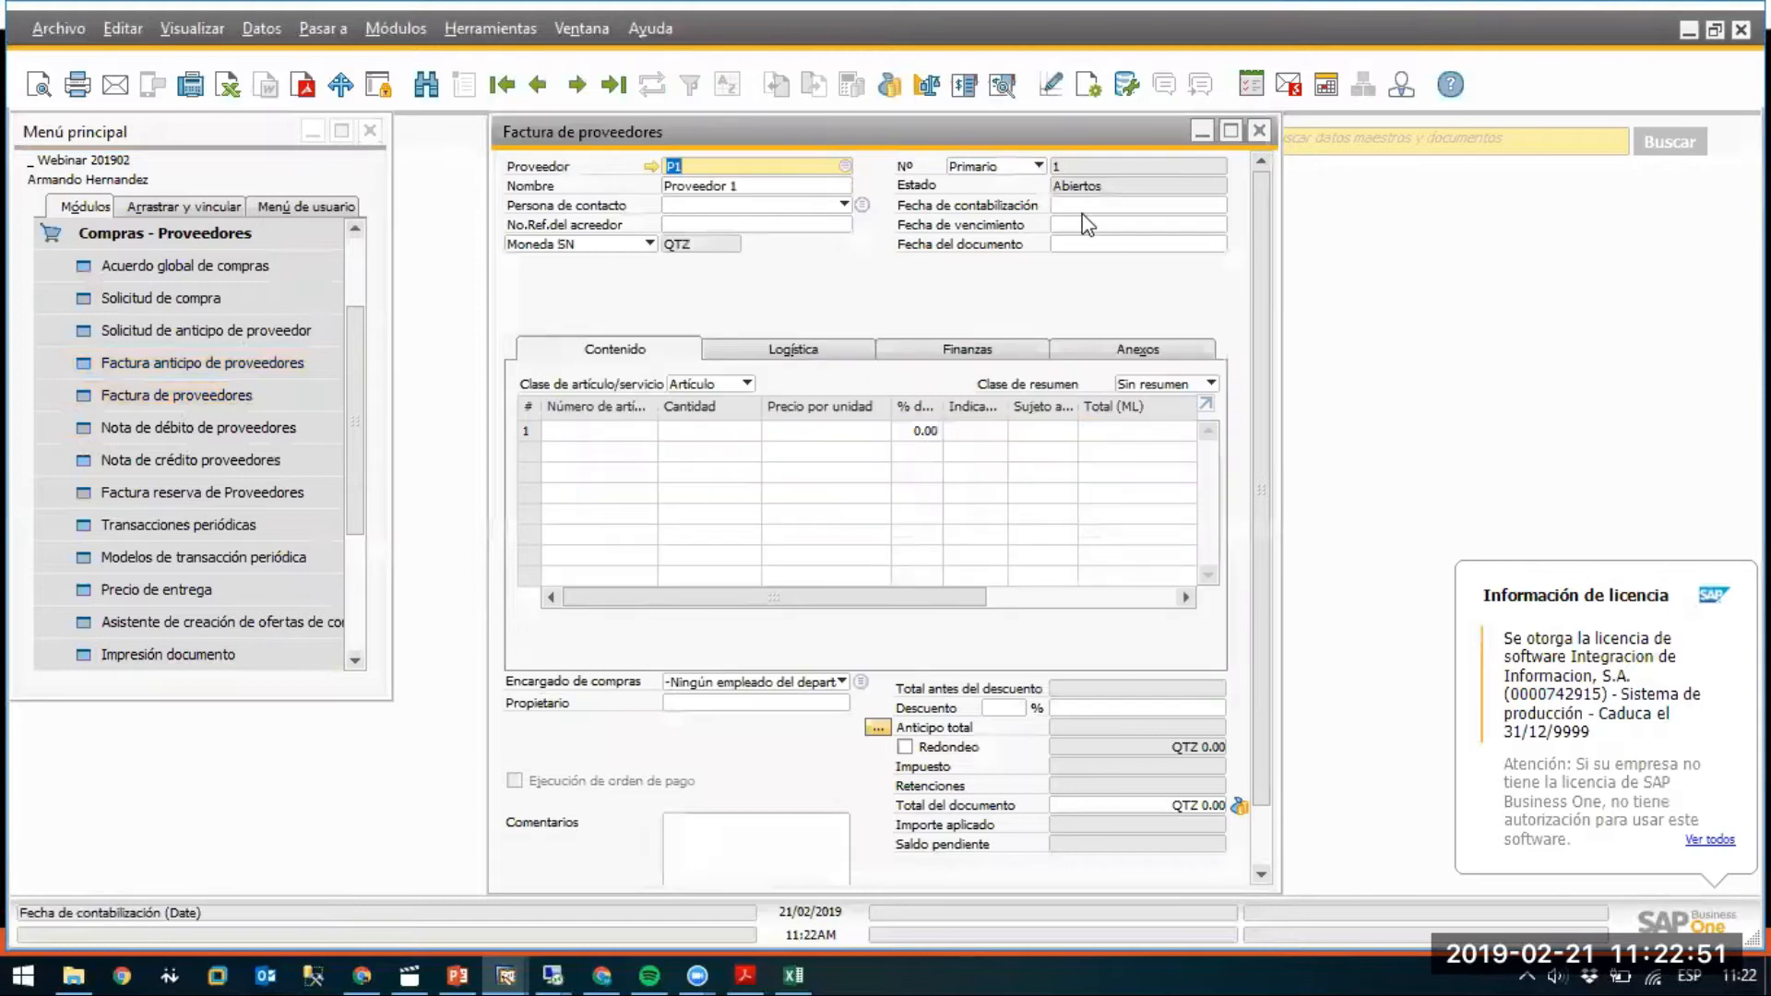
text(a)
key(Tab)
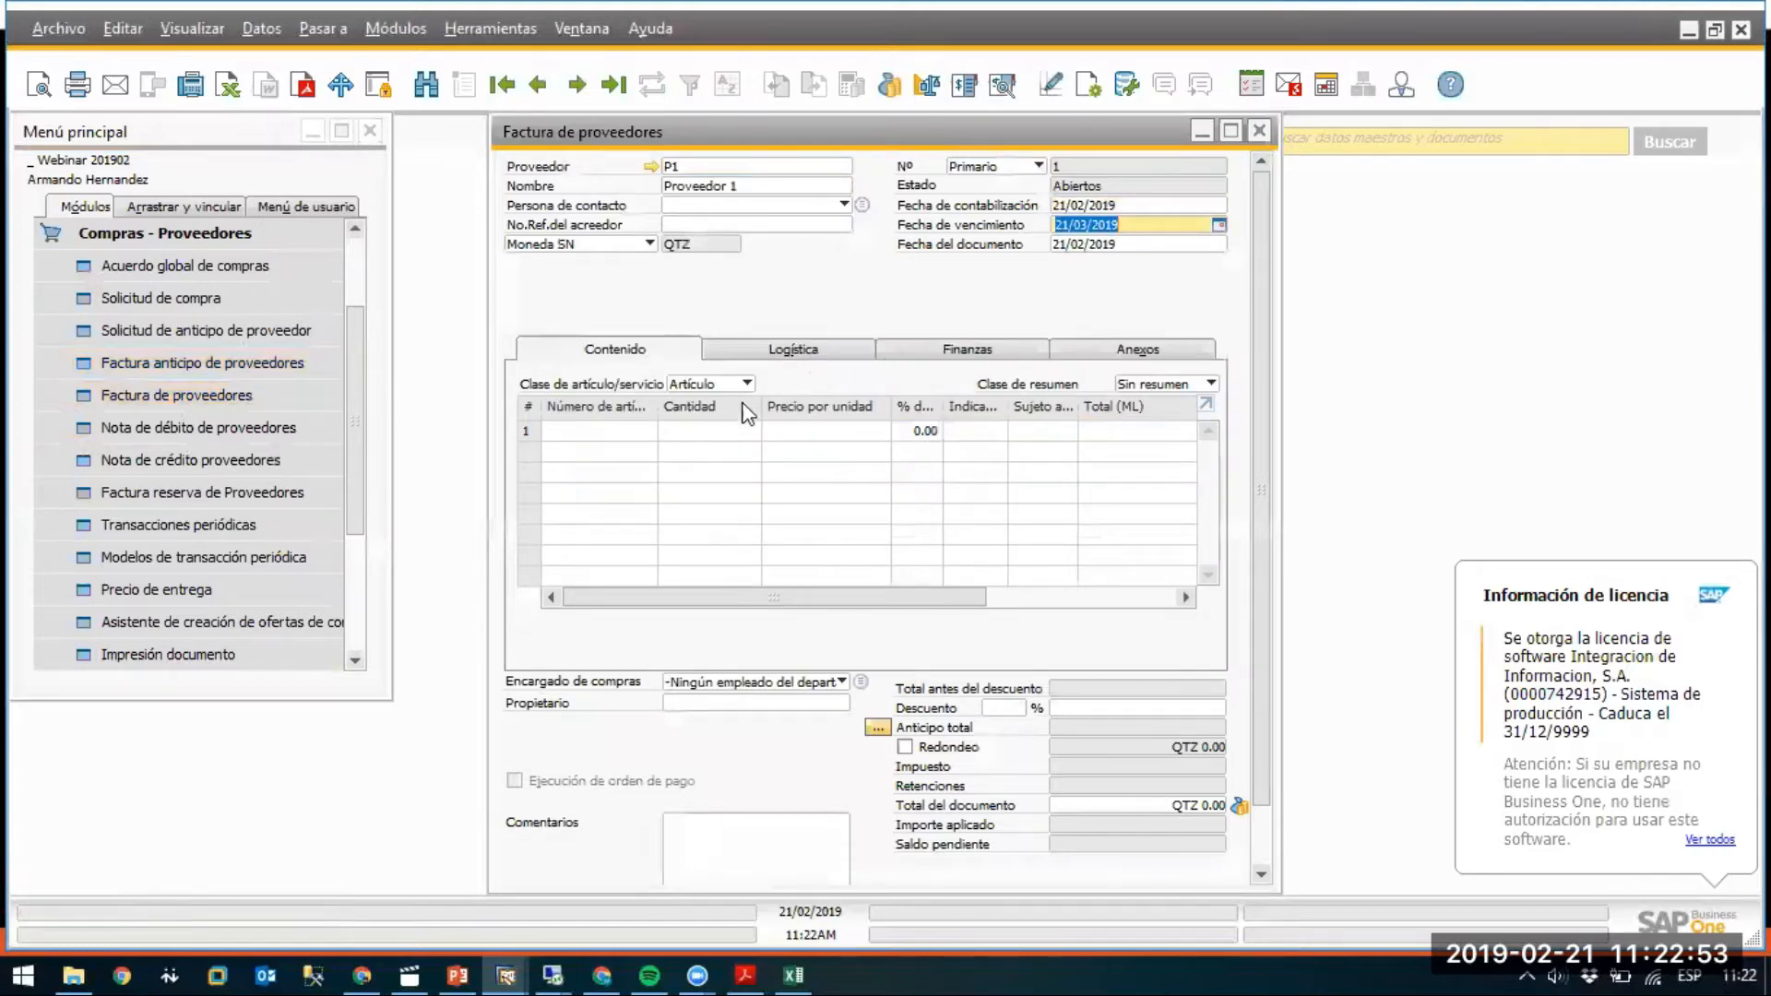
click(639, 433)
click(649, 431)
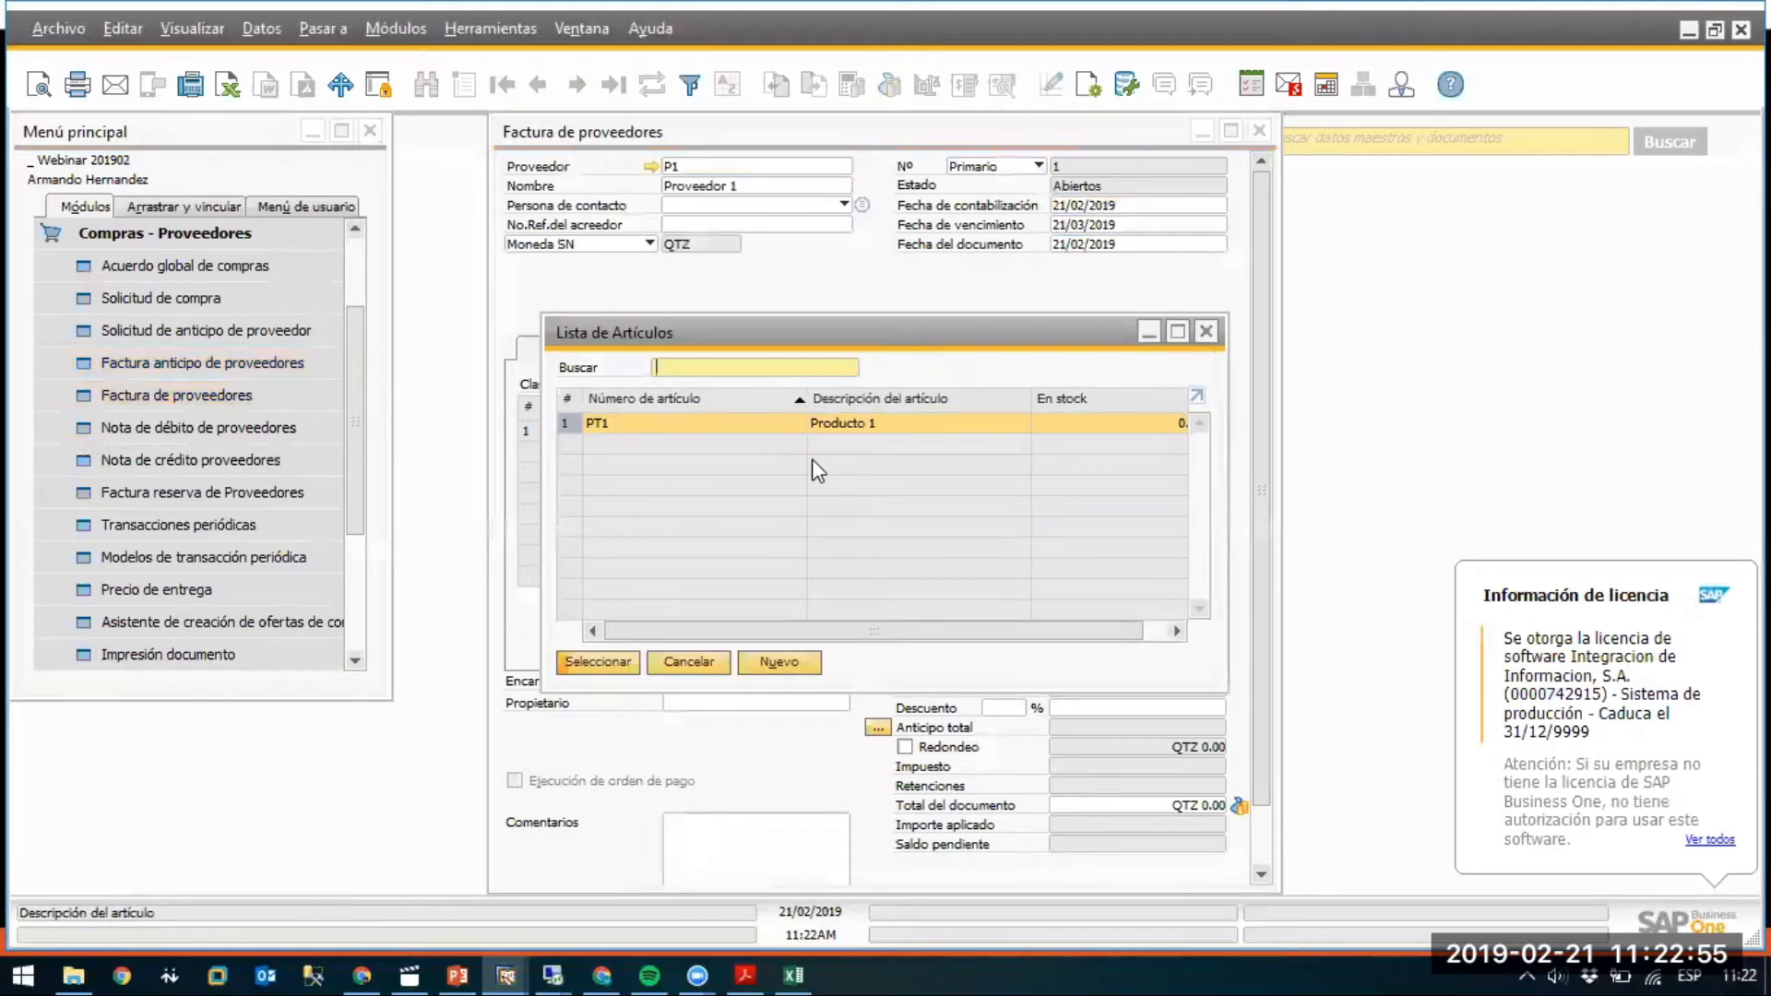
double_click(674, 423)
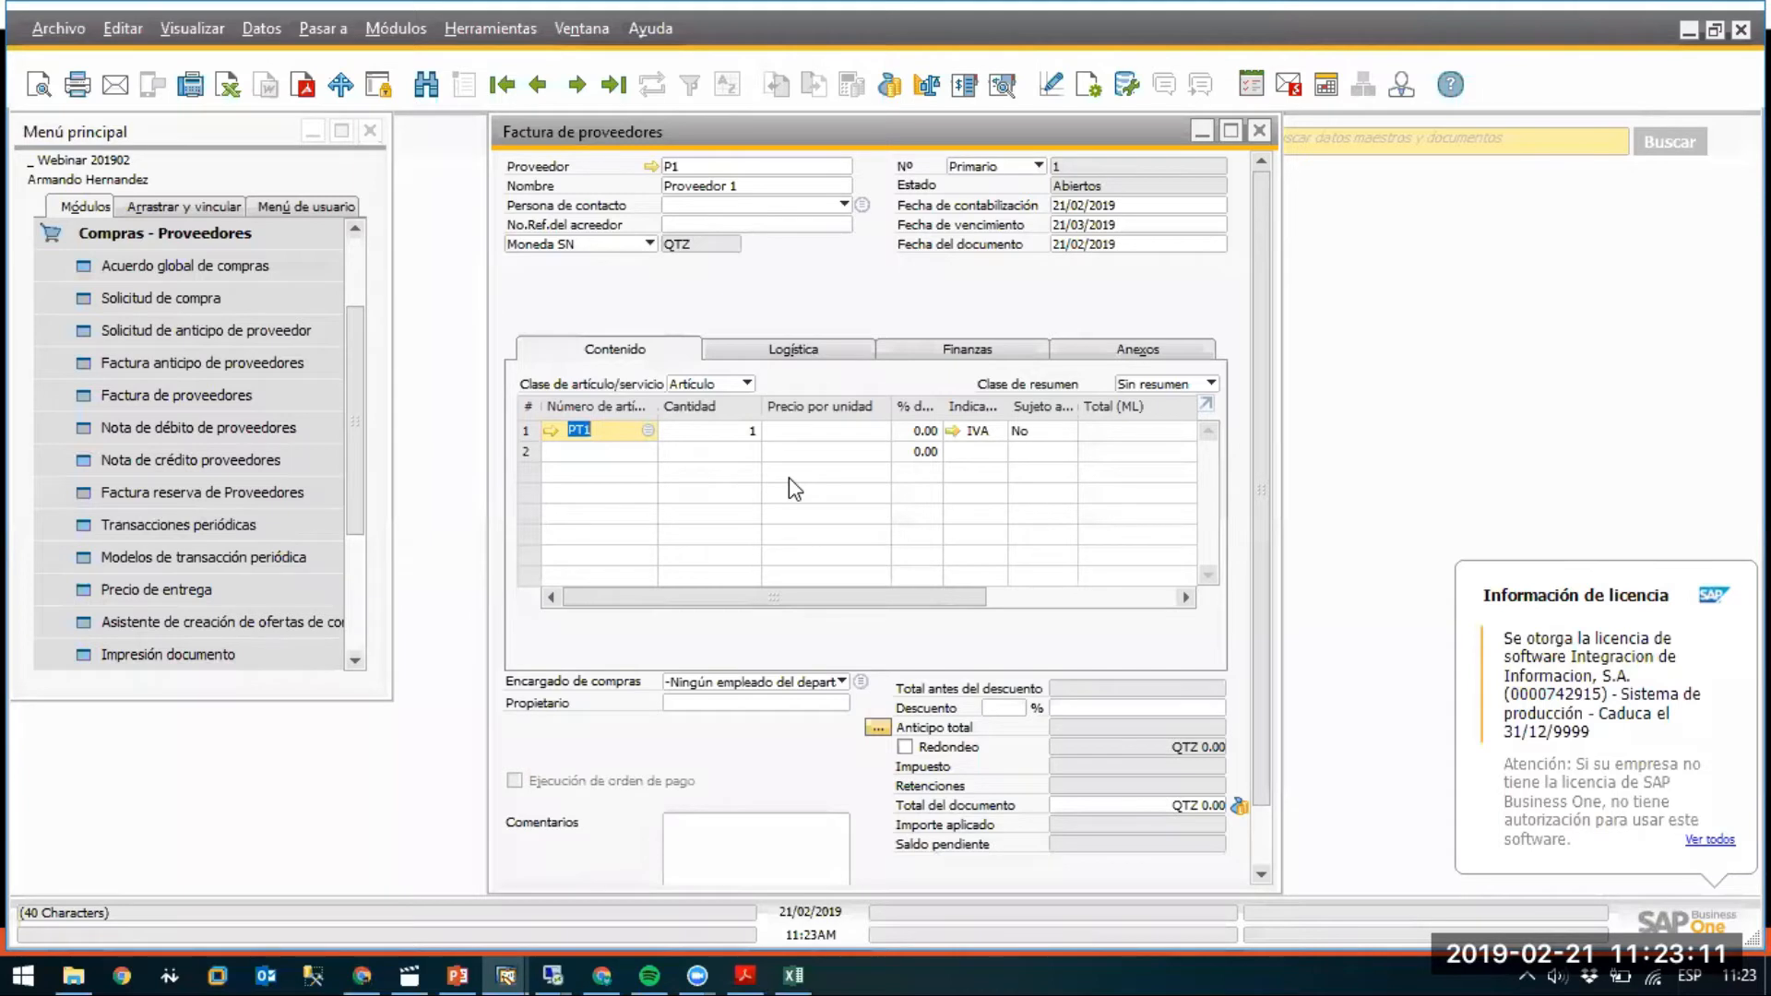
In the manager session, load the new user's general authorizations.
click(505, 976)
click(361, 931)
click(142, 236)
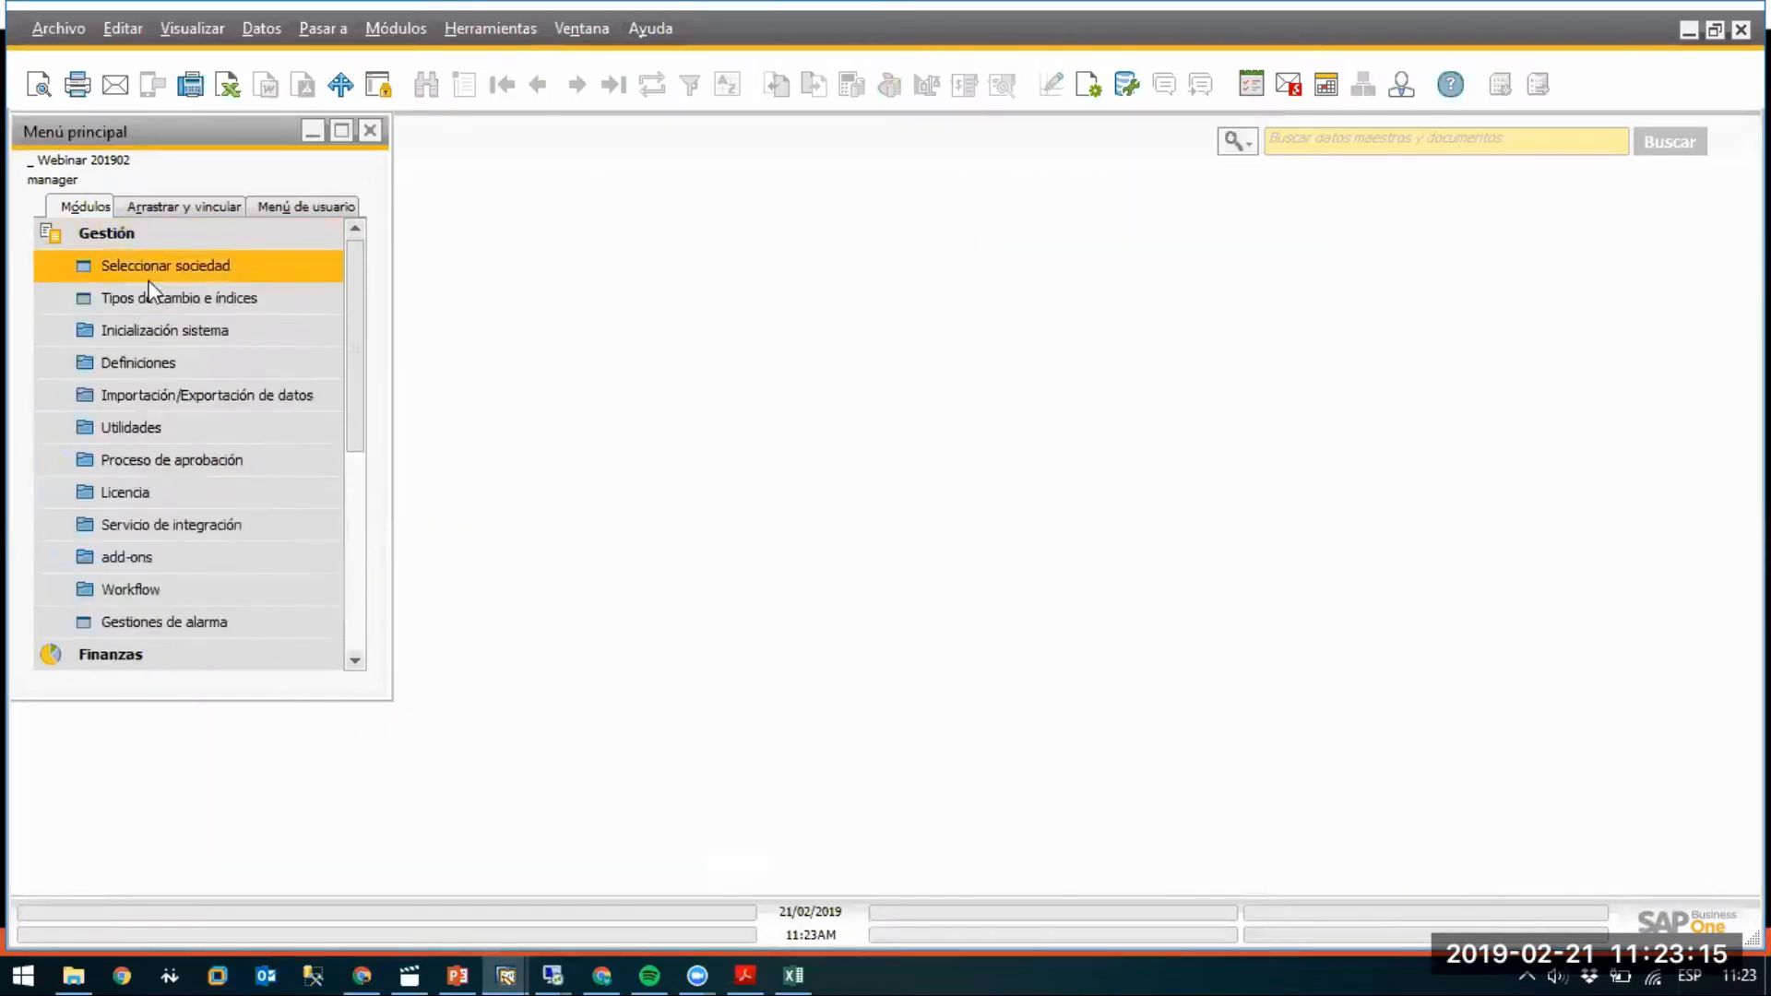
click(152, 349)
click(175, 371)
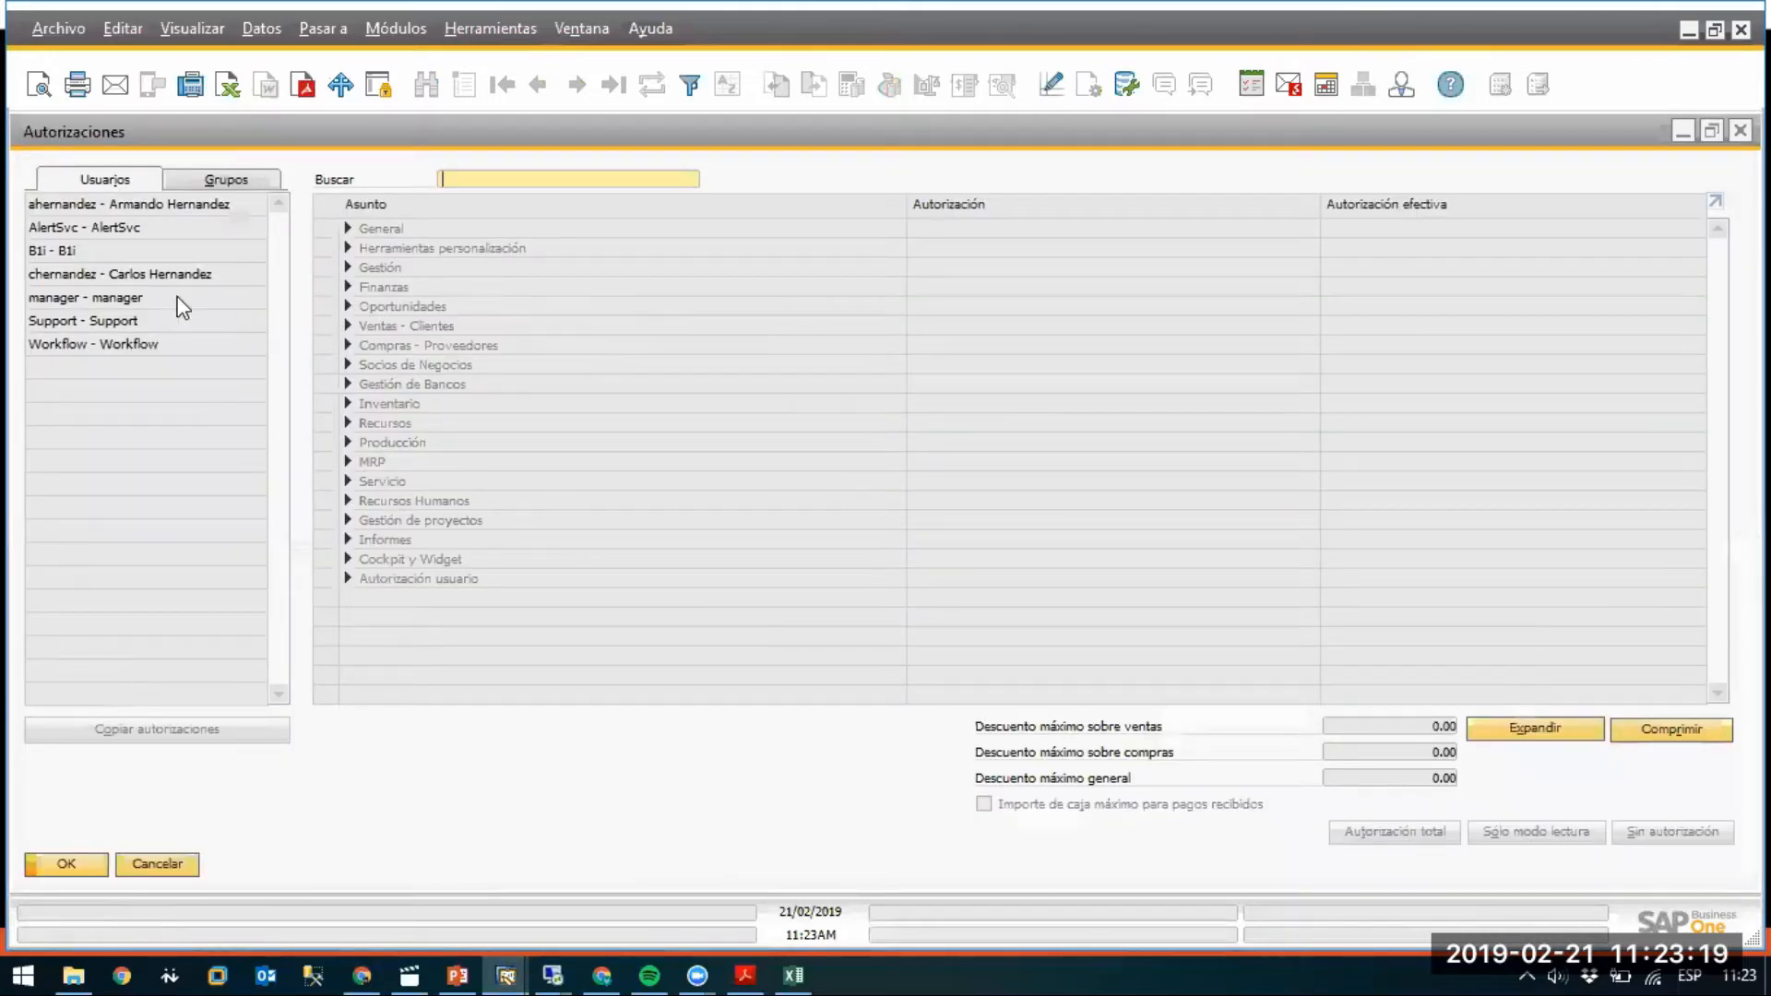
click(112, 203)
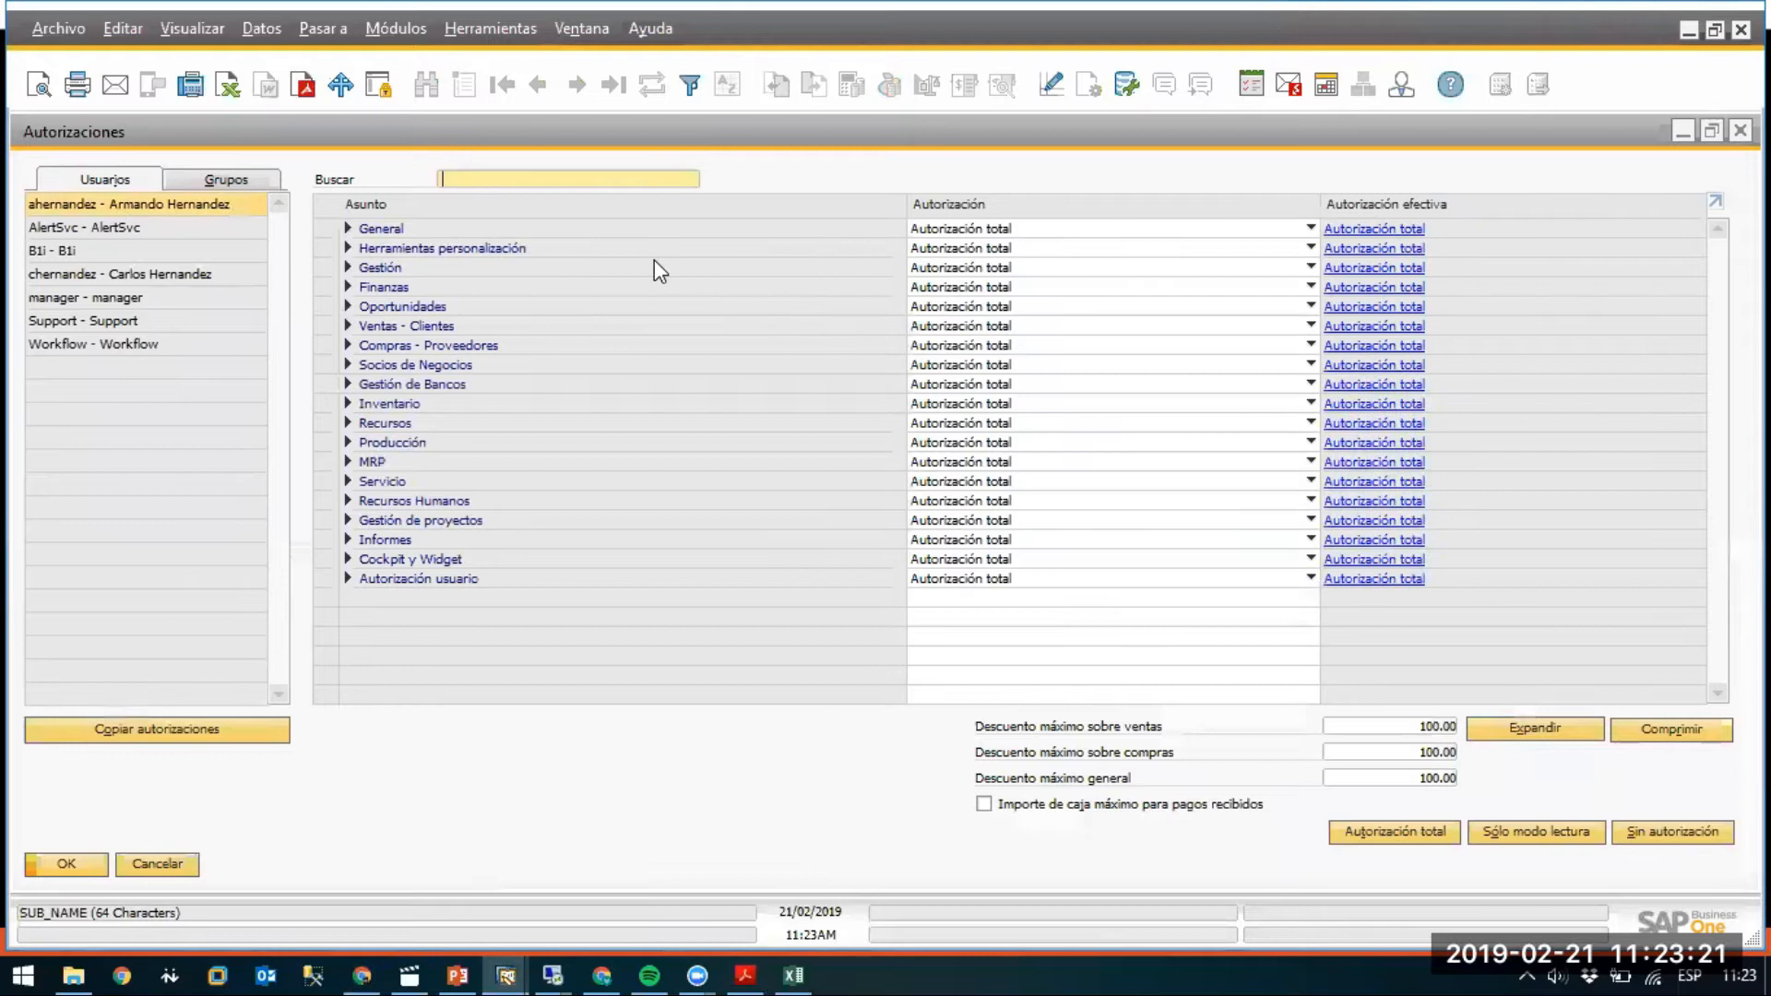
Expand all authorization areas to review full access, collapse the tree, and show the presentation slide.
click(1550, 729)
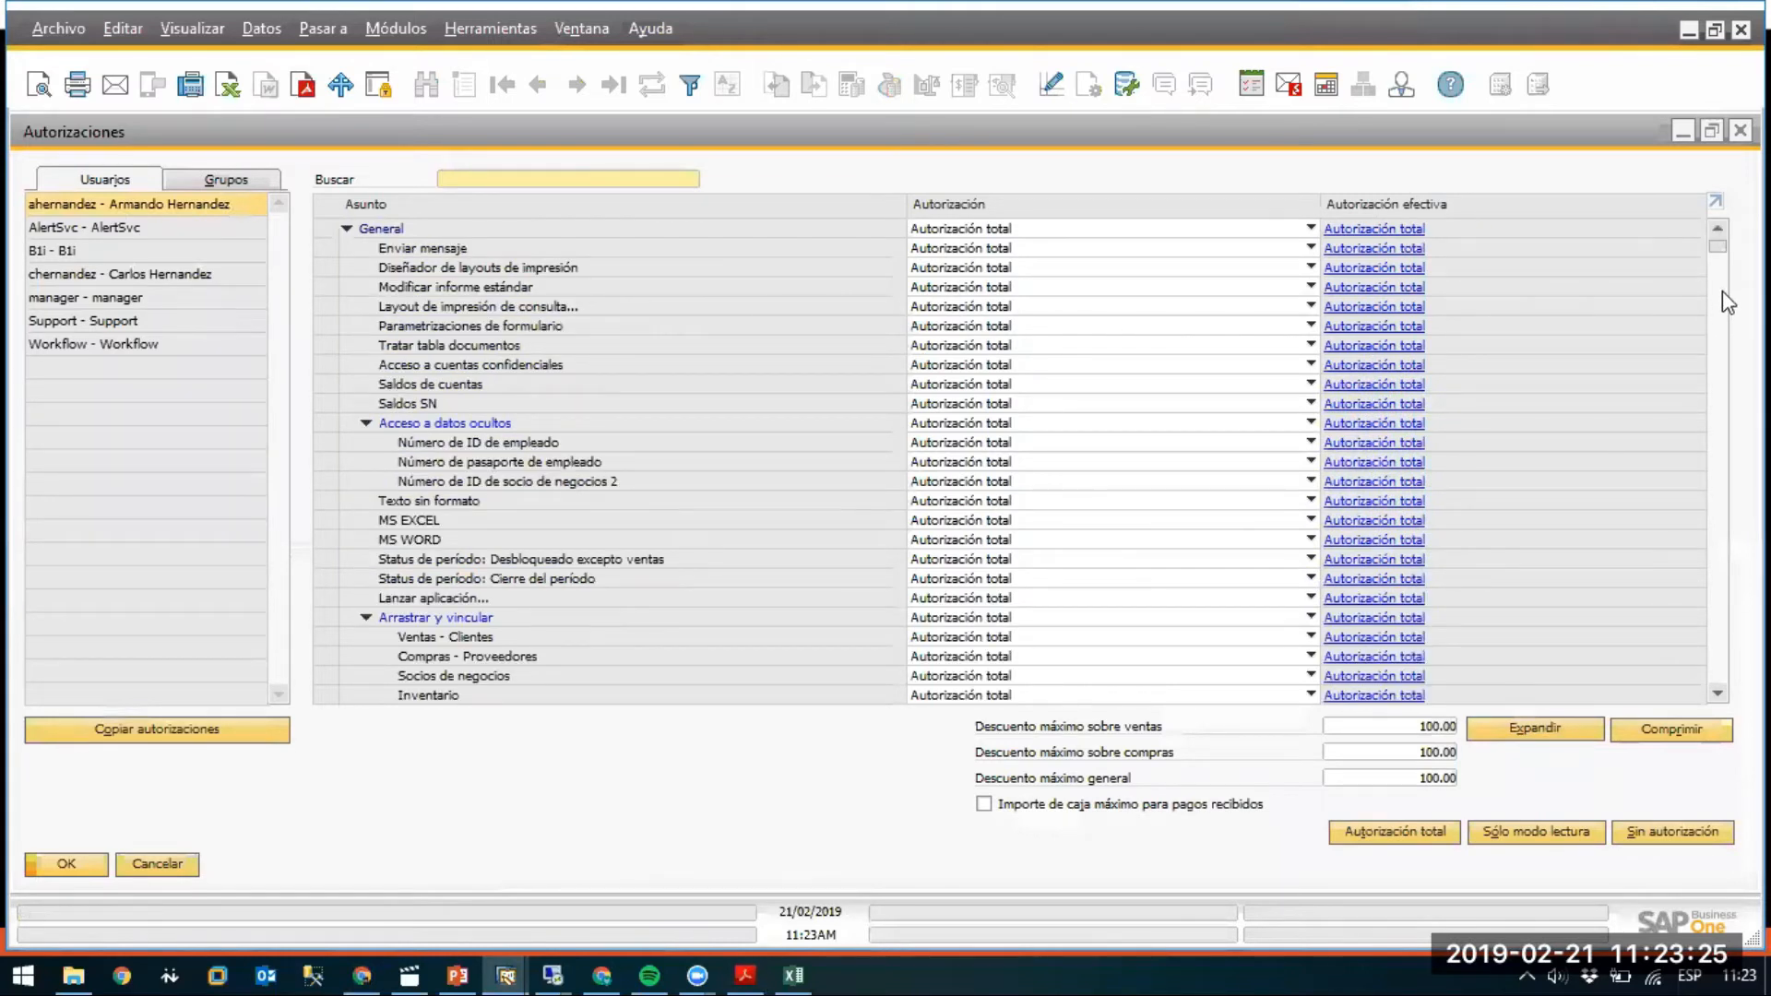
drag(1722, 246, 1720, 683)
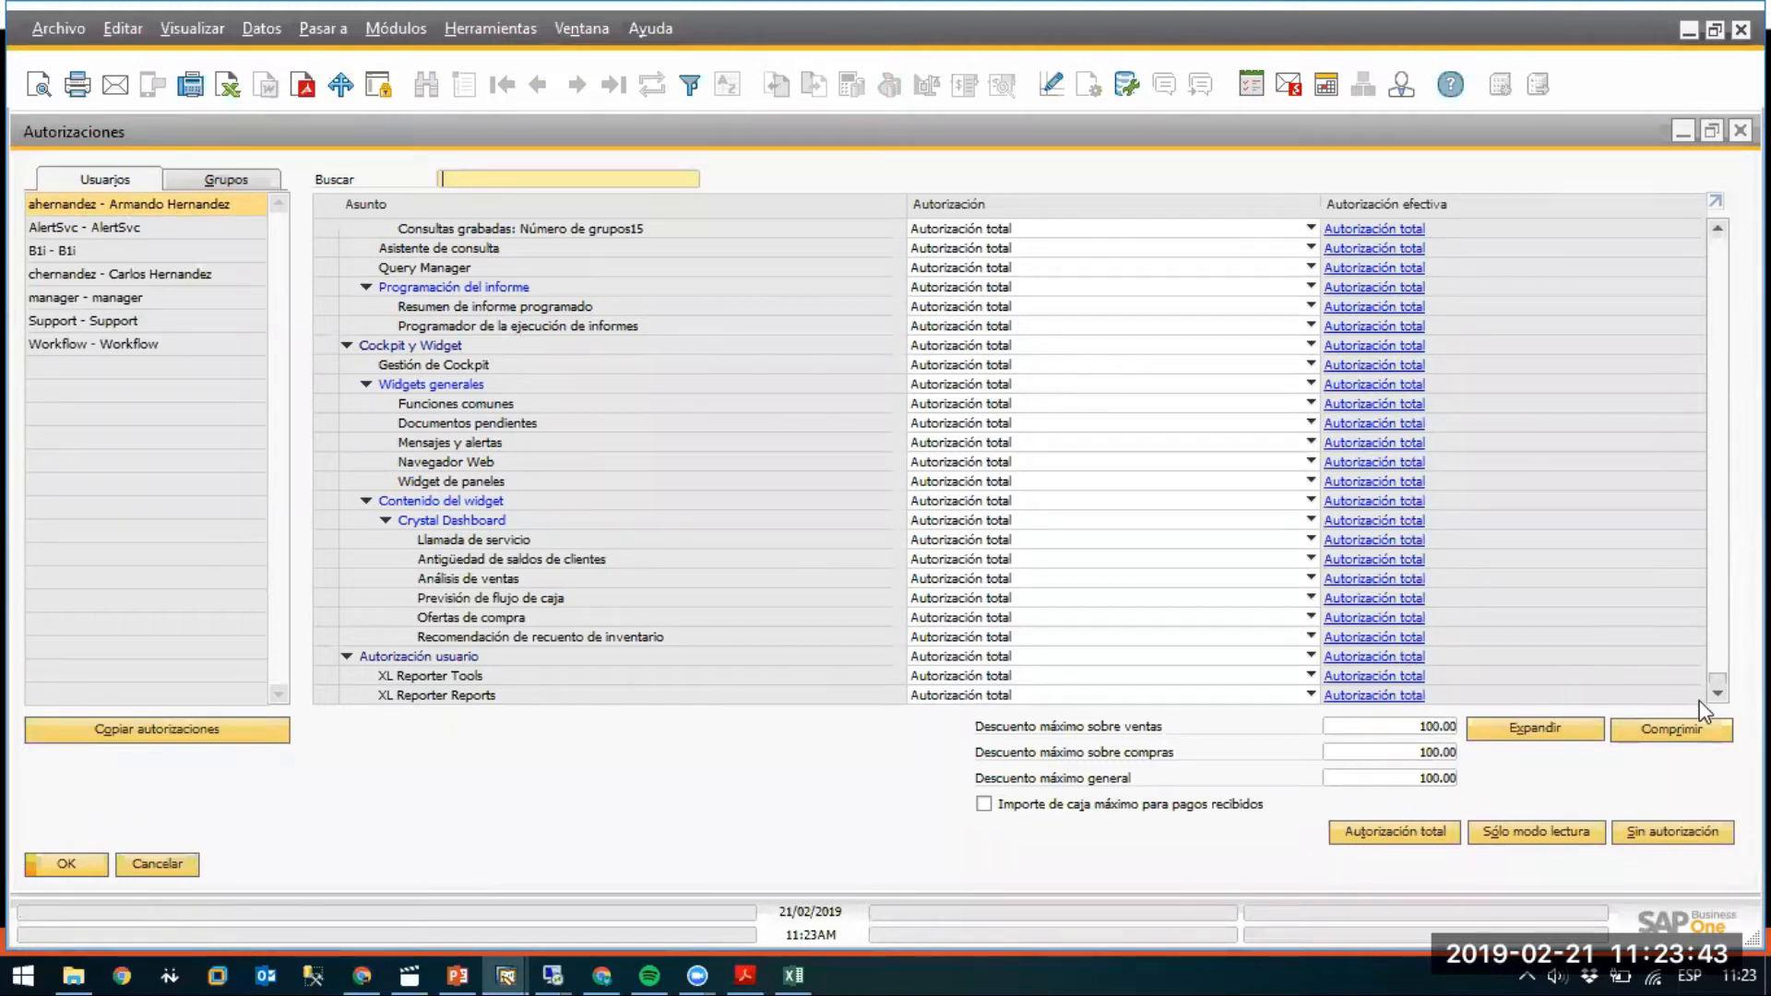
click(1679, 738)
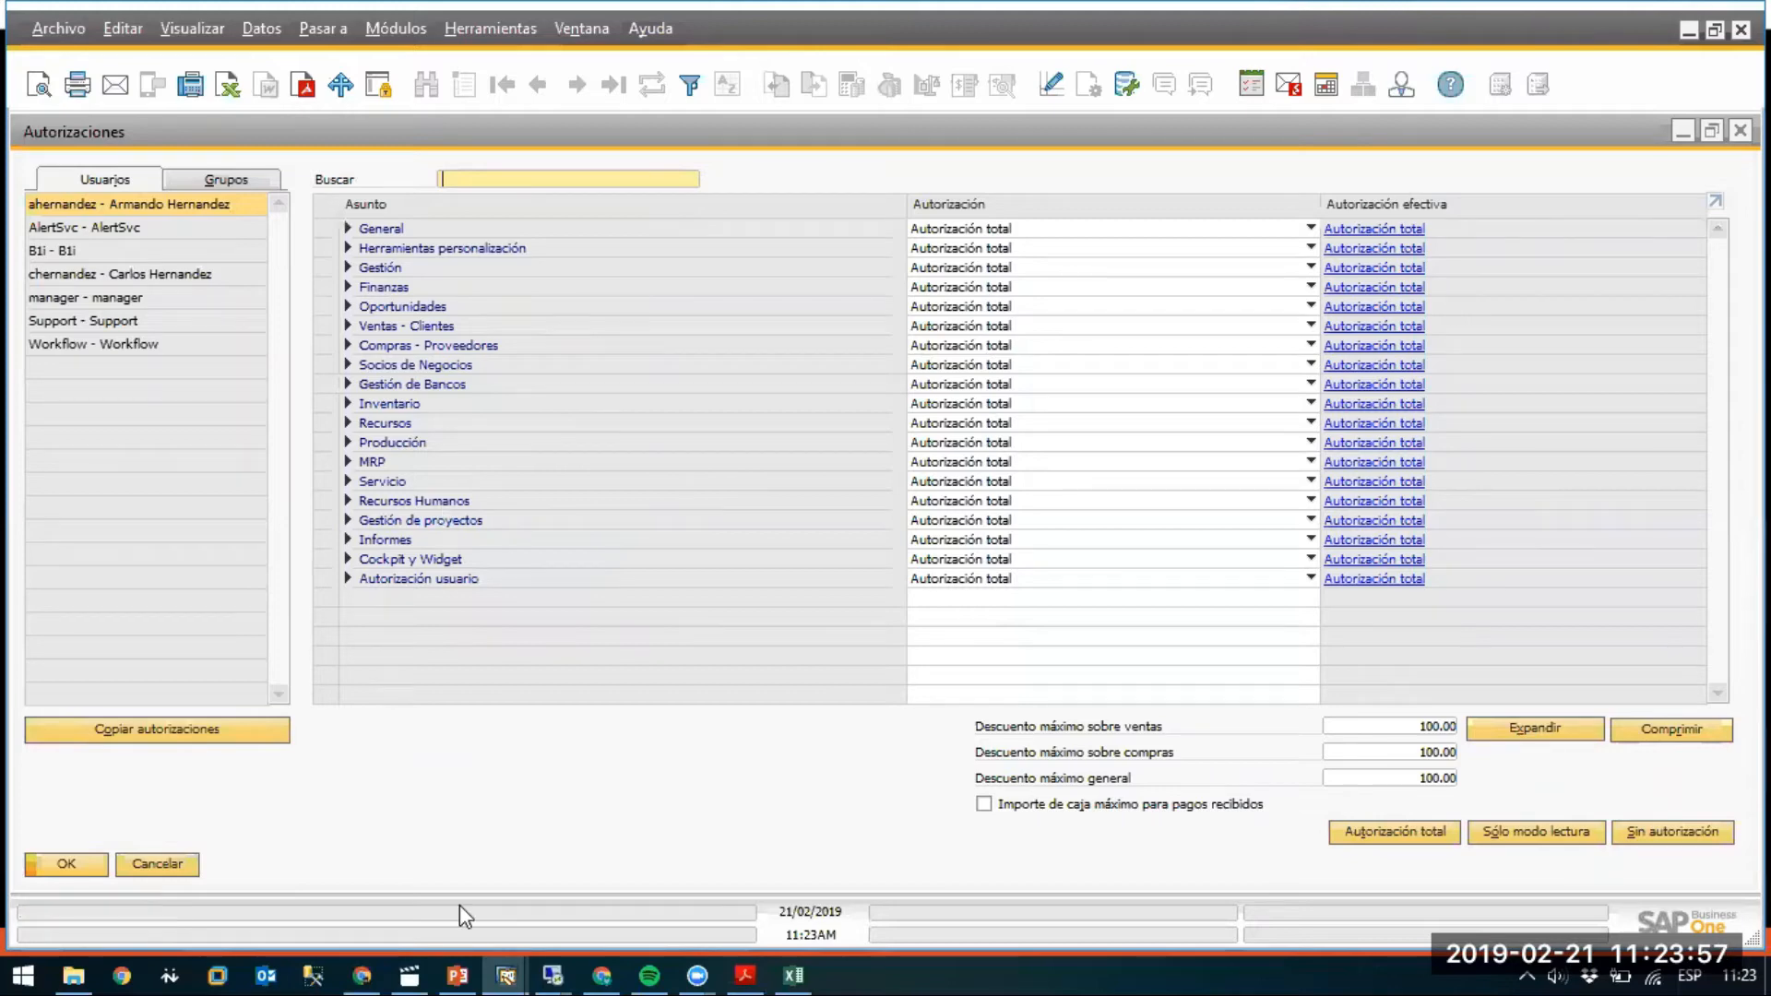
click(458, 974)
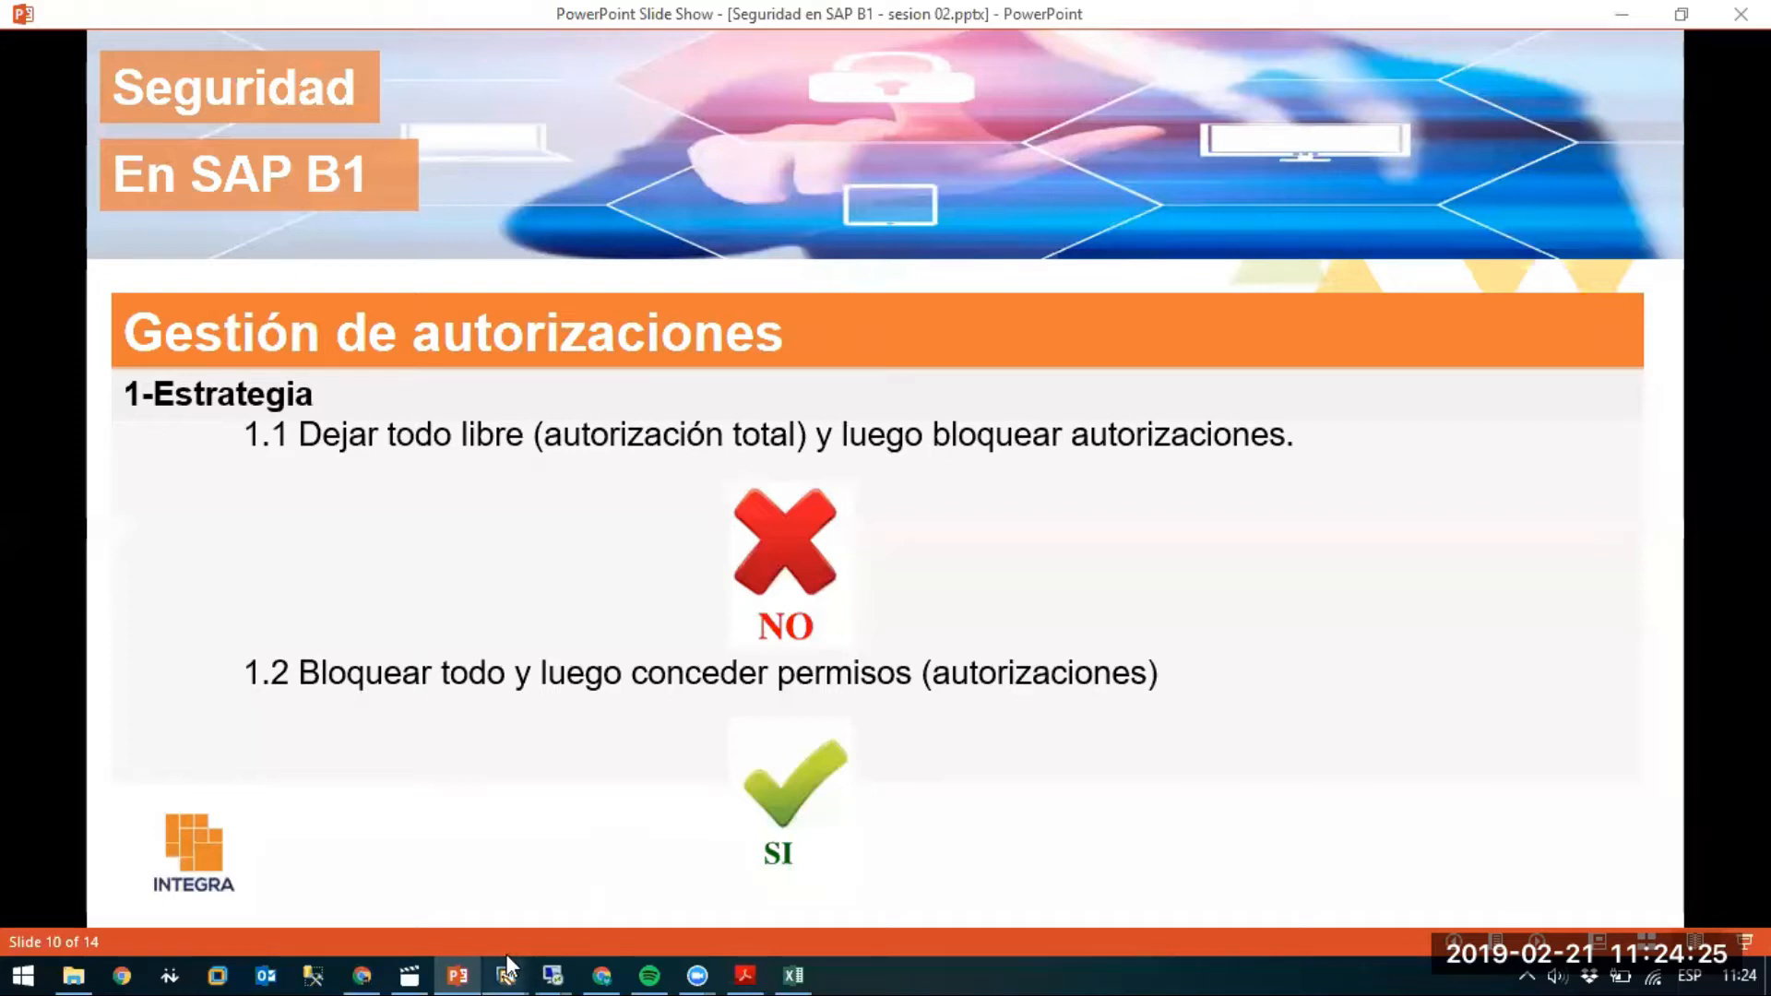
Present slide 10, 'Gestión de autorizaciones', contrasting locking everything versus leaving everything open.
mouse_move(507, 957)
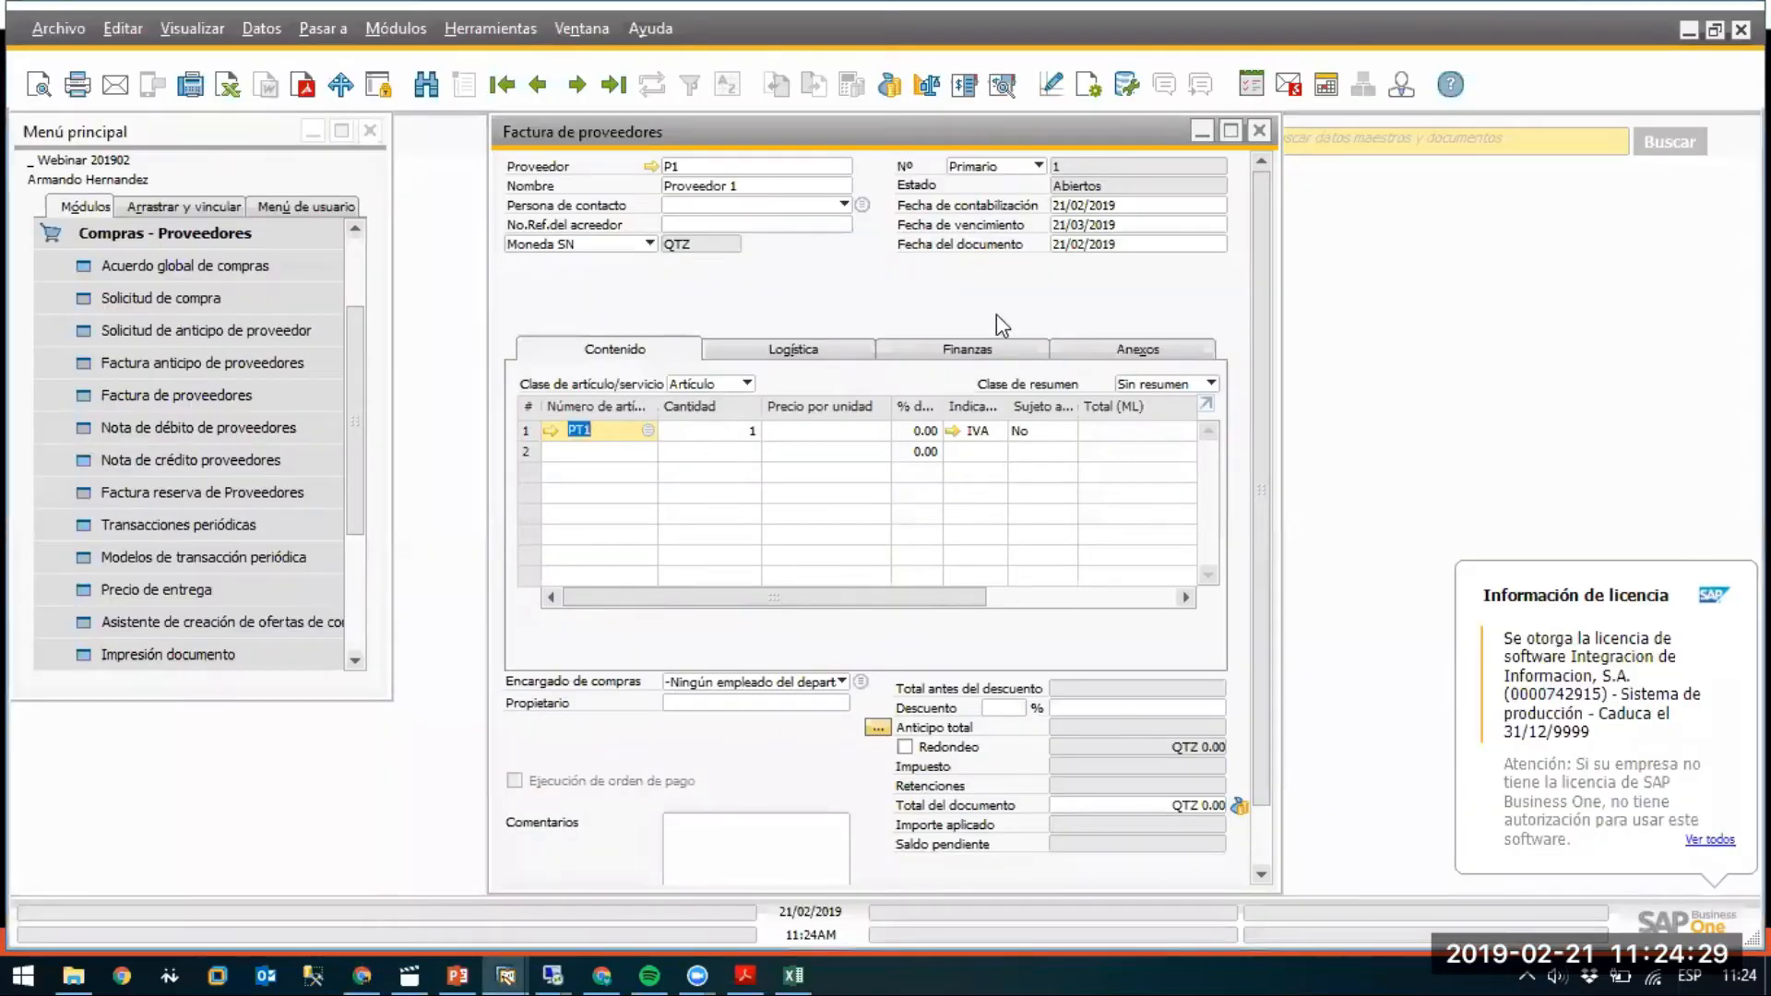
Reposition the invoice window and switch to the Excel license comparison chart at cell G5.
drag(1254, 295, 1253, 236)
drag(1111, 152, 1068, 174)
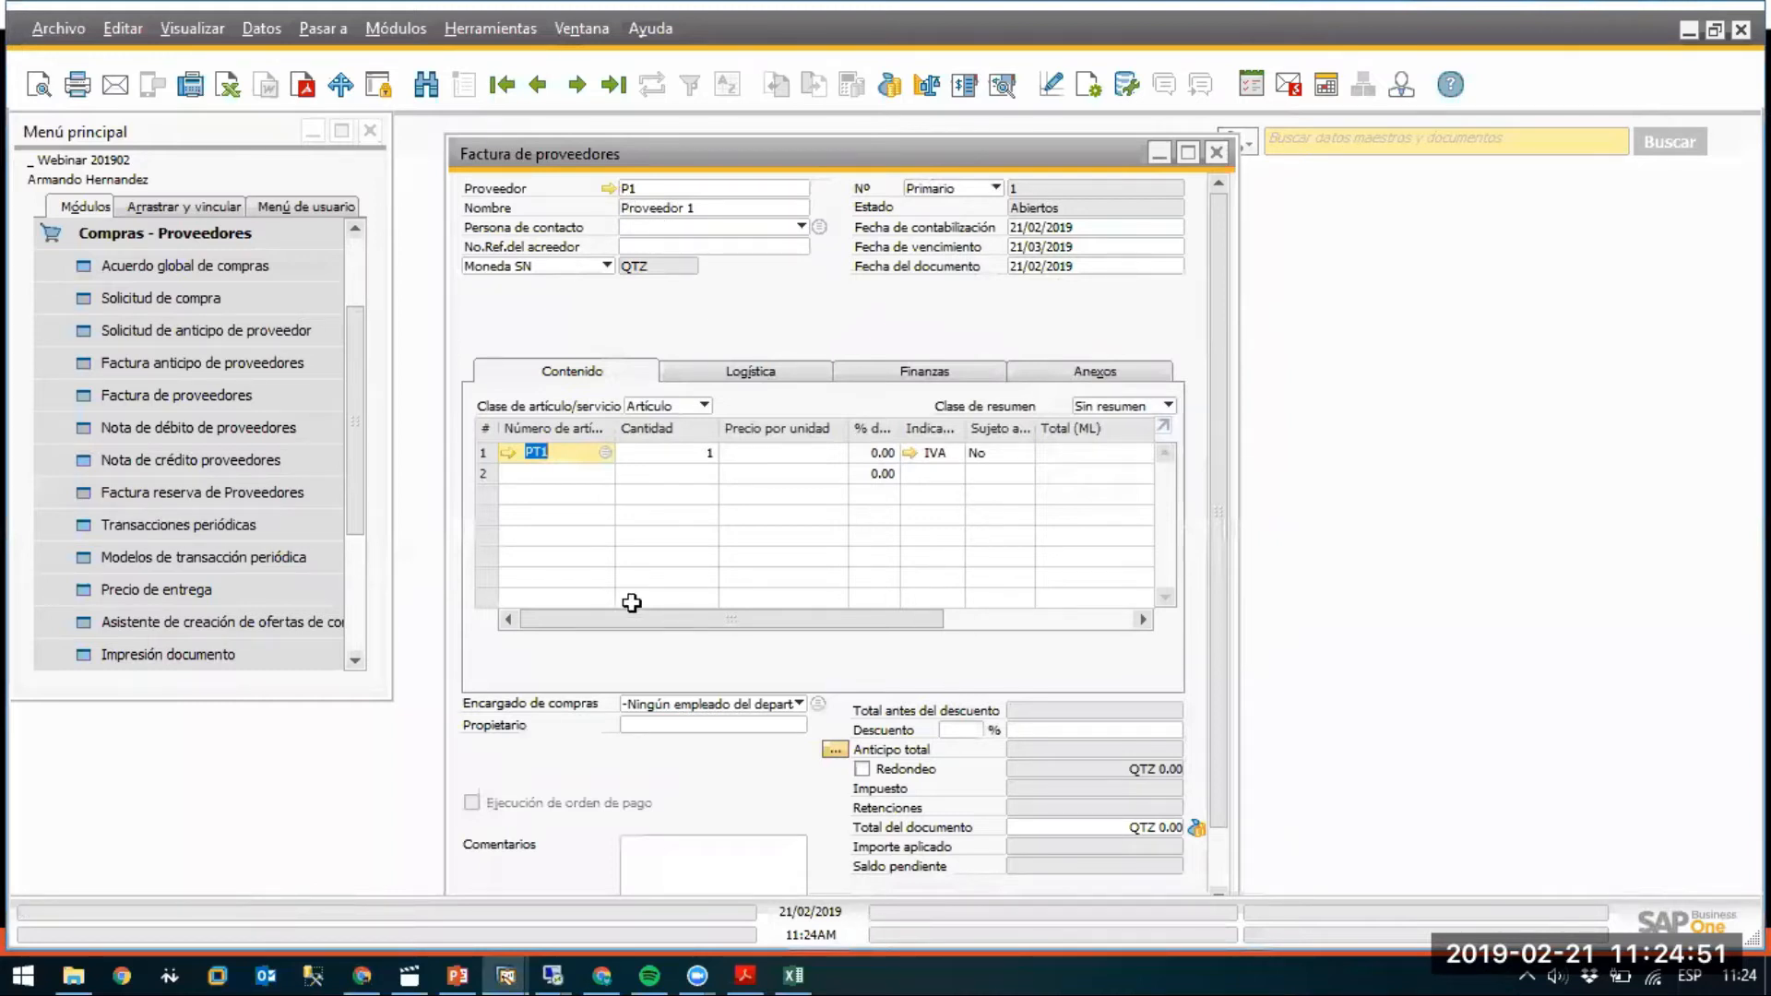
key(alt+Tab)
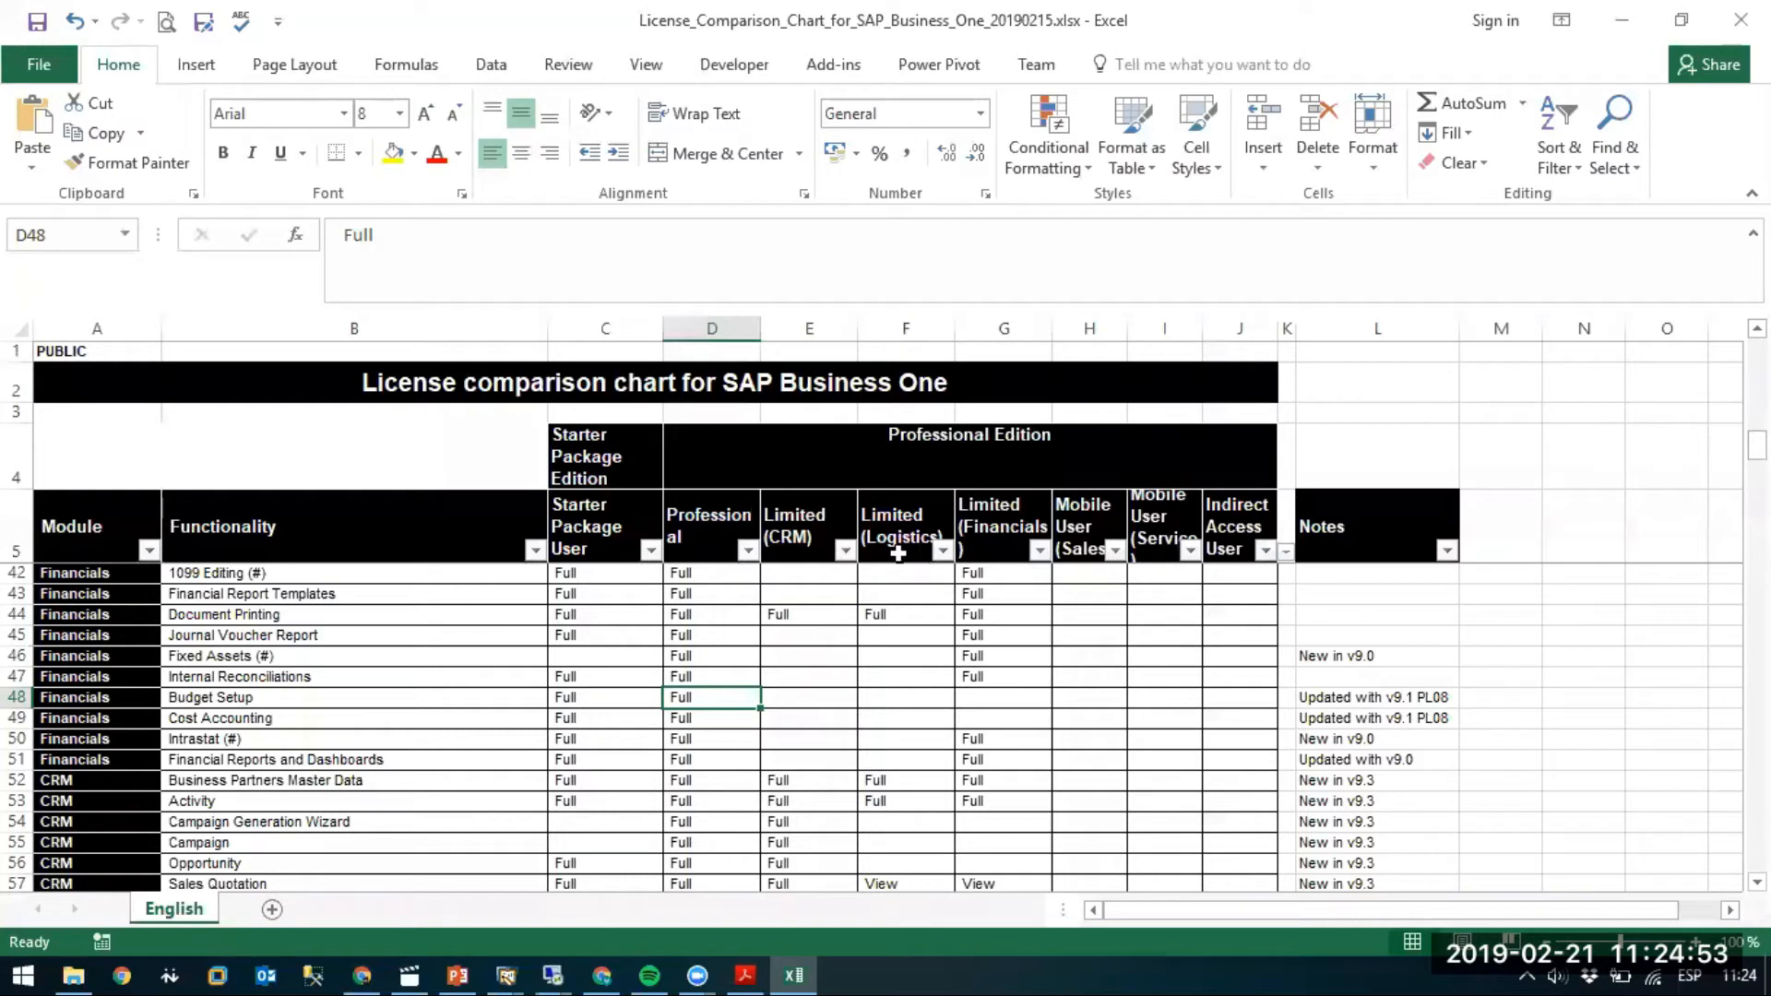
click(1005, 518)
Filter the Limited (Financials) column to exclude (Blanks).
scroll(1036, 613, down, 10)
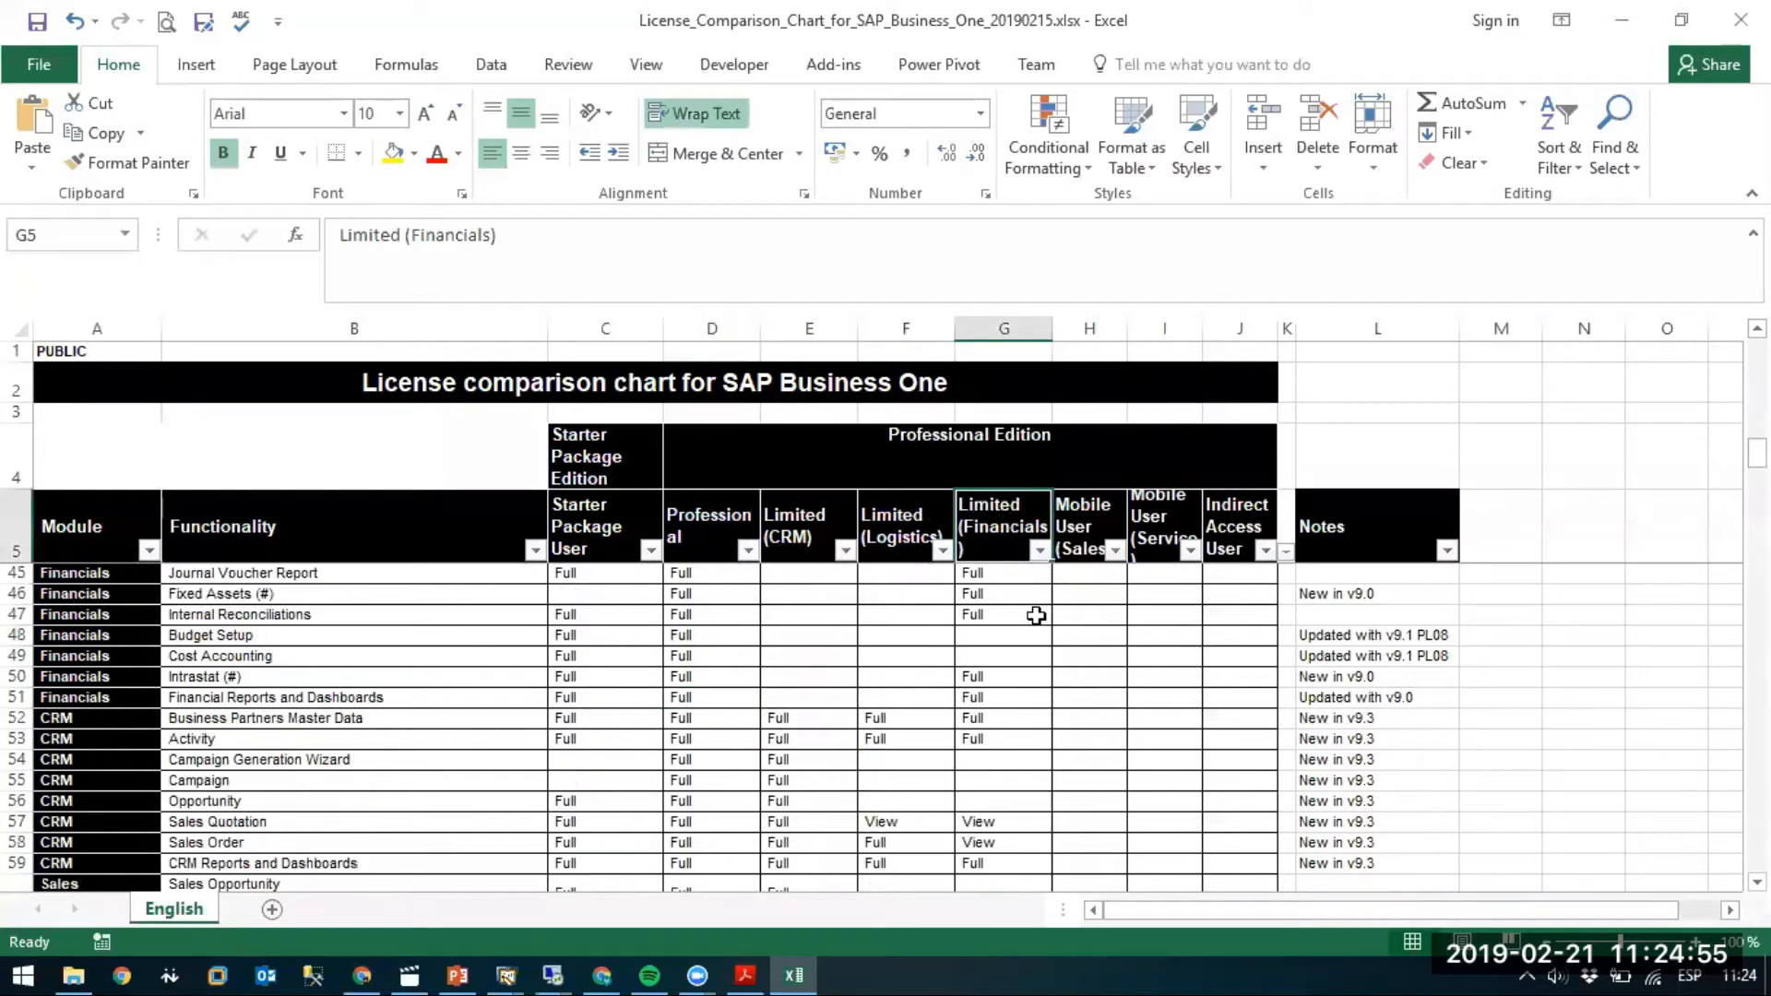
scroll(1036, 615, down, 20)
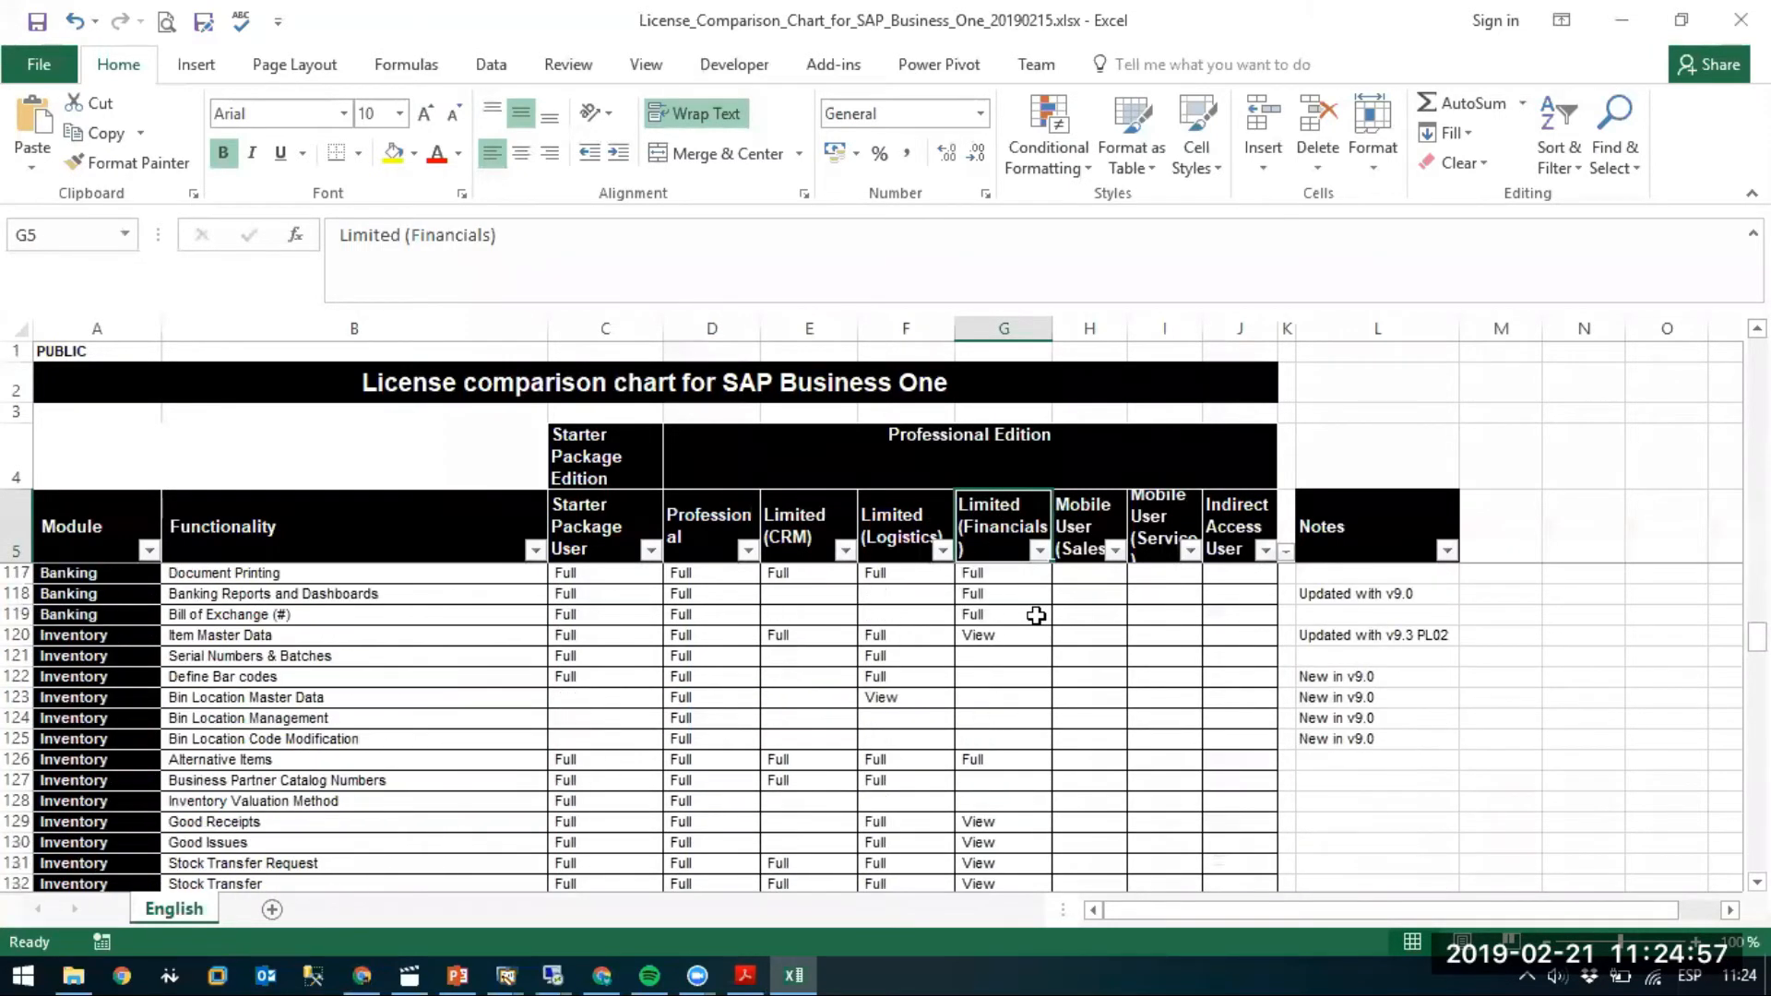
scroll(1036, 615, down, 4)
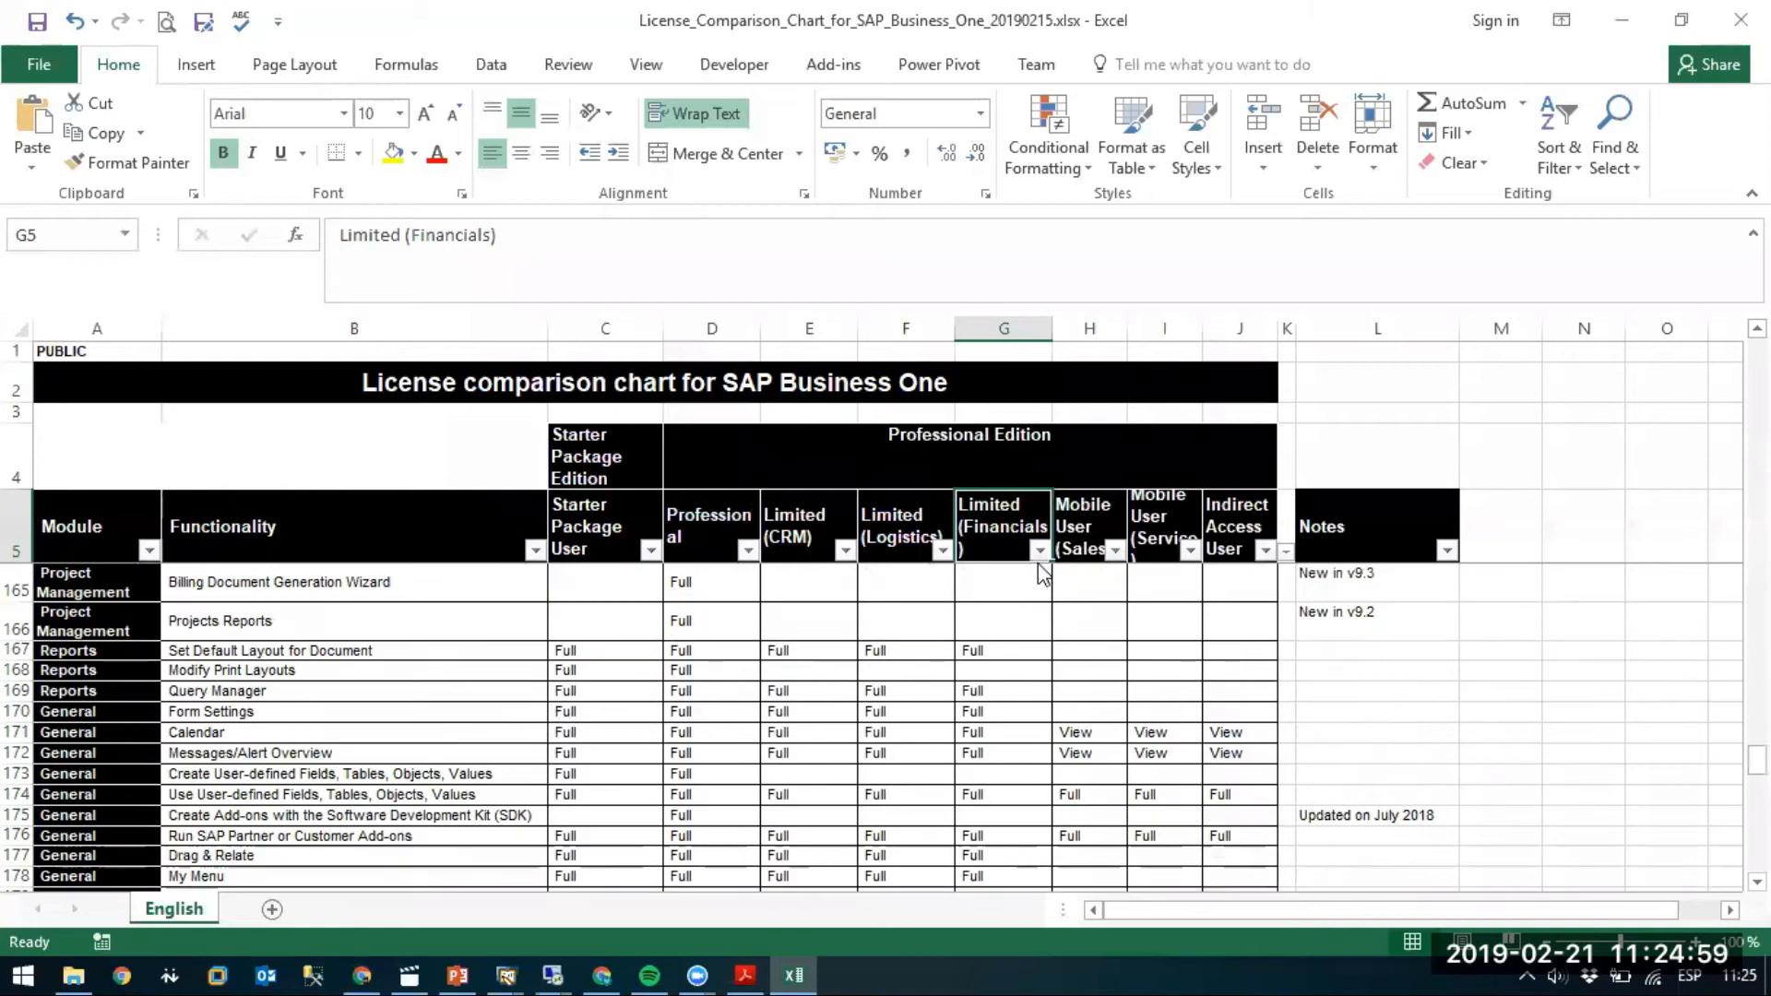
click(1038, 551)
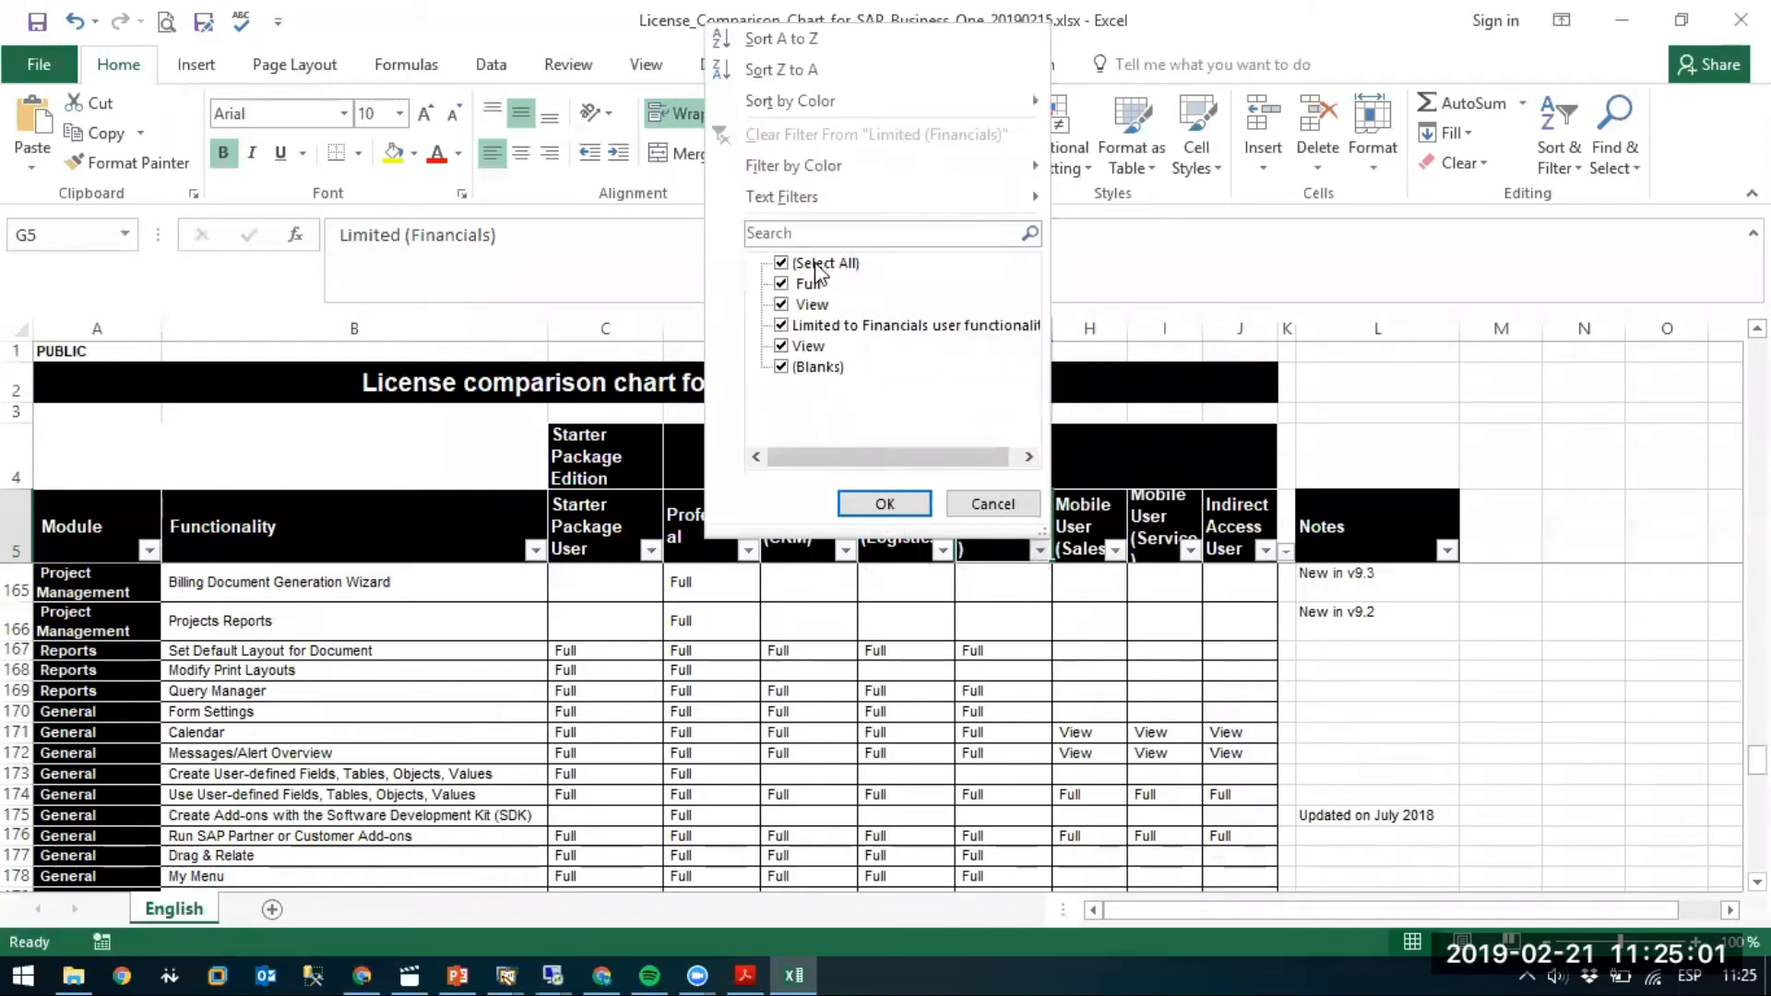
click(795, 368)
click(888, 500)
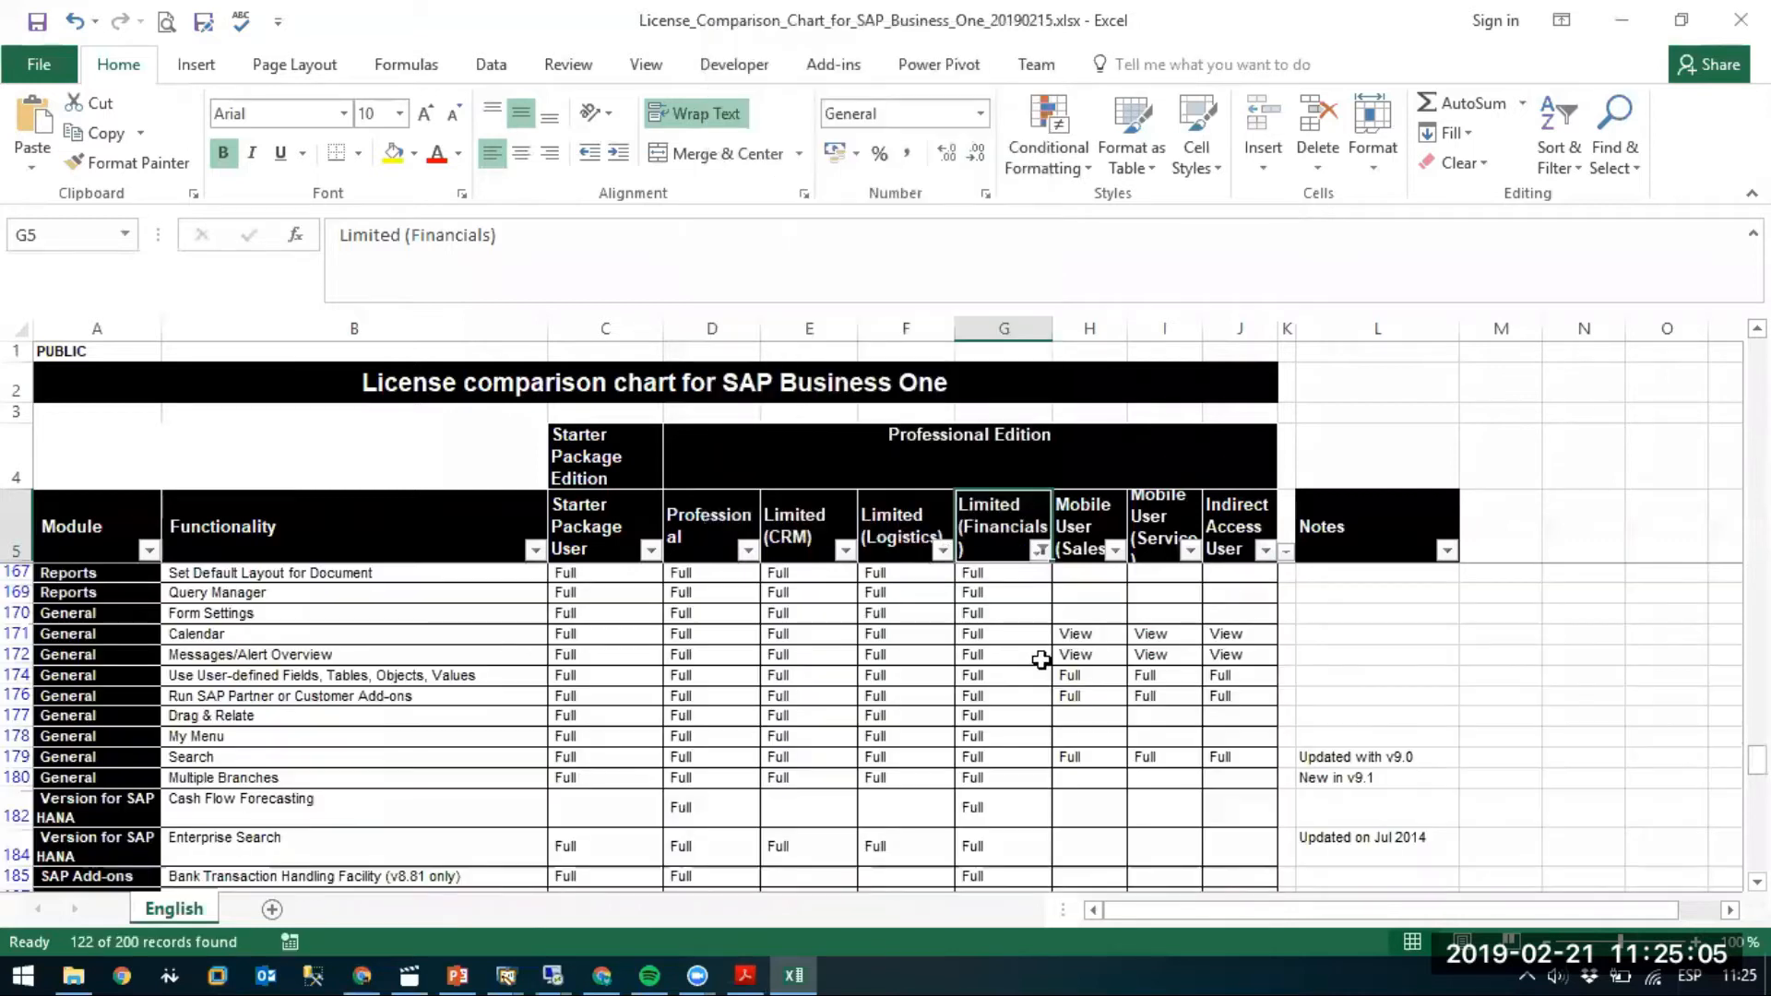
Select the filtered Functionality list from below the B5 header down to row 205.
scroll(297, 573, up, 2)
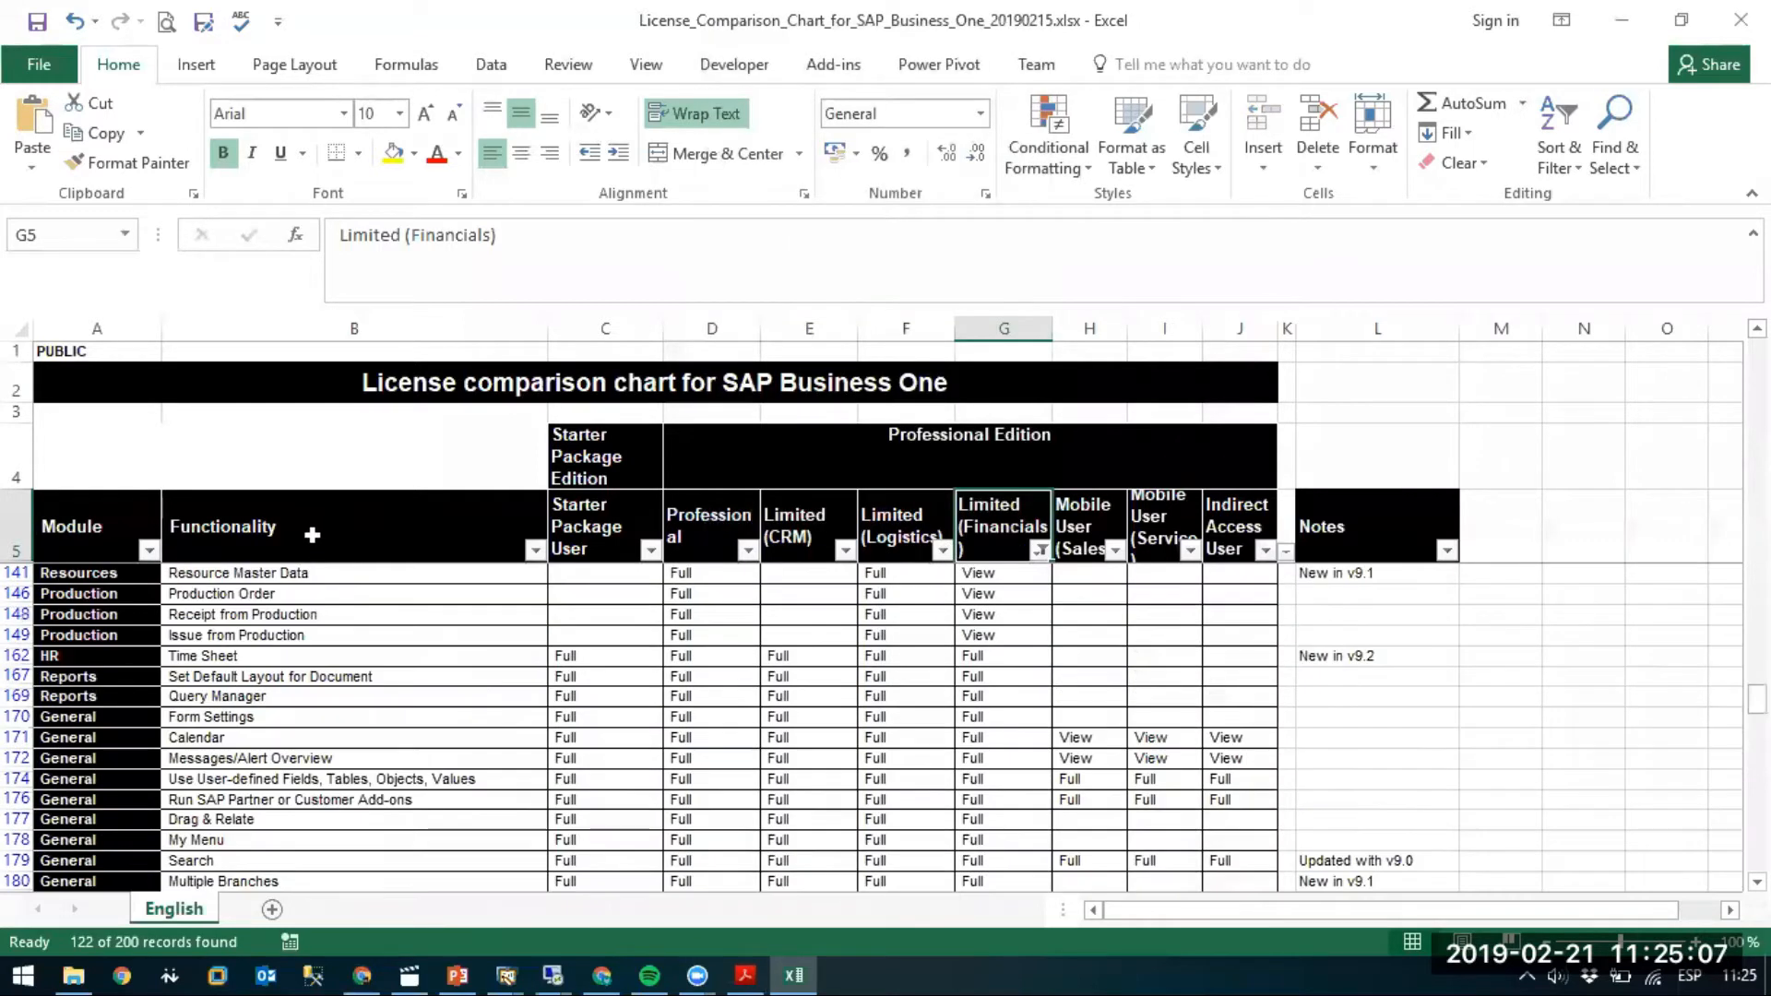
click(309, 537)
key(ctrl+Down)
scroll(309, 537, down, 1)
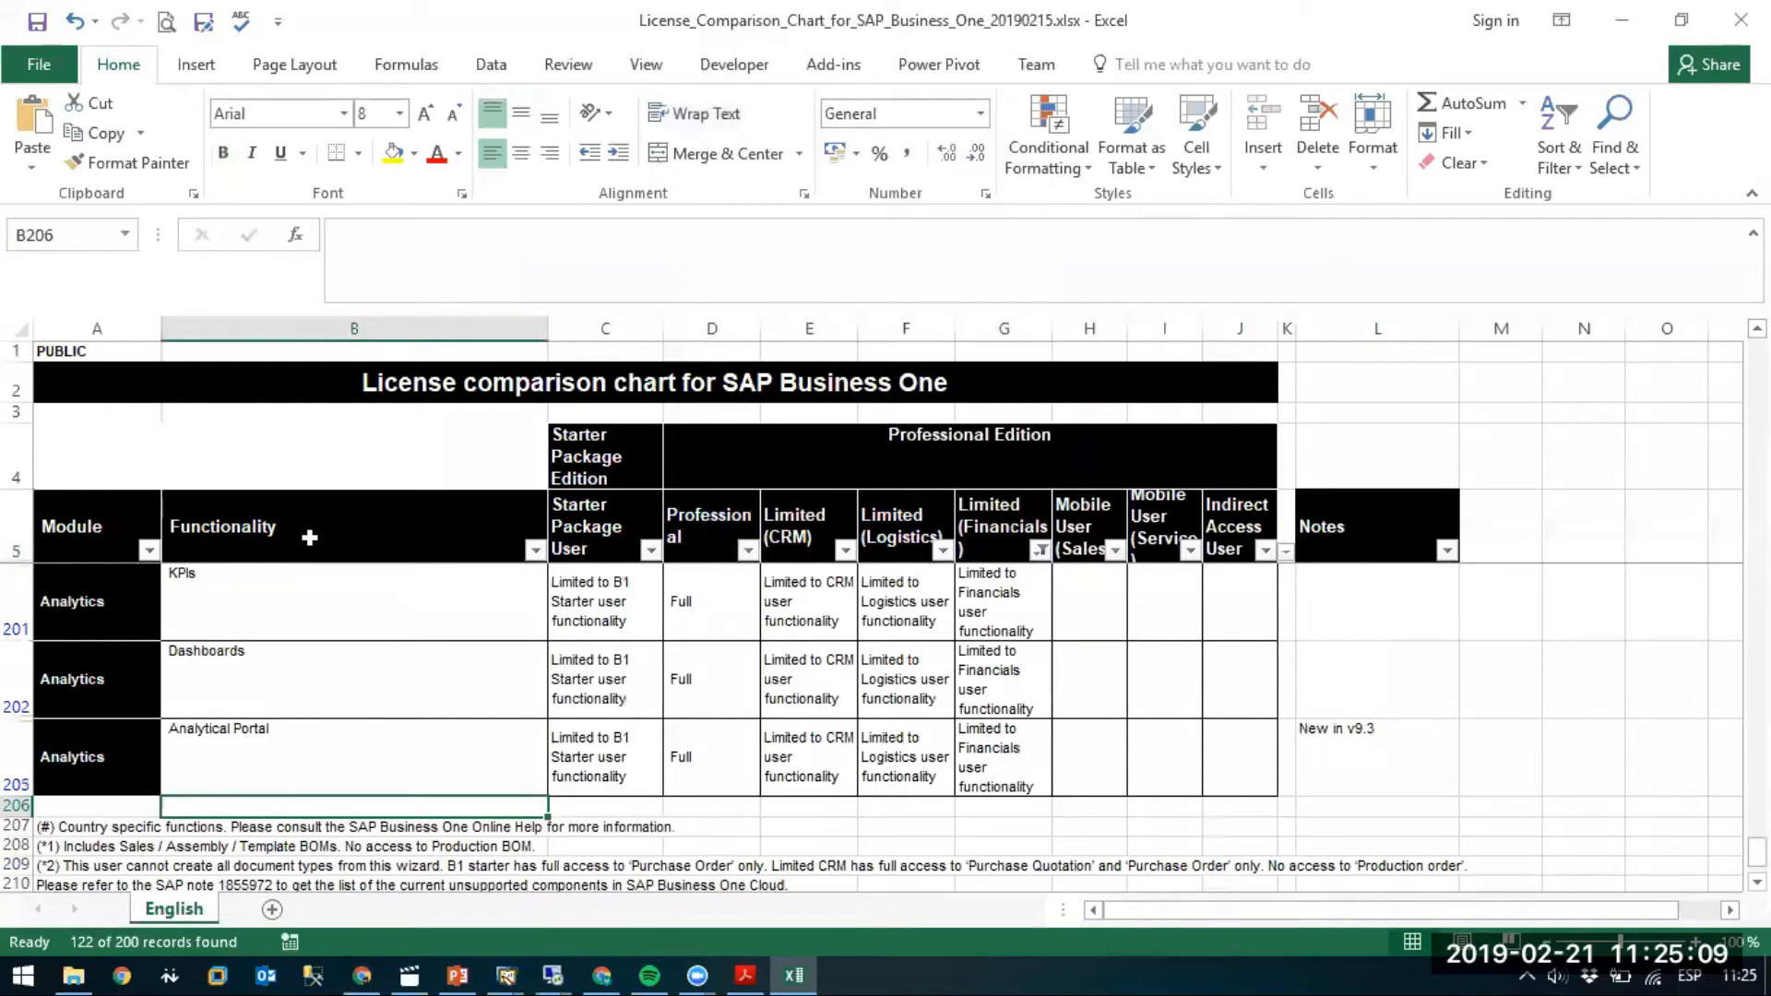
click(309, 536)
key(Down)
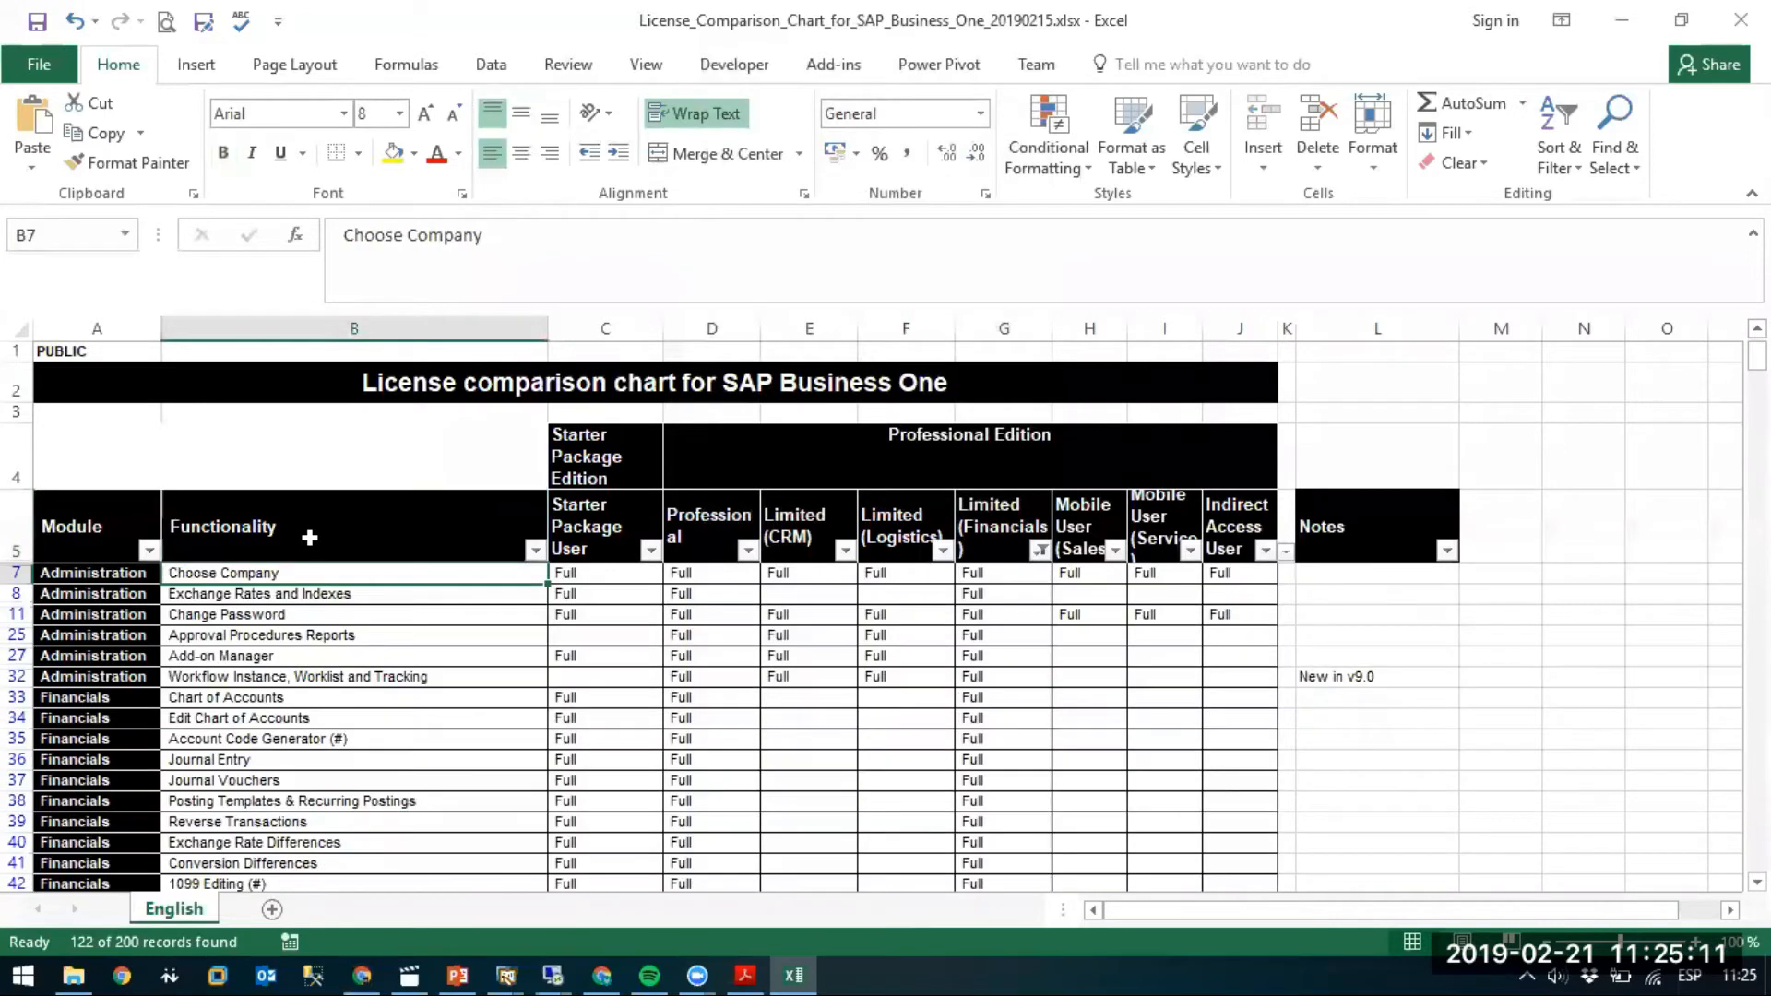
key(ctrl+shift+Down)
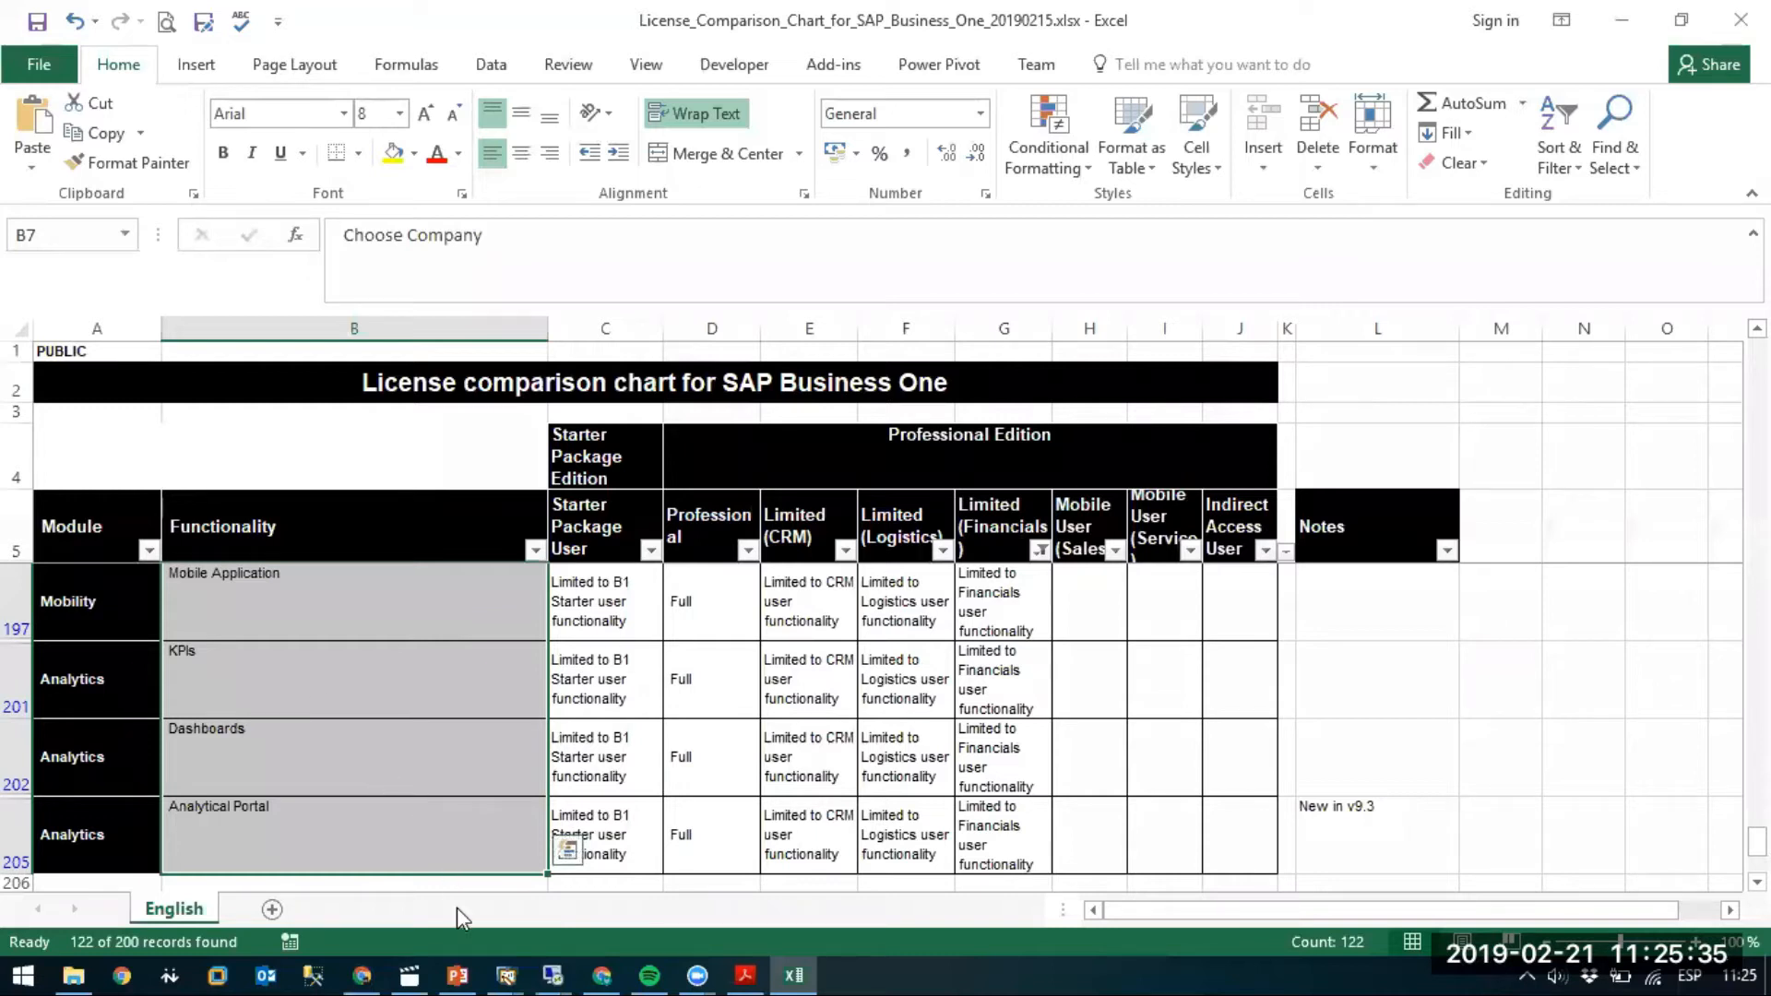
Return to the invoice, open supplier P1's master record, and assign group Cfhjb, accepting price replacement.
mouse_move(502, 973)
click(574, 887)
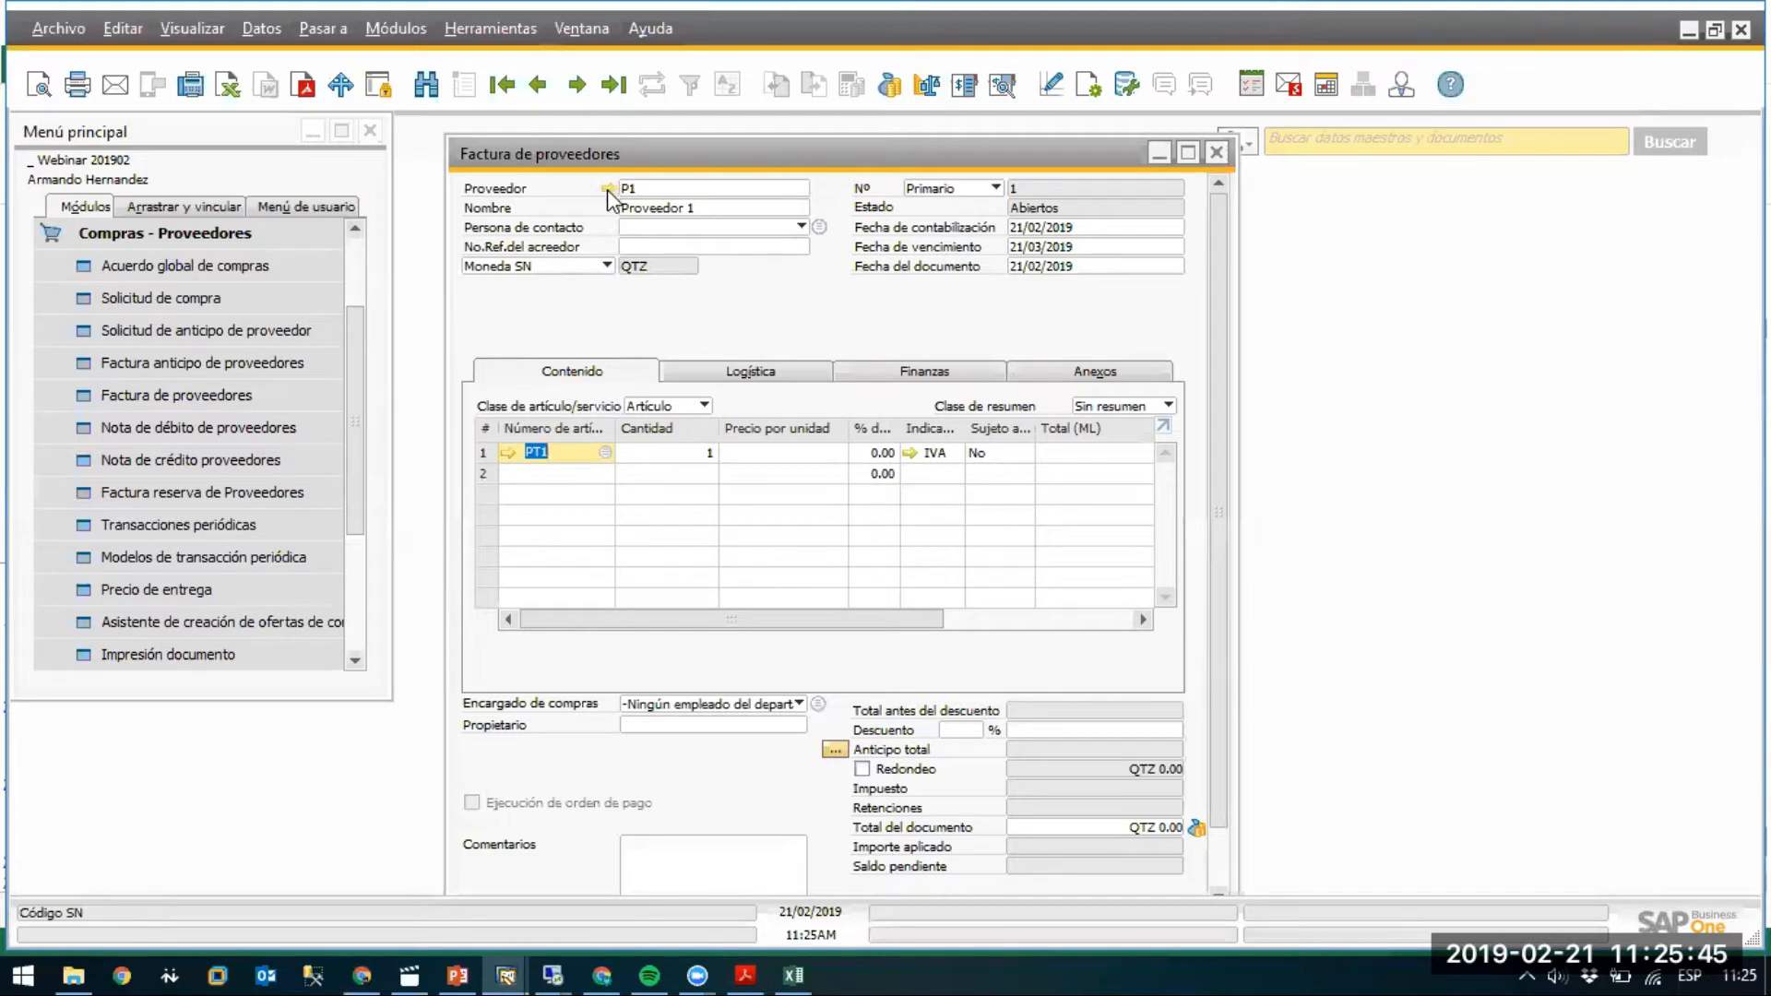
click(954, 451)
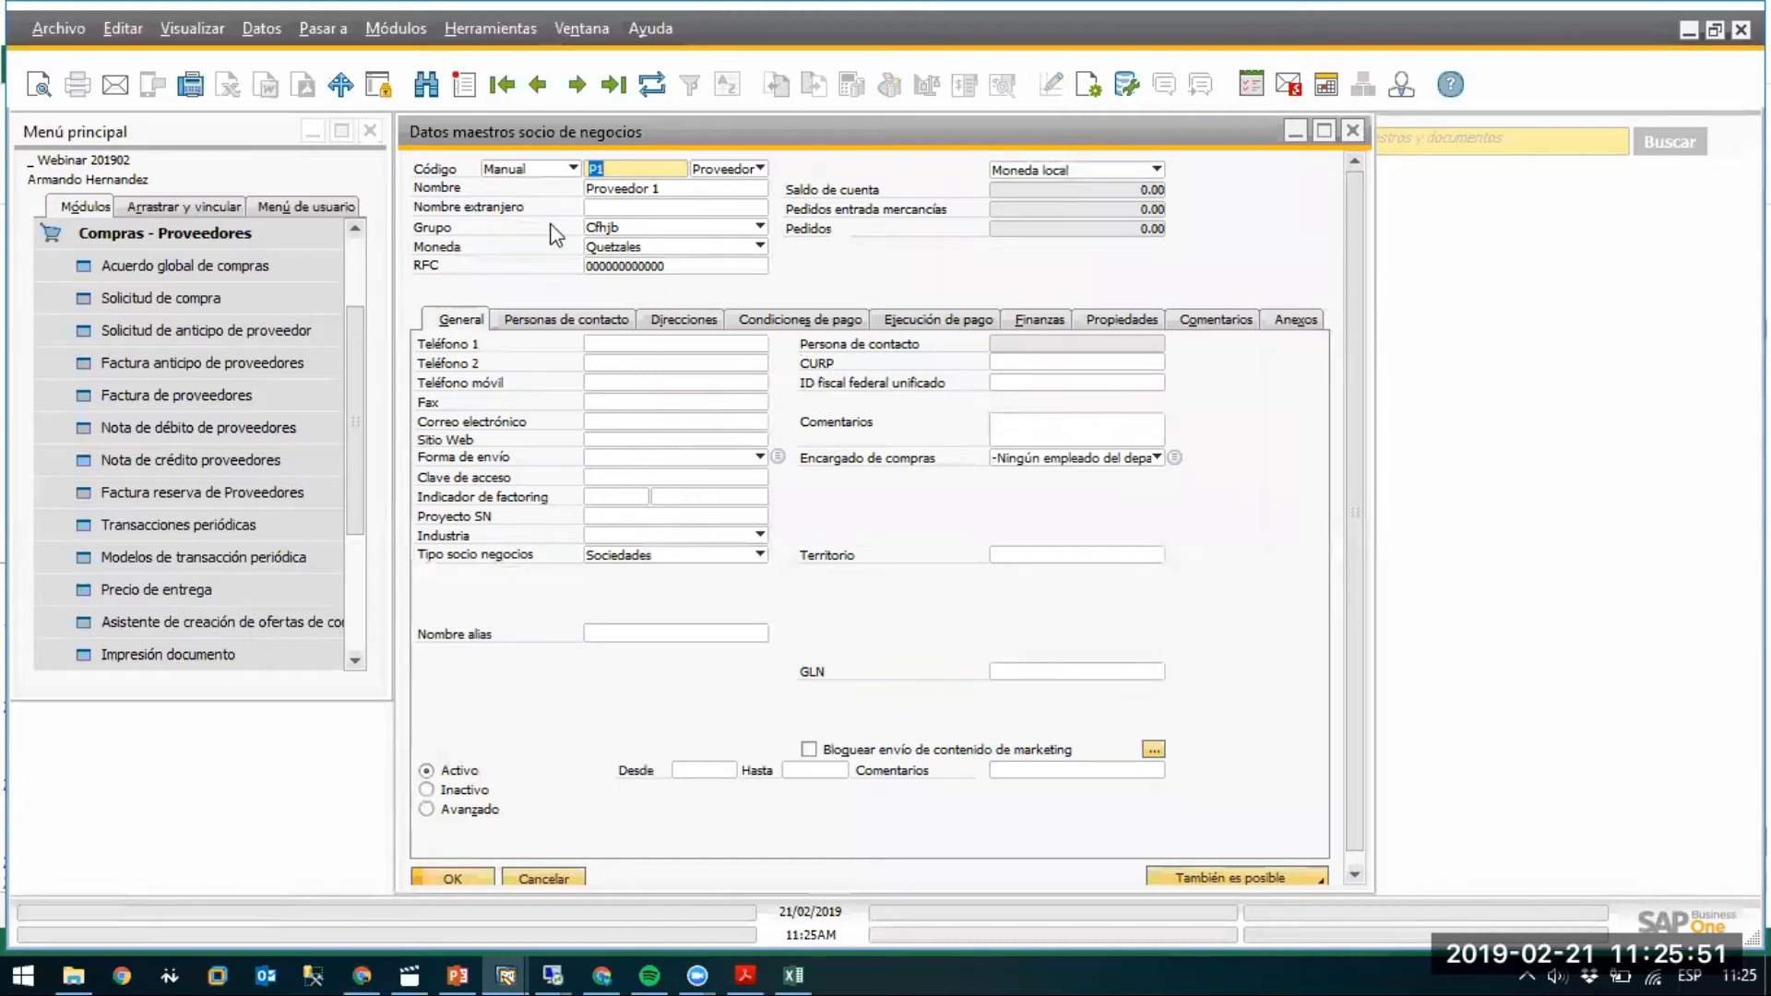
click(722, 226)
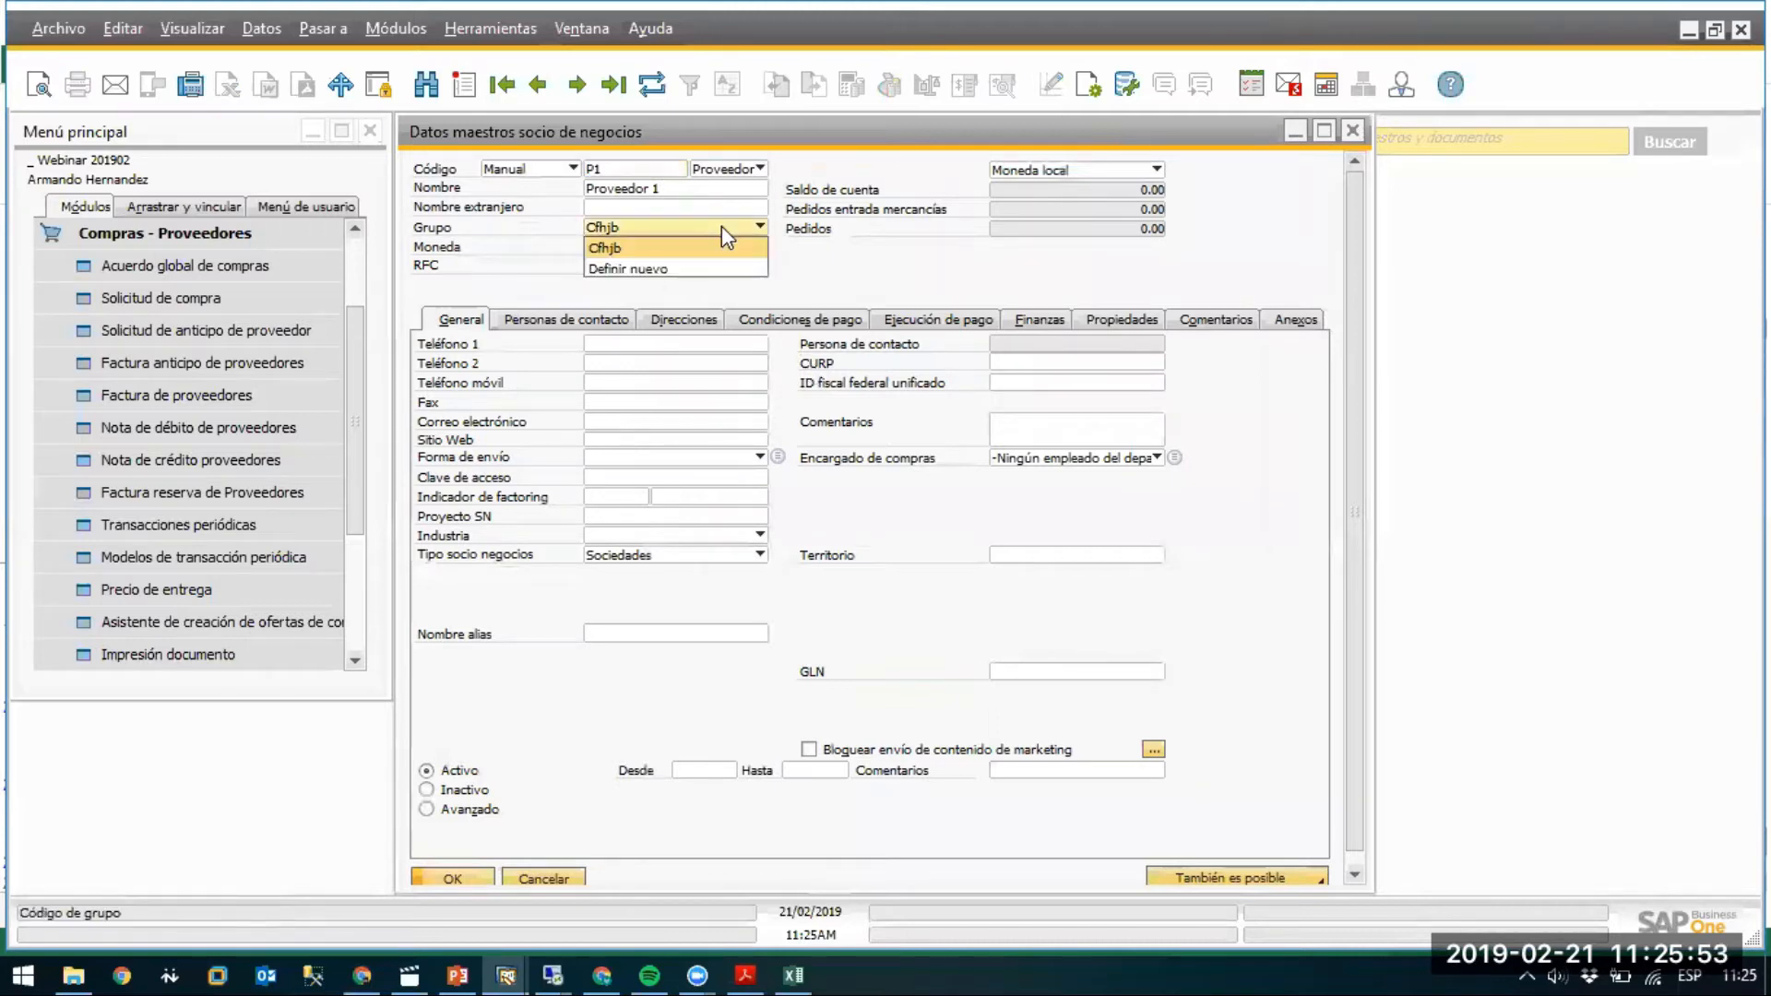
click(634, 270)
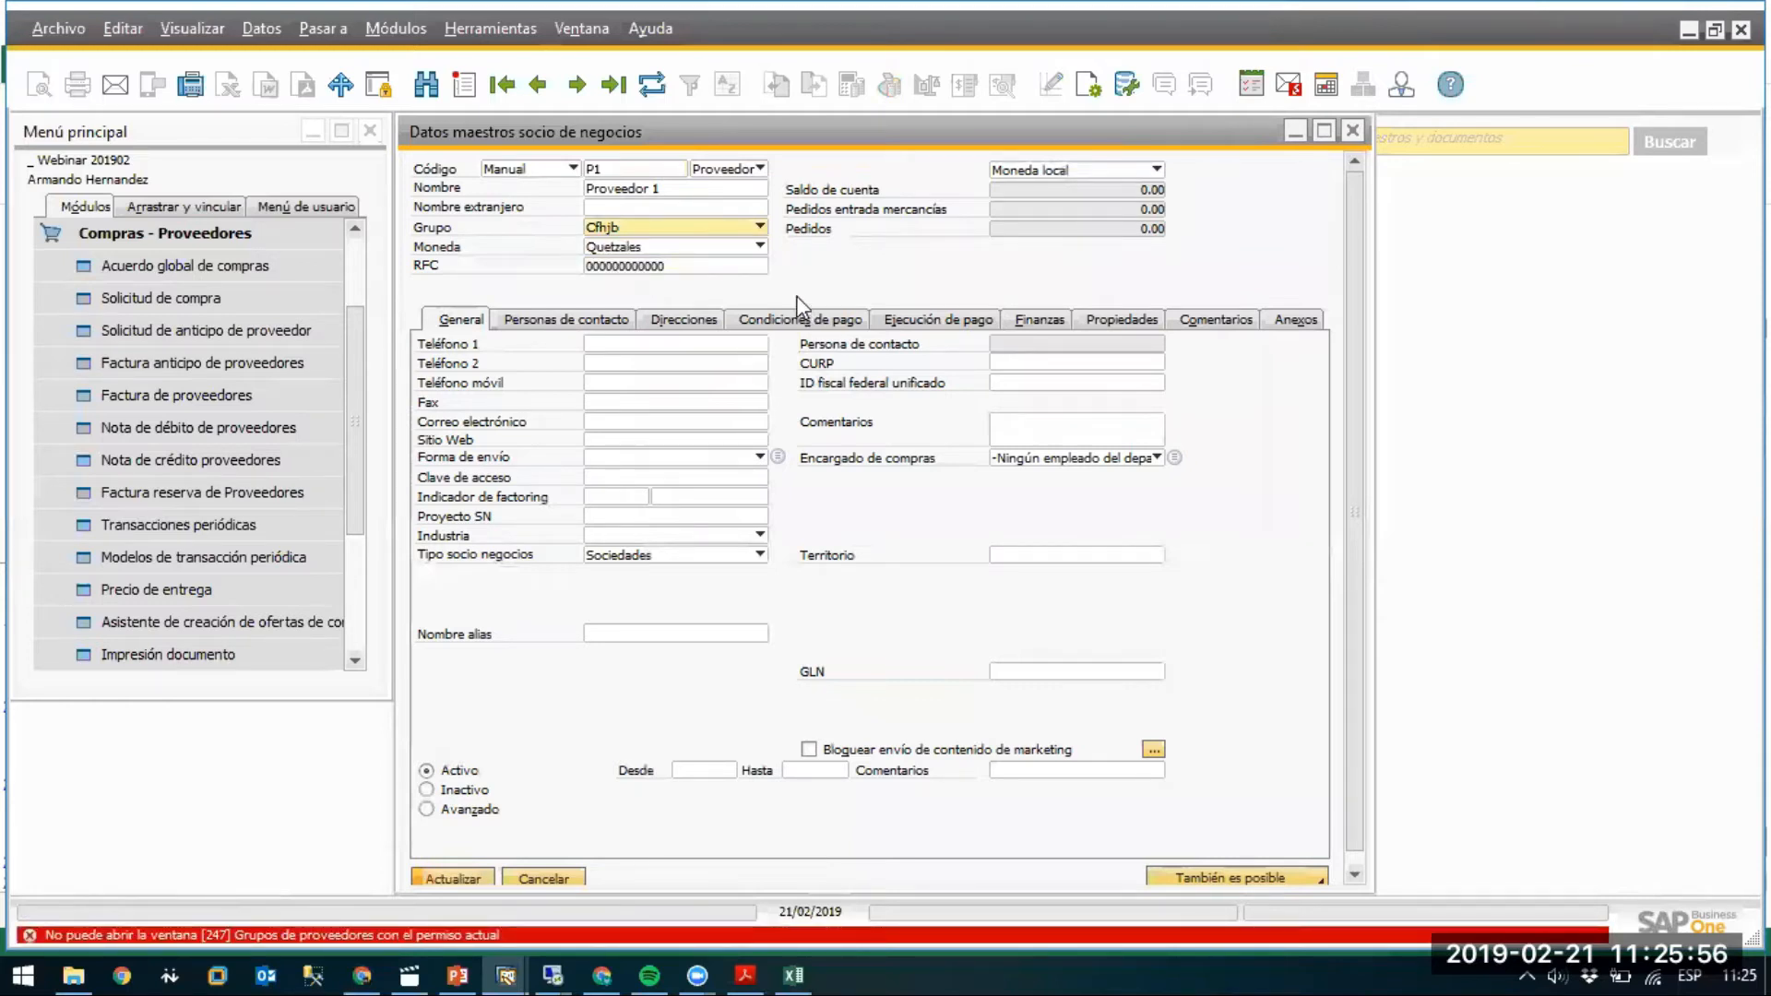
click(688, 230)
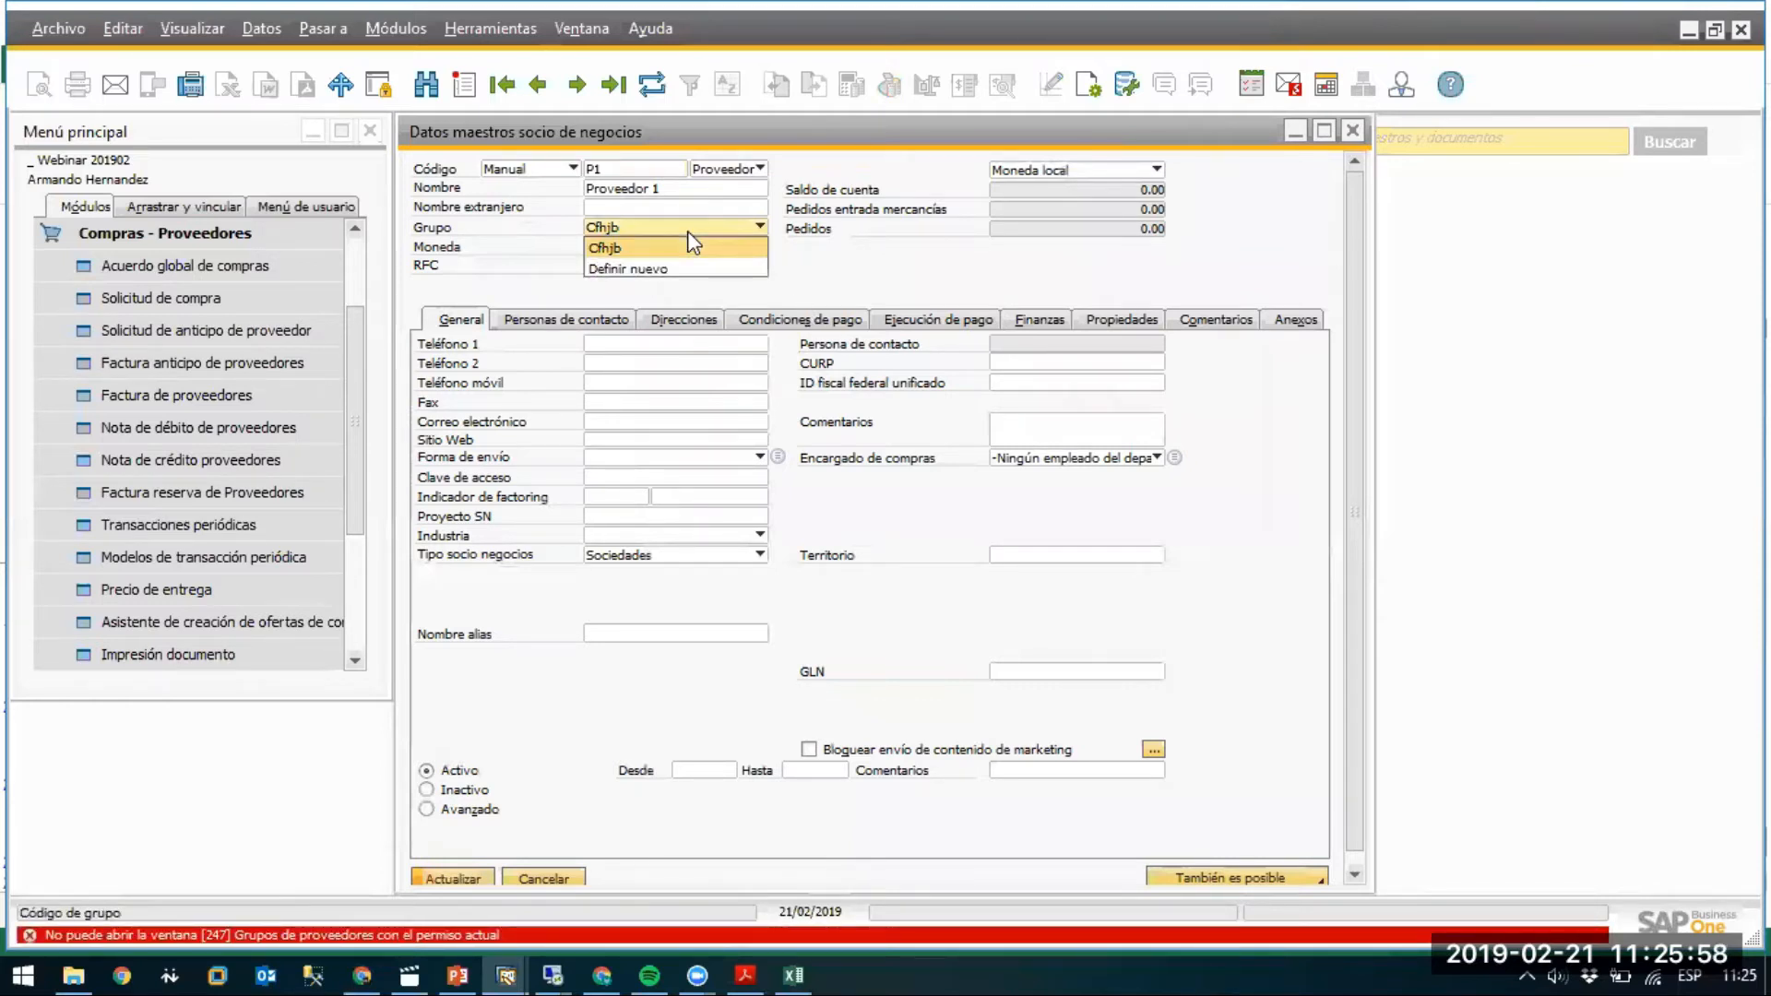
click(607, 251)
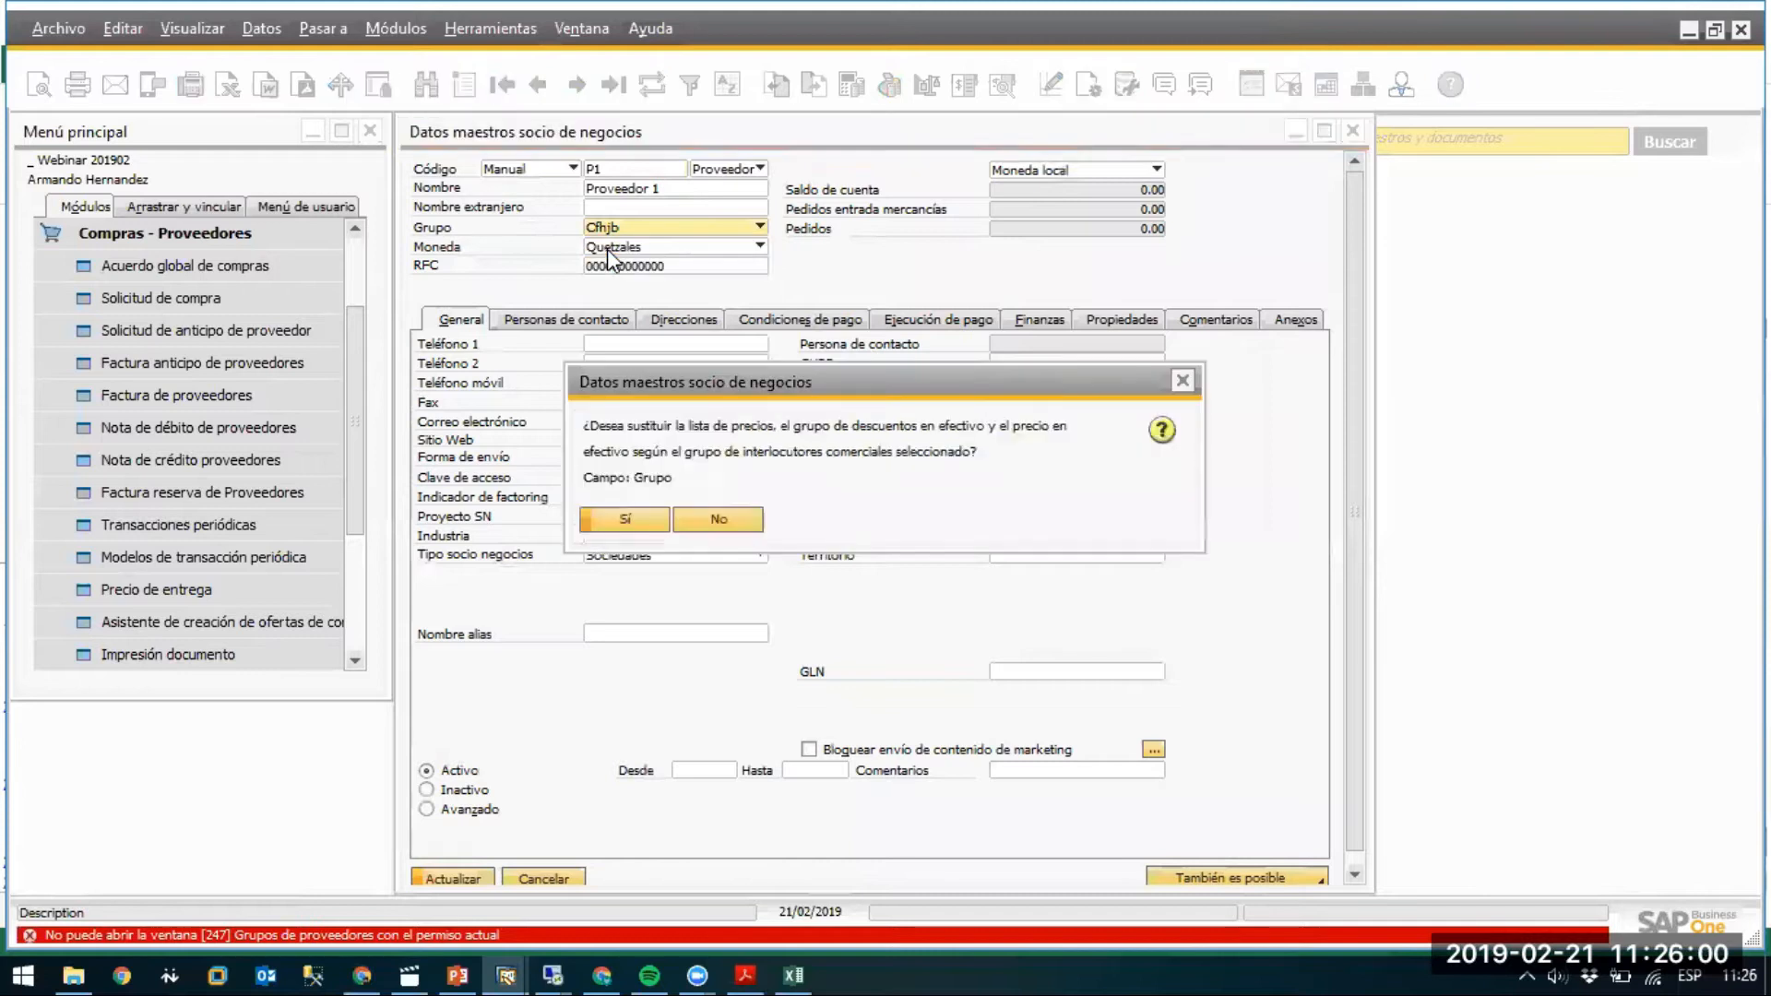
click(622, 525)
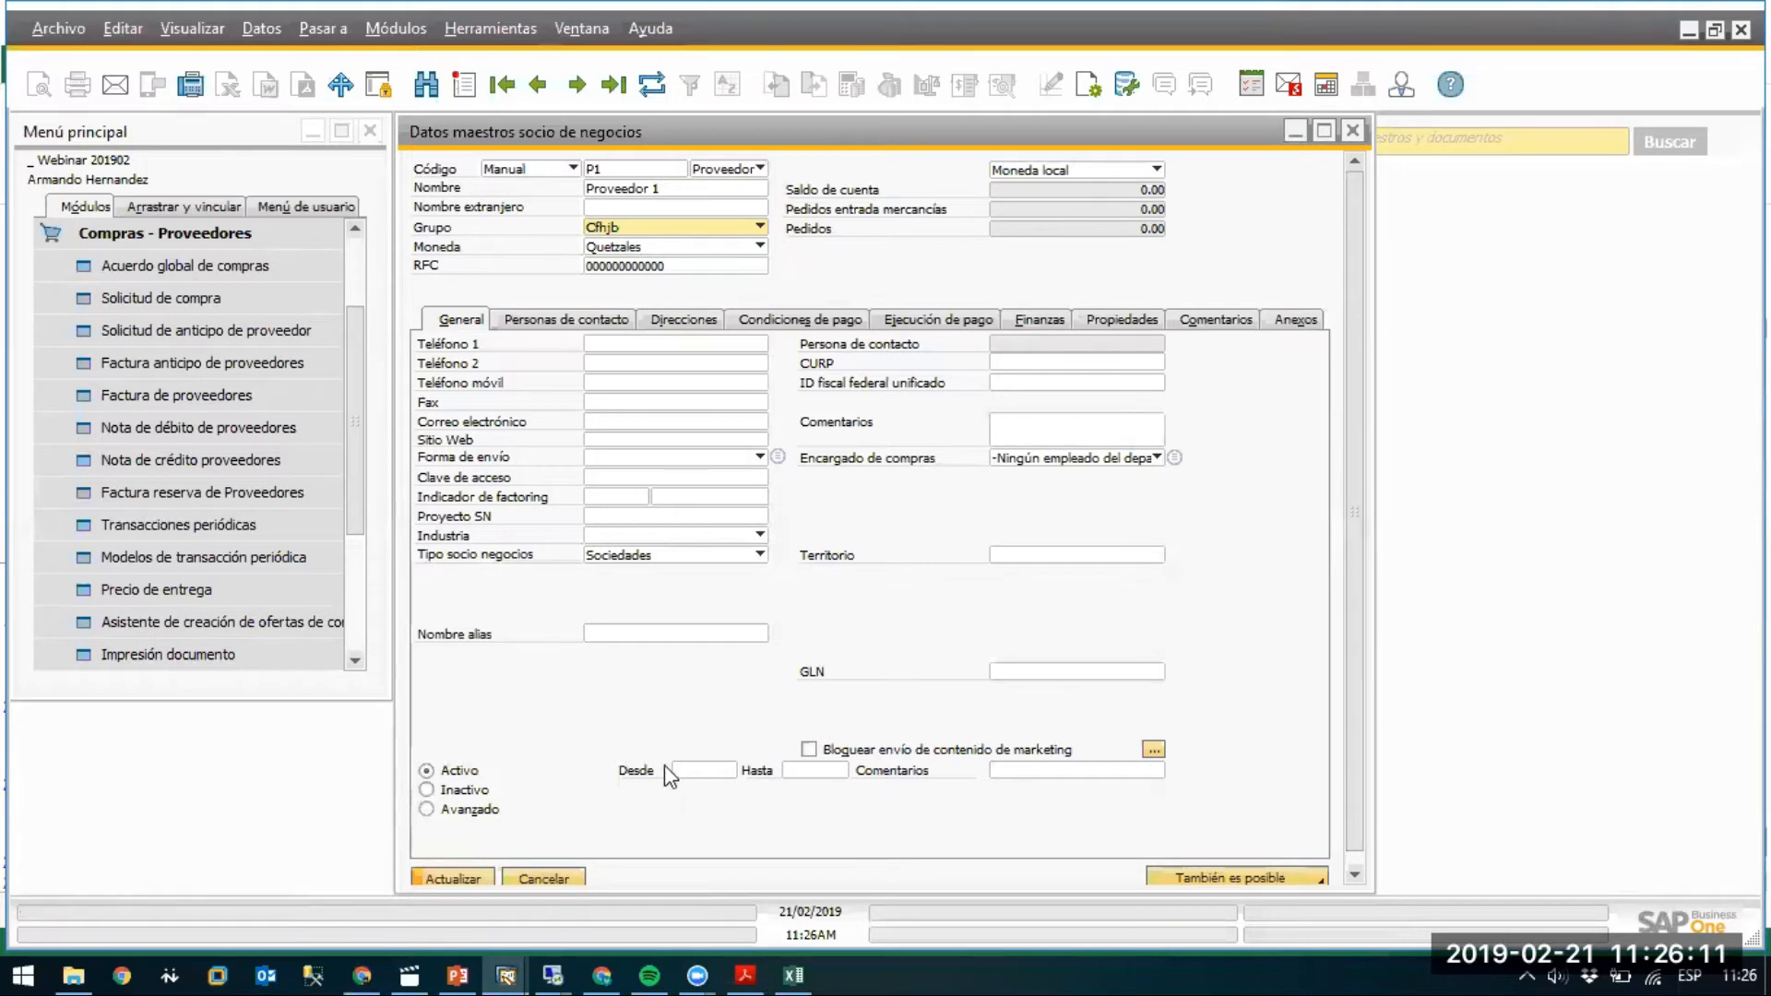
Close the group list unchanged and discard the supplier master data form.
click(626, 229)
click(555, 873)
click(545, 881)
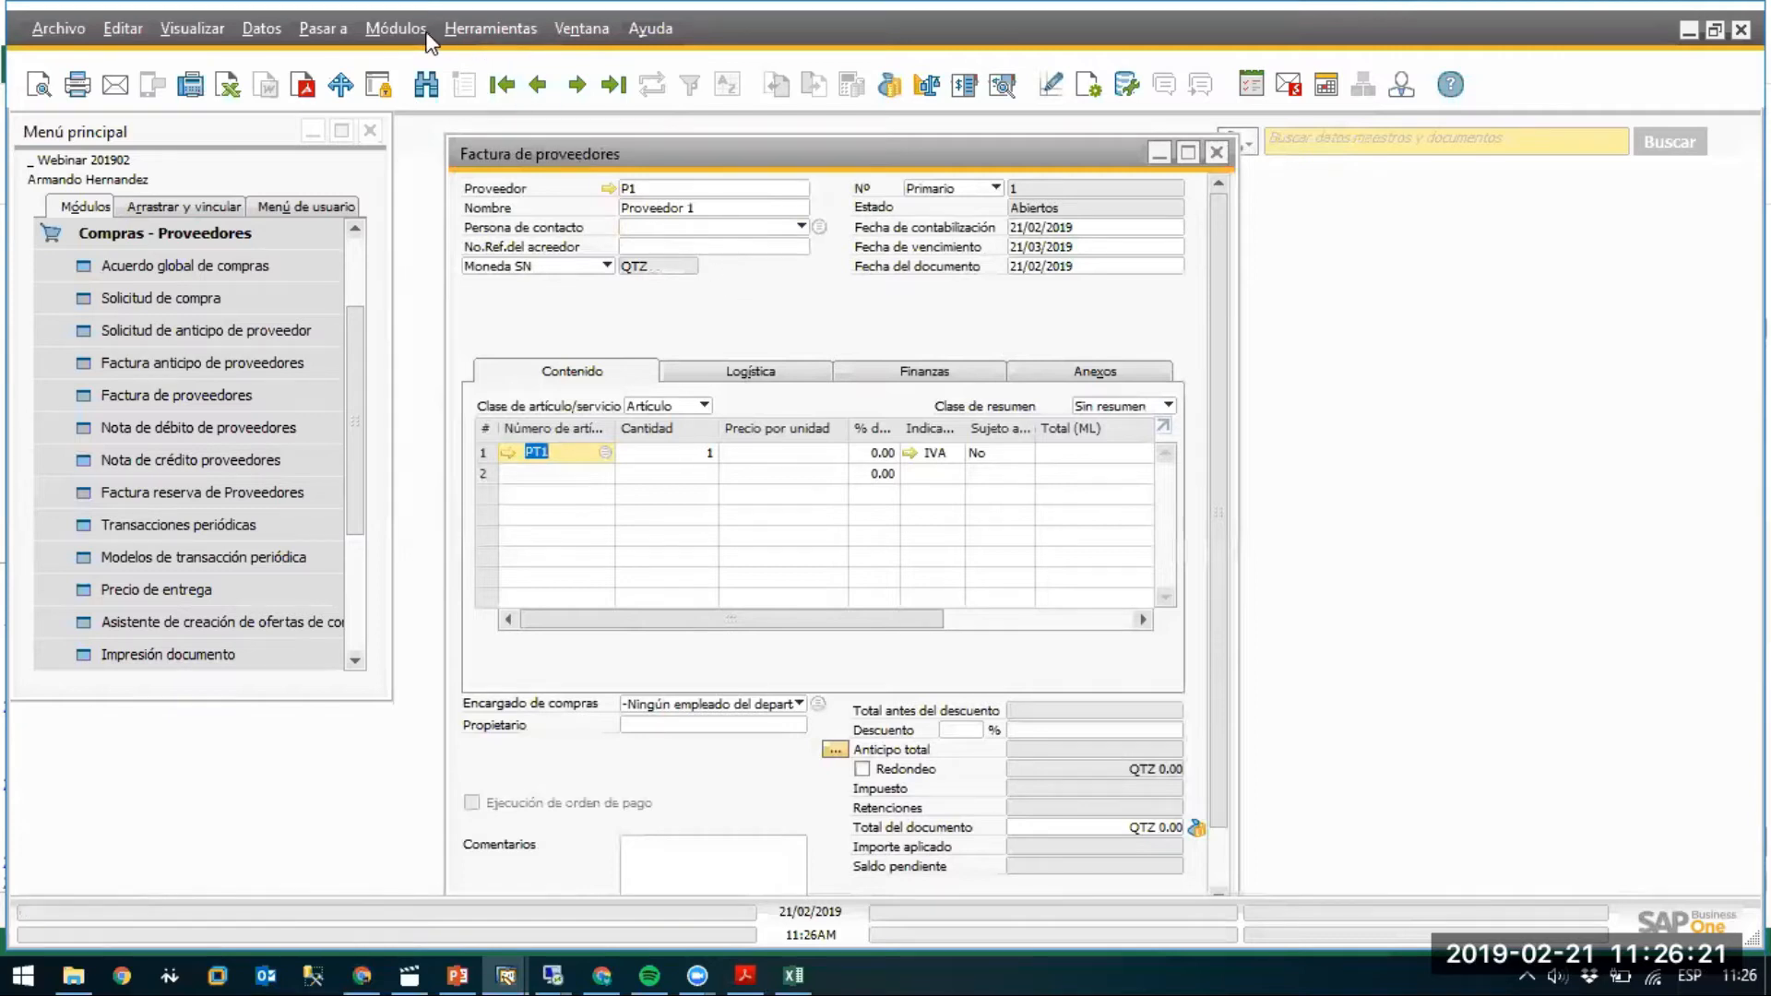
Open Administration > Setup > Financials > Currencies, listing EUR, LPS, QTZ and USD.
click(395, 28)
mouse_move(529, 74)
mouse_move(801, 149)
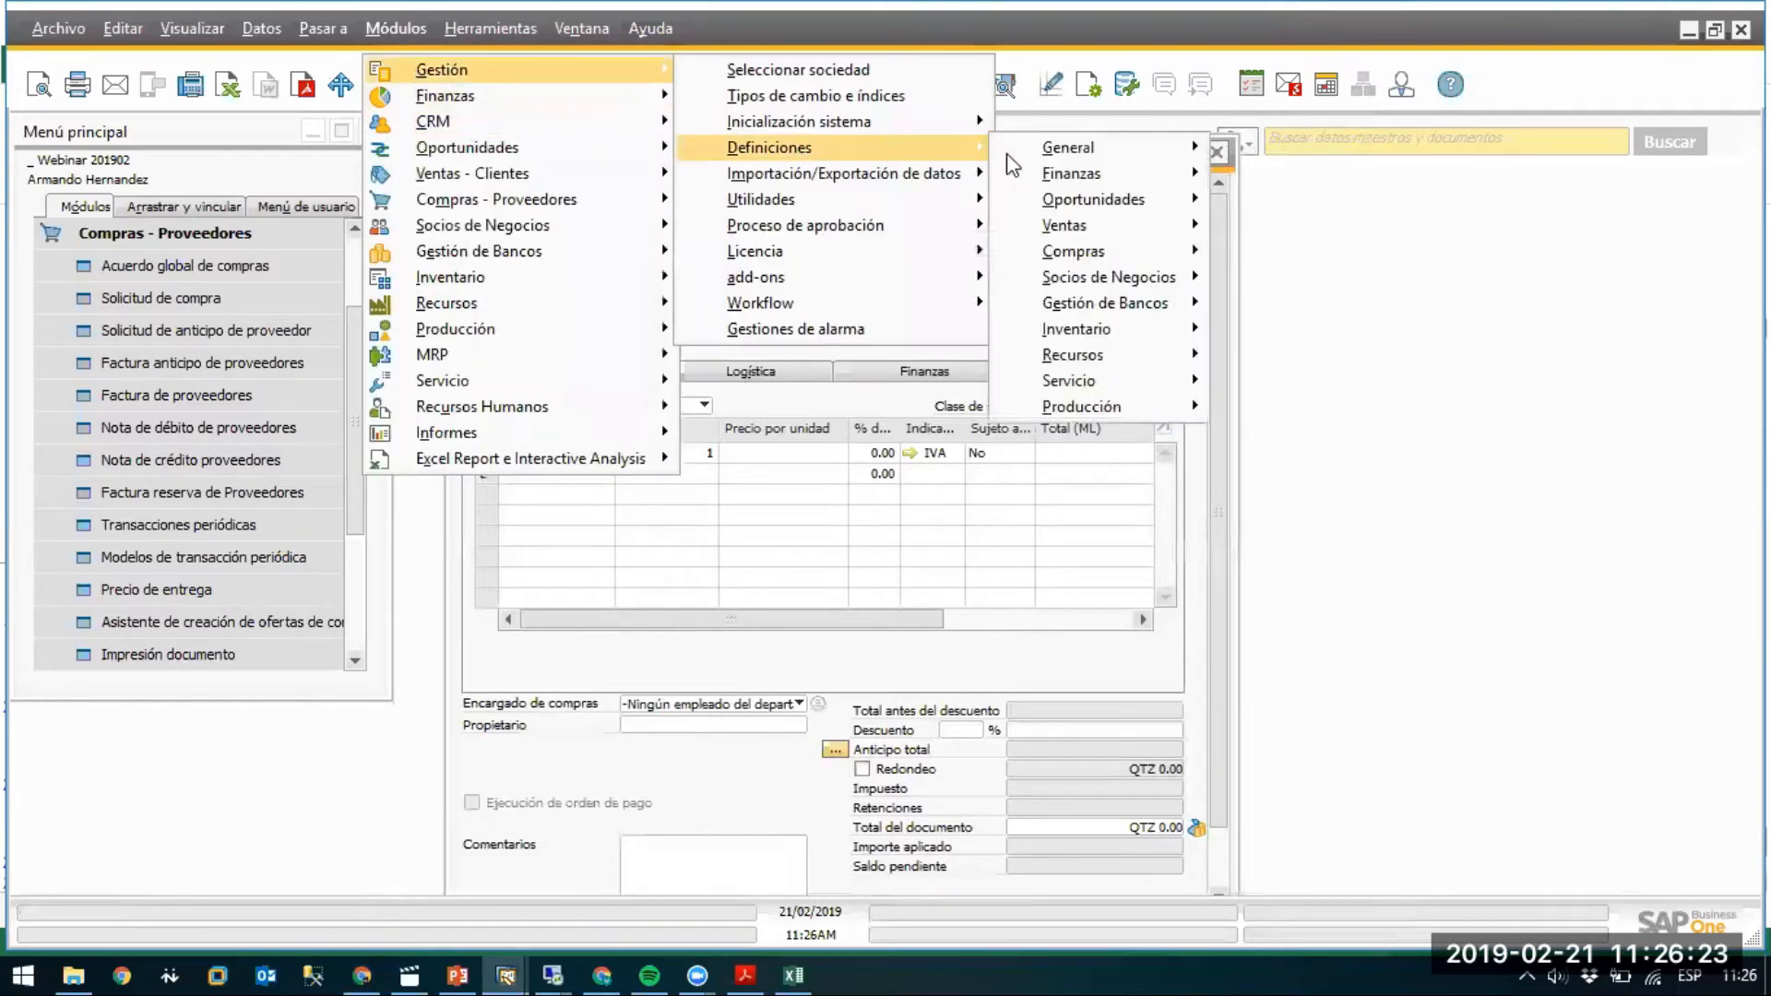
mouse_move(1102, 172)
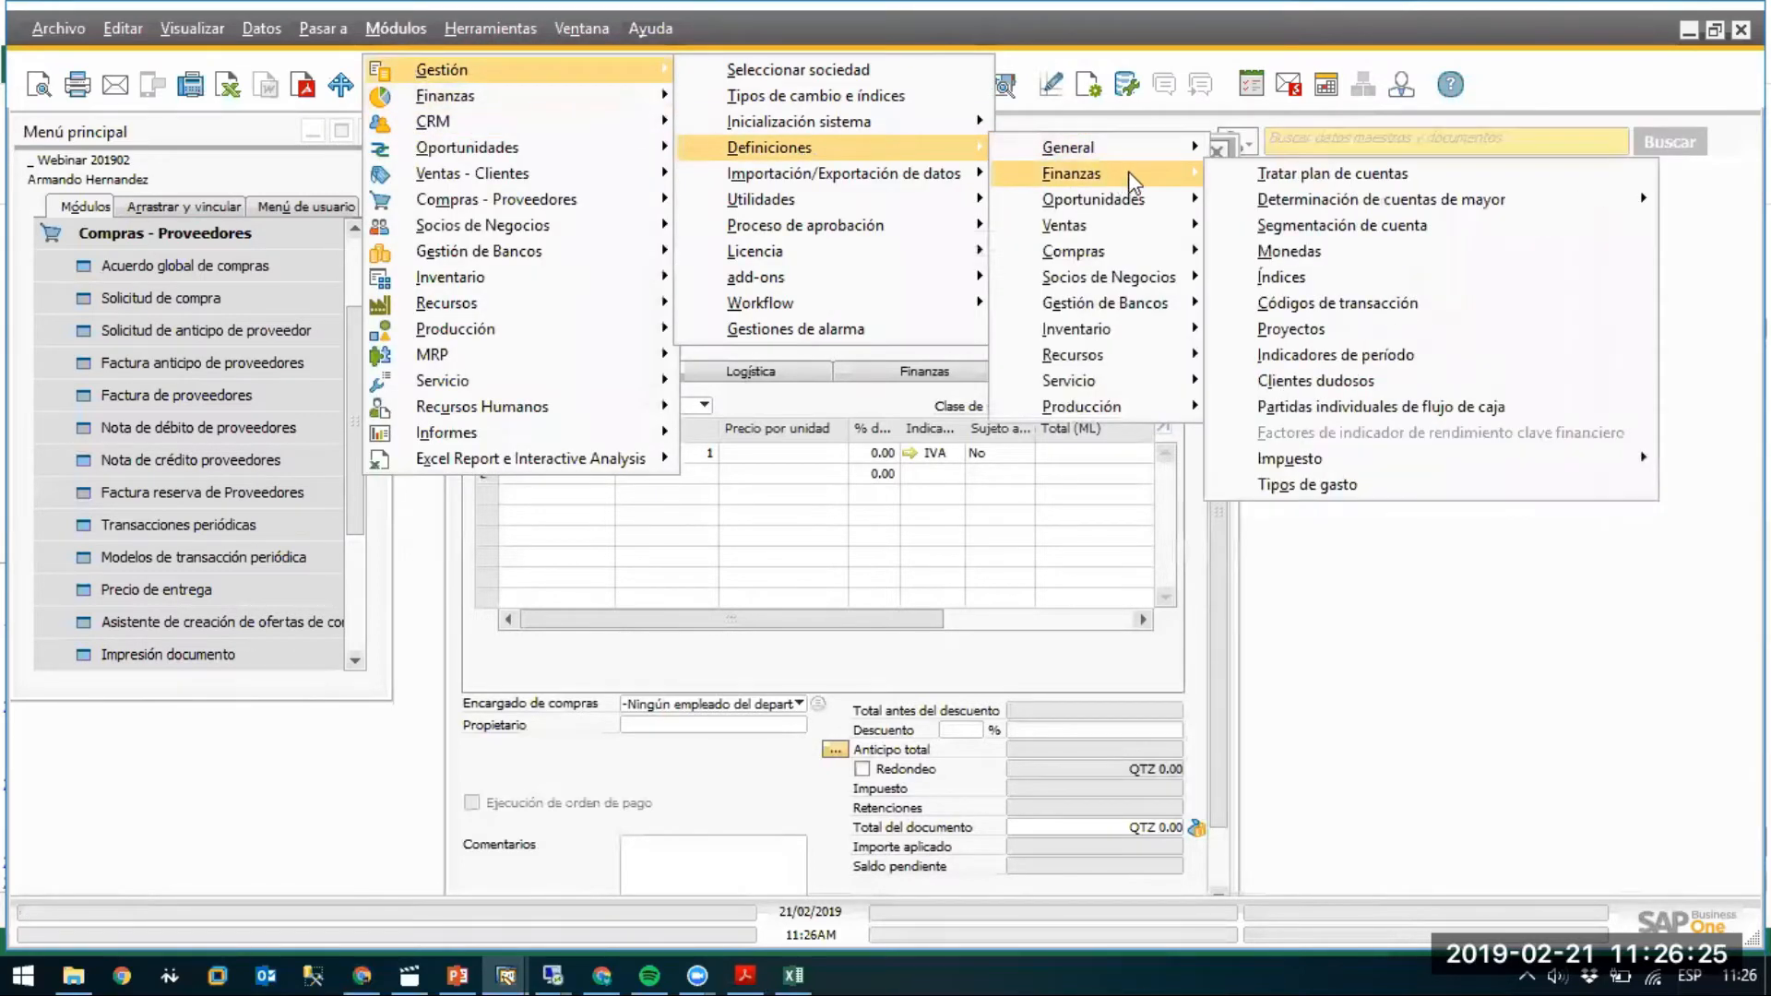
click(1390, 263)
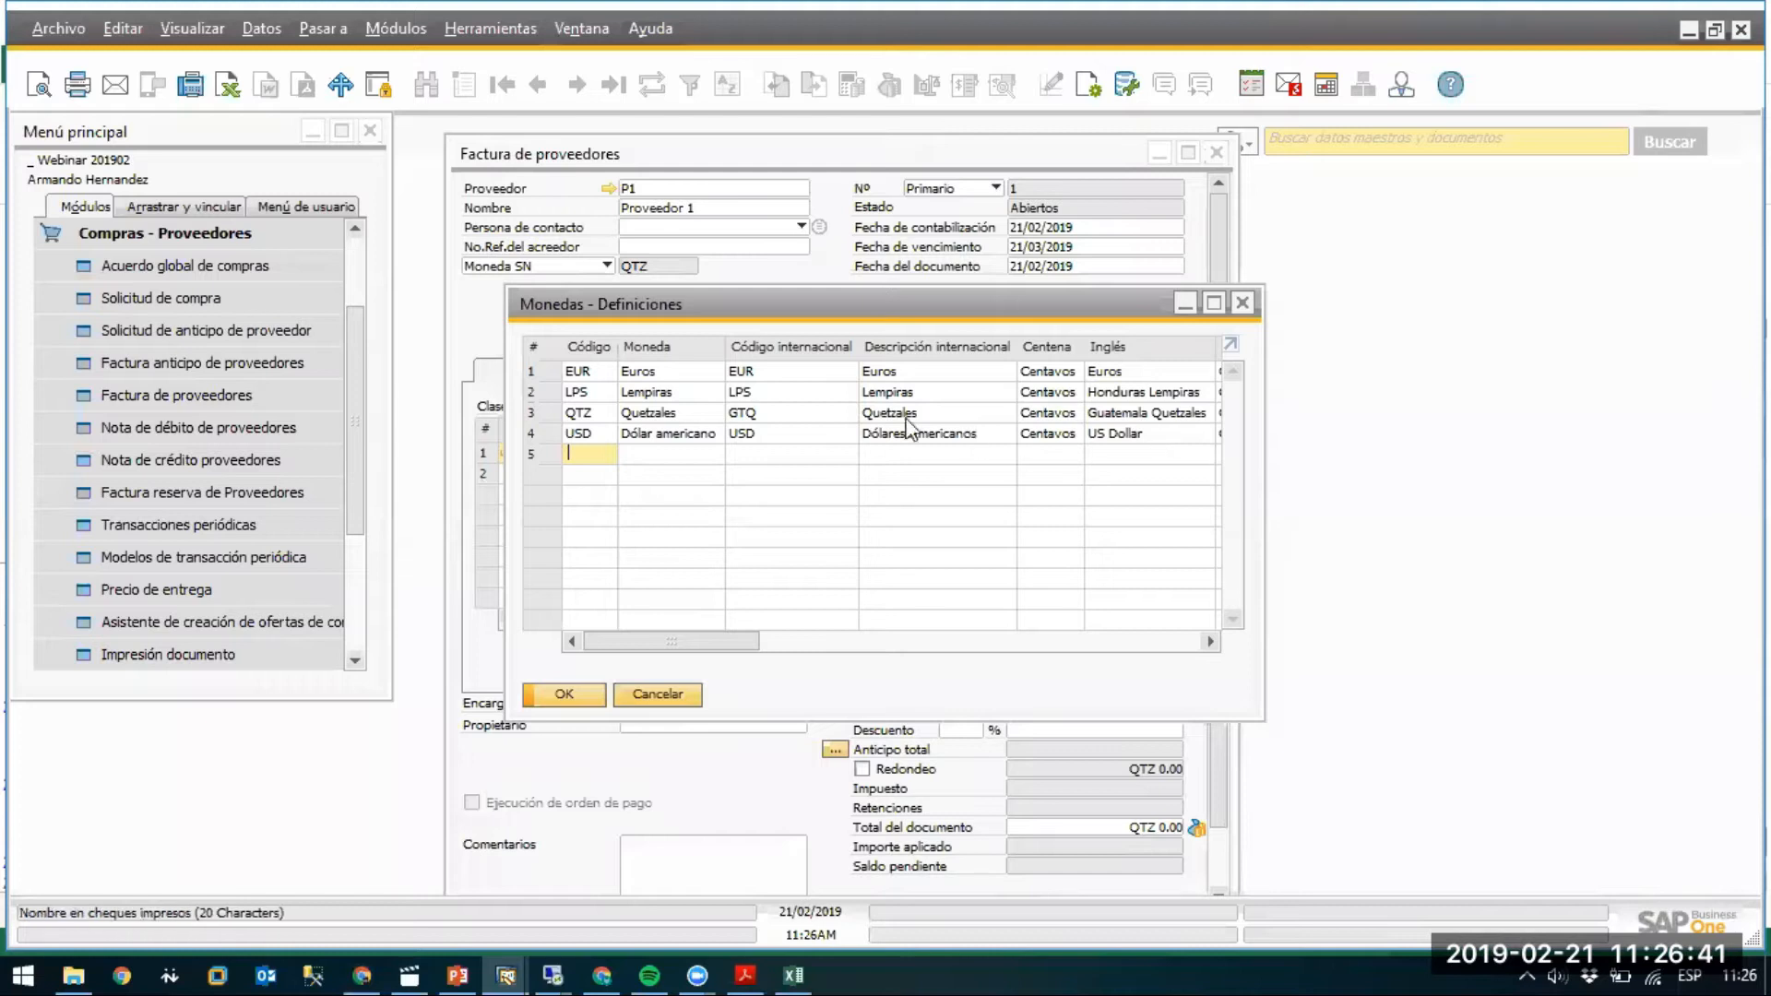
Rename the QTZ currency to 'Doales' and the USD currency to 'Quetzales'.
double_click(654, 419)
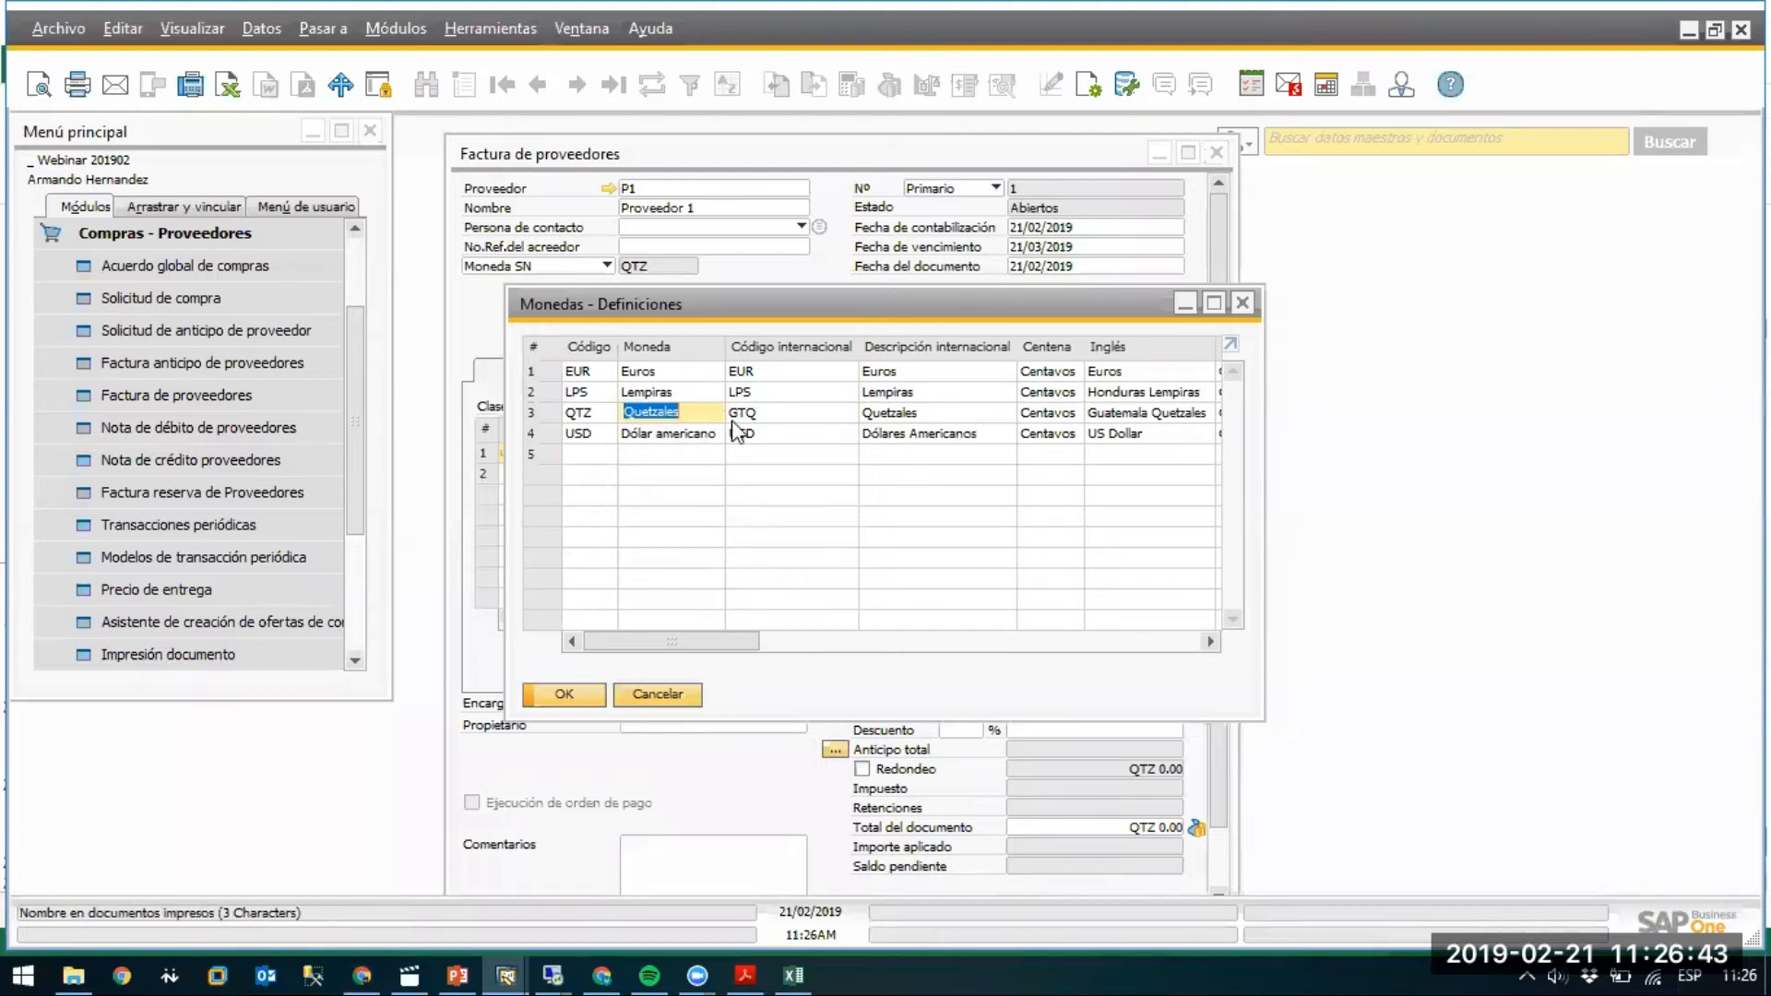
text(Doales)
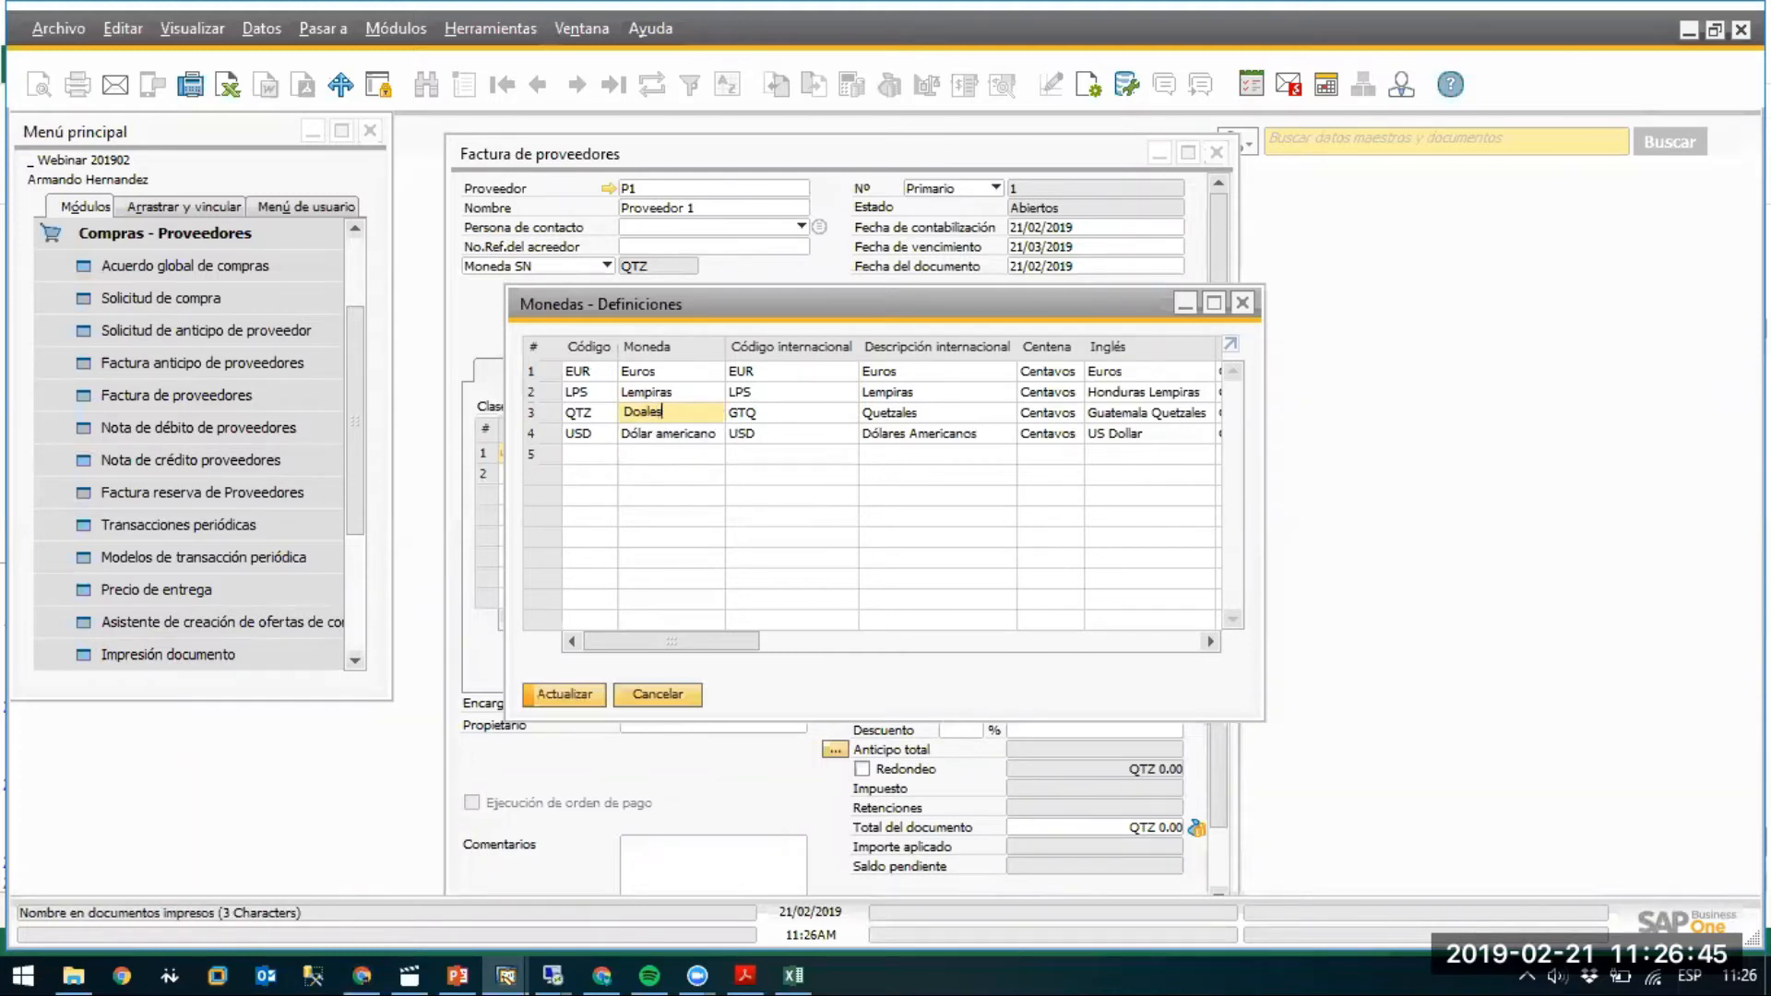
double_click(659, 435)
text(Quetzales)
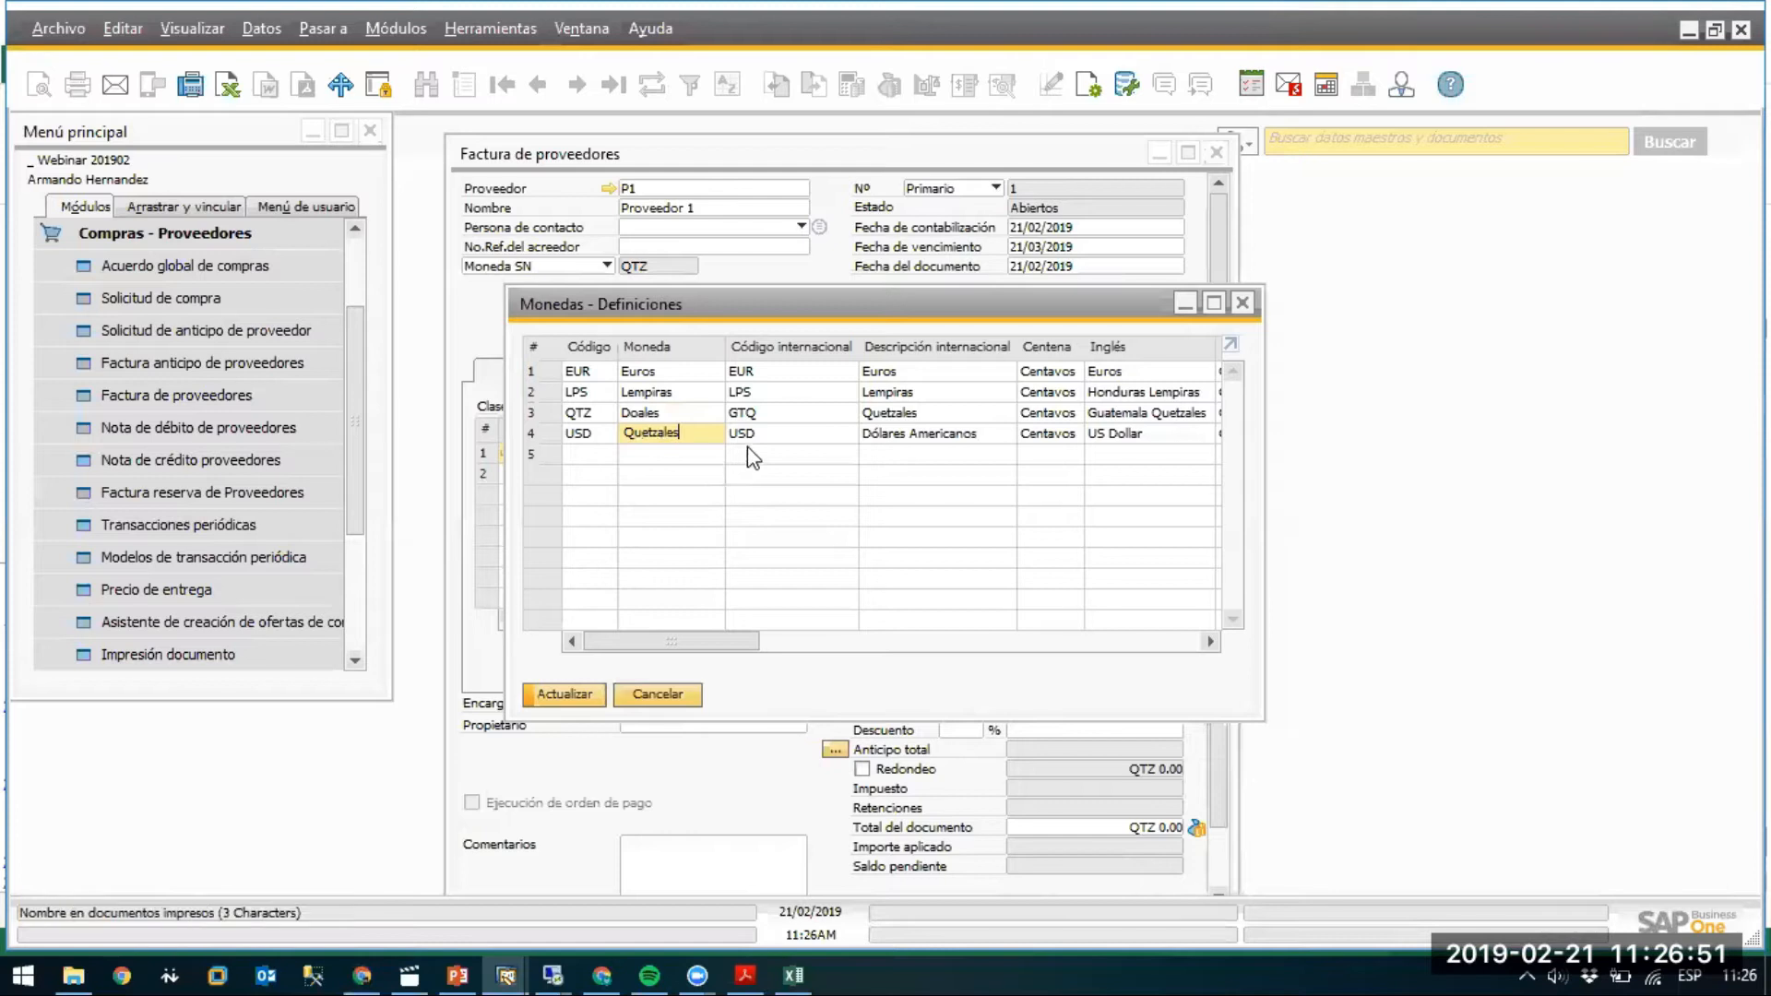
Set the international codes to USD for the QTZ row and GTQ for the USD row, and update.
click(753, 415)
key(BackSpace)
text(USD)
click(773, 434)
text(GTQ)
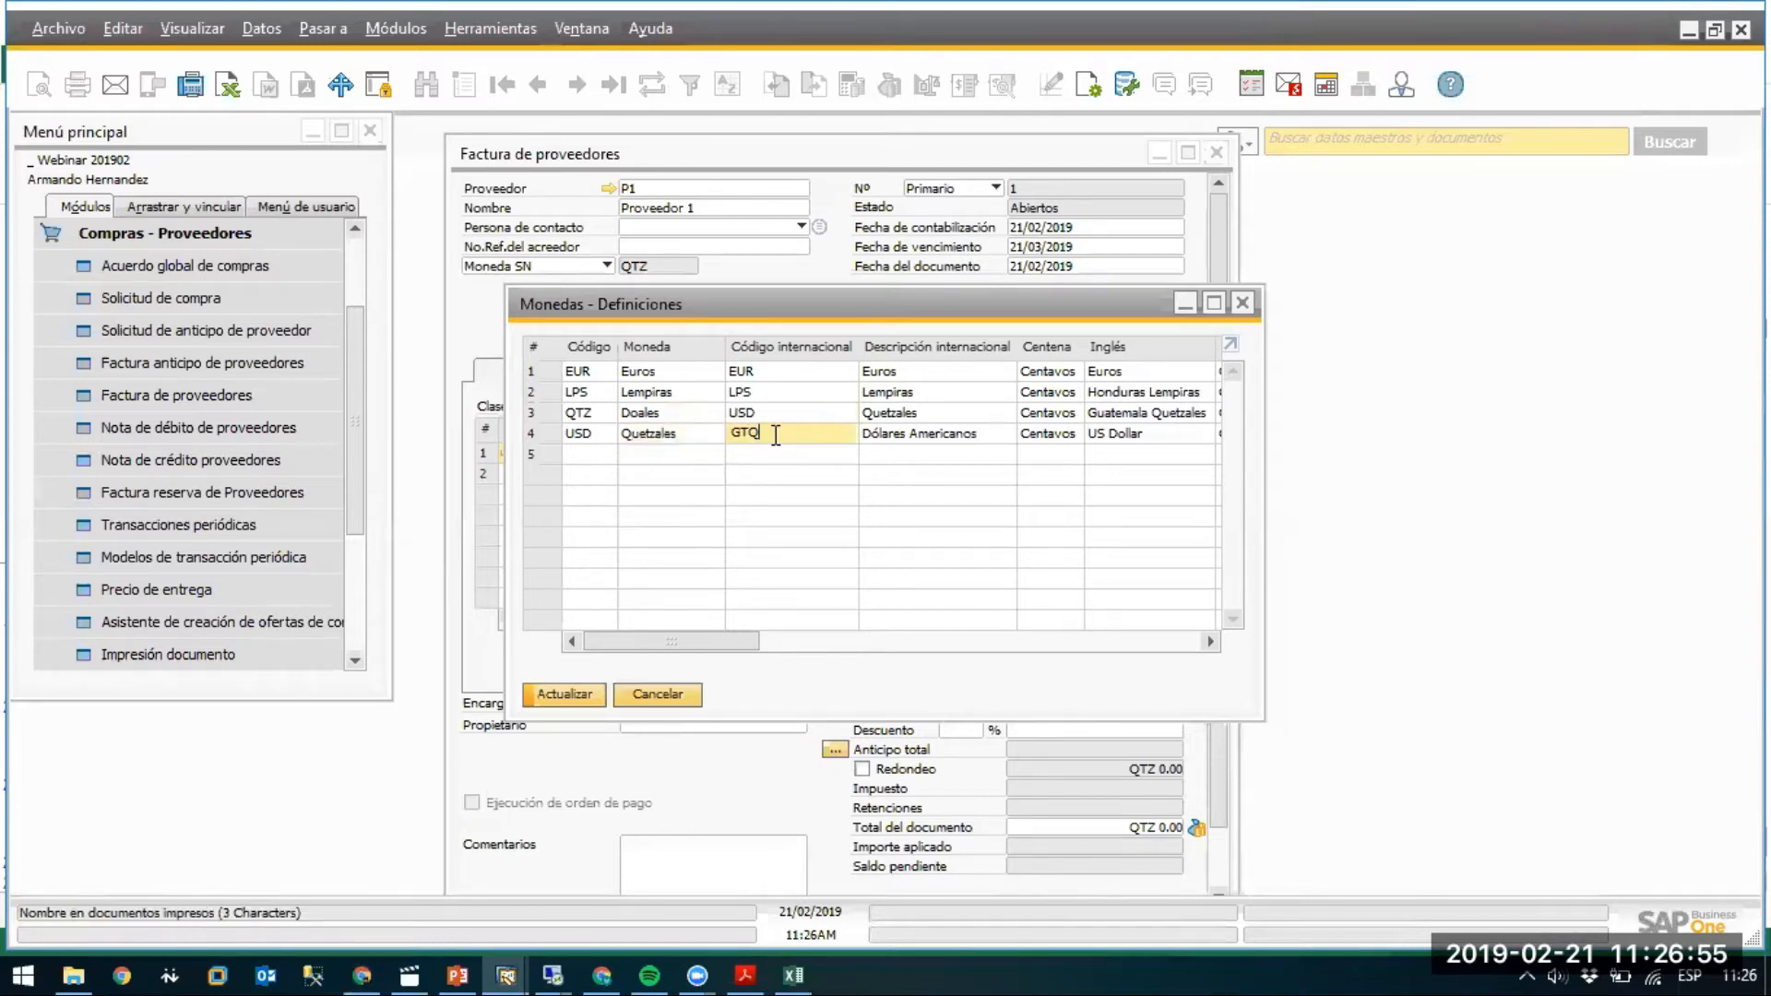
click(769, 415)
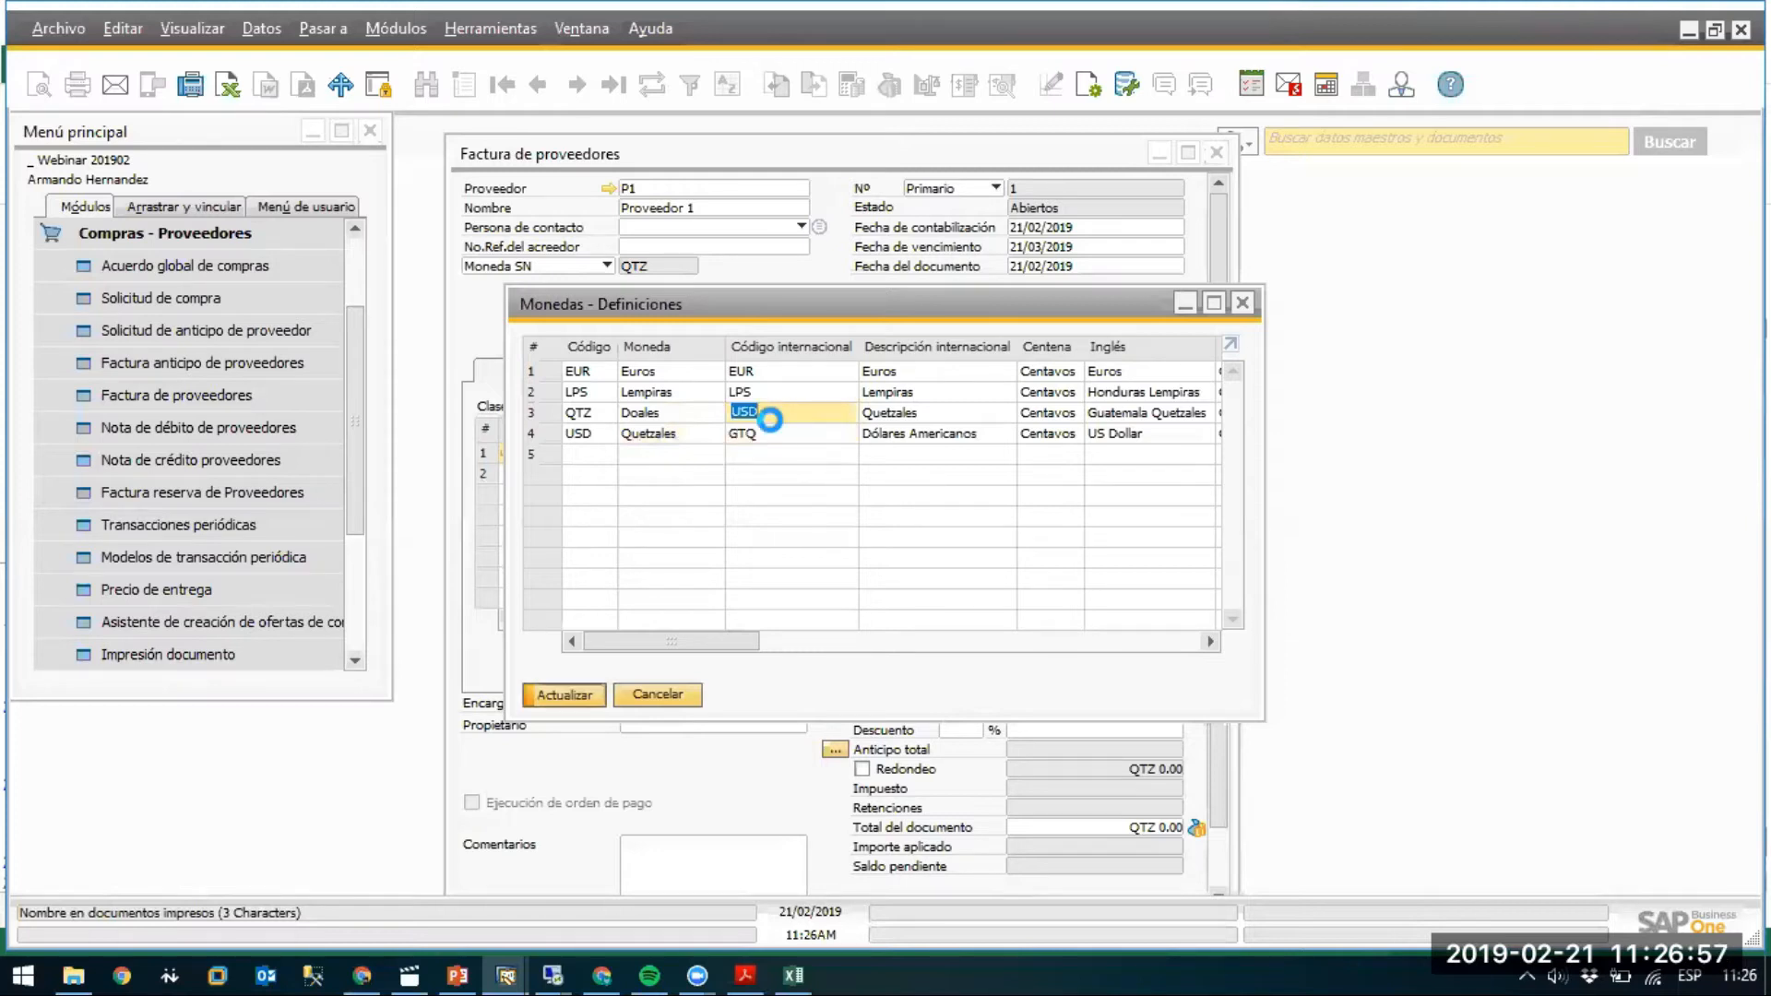
key(Return)
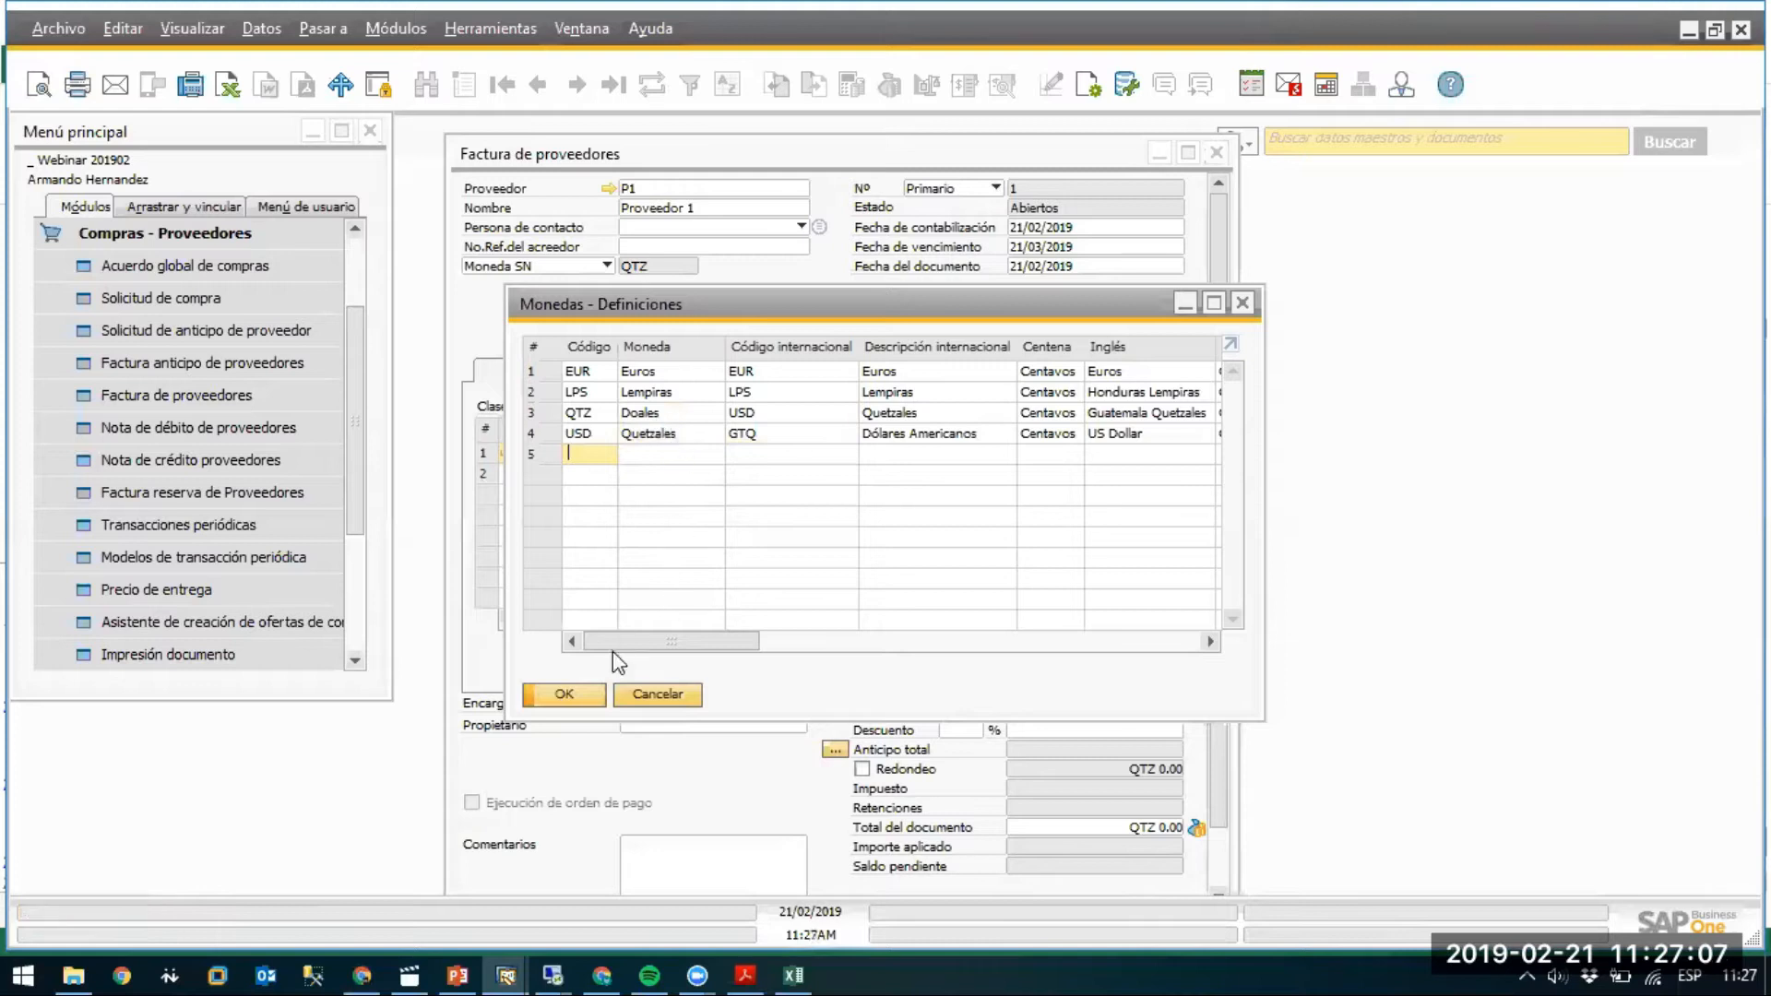
Close the currency definitions window and the supplier invoice.
drag(718, 644, 973, 644)
drag(799, 637, 687, 599)
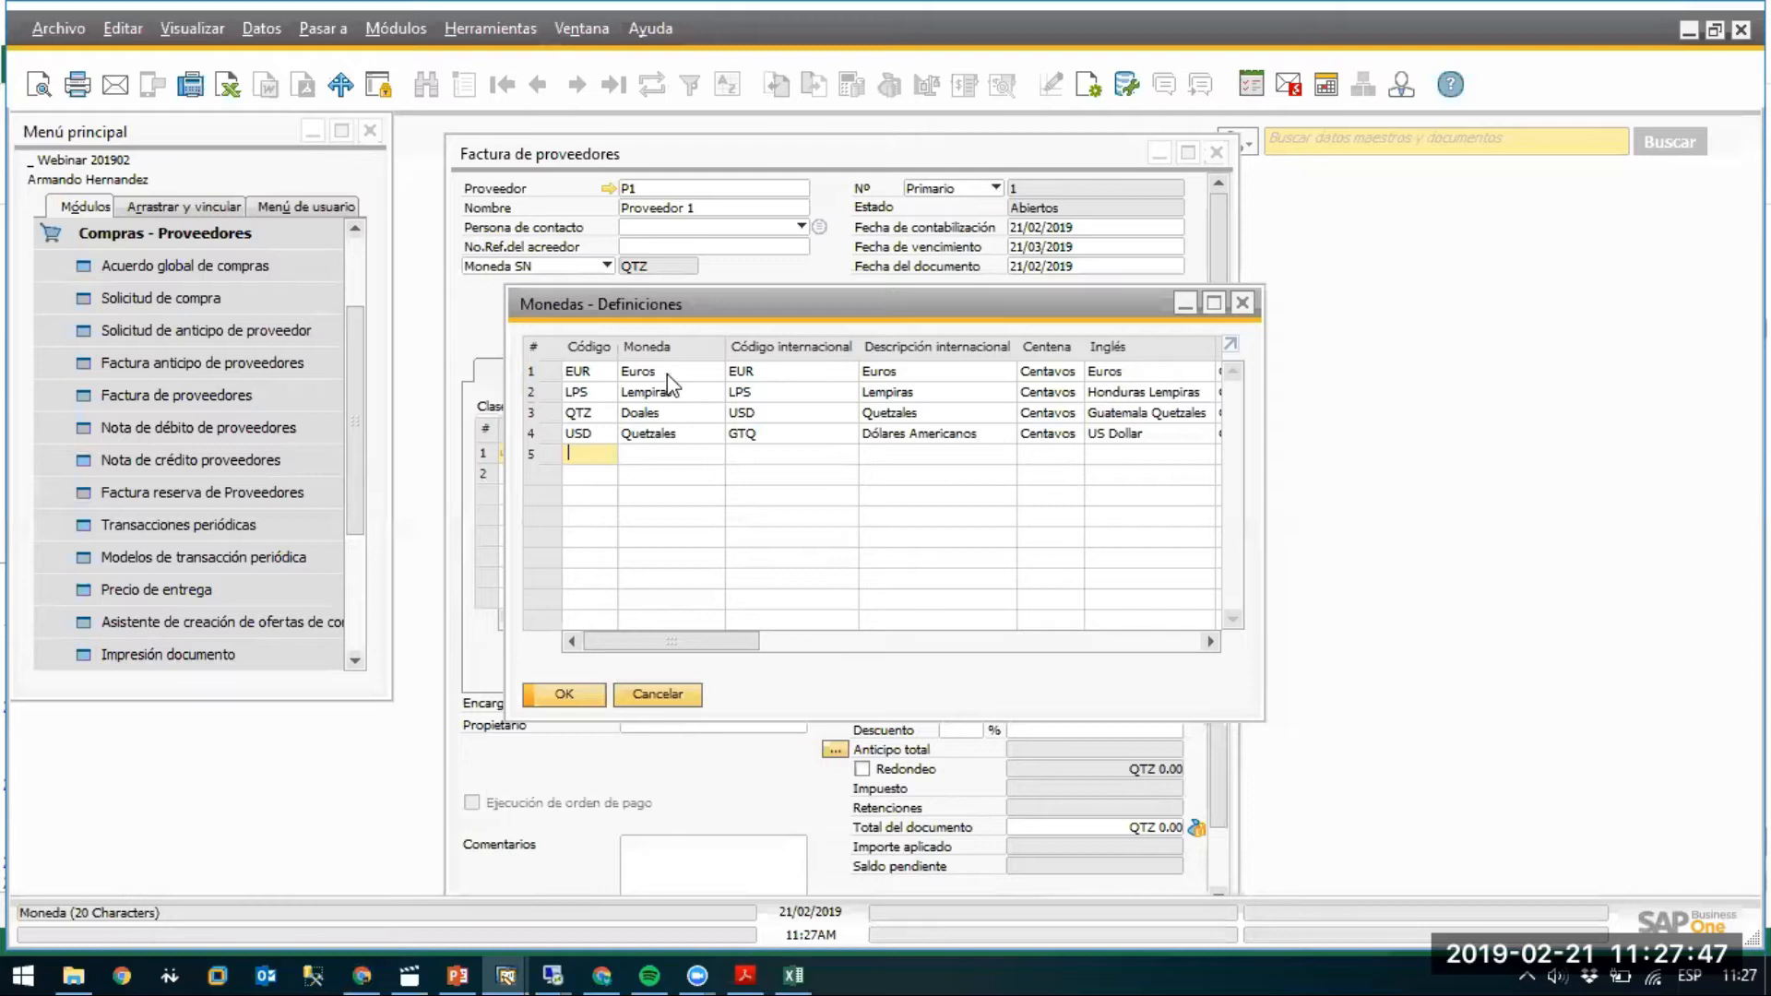
click(1244, 305)
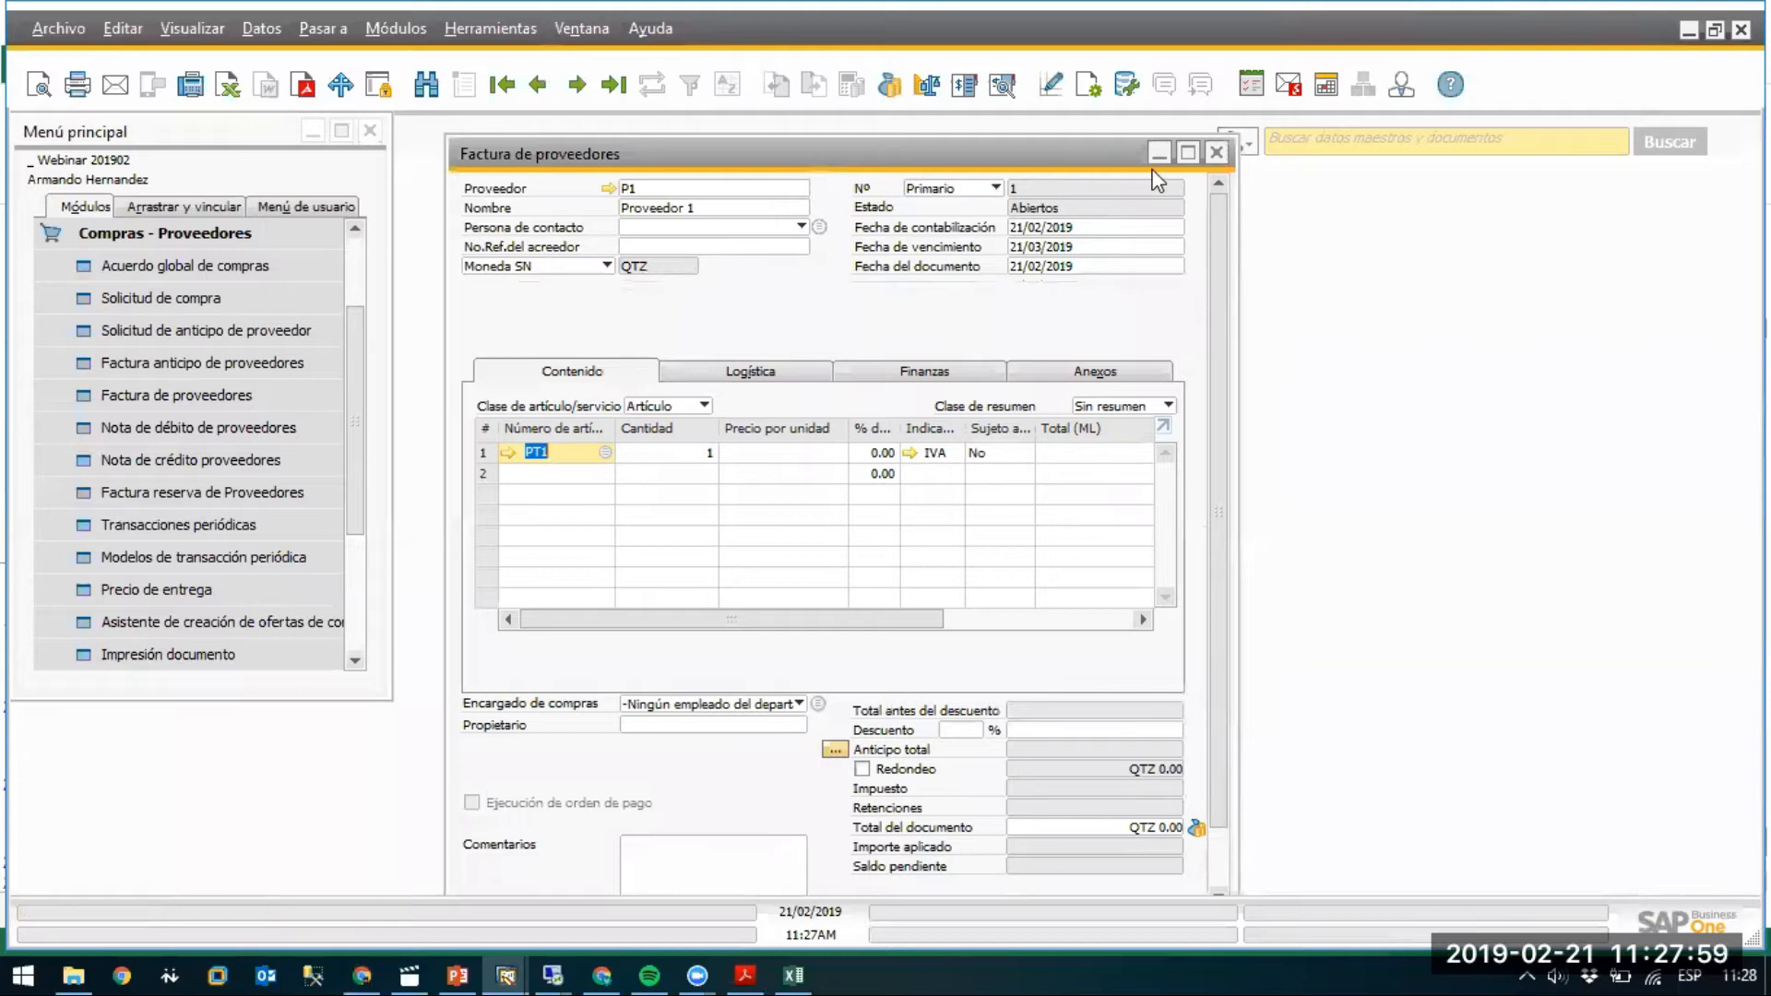
click(1215, 160)
Dismiss the invoice save prompt, show the 'Gestión de autorizaciones' slide, then return to SAP's Authorizations window.
click(787, 563)
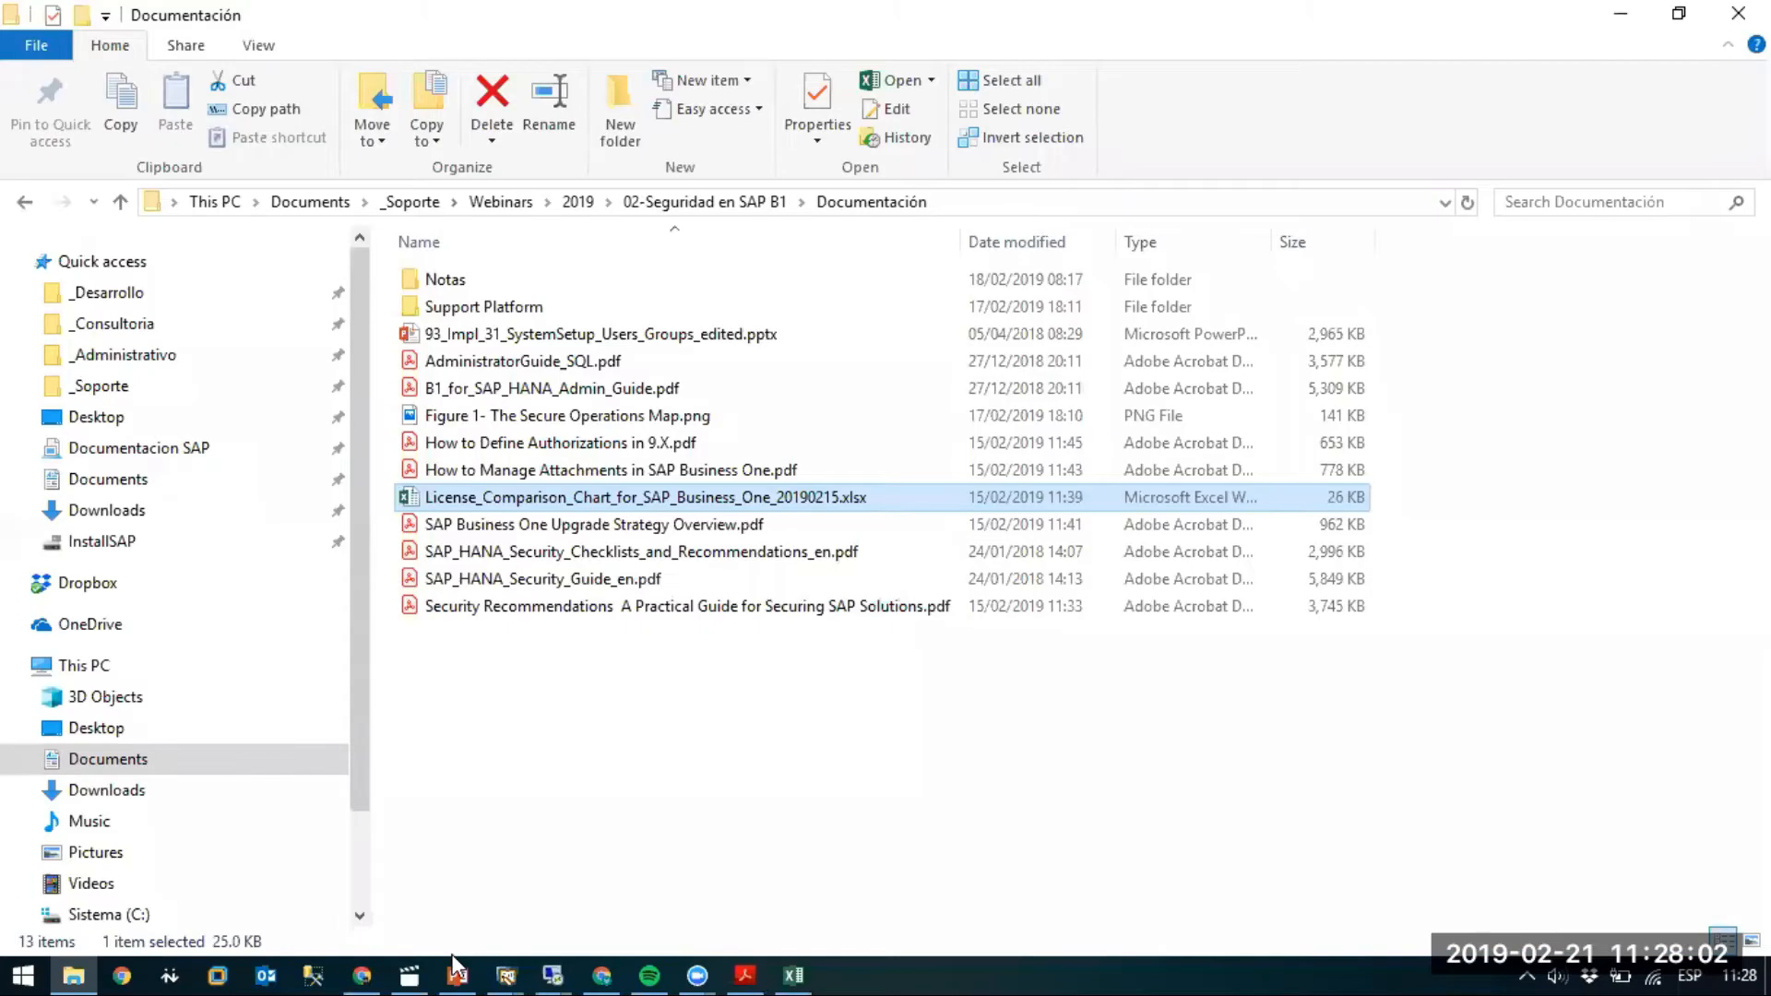
click(454, 968)
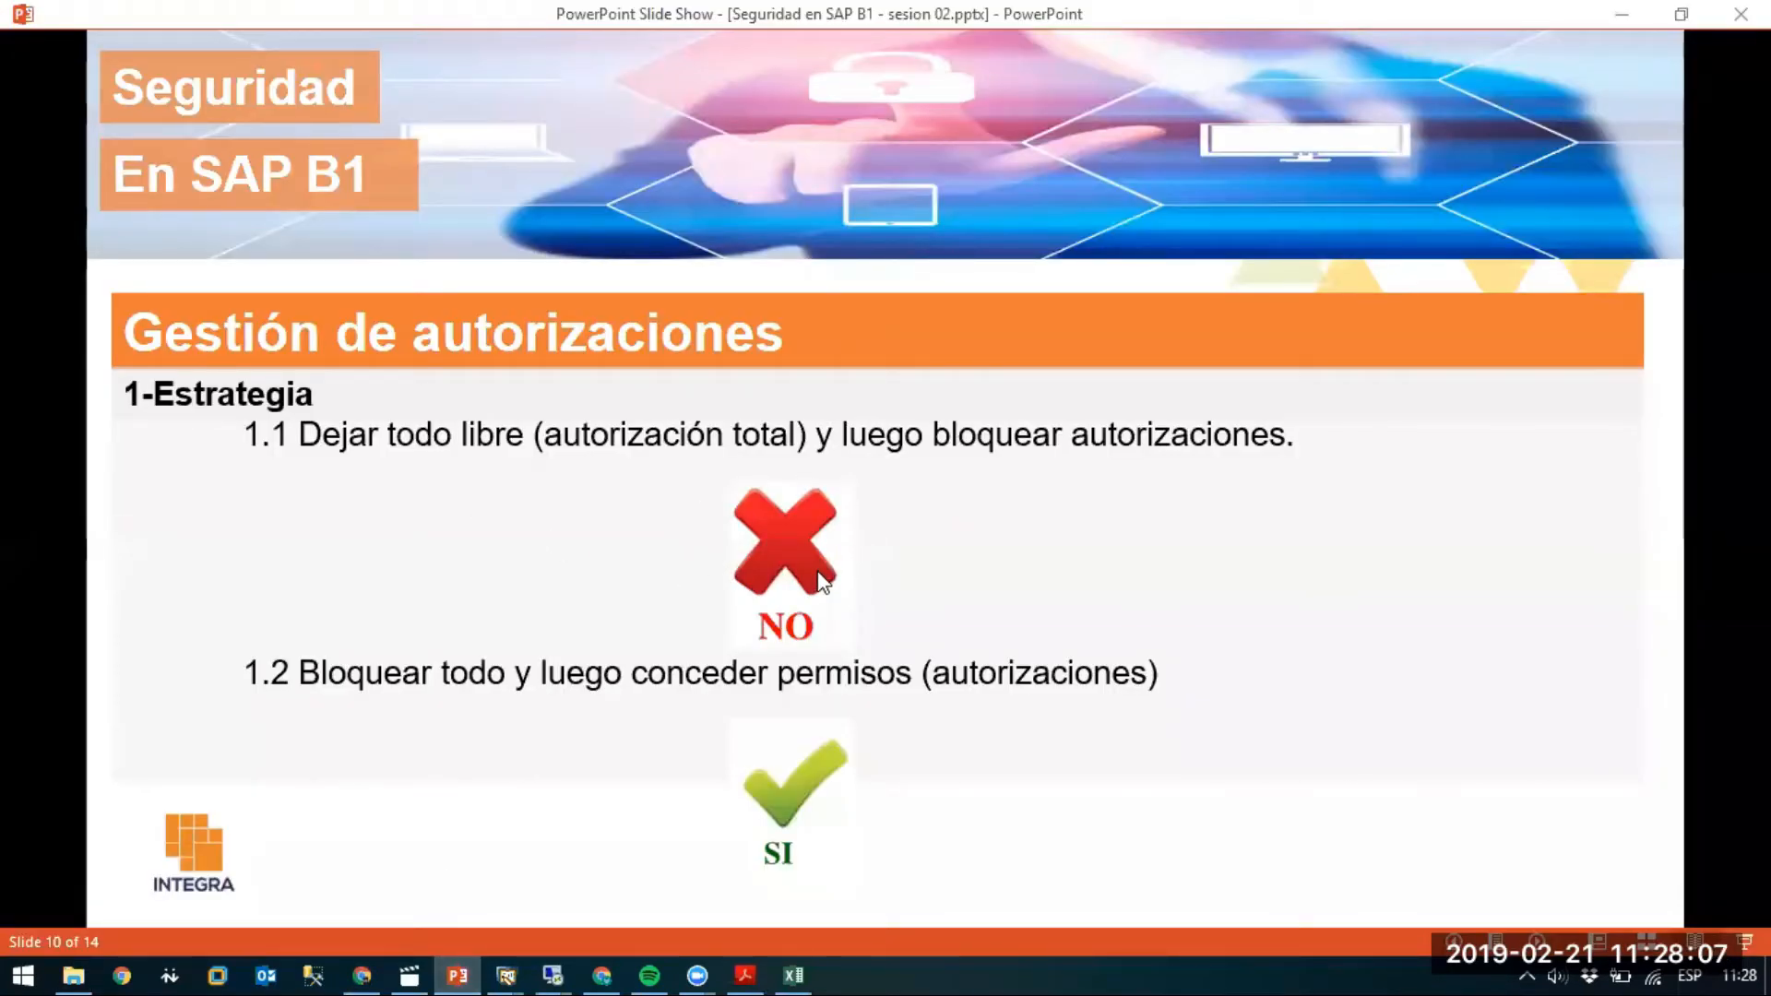
click(507, 970)
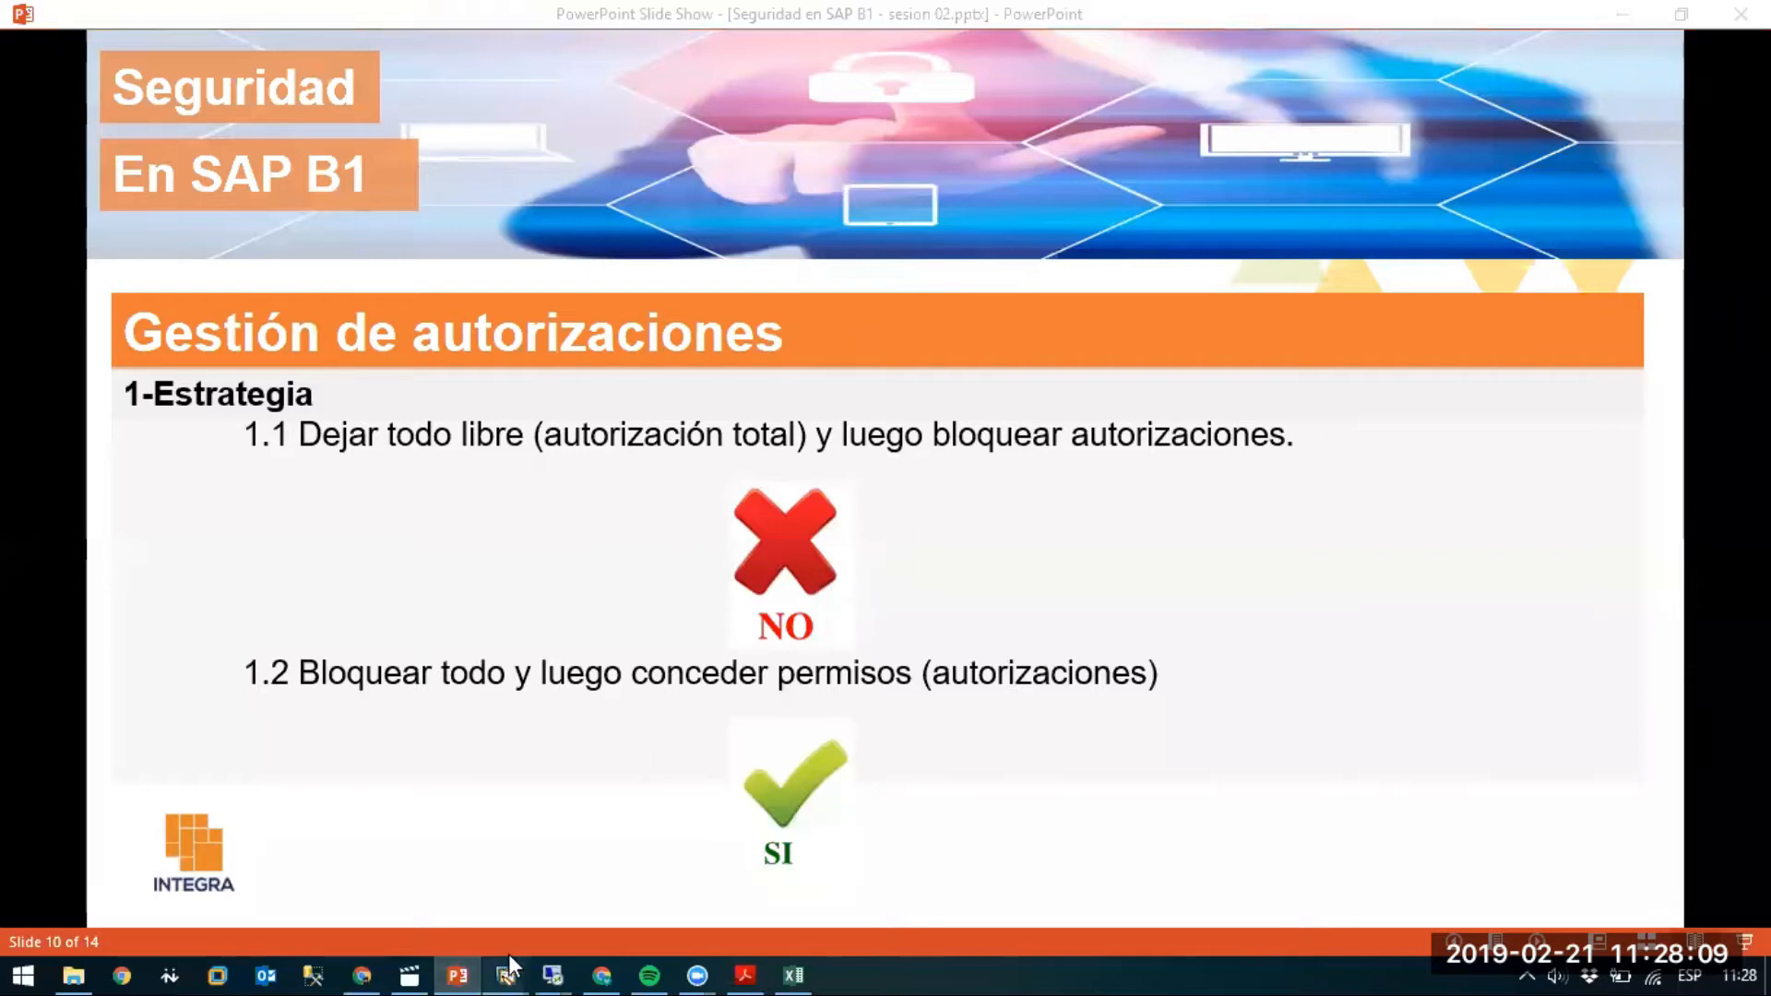
click(446, 926)
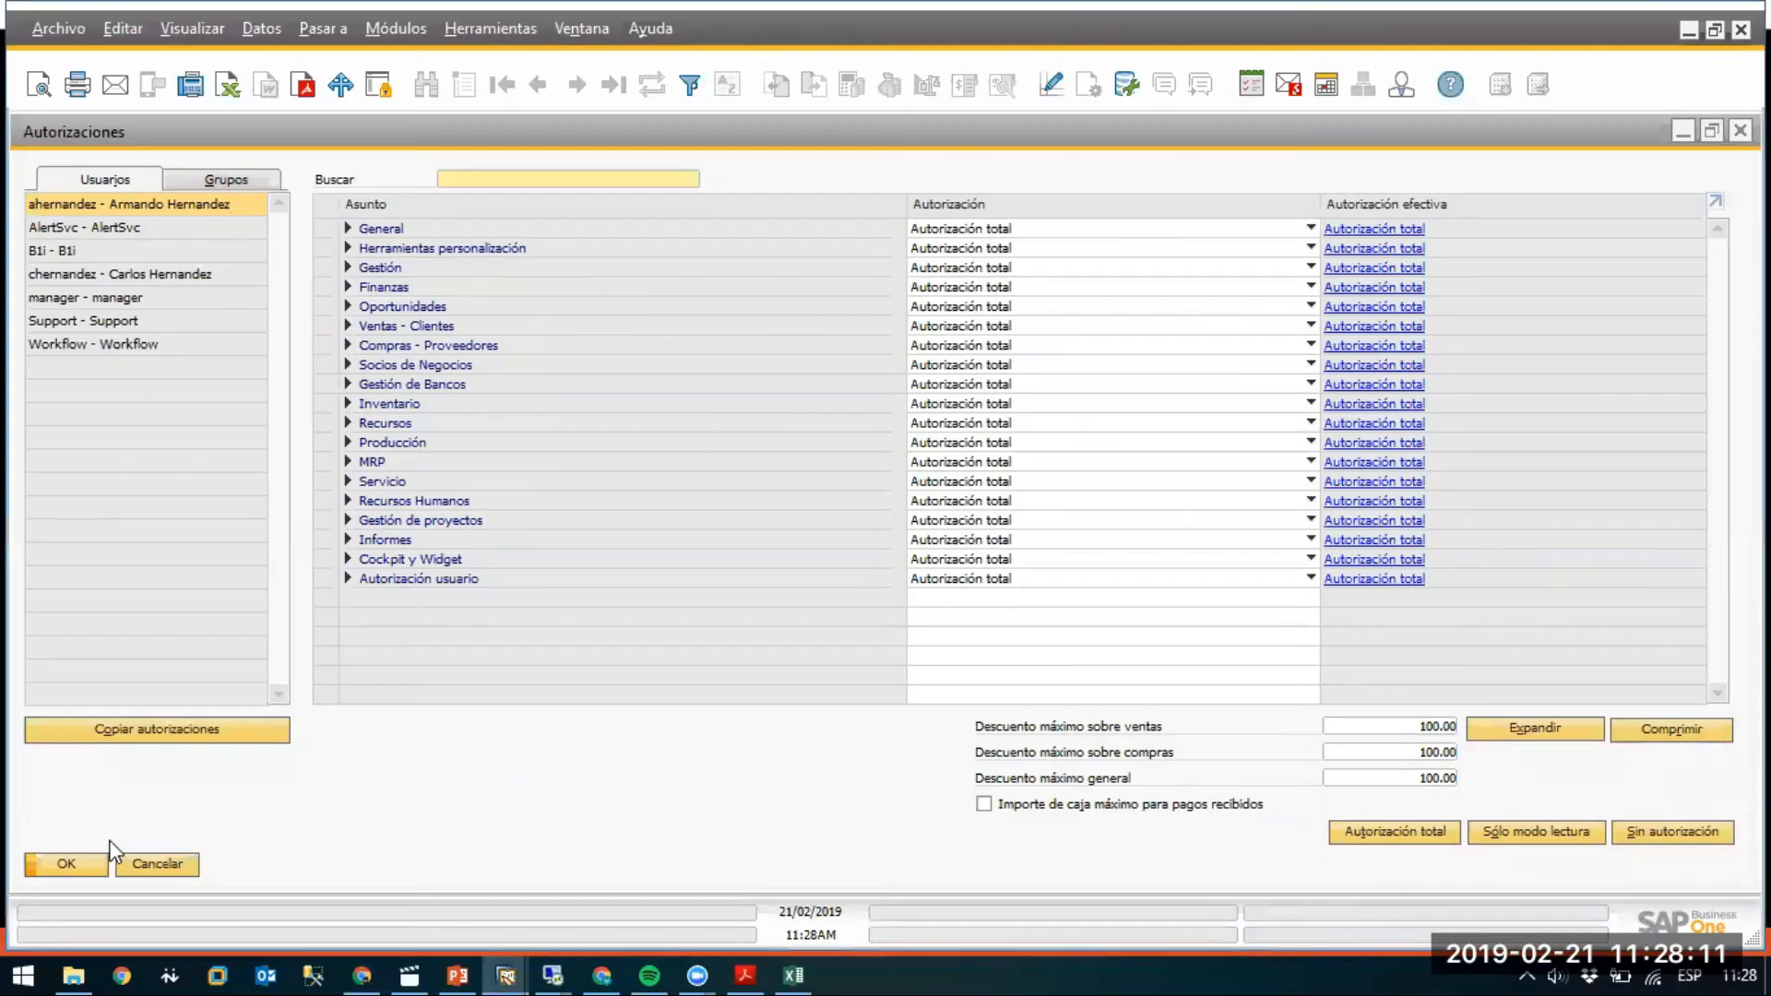
In General Authorizations, select the new user and set every authorization to Sin autorización.
click(79, 862)
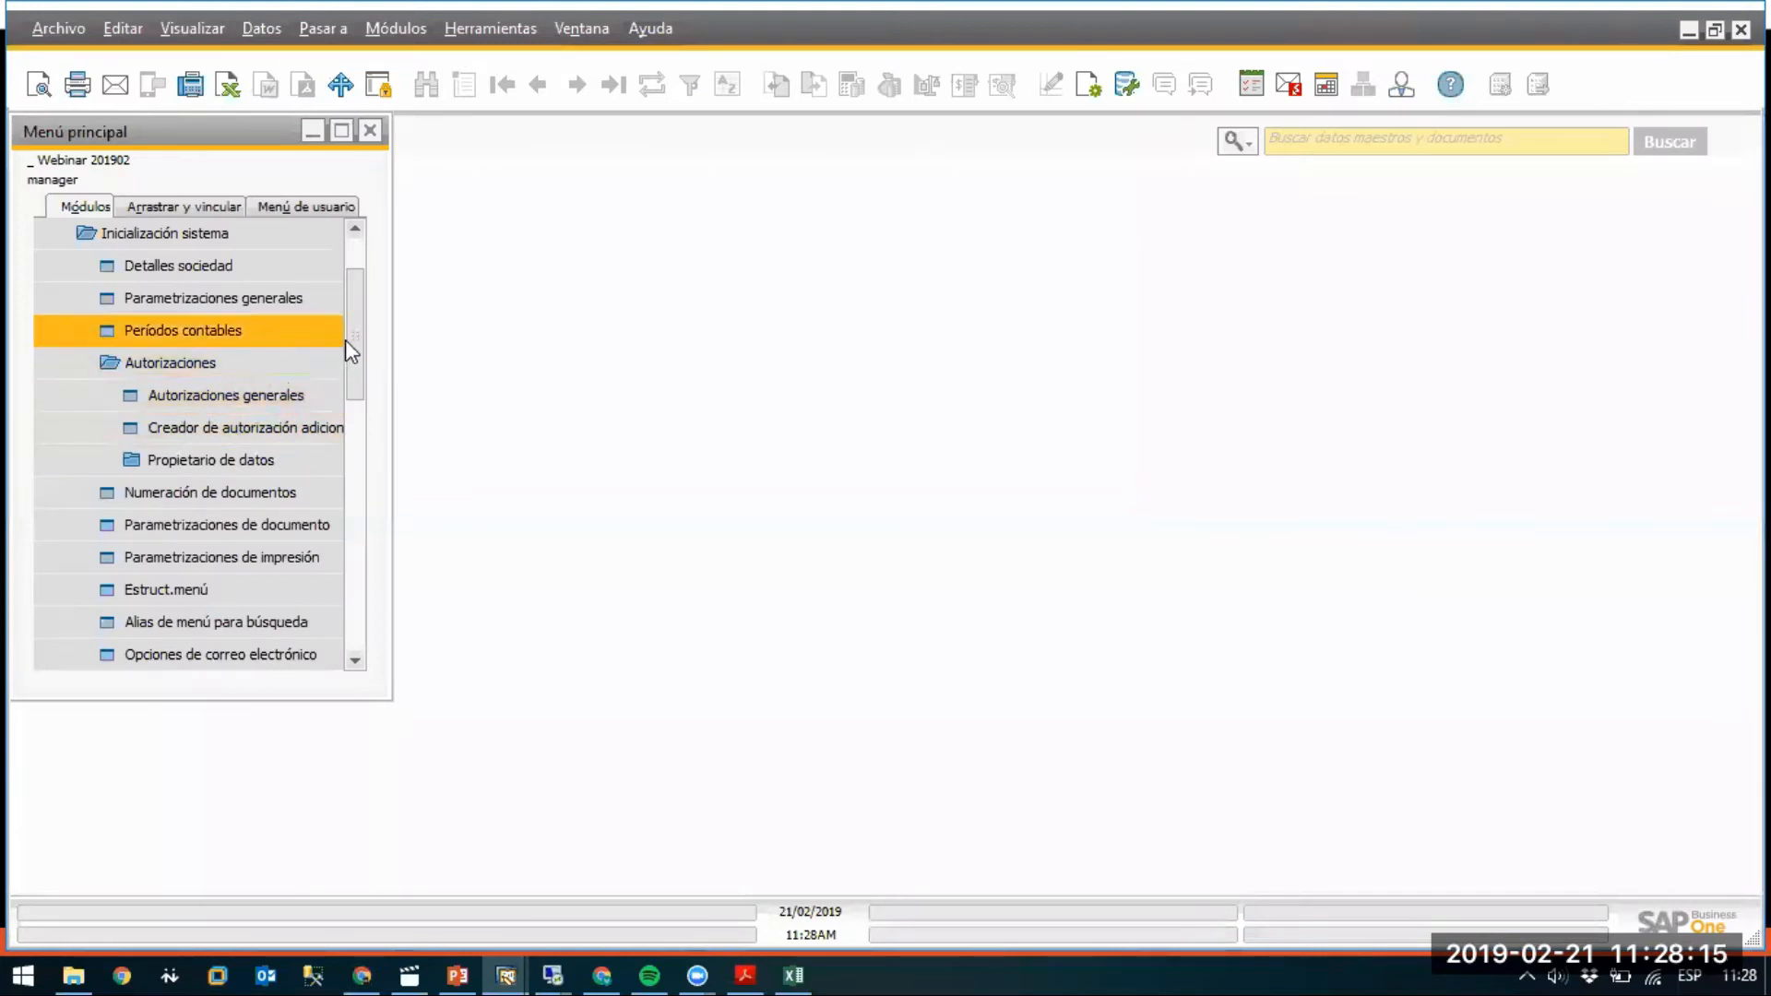
click(311, 383)
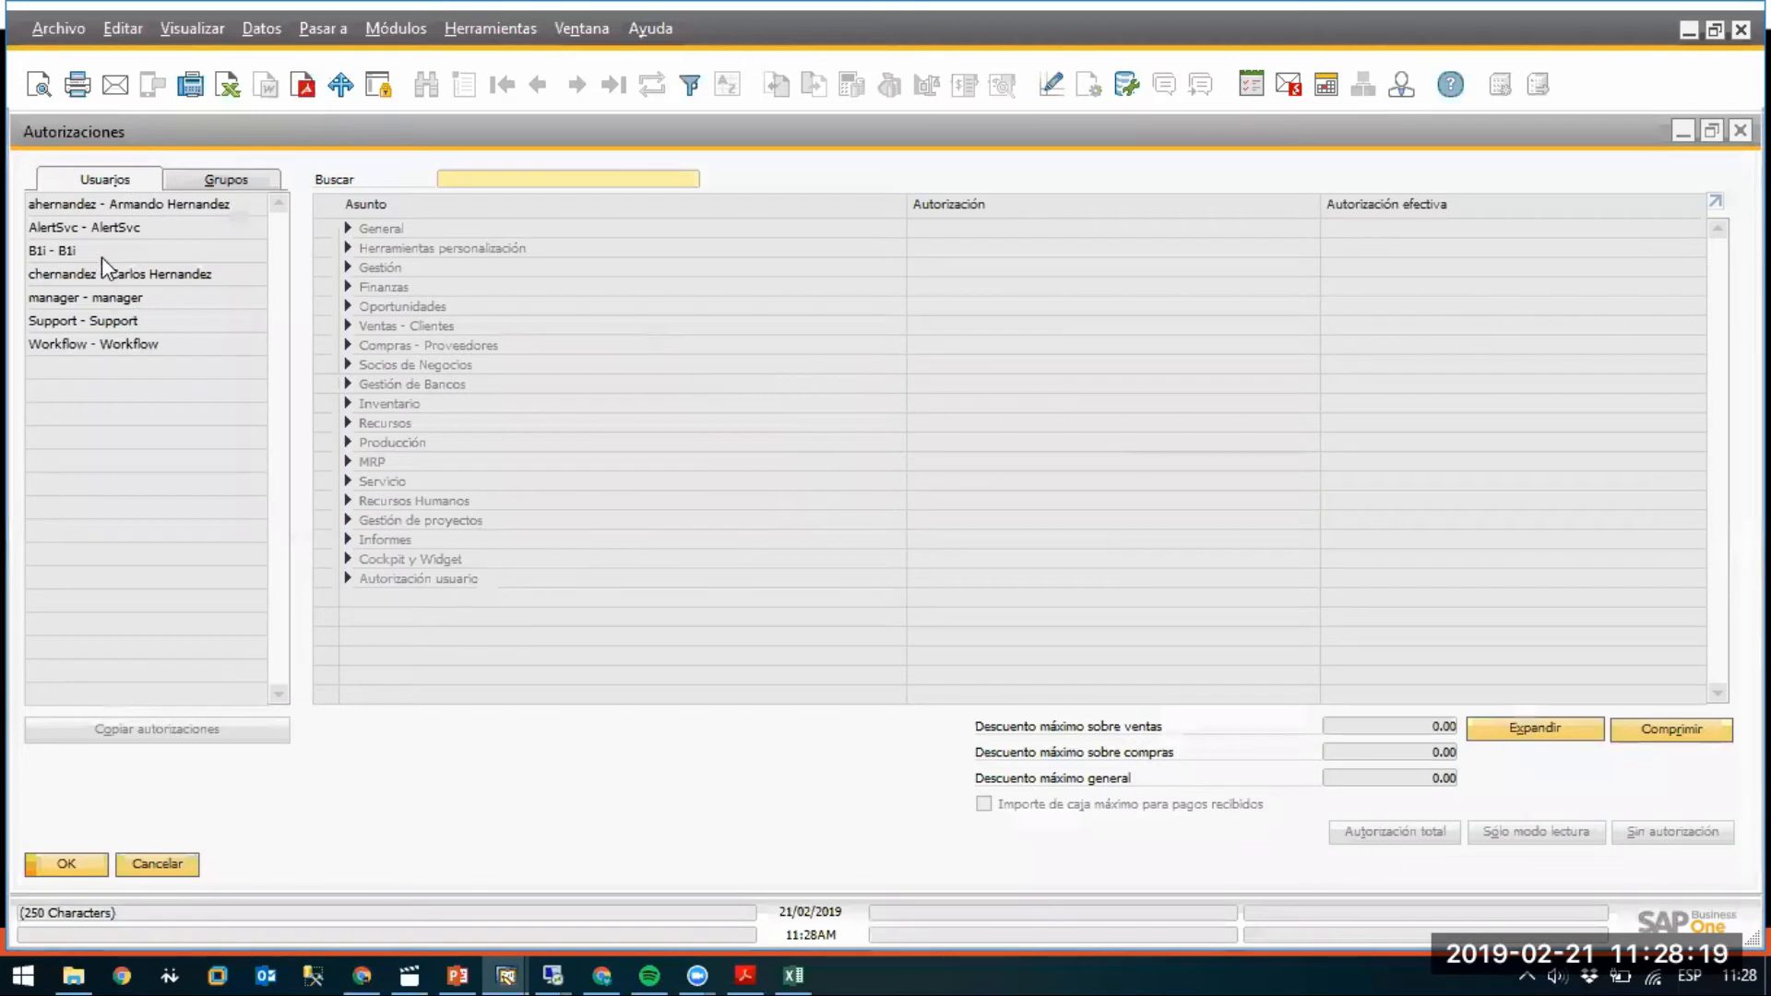
click(100, 274)
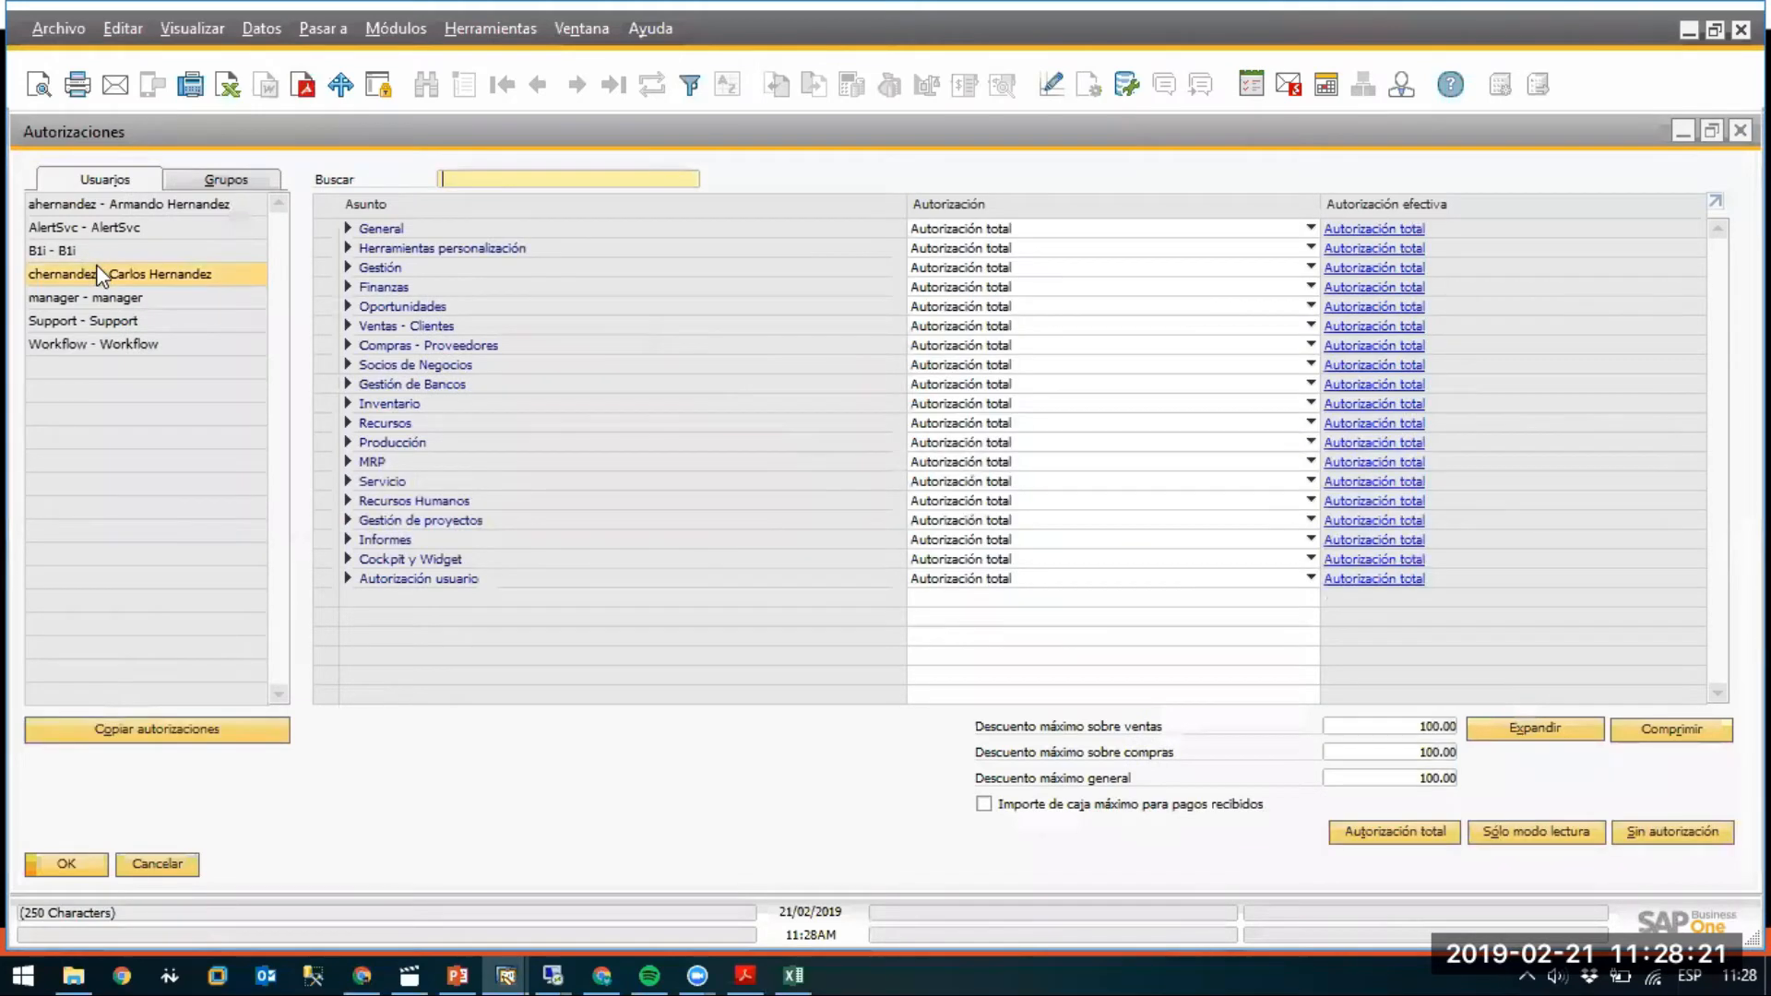
click(101, 205)
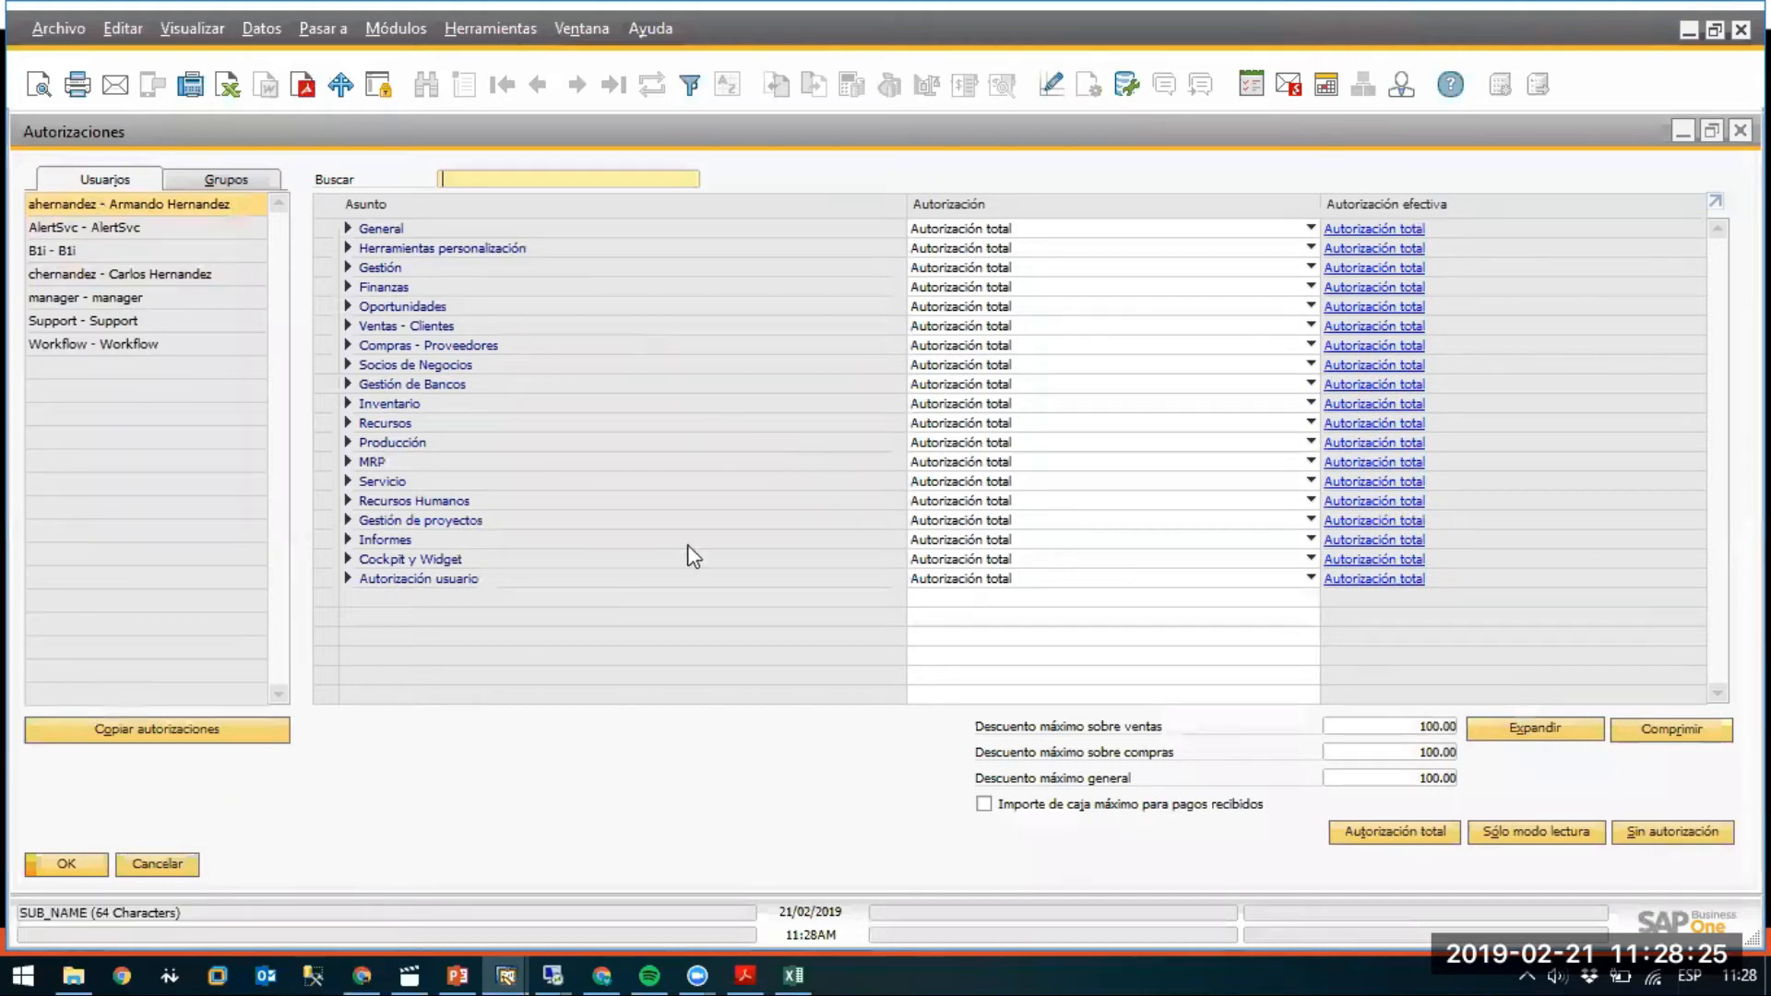
click(1653, 837)
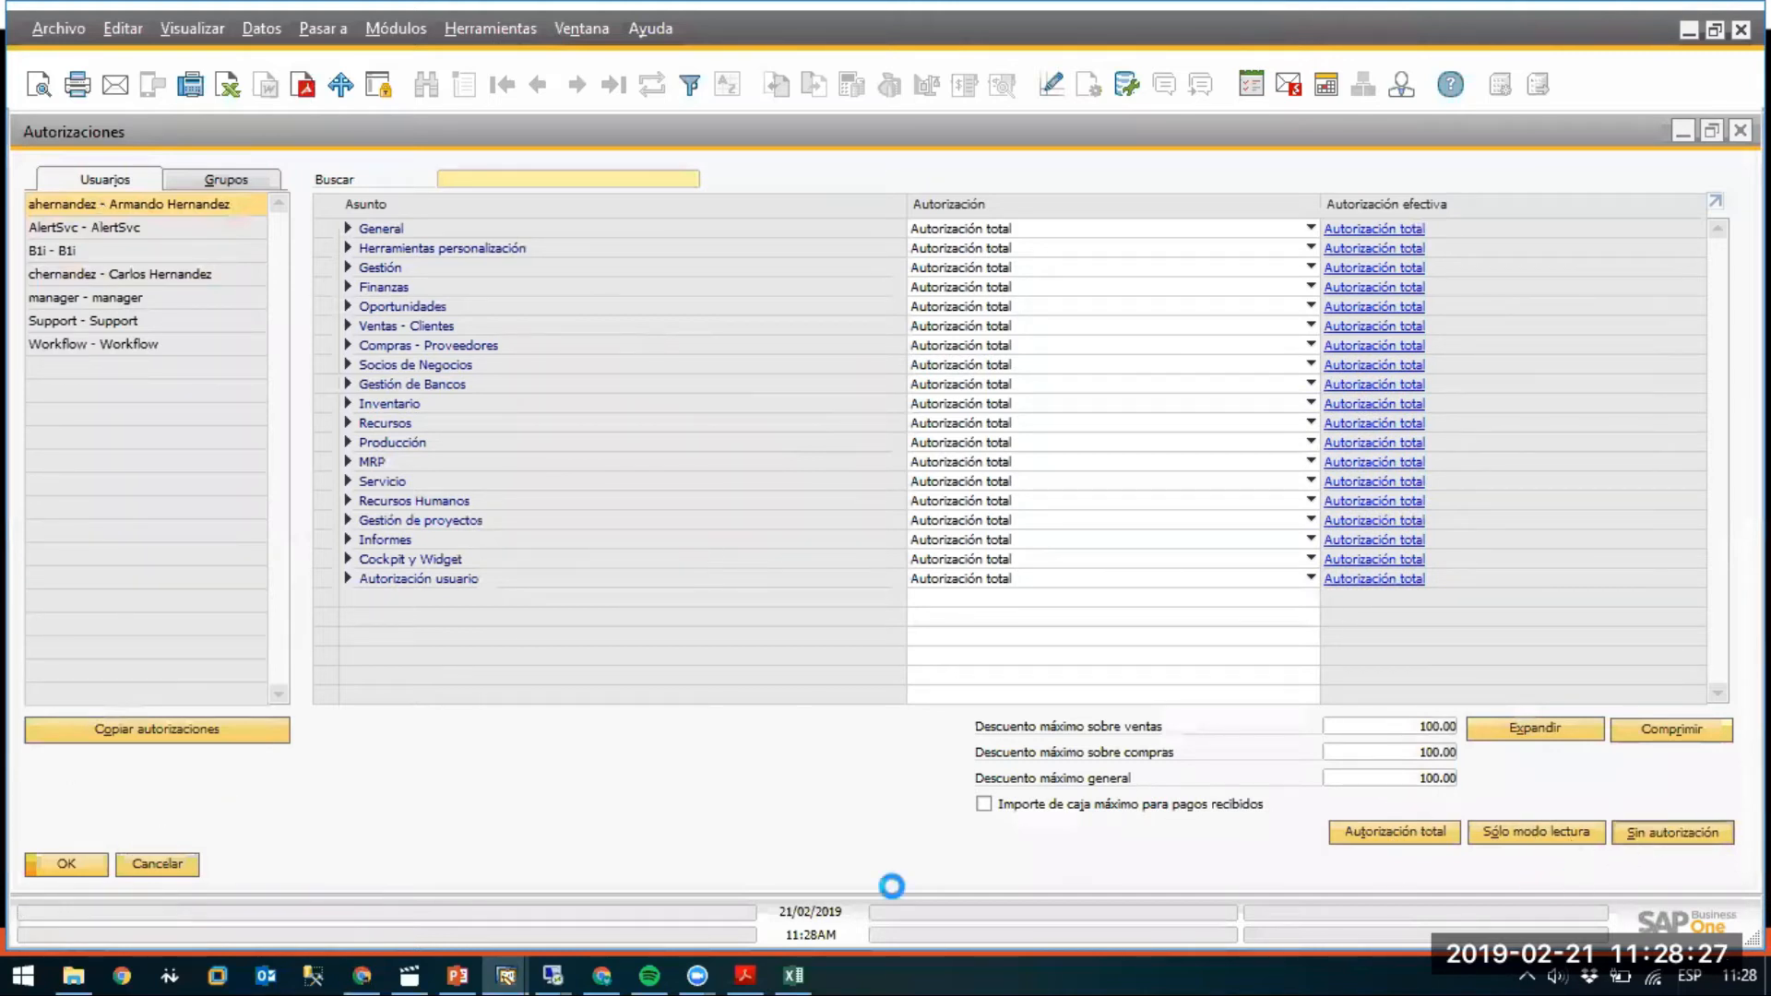
click(47, 865)
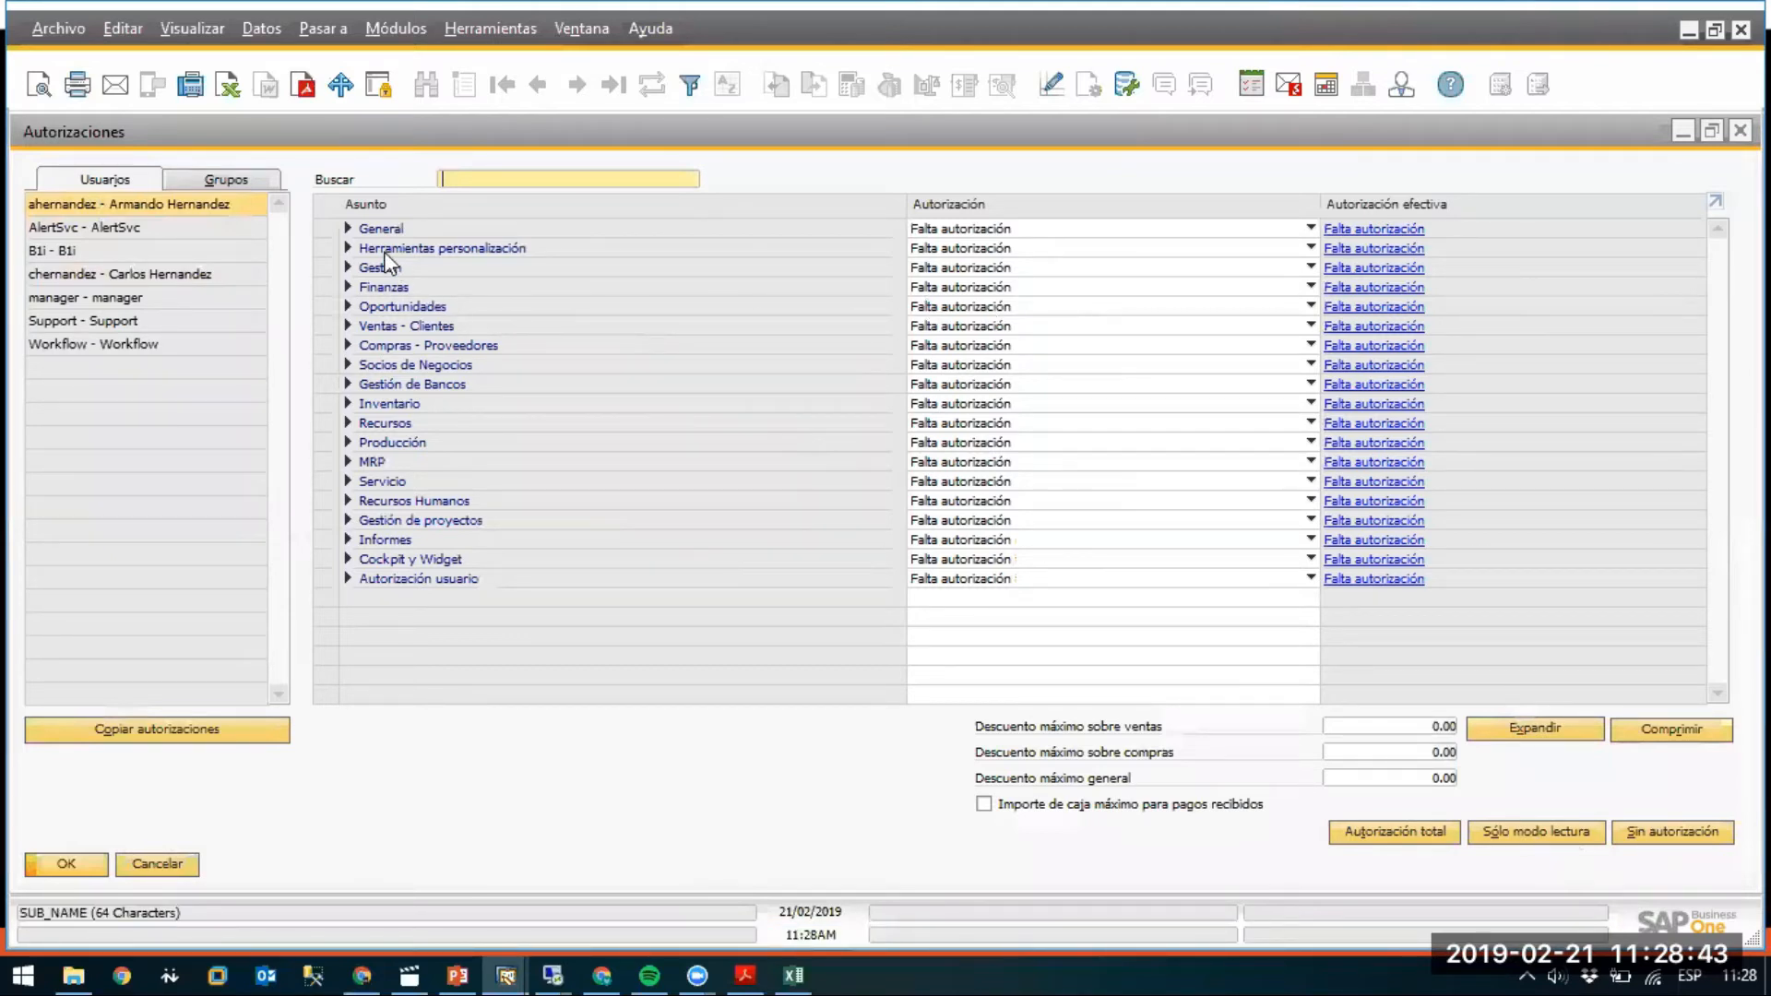
Grant Autorización total for Factura de proveedores under Compras - Proveedores, save, and return to the slide show.
click(348, 345)
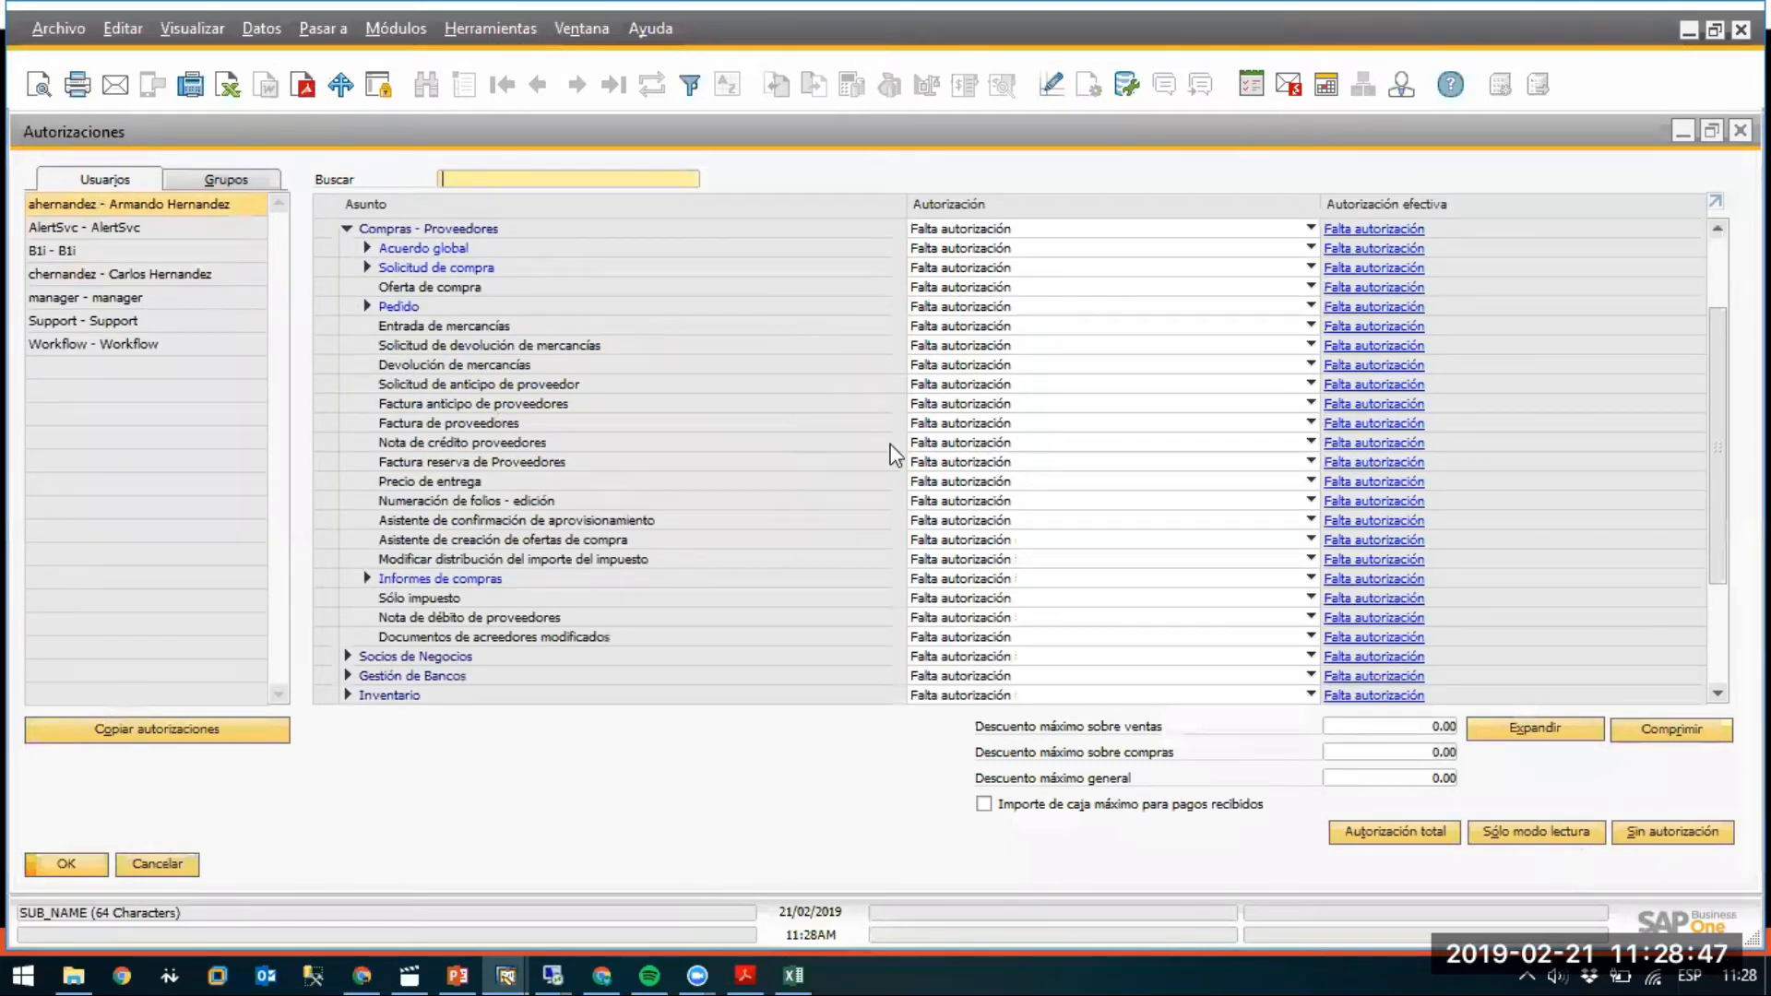
click(936, 424)
click(945, 445)
click(65, 863)
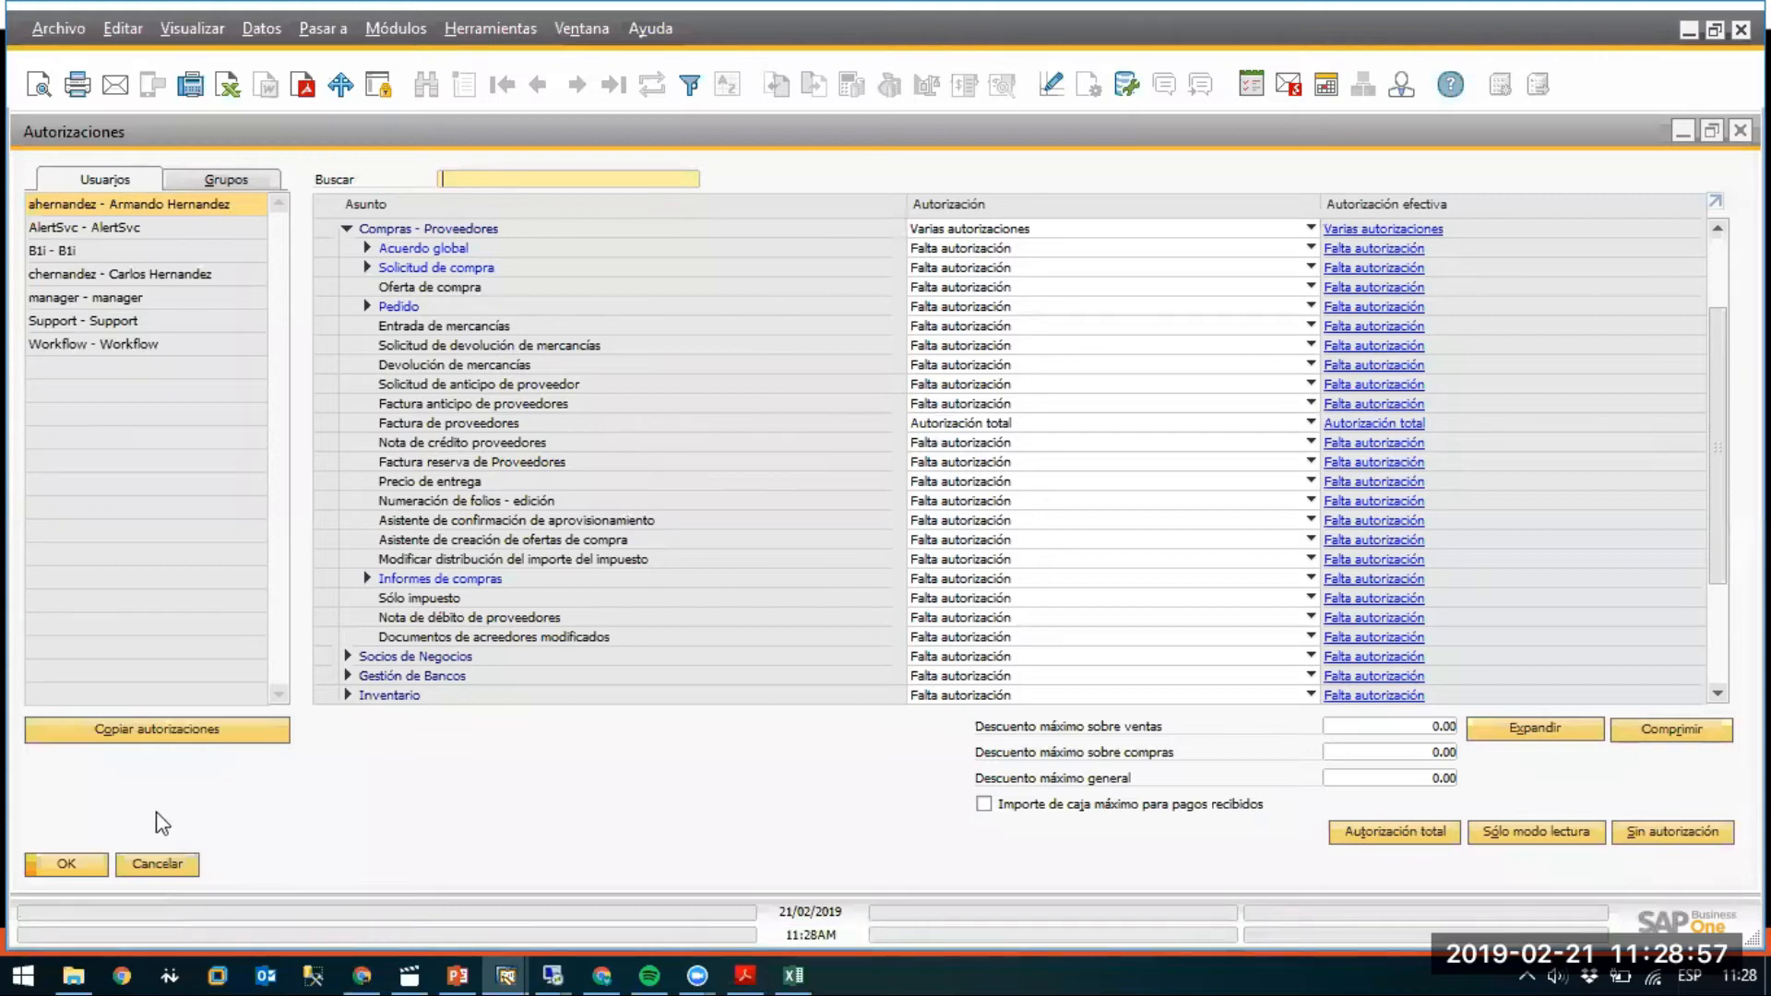
click(69, 864)
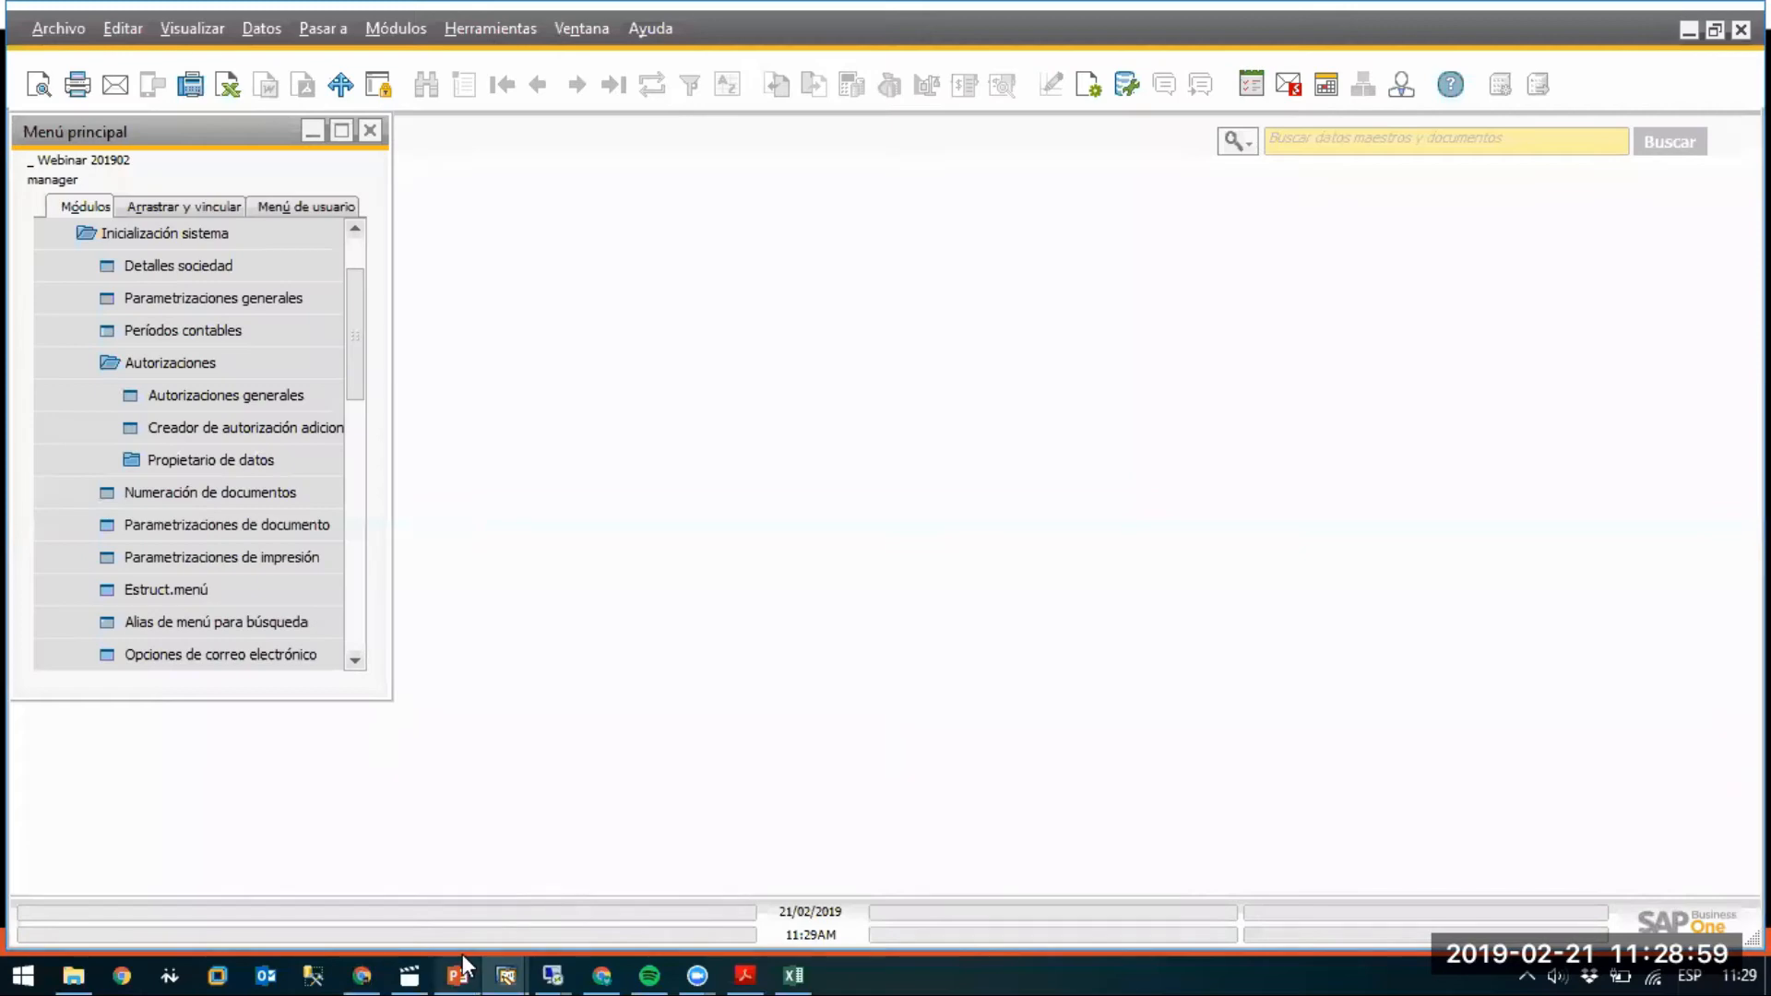
click(461, 970)
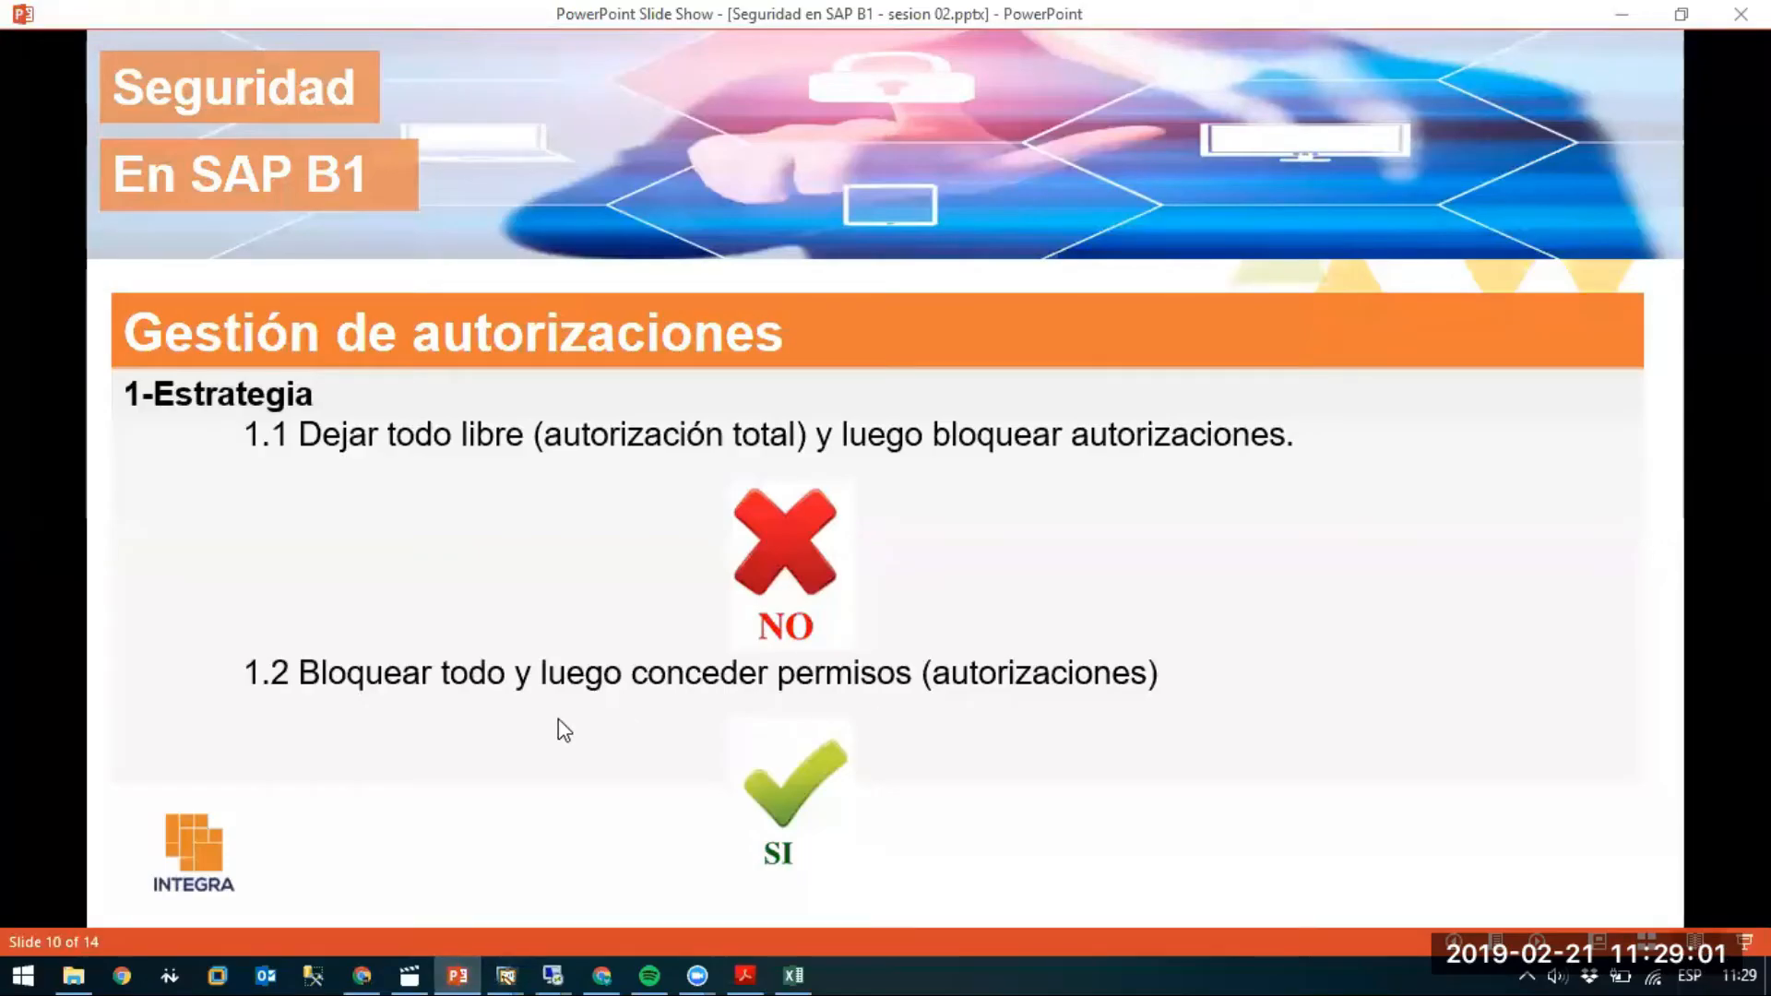
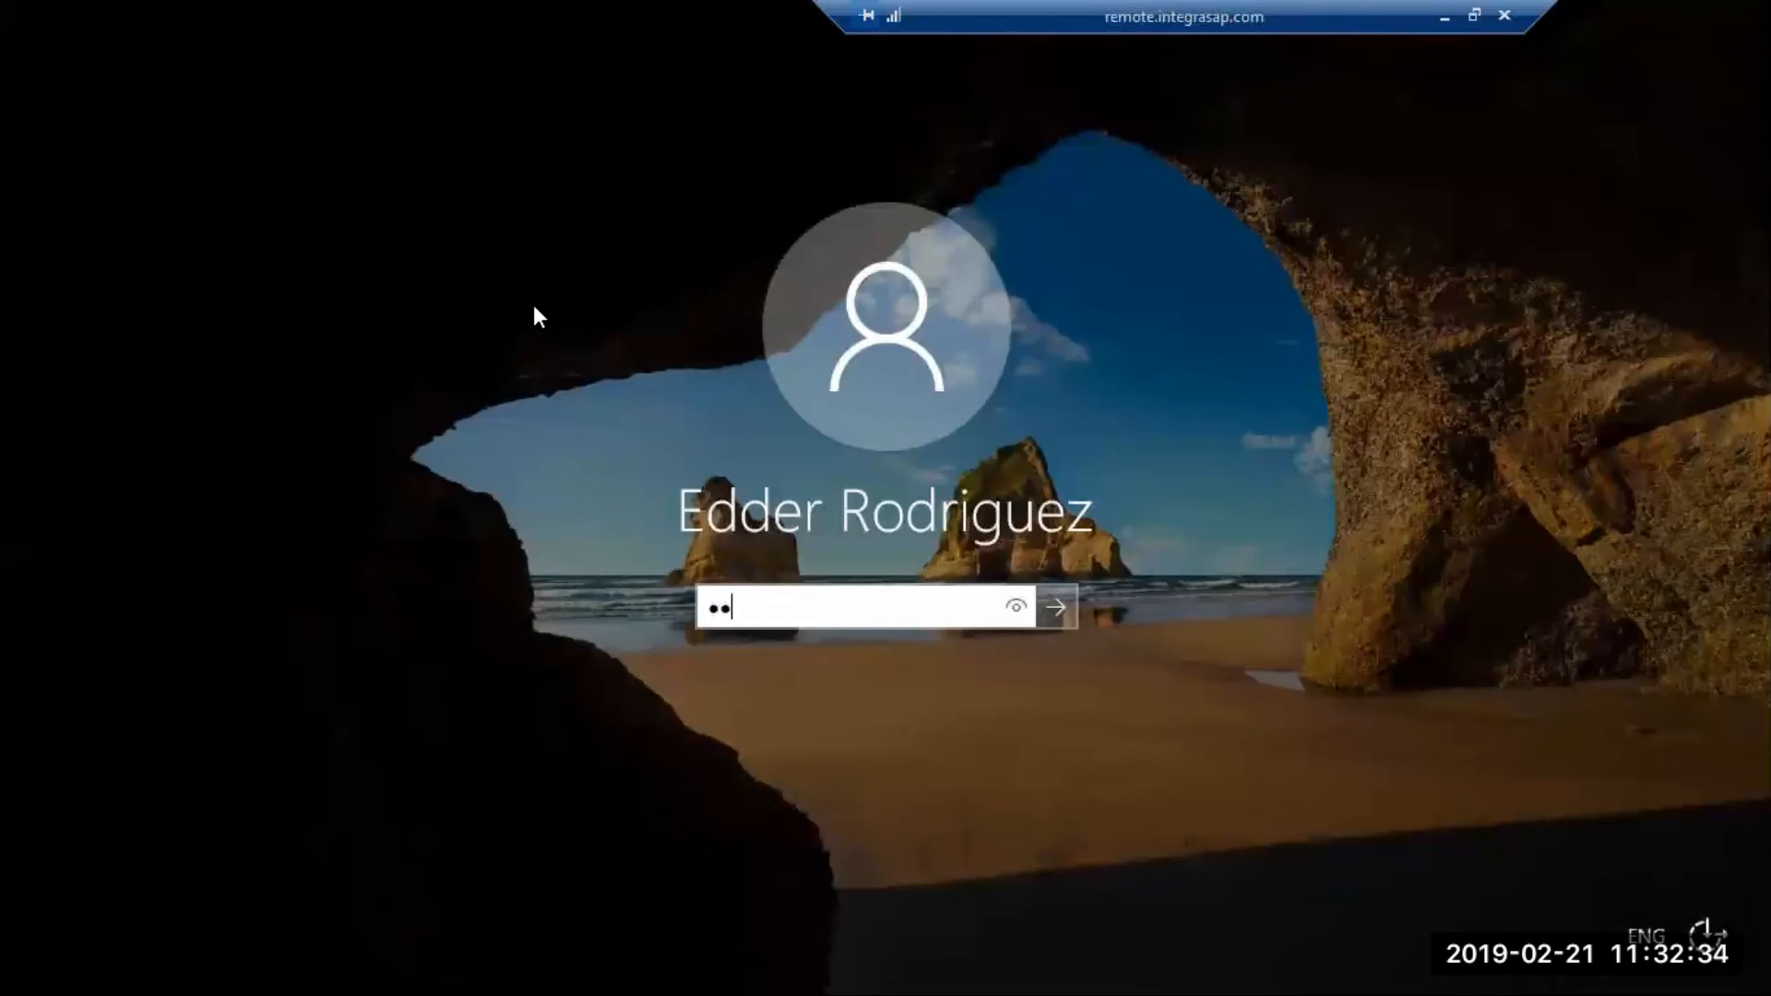
Sign back in to the remote session, retyping the password after the first attempt is rejected.
key(Return)
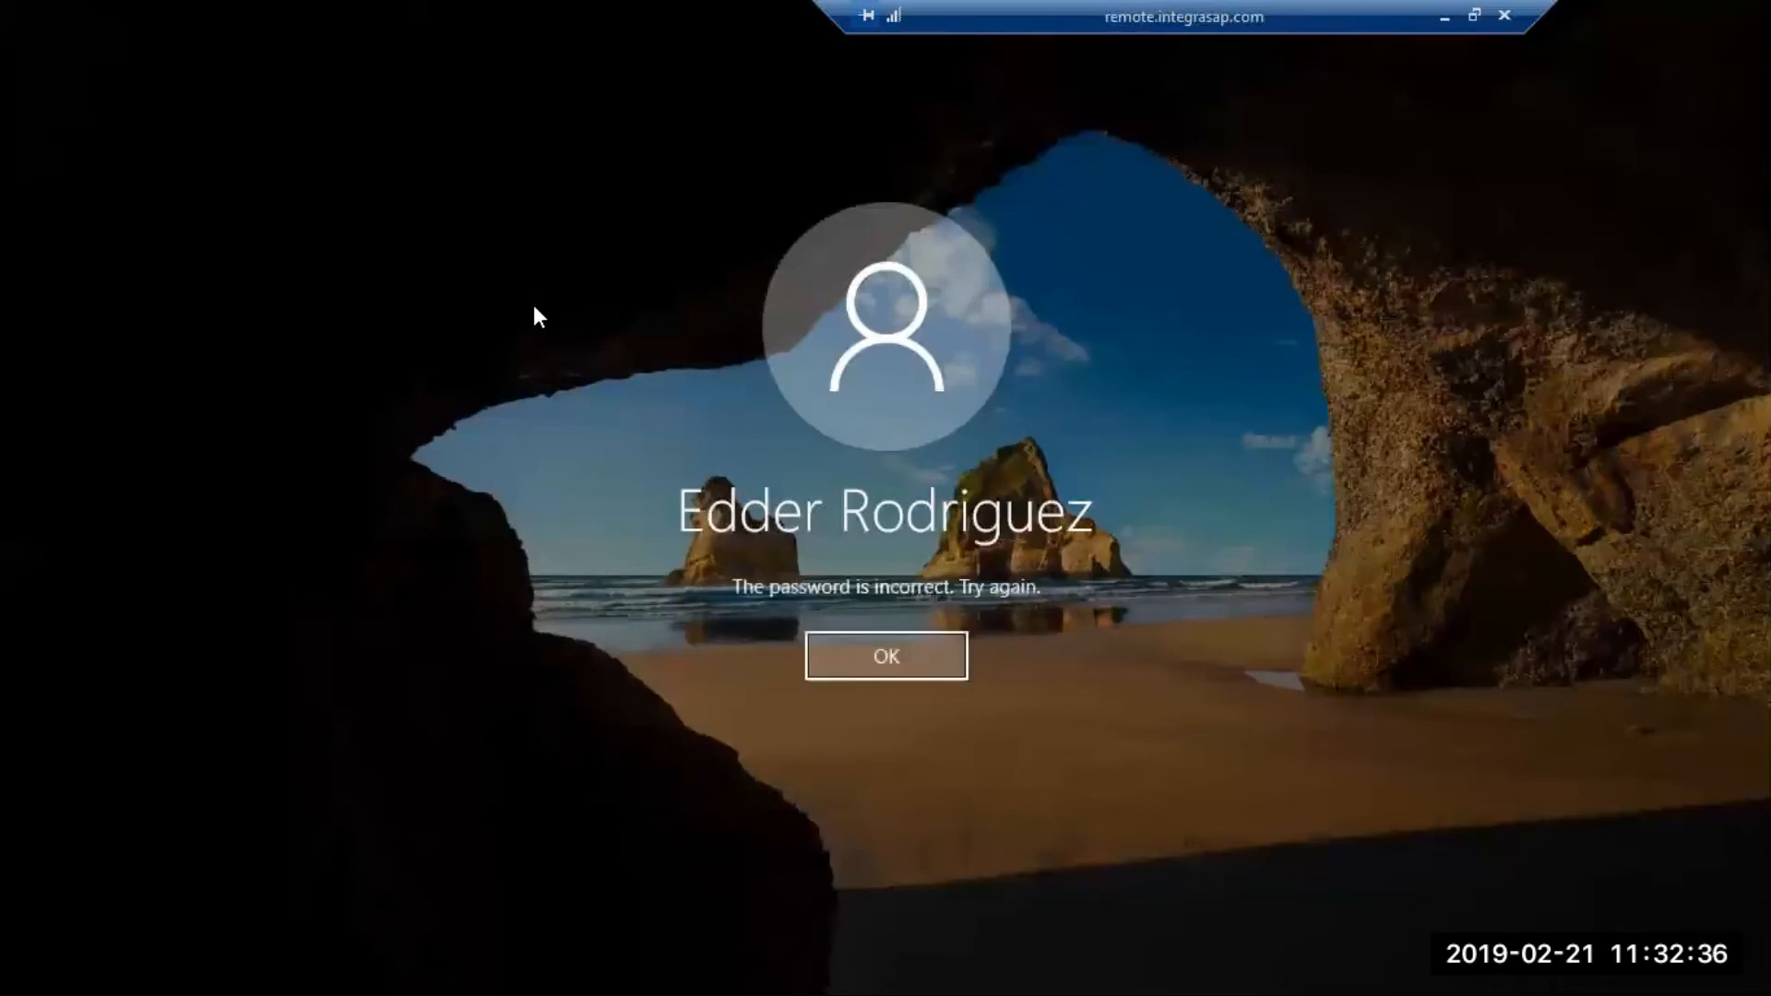
key(Return)
text(•••••)
key(ctrl+a)
text(••••••••••••••••)
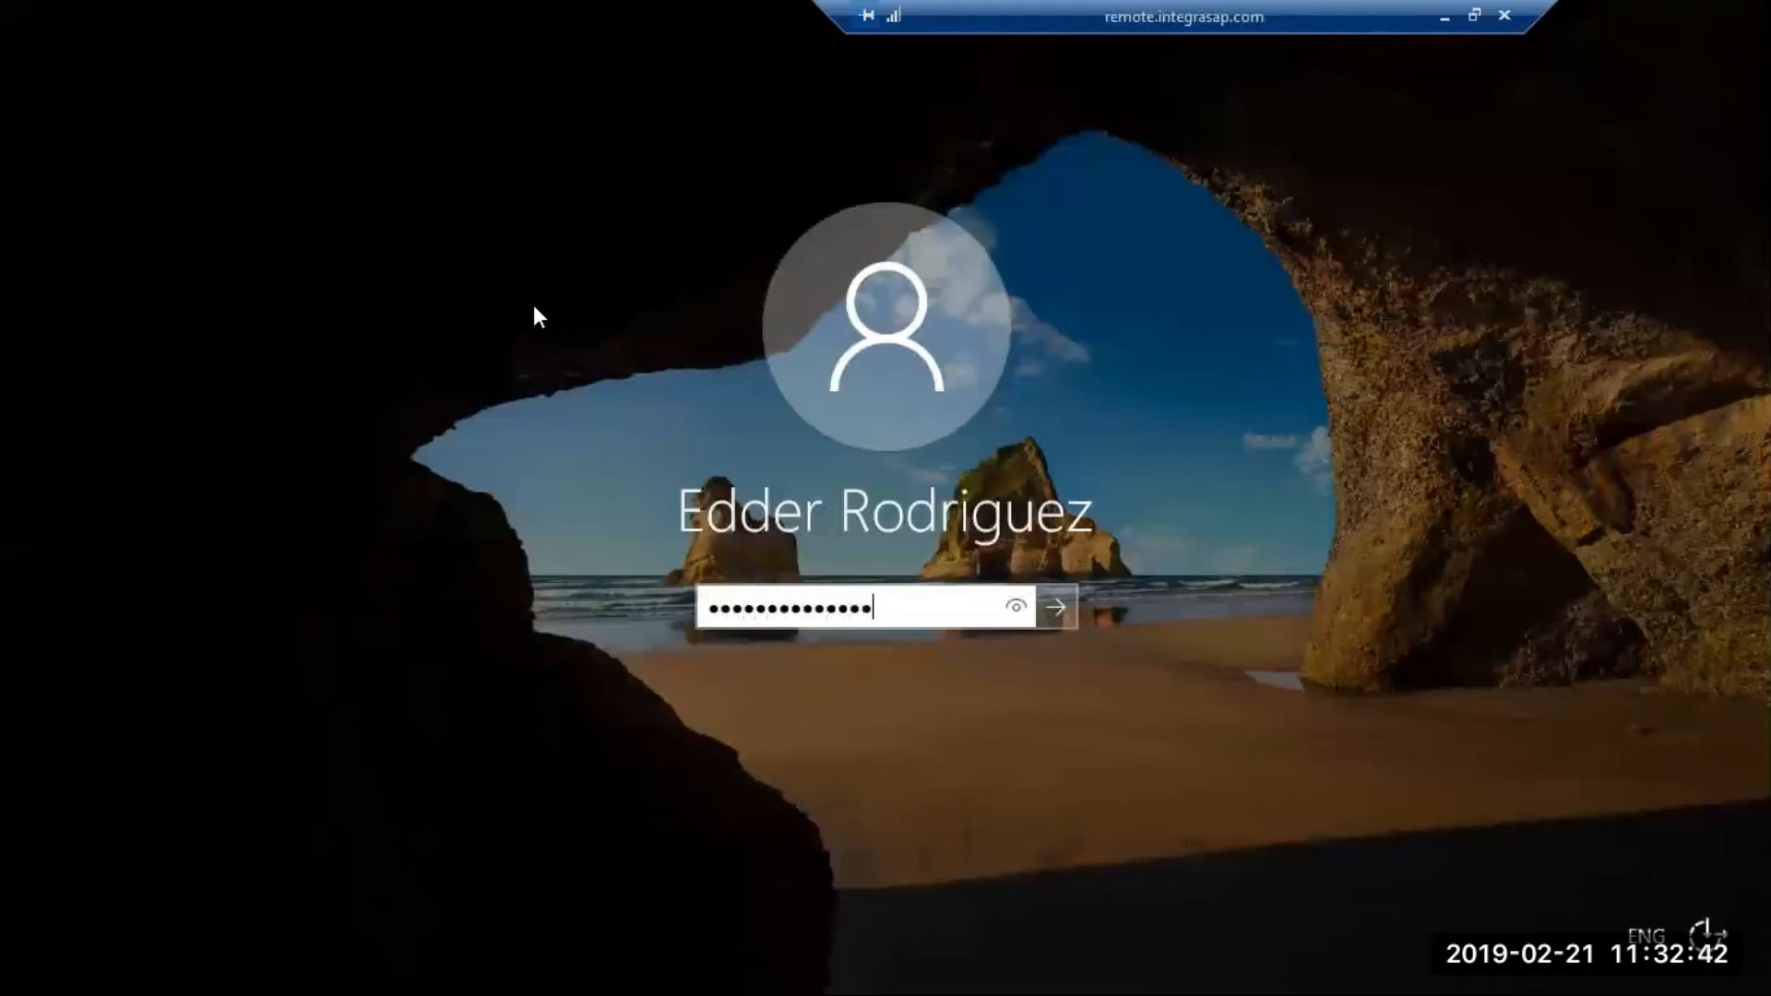
key(Return)
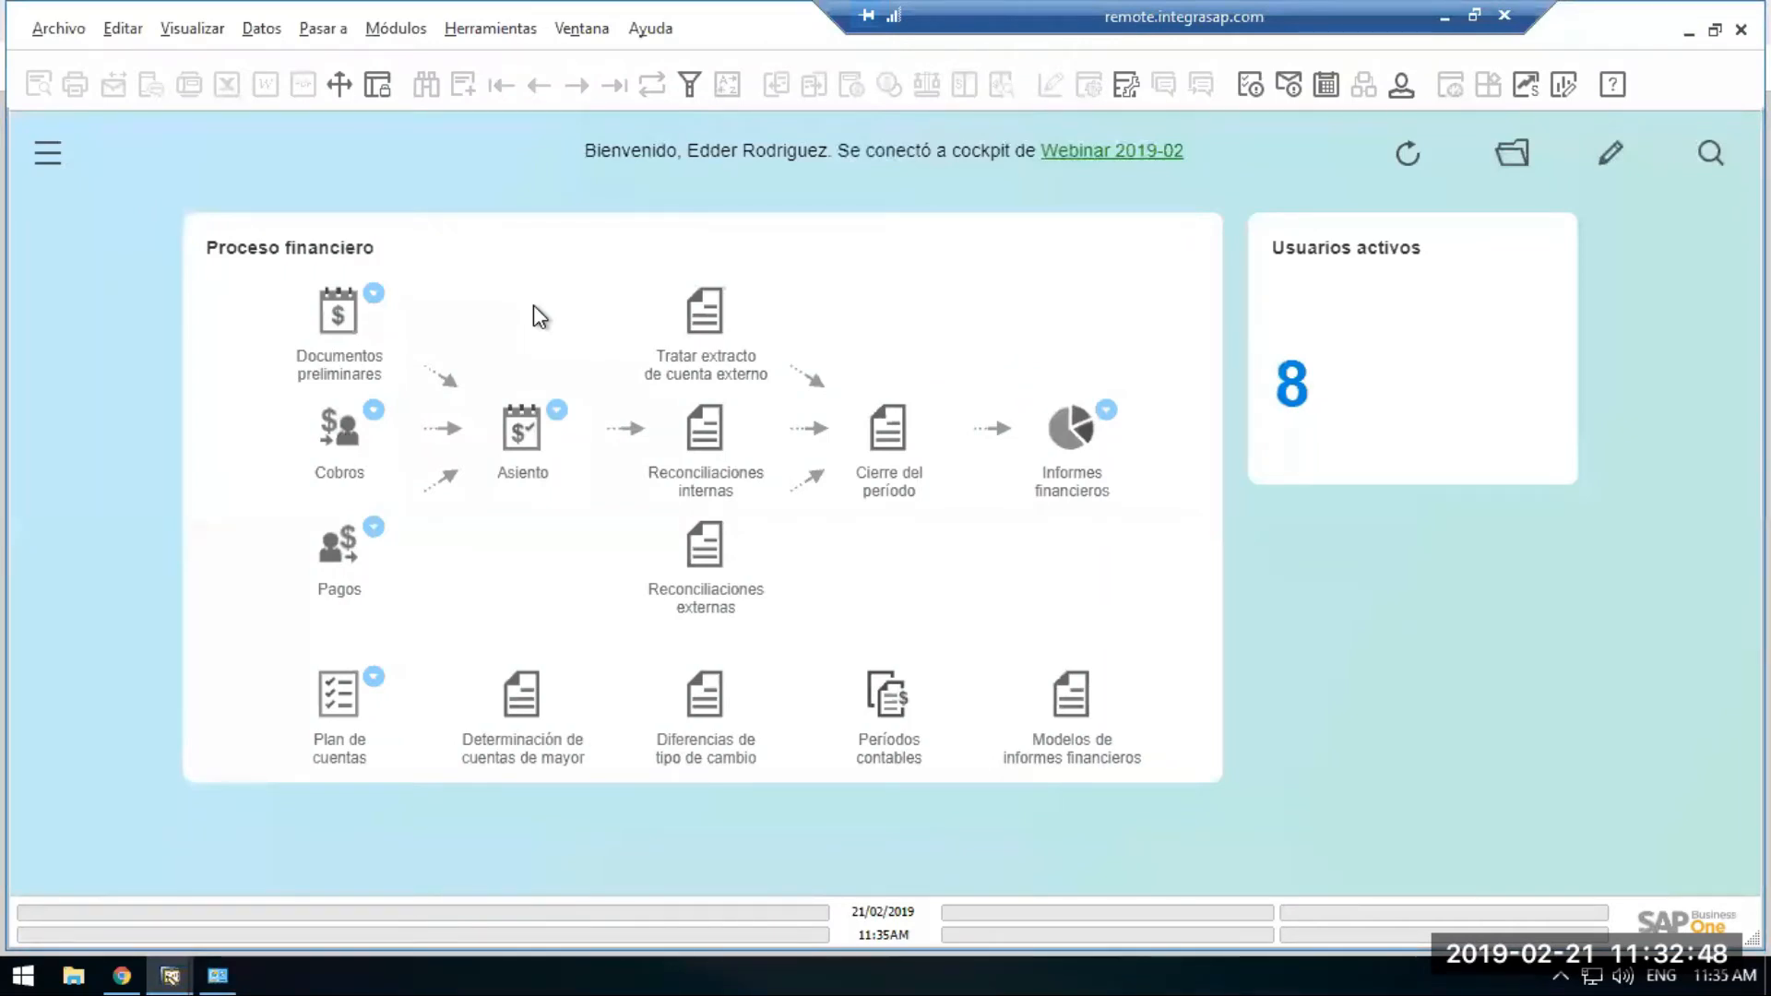
Open the Usuarios definition form and enter the new user's code and first name.
click(403, 35)
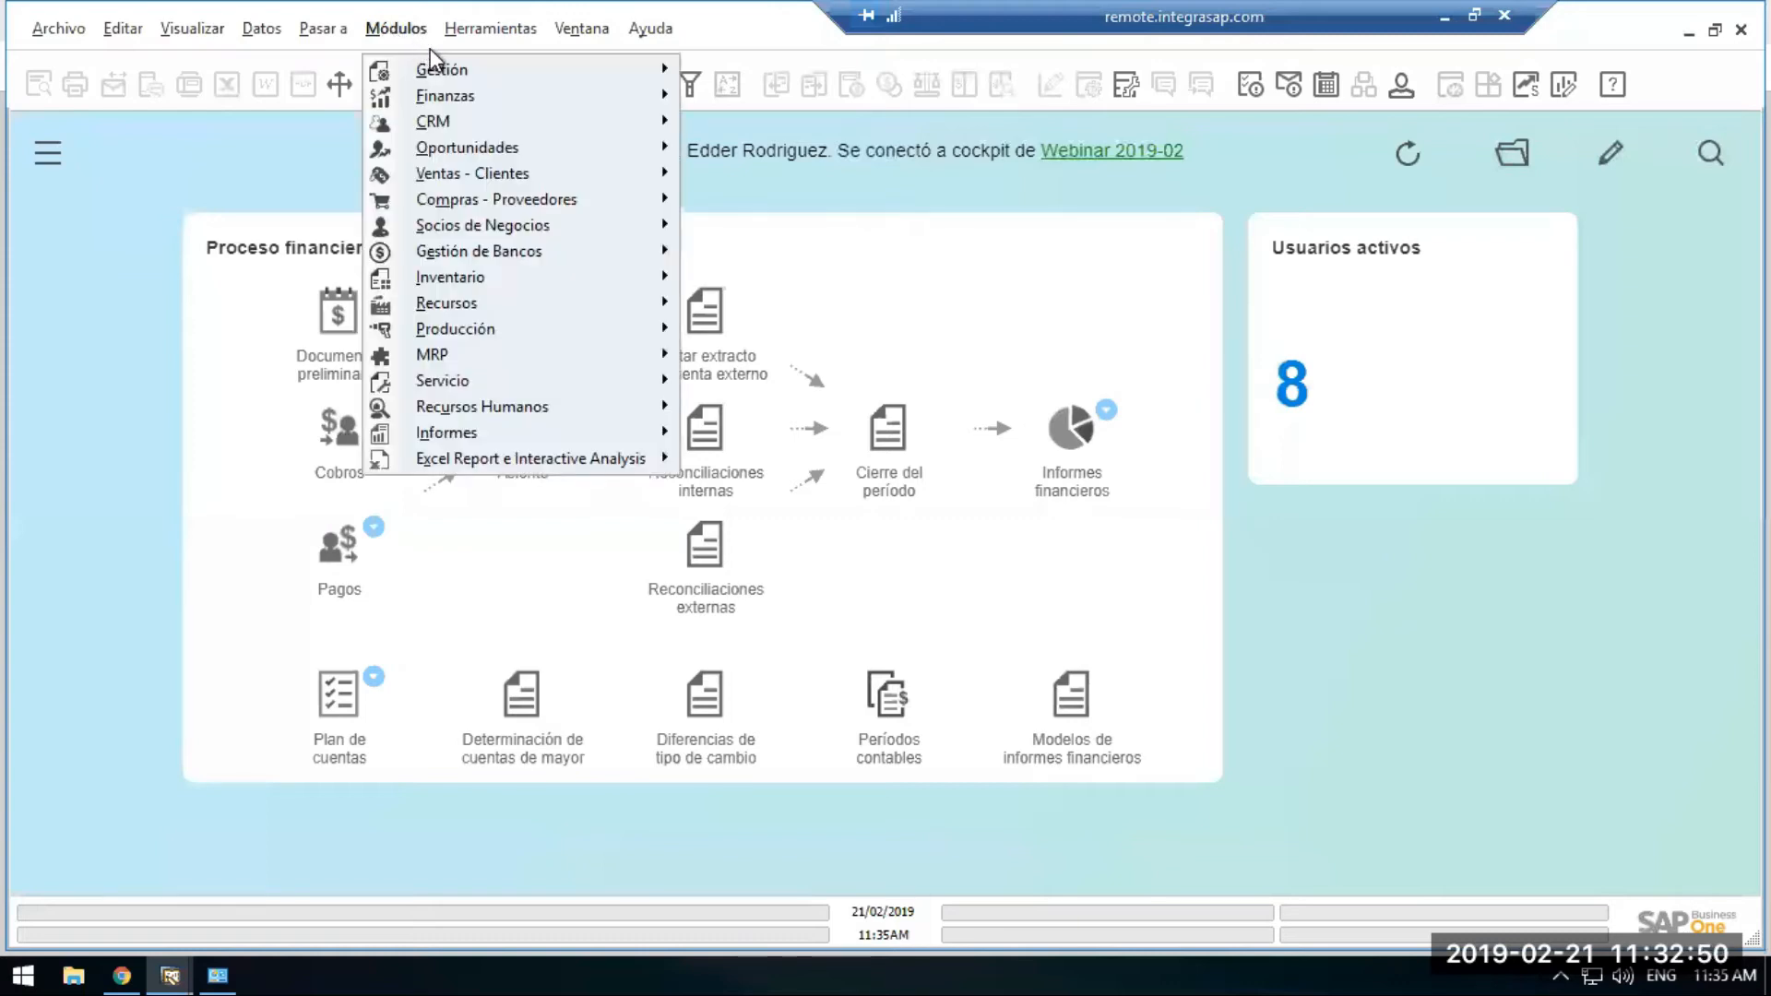
mouse_move(443, 69)
mouse_move(852, 151)
mouse_move(1061, 148)
click(1226, 245)
key(Tab)
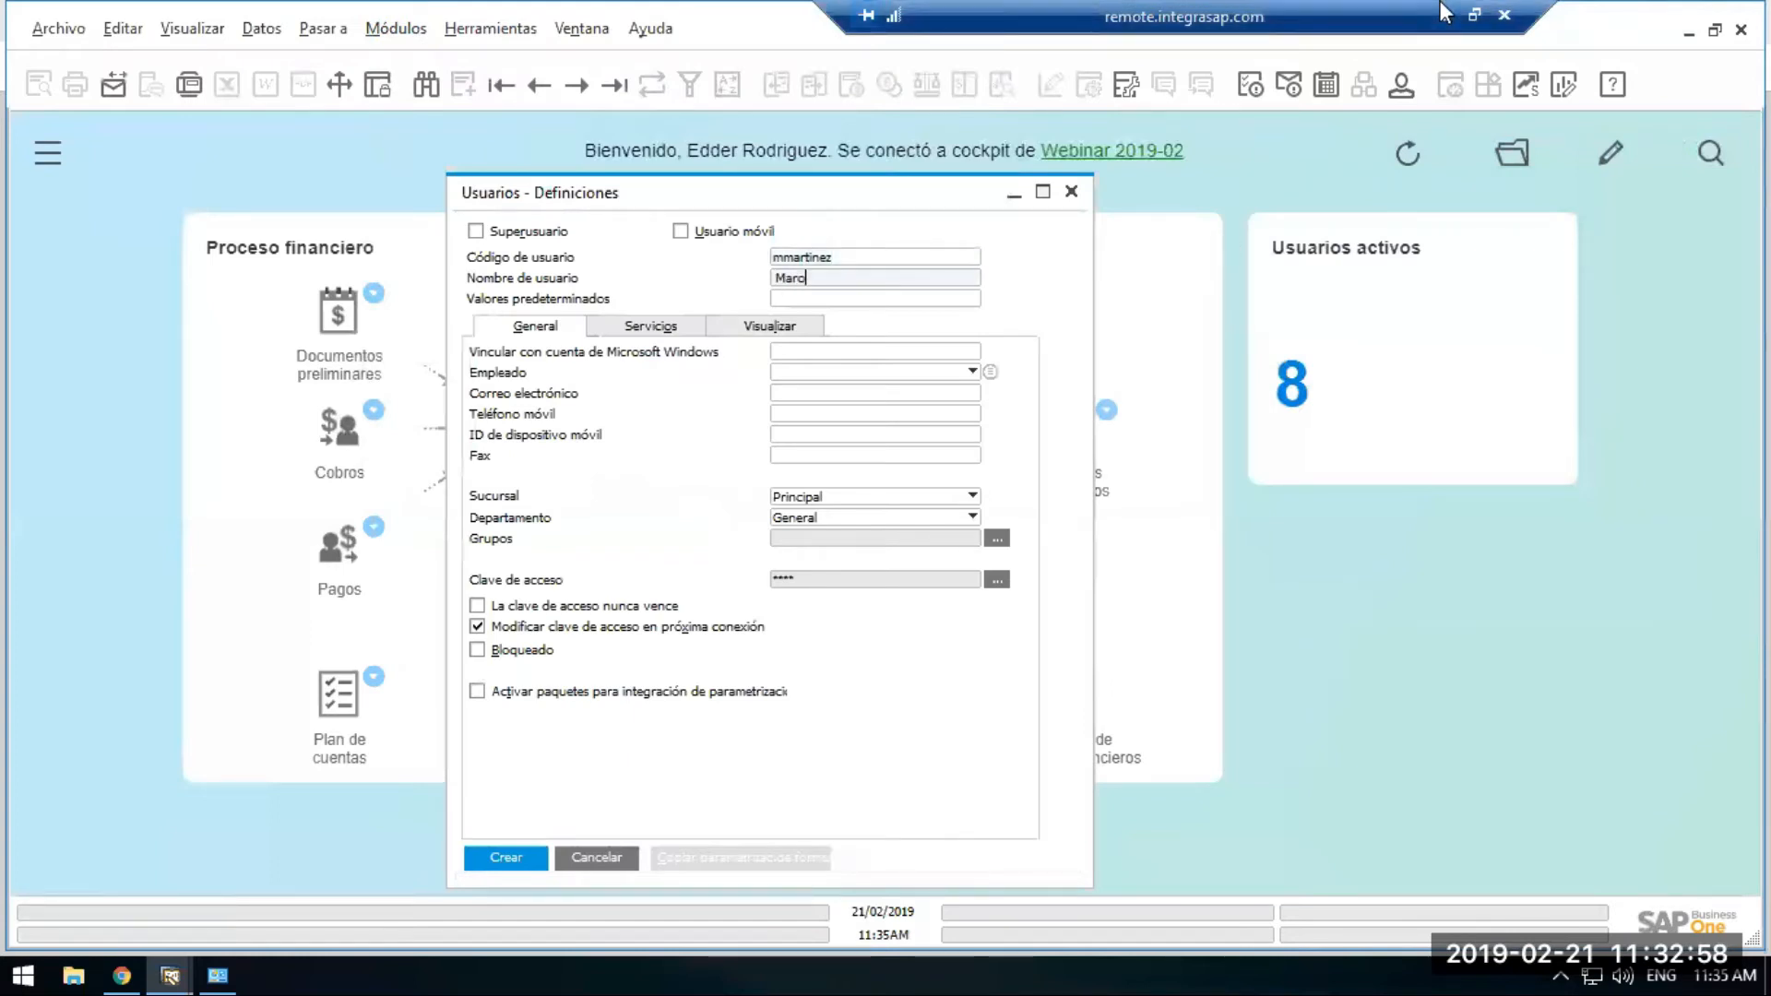
Check the slide listing users to create, then complete the user's full name.
click(1445, 16)
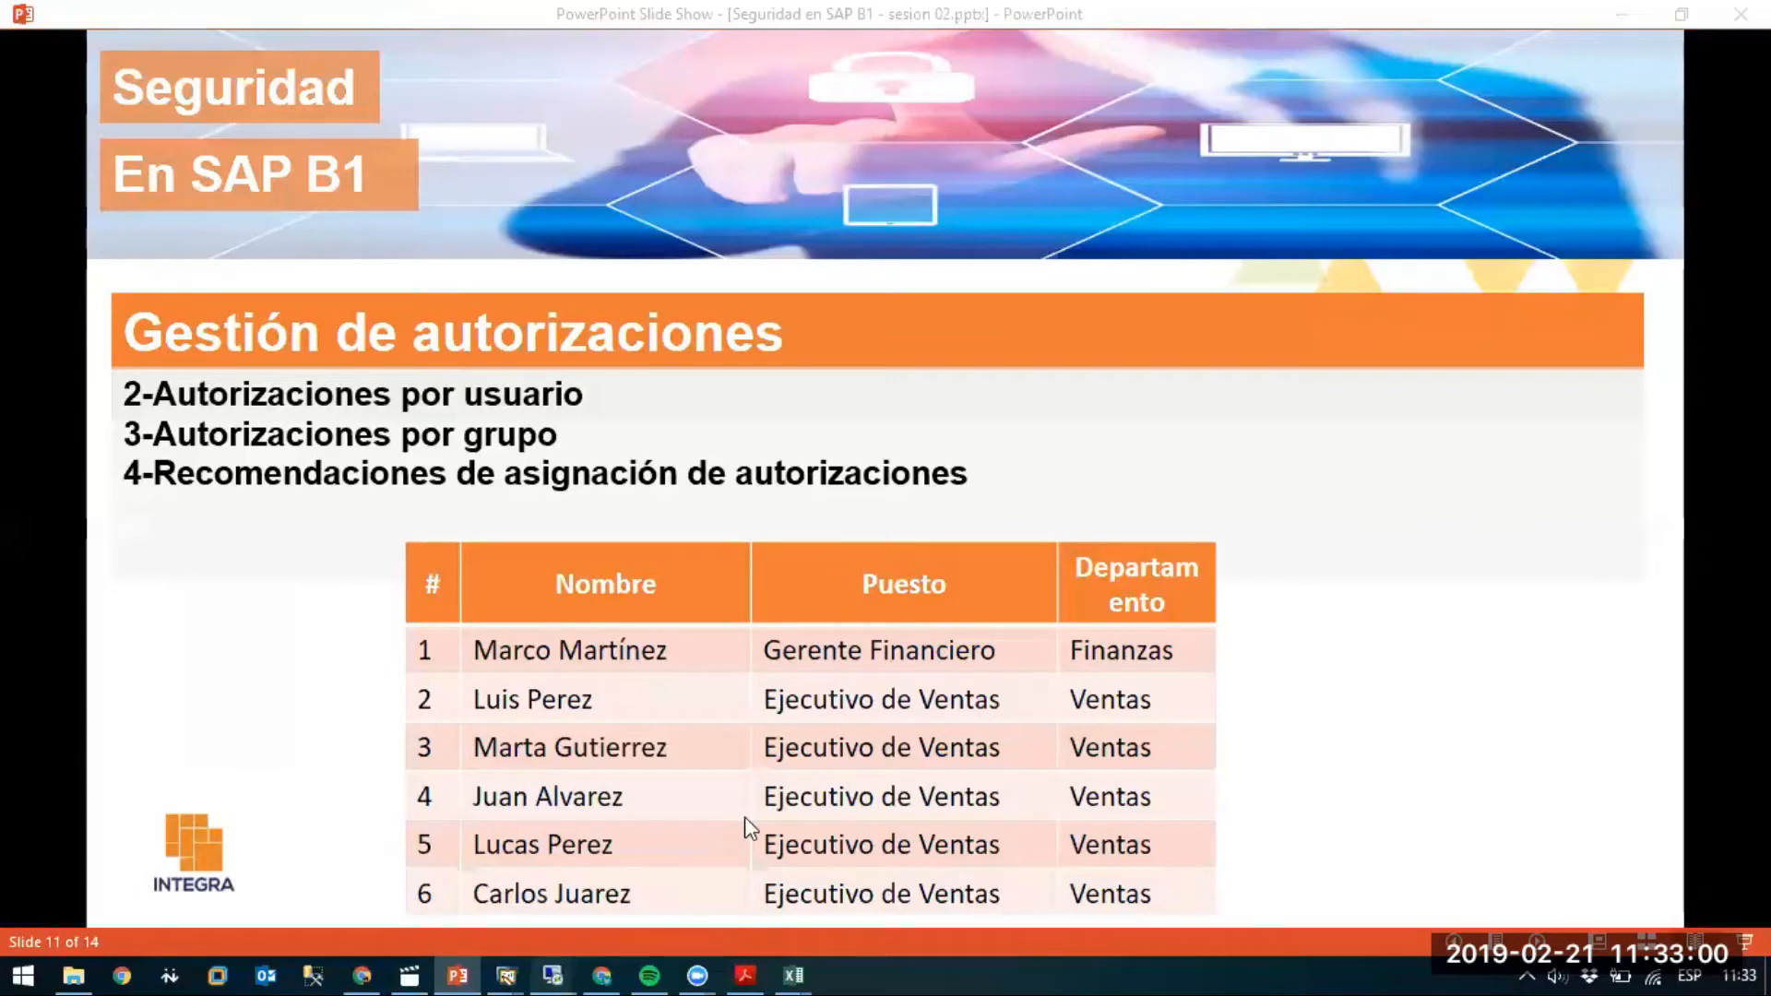
mouse_move(549, 964)
click(294, 872)
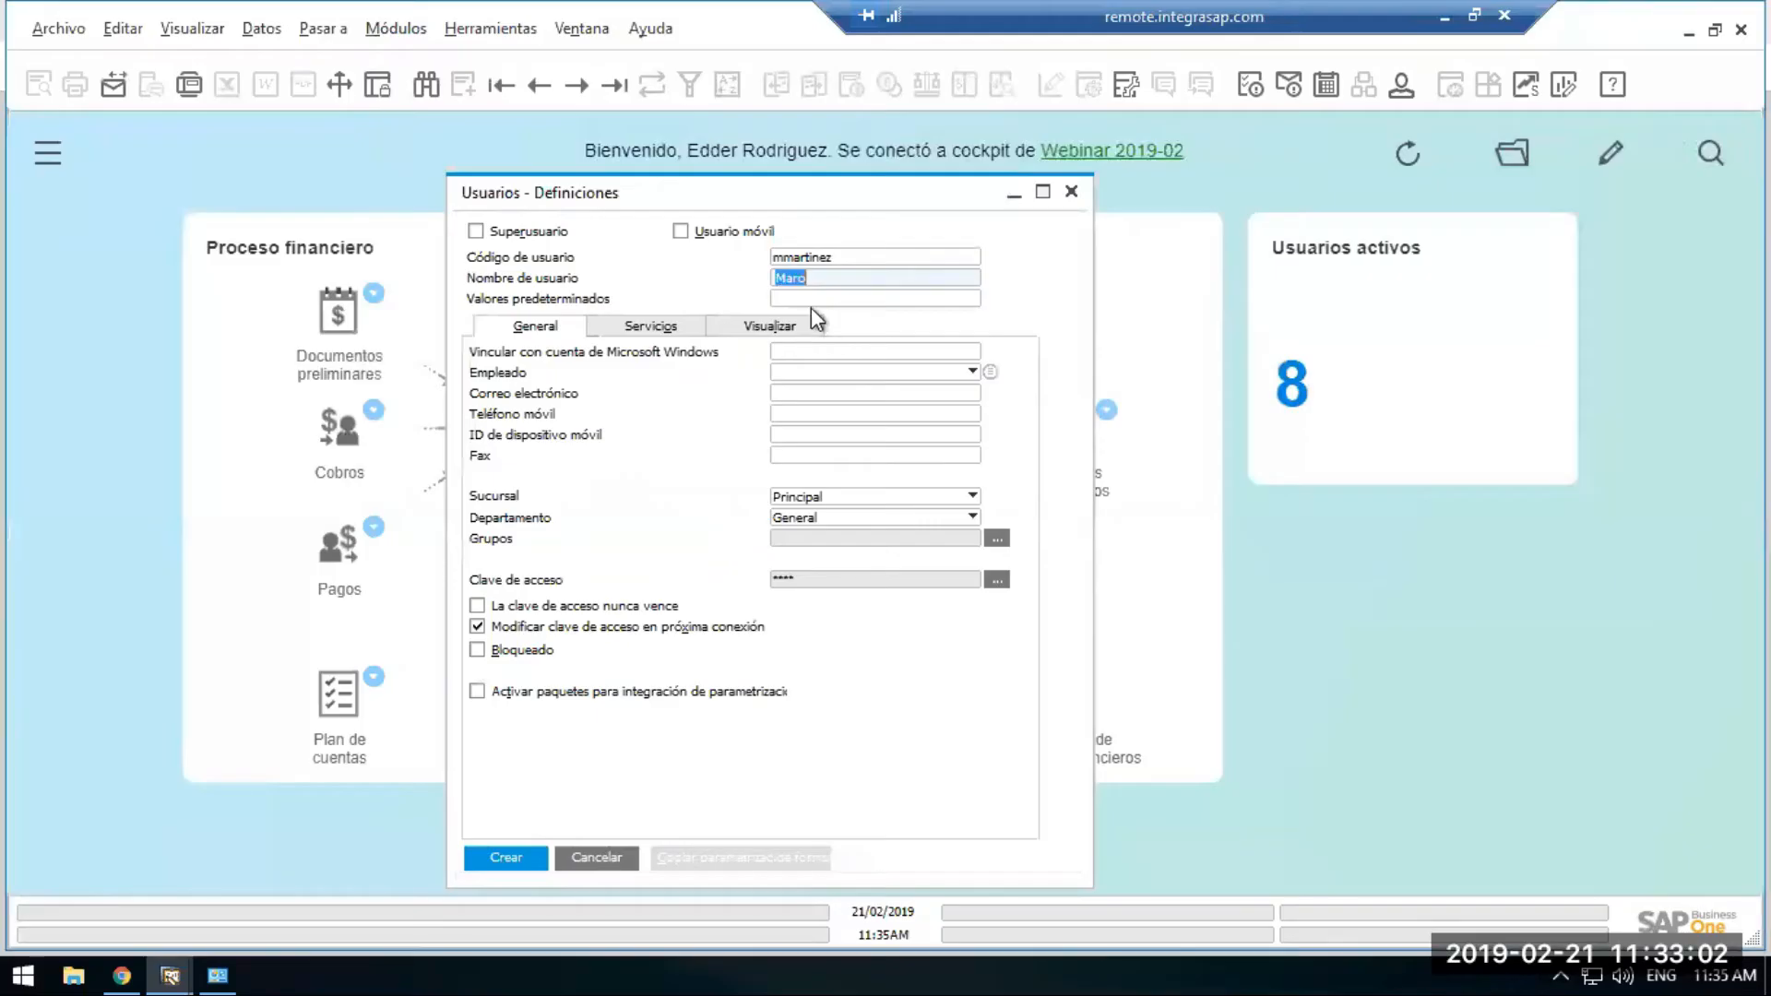
click(835, 286)
click(843, 298)
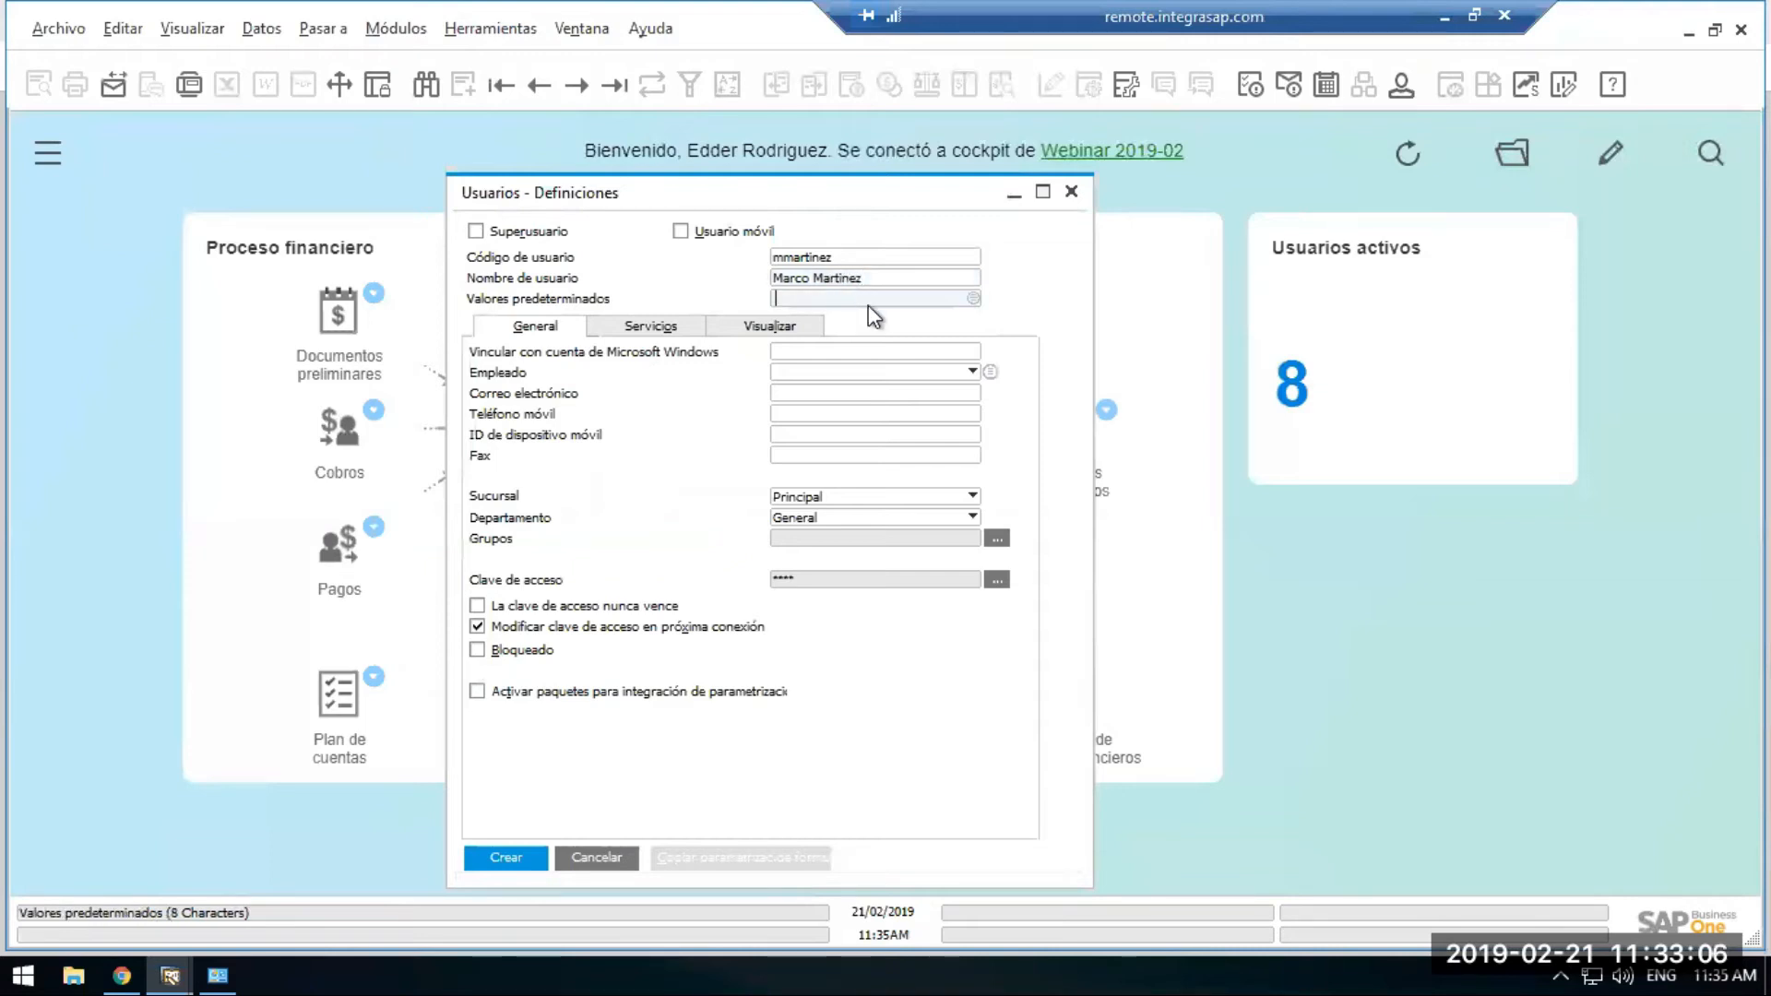
Tick 'nunca vence', set the user's password, create the user and close the form.
click(477, 606)
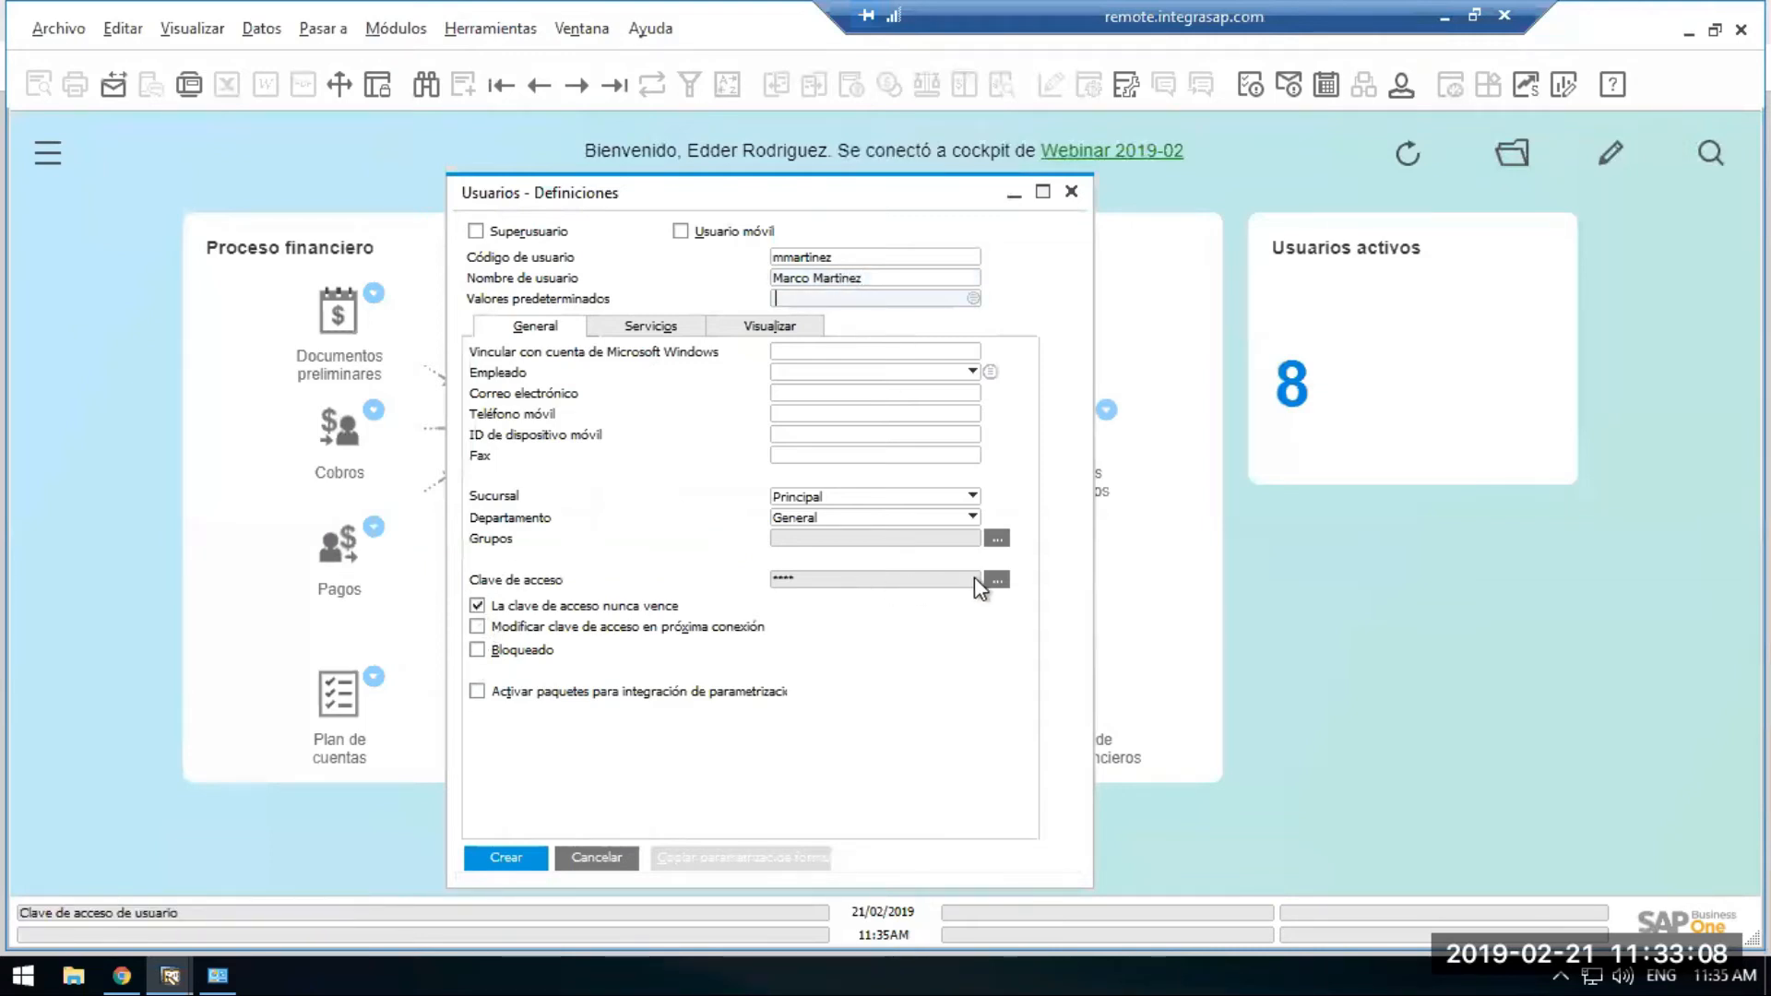
text(1234)
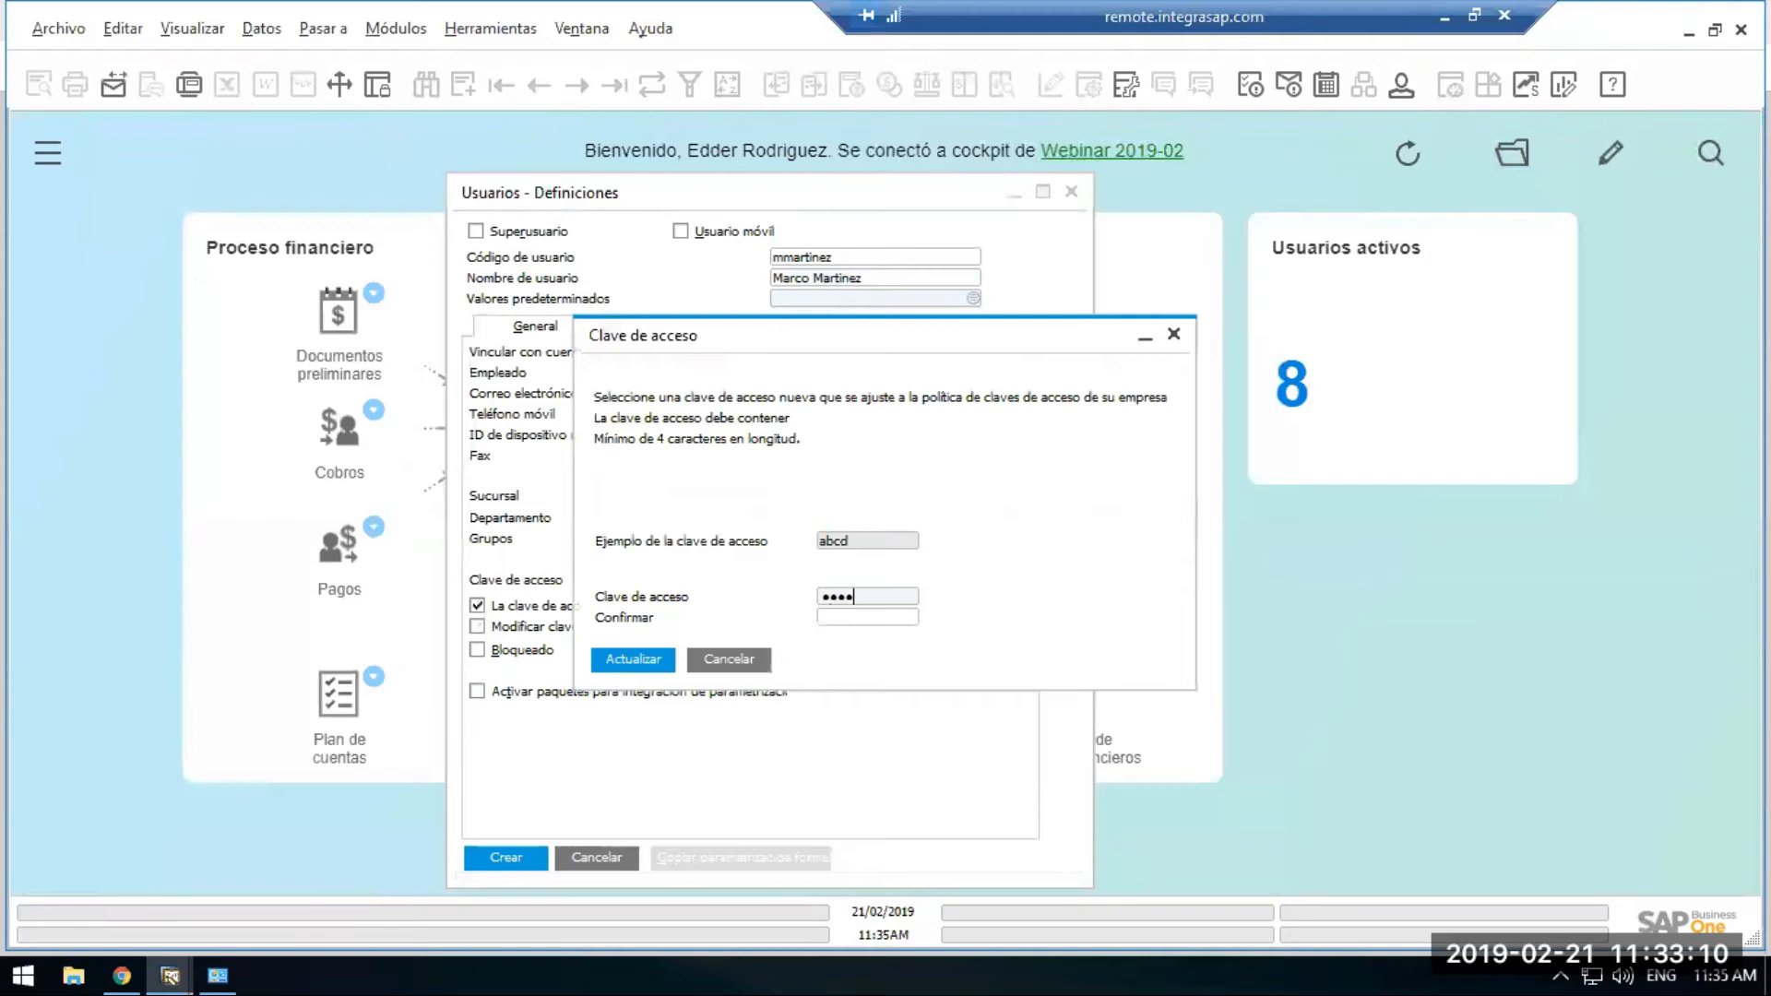
key(Tab)
text(1234567)
key(Return)
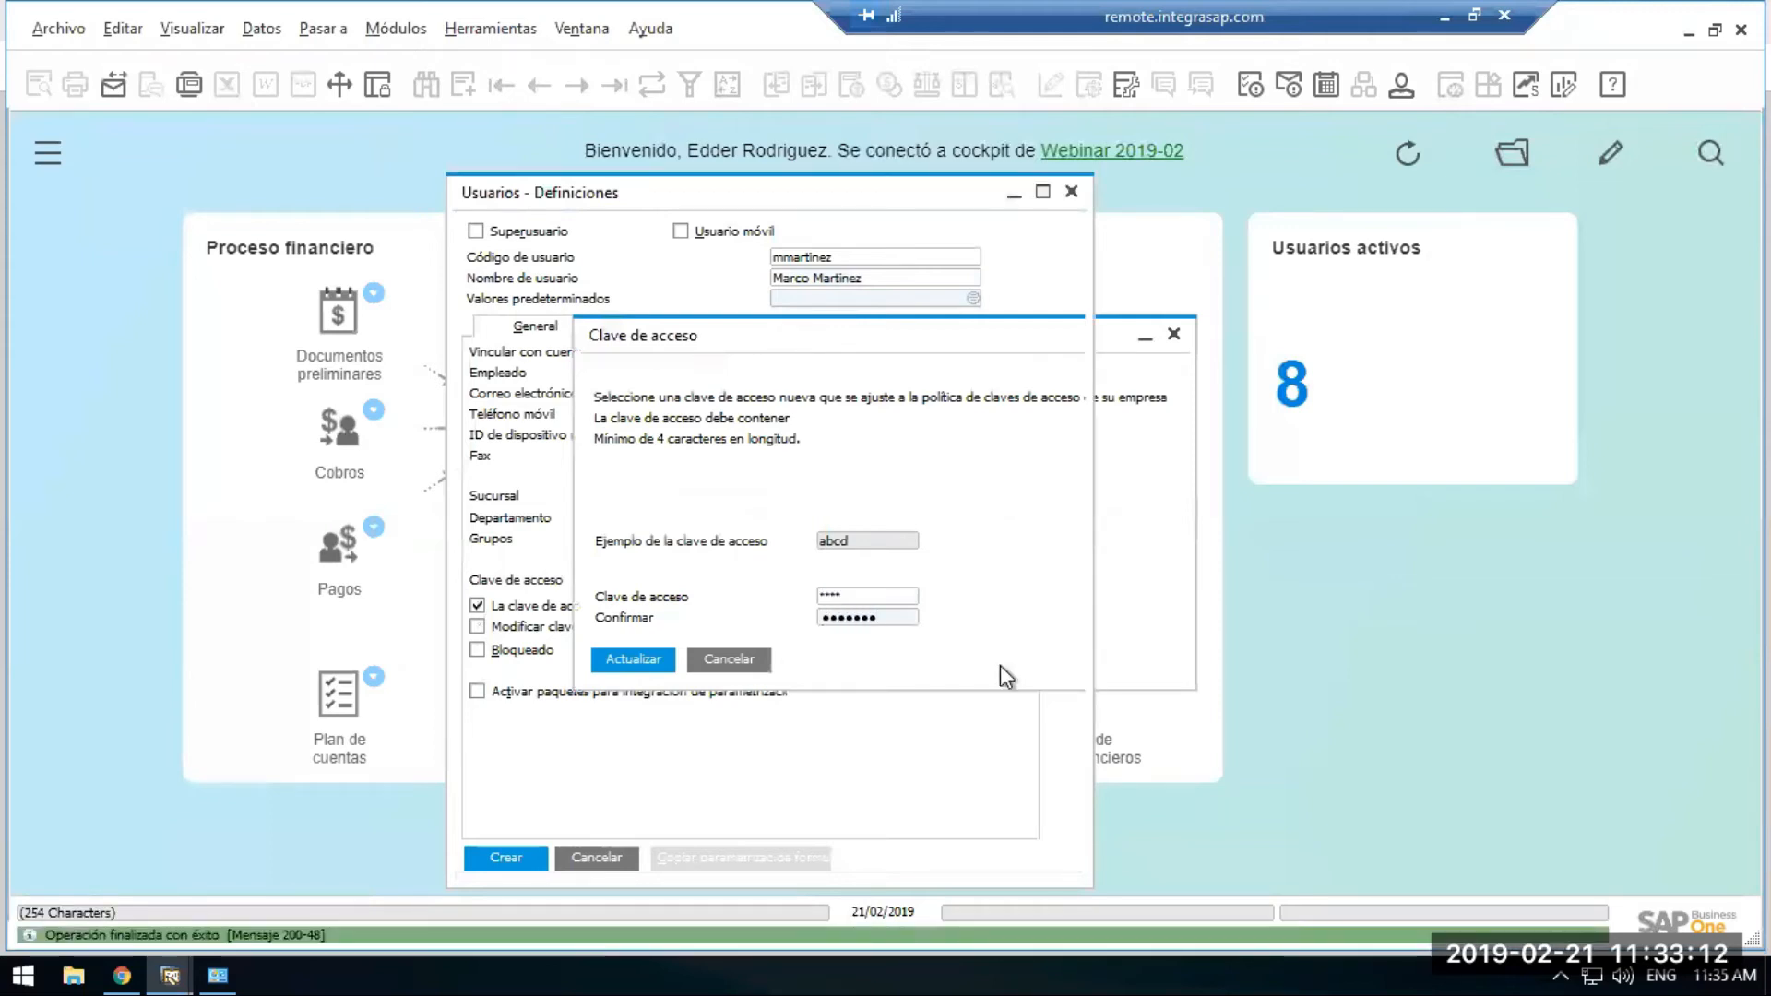
click(506, 854)
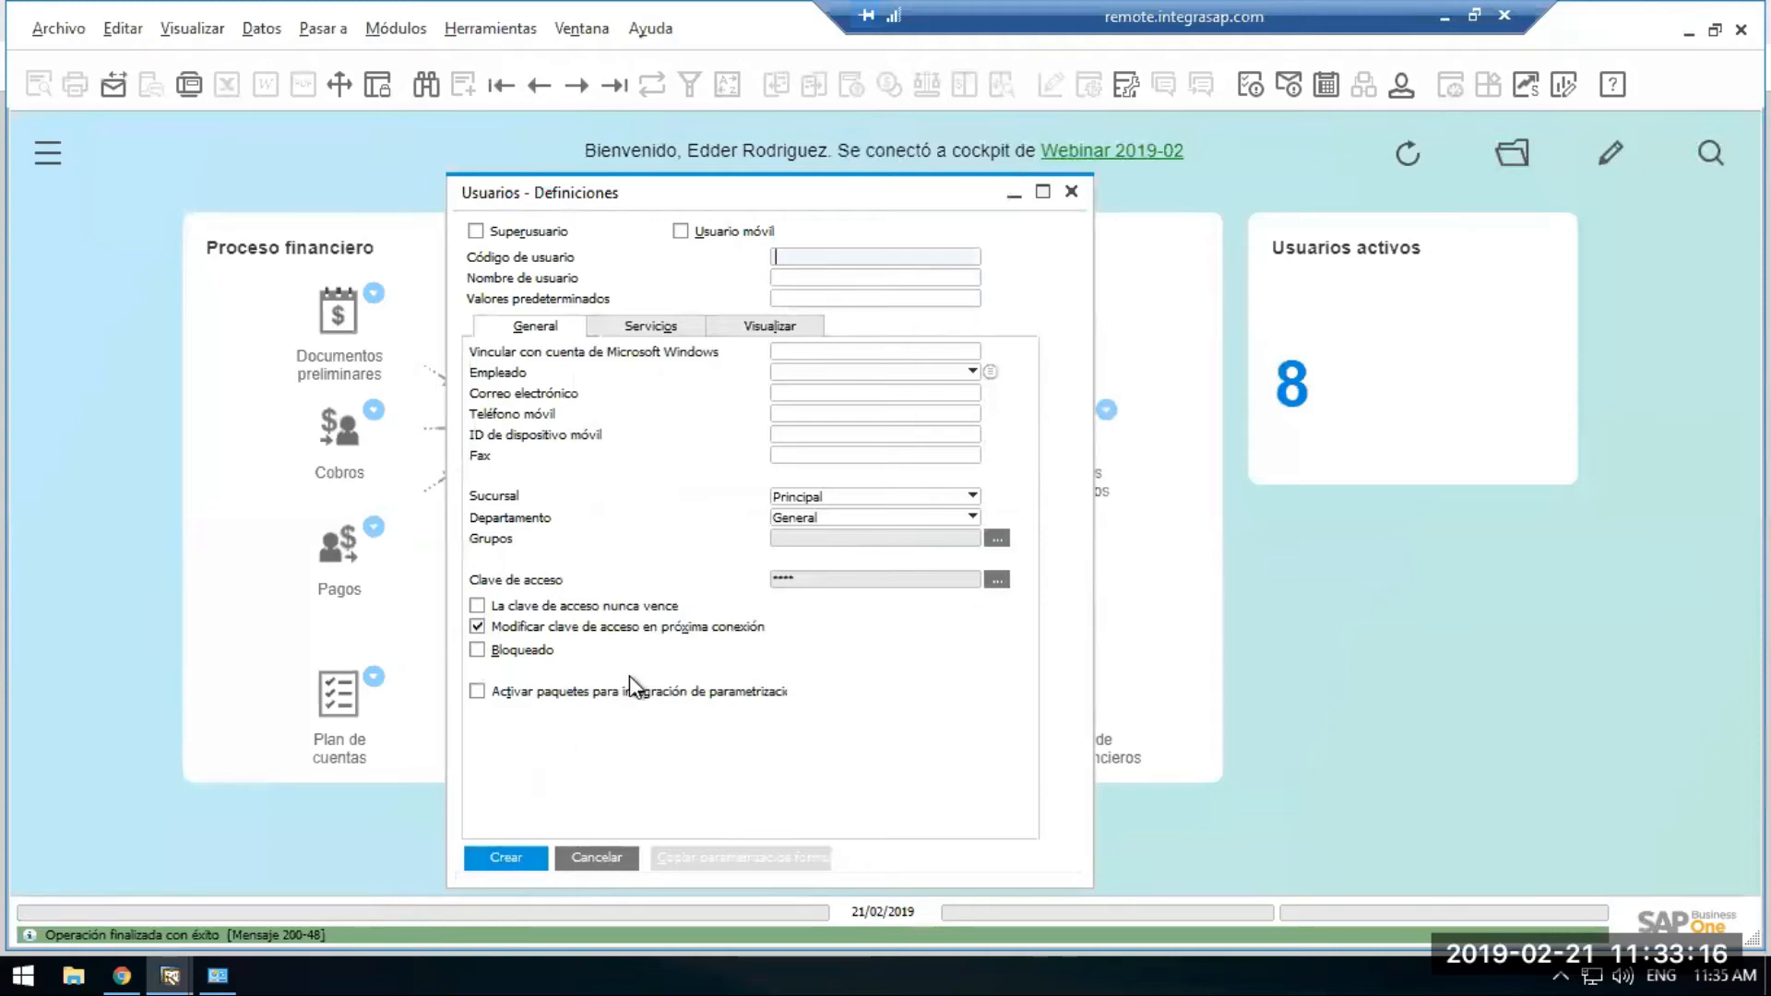
click(1070, 192)
In Gestión autorización, tick Limited Financials, SAP AddOns and B1i for the new user and save.
key(alt+m)
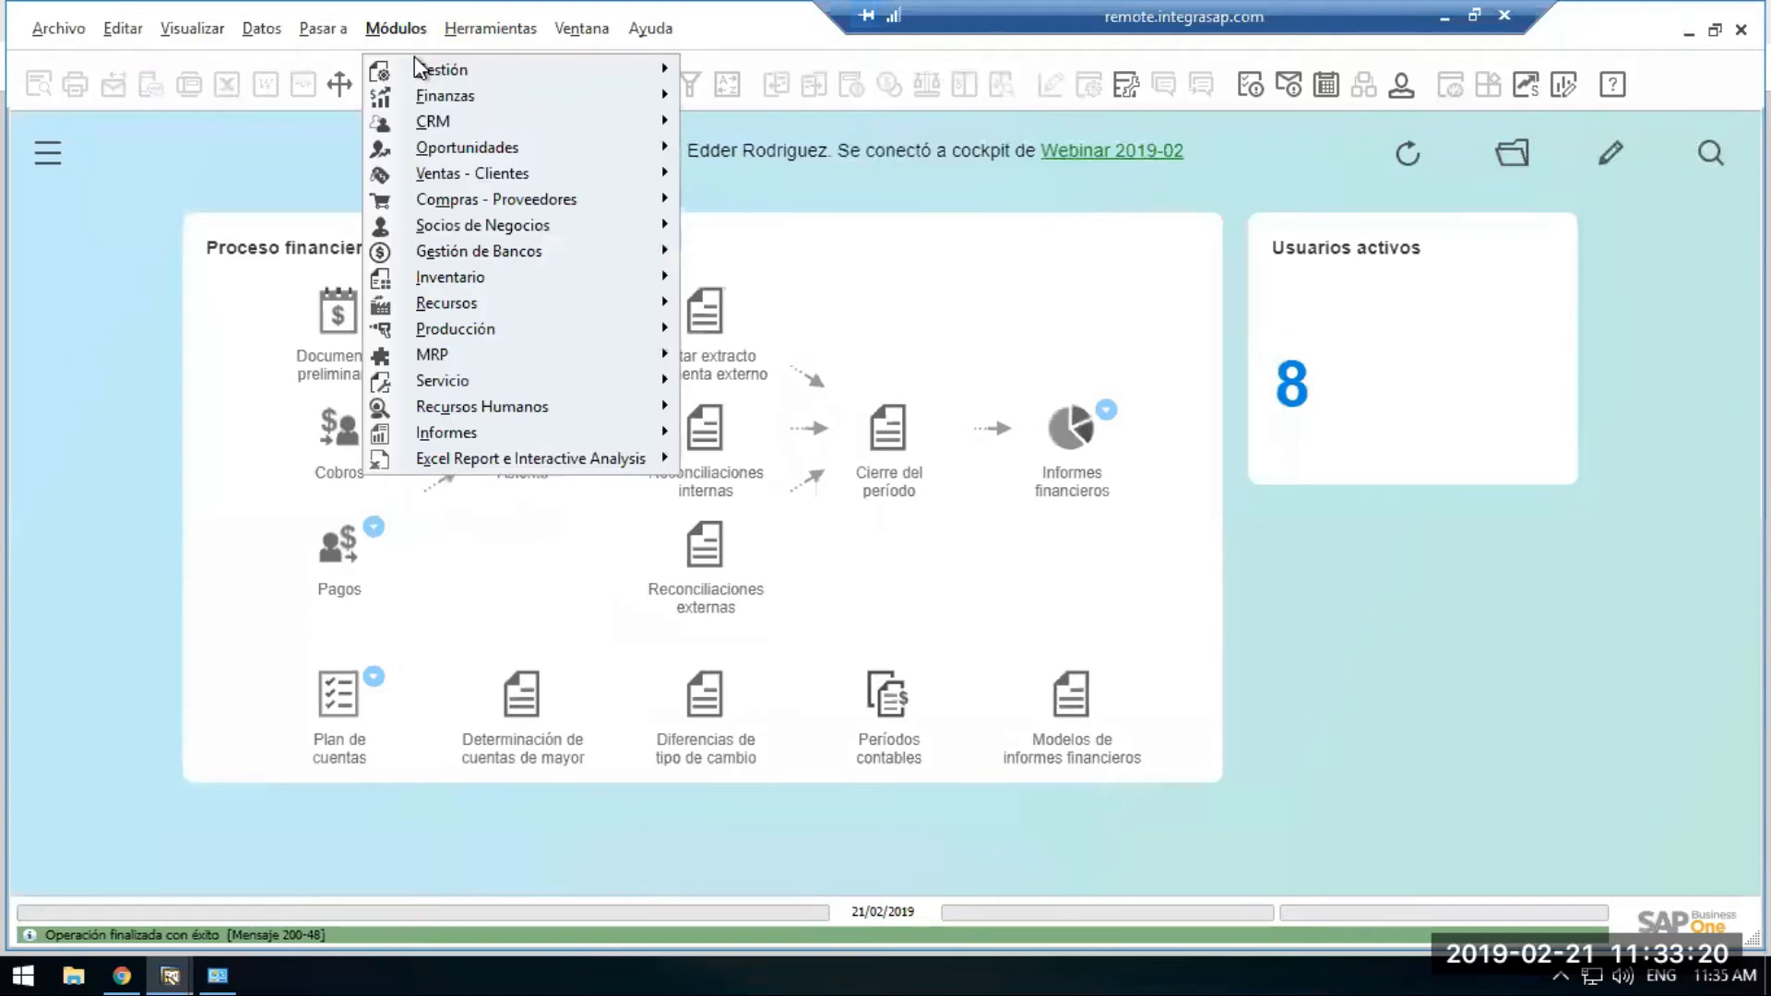
mouse_move(417, 69)
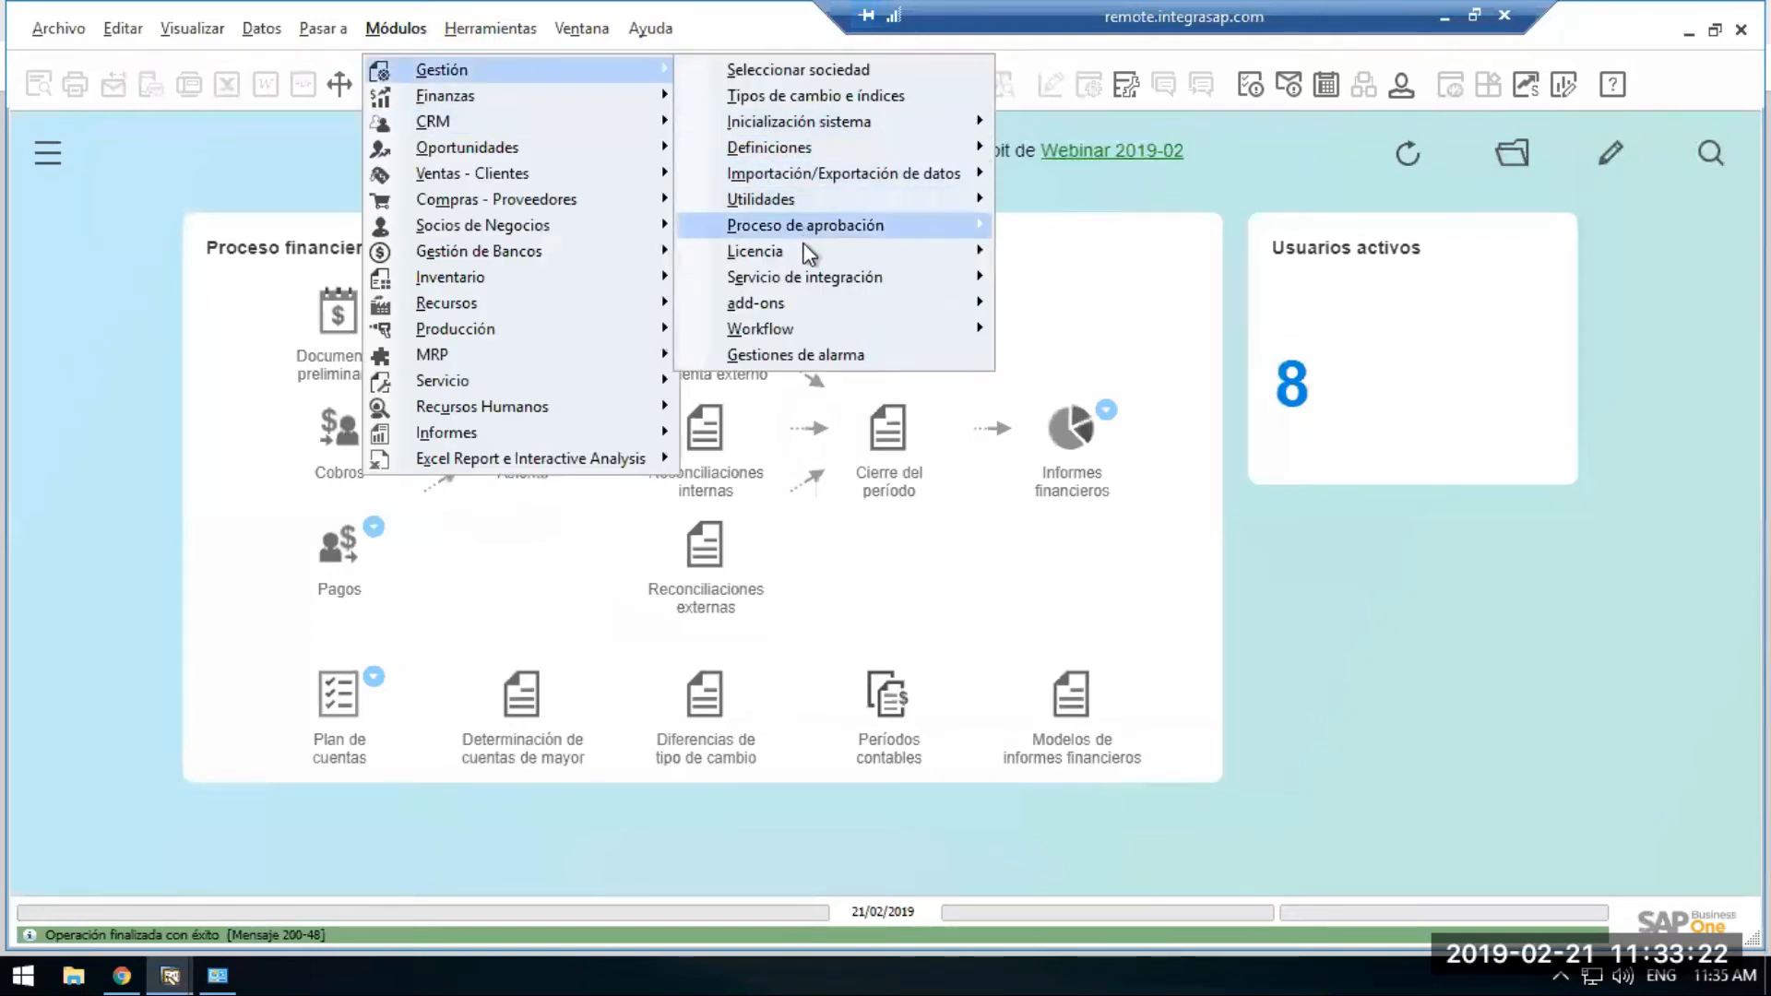
mouse_move(964, 251)
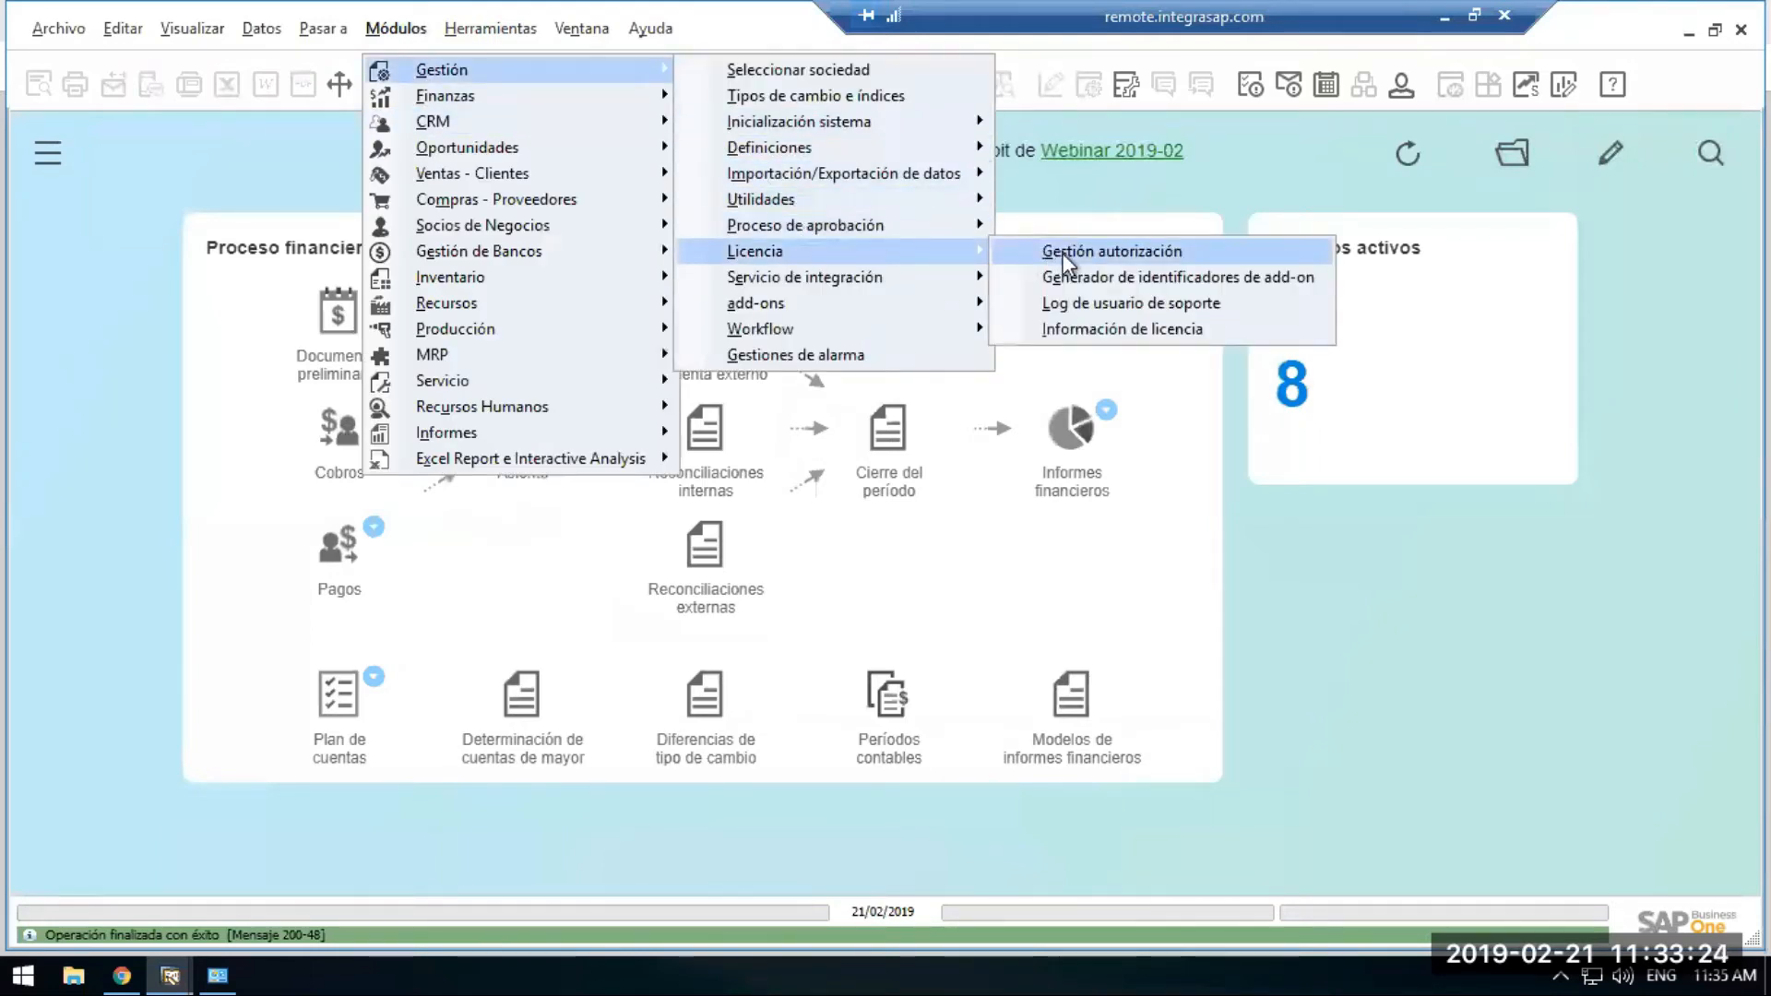
click(1062, 253)
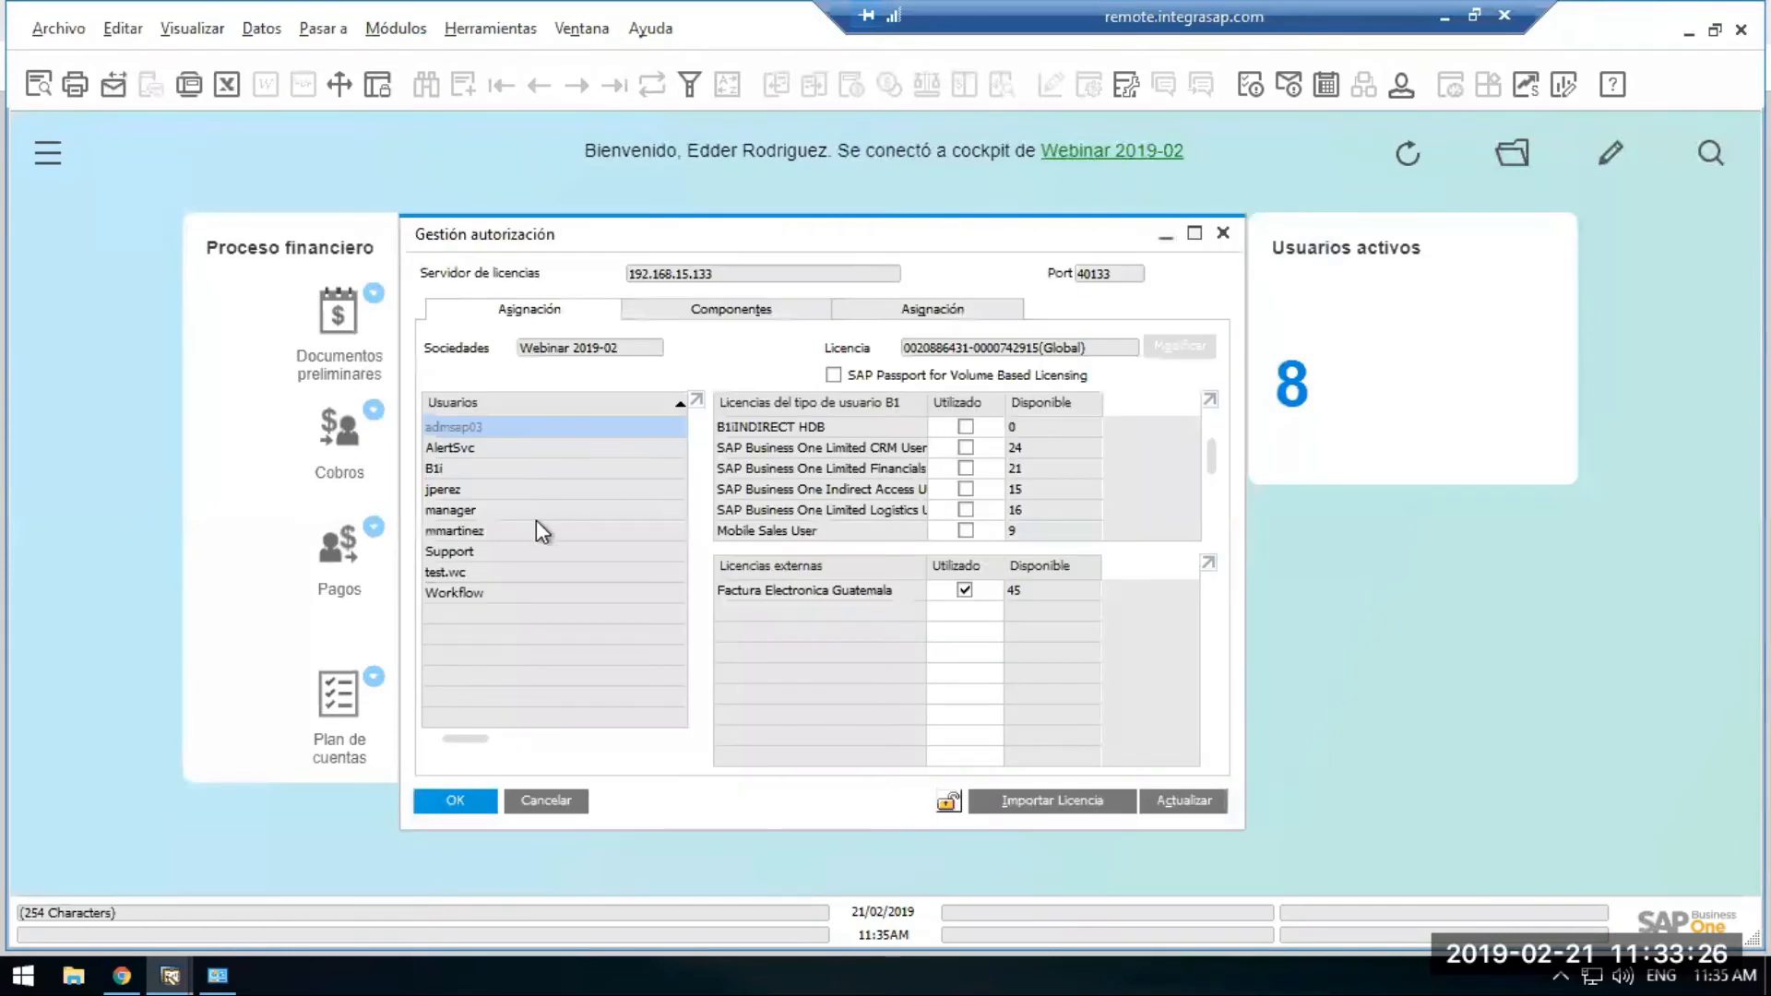
click(616, 531)
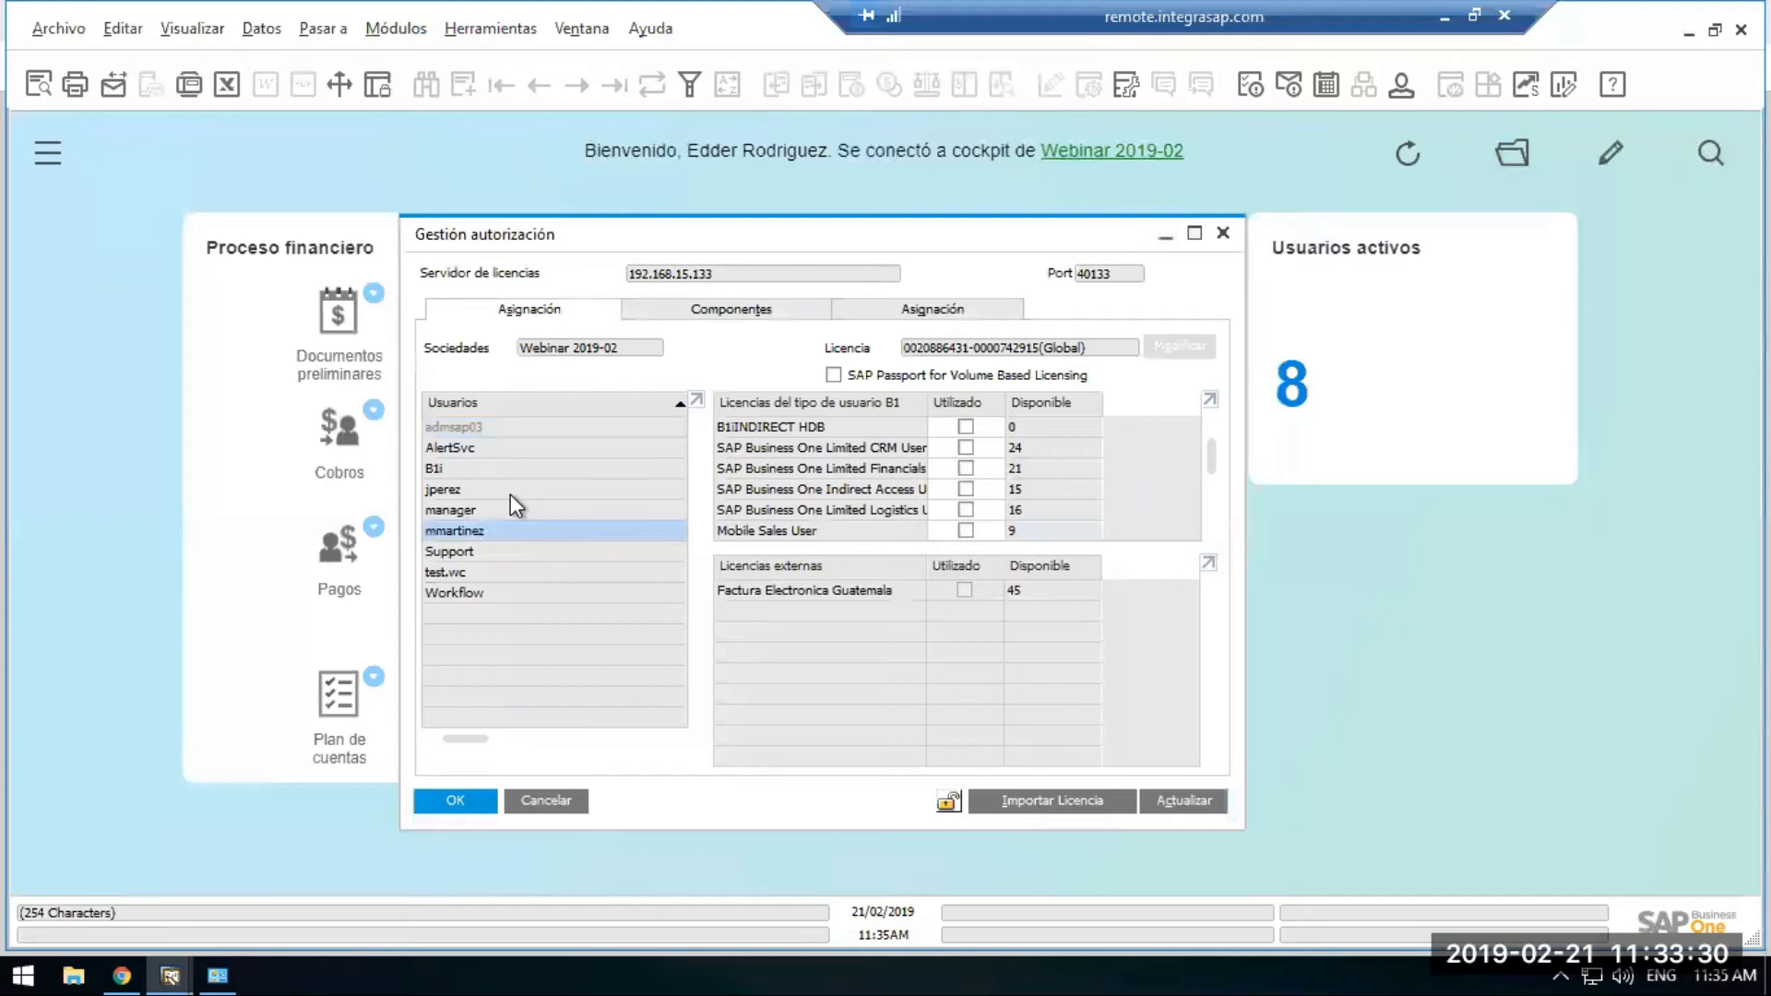
click(964, 469)
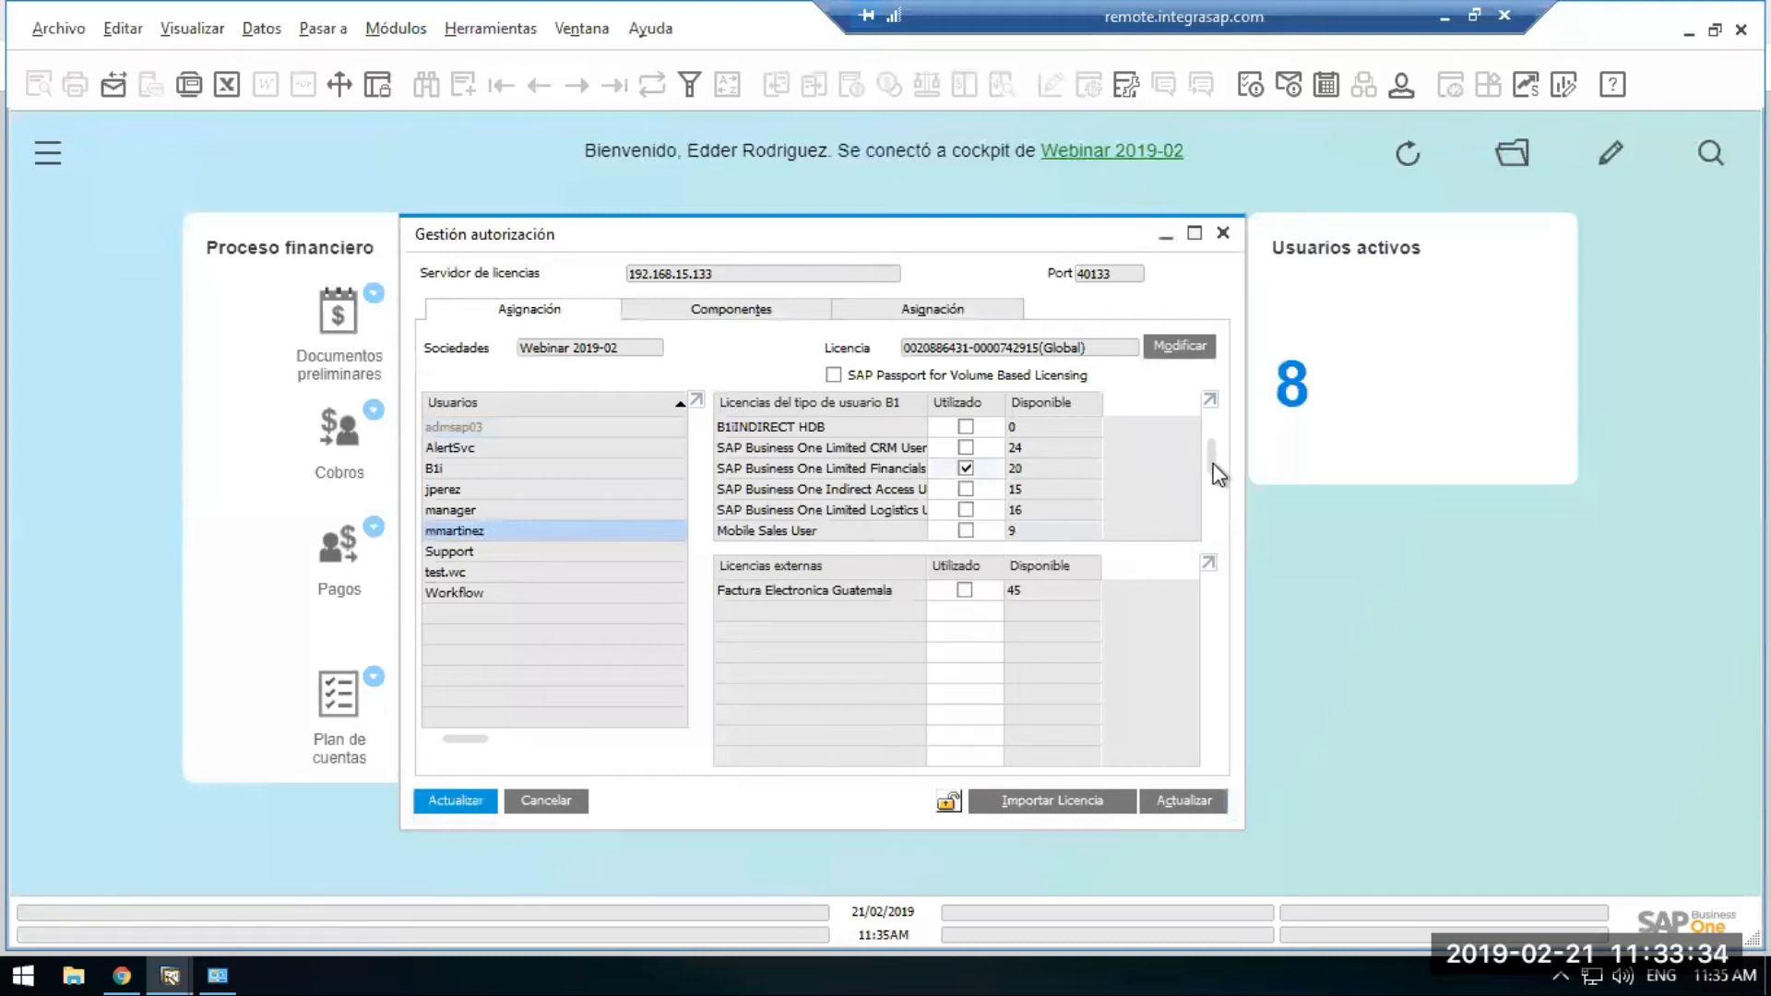
drag(1211, 458, 1208, 507)
click(965, 450)
click(964, 488)
click(452, 796)
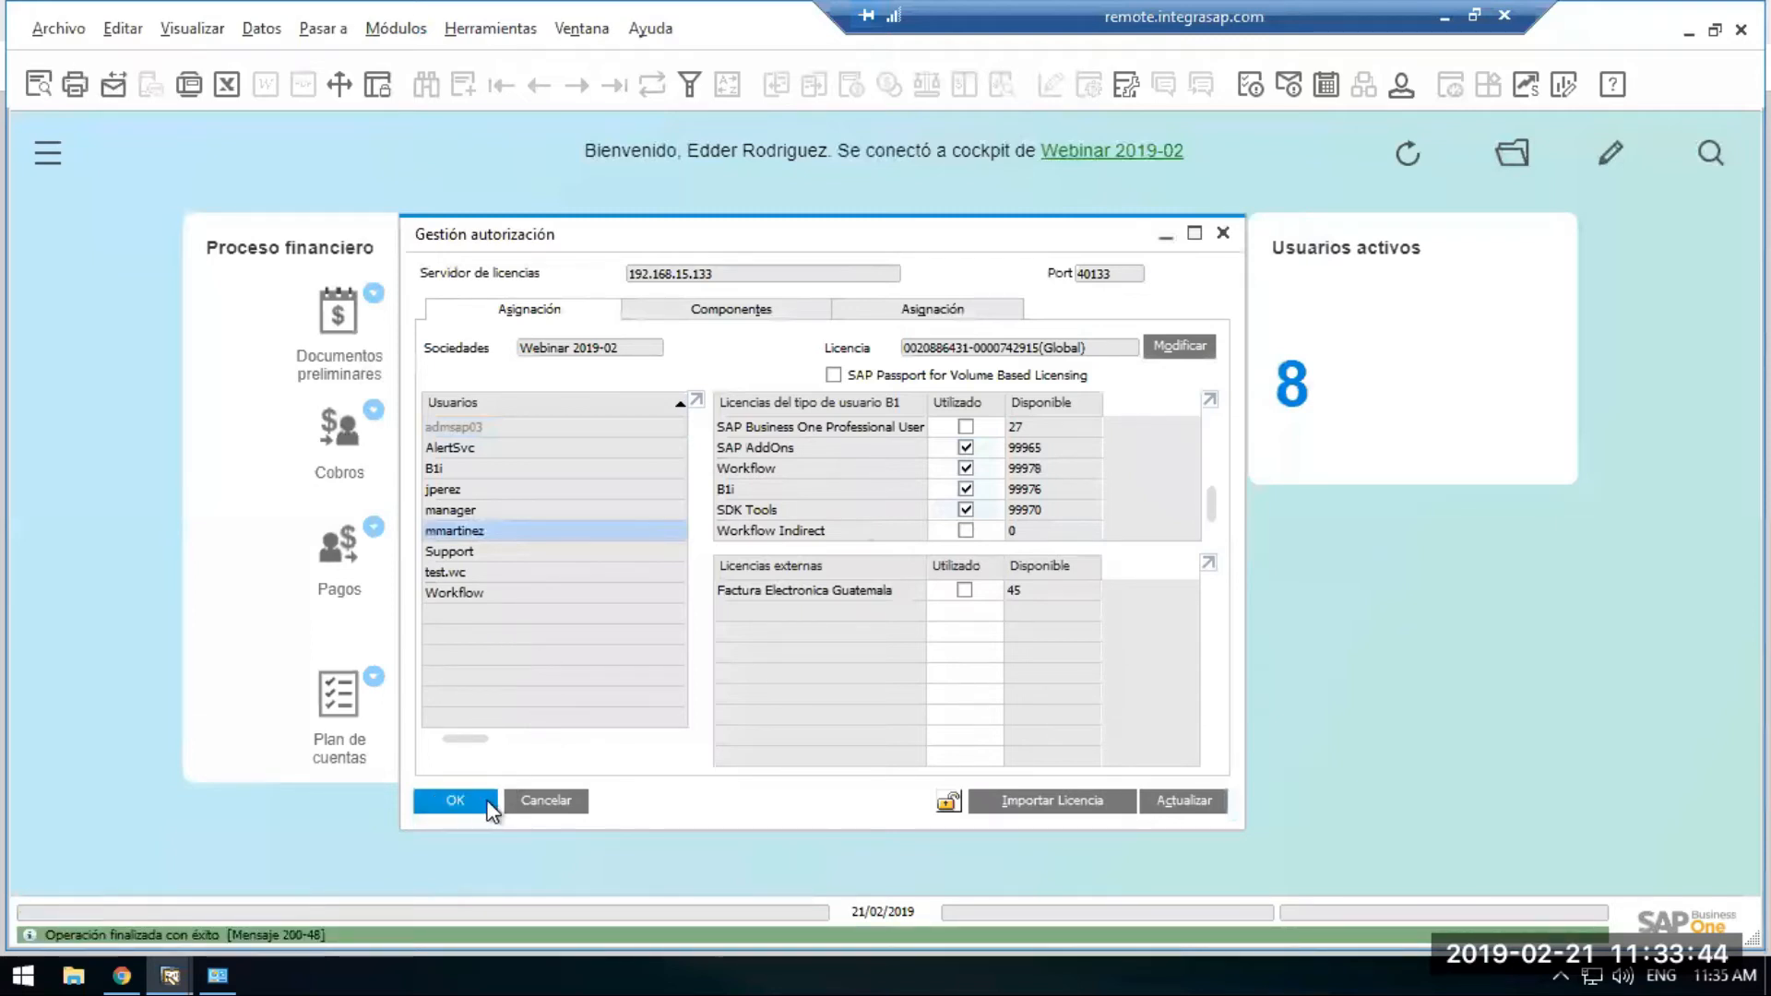
click(455, 800)
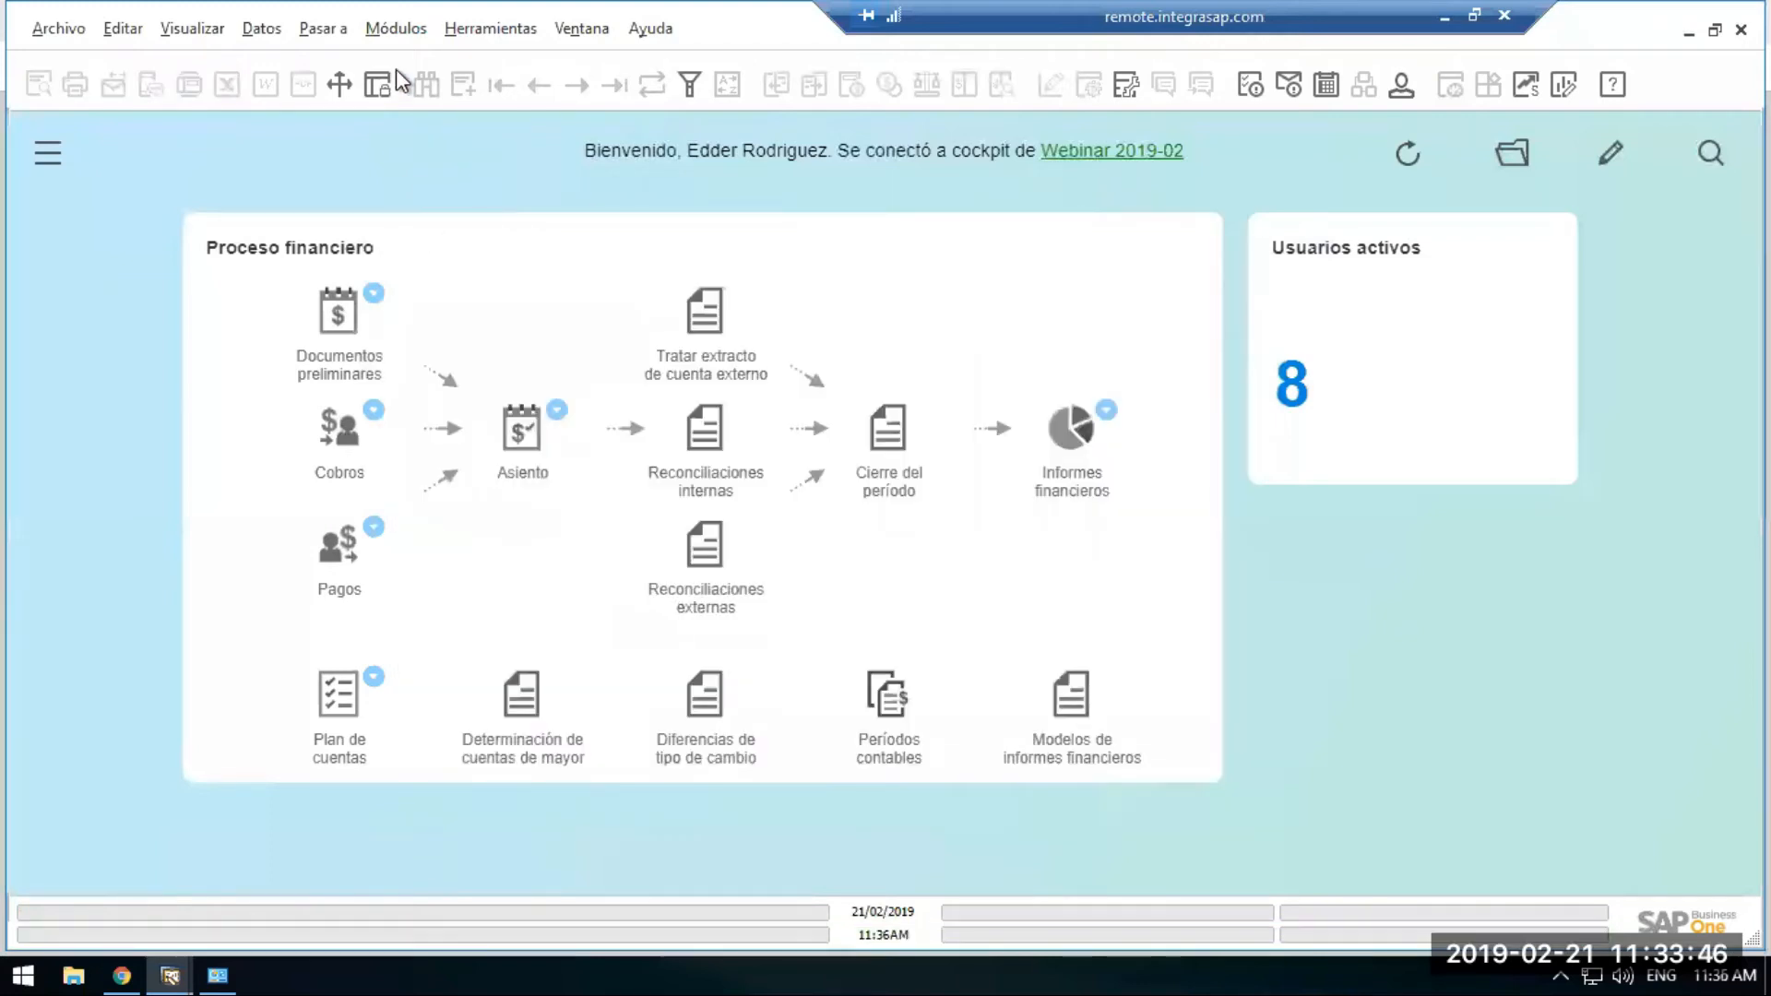
Open Autorizaciones generales on the Usuarios tab for the new user and expand the tree.
click(396, 28)
mouse_move(407, 67)
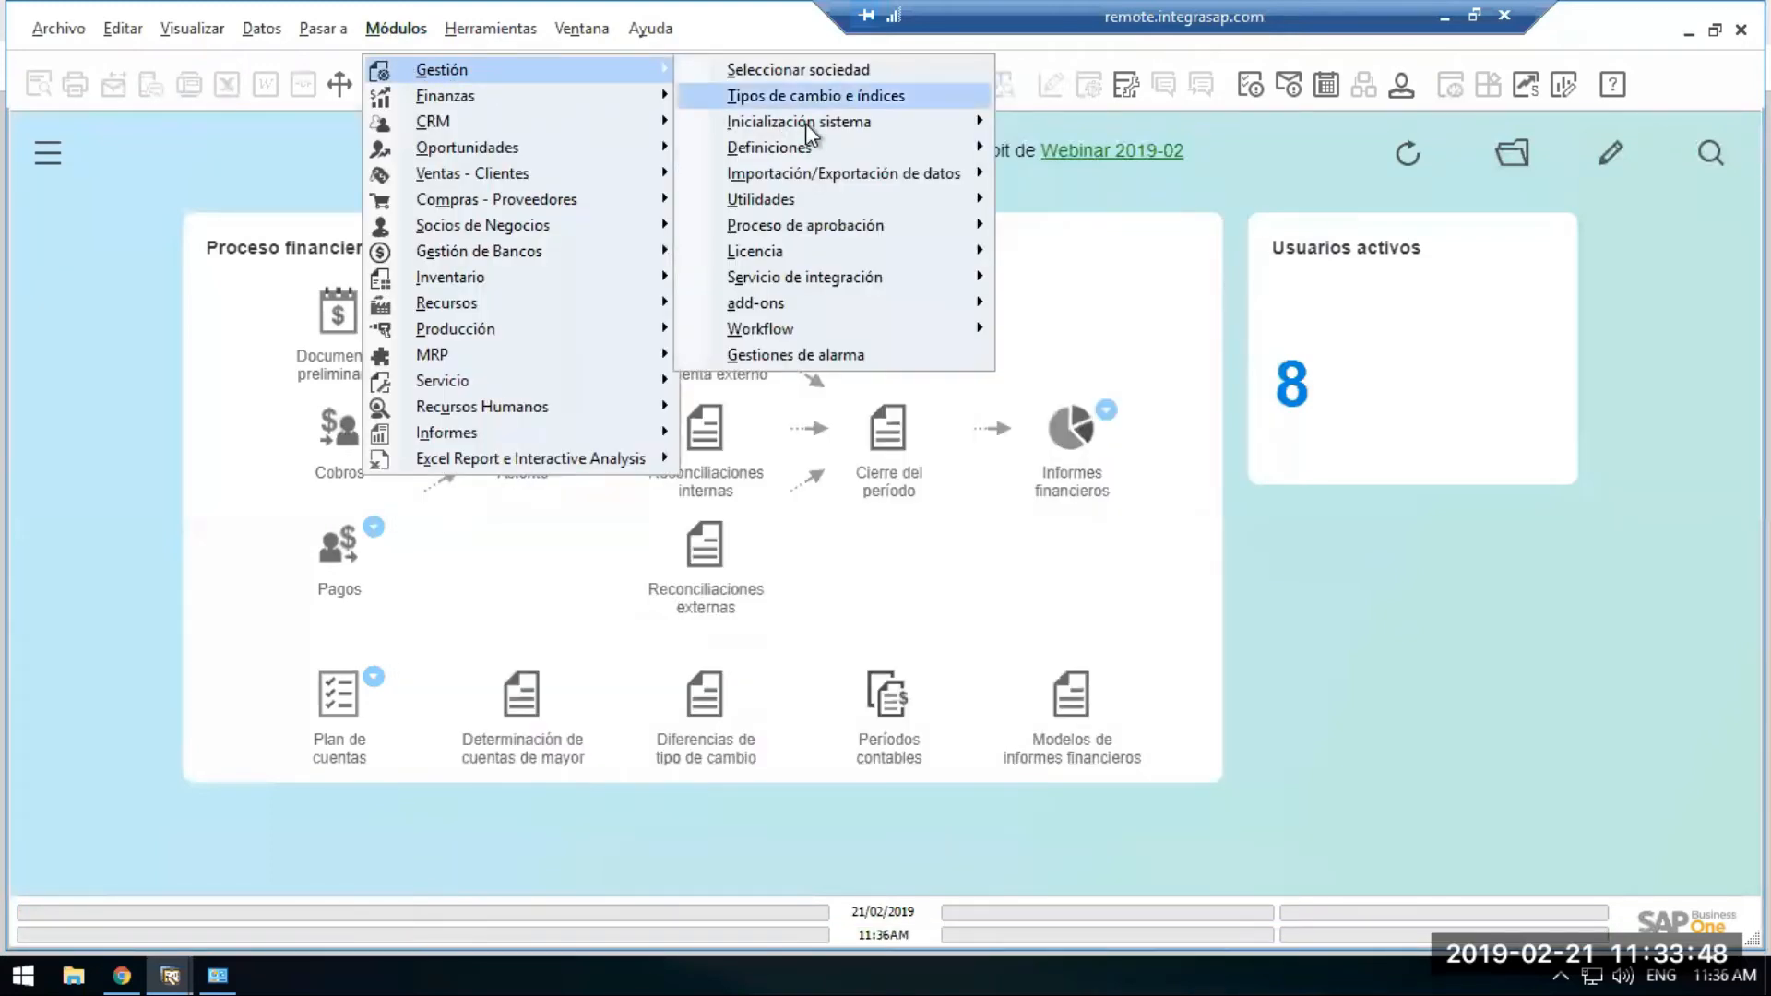
mouse_move(822, 123)
mouse_move(1127, 201)
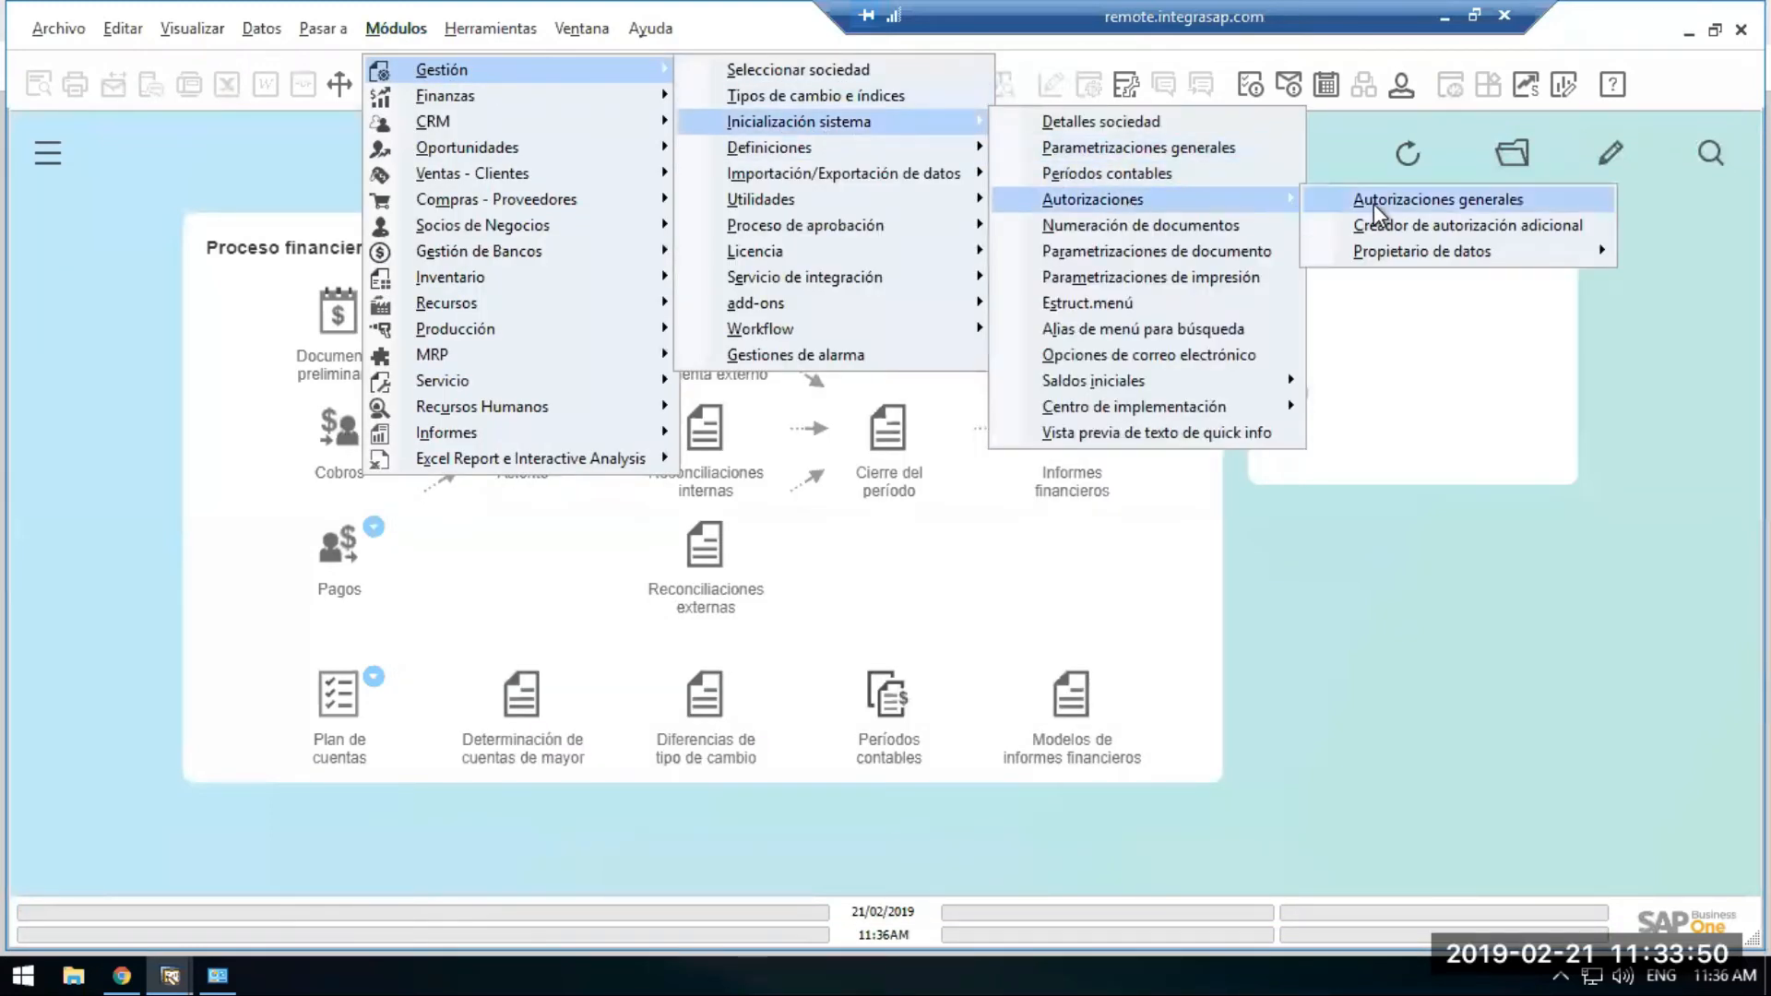
click(1374, 201)
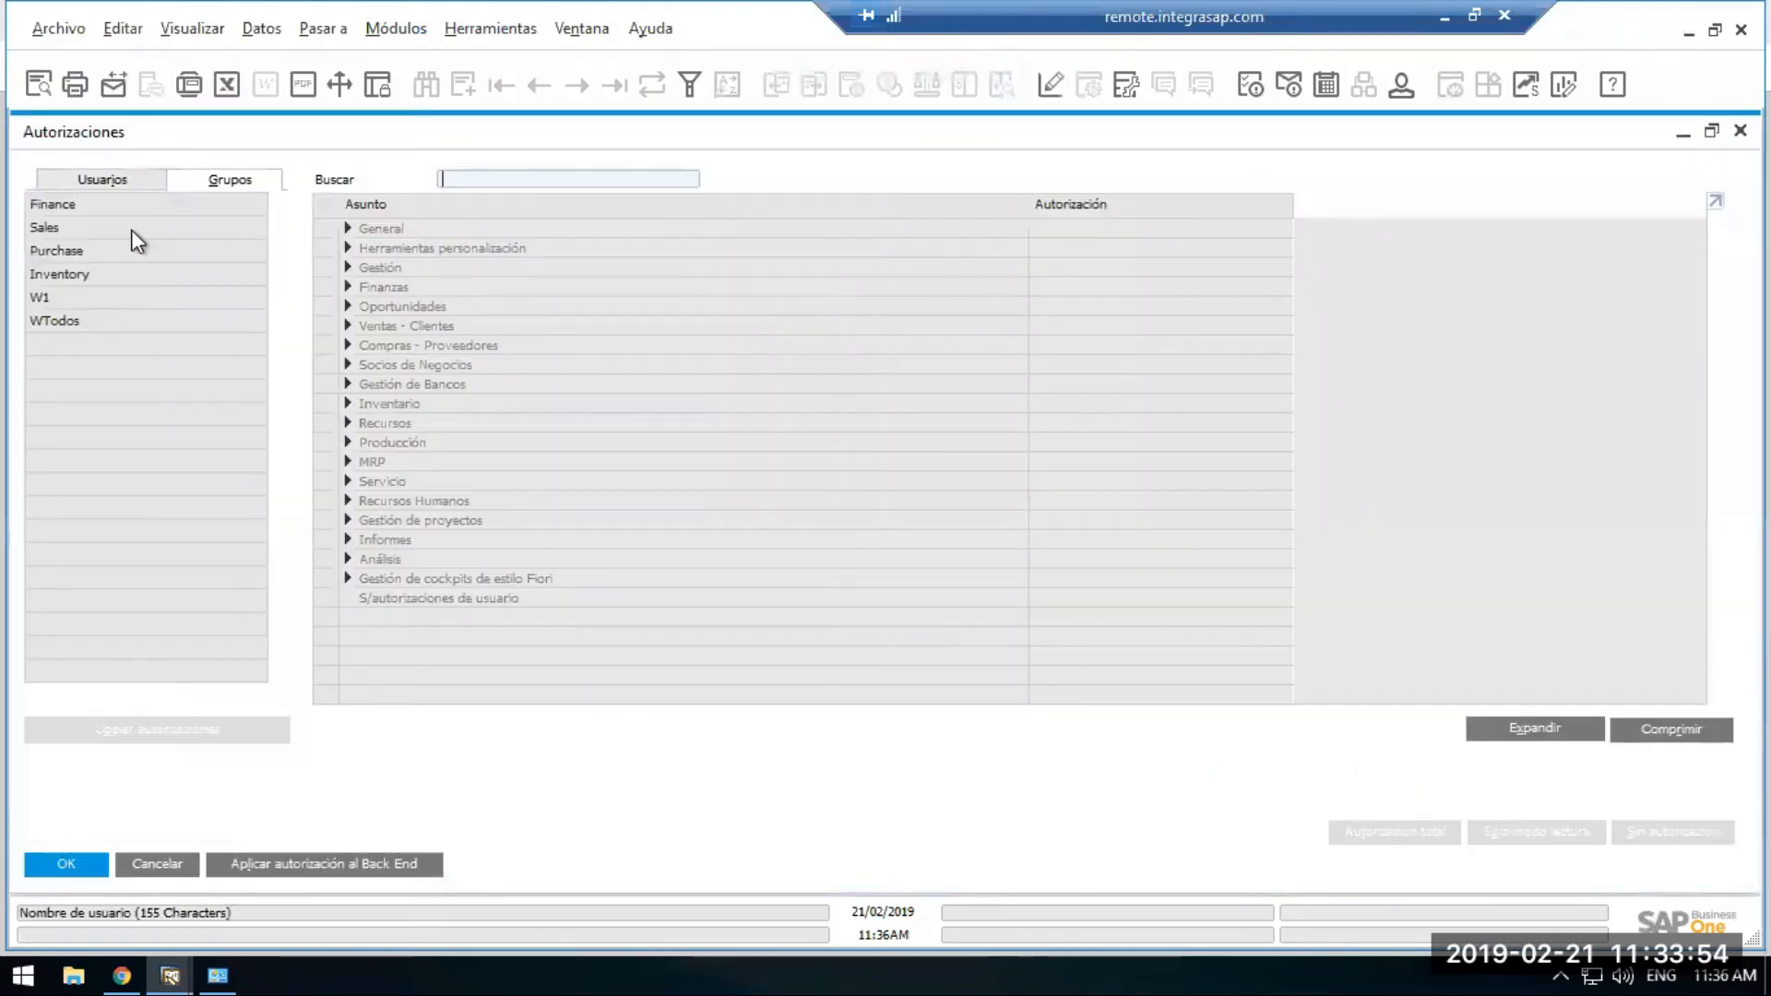
click(92, 177)
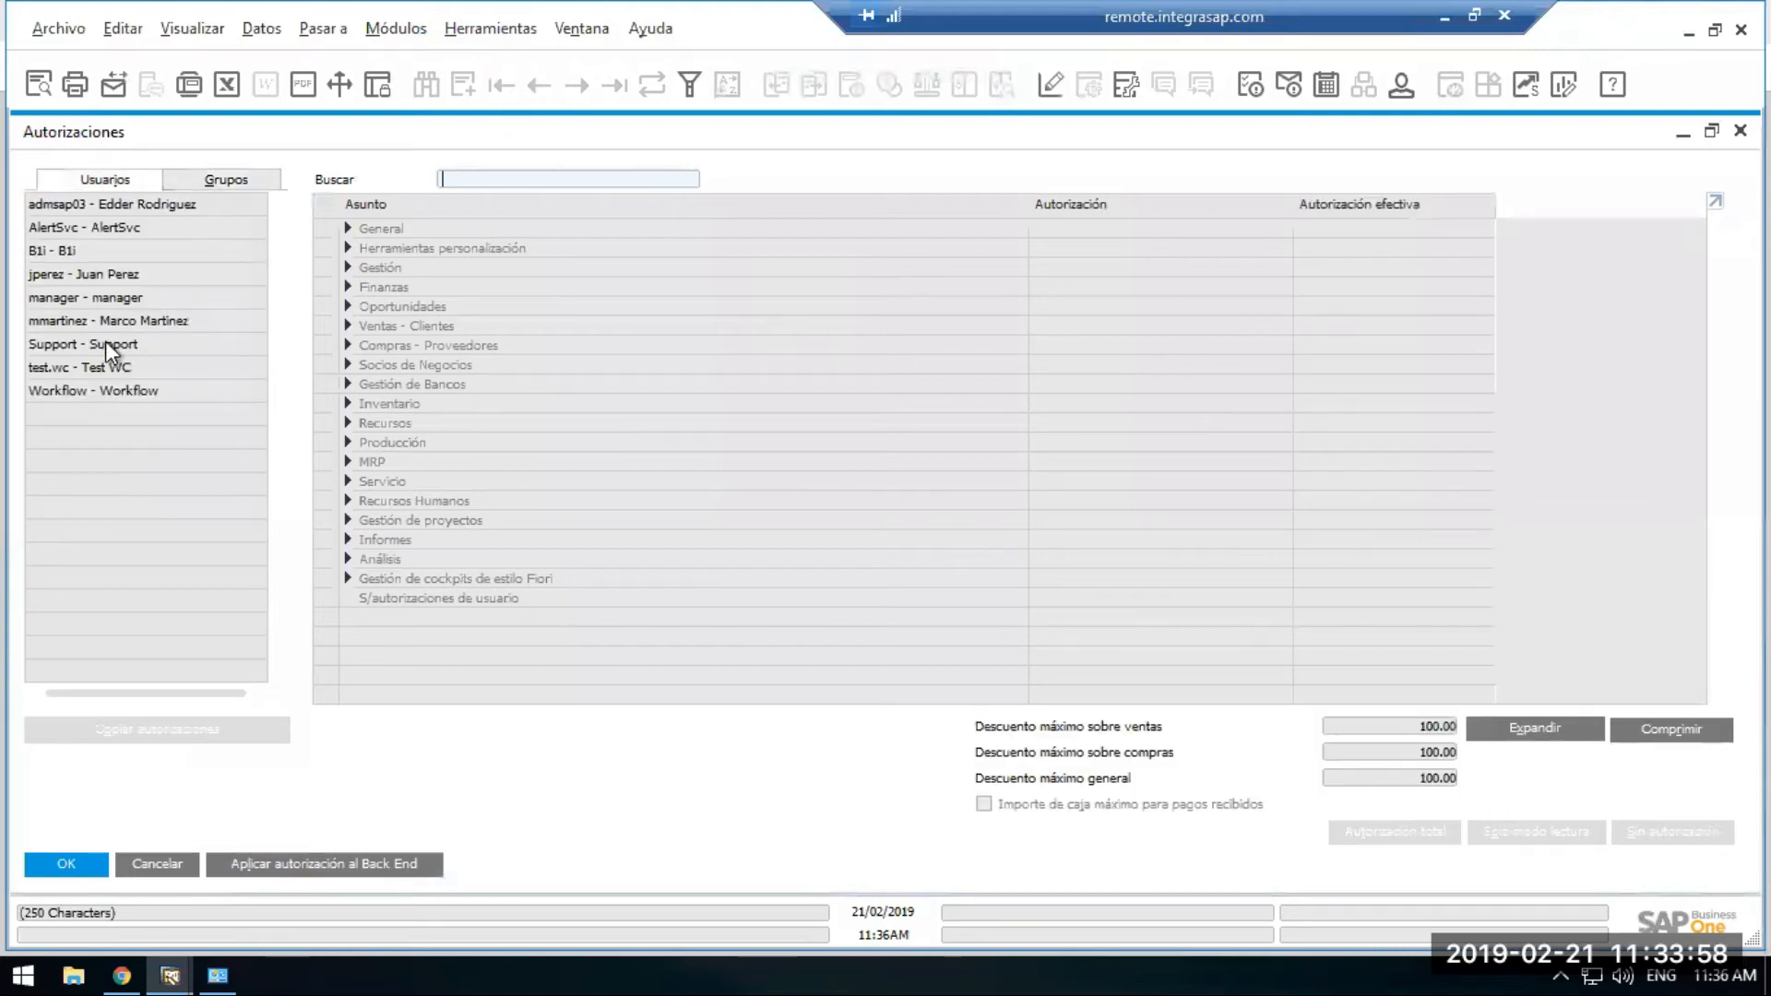
click(46, 319)
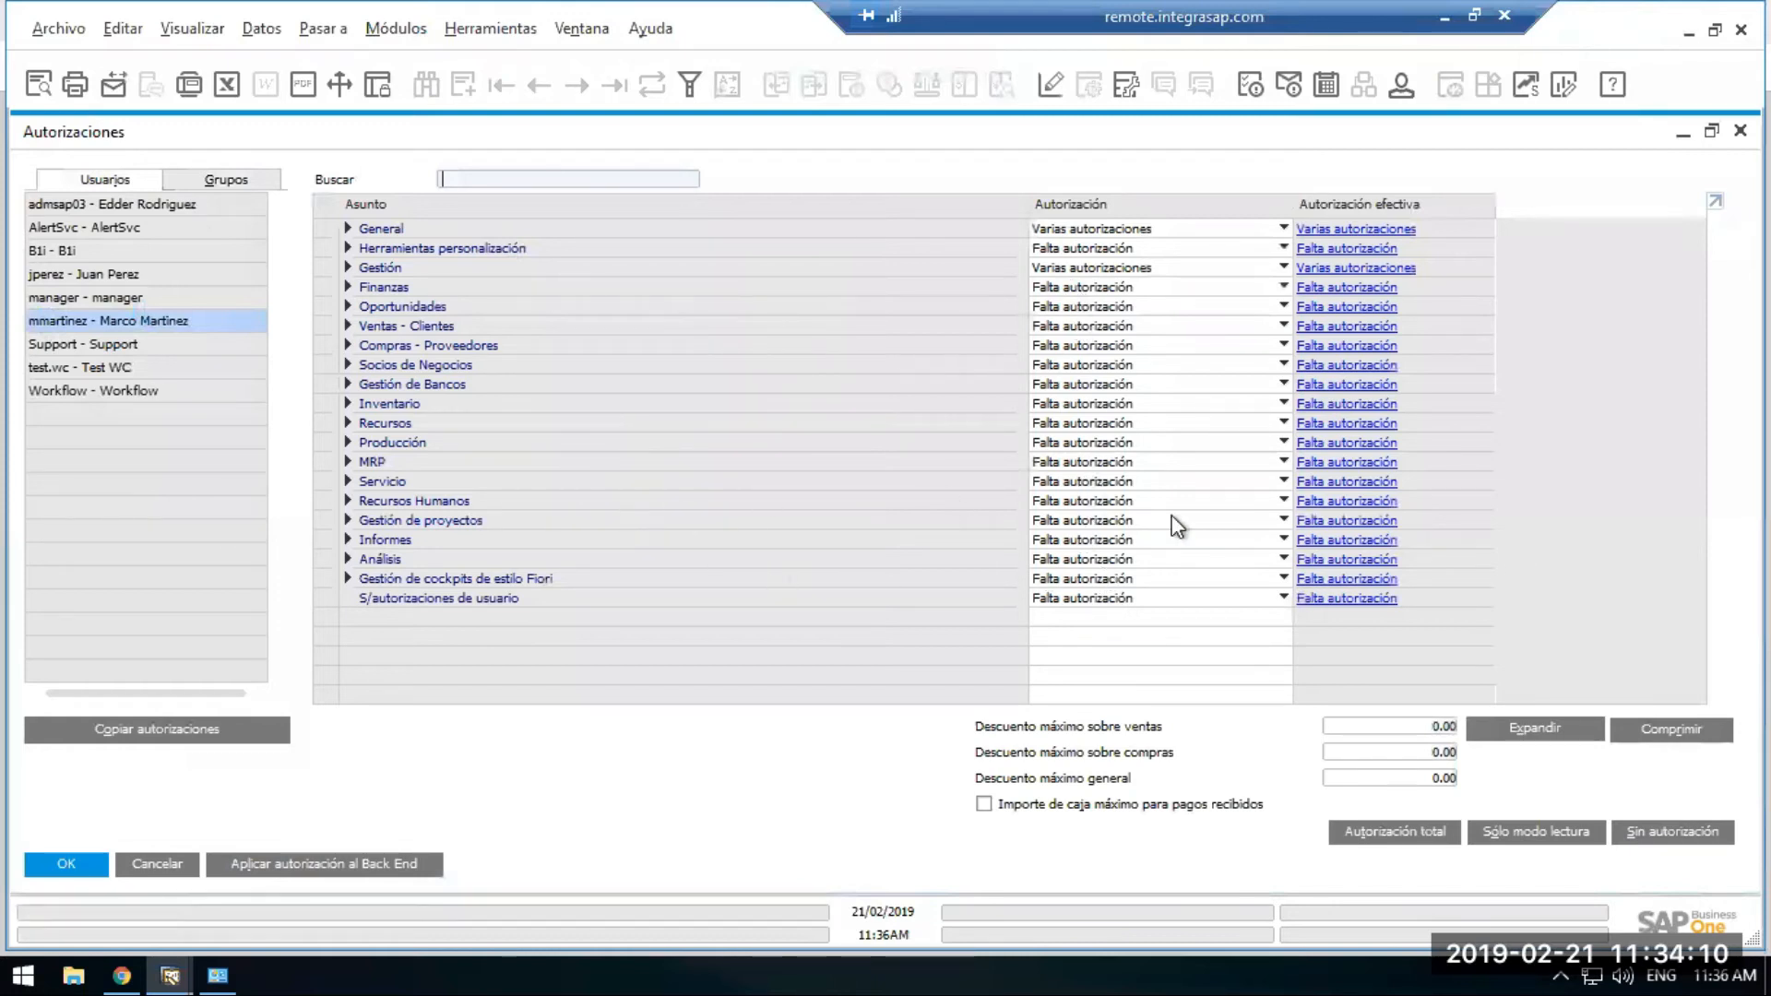
click(1555, 734)
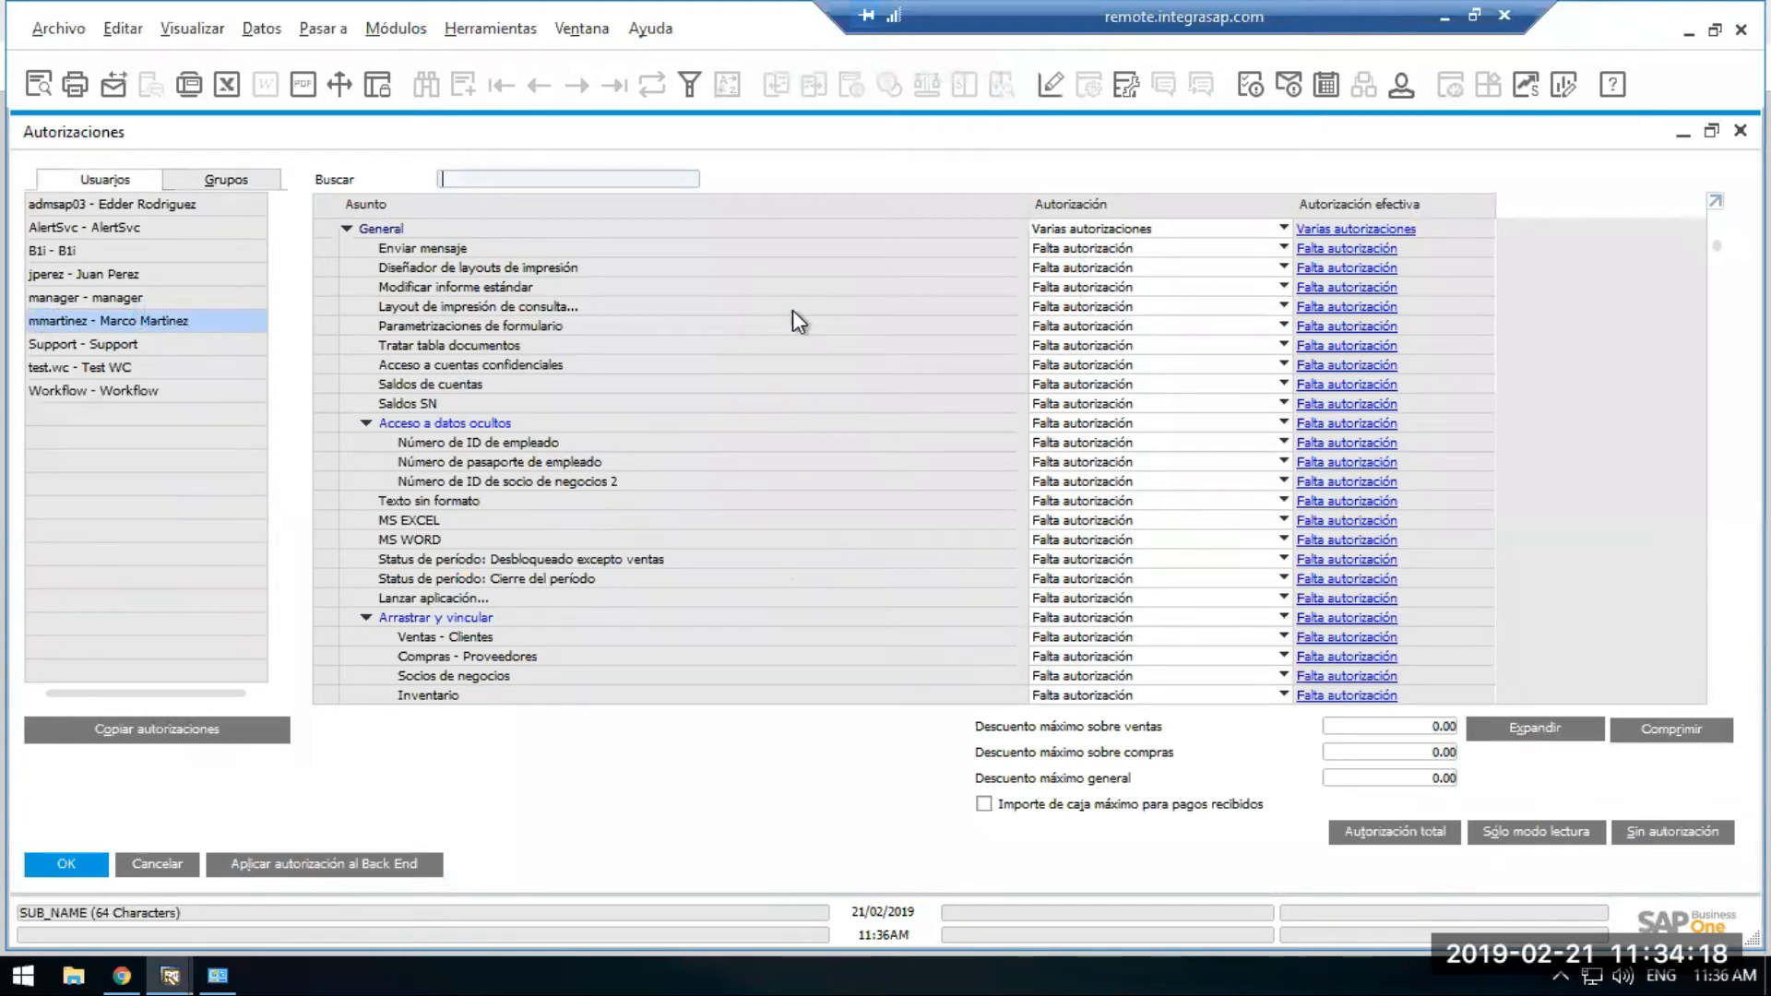
click(1444, 32)
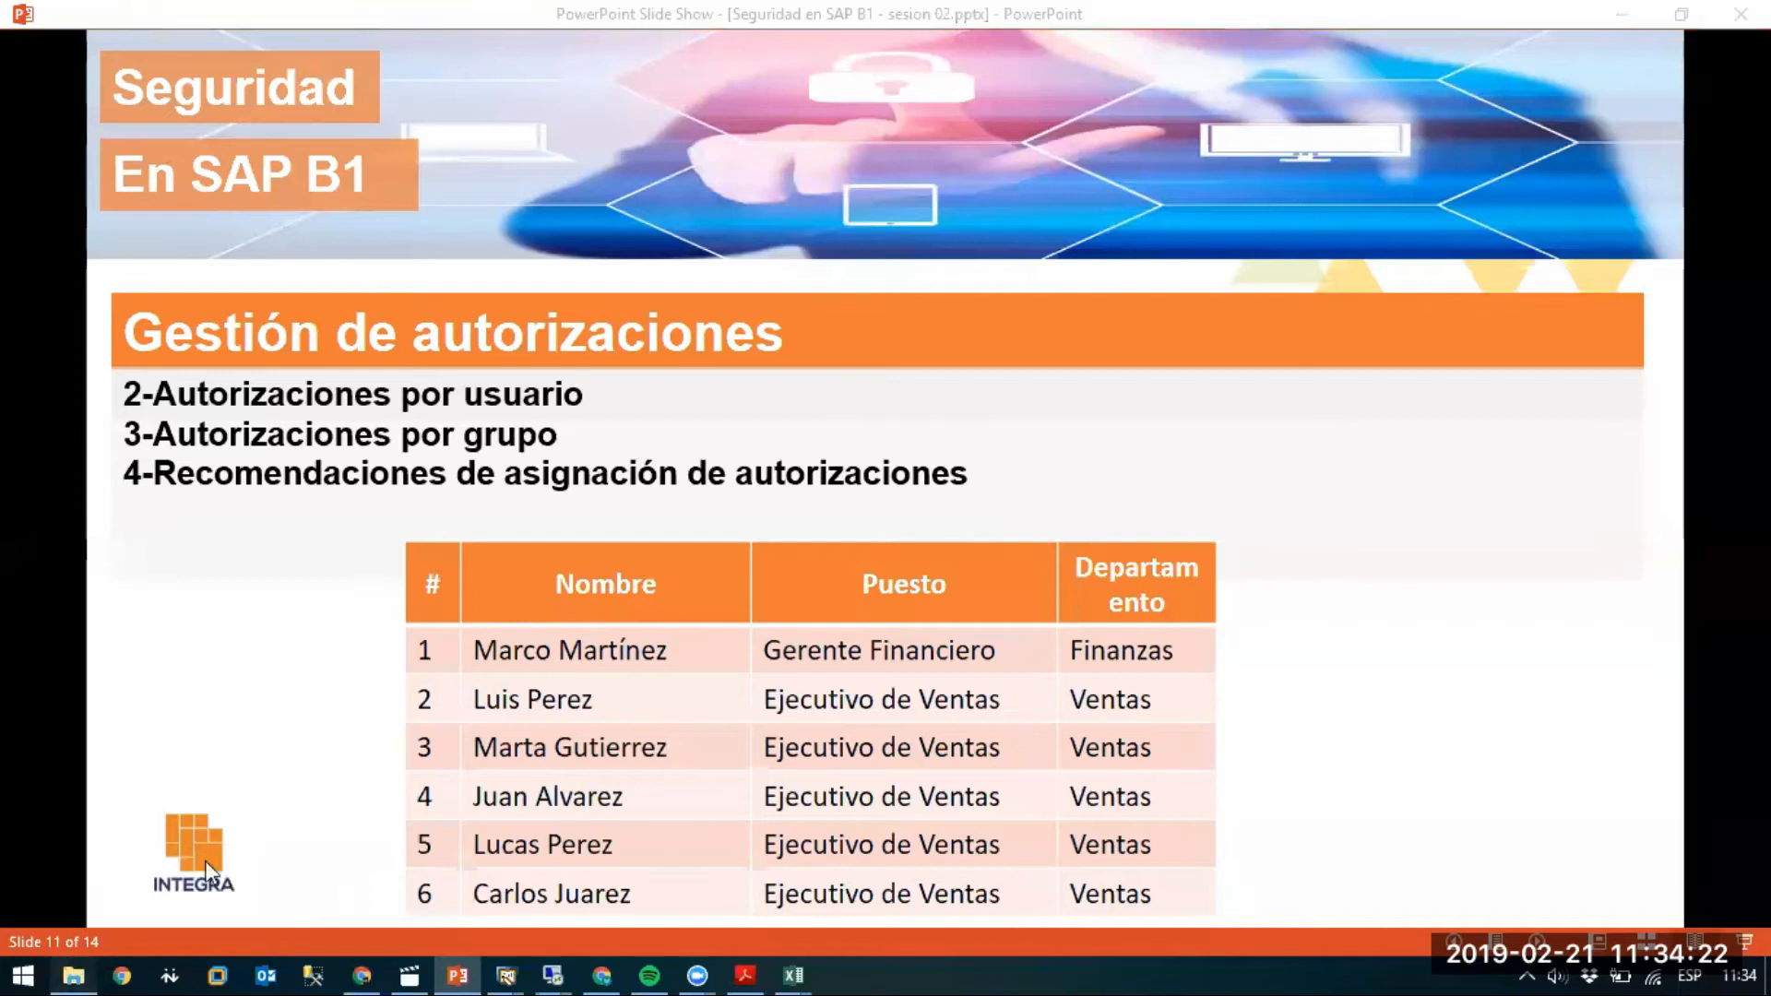
From File Explorer's Documentación folder, open 'How to Define Authorizations in 9.X.pdf'.
click(70, 965)
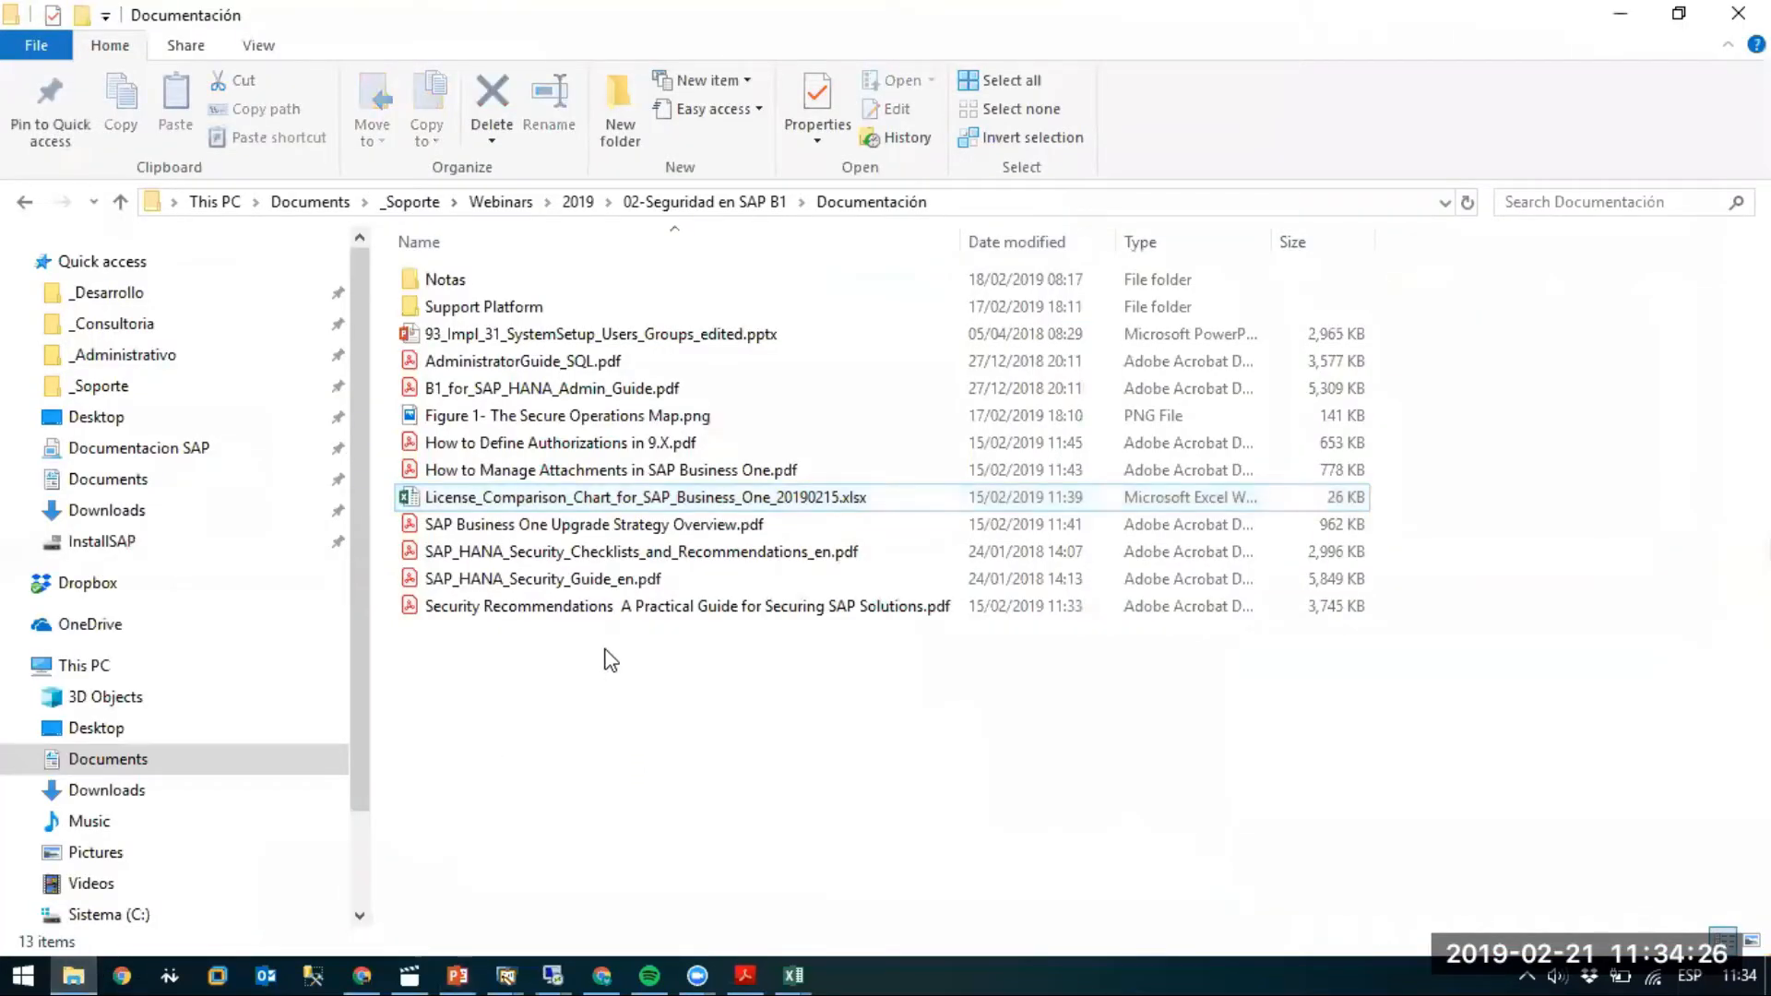
click(609, 444)
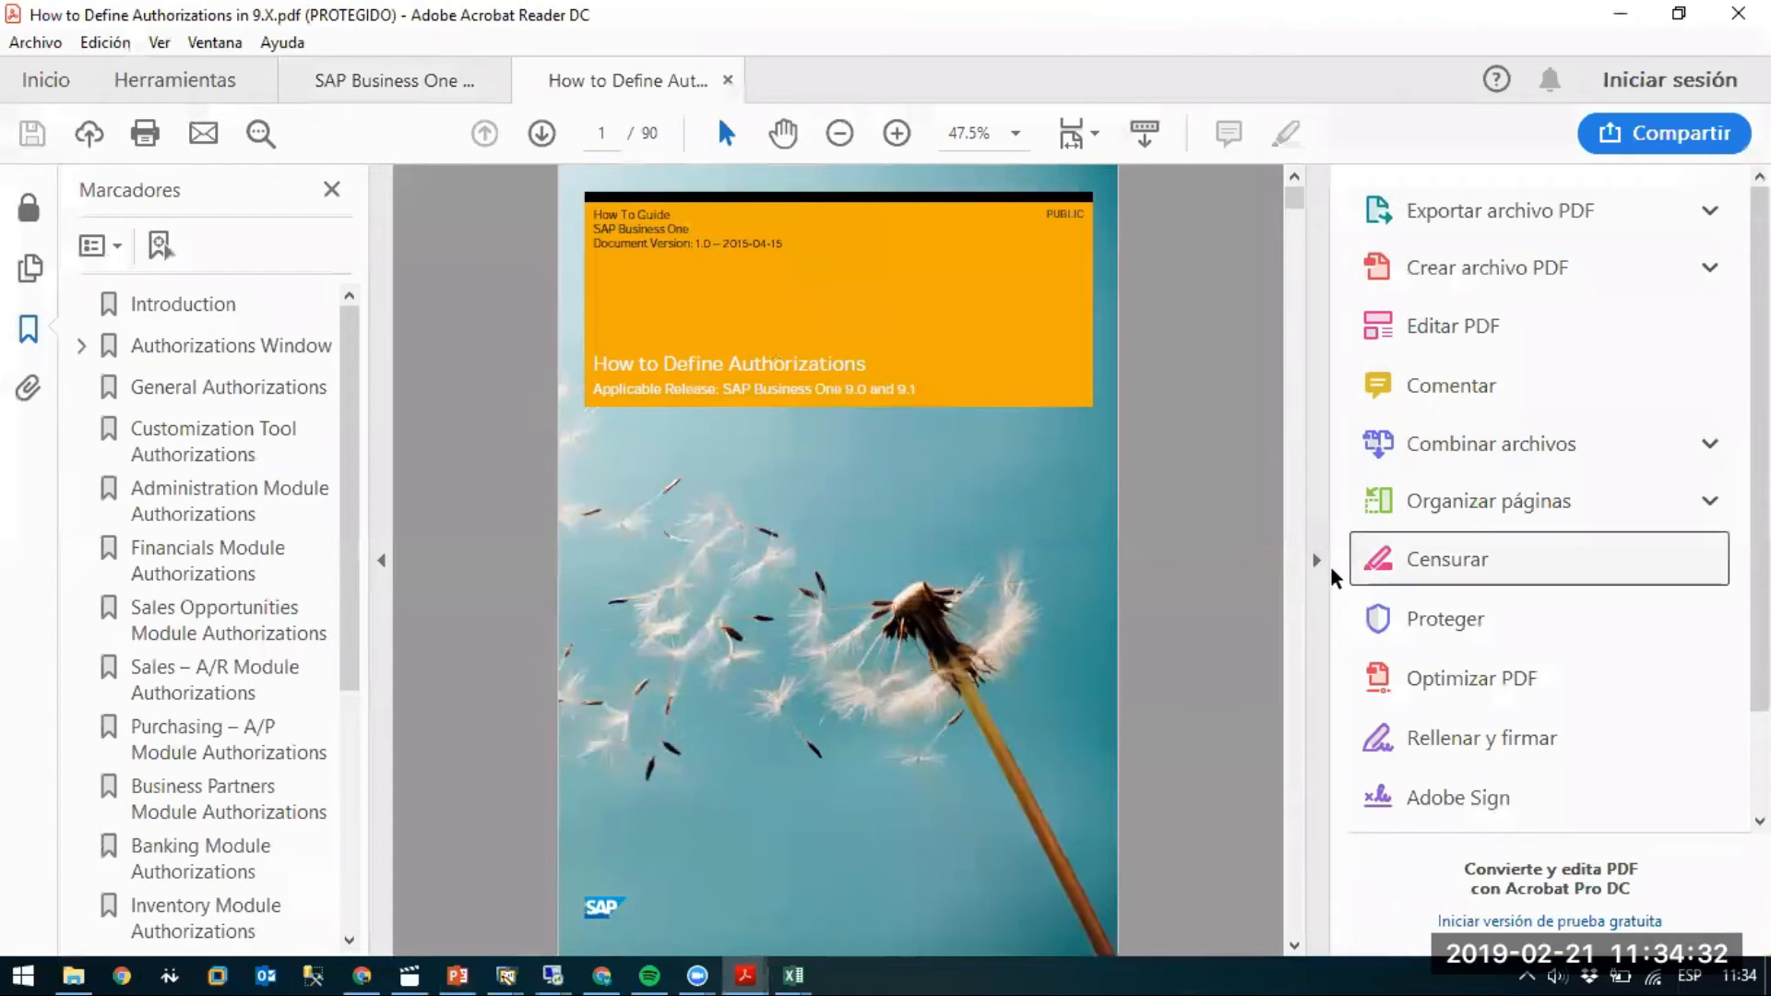
Close the redaction intro and zoom the guide to 100%.
click(1354, 564)
click(1325, 149)
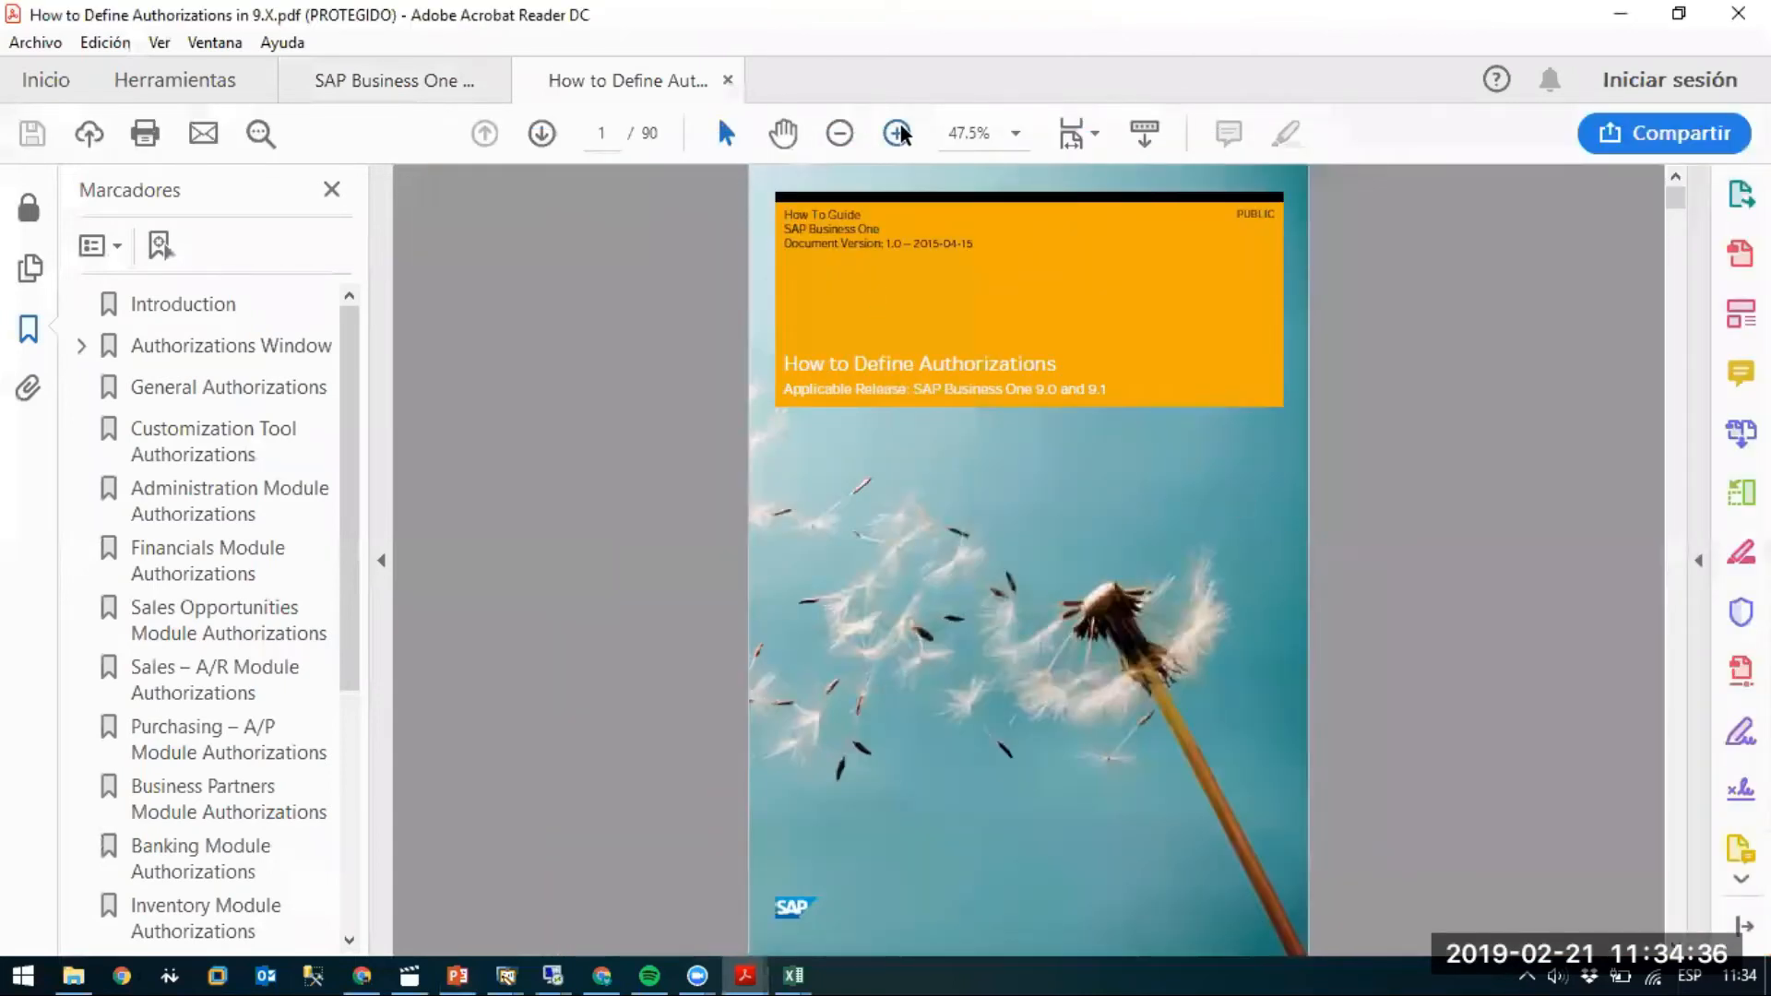
click(897, 134)
click(898, 135)
click(897, 135)
click(897, 134)
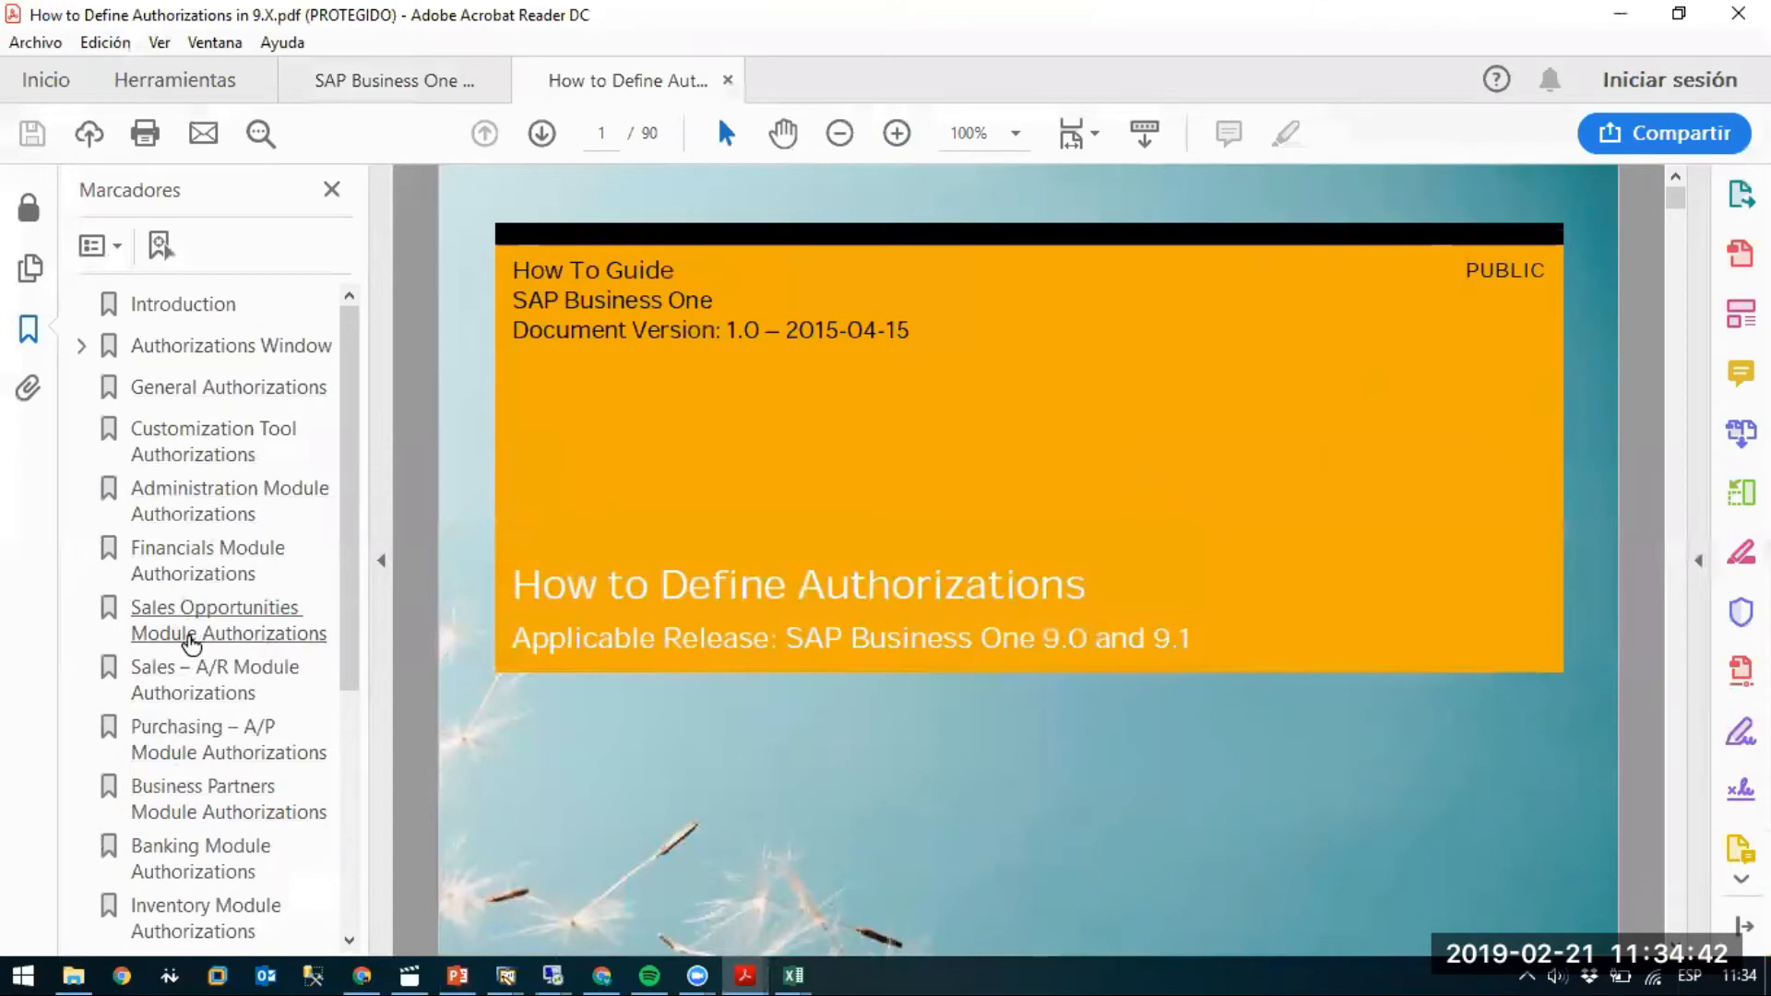
Jump to Sales – A/R Module Authorizations and highlight the A/R Invoice row on page 46.
click(178, 683)
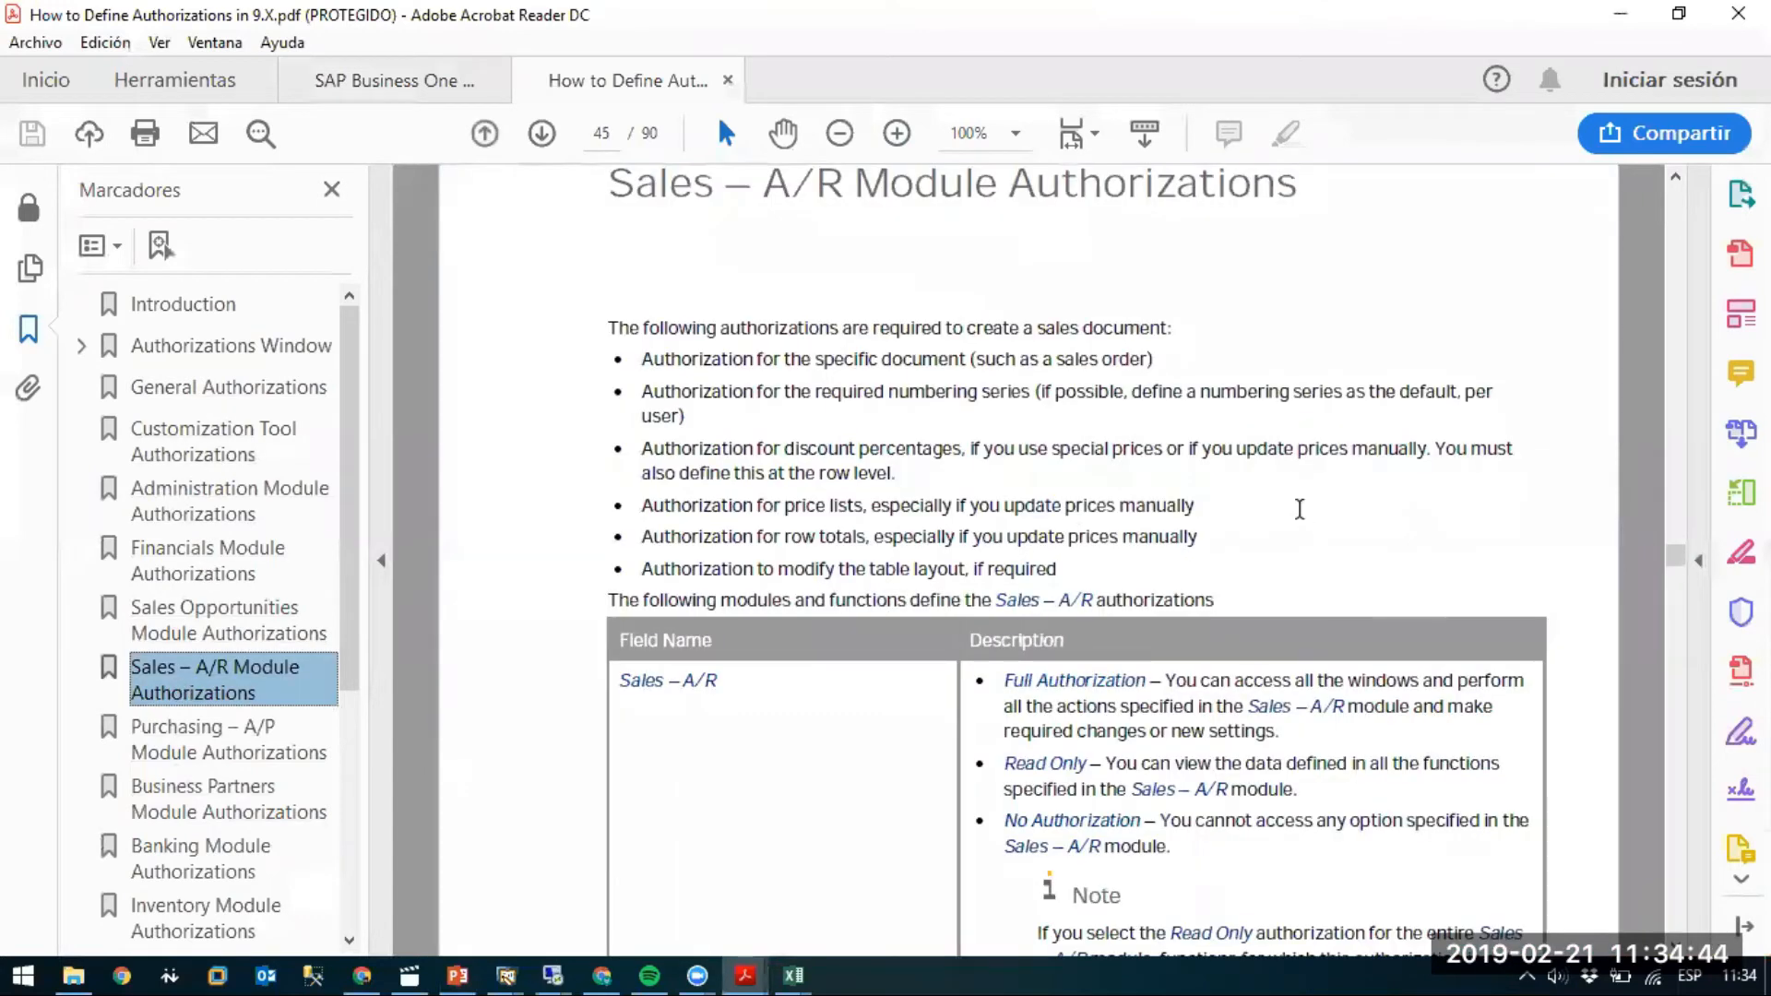
scroll(1298, 507, down, 7)
scroll(1299, 507, down, 10)
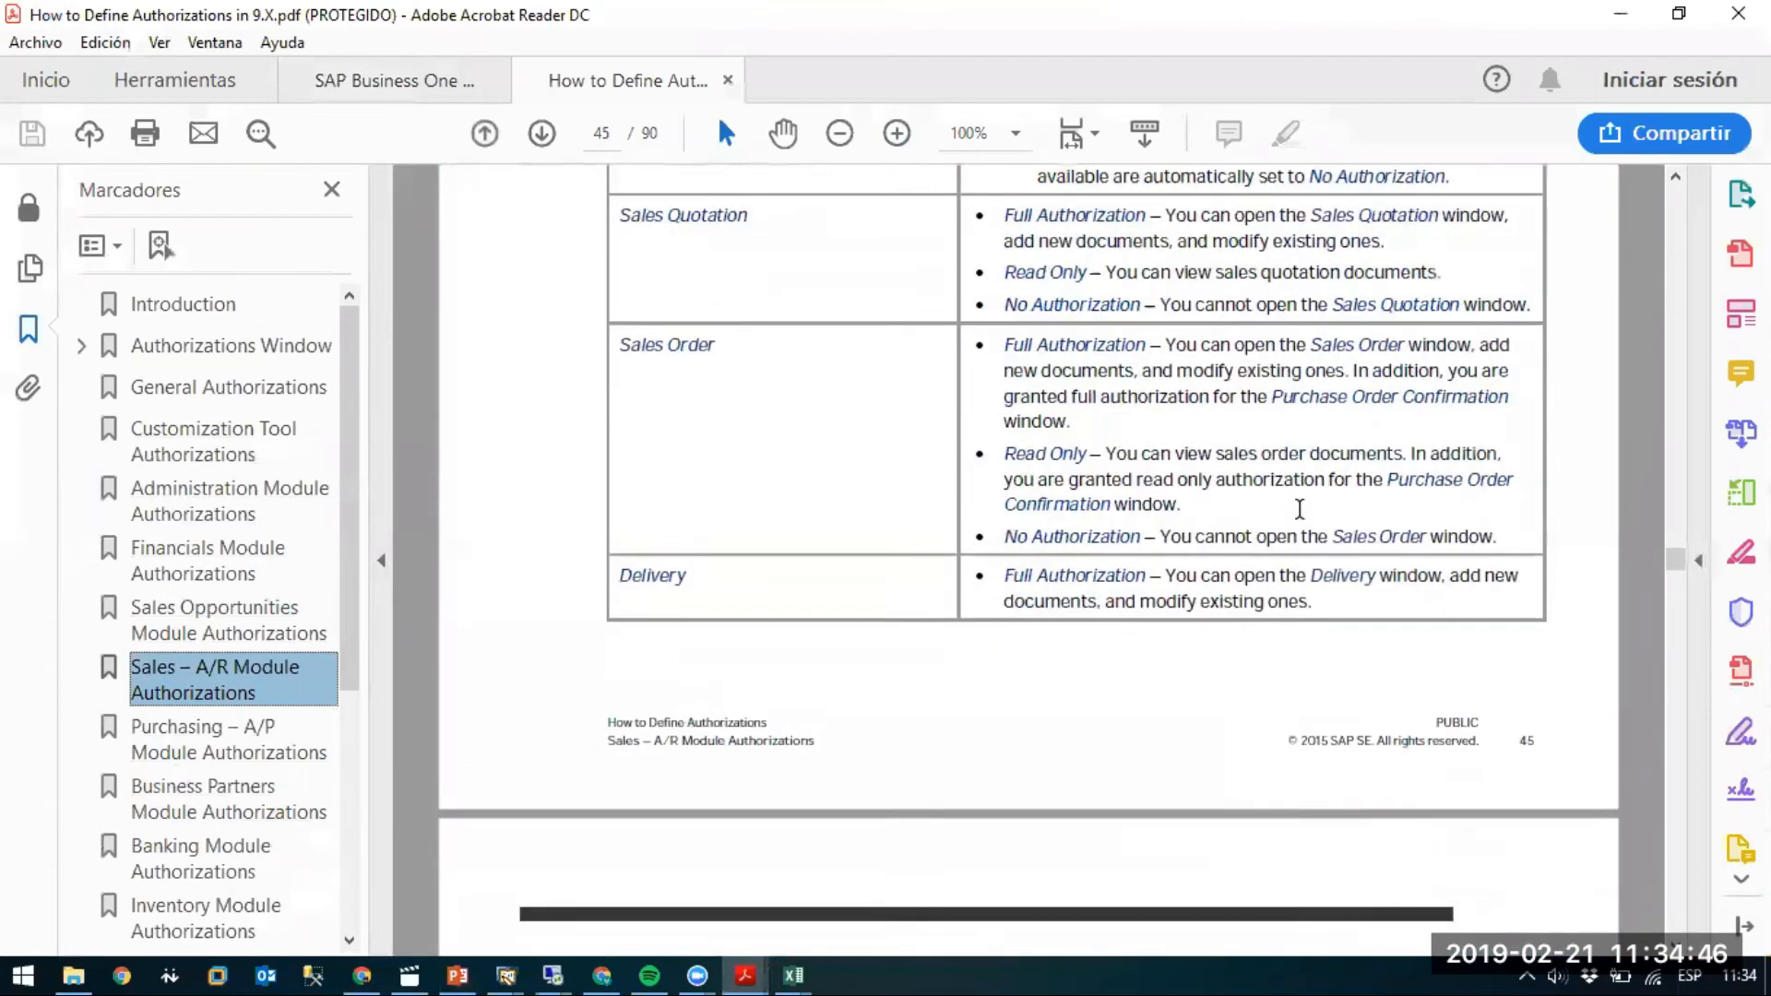
scroll(1299, 507, down, 2)
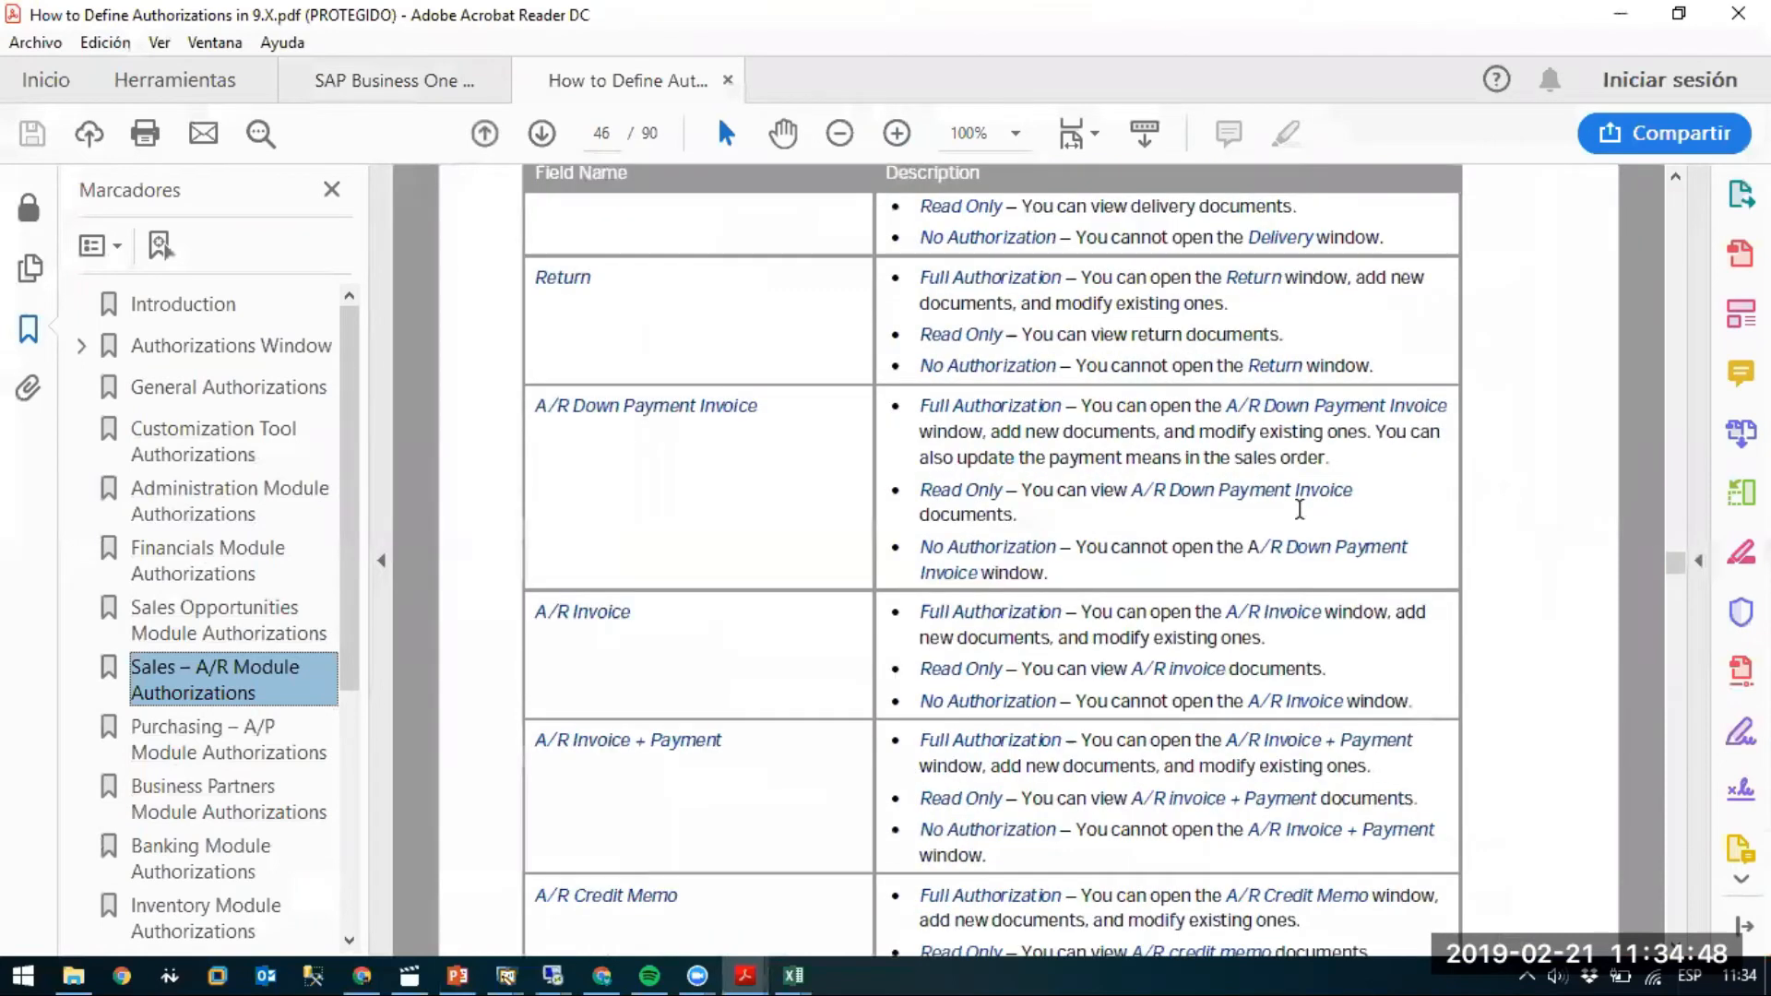
drag(537, 485, 1380, 557)
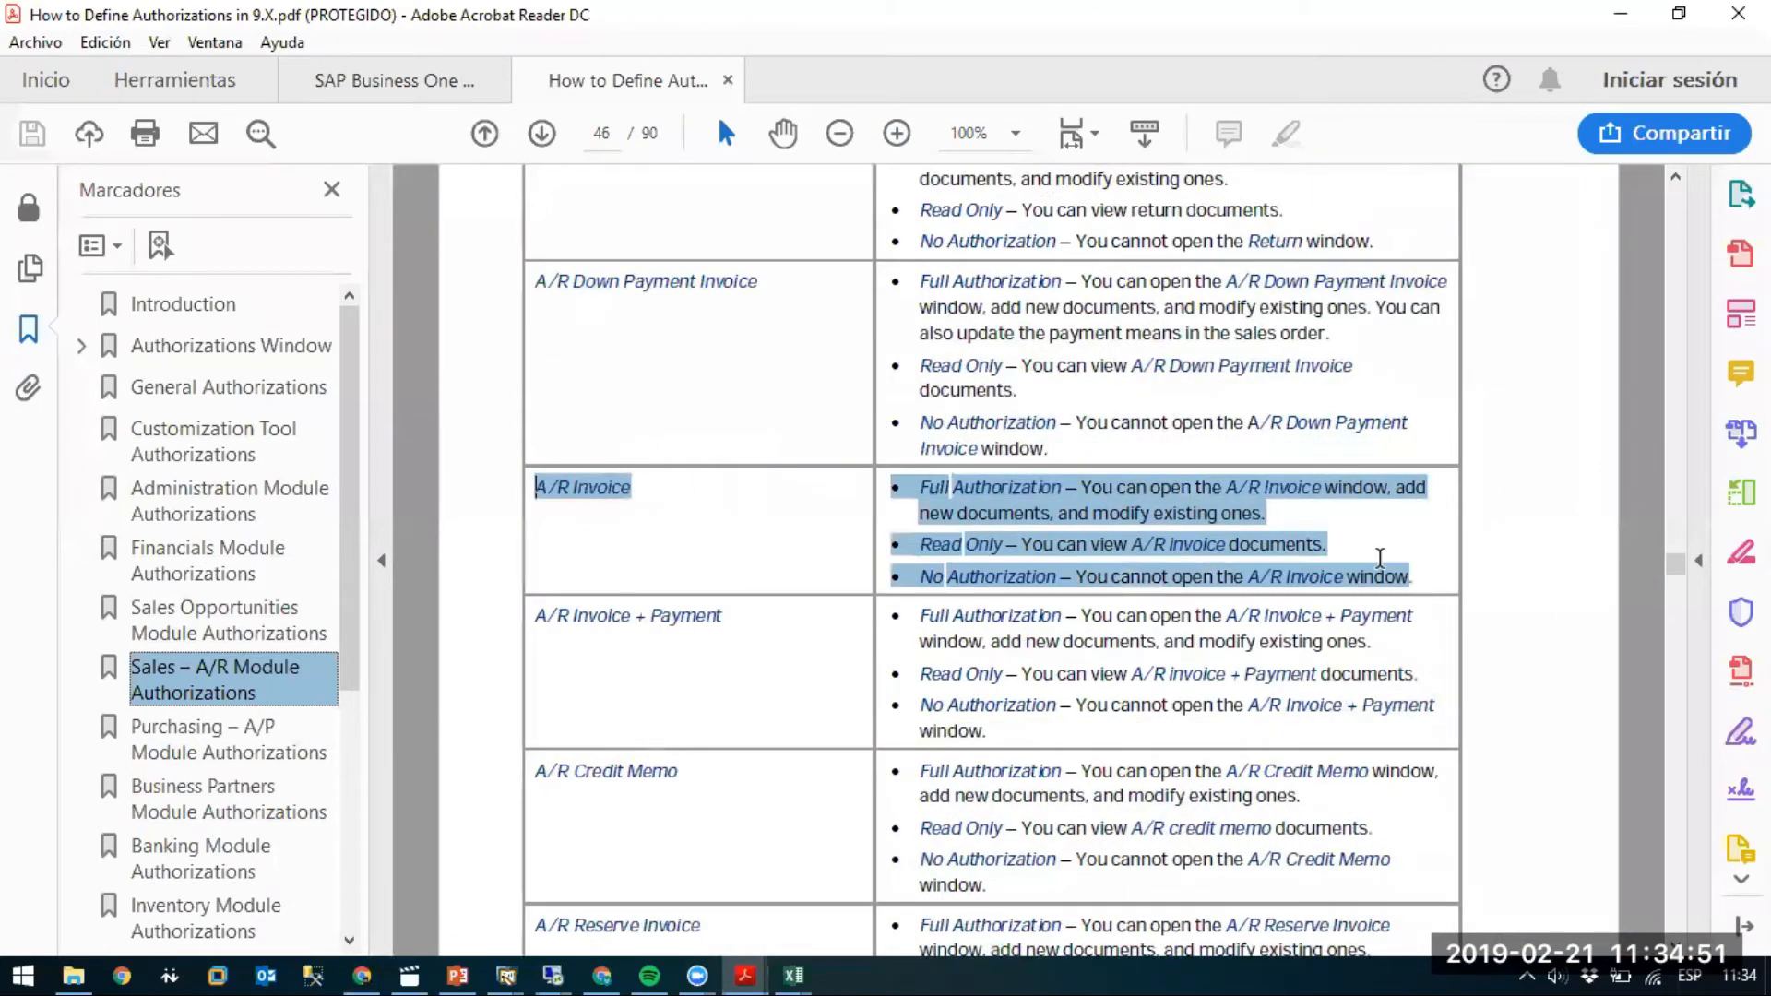
click(817, 590)
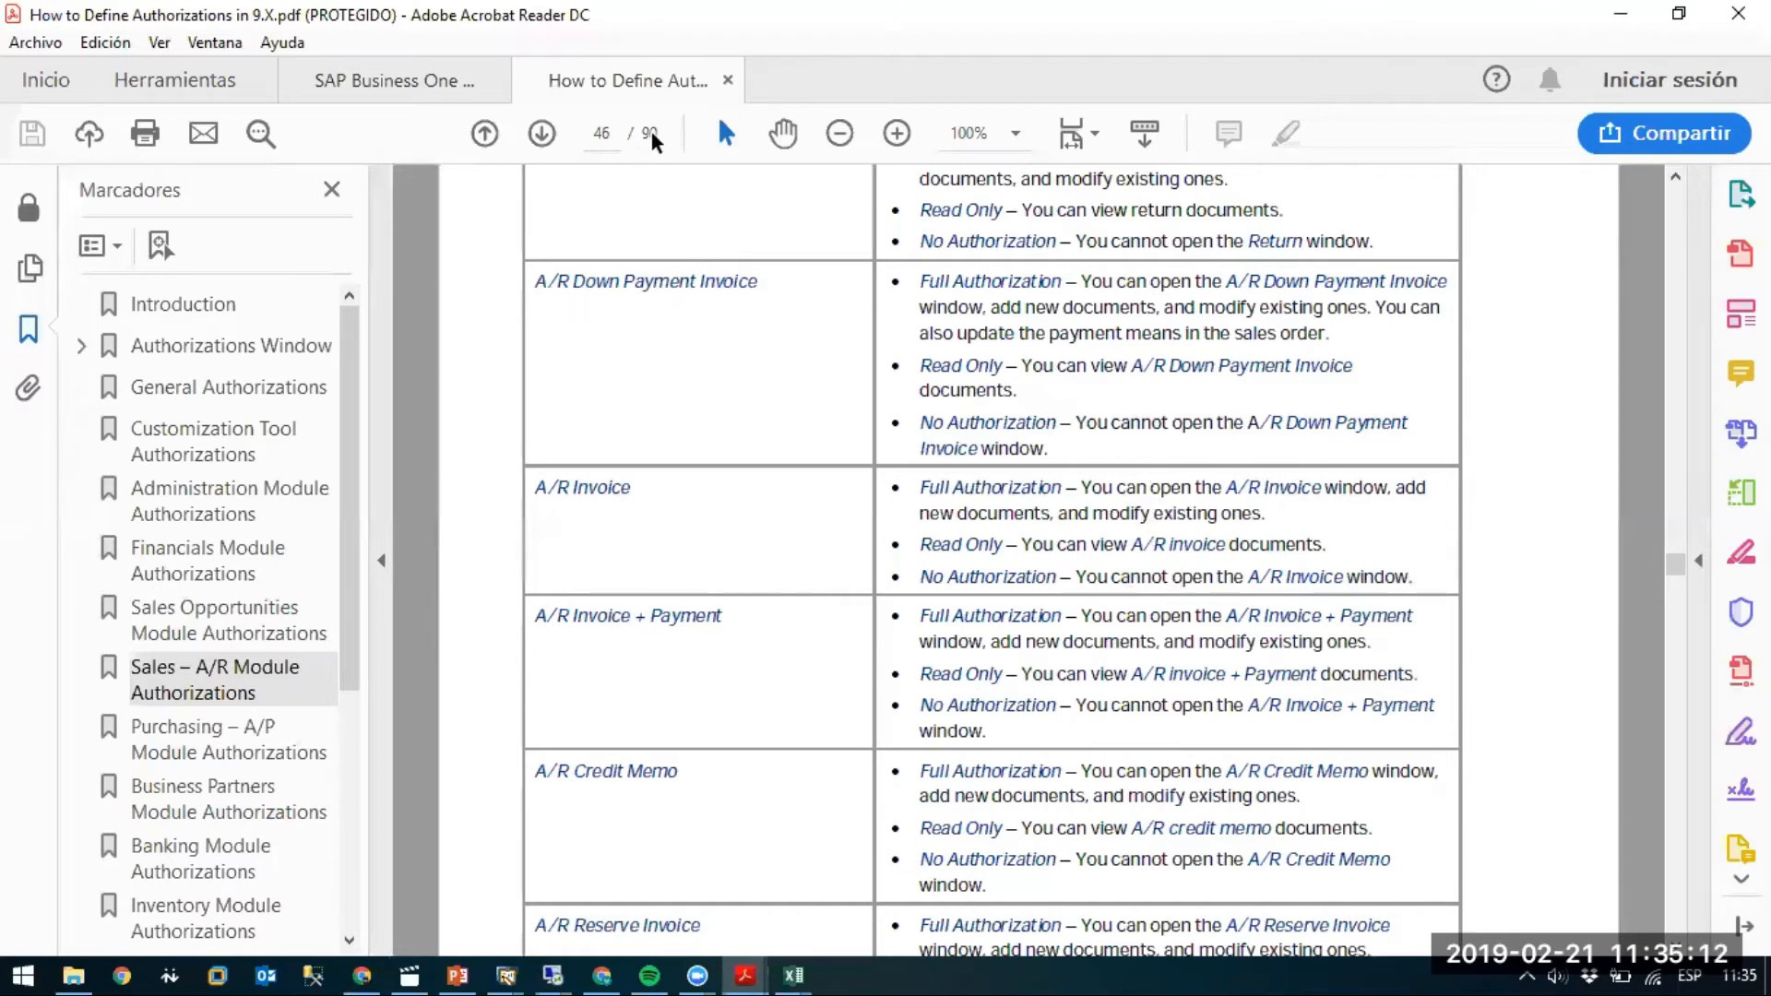
Scroll the guide from page 6 down to the Query Print Layout row on page 8.
drag(1674, 561, 1618, 228)
scroll(1618, 230, up, 20)
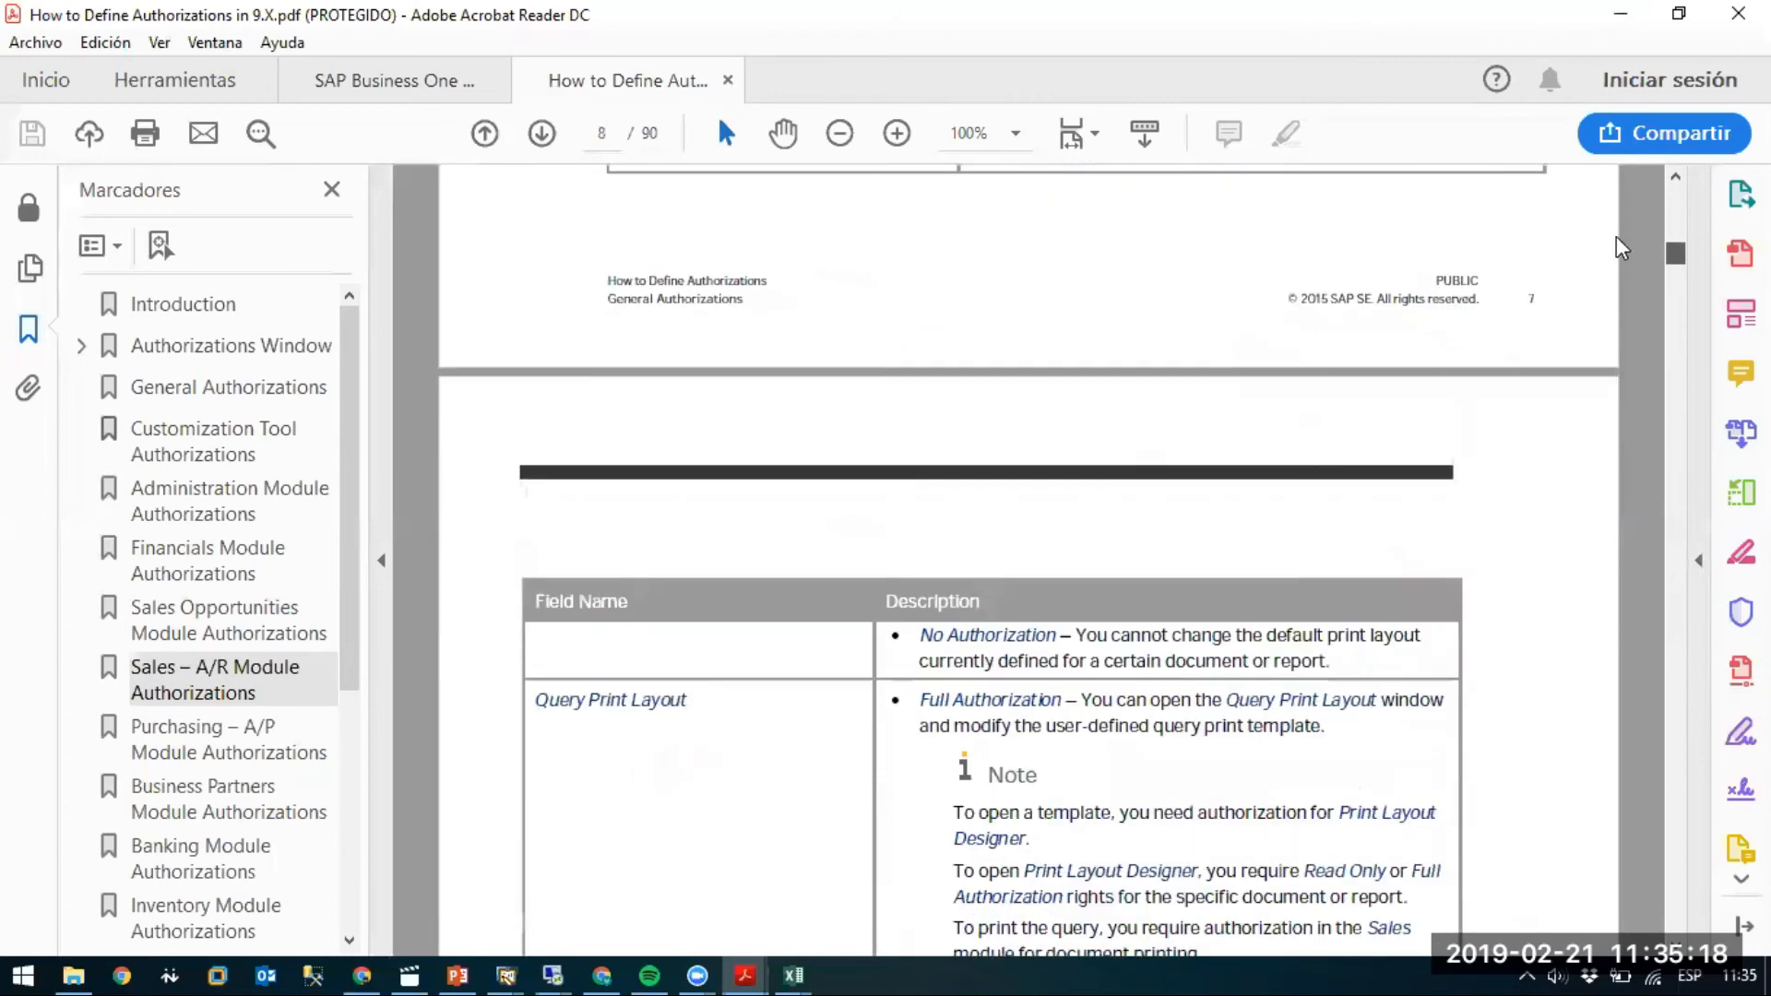
scroll(1526, 400, down, 10)
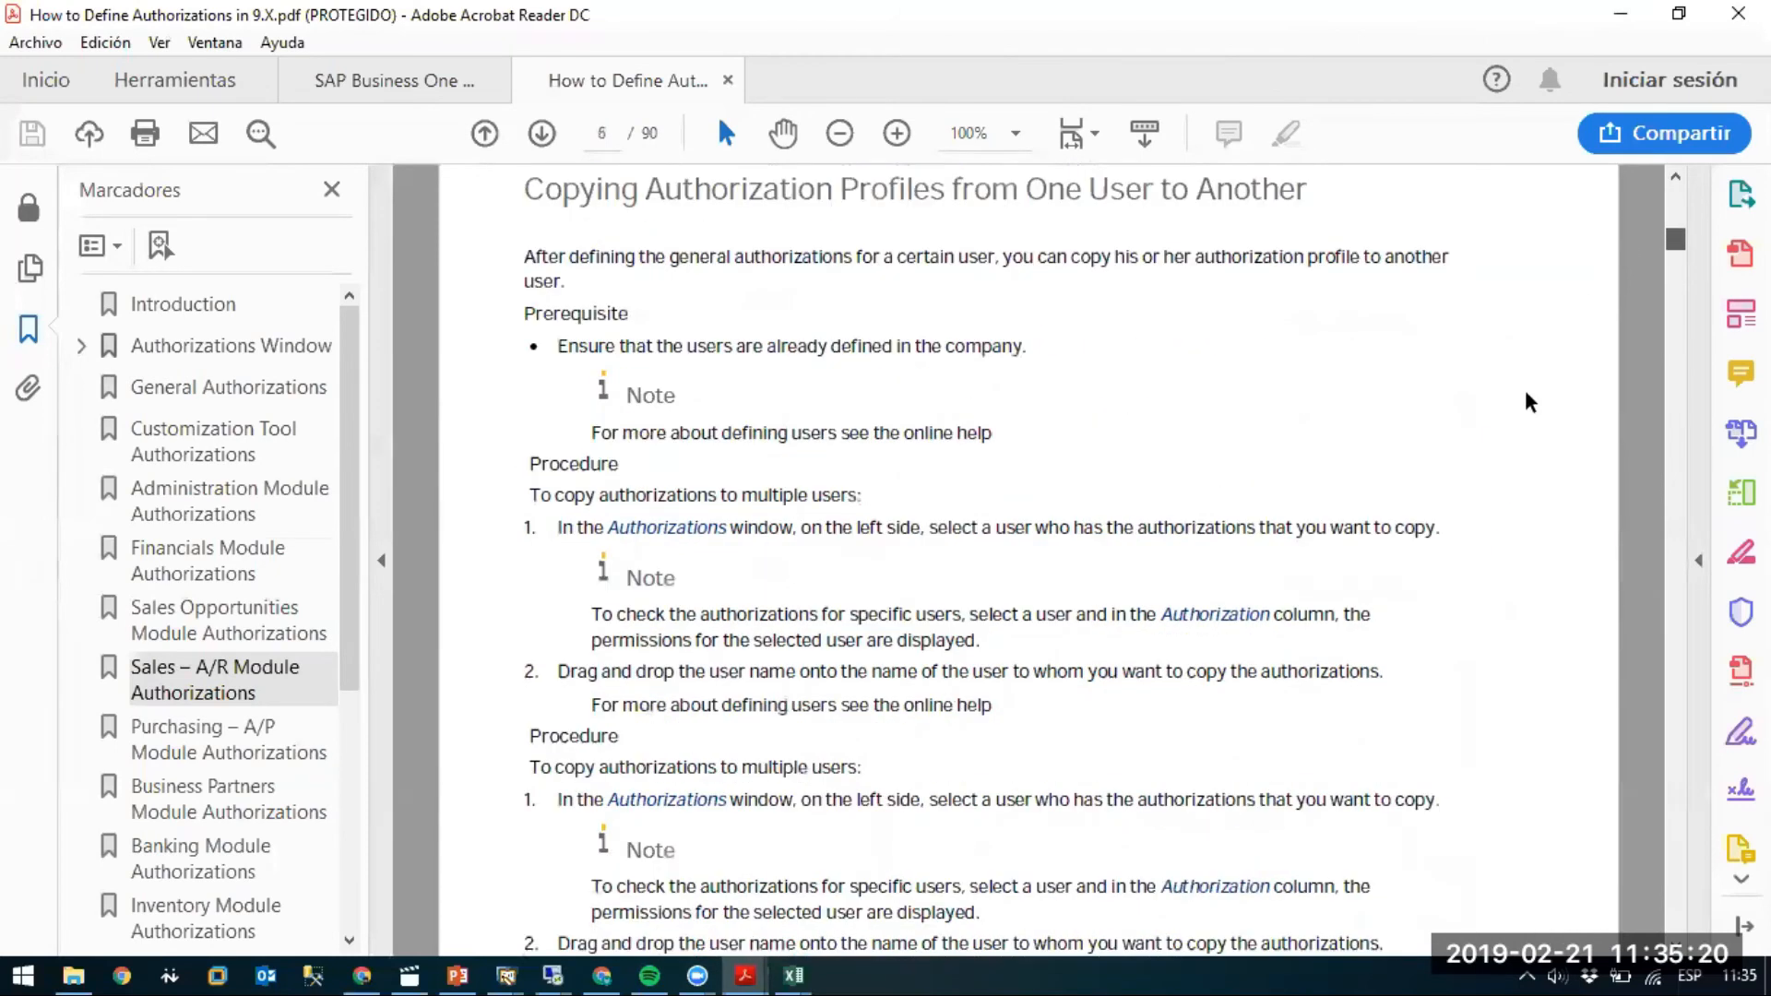
scroll(1503, 418, down, 5)
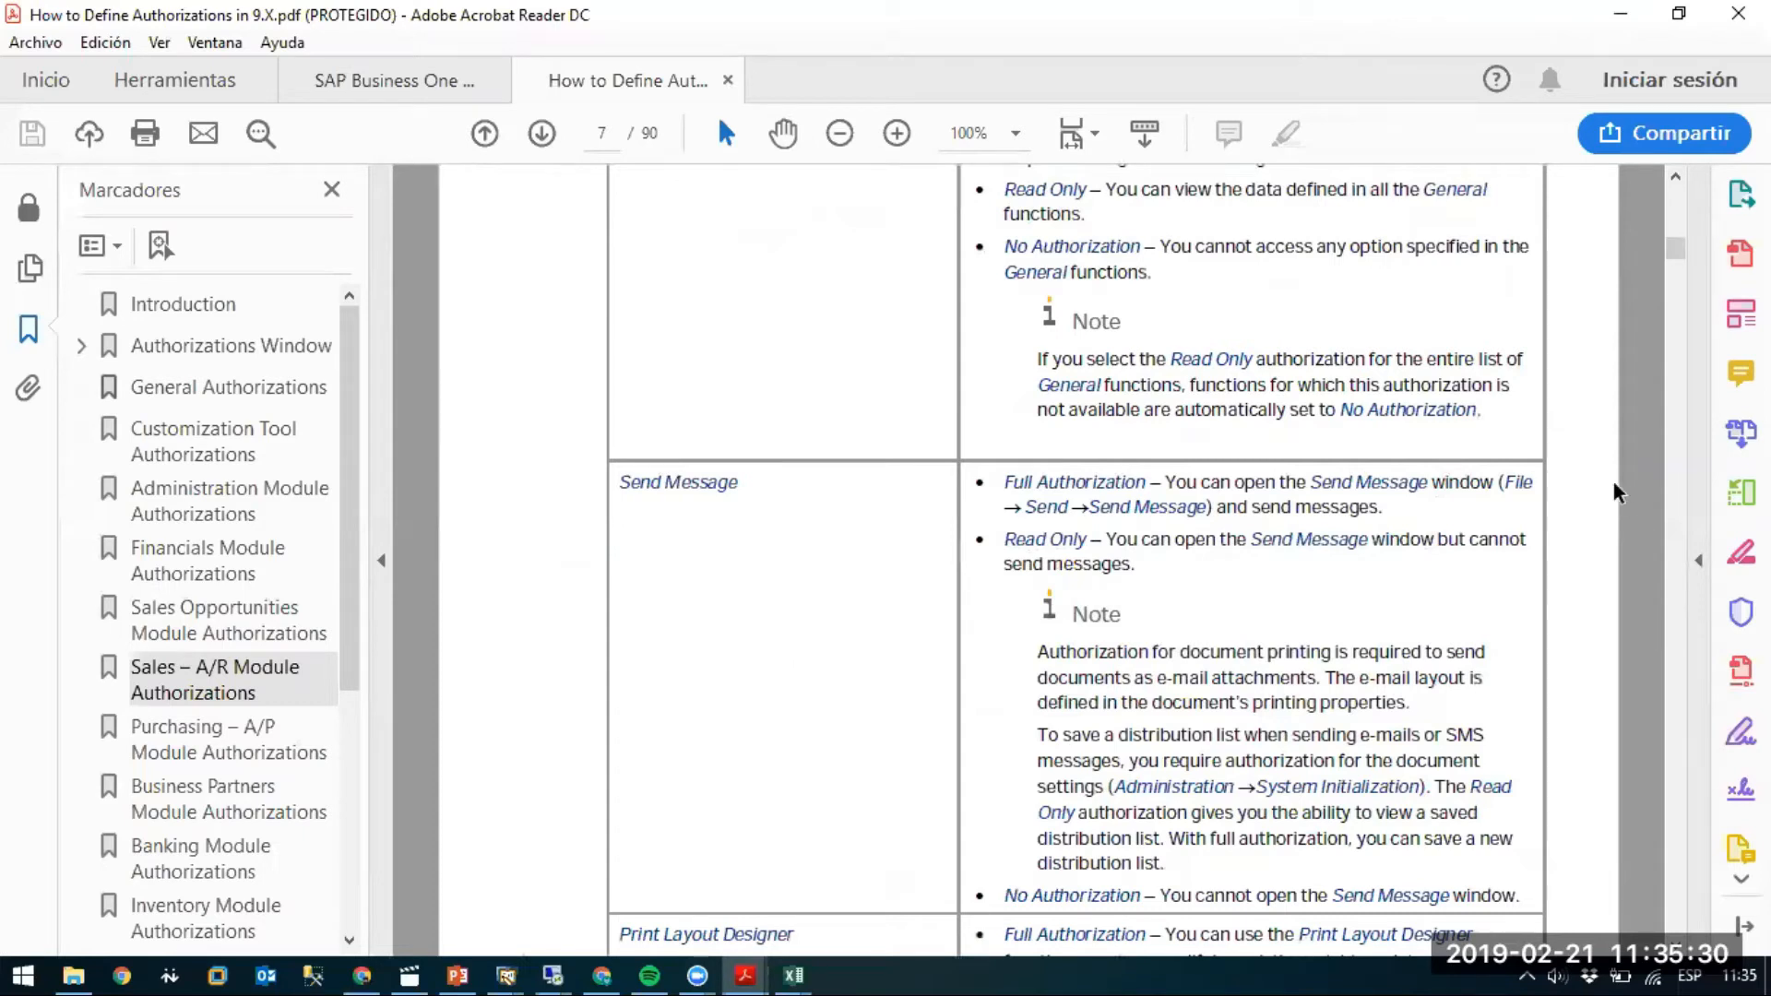
scroll(1615, 493, down, 5)
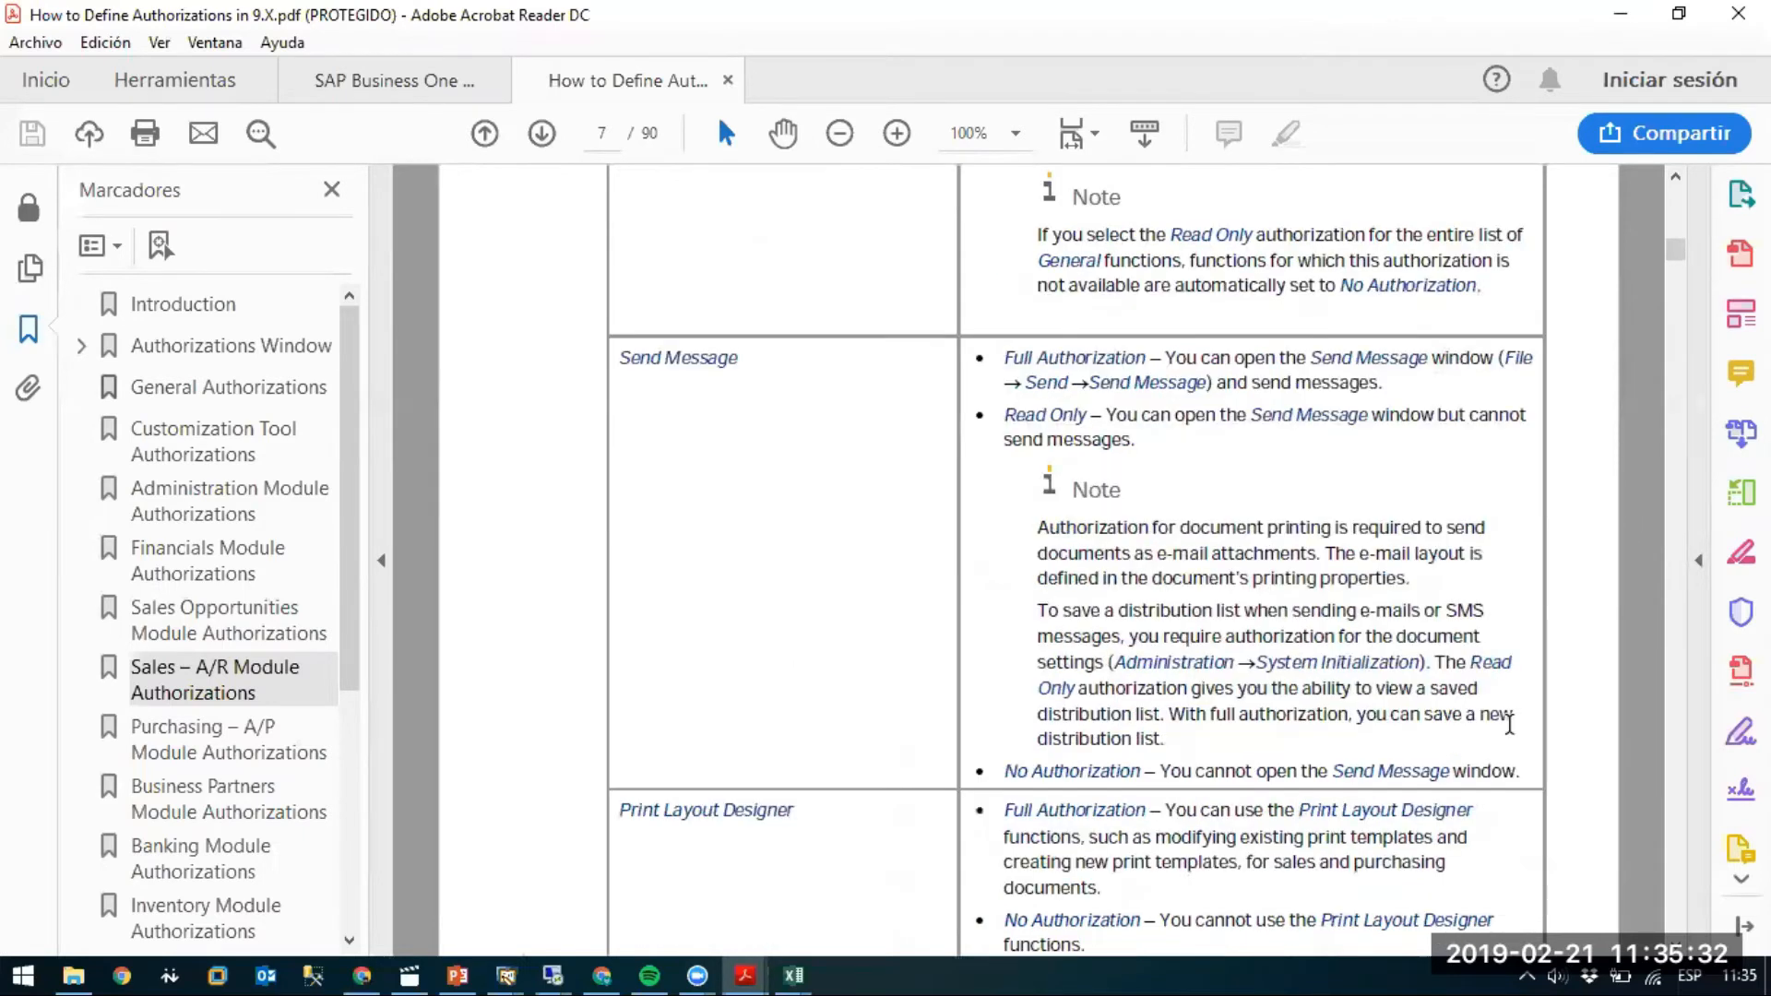
scroll(1501, 738, down, 1)
scroll(1495, 728, down, 7)
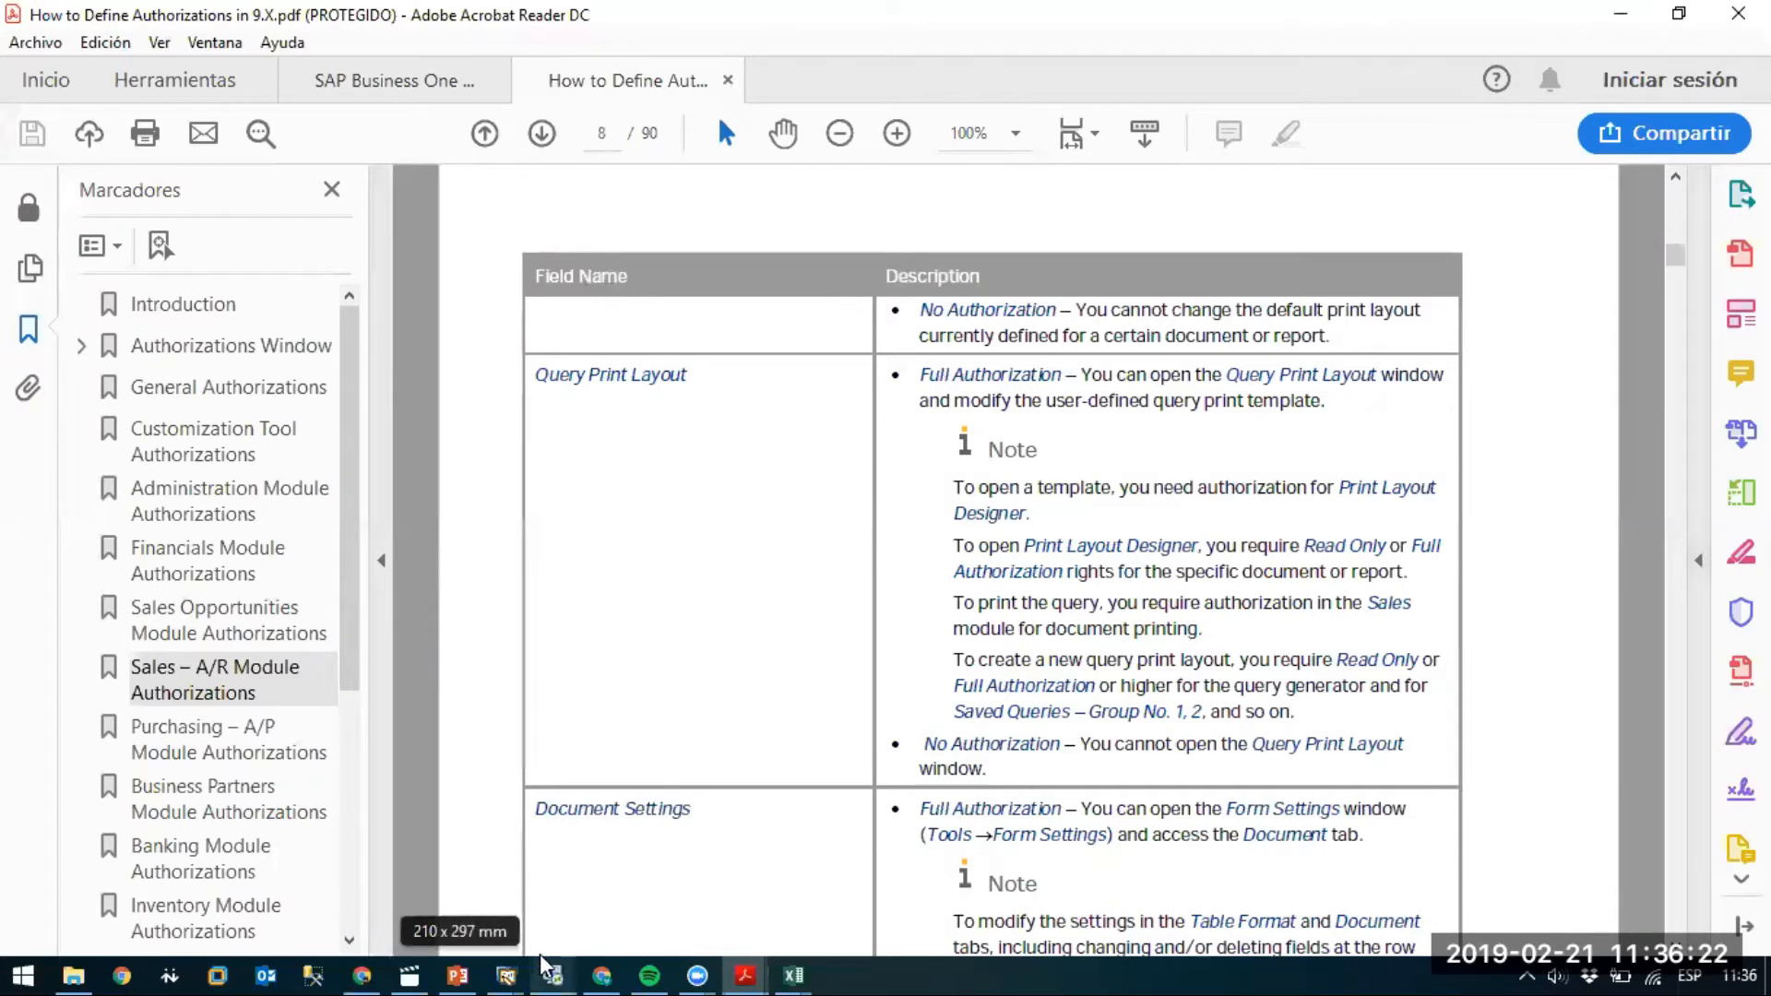
mouse_move(551, 963)
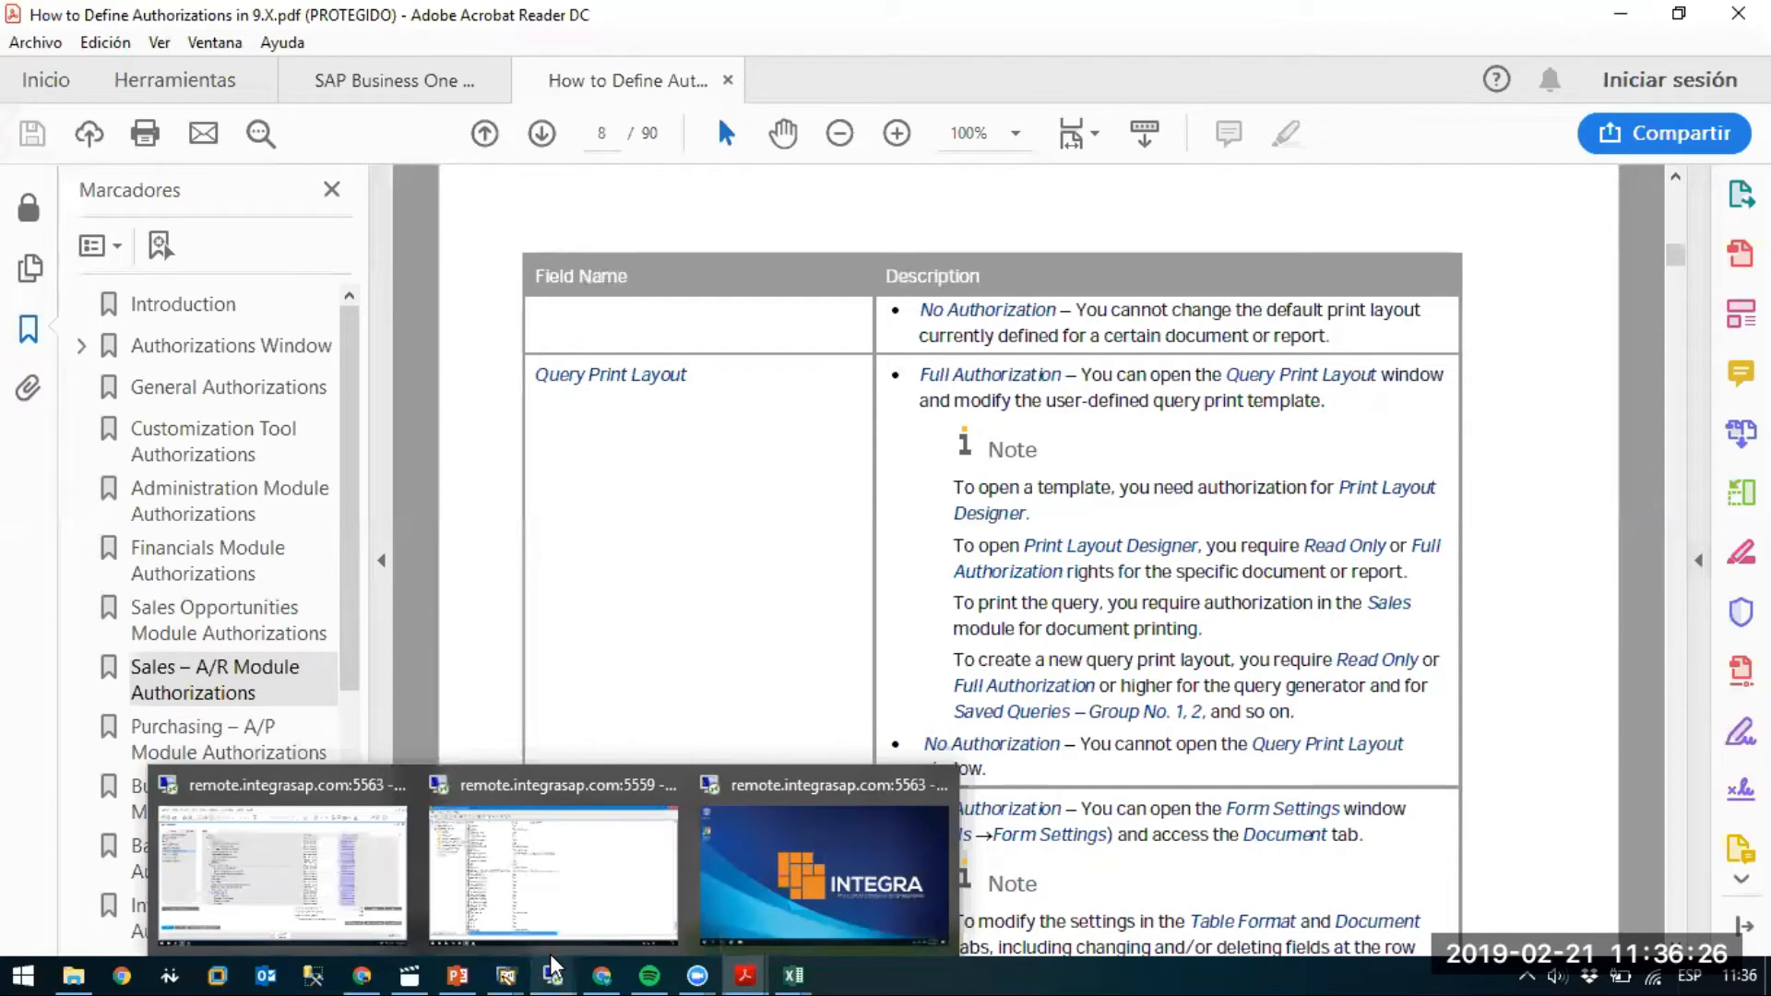
Return to the SAP authorizations grid, collapse the tree with Comprimir and expand only General.
click(281, 875)
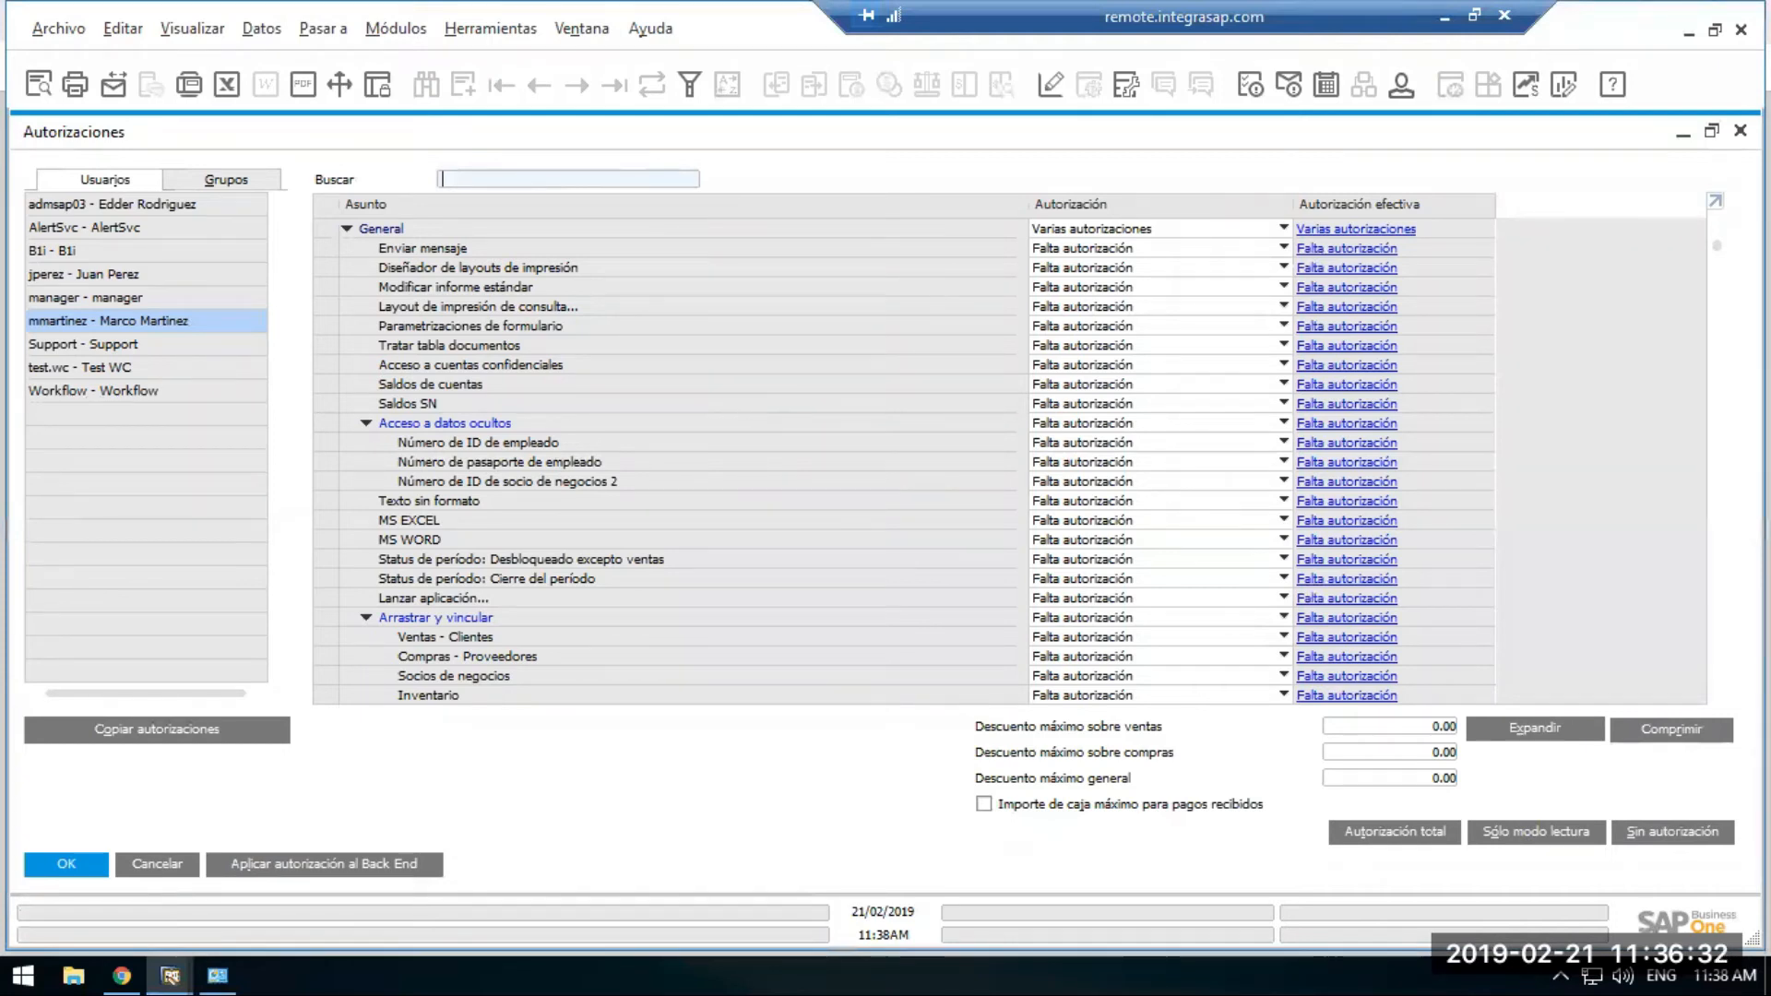
click(1715, 201)
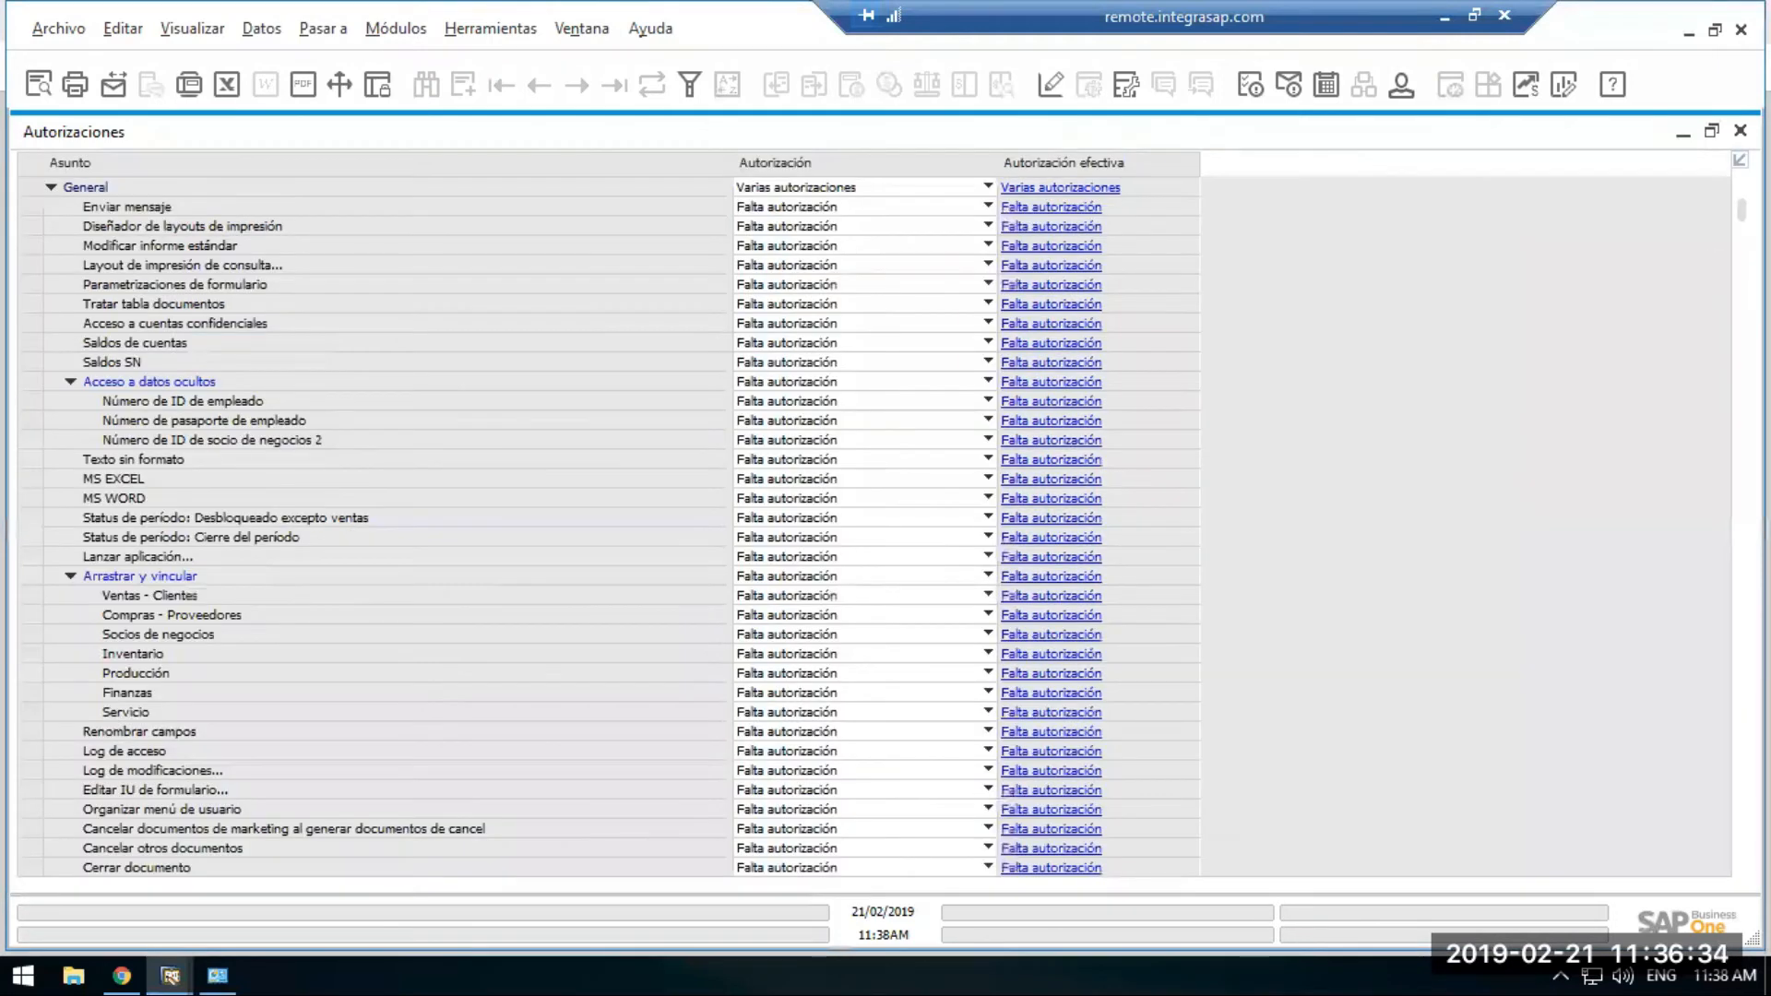
click(1740, 160)
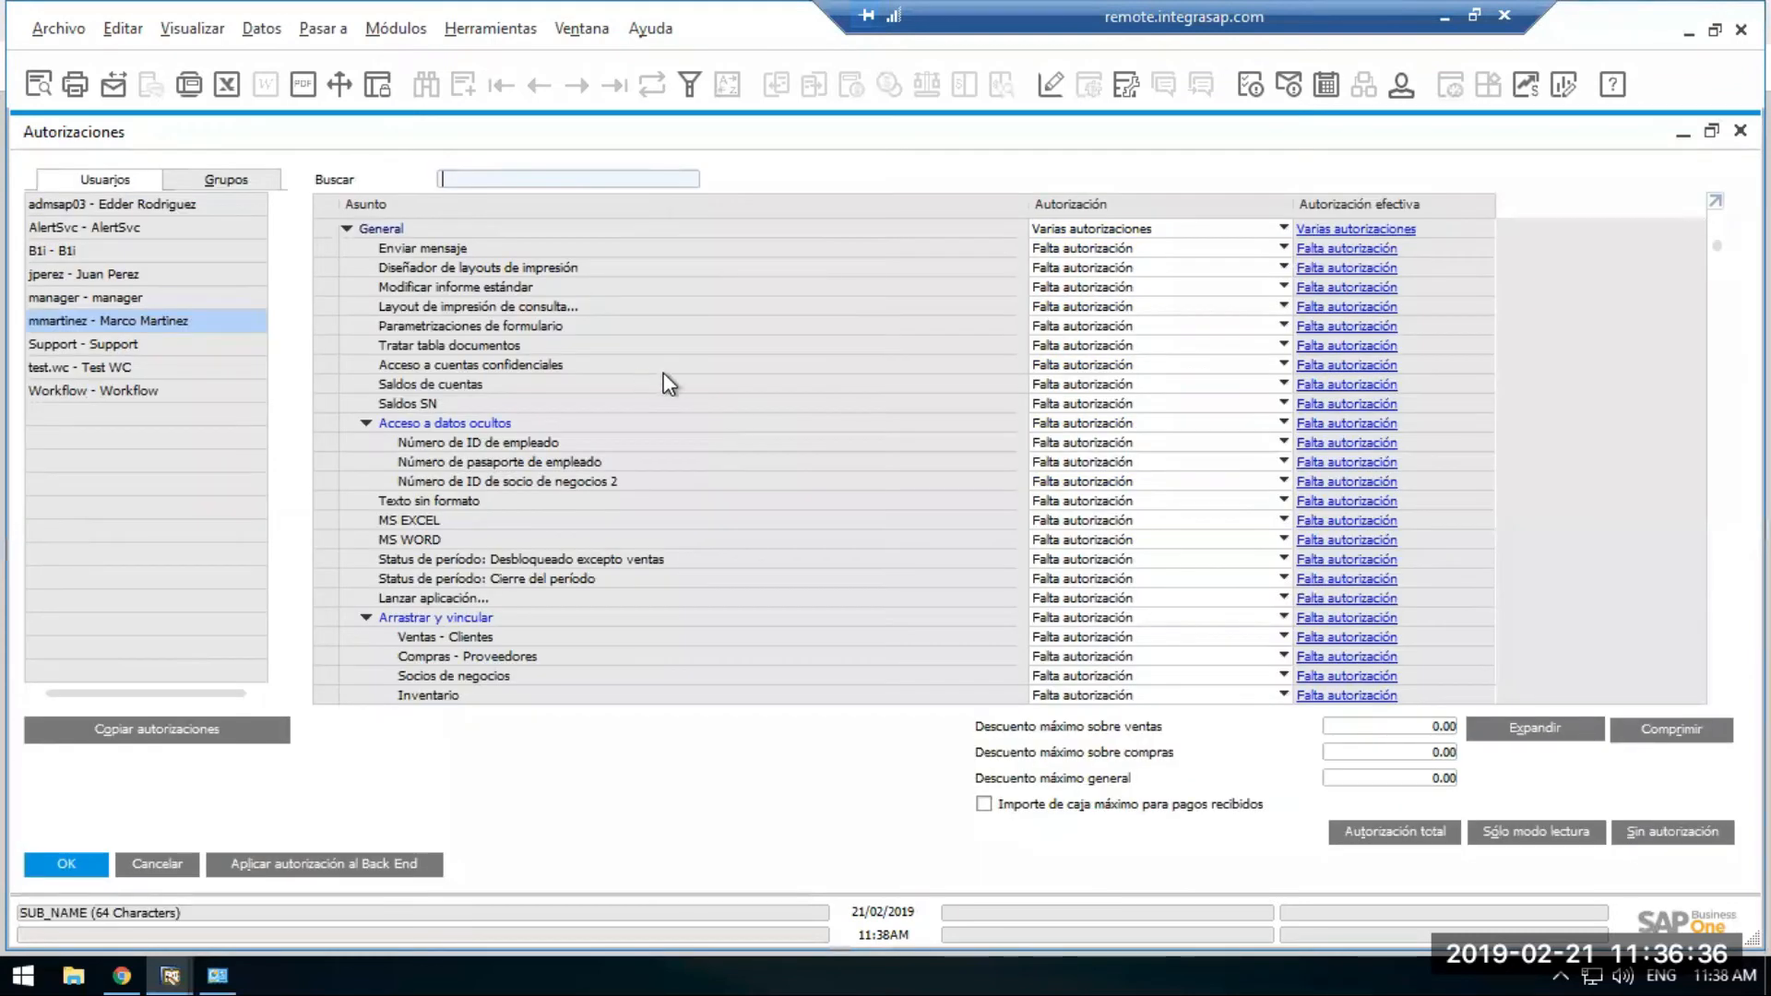
click(348, 228)
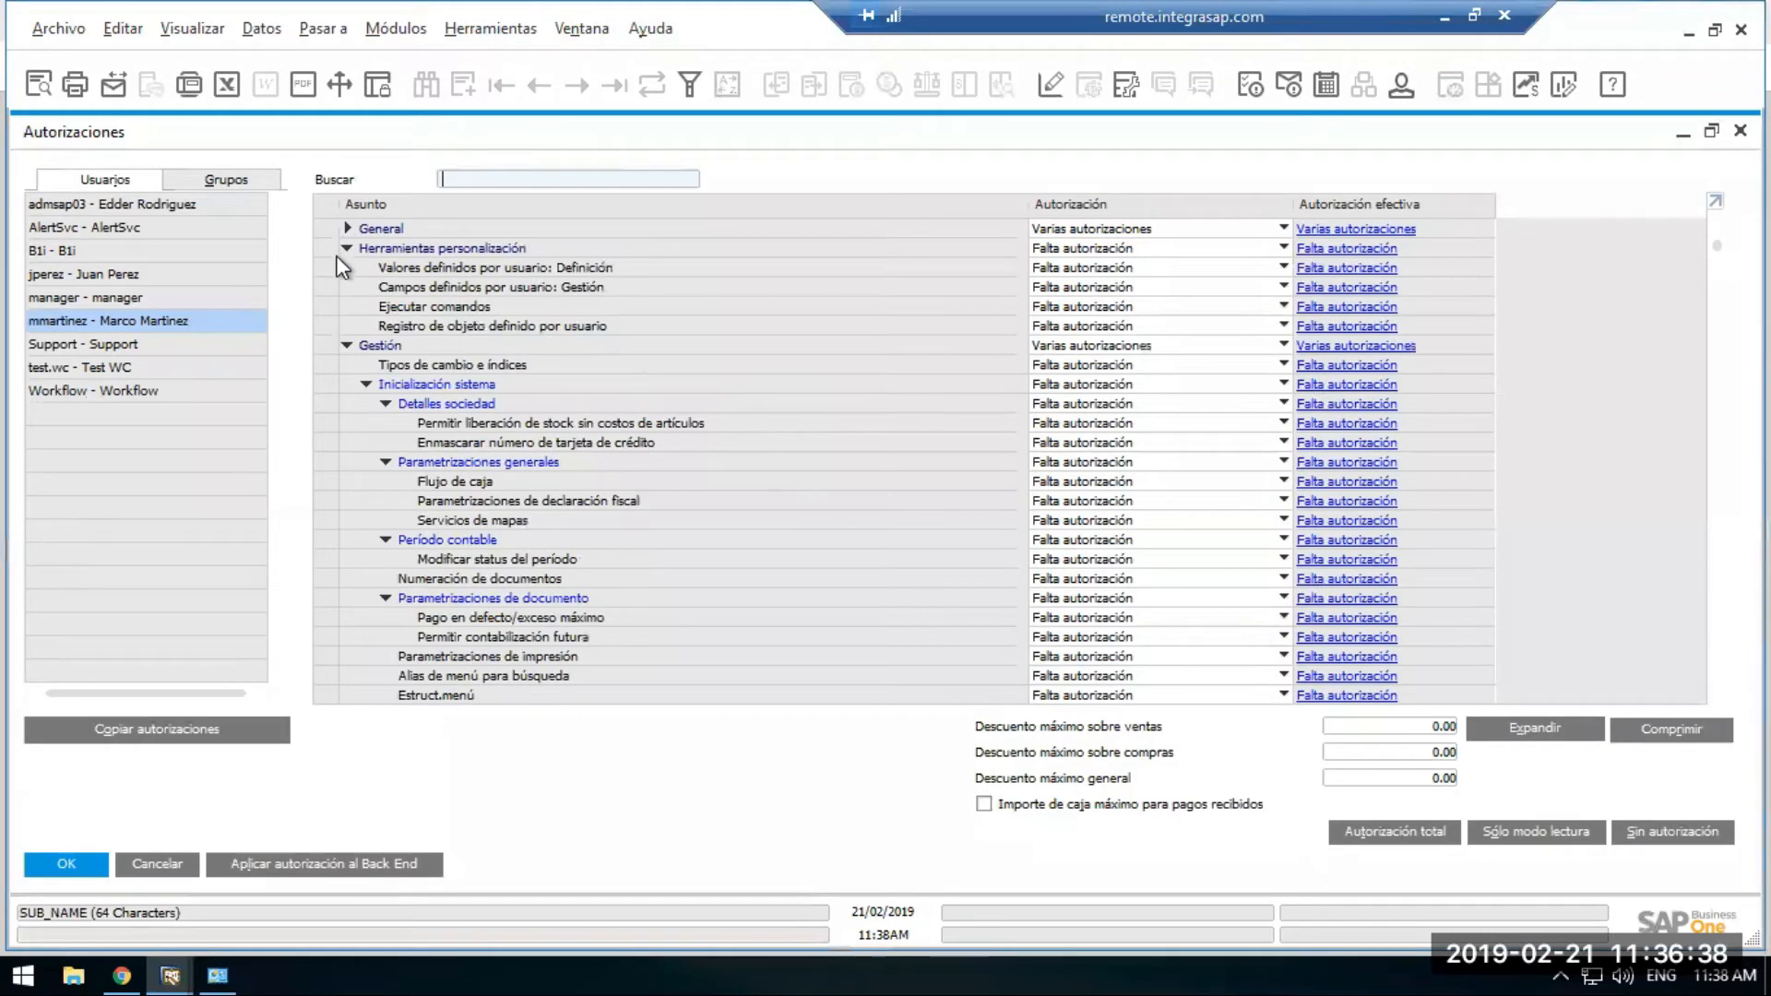
click(345, 249)
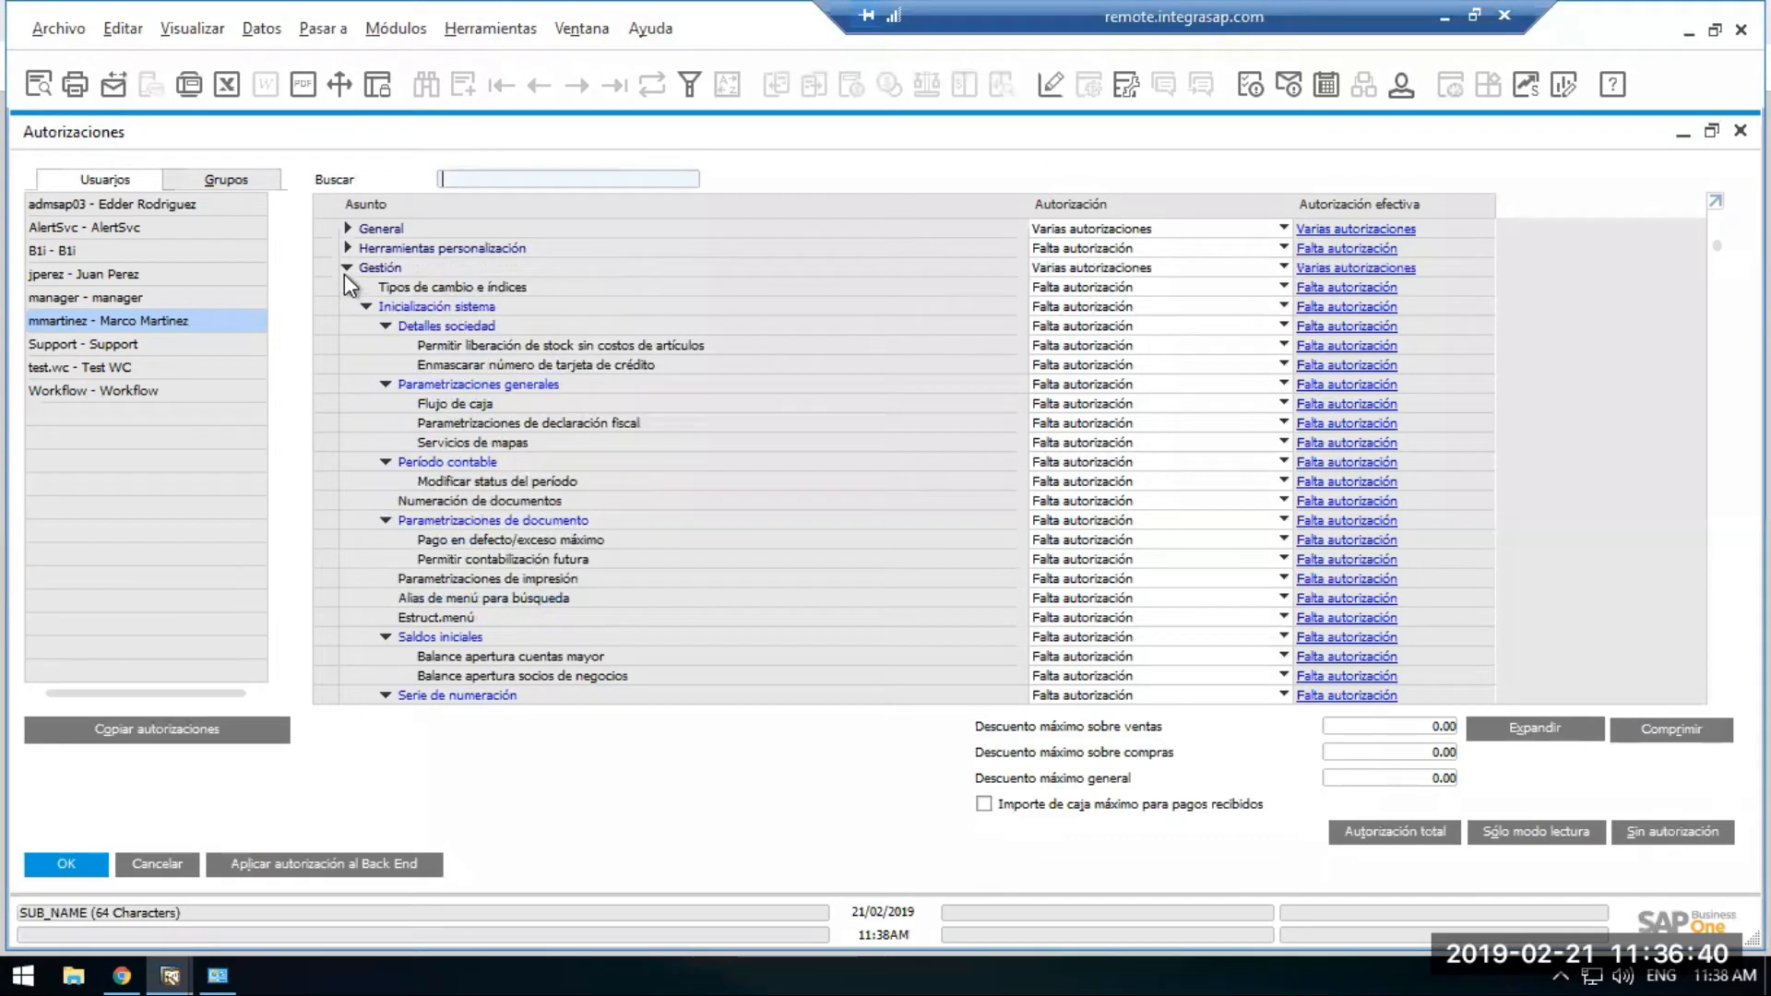
click(348, 268)
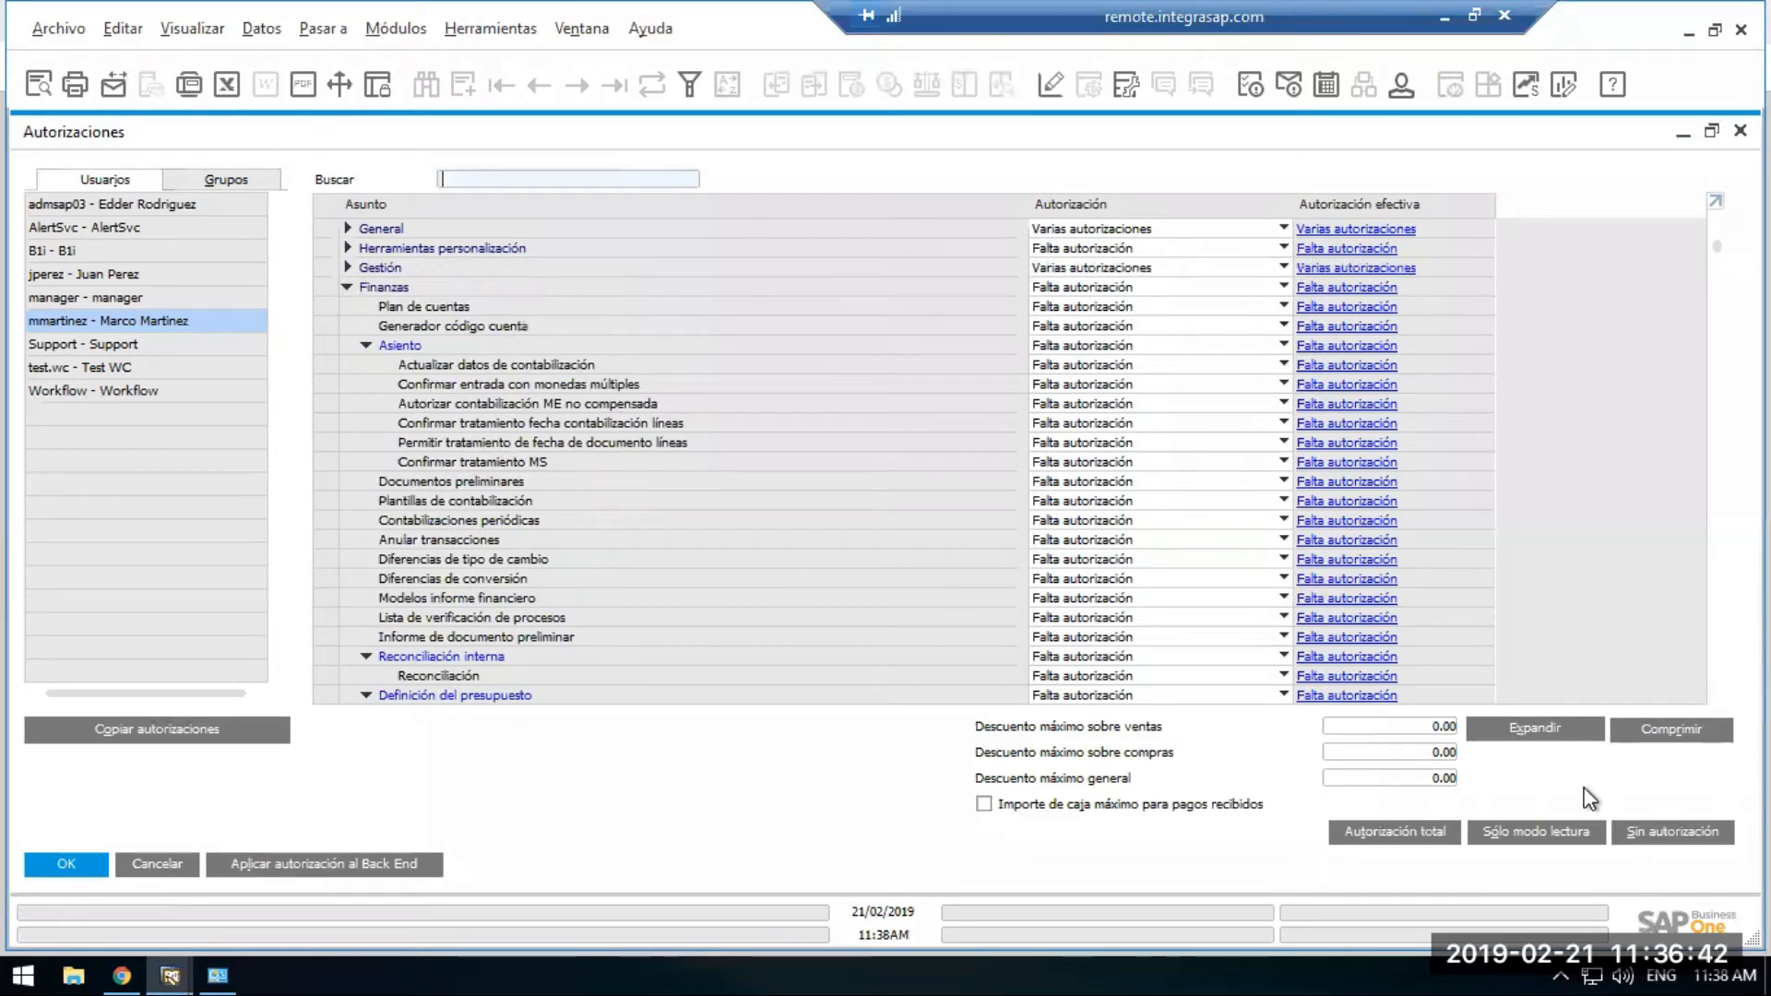
click(1684, 728)
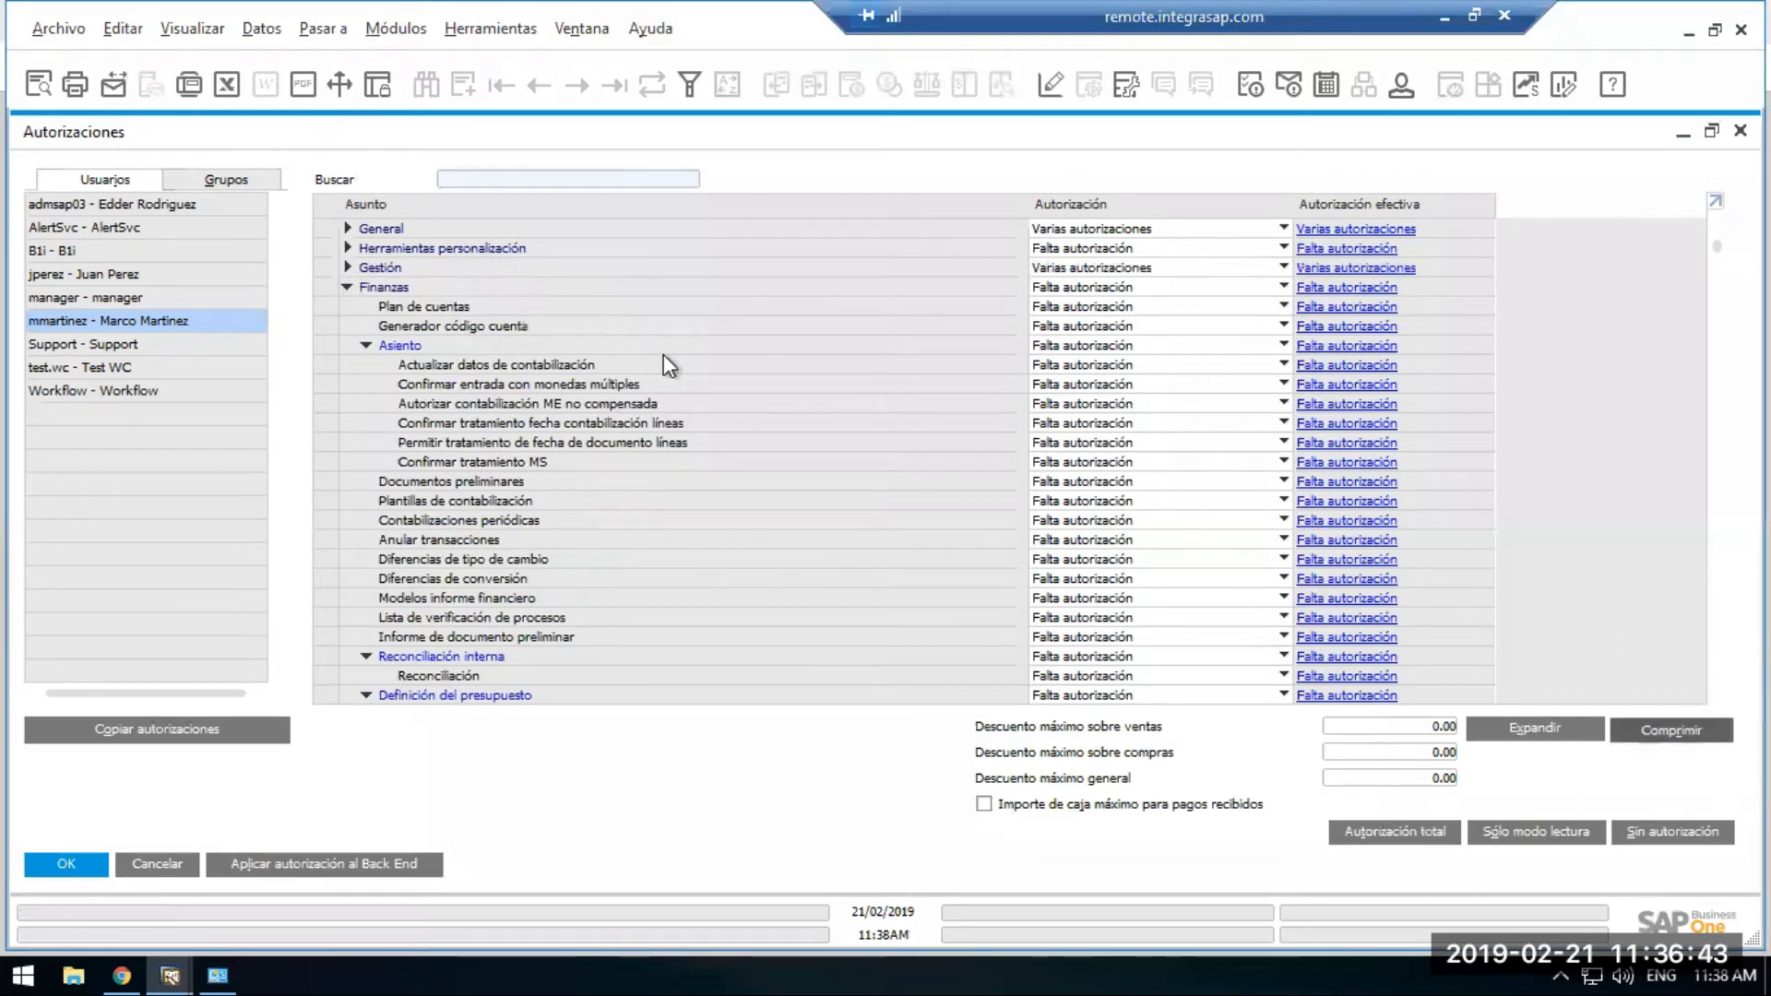
click(348, 228)
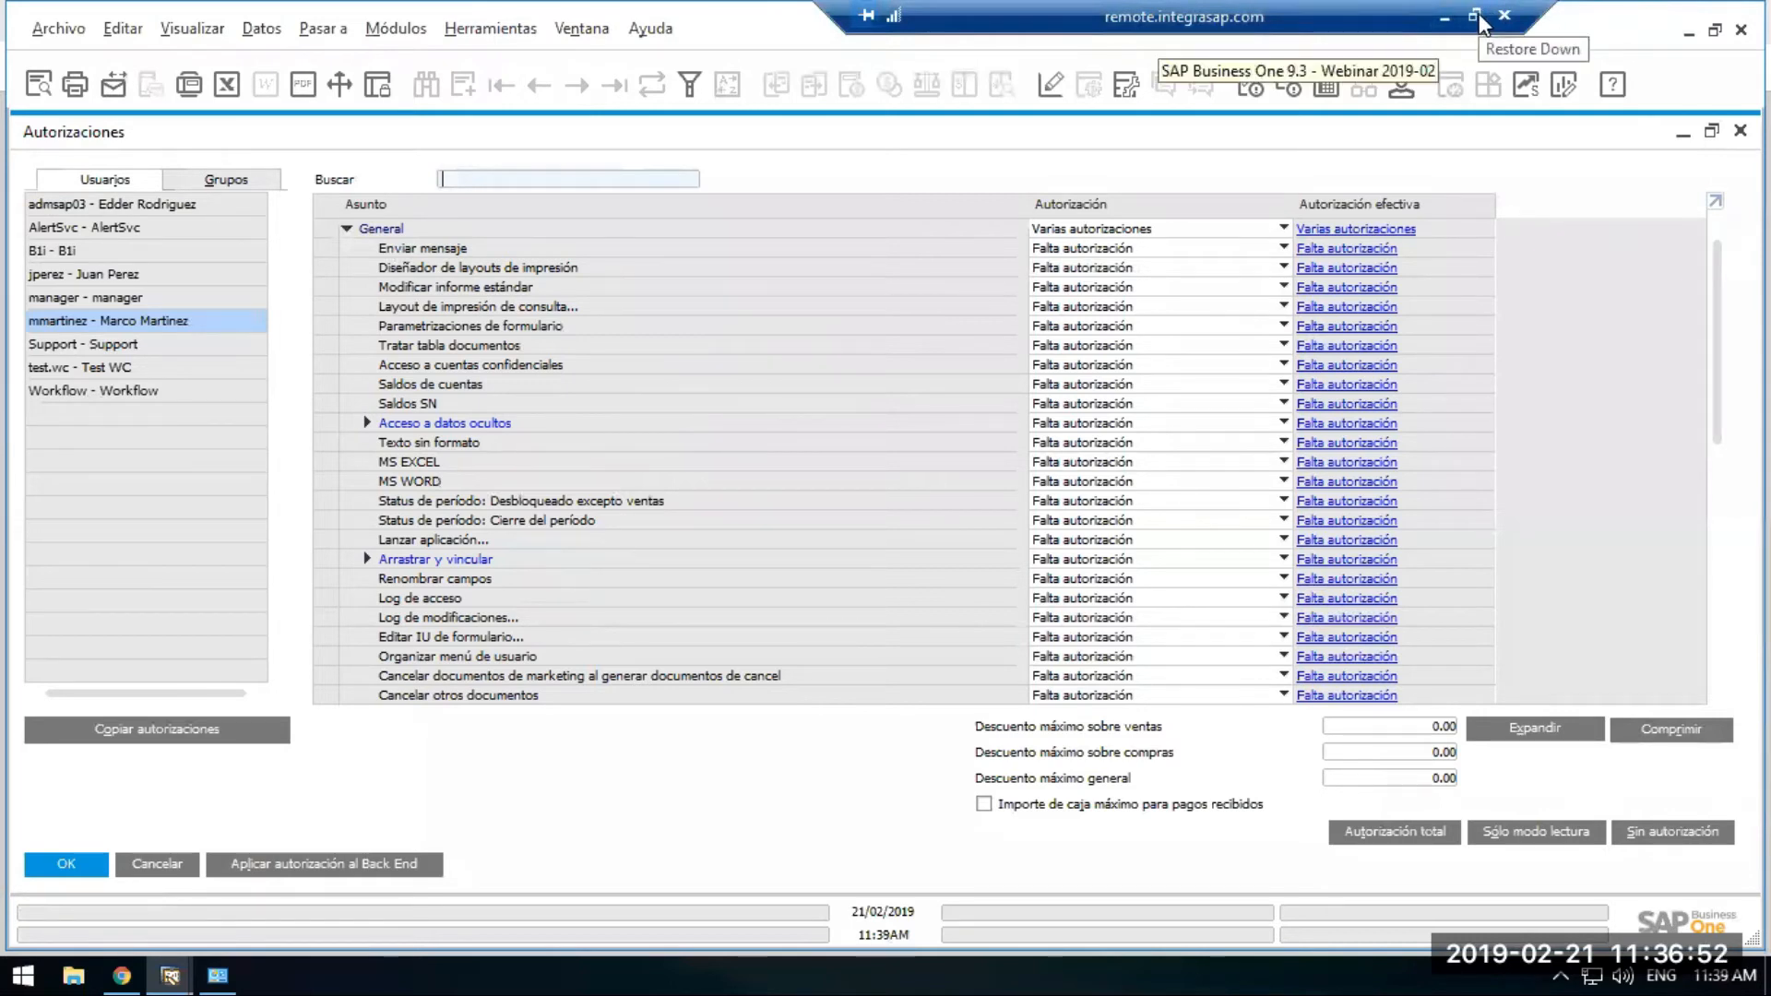
Exit full screen on the remote session and browse the view and data option menus.
click(1475, 16)
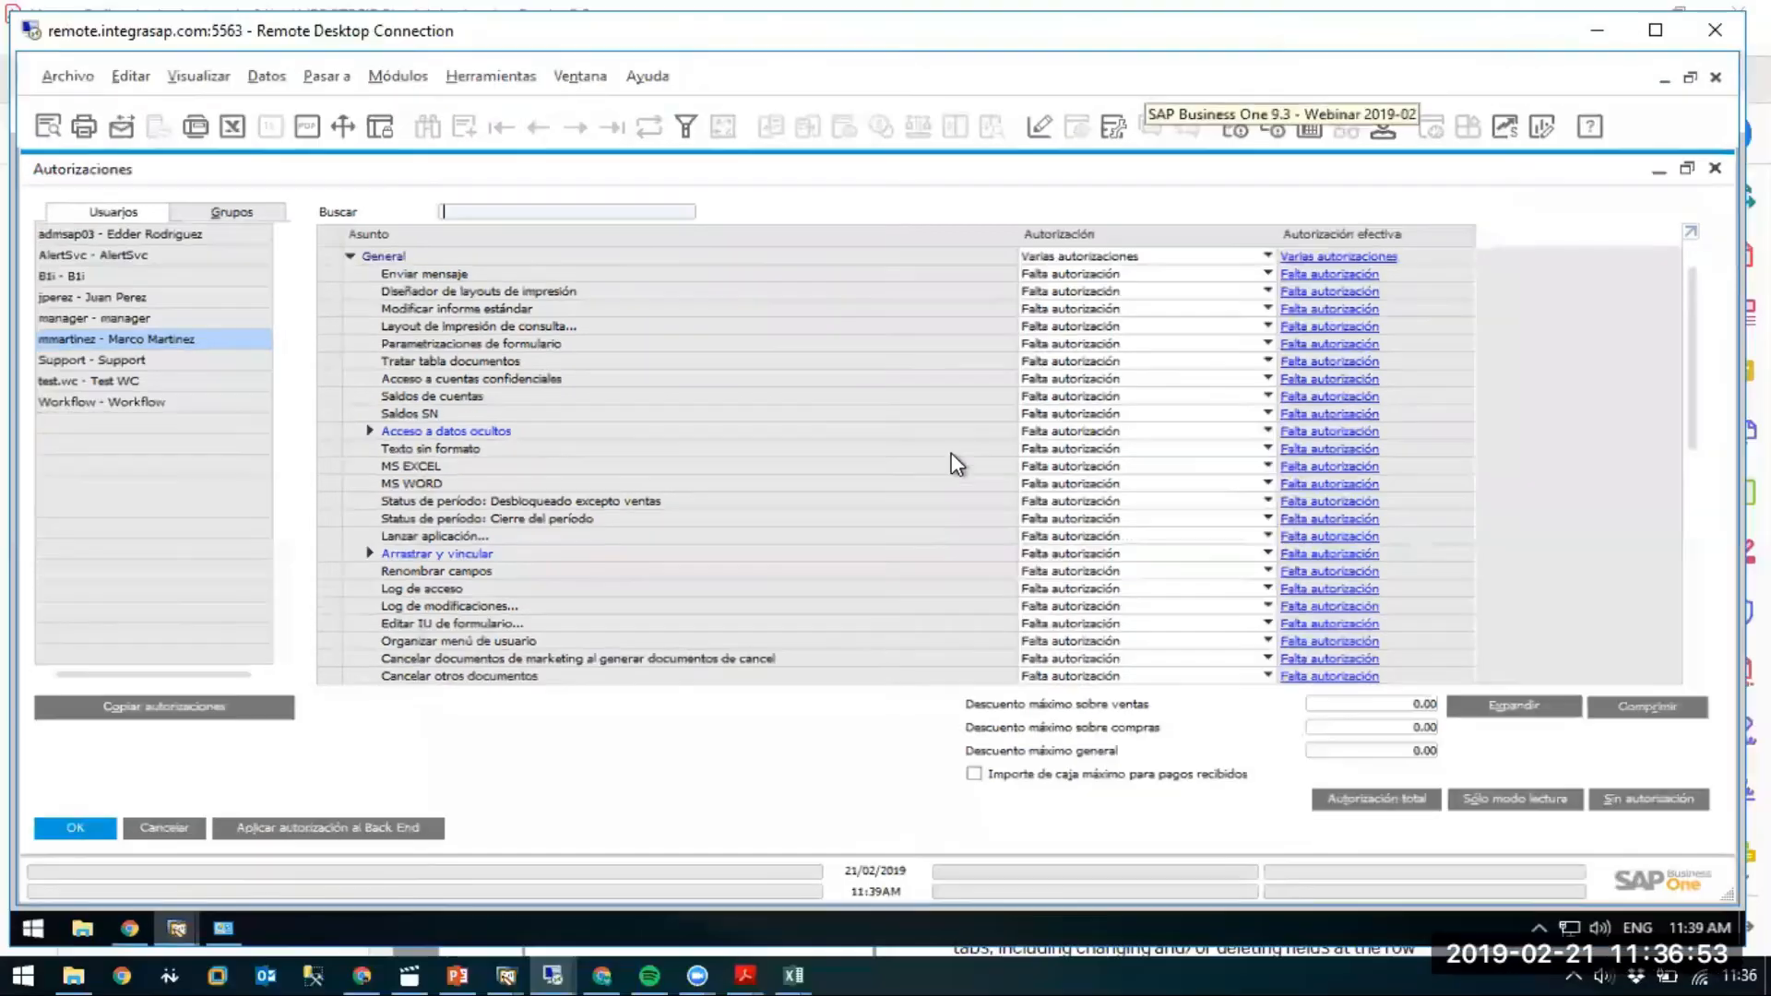
click(846, 850)
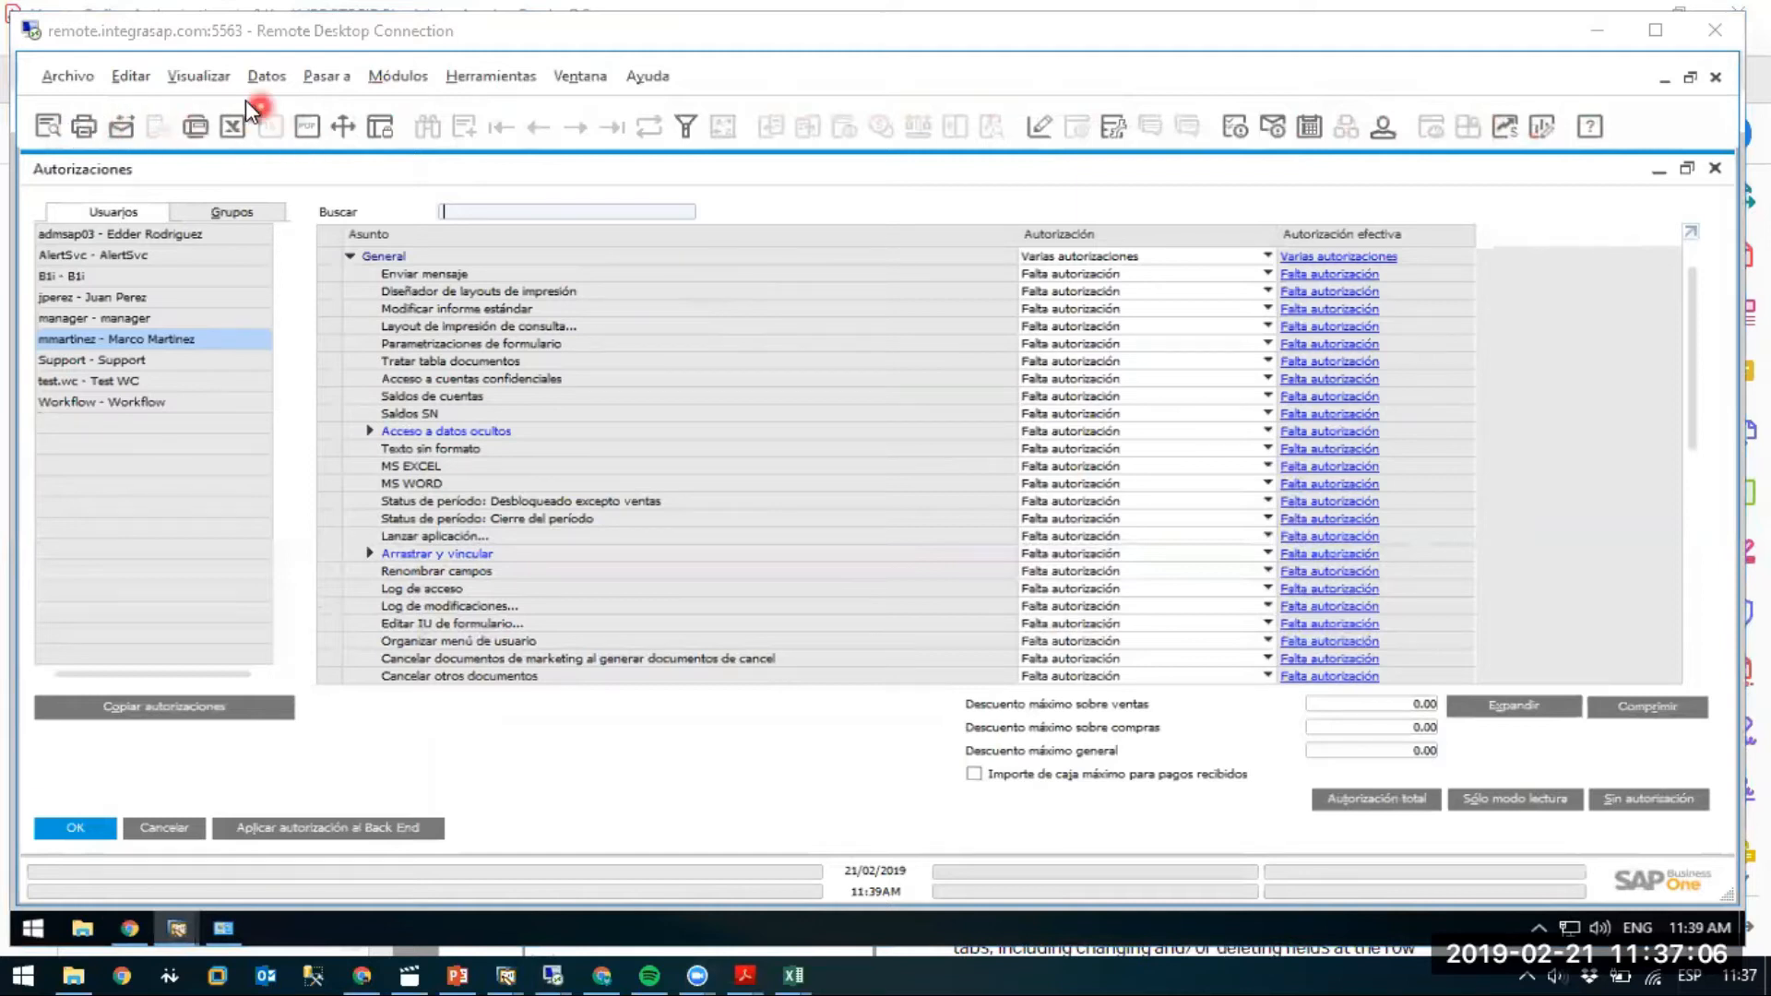
click(198, 76)
click(274, 79)
click(201, 77)
click(292, 90)
click(291, 90)
click(834, 185)
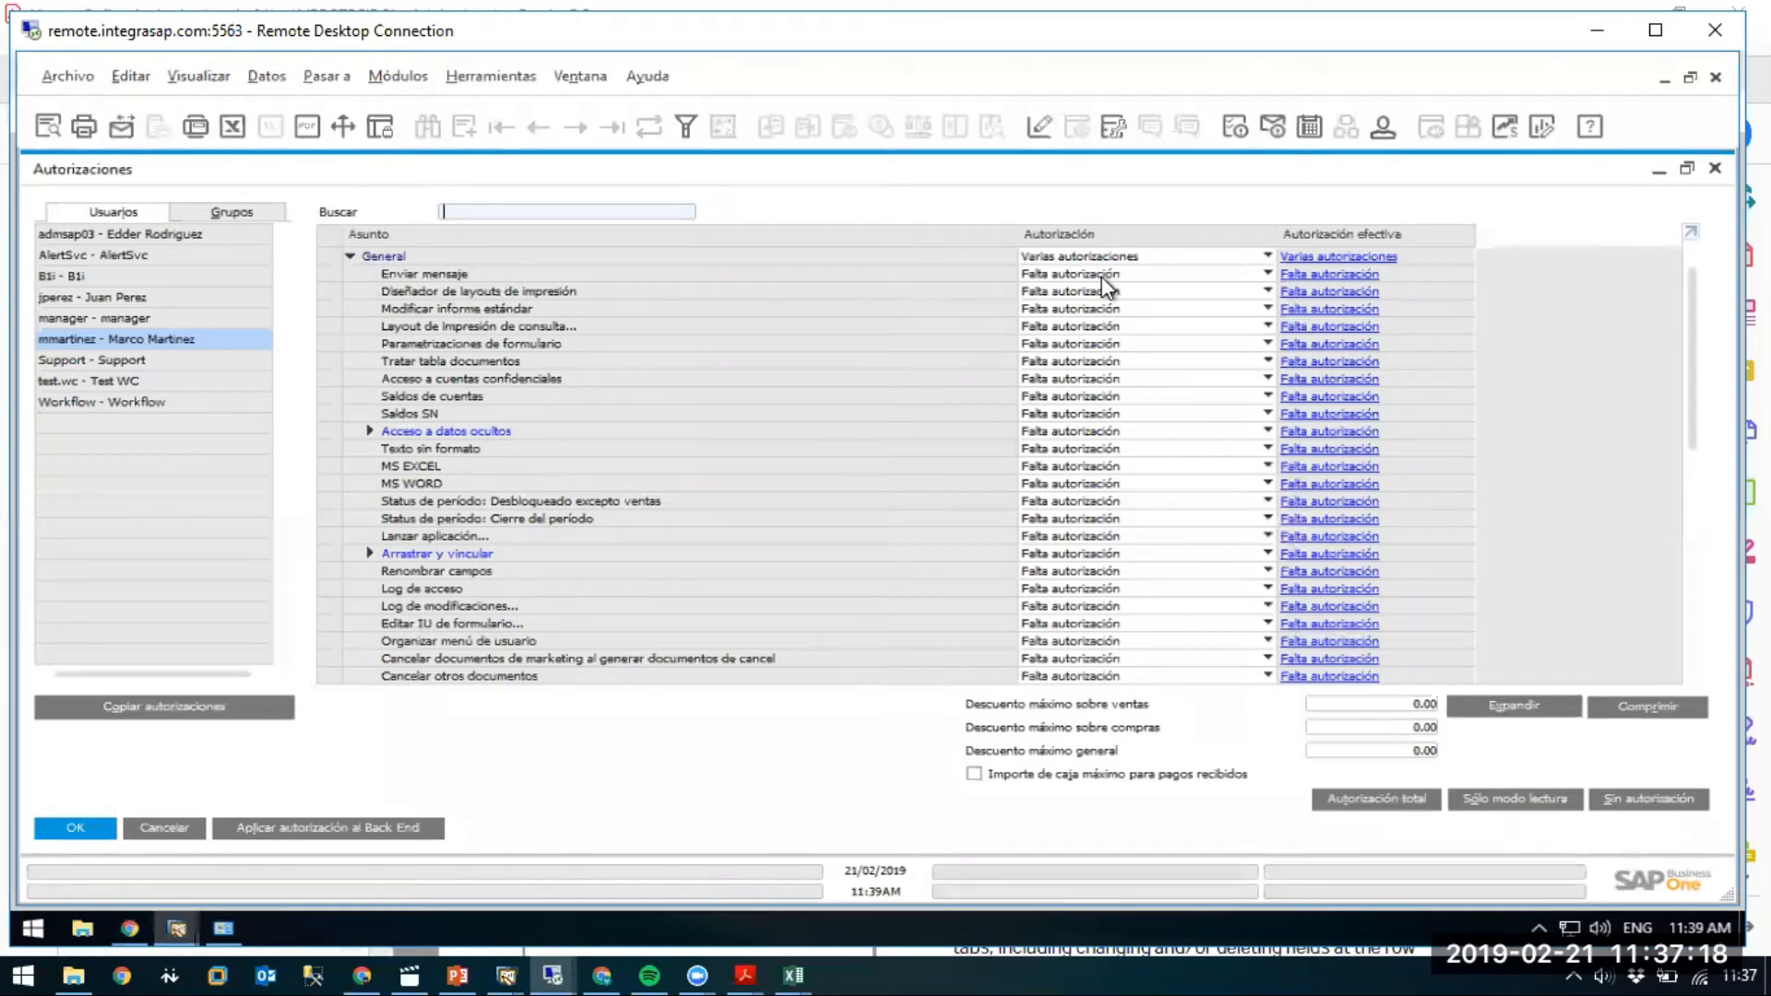
Change the Enviar mensaje row from Sin autorización to Autorización total.
click(1076, 275)
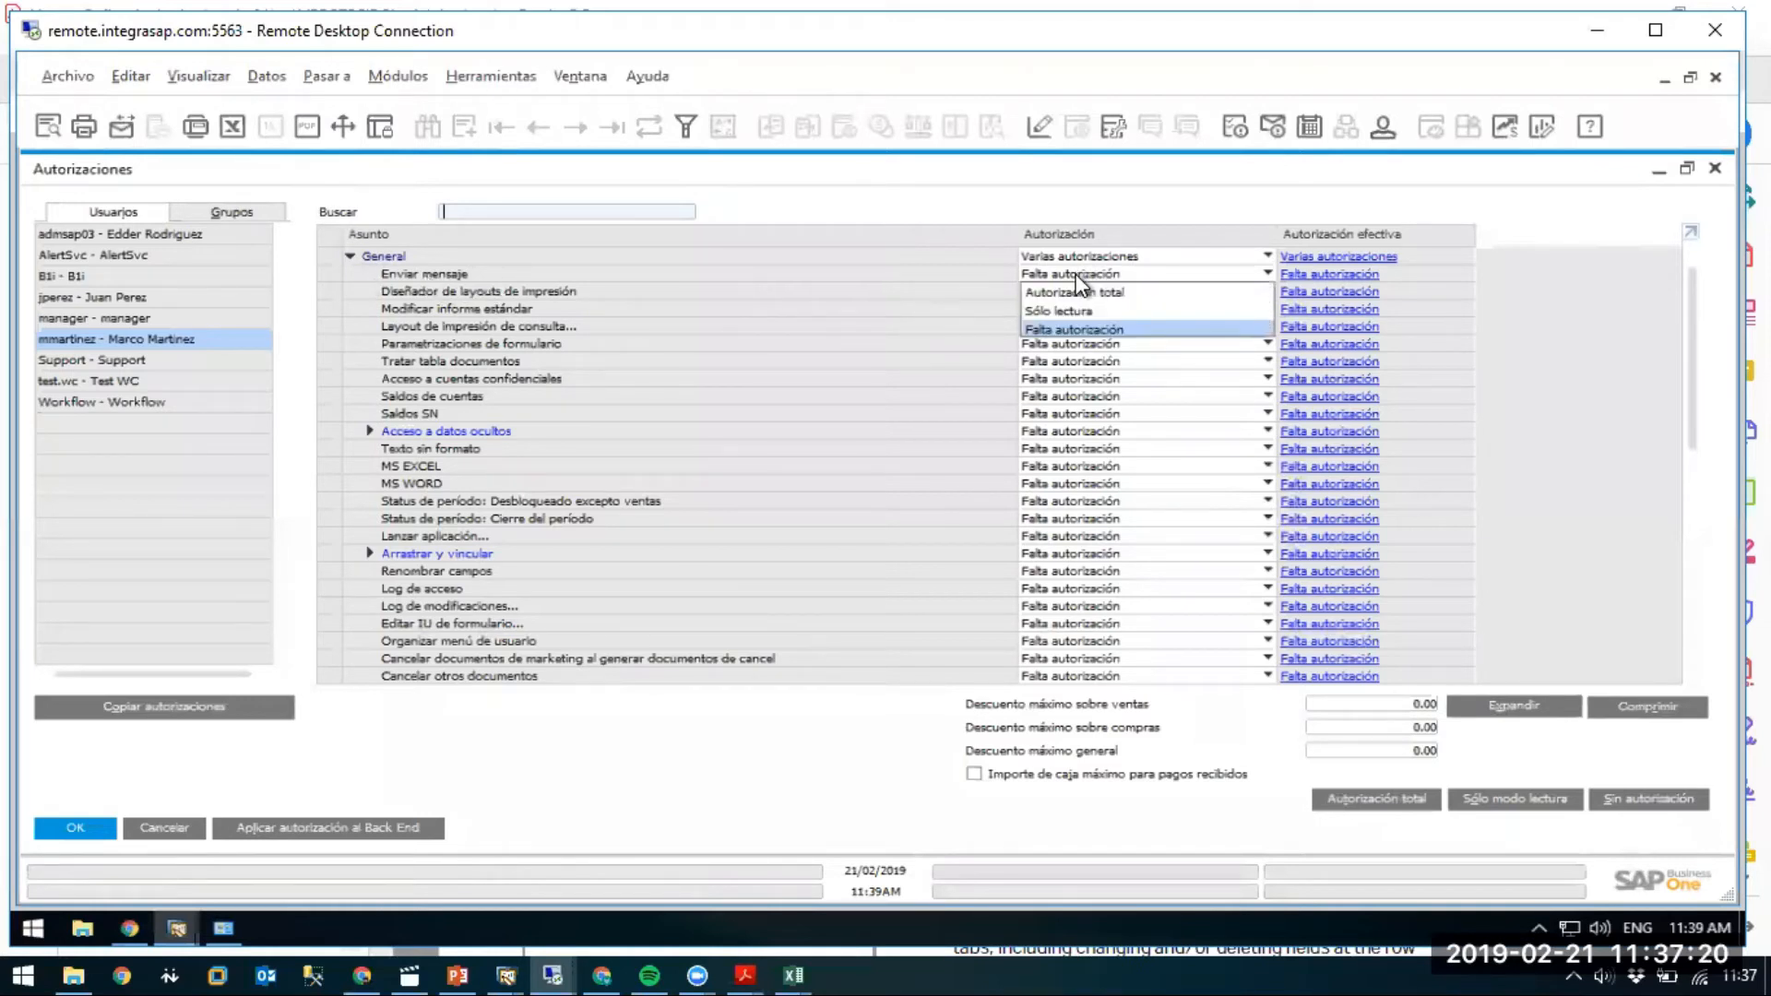
click(743, 208)
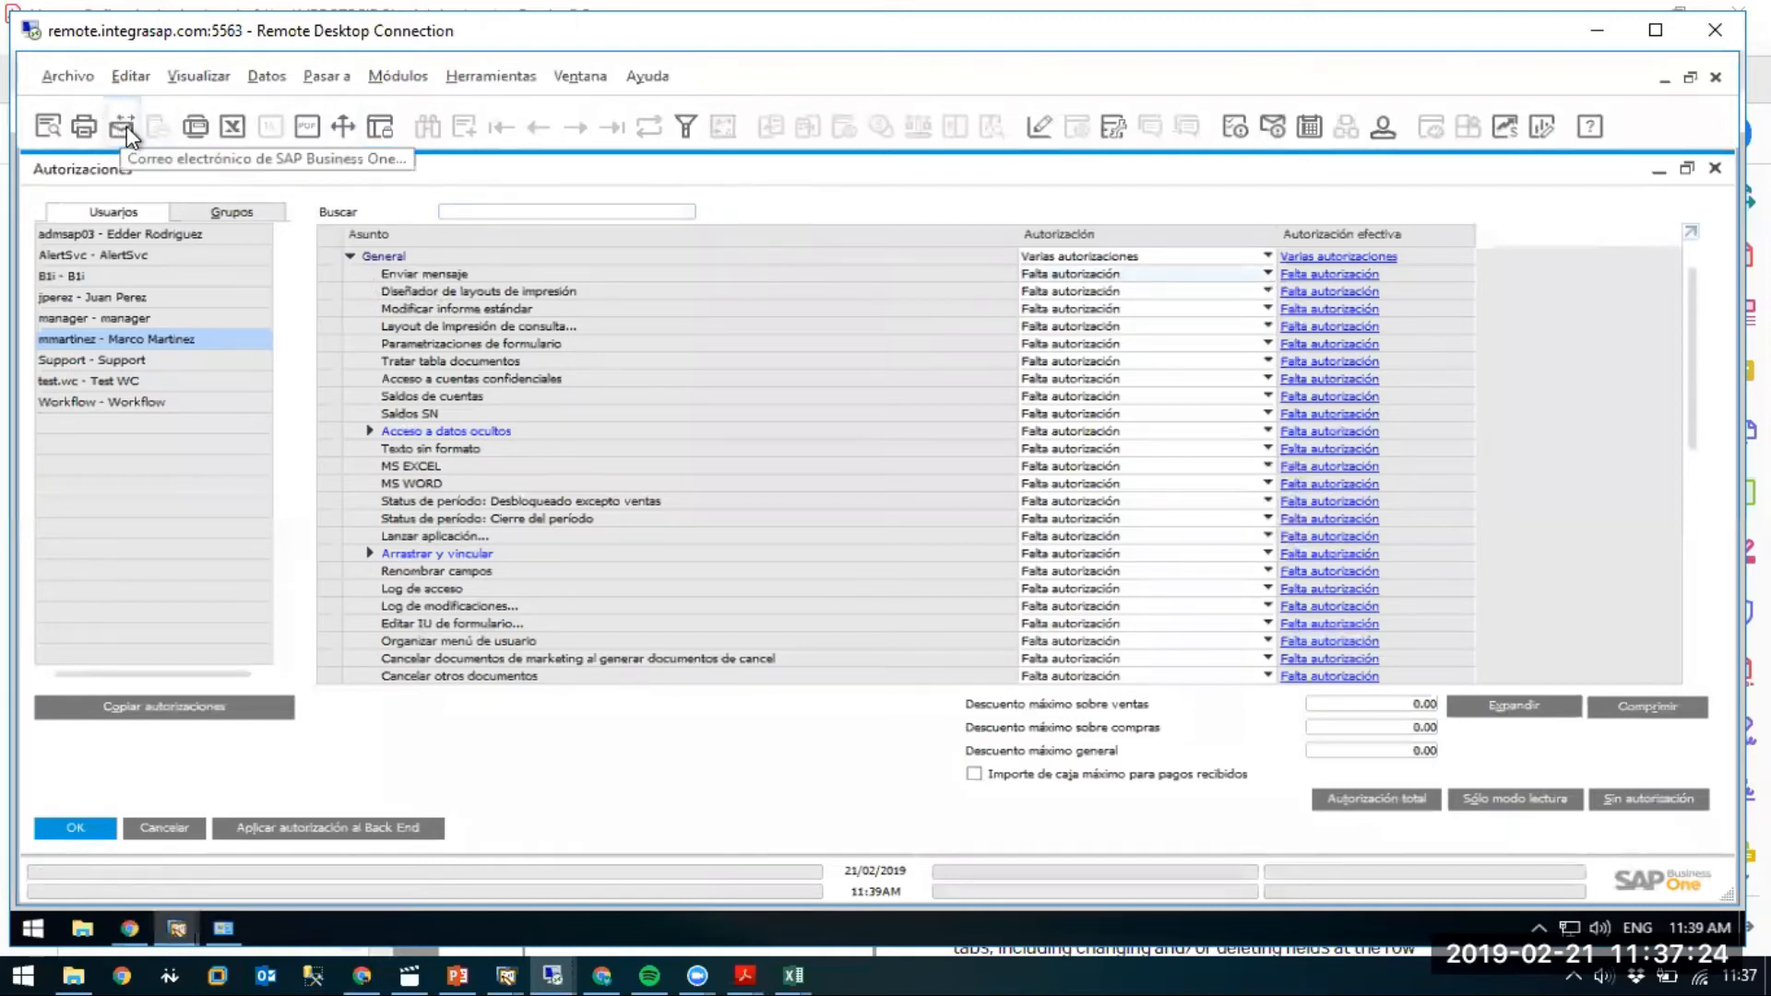
click(1042, 273)
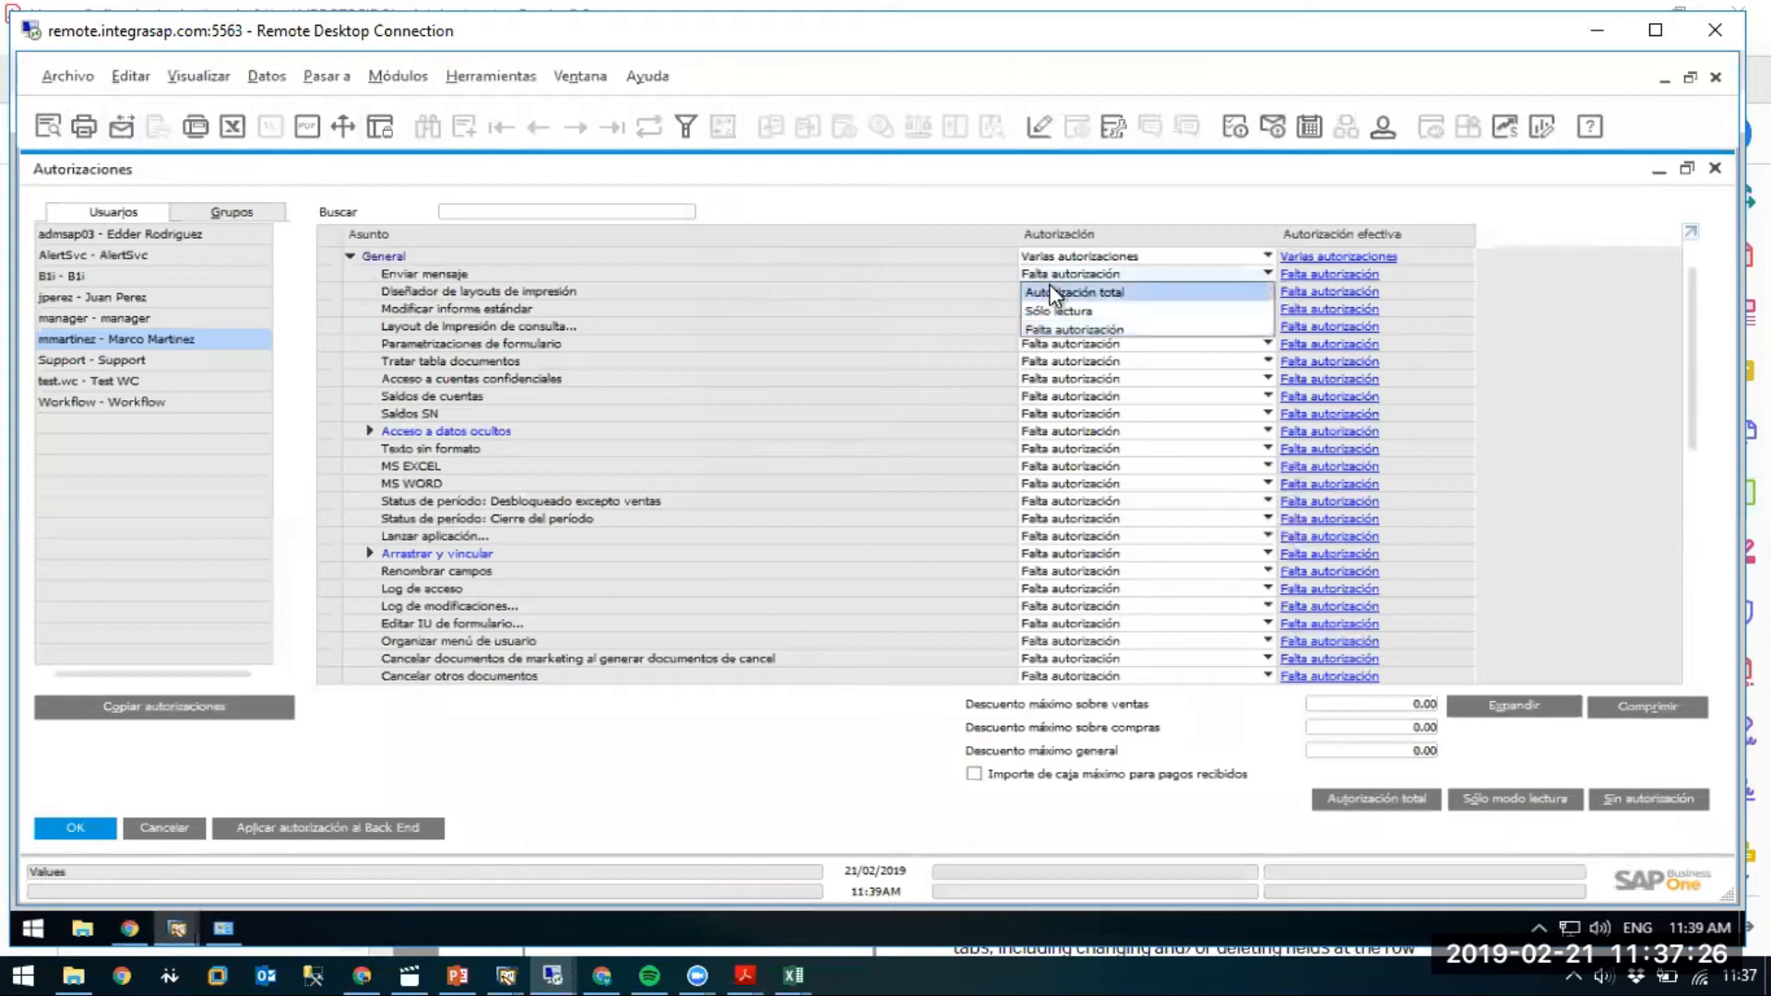
click(1051, 292)
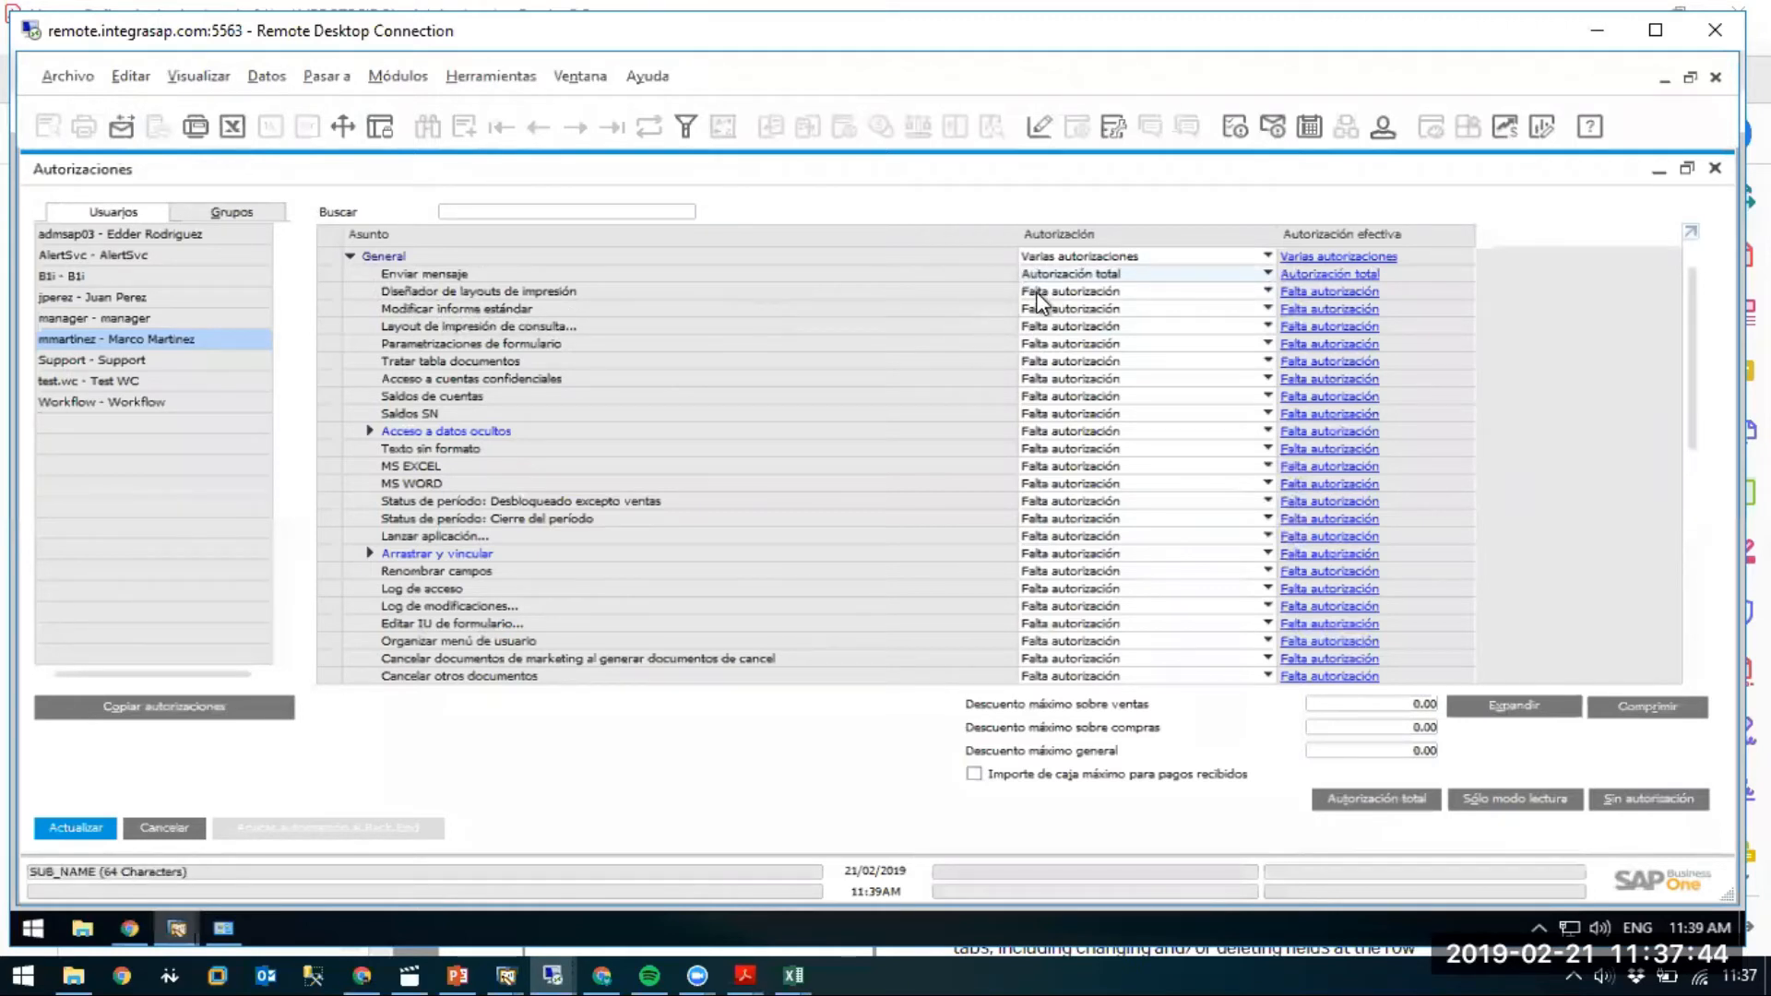
click(397, 77)
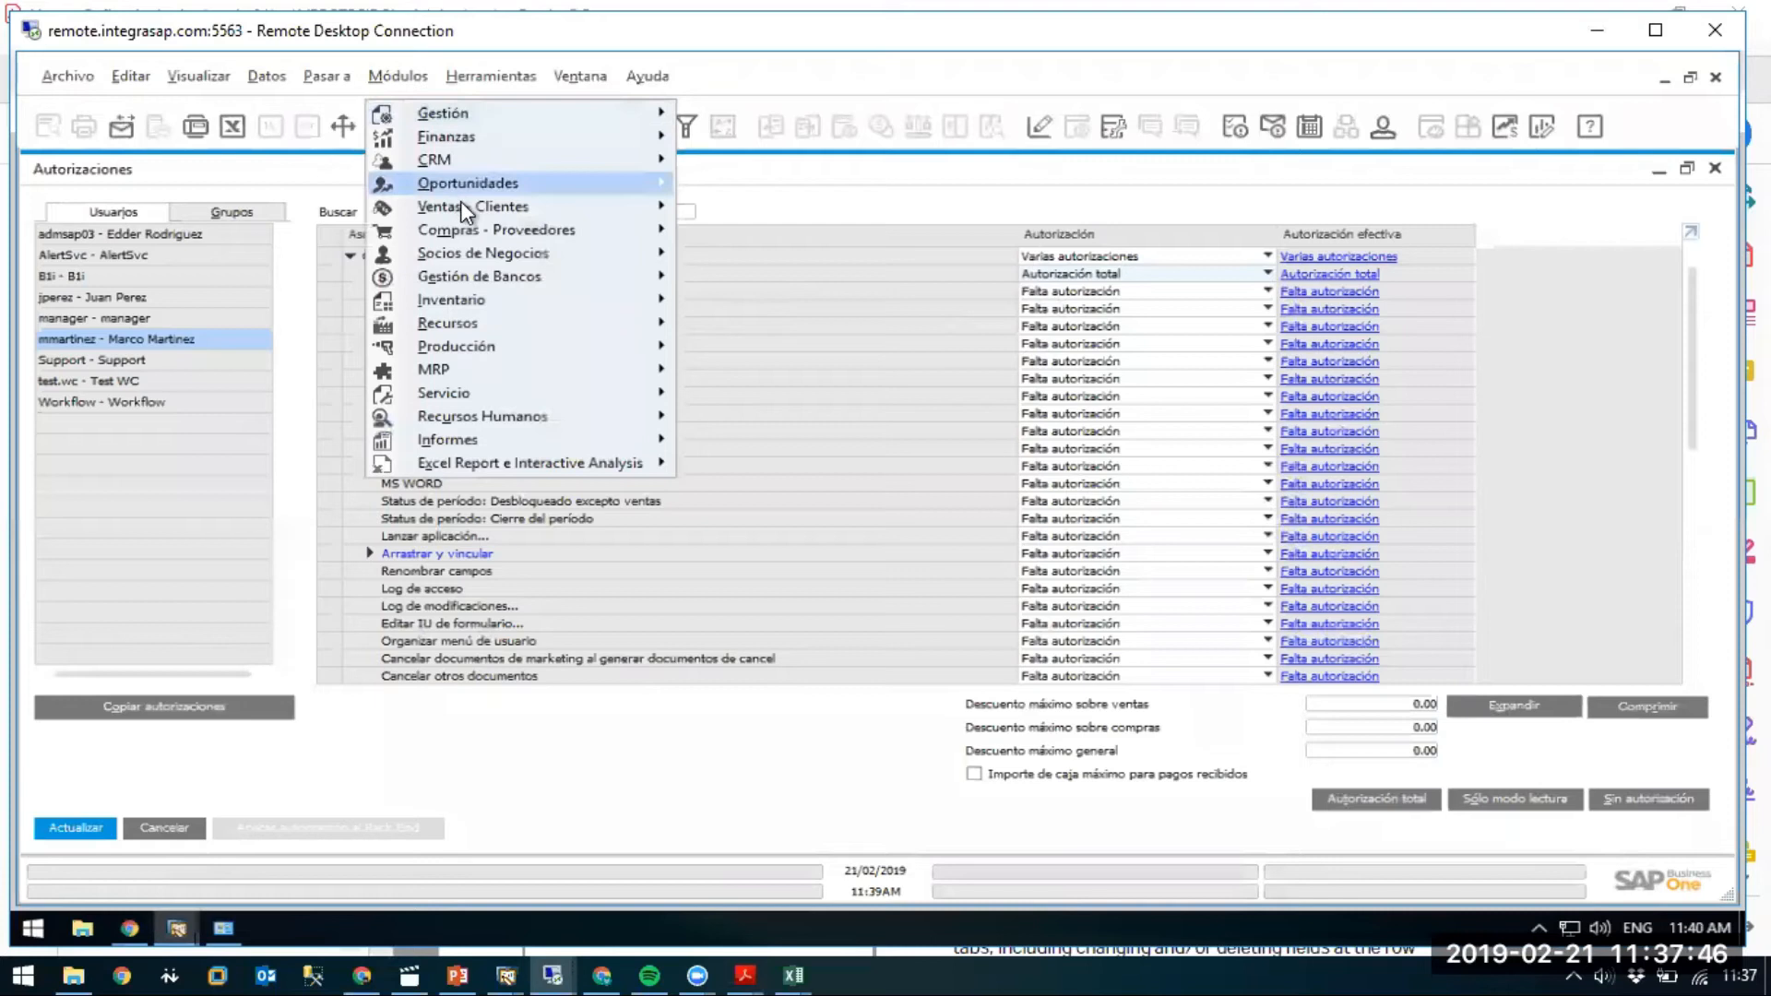
mouse_move(461, 205)
click(795, 392)
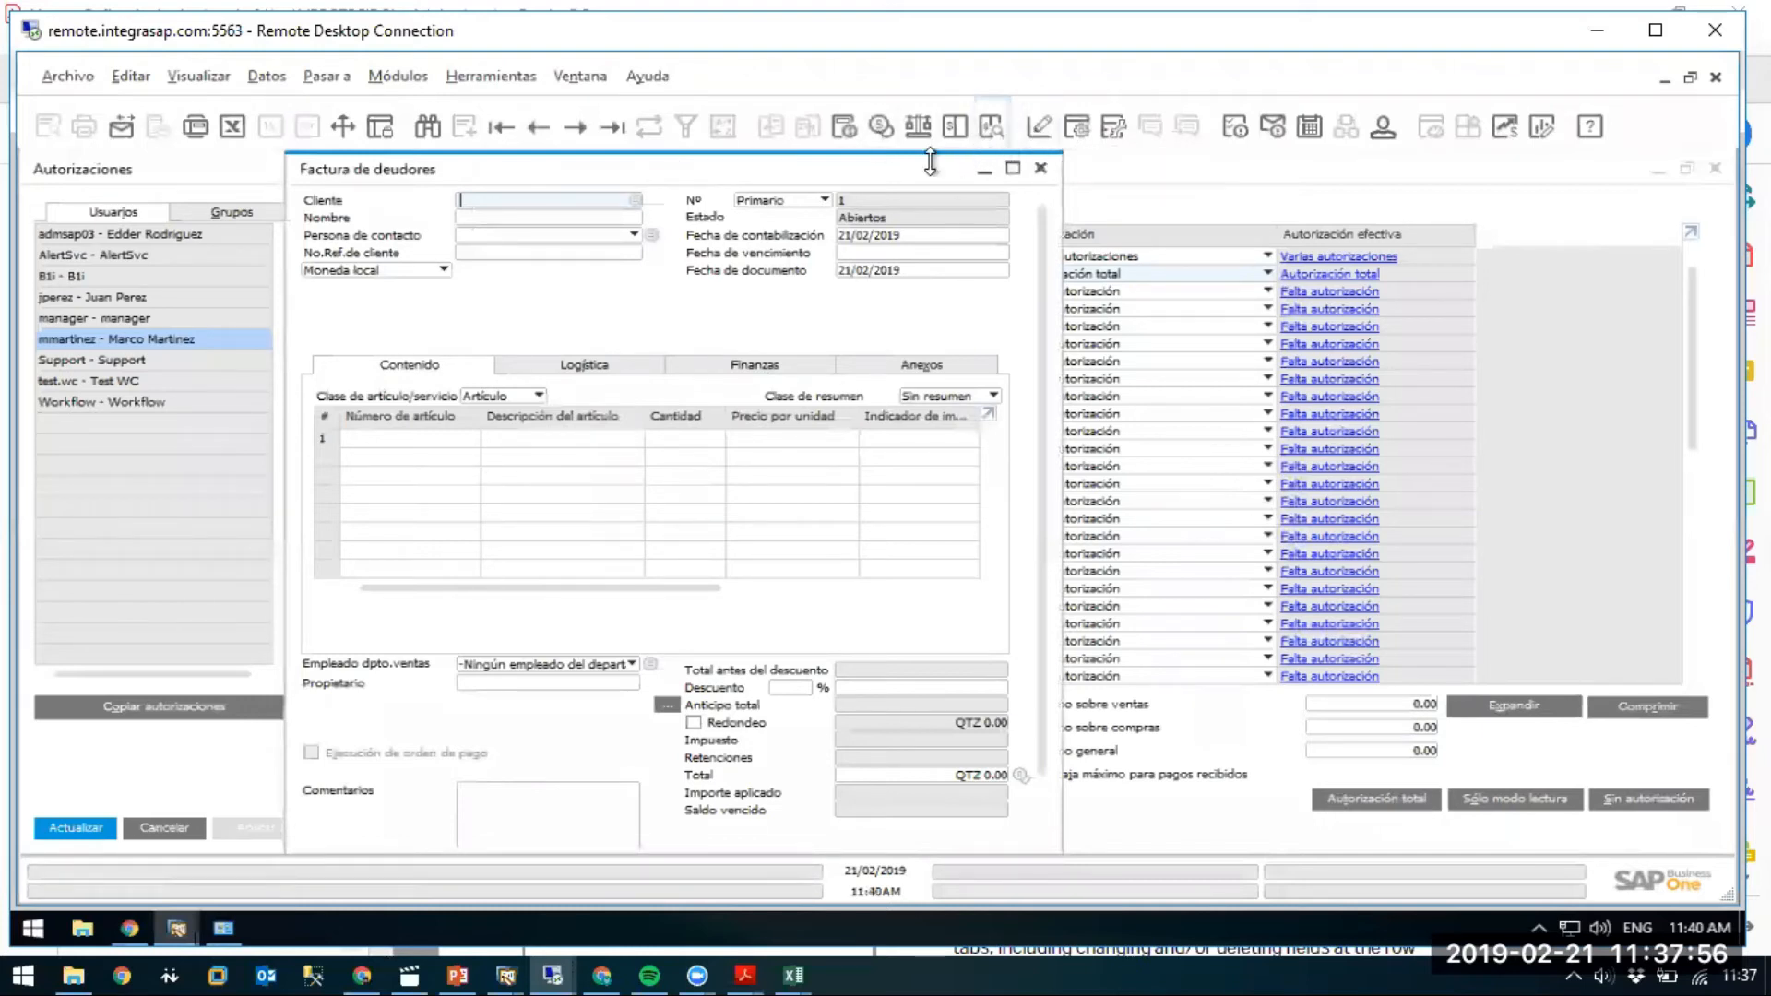
drag(909, 176, 1058, 195)
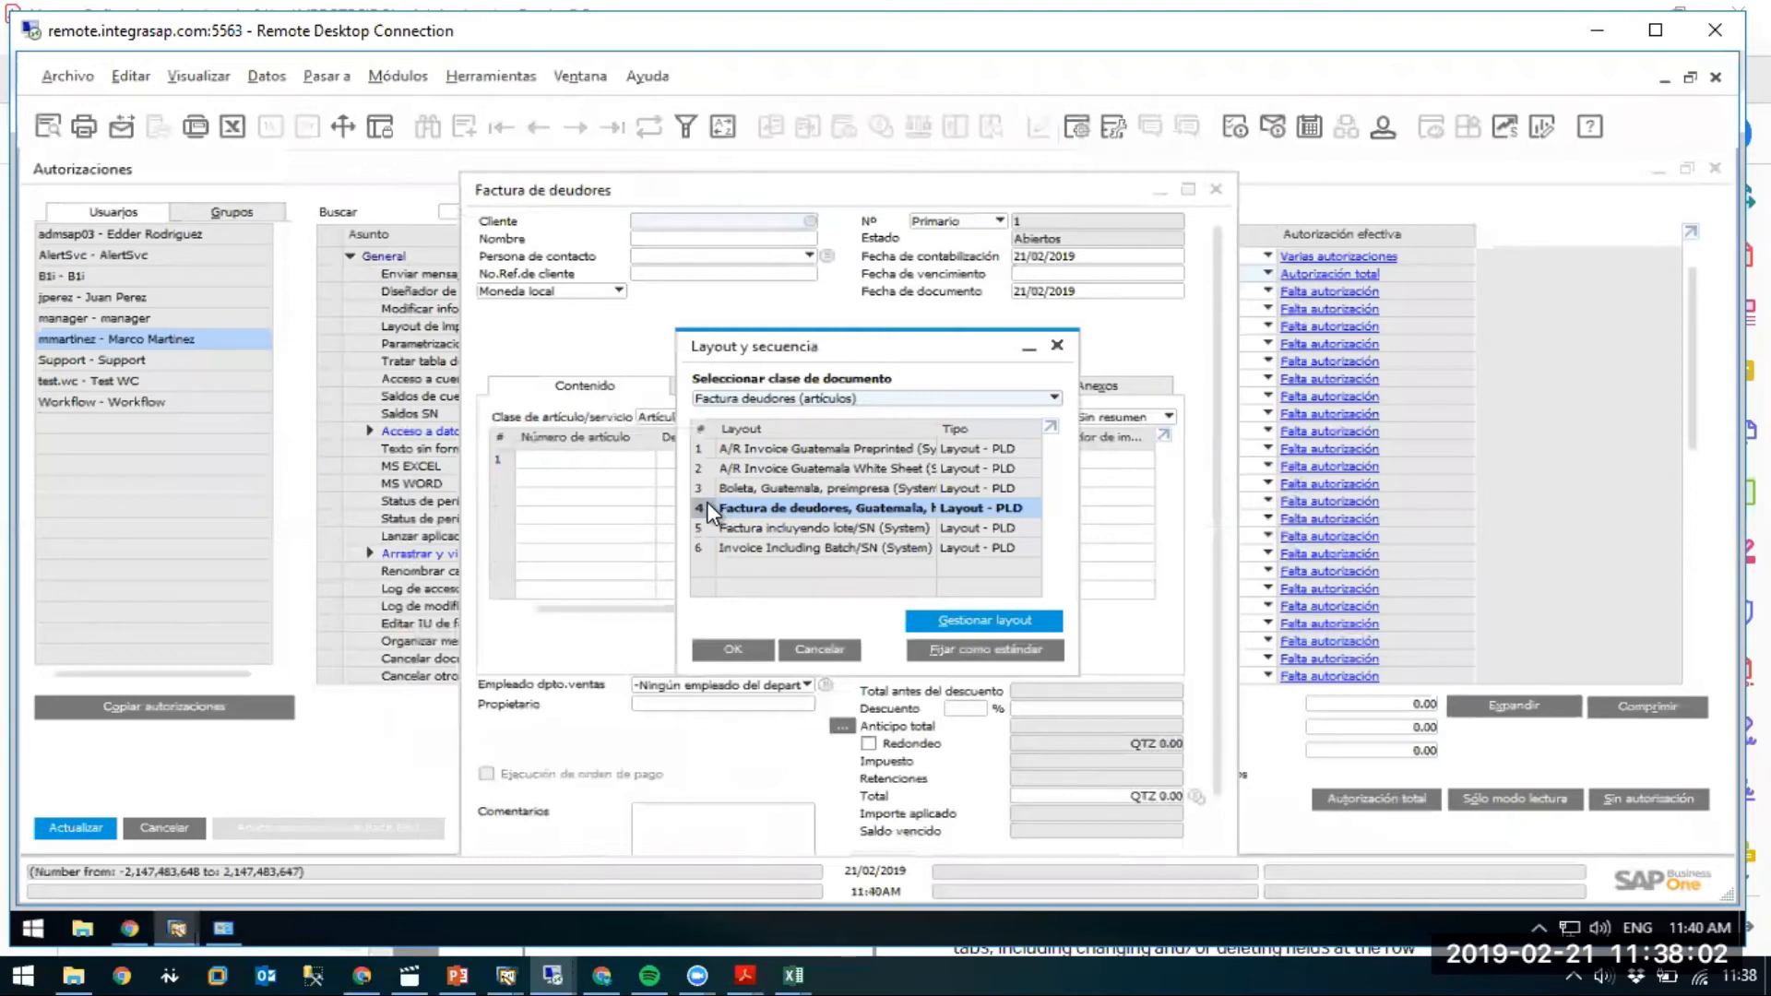
click(751, 526)
click(1057, 344)
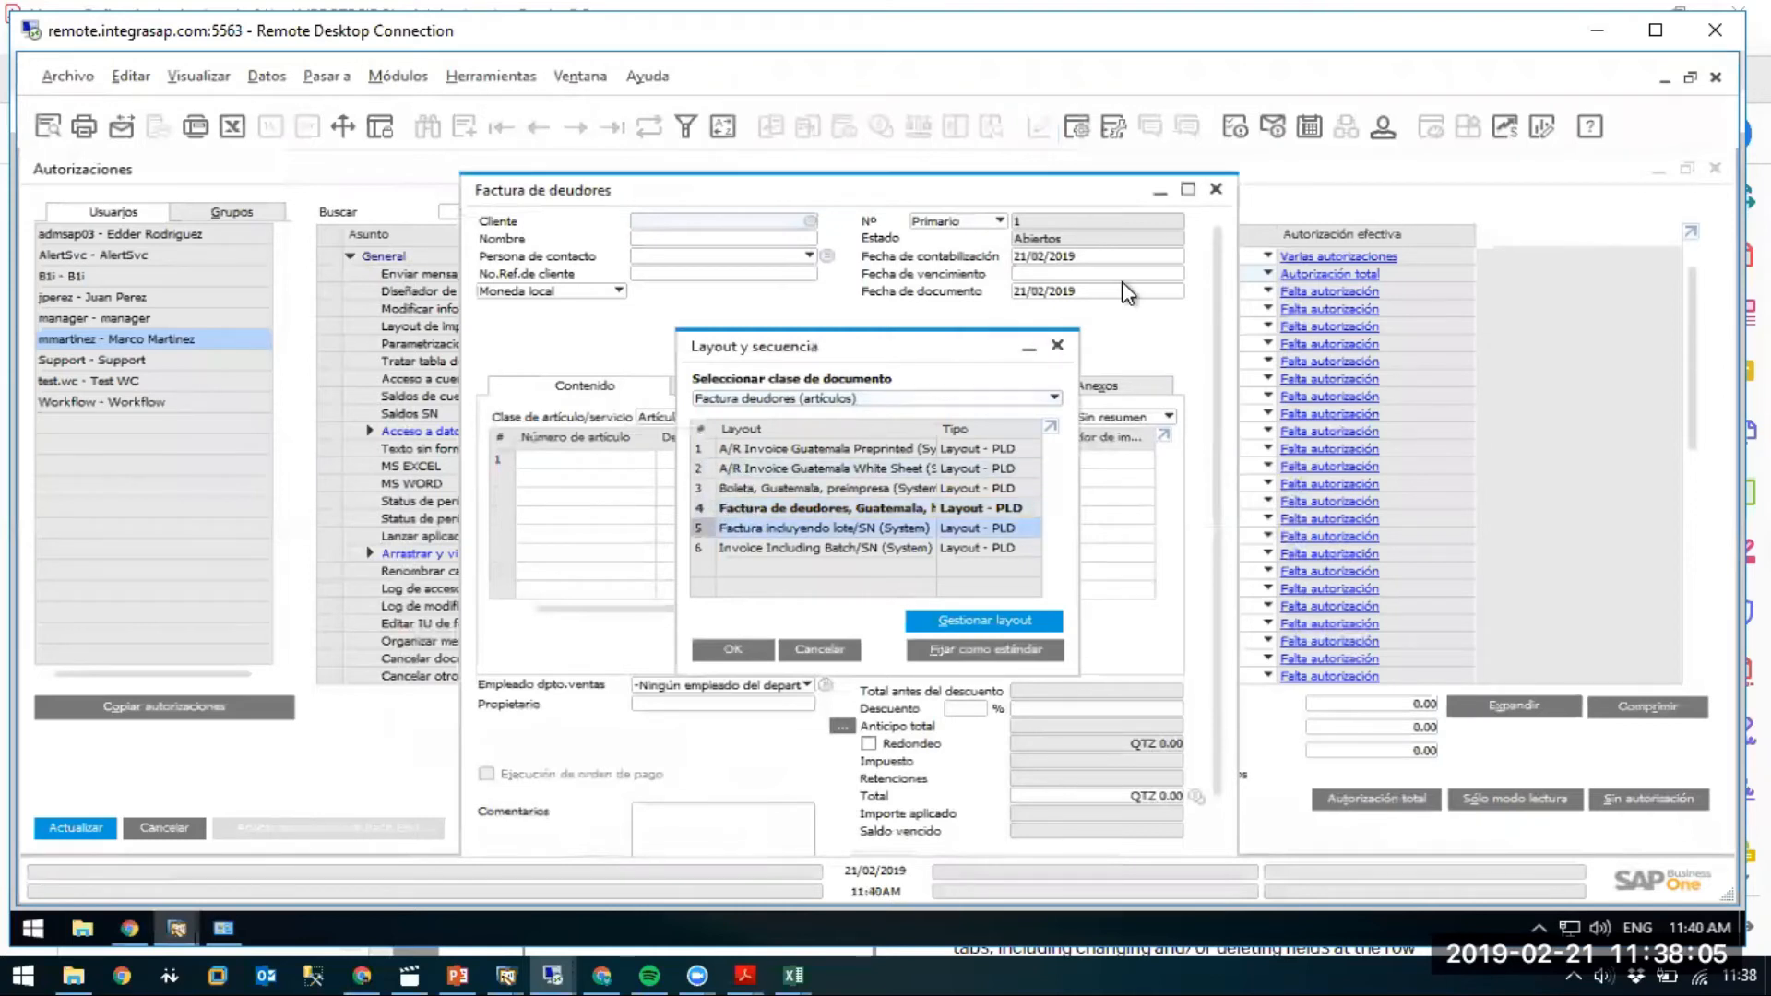
click(1215, 189)
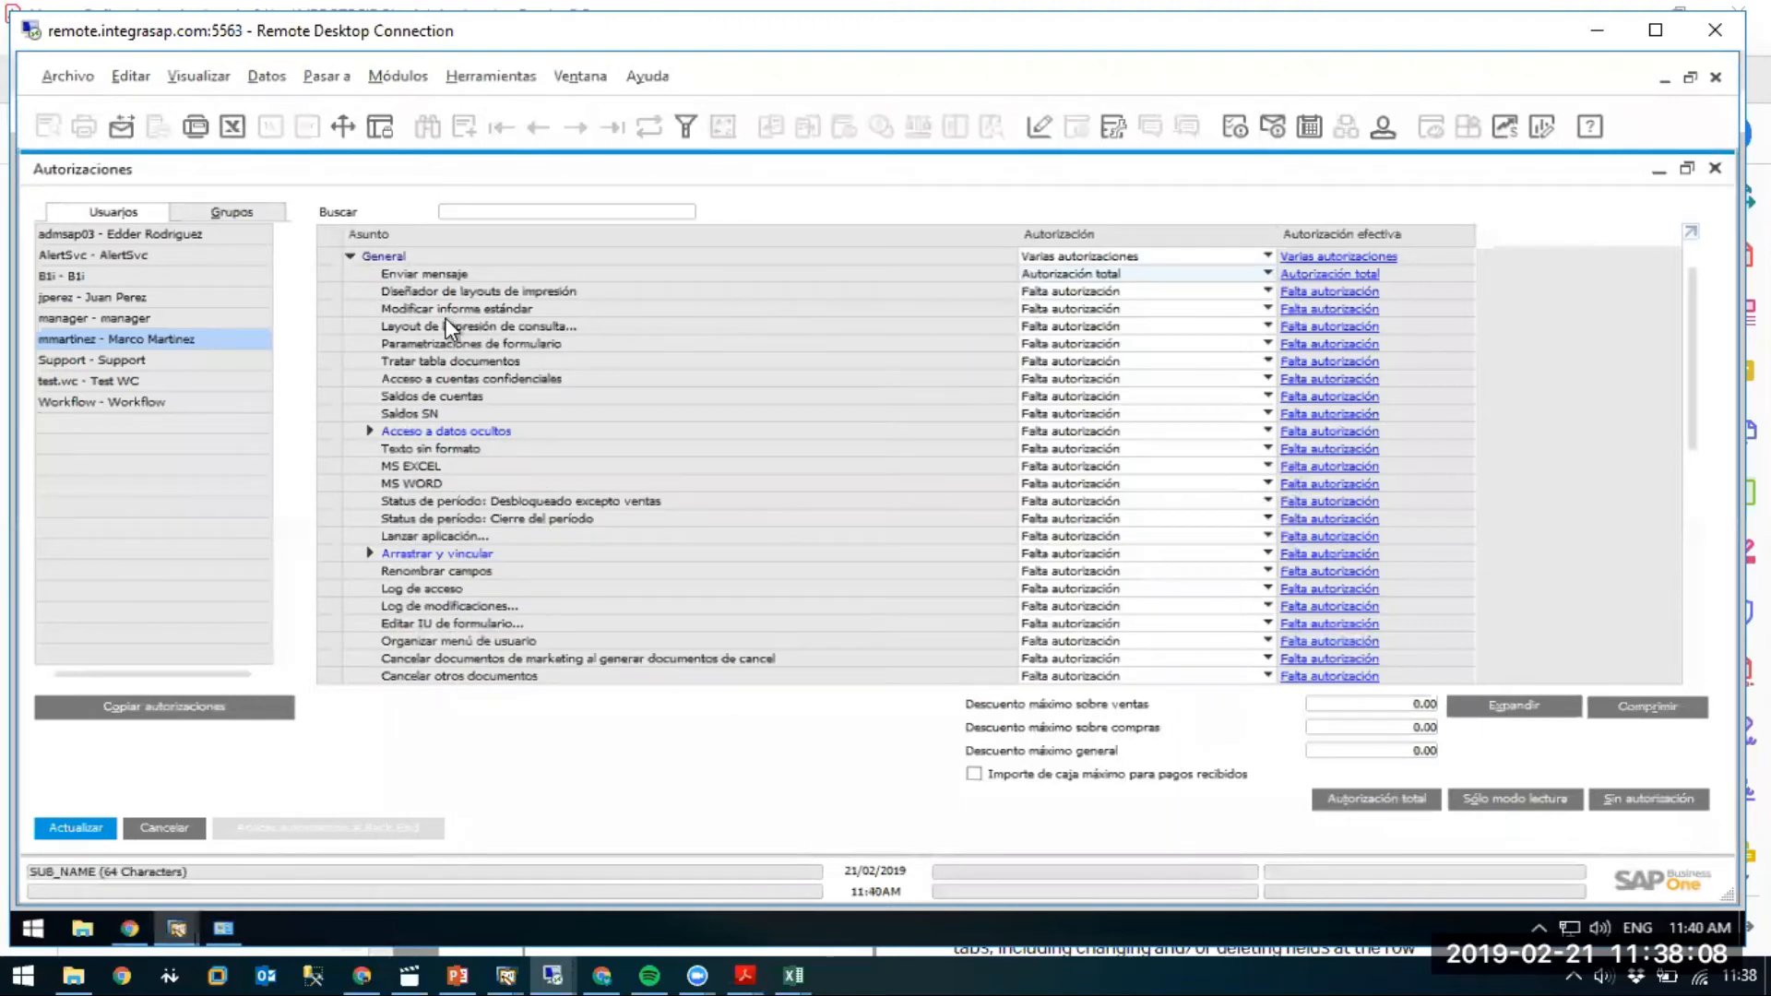
Set Modificar informe estándar to Autorización total and save with Actualizar.
click(1051, 310)
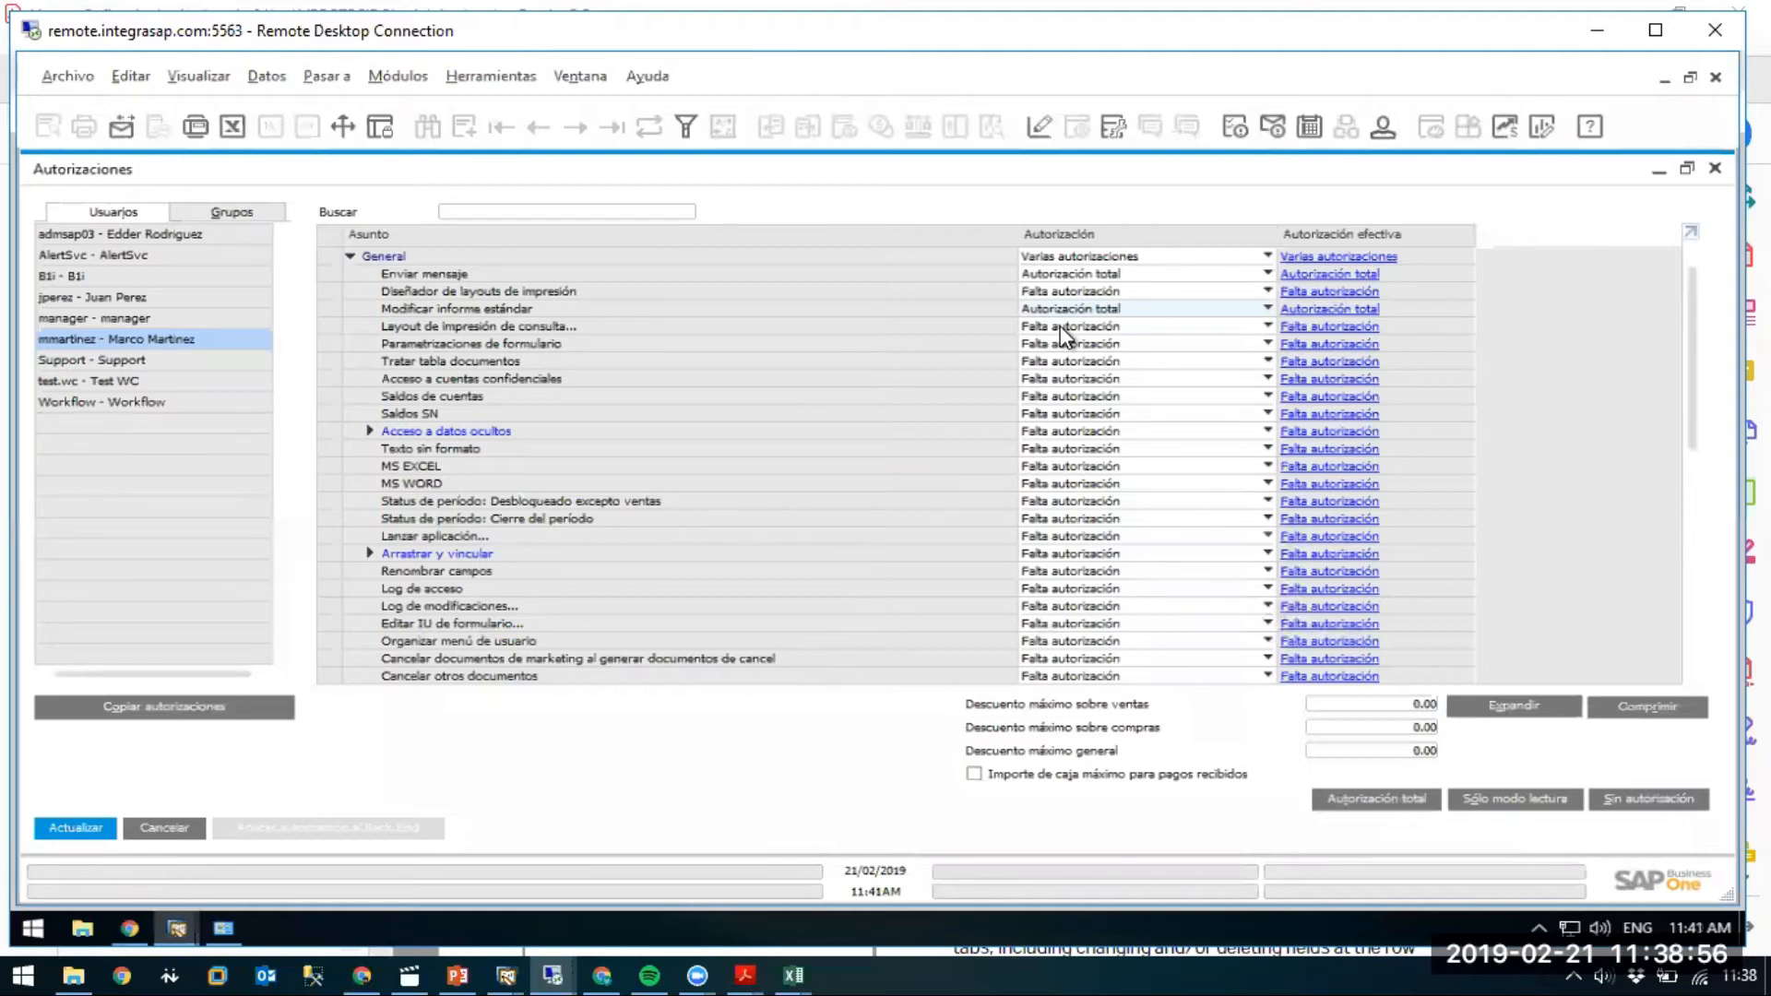
click(85, 826)
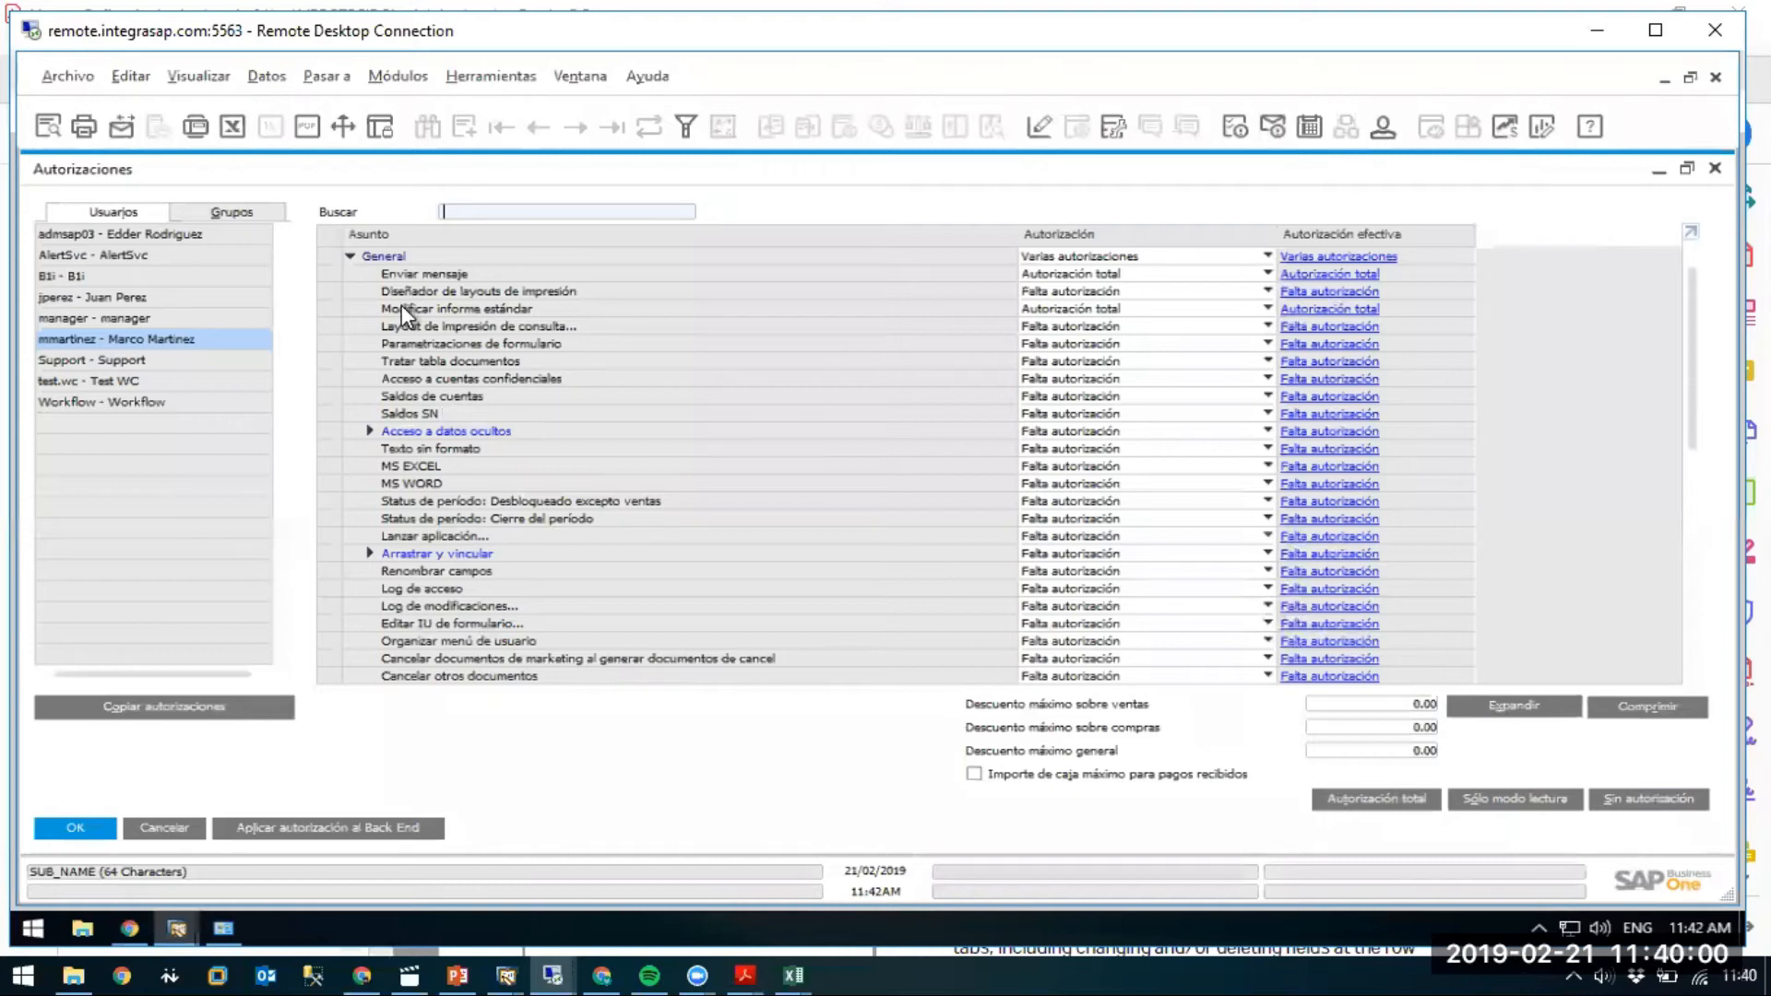
Open the business partner master data form on the first record and move it right.
click(392, 78)
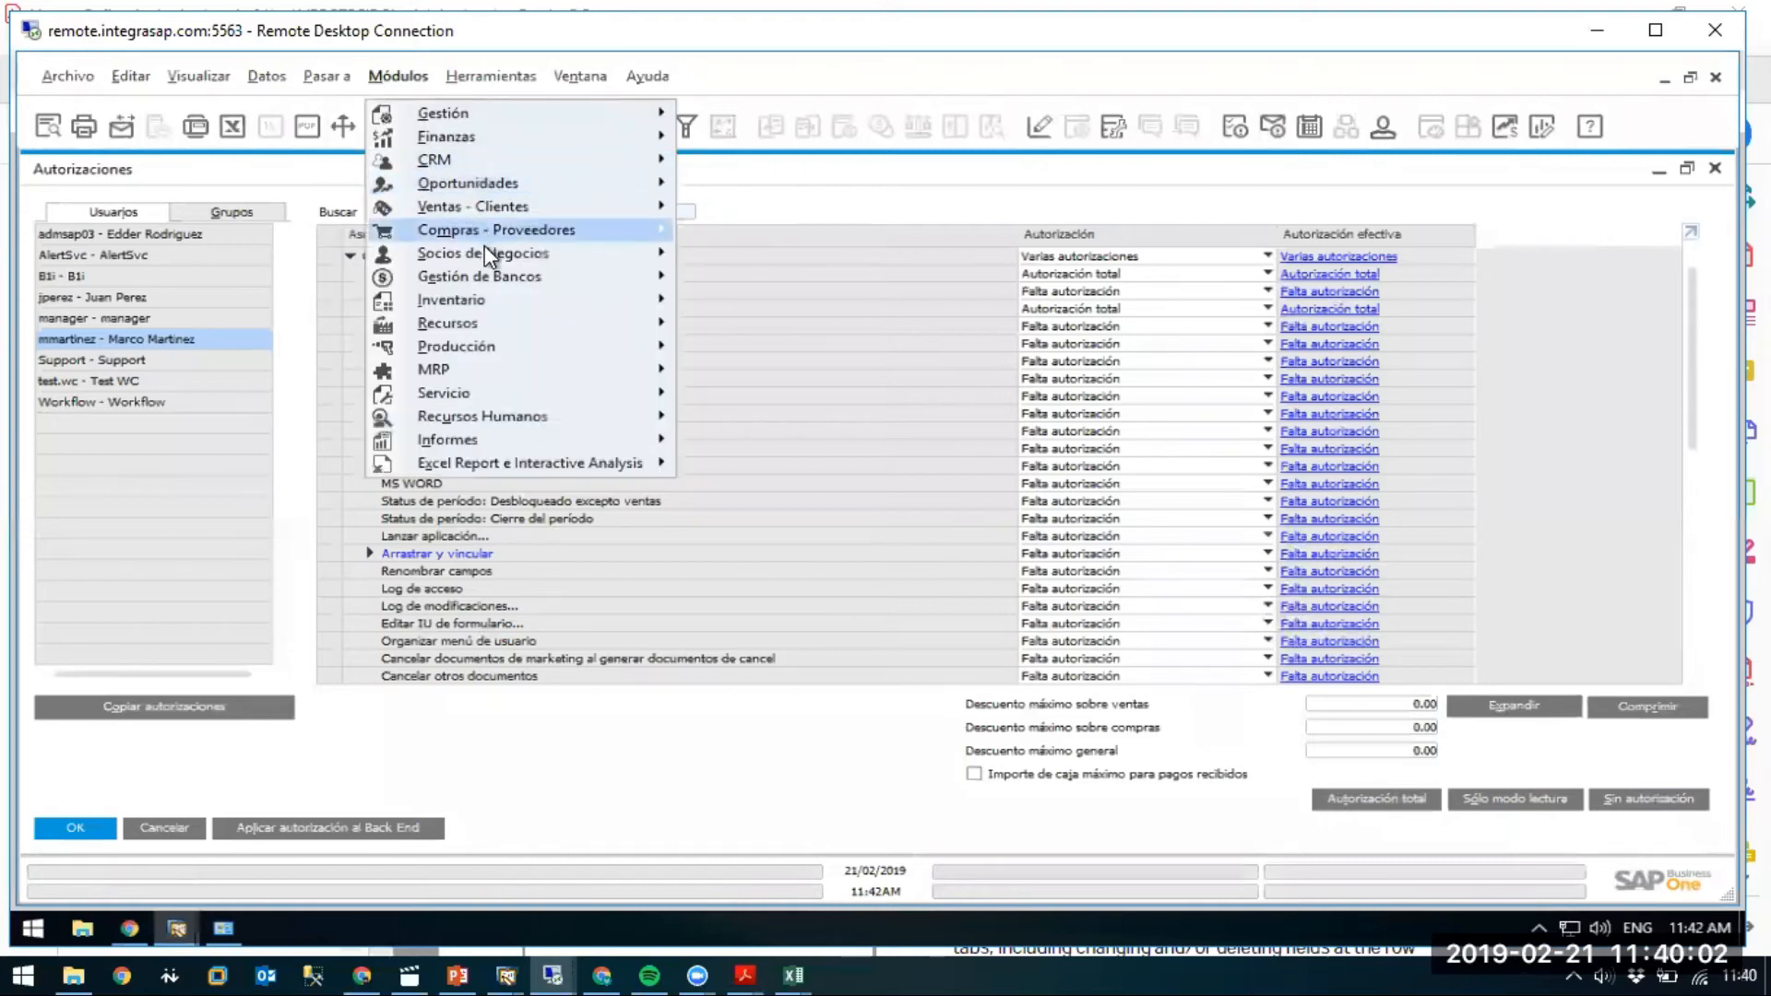
mouse_move(544, 255)
click(769, 255)
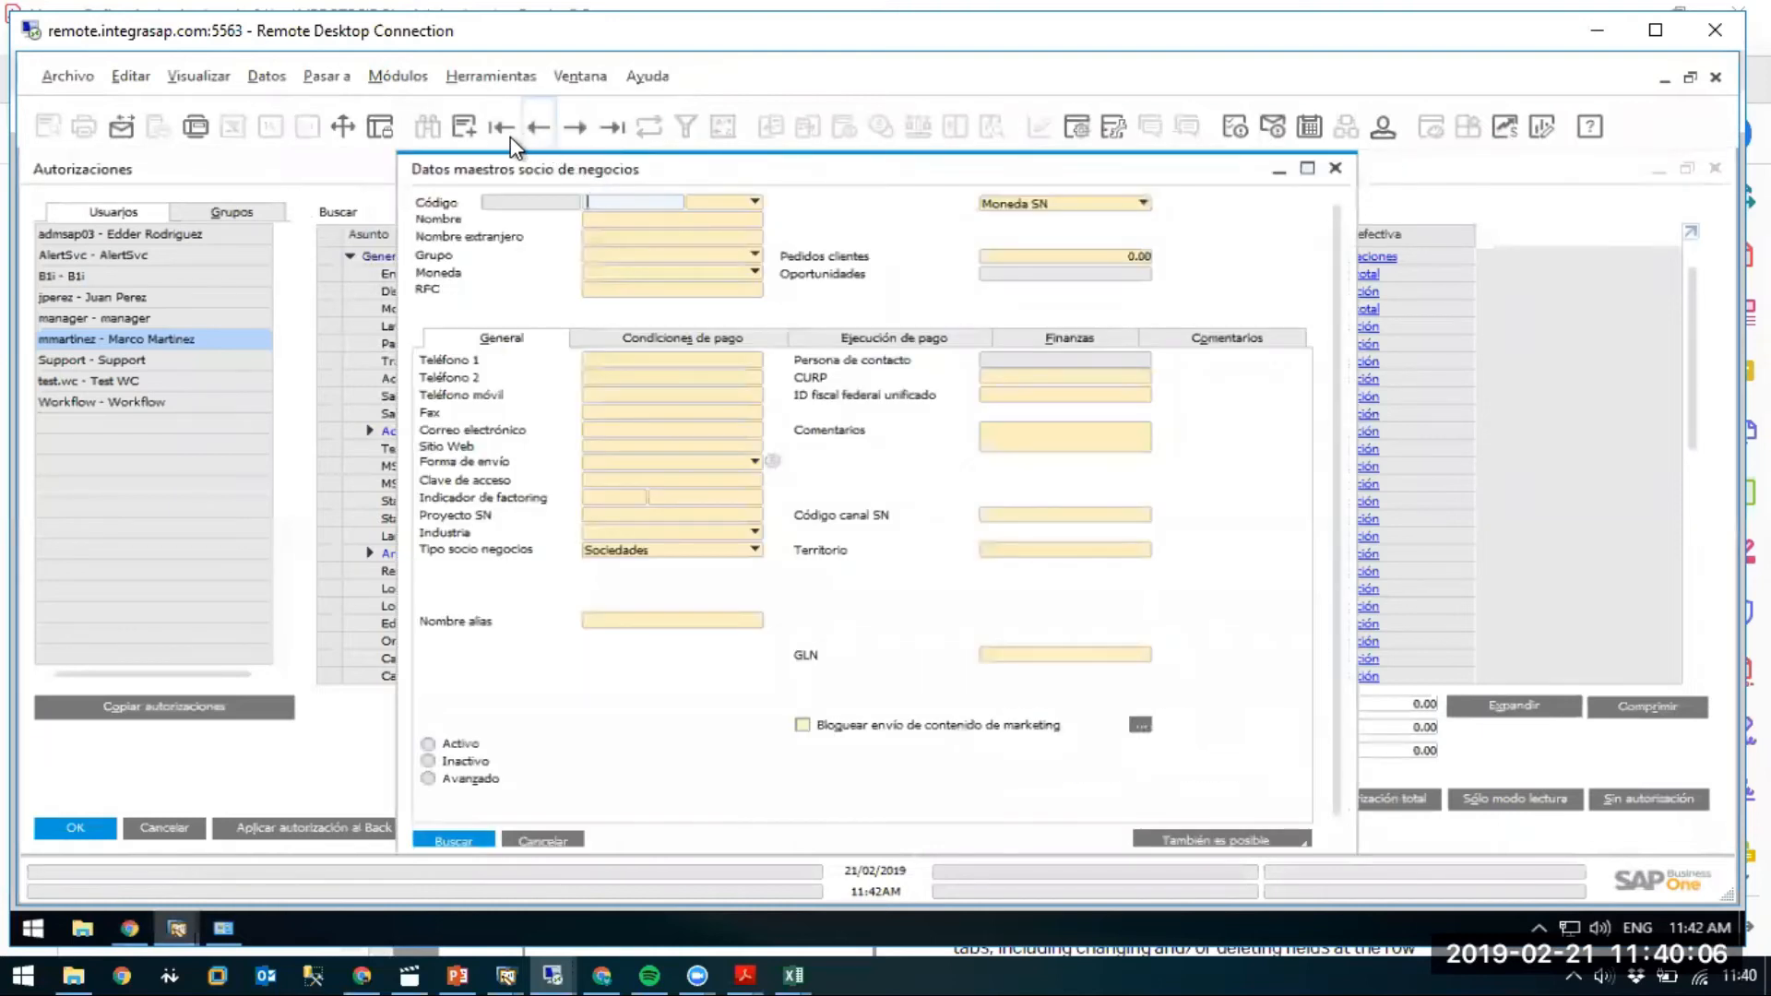
click(505, 131)
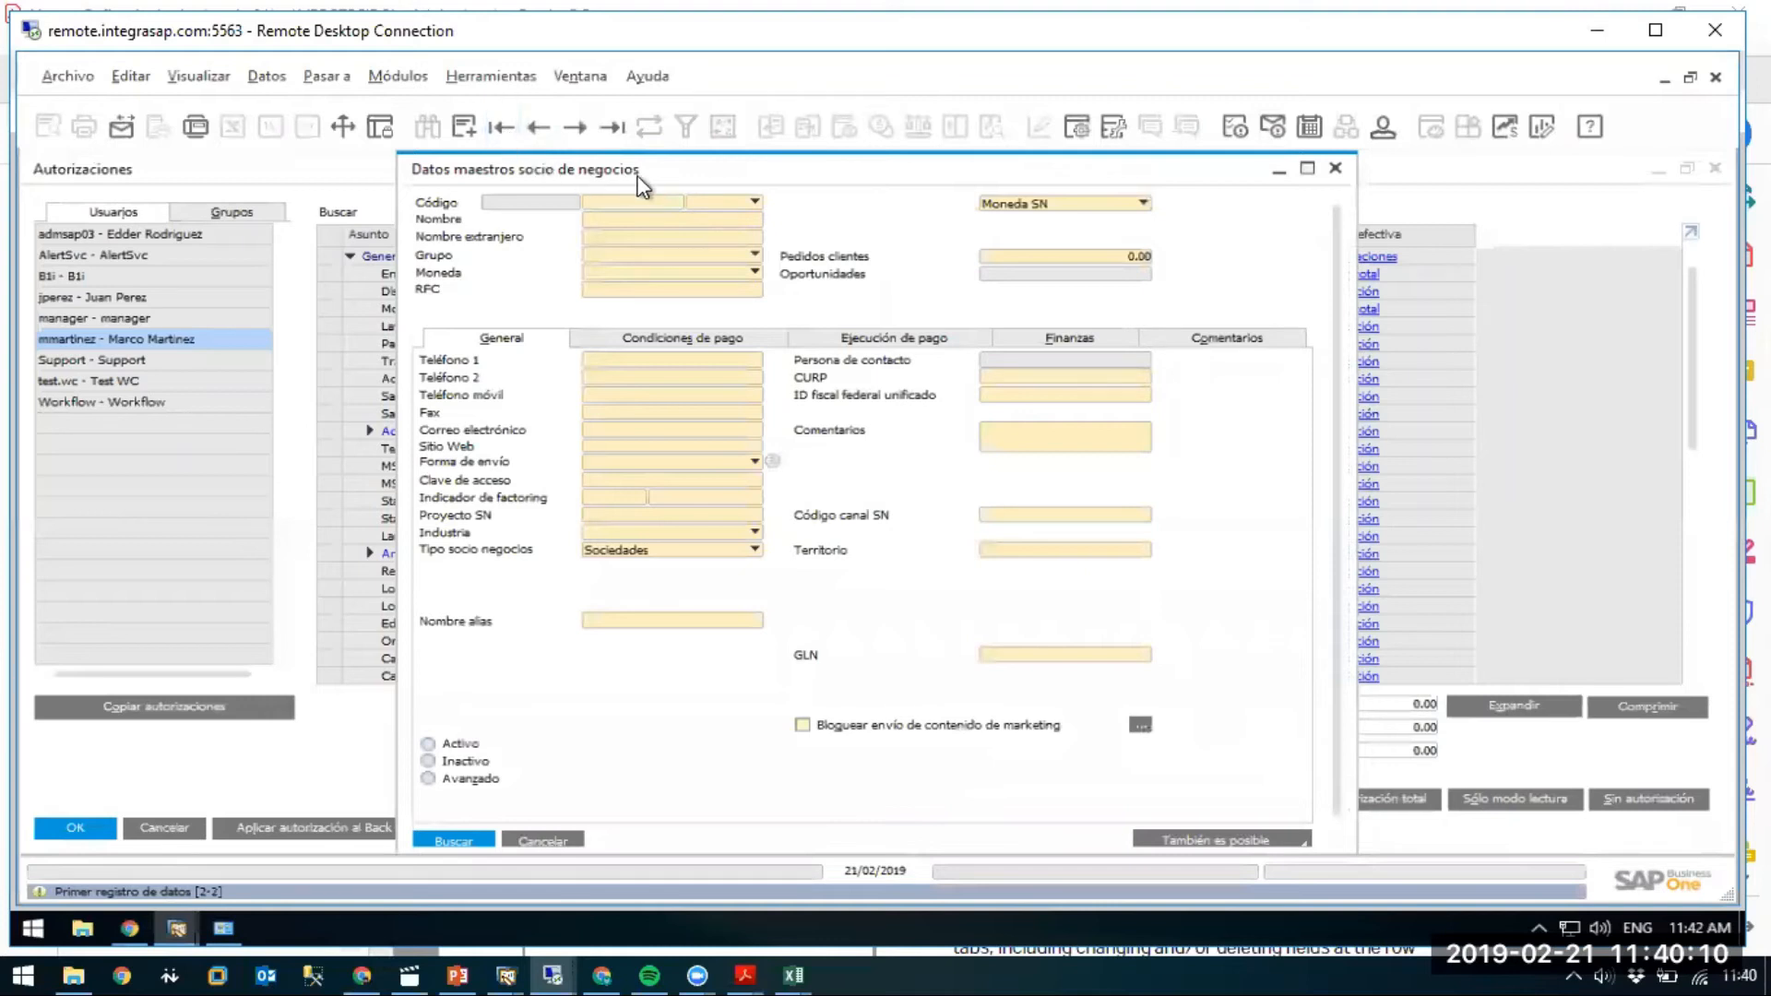
drag(738, 173, 816, 181)
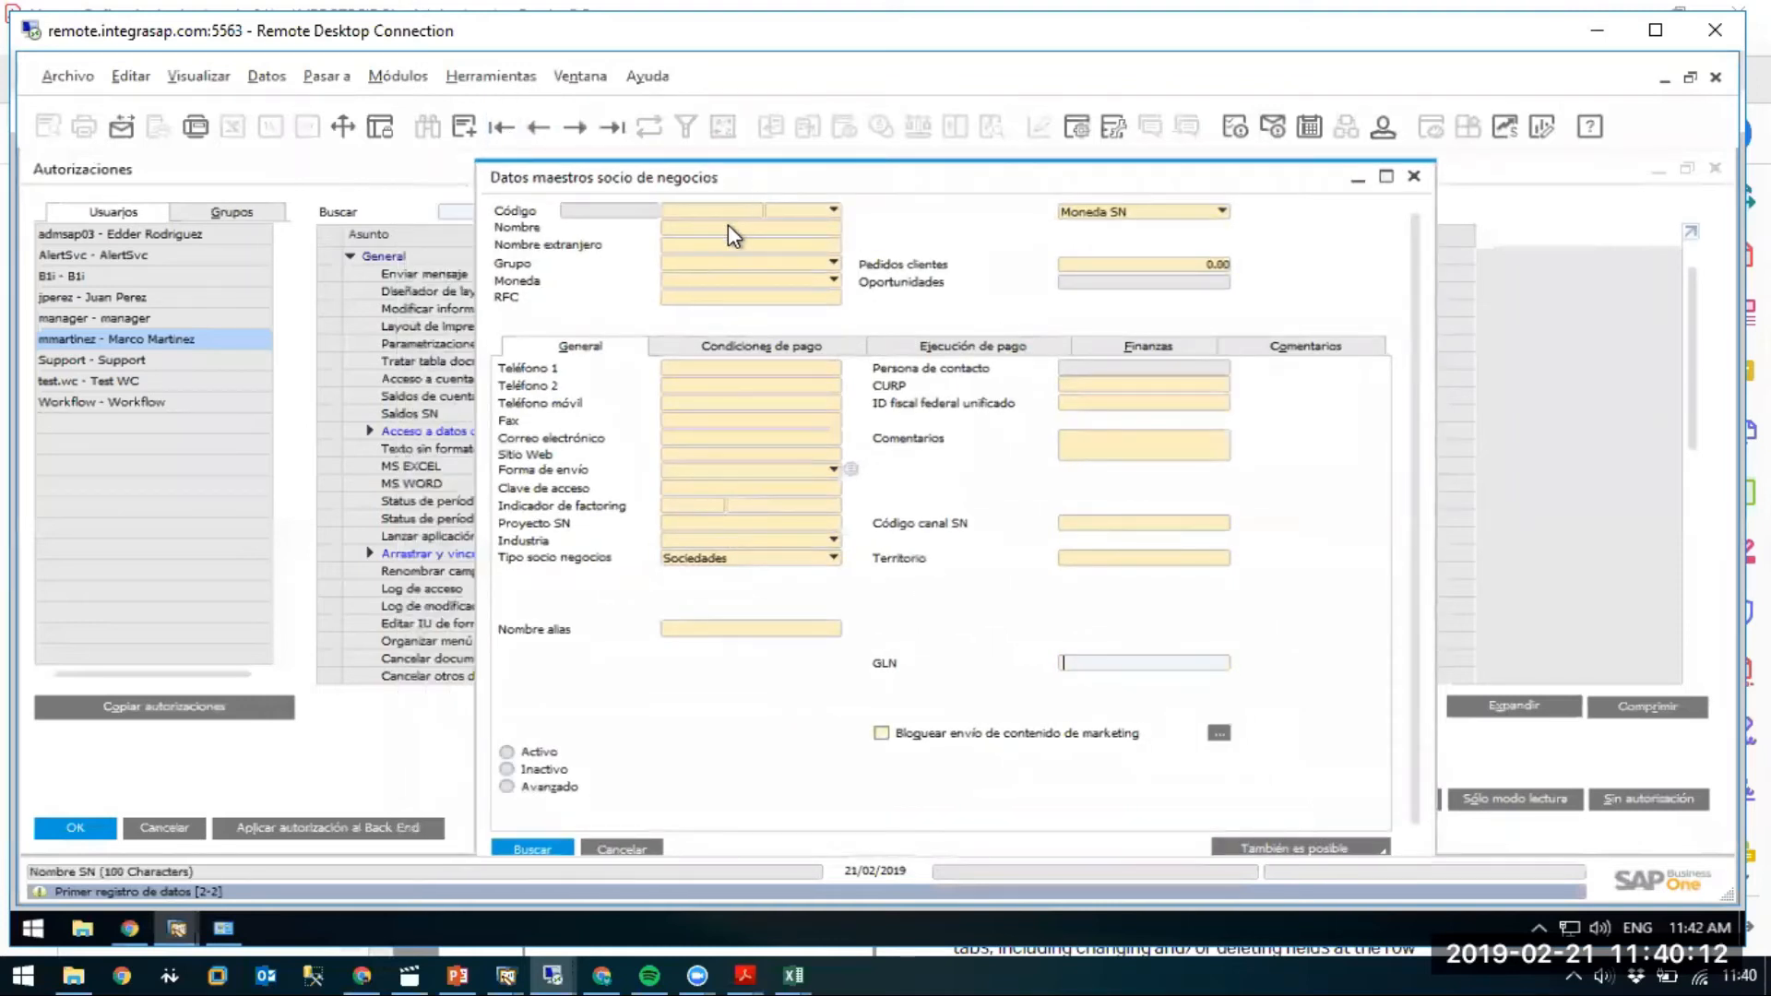
Add customer C1 named 'Cliente 1' with an all-zero RFC, then minimize the form.
click(715, 212)
key(ctrl+a)
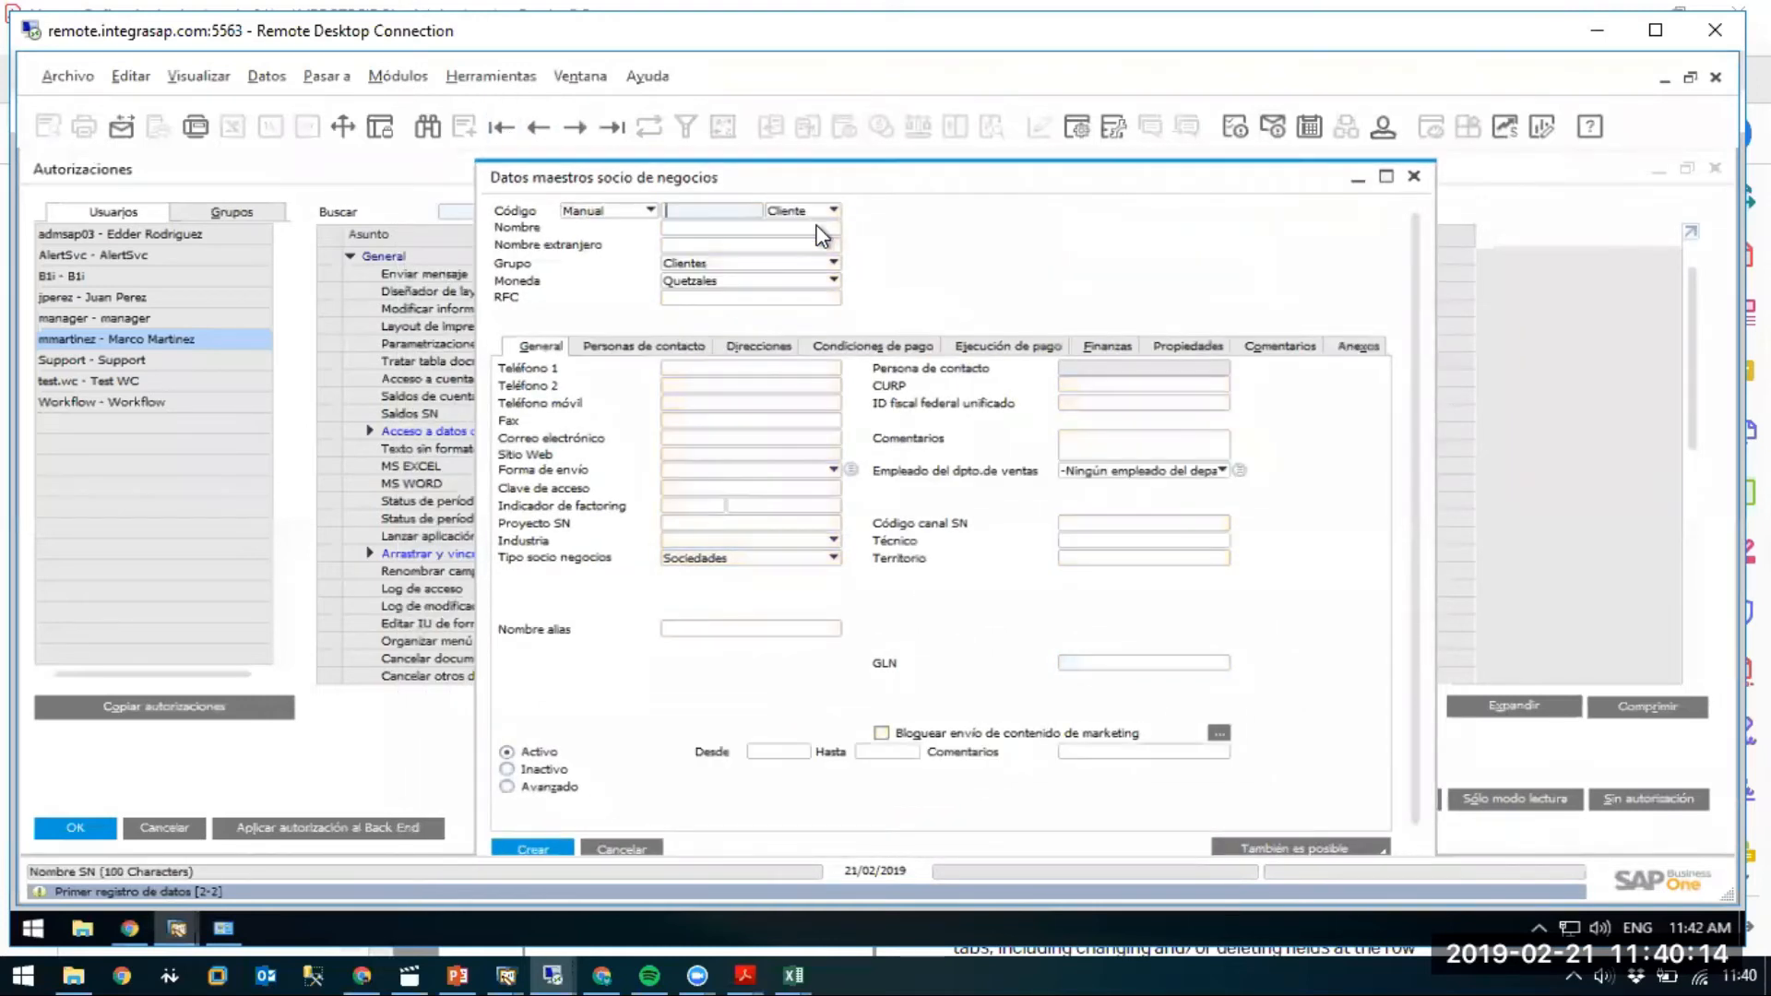
text(C1)
key(Tab)
text(CLien)
key(BackSpace)
key(BackSpace)
key(BackSpace)
key(BackSpace)
key(BackSpace)
text(liente 1)
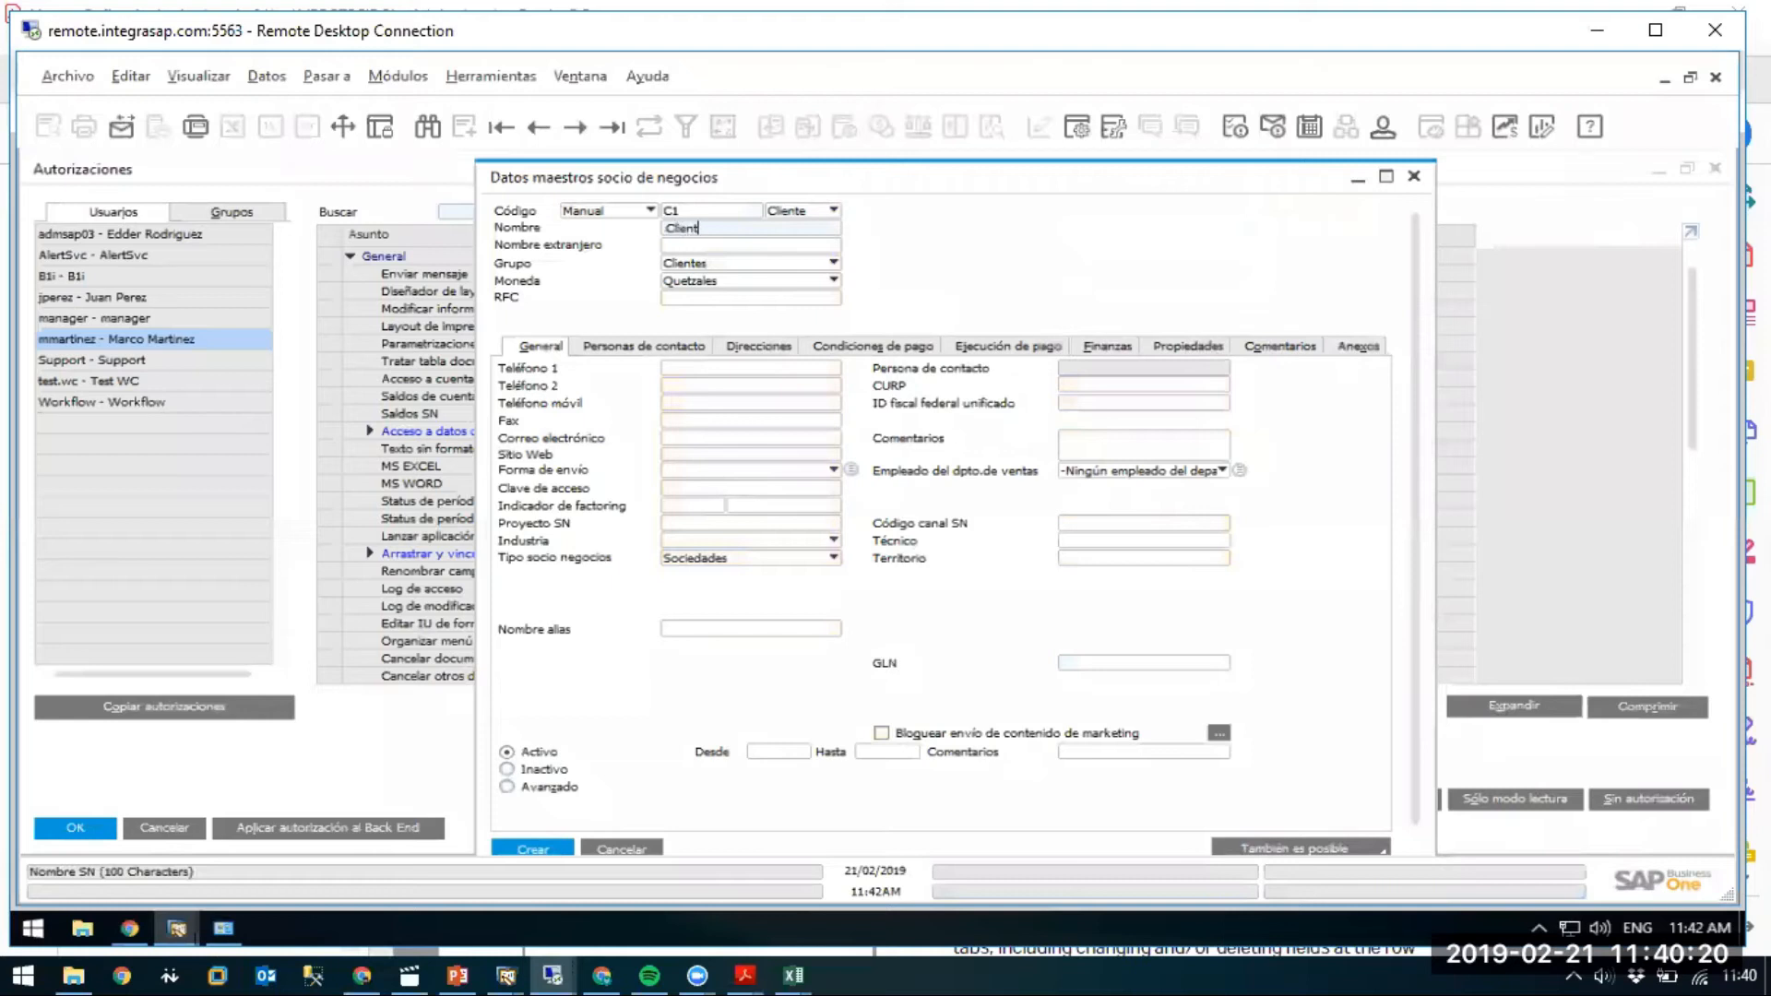
key(Tab)
key(Tab)
key(Tab)
key(Tab)
text(00000000000)
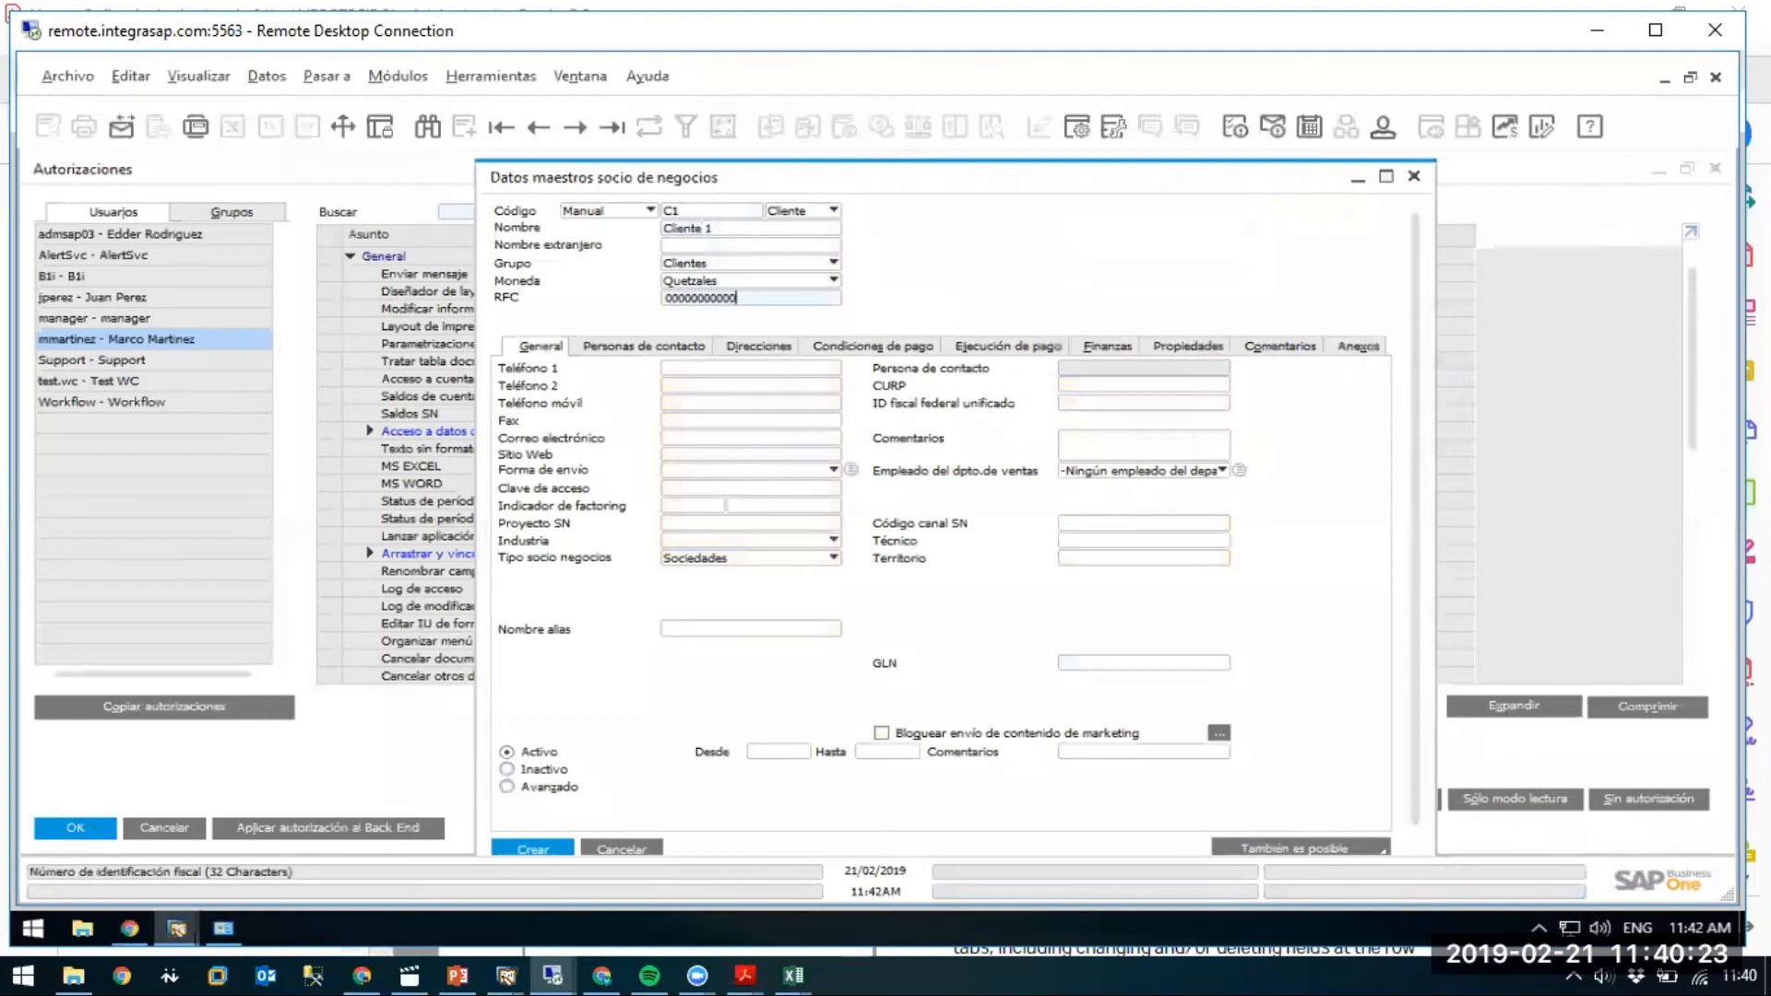
key(Return)
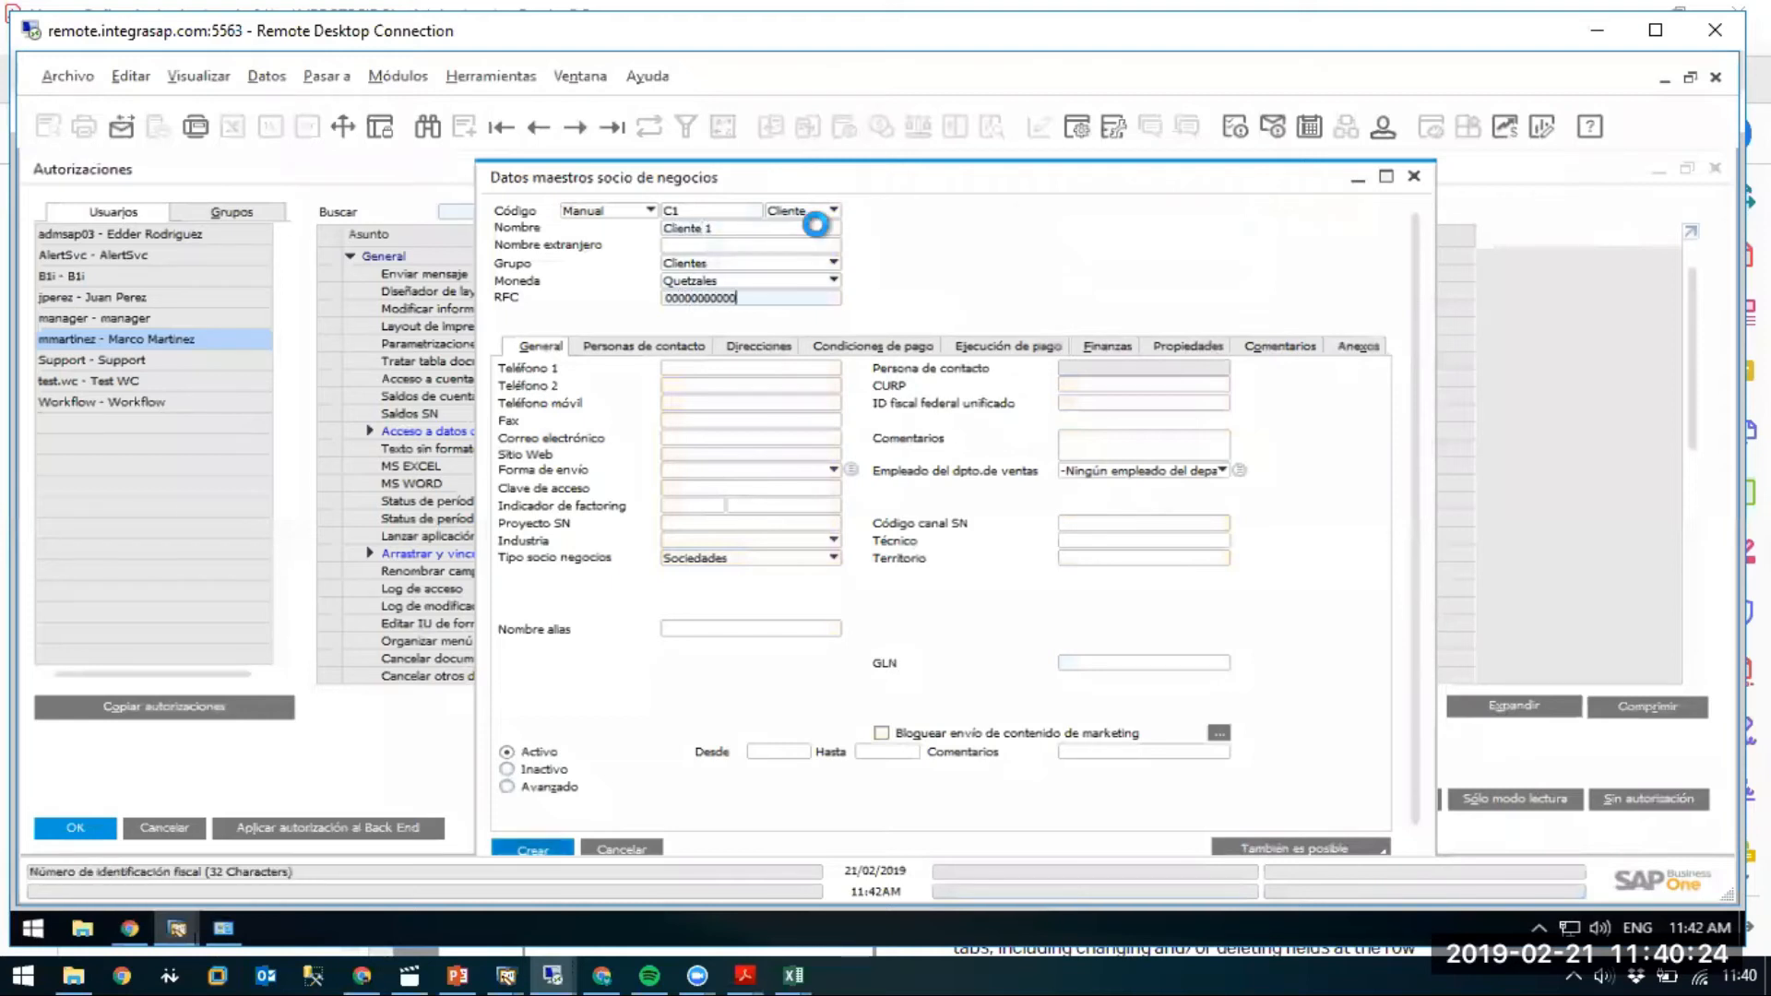
key(Return)
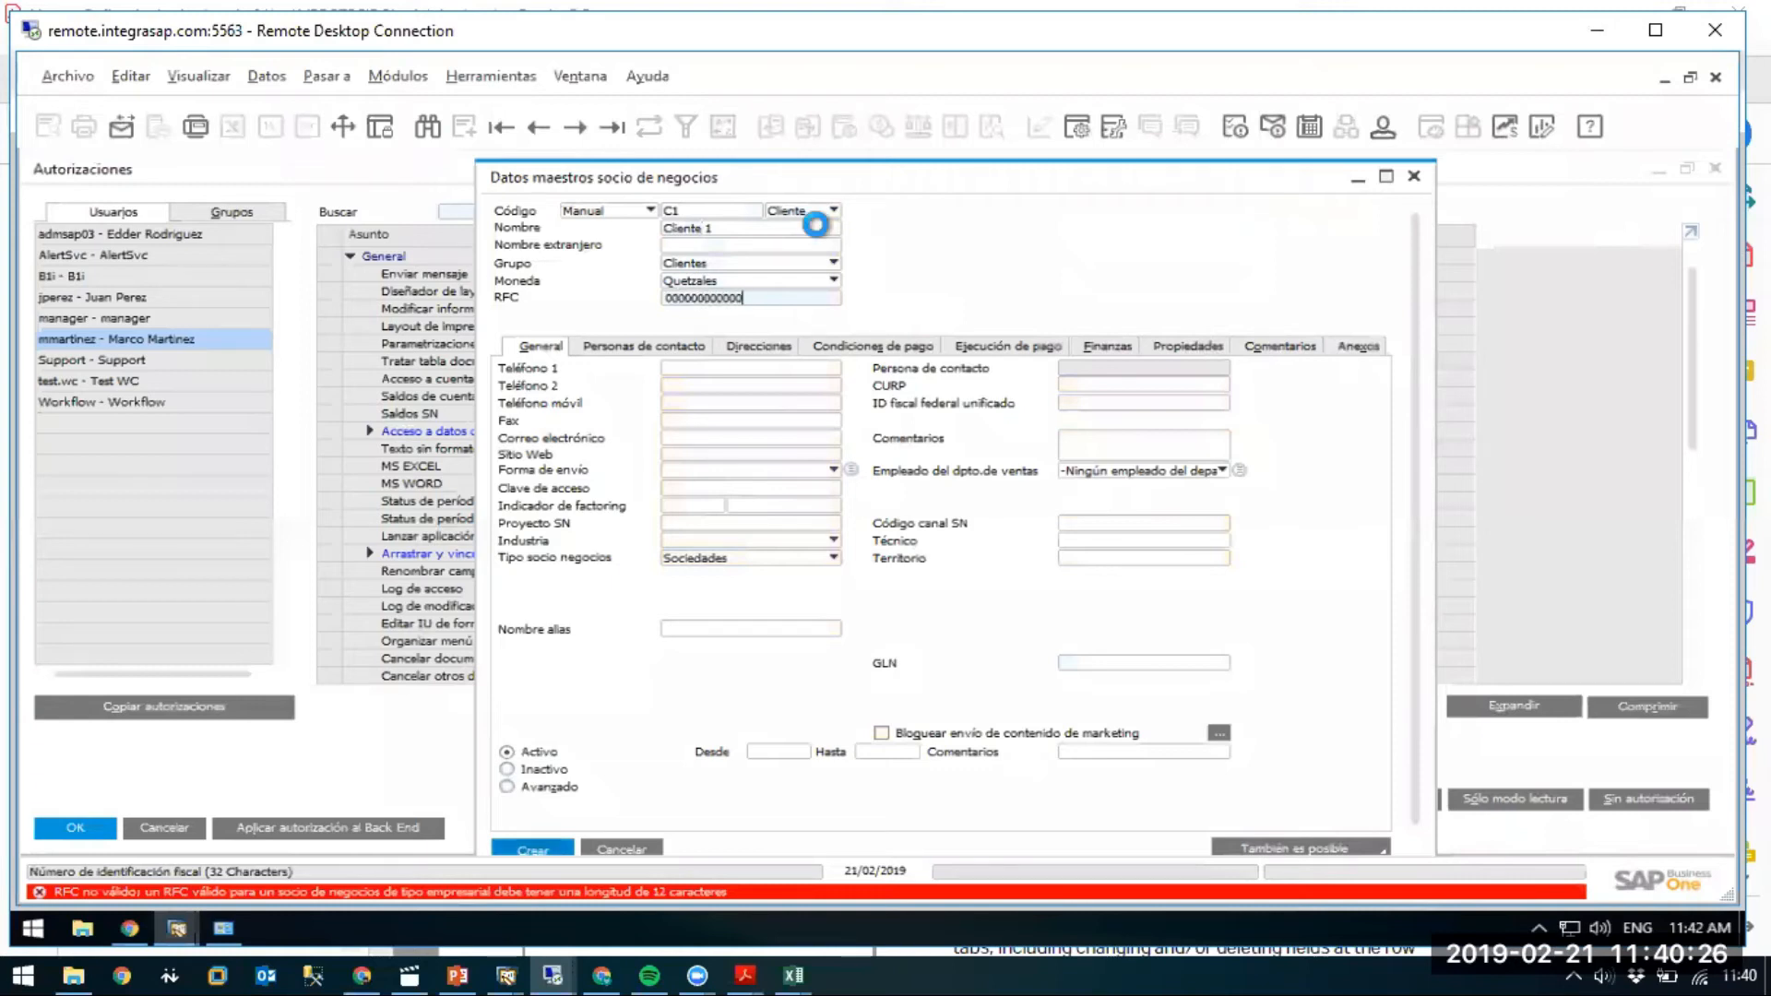
click(539, 127)
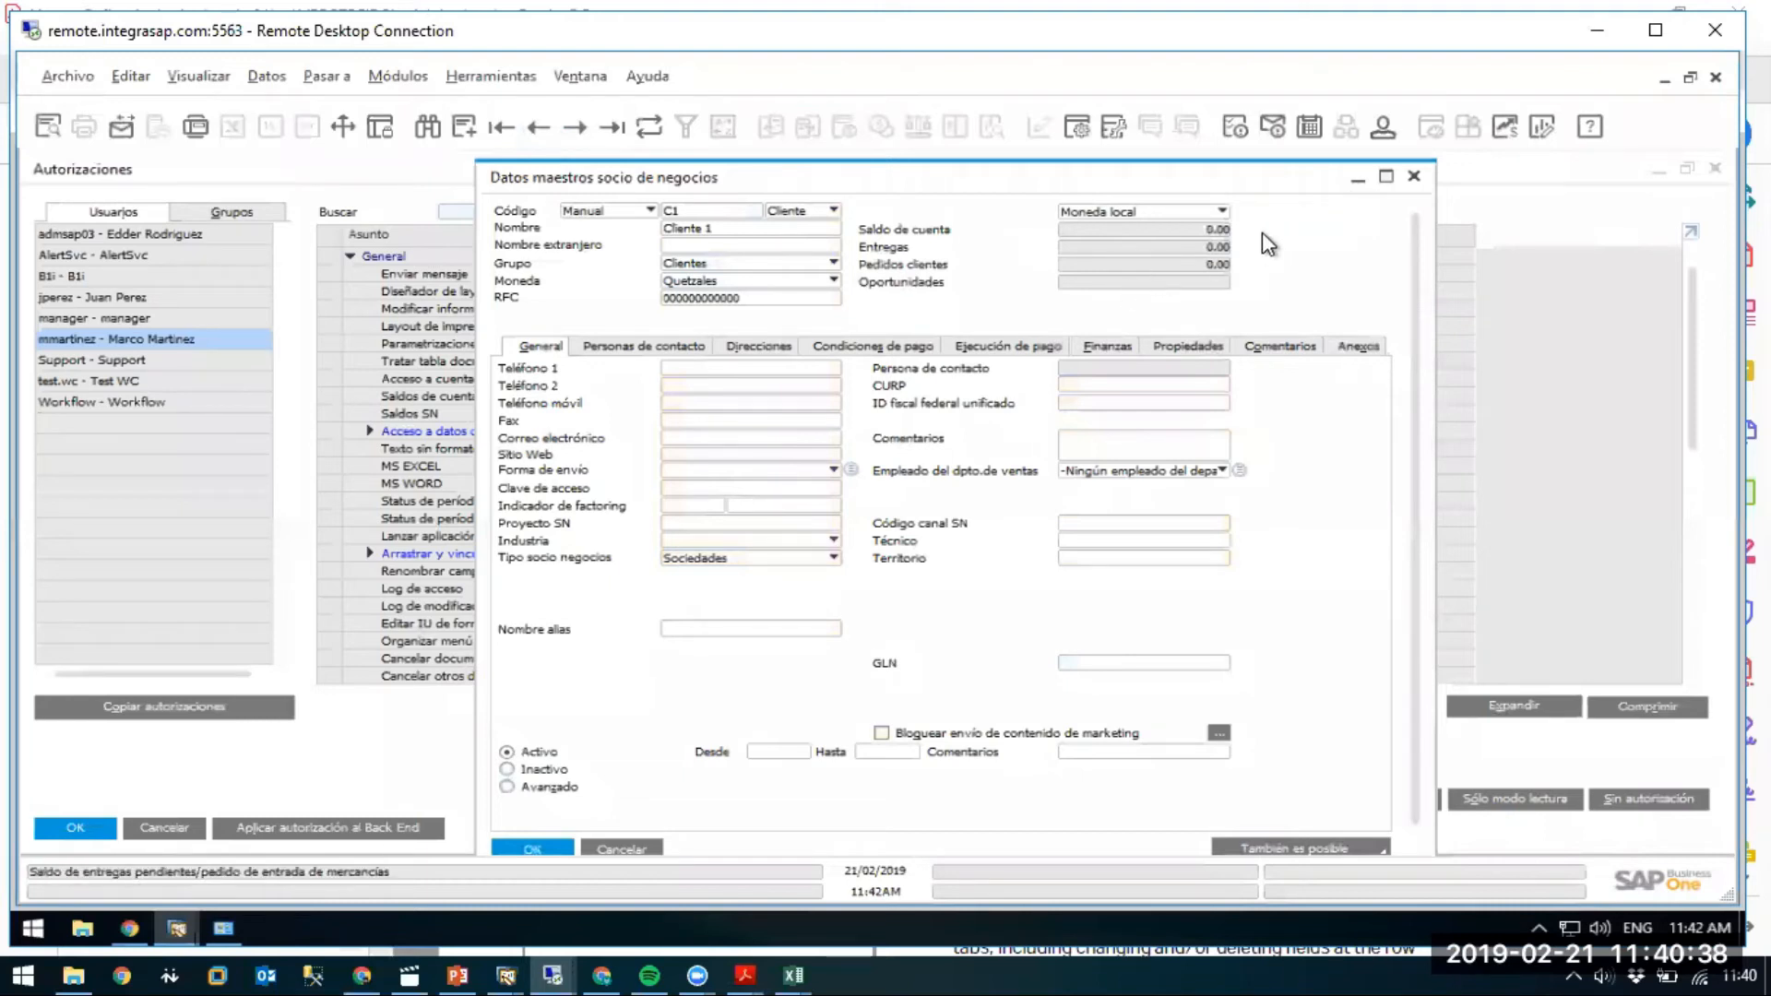
click(1355, 177)
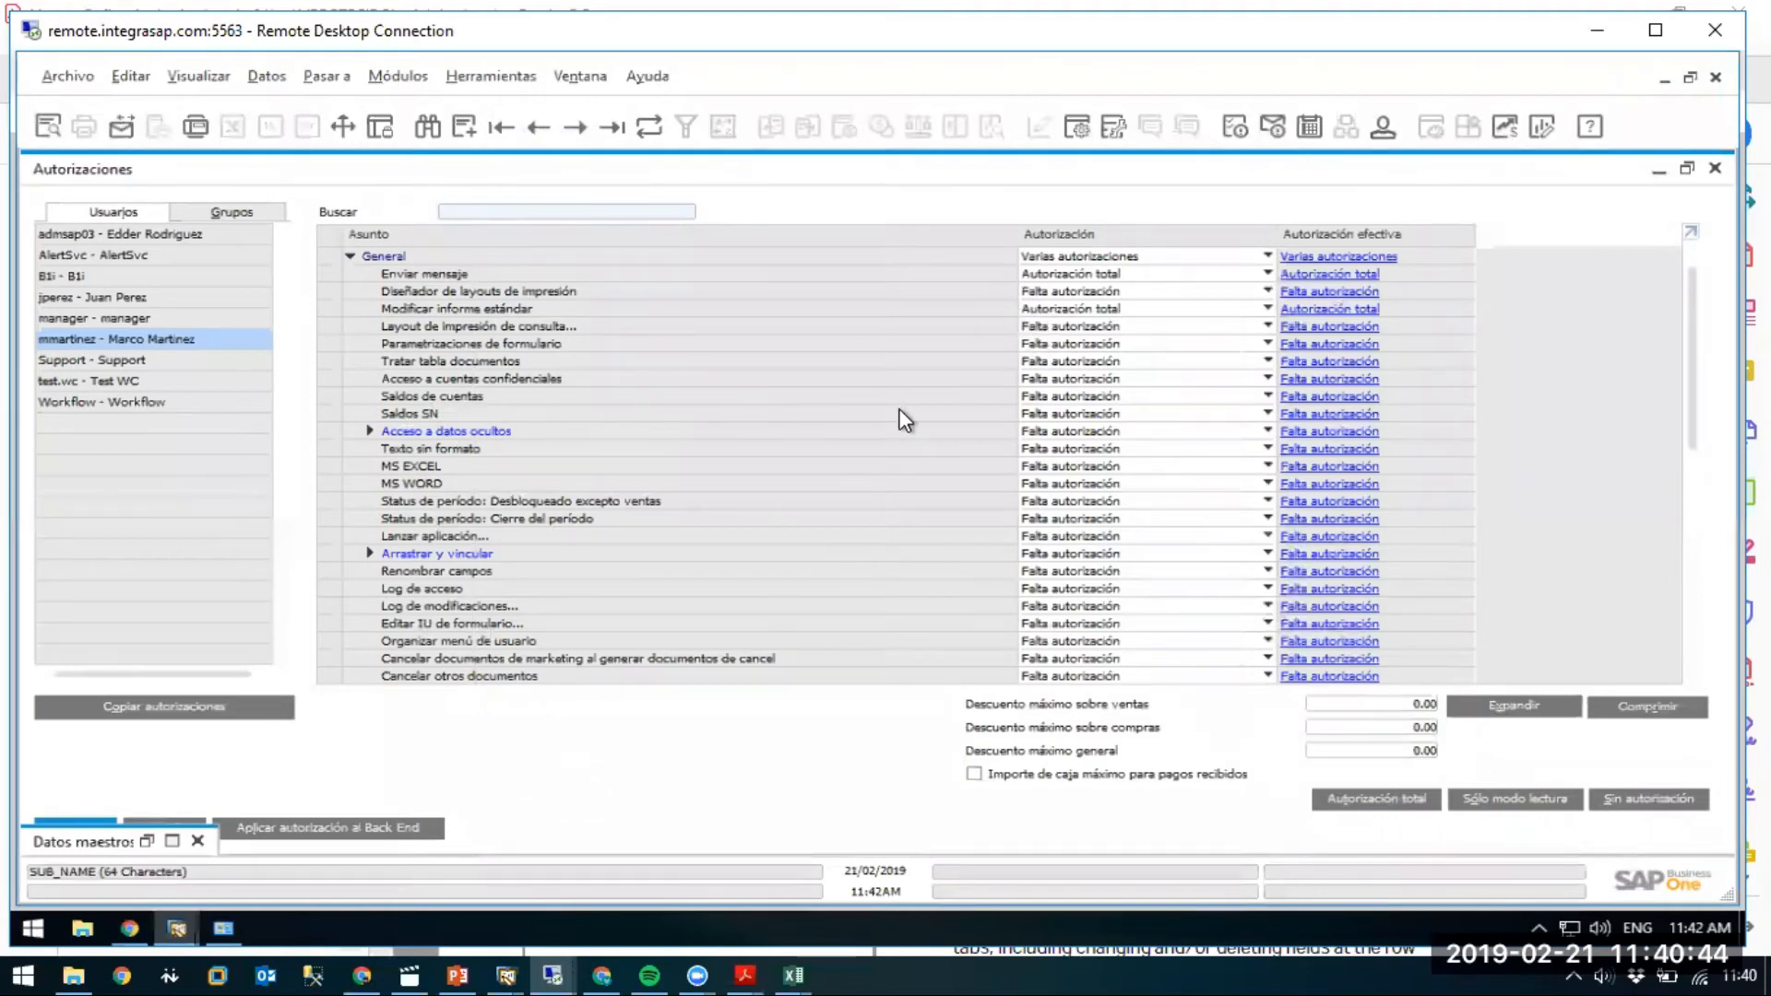
Collapse the General authorization group and cancel the Autorizaciones window without saving.
click(1044, 395)
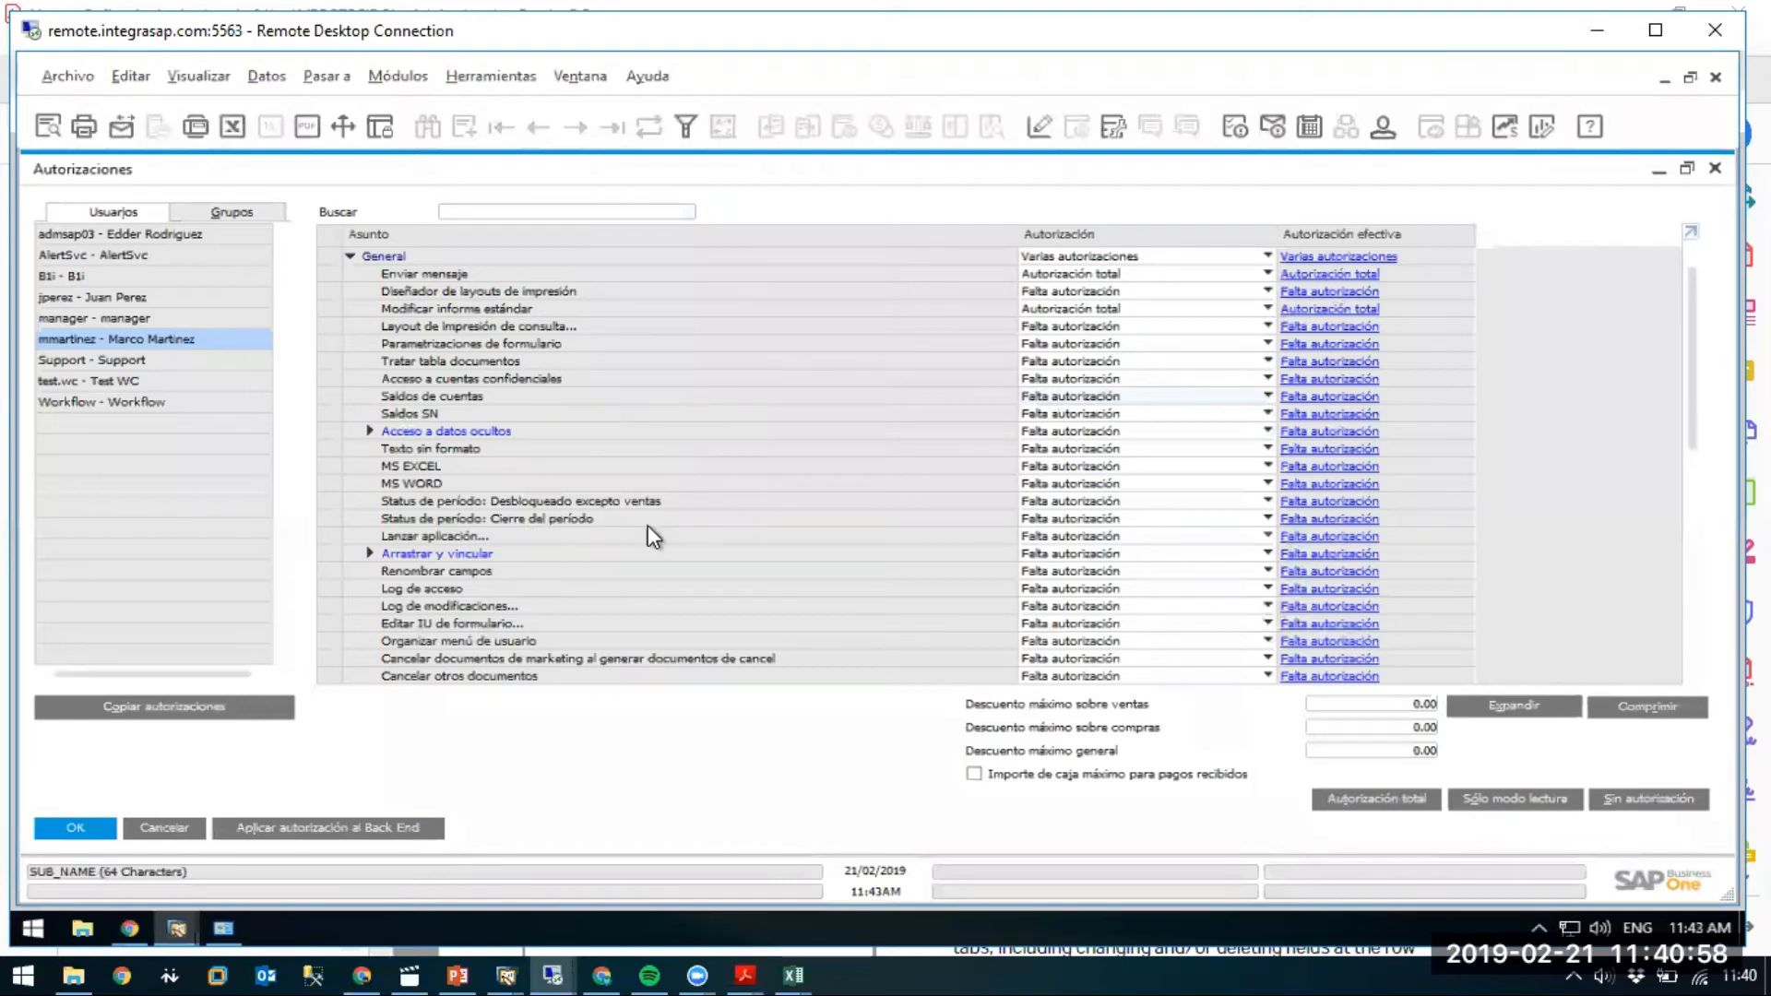
scroll(1647, 412, down, 1)
drag(1682, 568, 1708, 252)
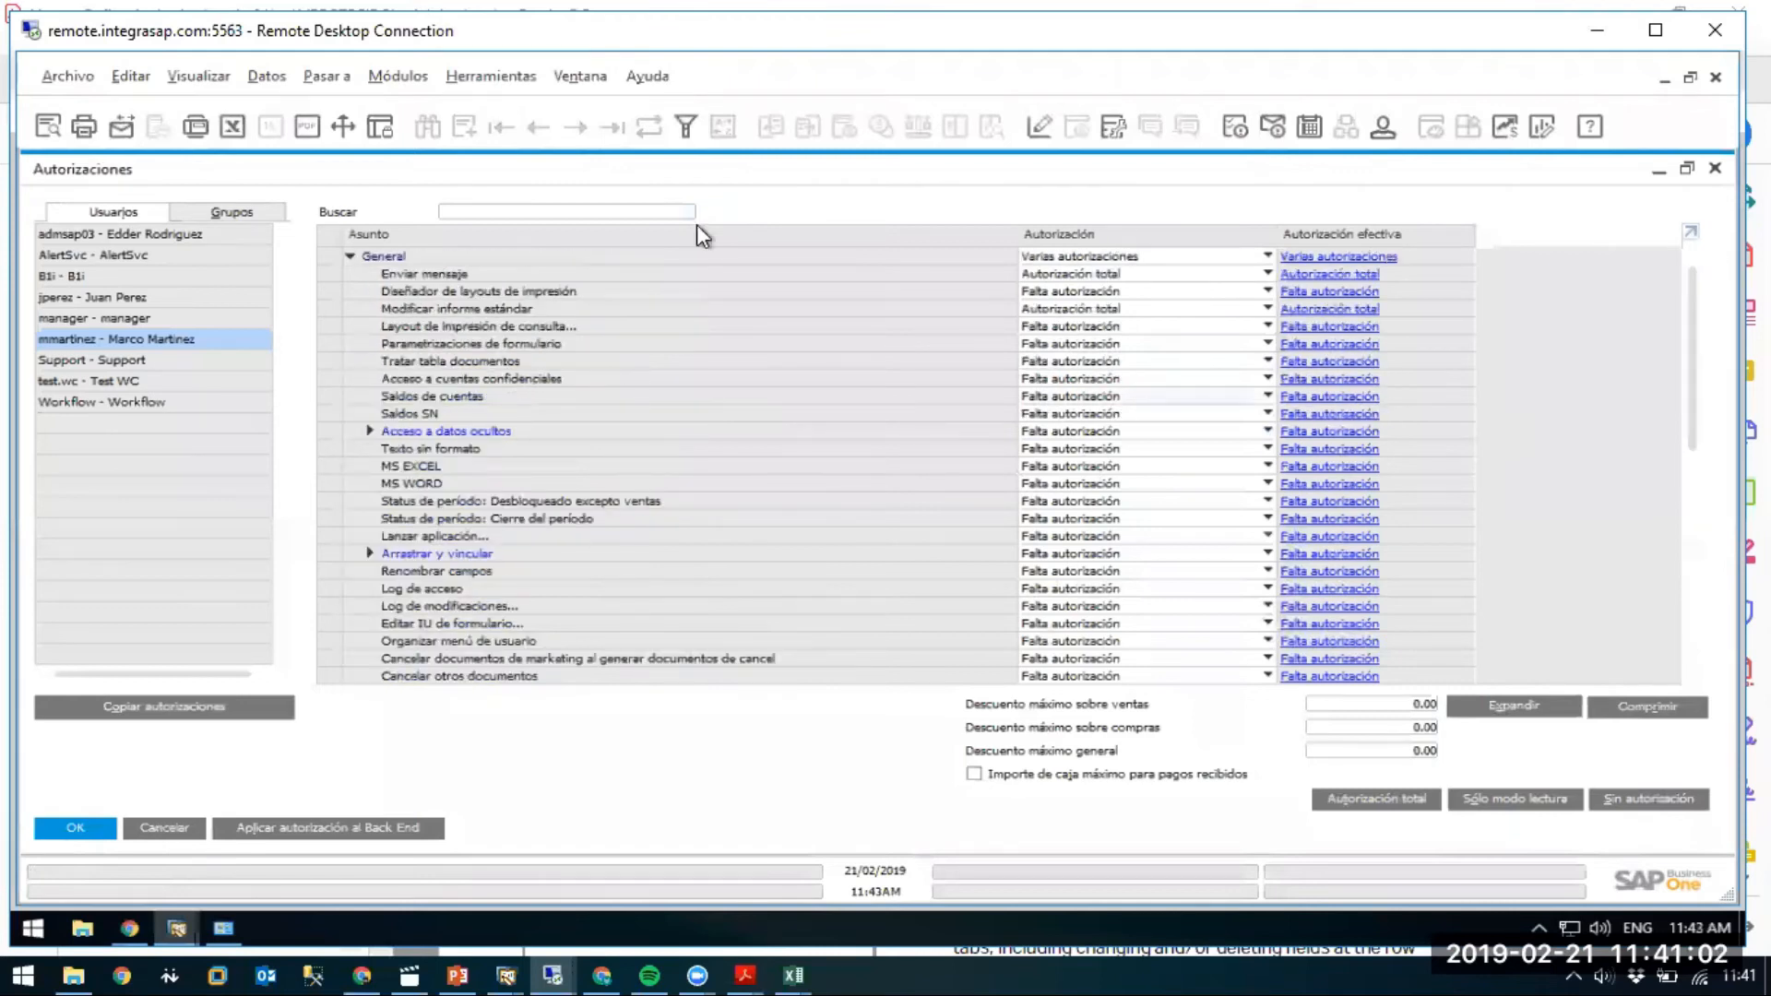
click(350, 258)
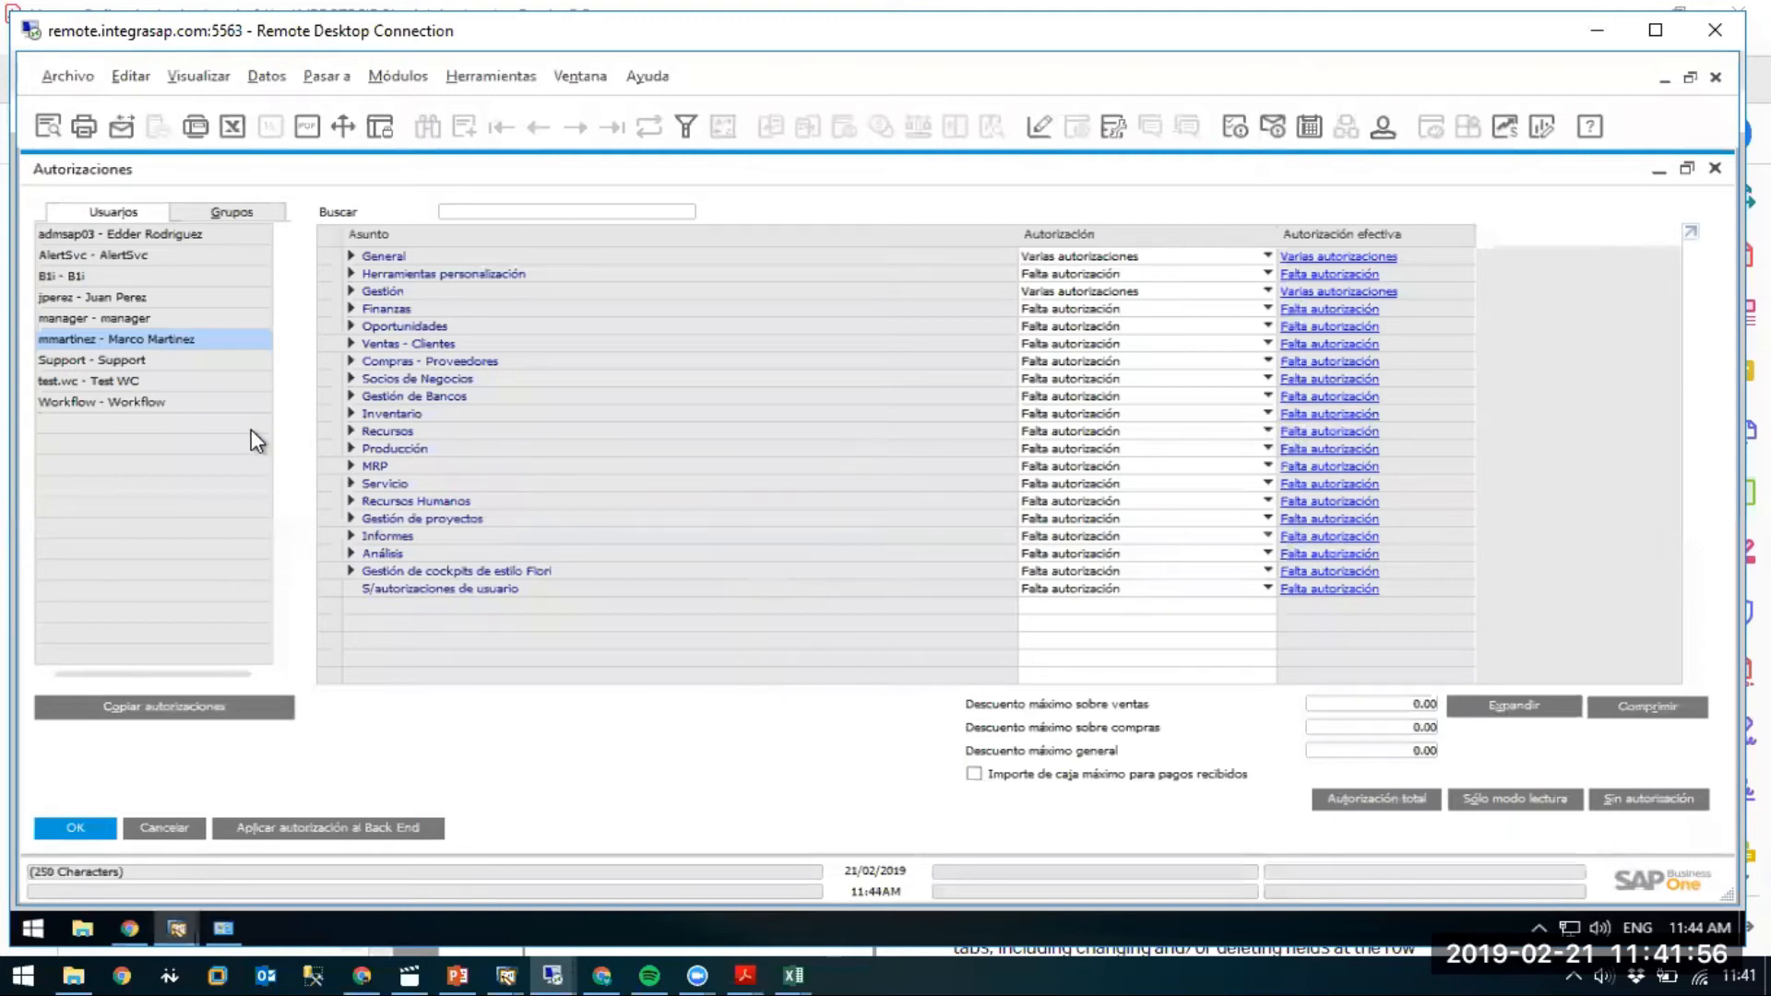
click(150, 832)
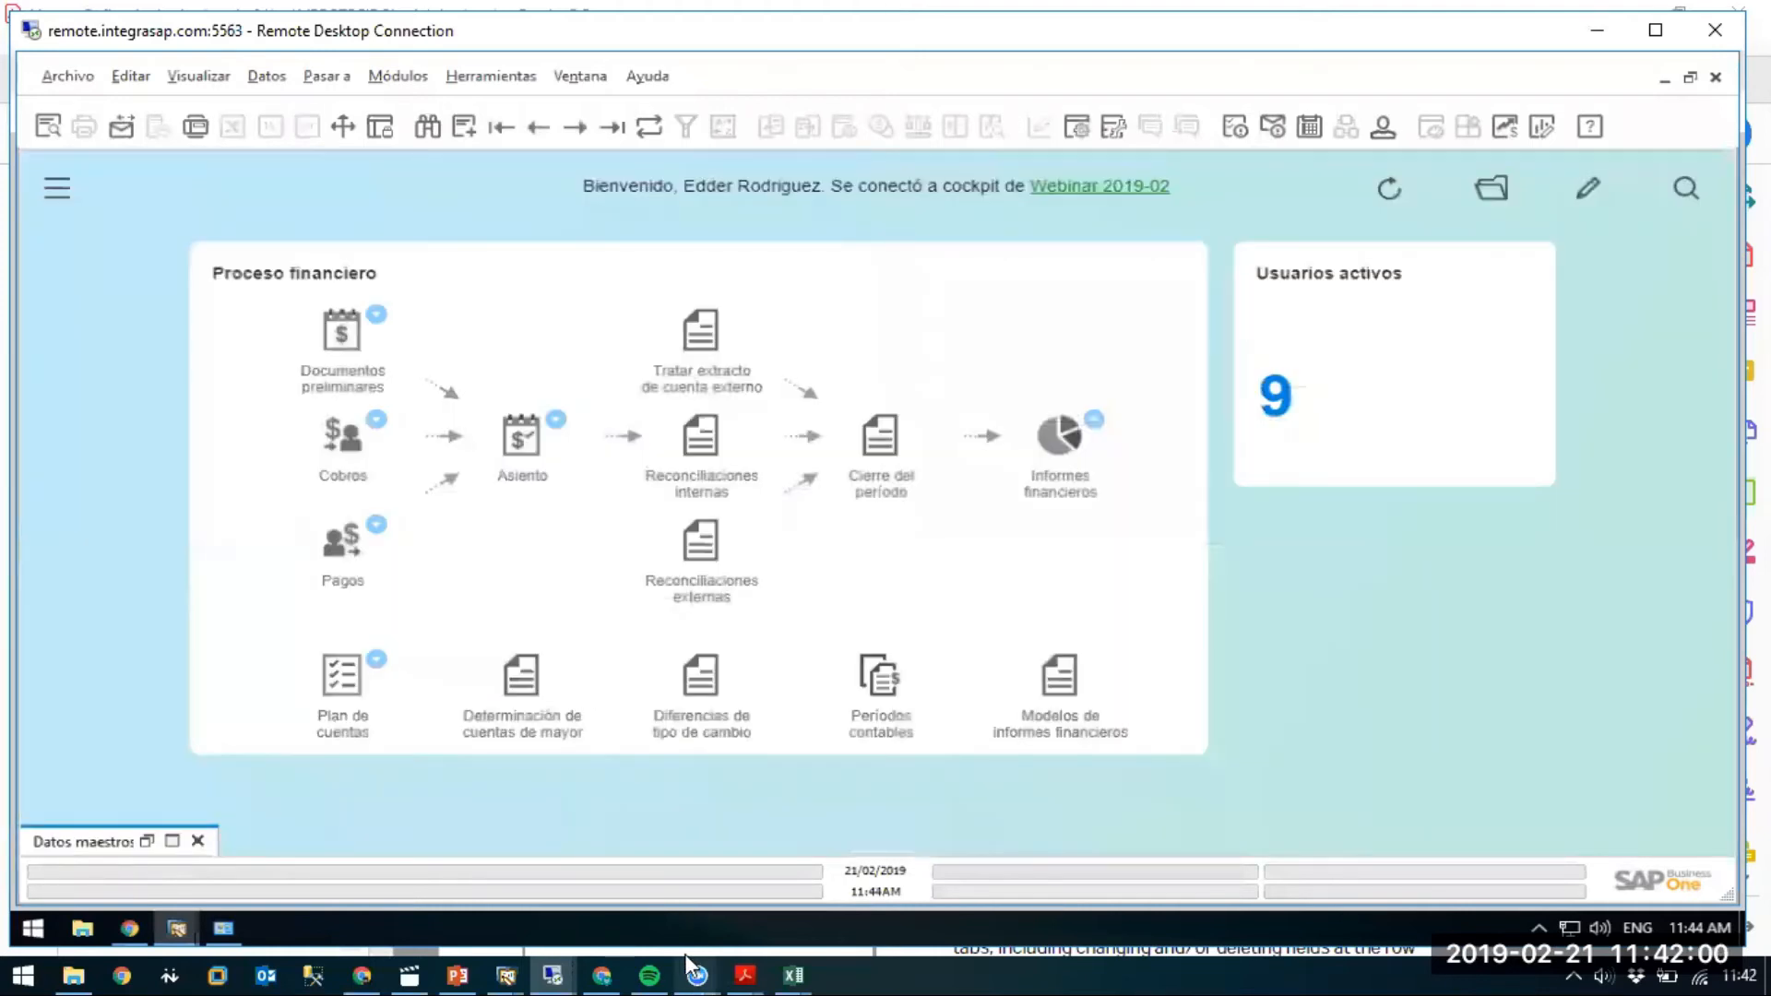
Check the PowerPoint slide of six users and roles, then return to the SAP session's modules.
click(465, 965)
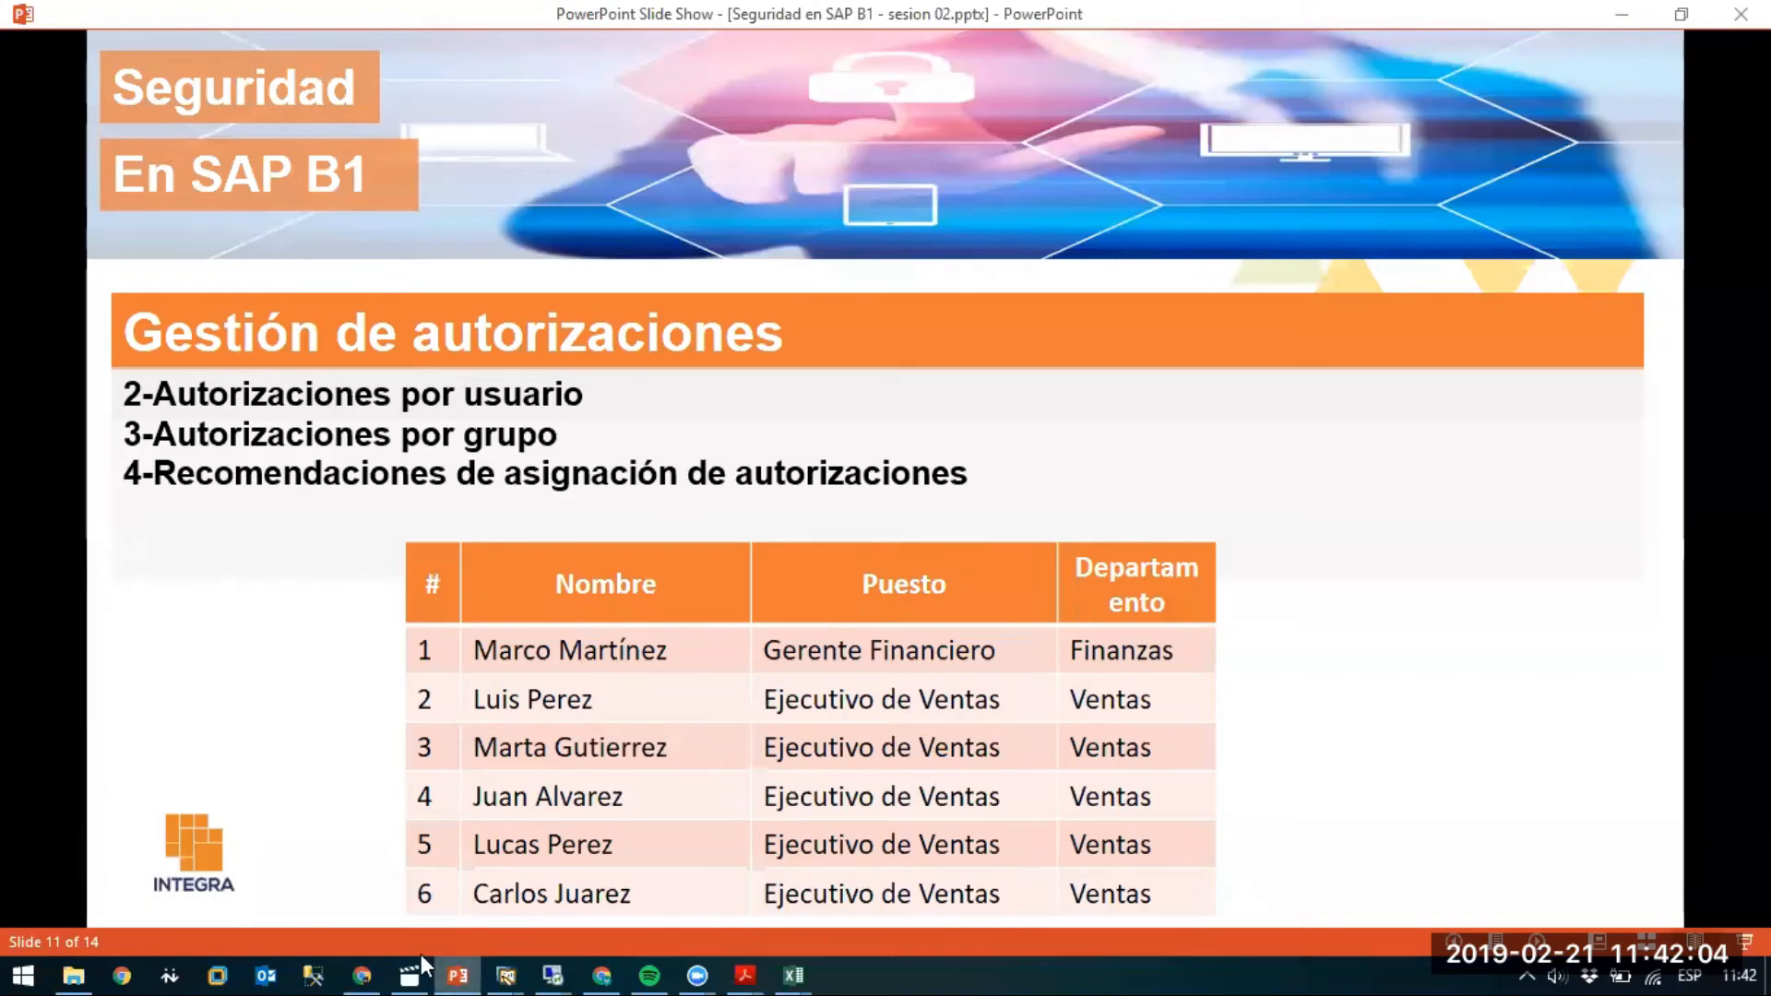
click(551, 973)
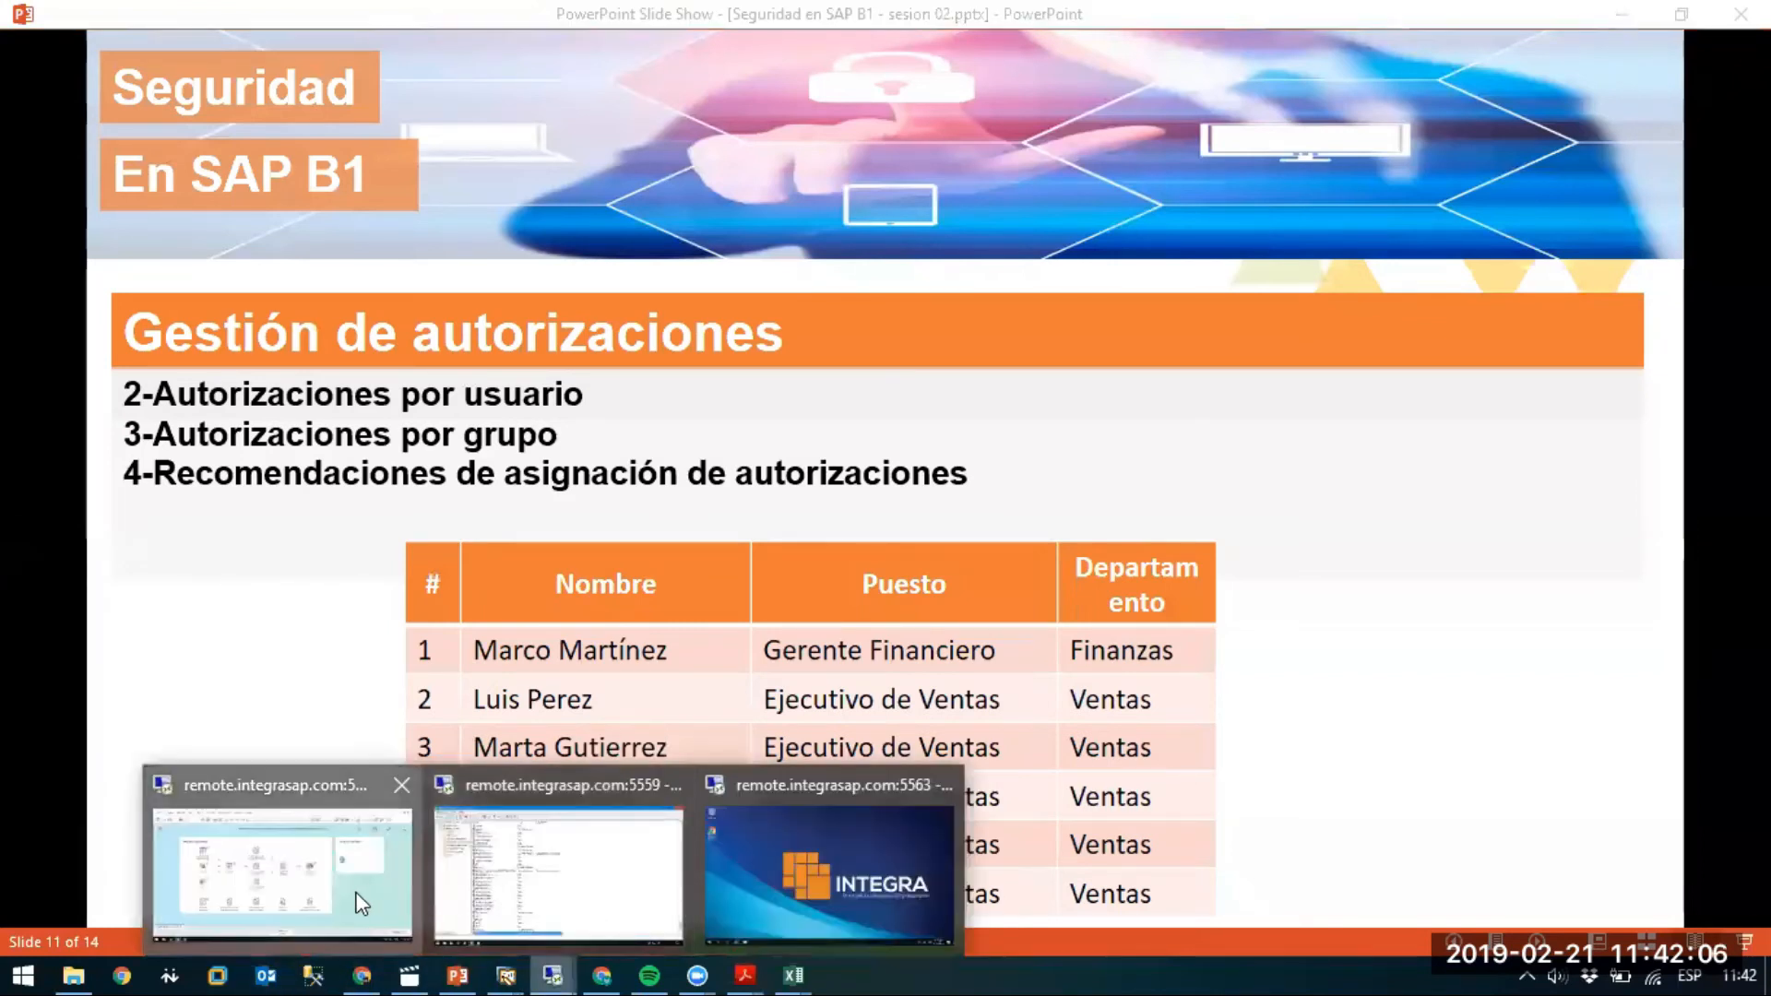
click(356, 899)
click(407, 83)
Open the Users definition form and create the first sales user with code and full name.
mouse_move(437, 110)
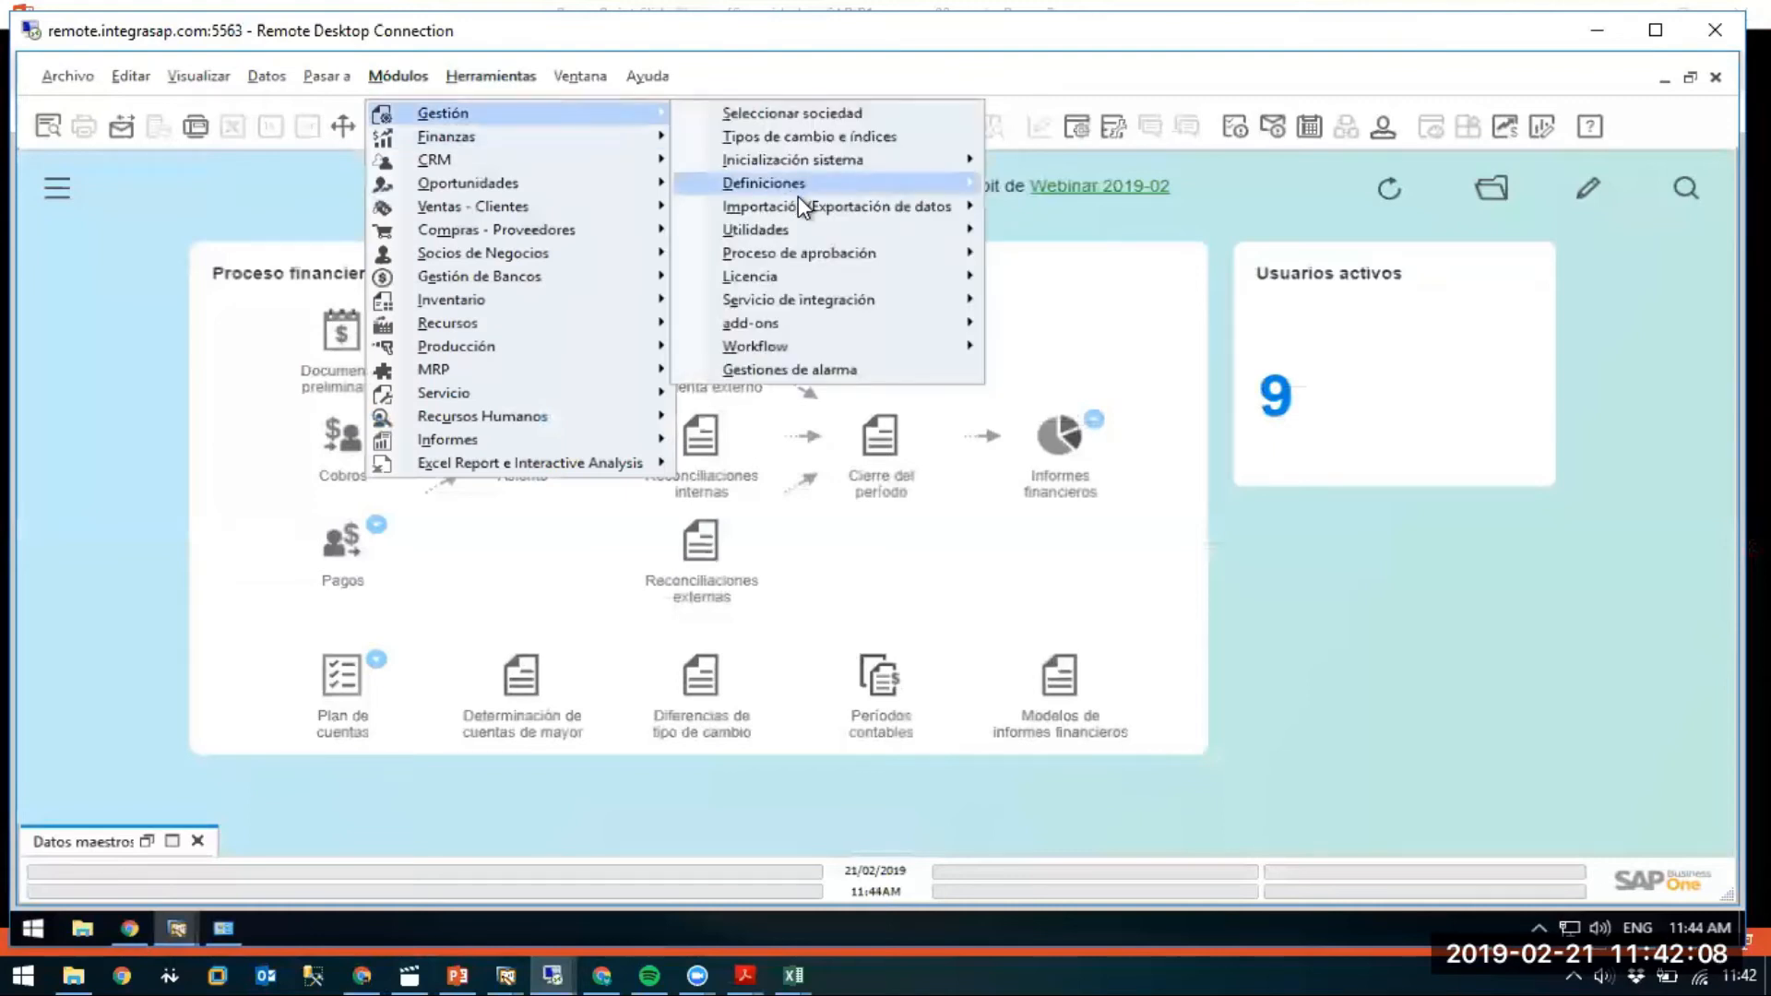
mouse_move(808, 182)
mouse_move(1089, 183)
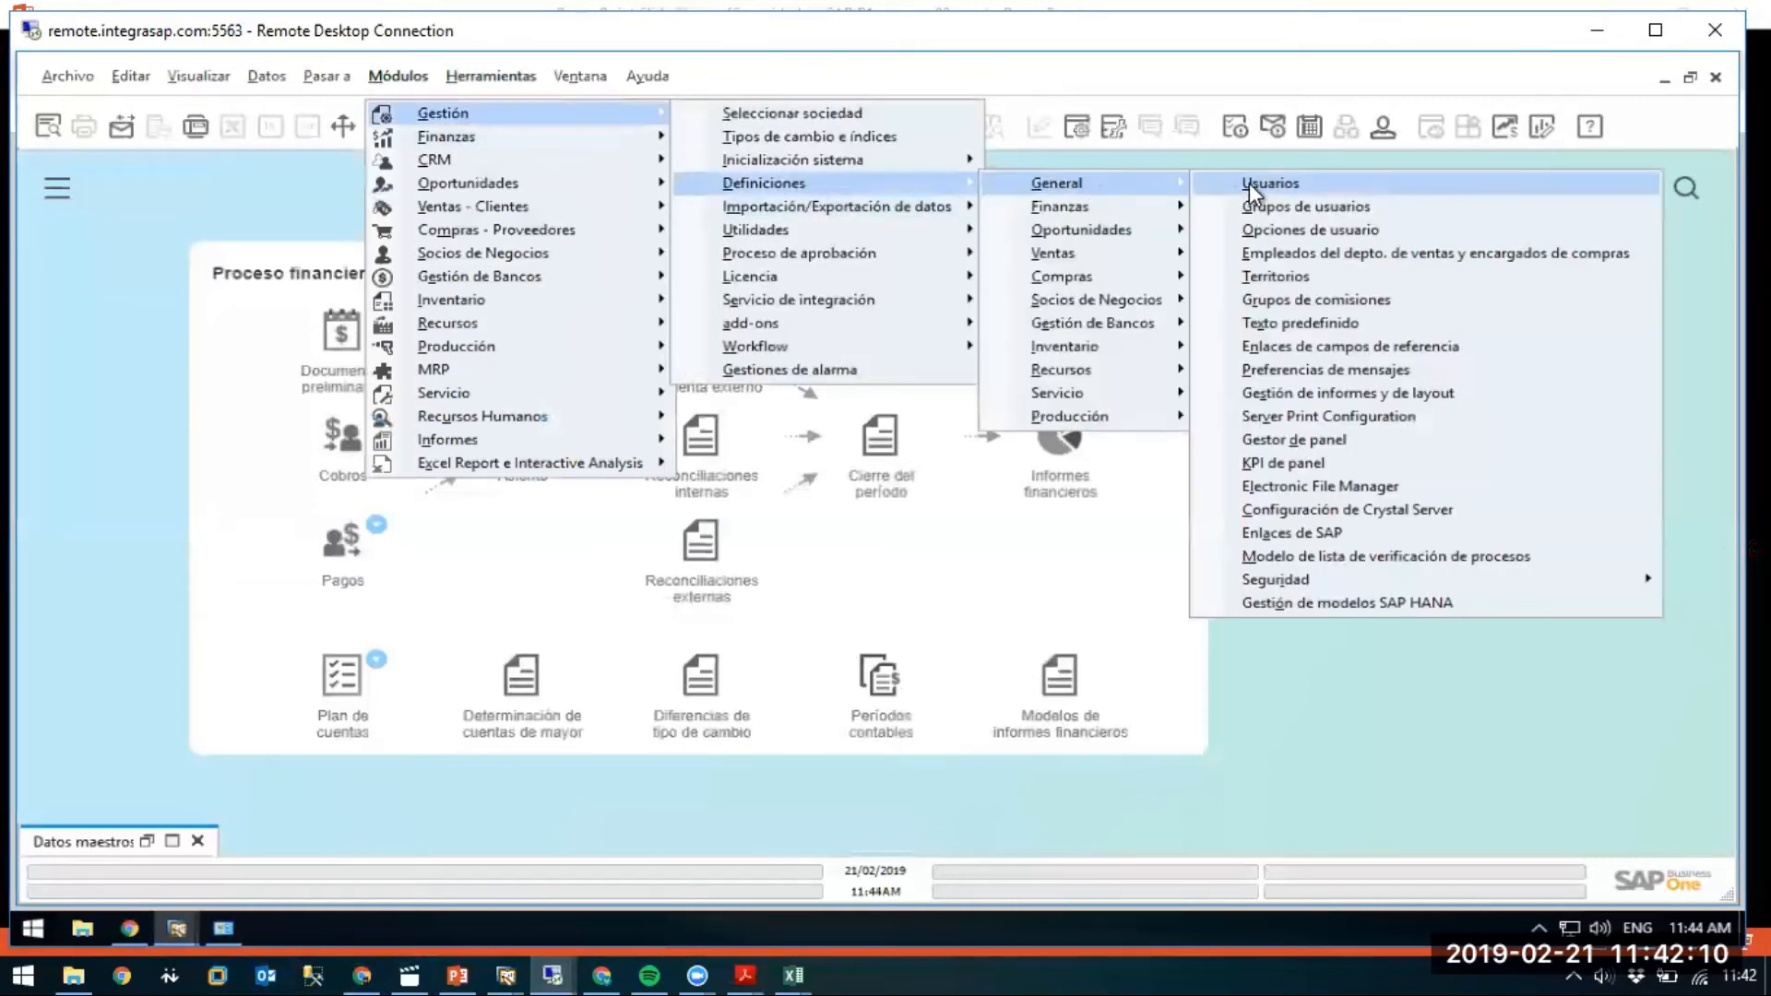
click(1248, 183)
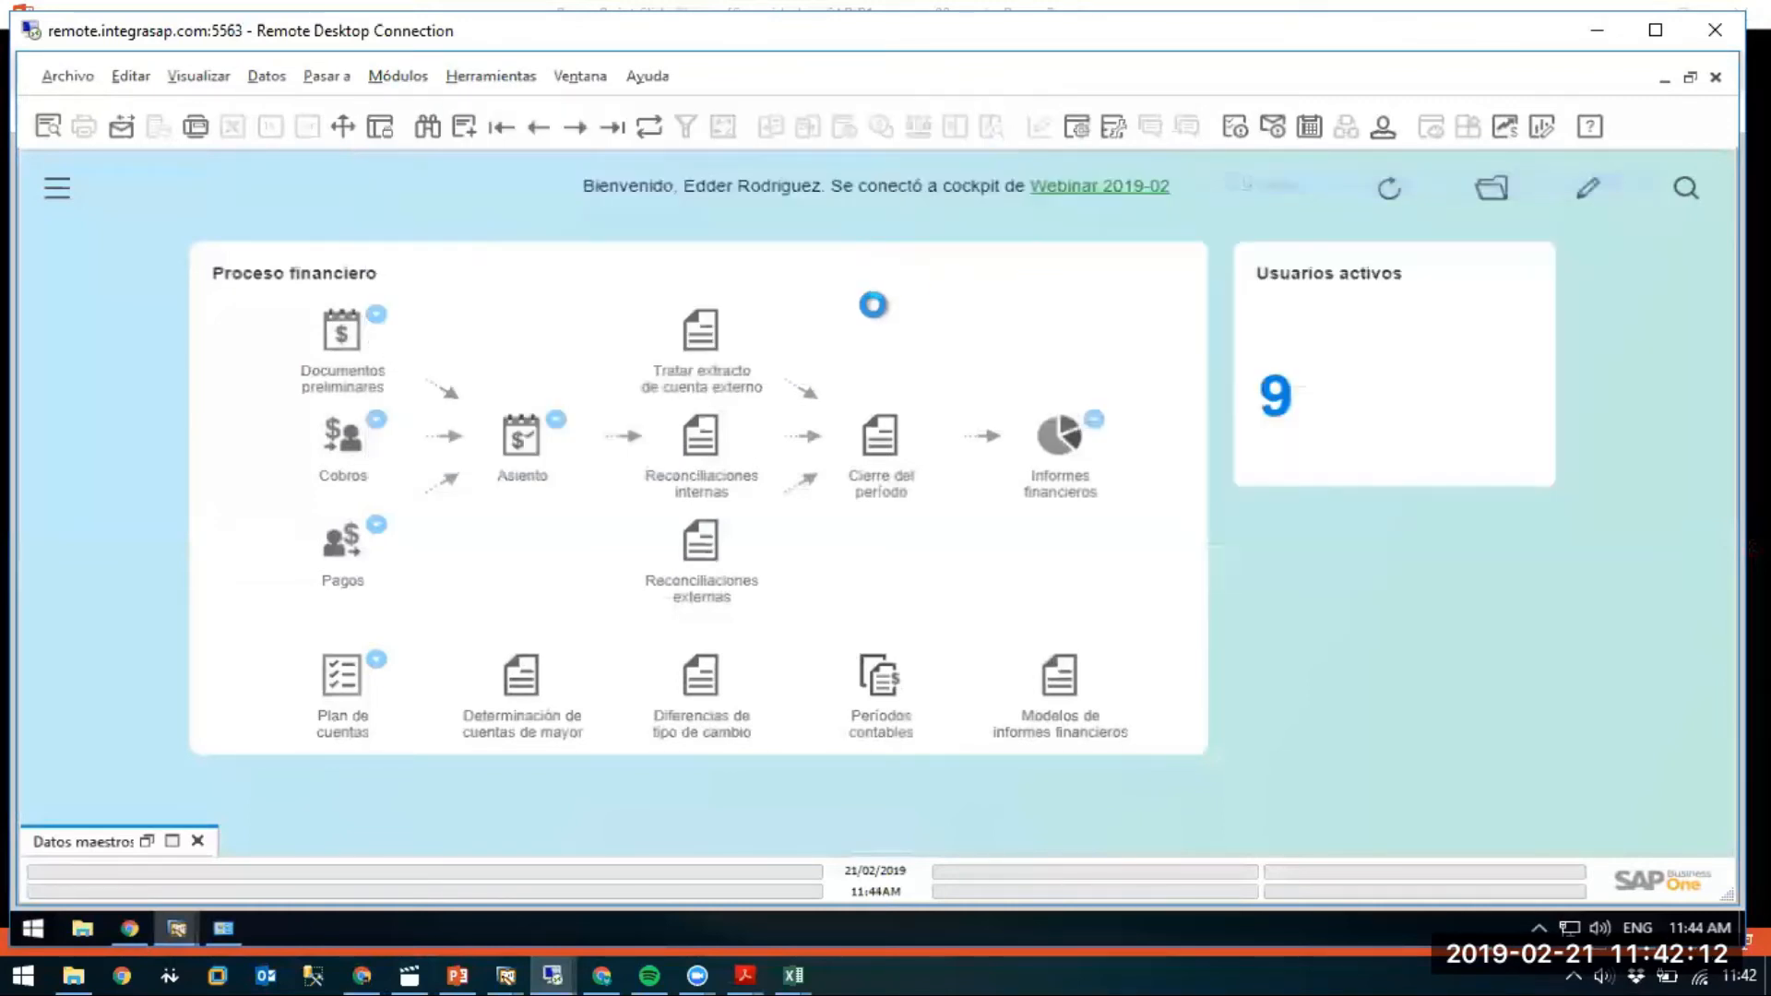
key(alt+Tab)
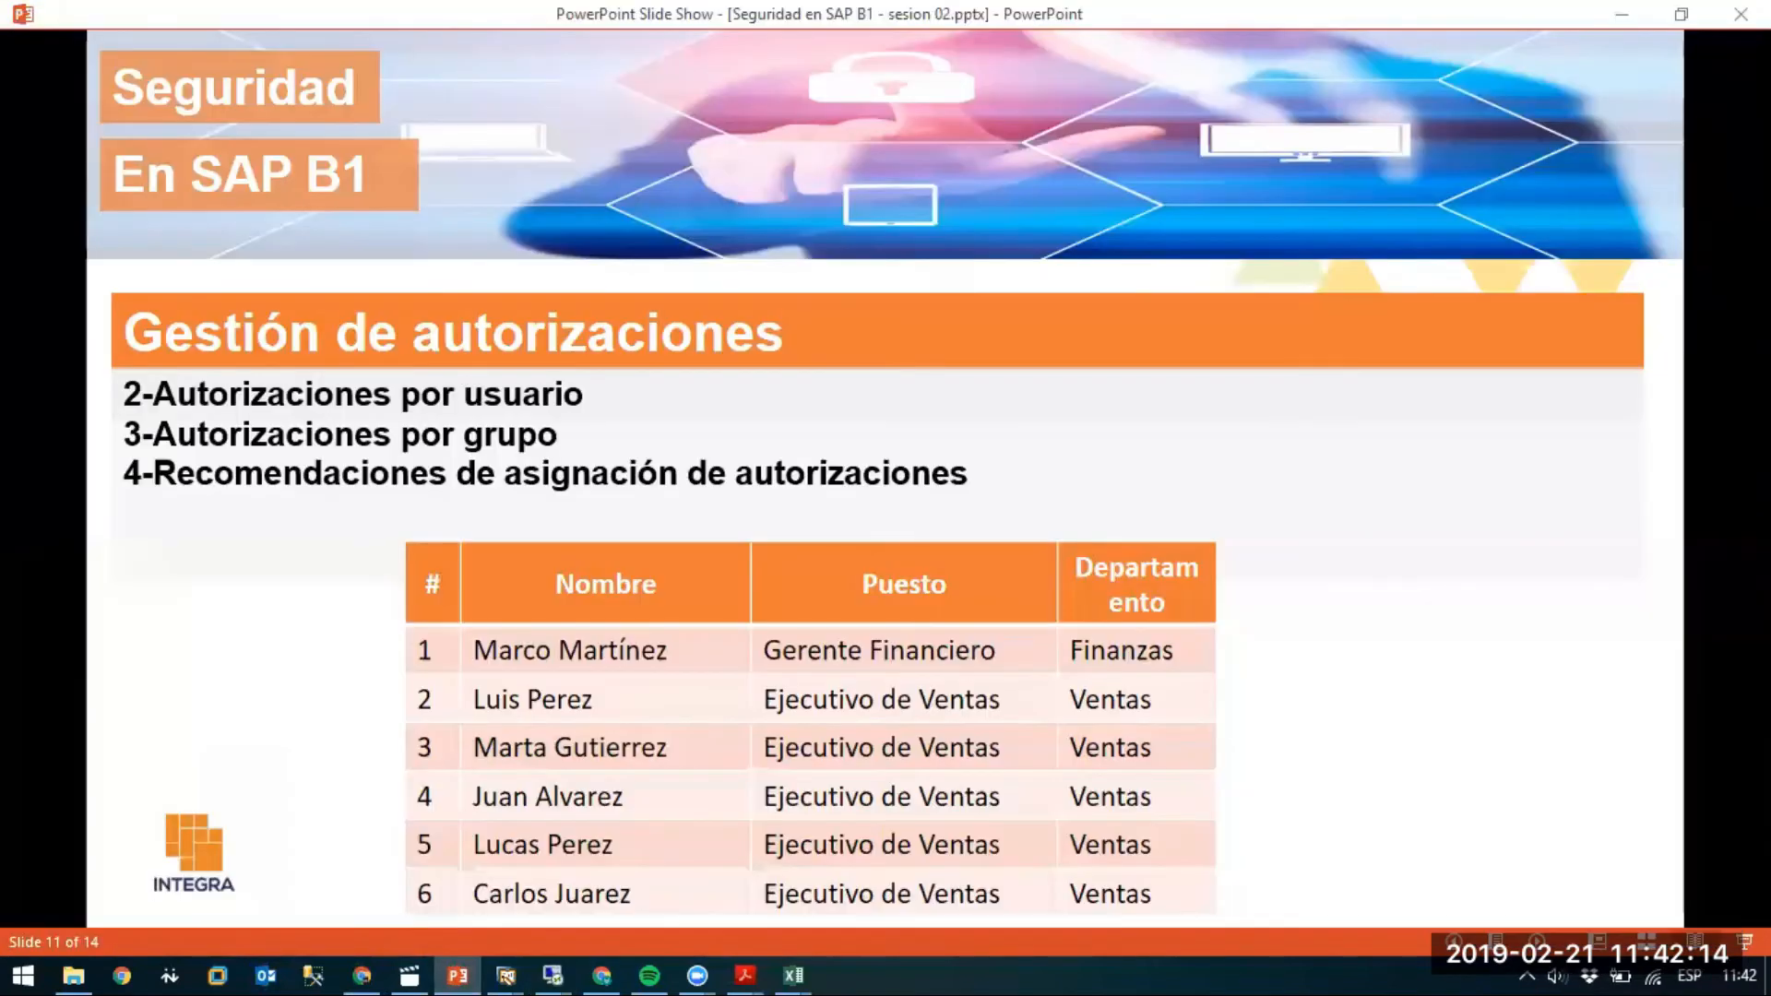
key(alt+Tab)
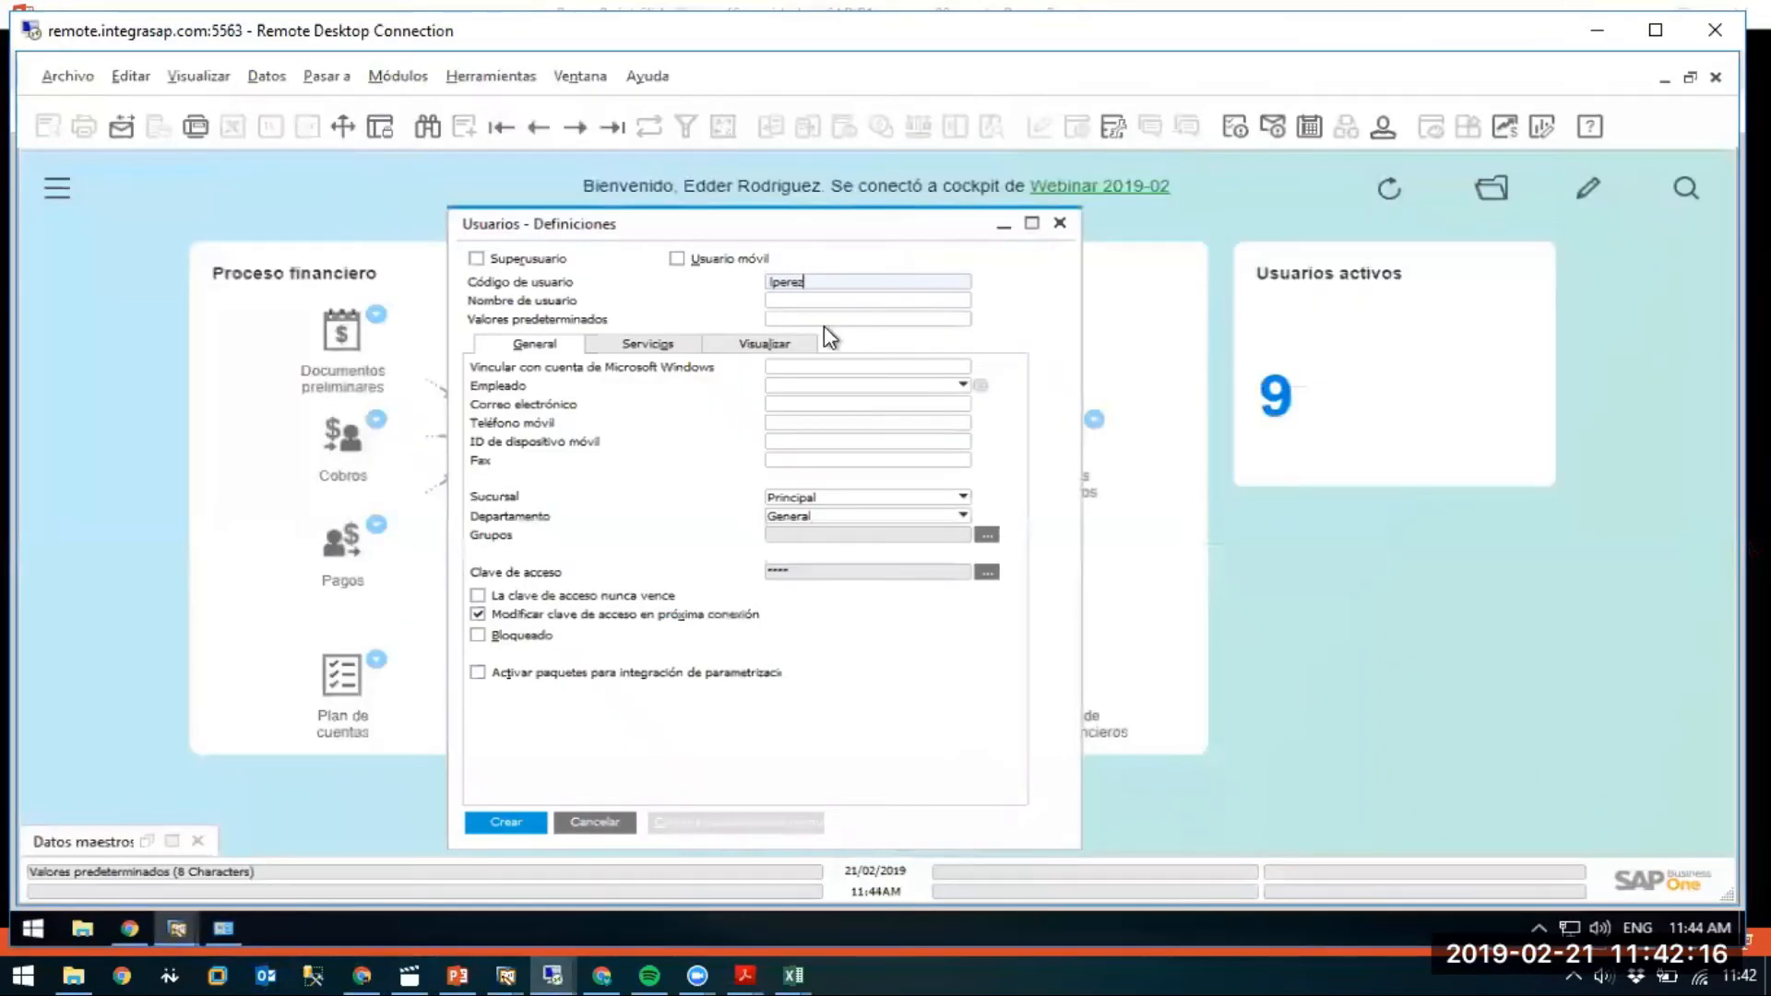
key(Tab)
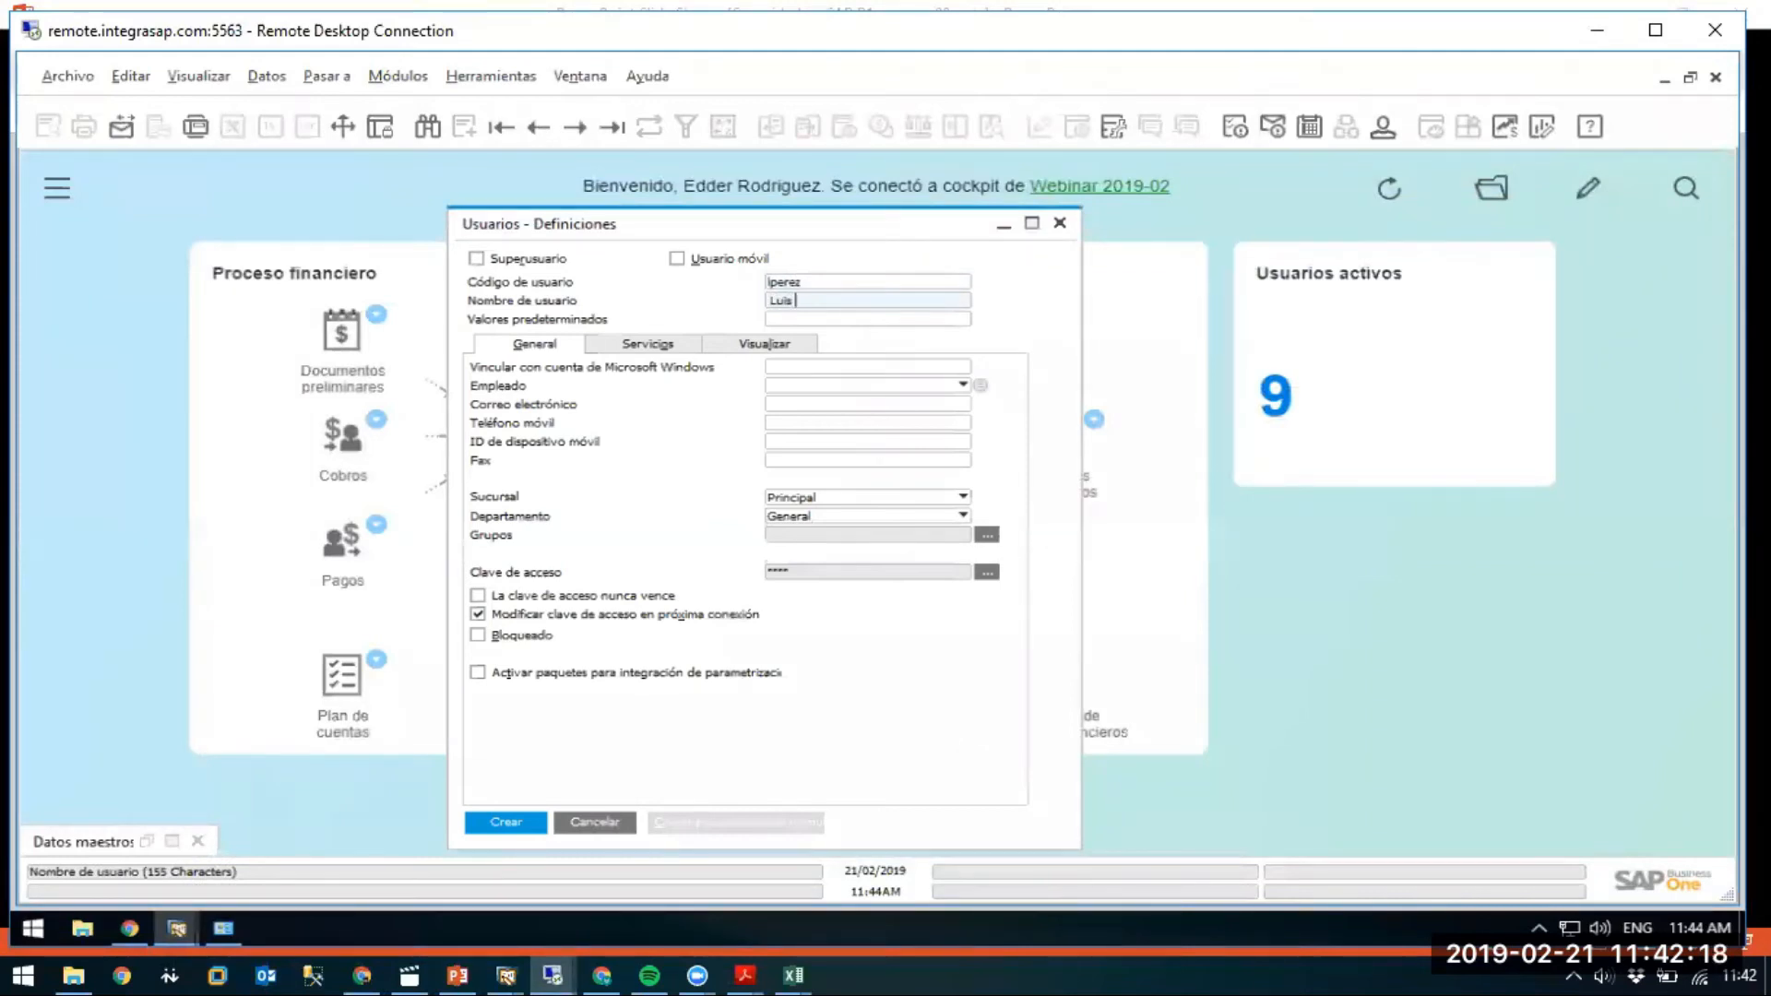
key(Return)
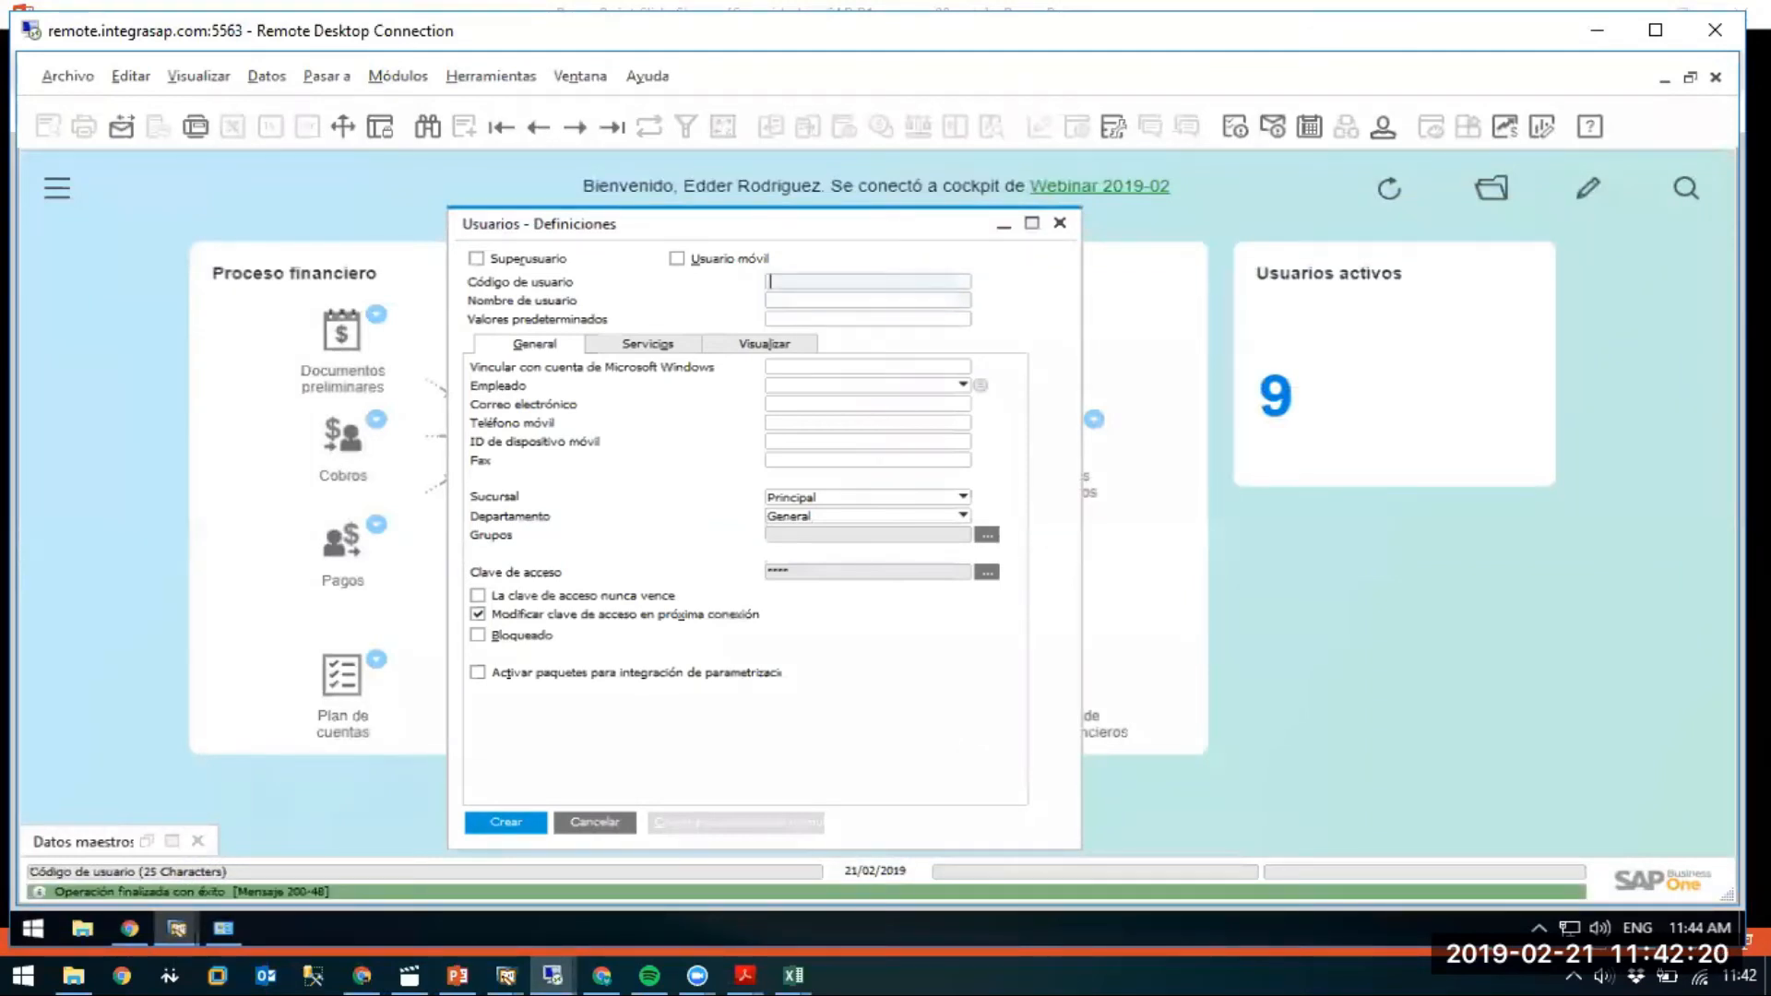
Create the second sales user with its code and full name from the slide.
key(alt+Tab)
key(alt+Tab)
key(Tab)
text(mart)
key(BackSpace)
key(BackSpace)
key(BackSpace)
key(BackSpace)
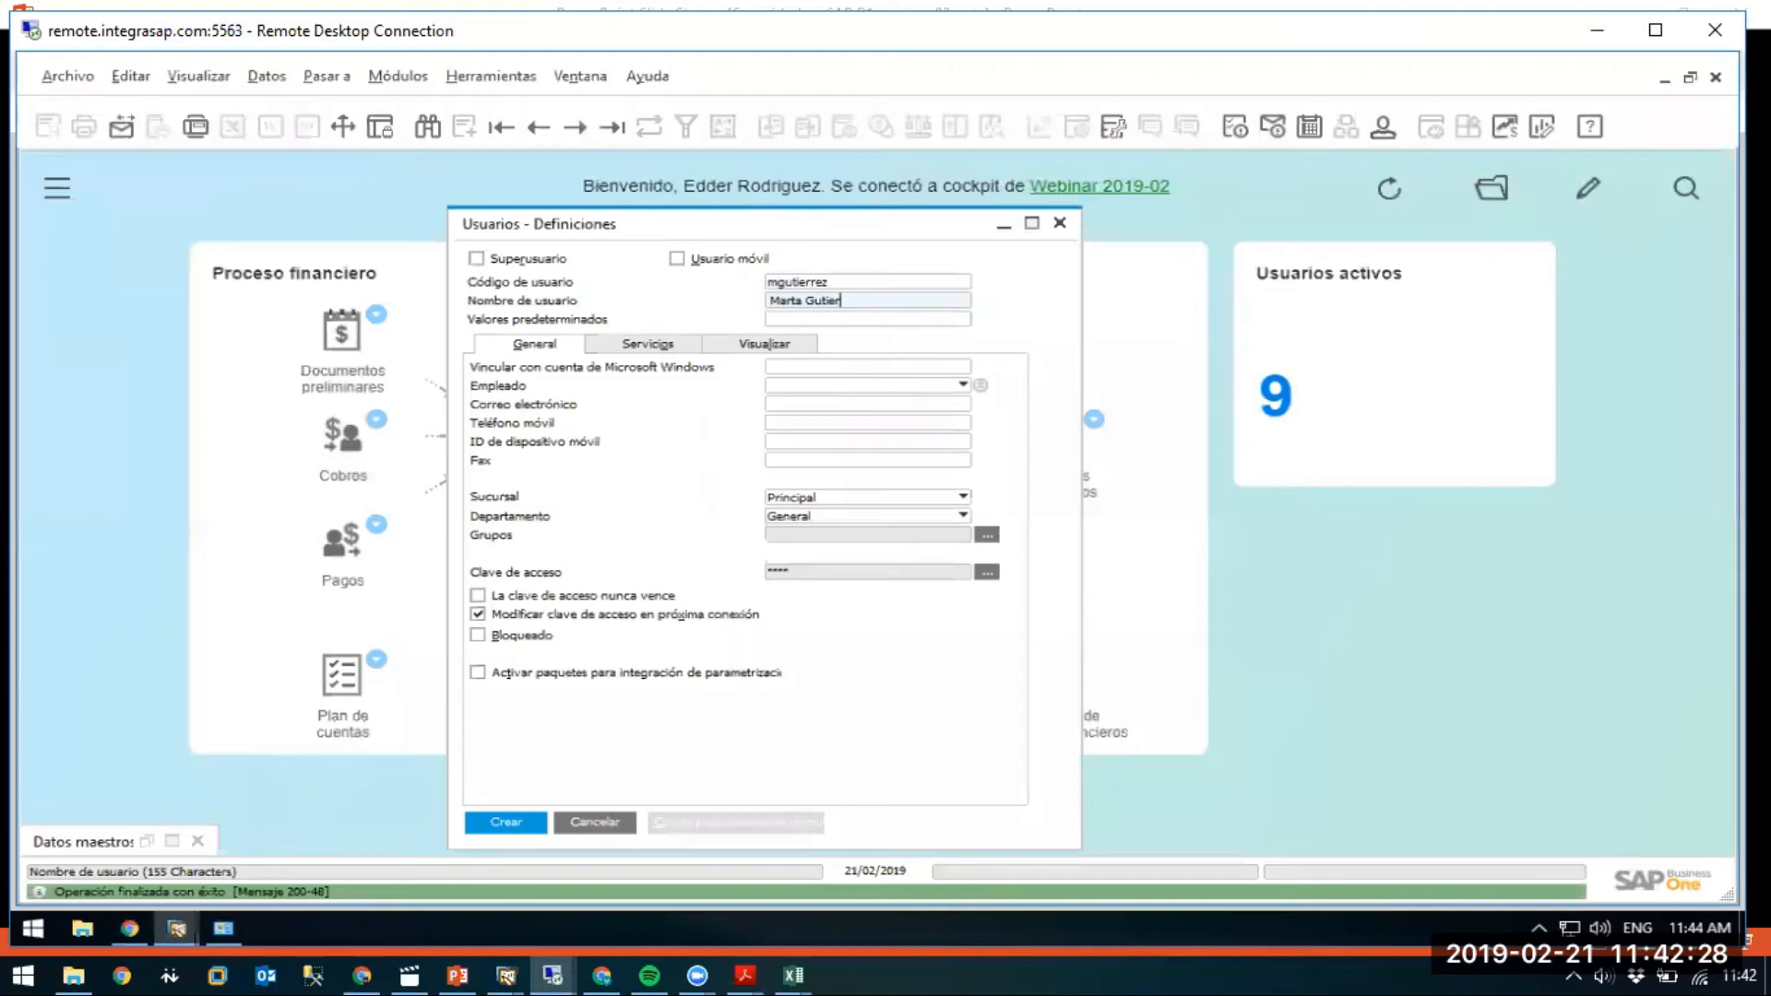
key(Return)
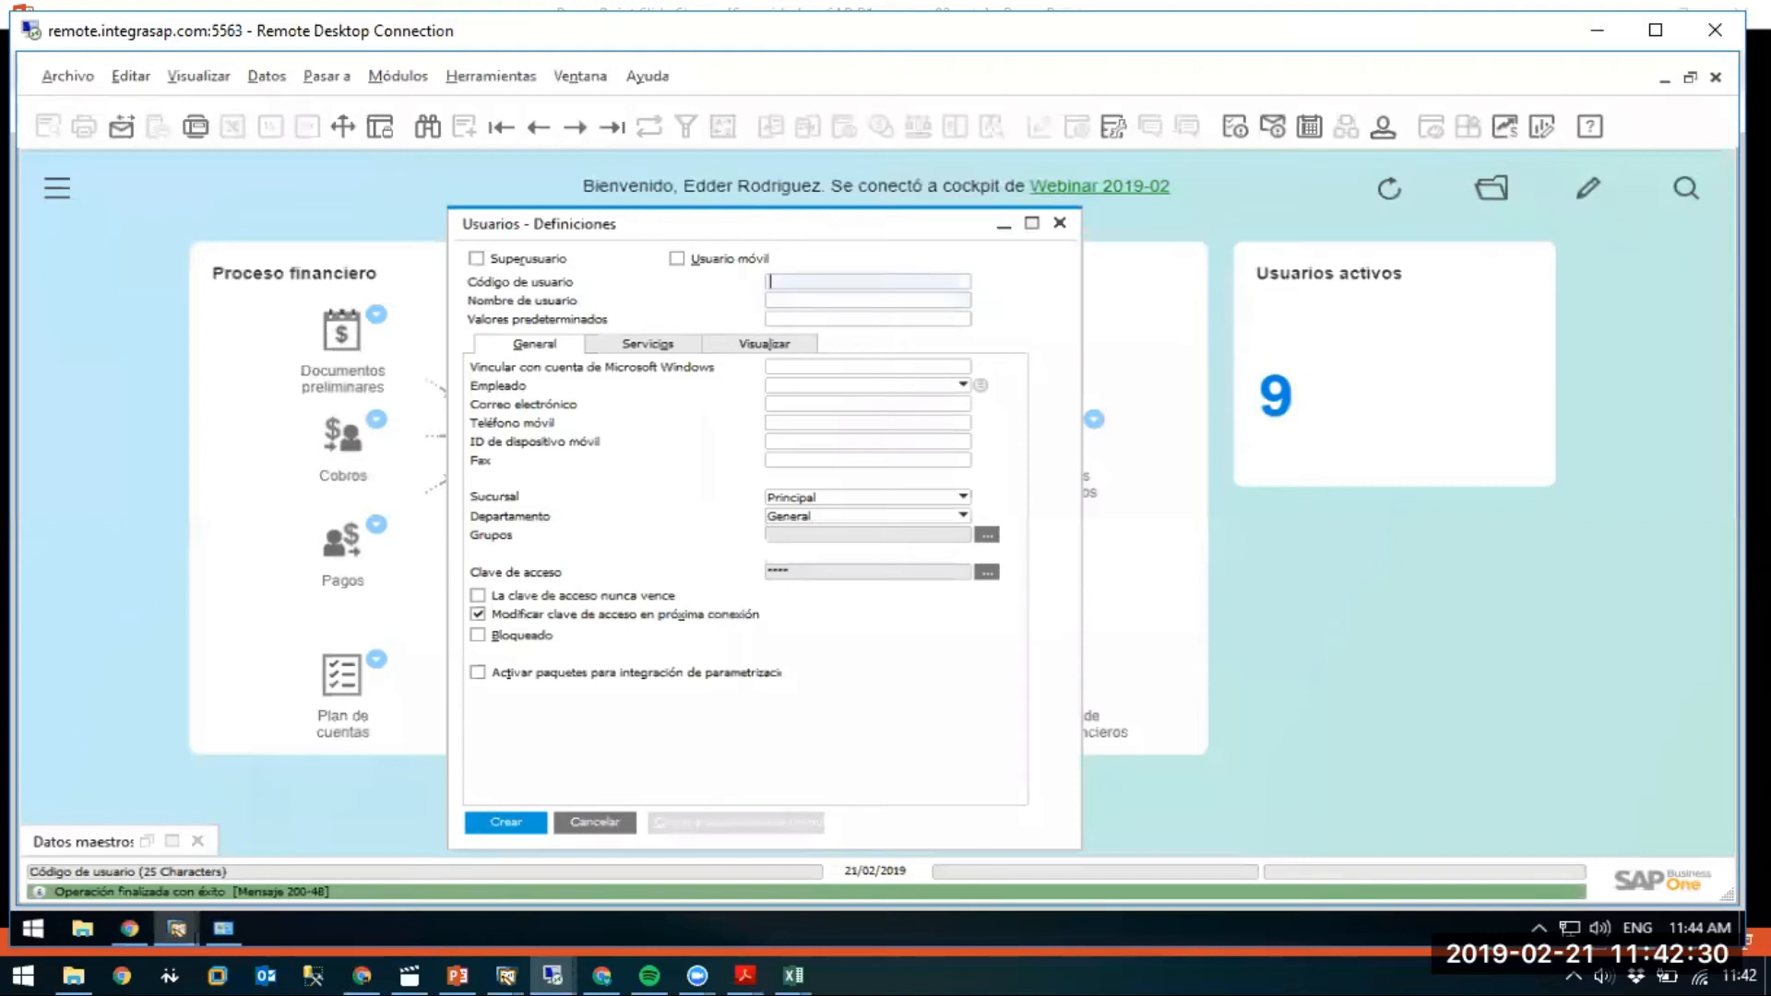
key(alt+Tab)
key(alt+Tab)
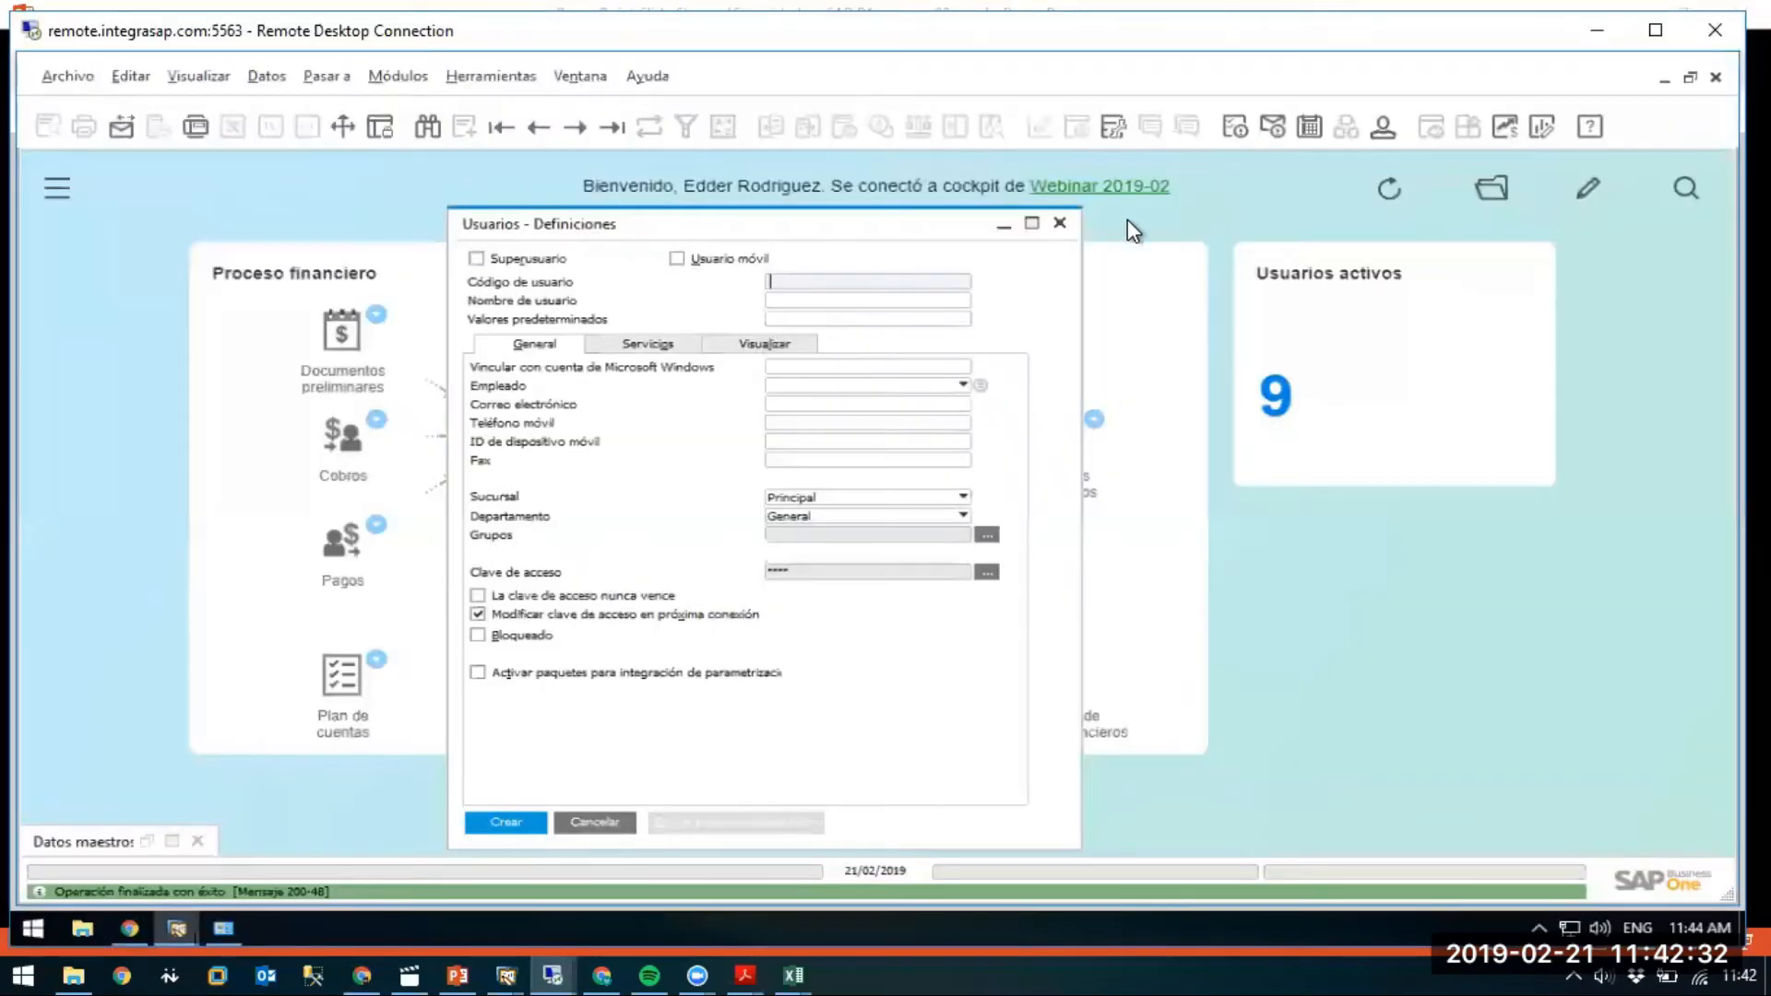
Open Grupos de usuarios with group class Autorización, ready to add a new group.
click(1060, 226)
click(385, 86)
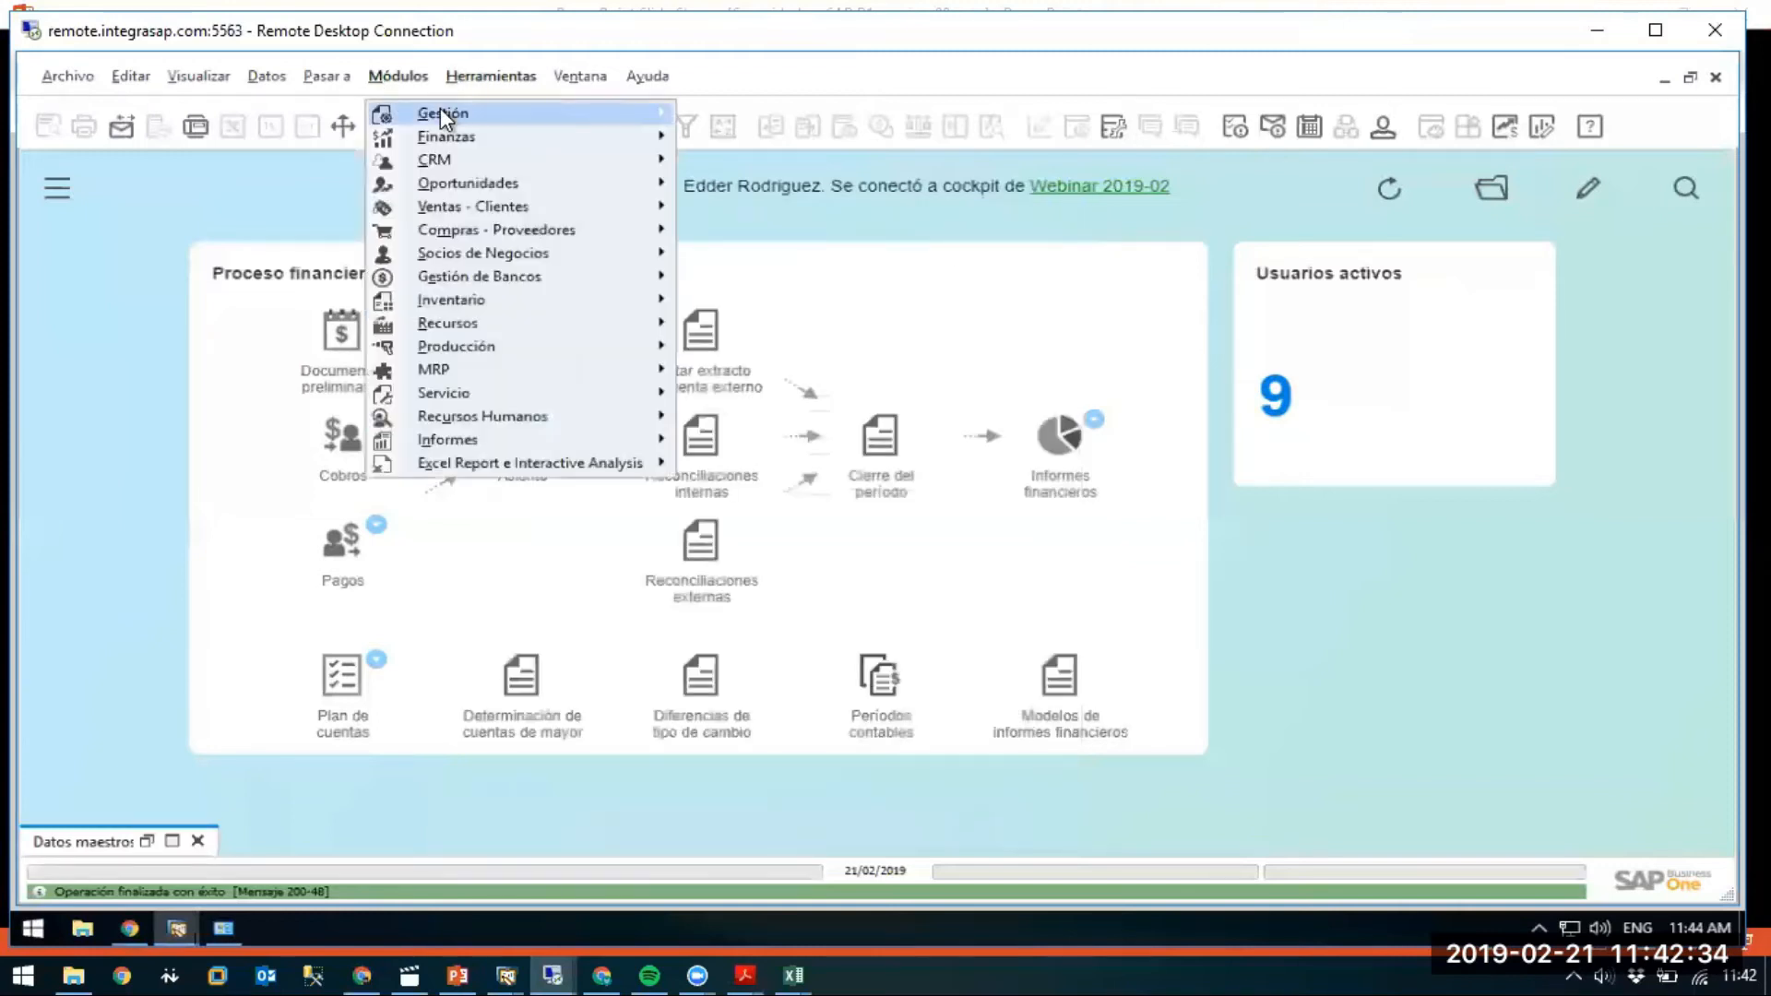
mouse_move(445, 113)
mouse_move(841, 183)
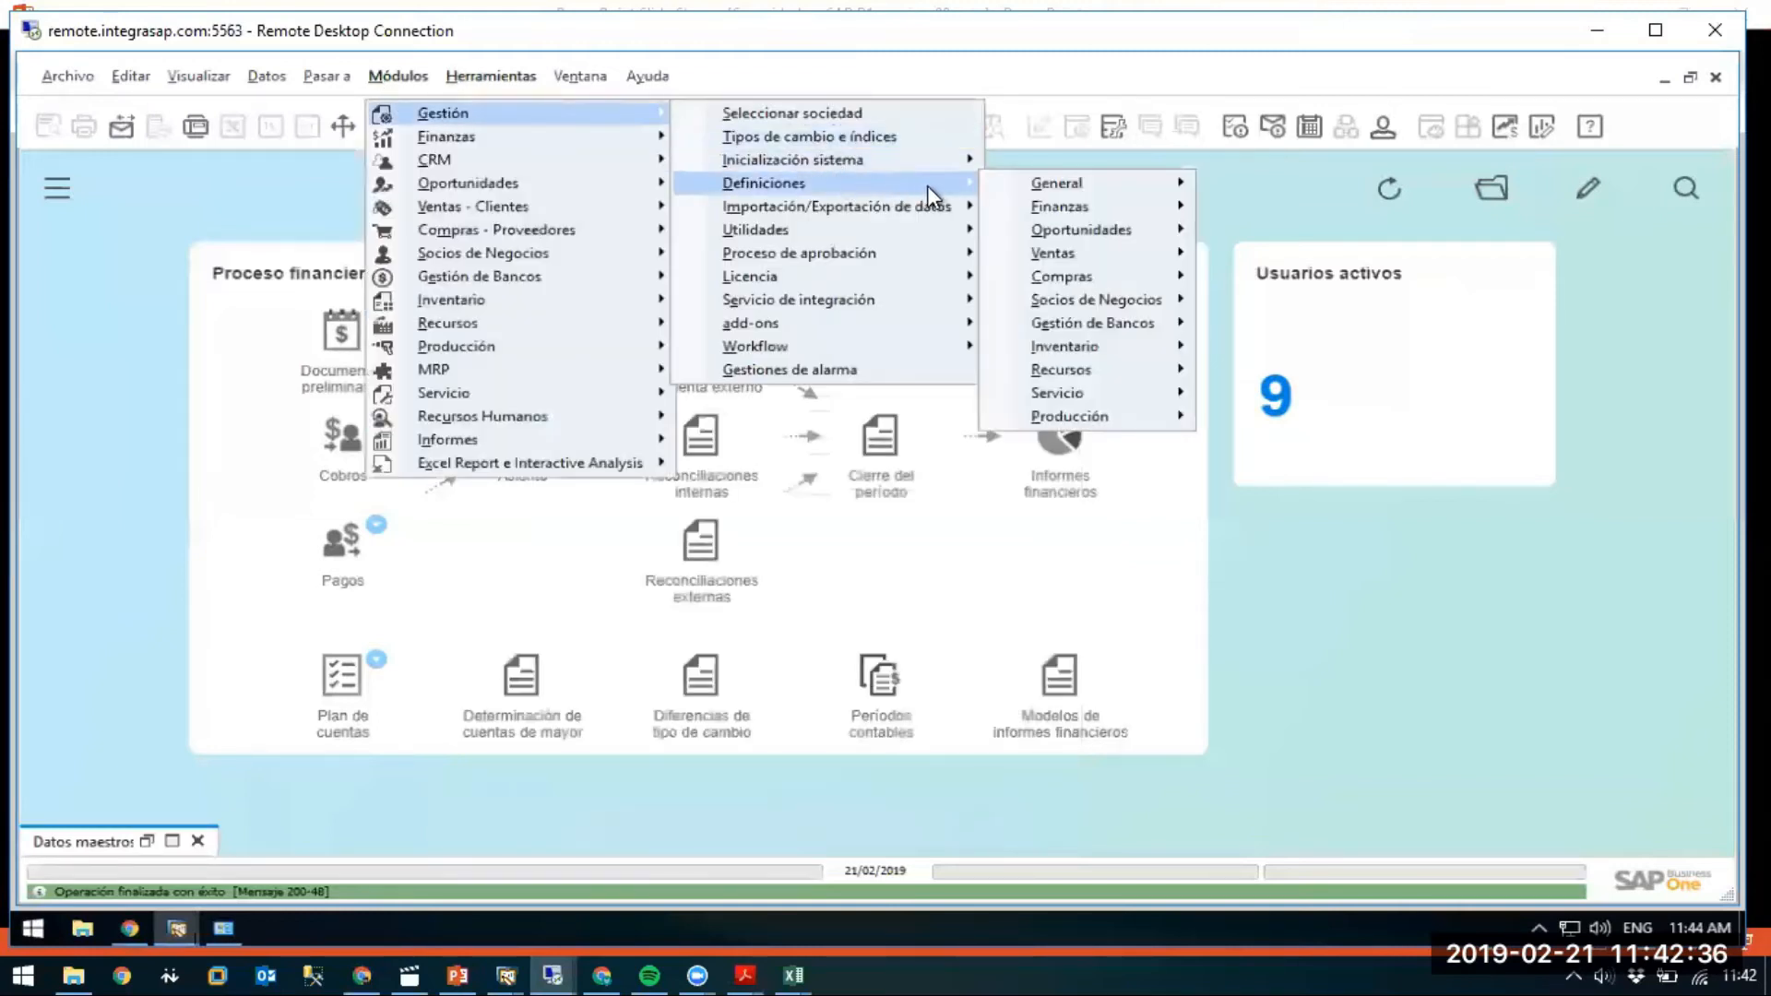
mouse_move(1166, 180)
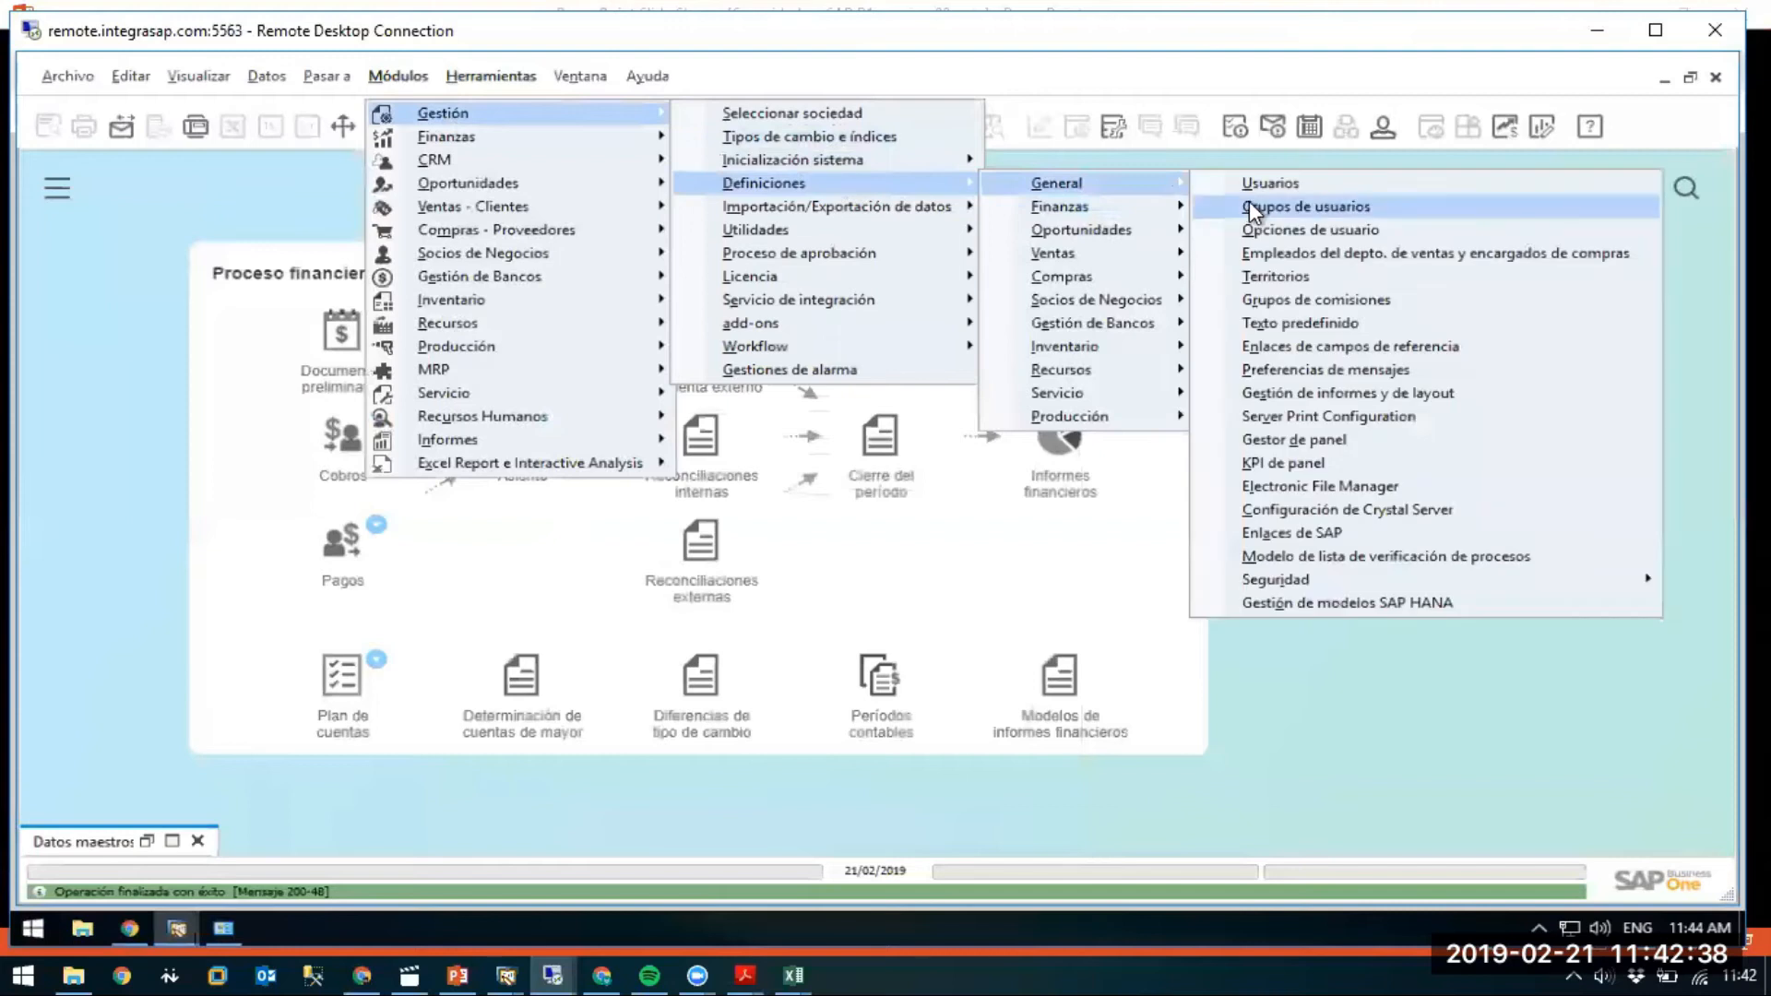
click(1248, 201)
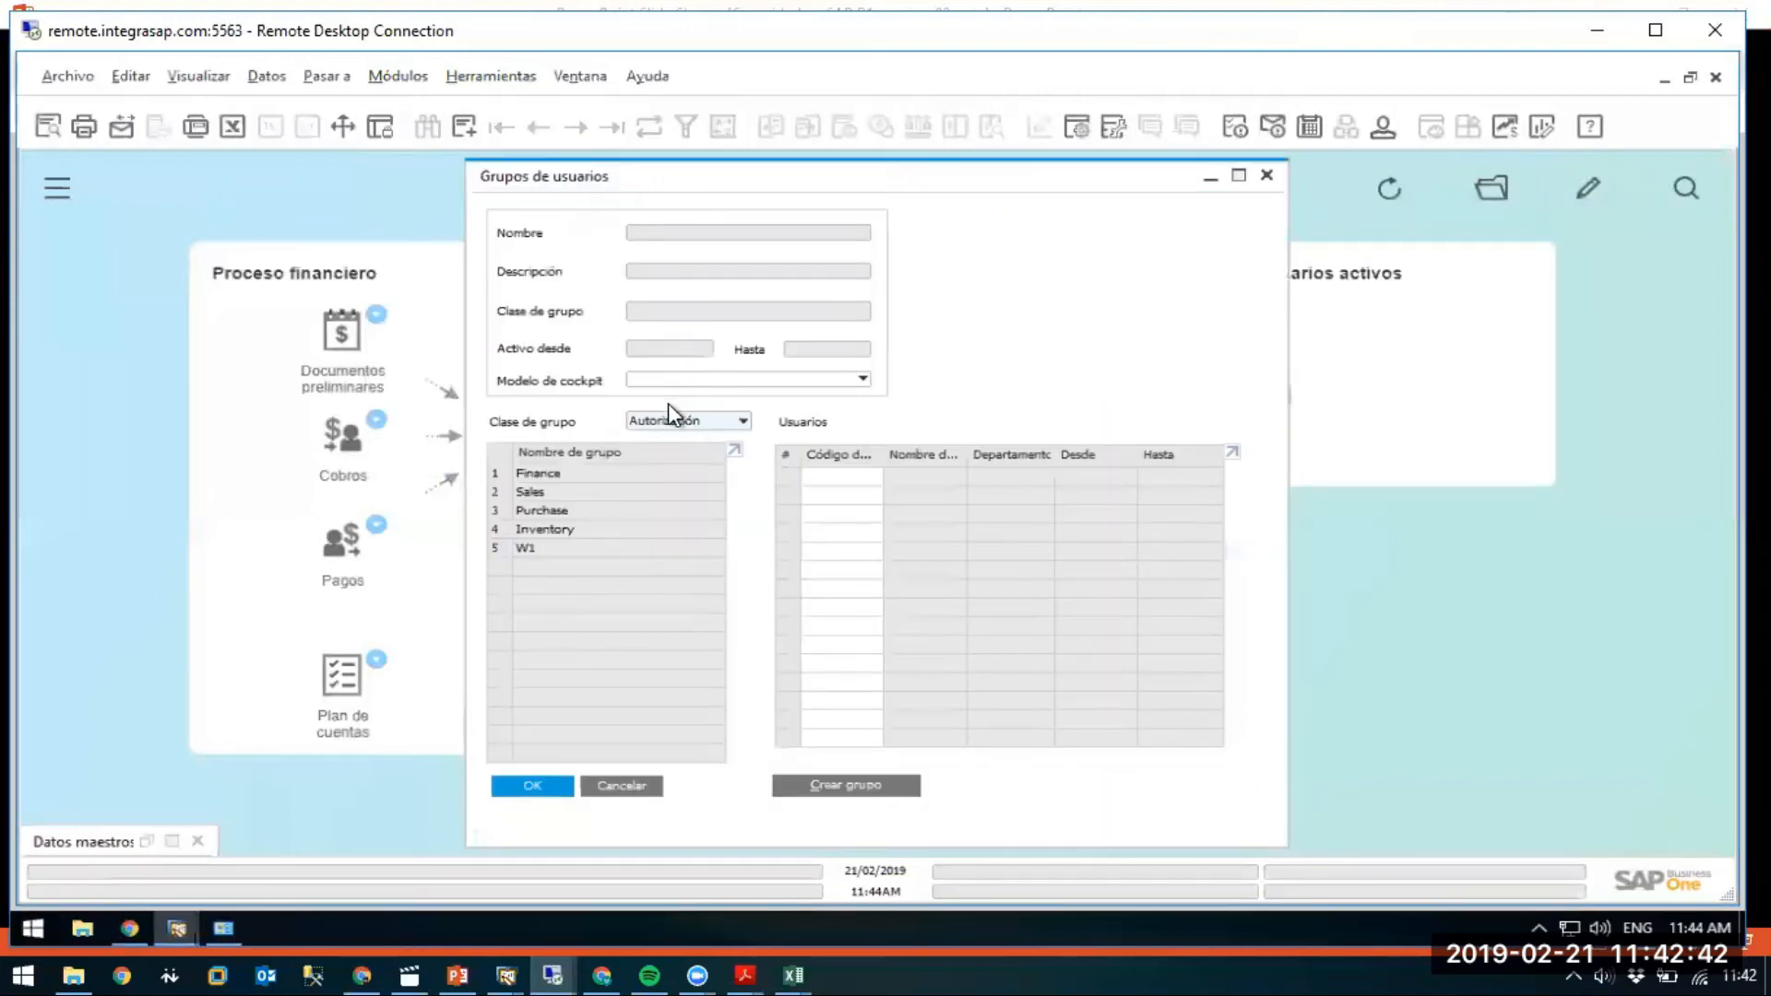
click(662, 422)
click(671, 439)
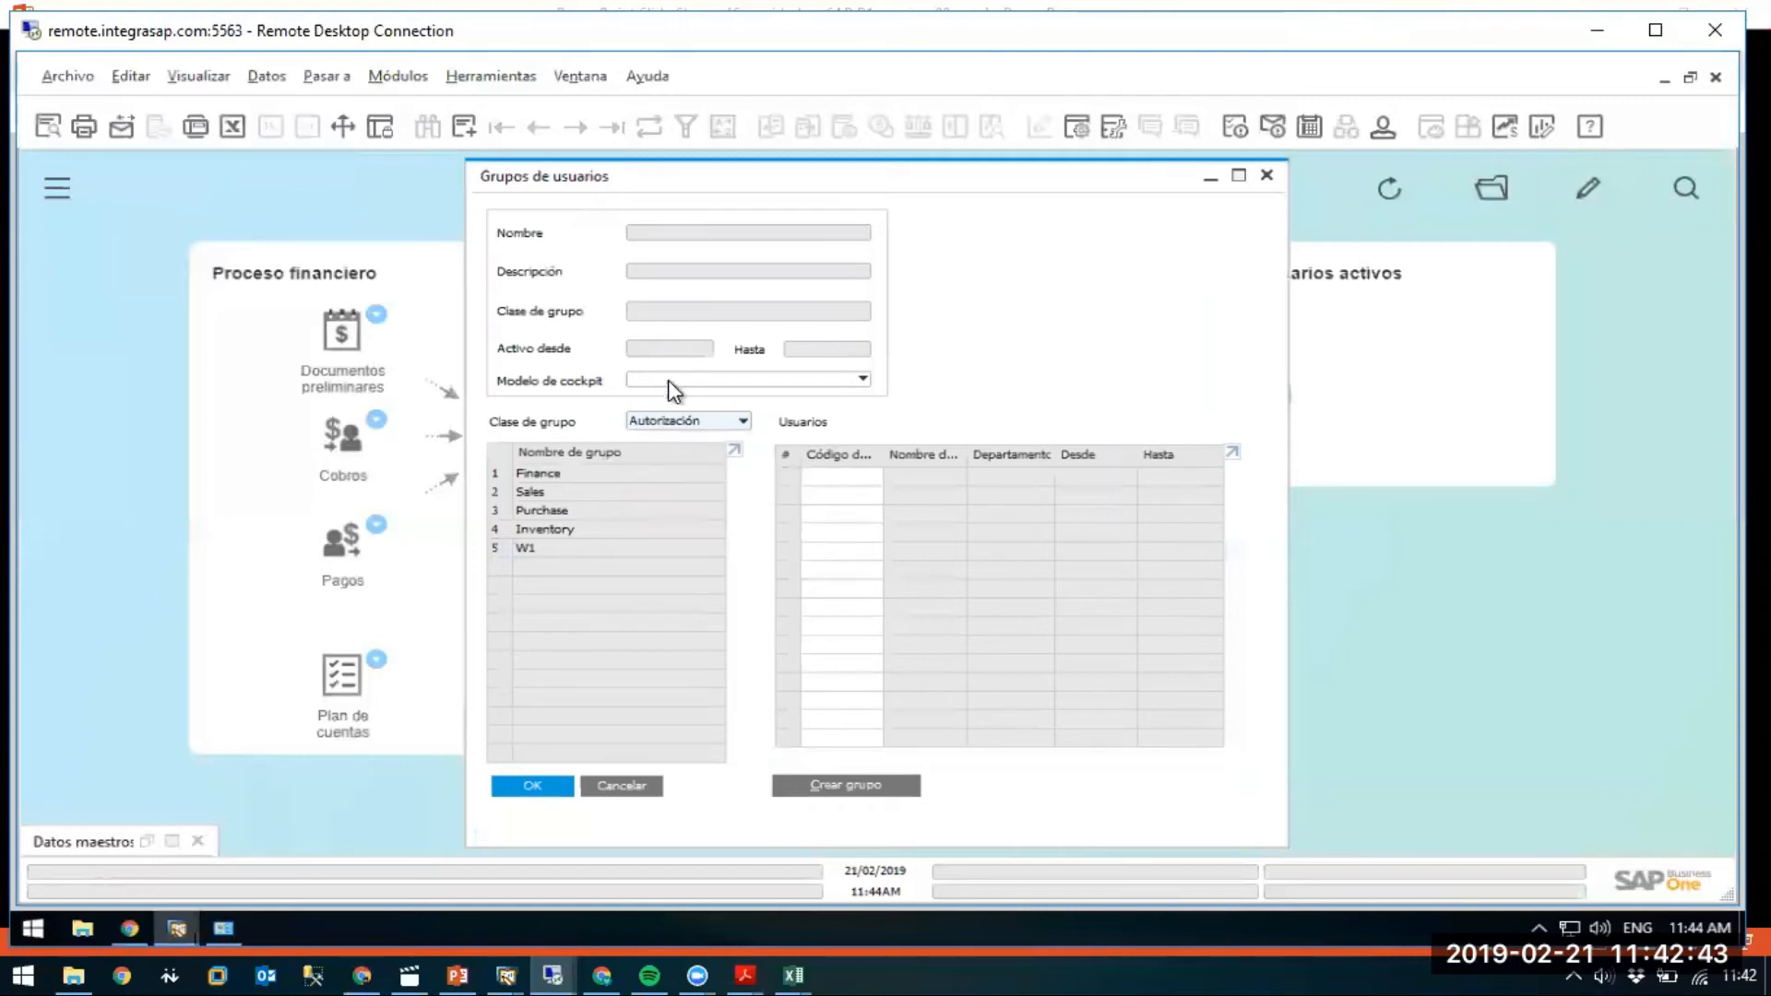
click(463, 129)
Create the authorization group Ventas with description Ventas.
click(682, 231)
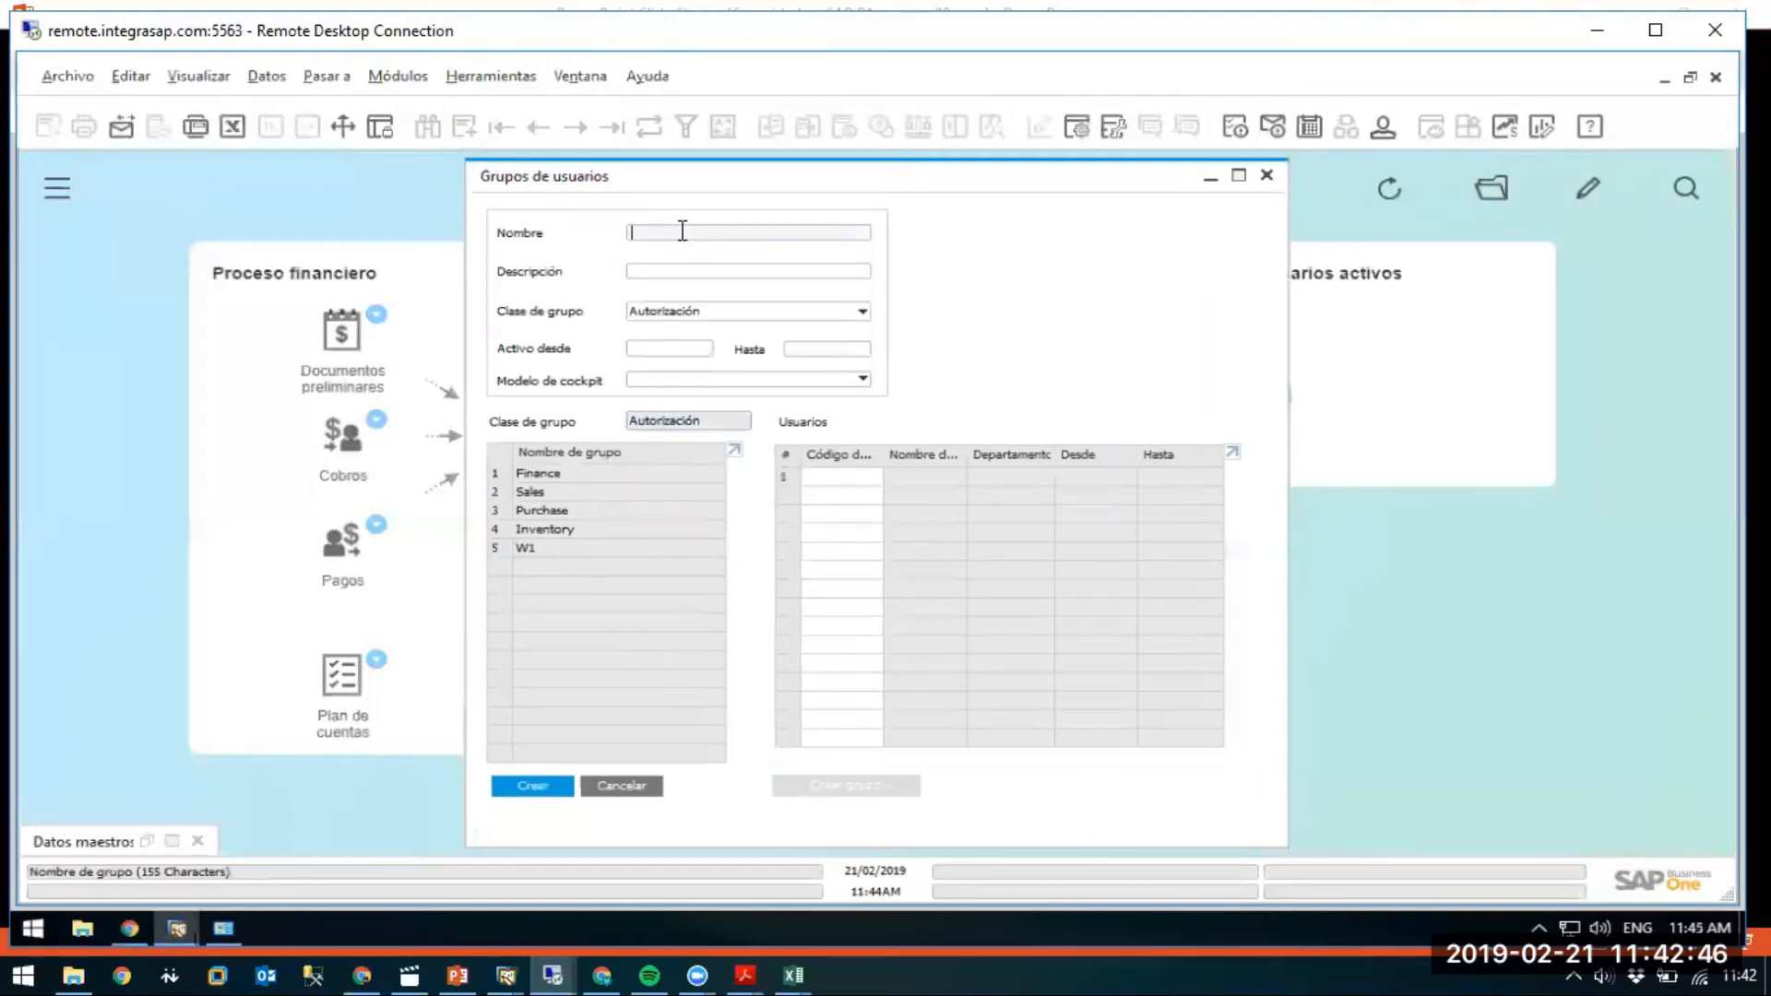
text(Ventas)
key(Tab)
text(Ge)
key(BackSpace)
key(BackSpace)
text(V)
key(Tab)
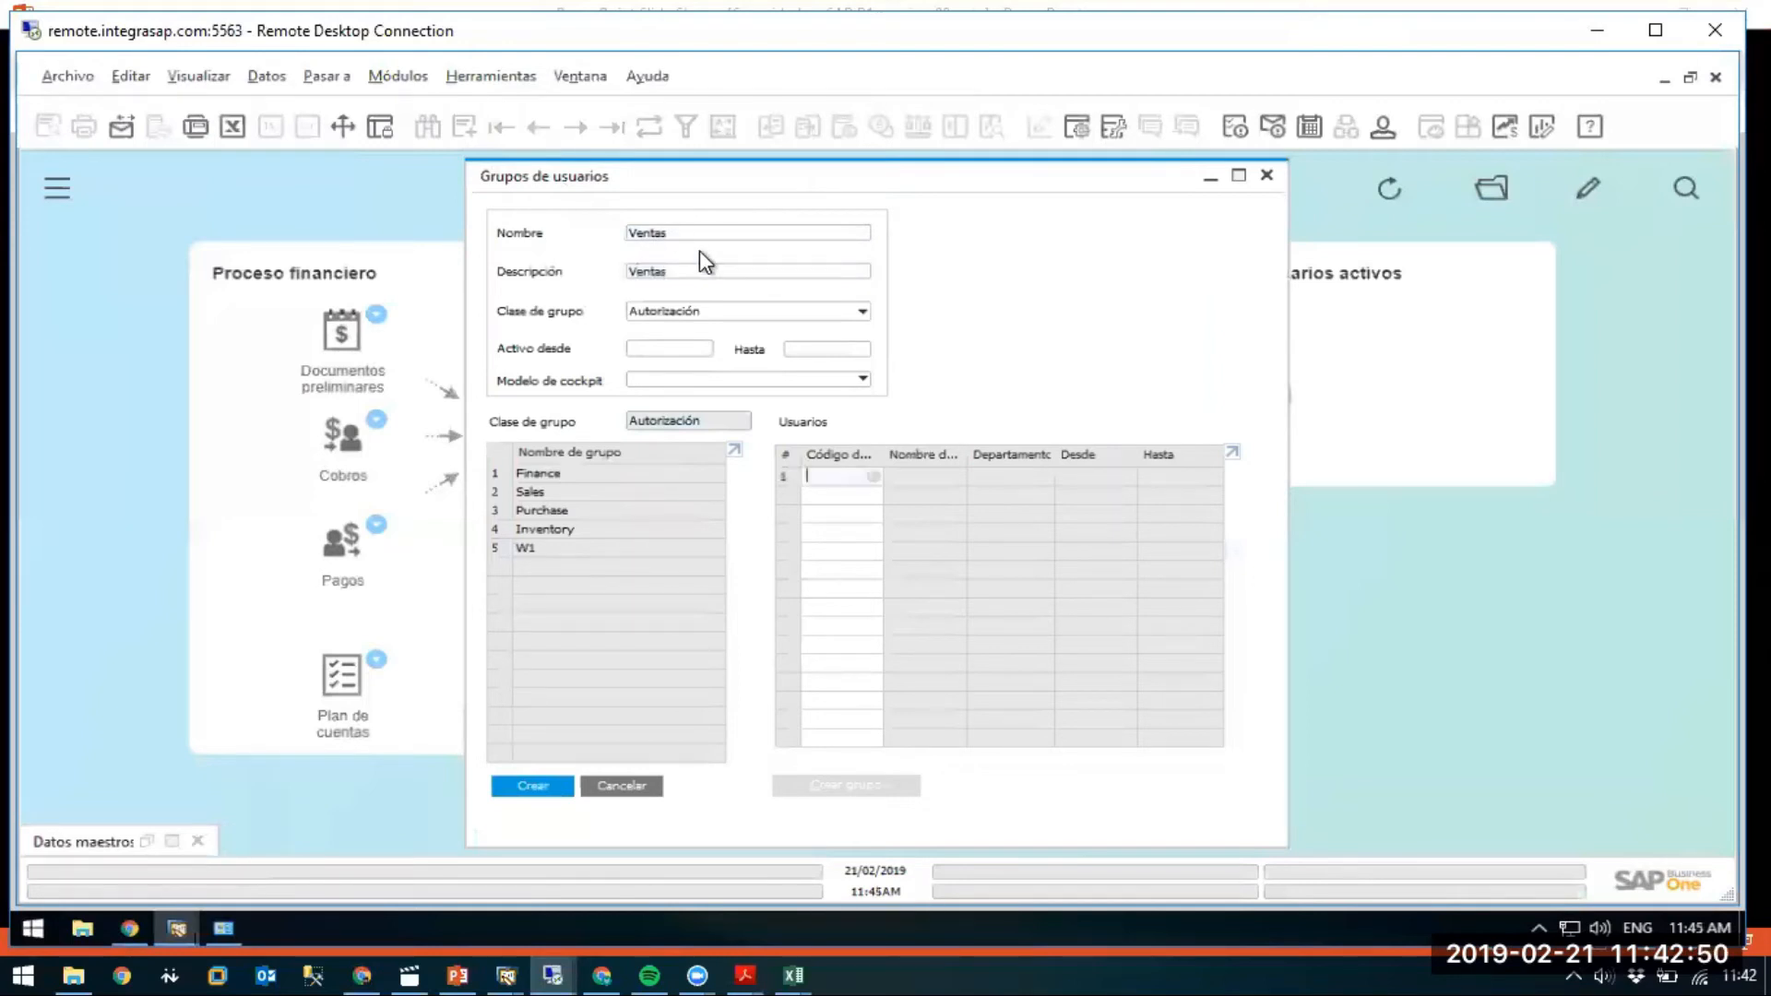
click(535, 786)
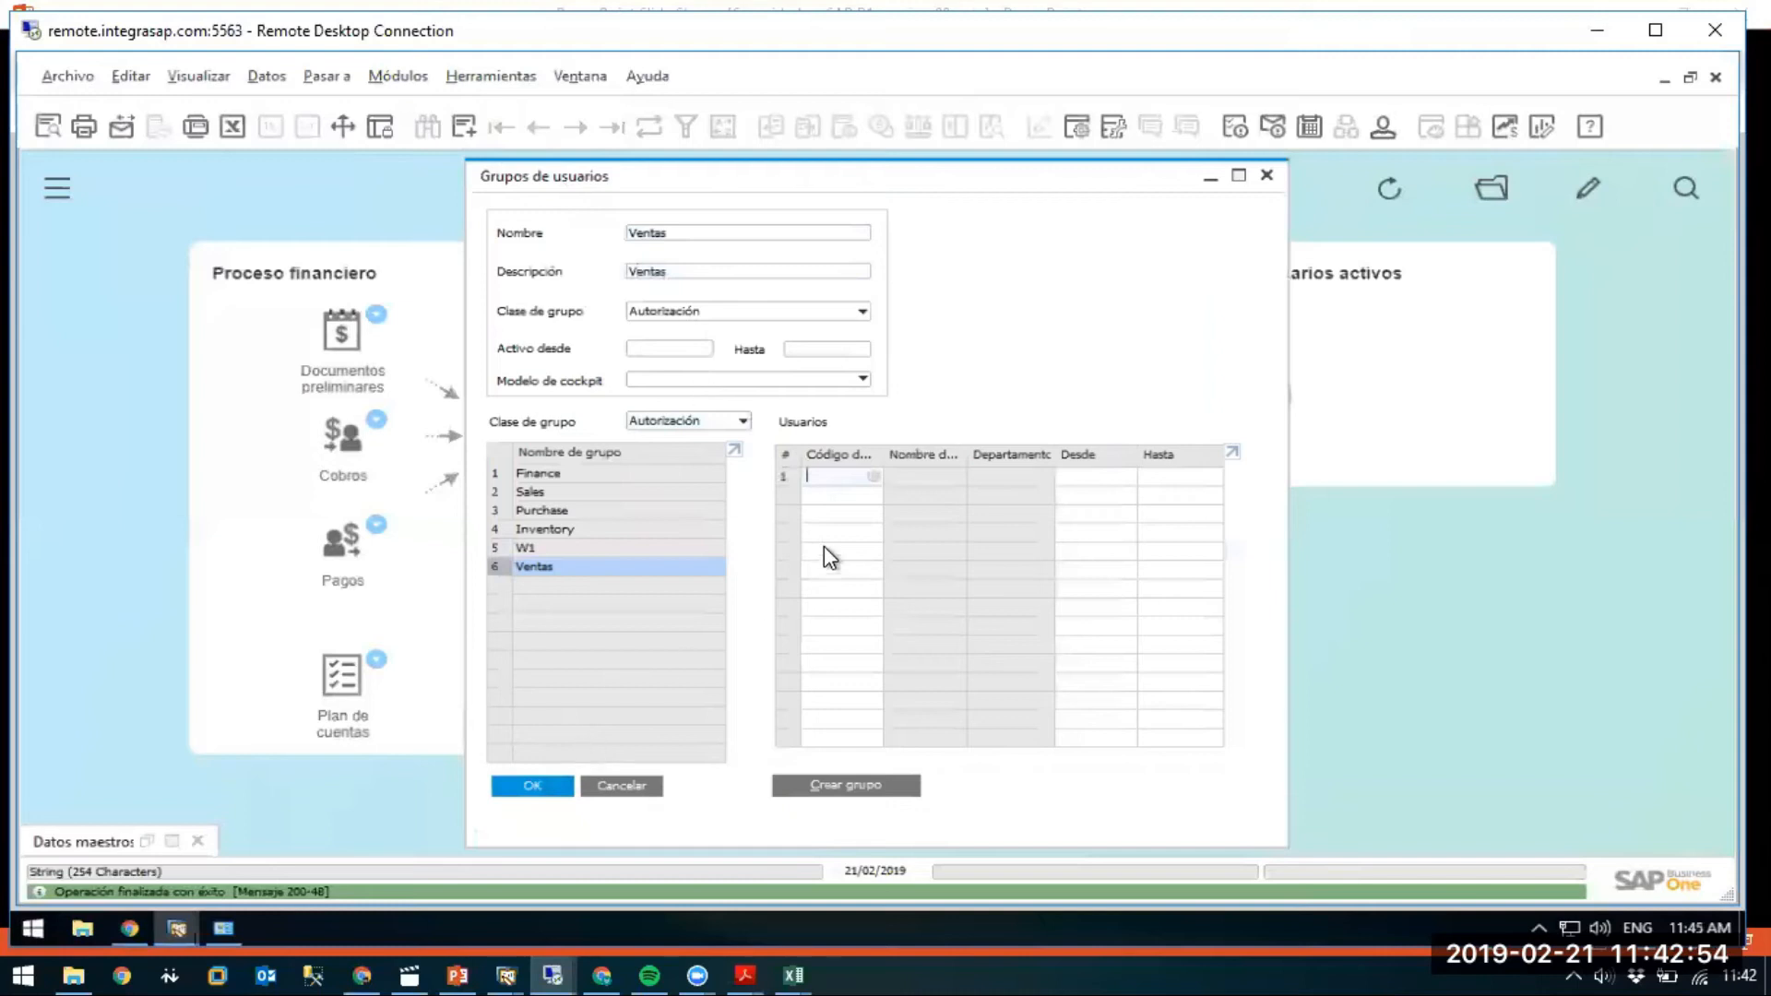
Add the two new sales users to Ventas and confirm the update.
click(872, 476)
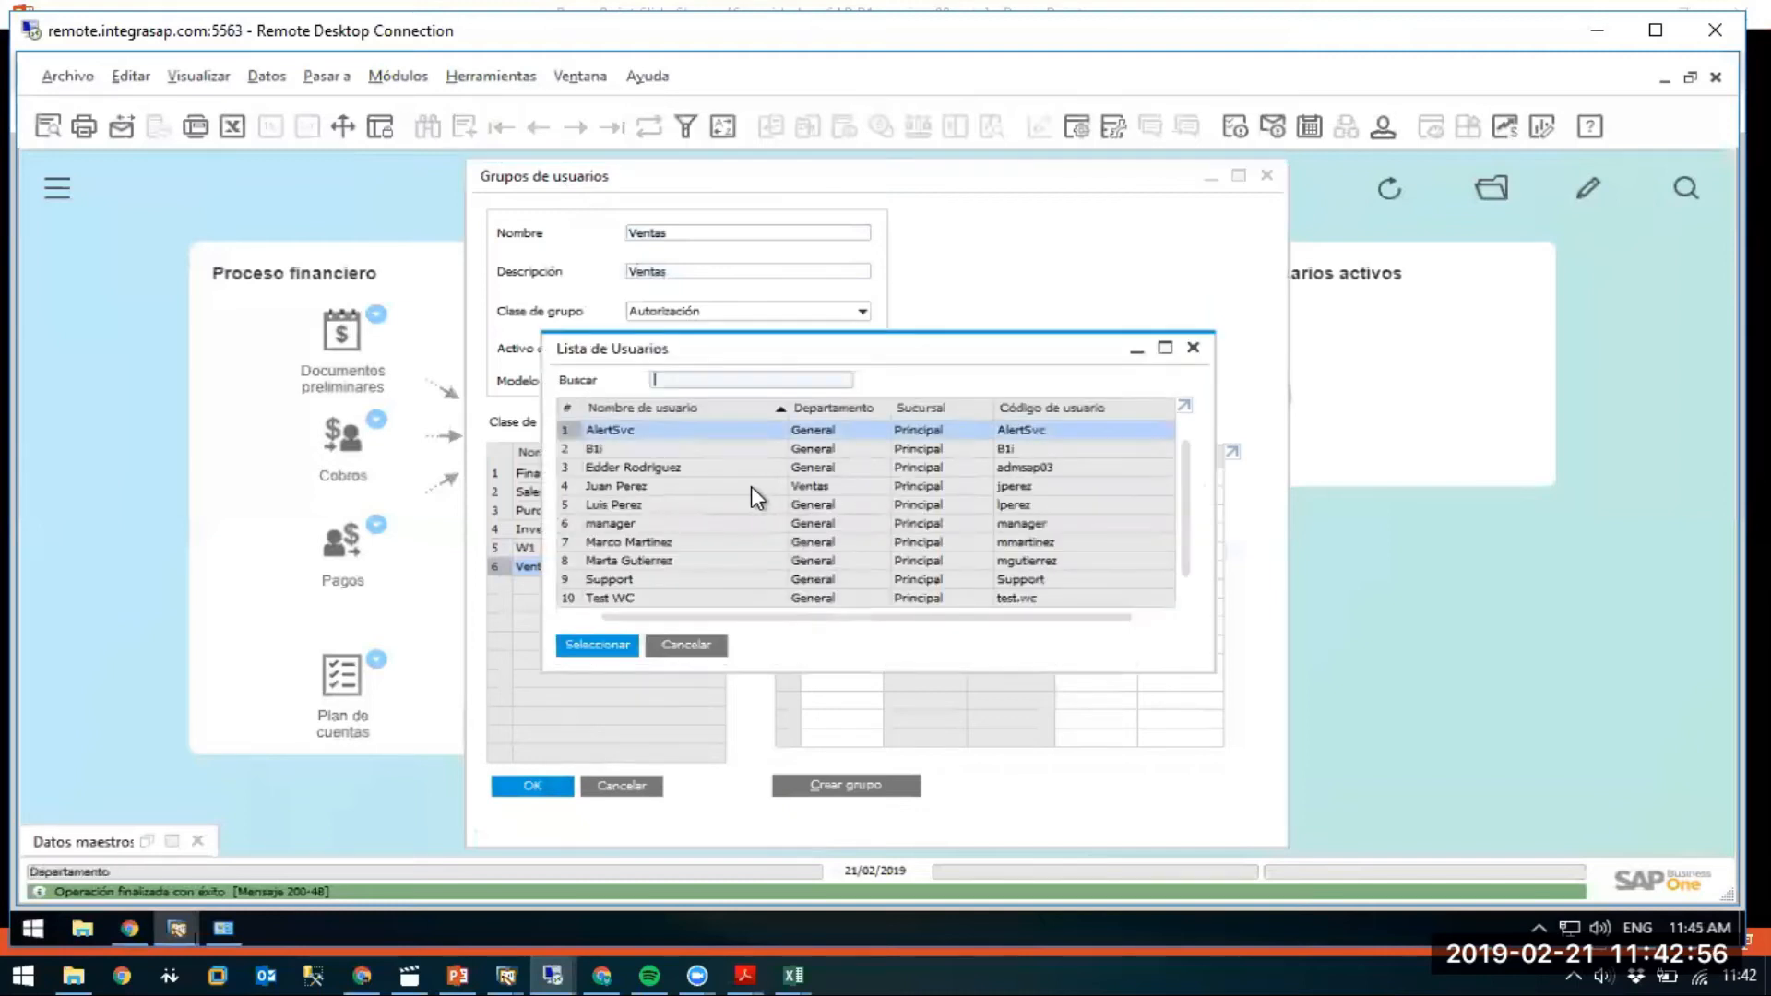
scroll(1181, 516, down, 1)
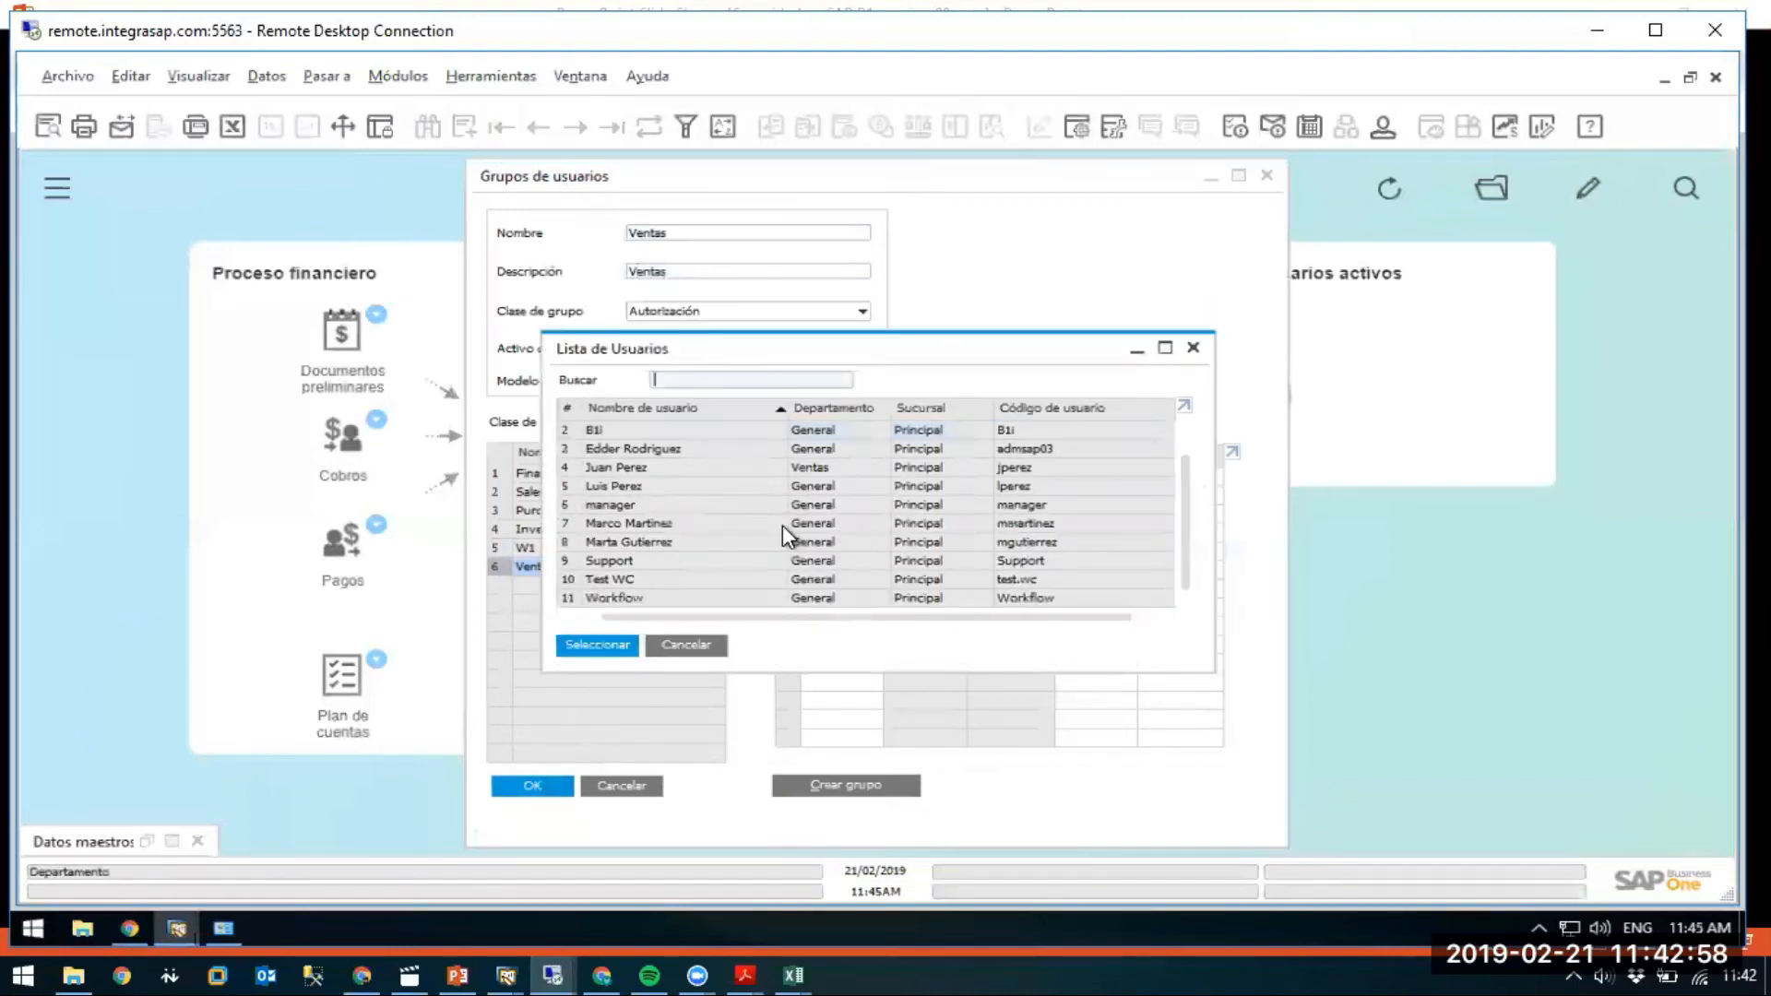
click(647, 543)
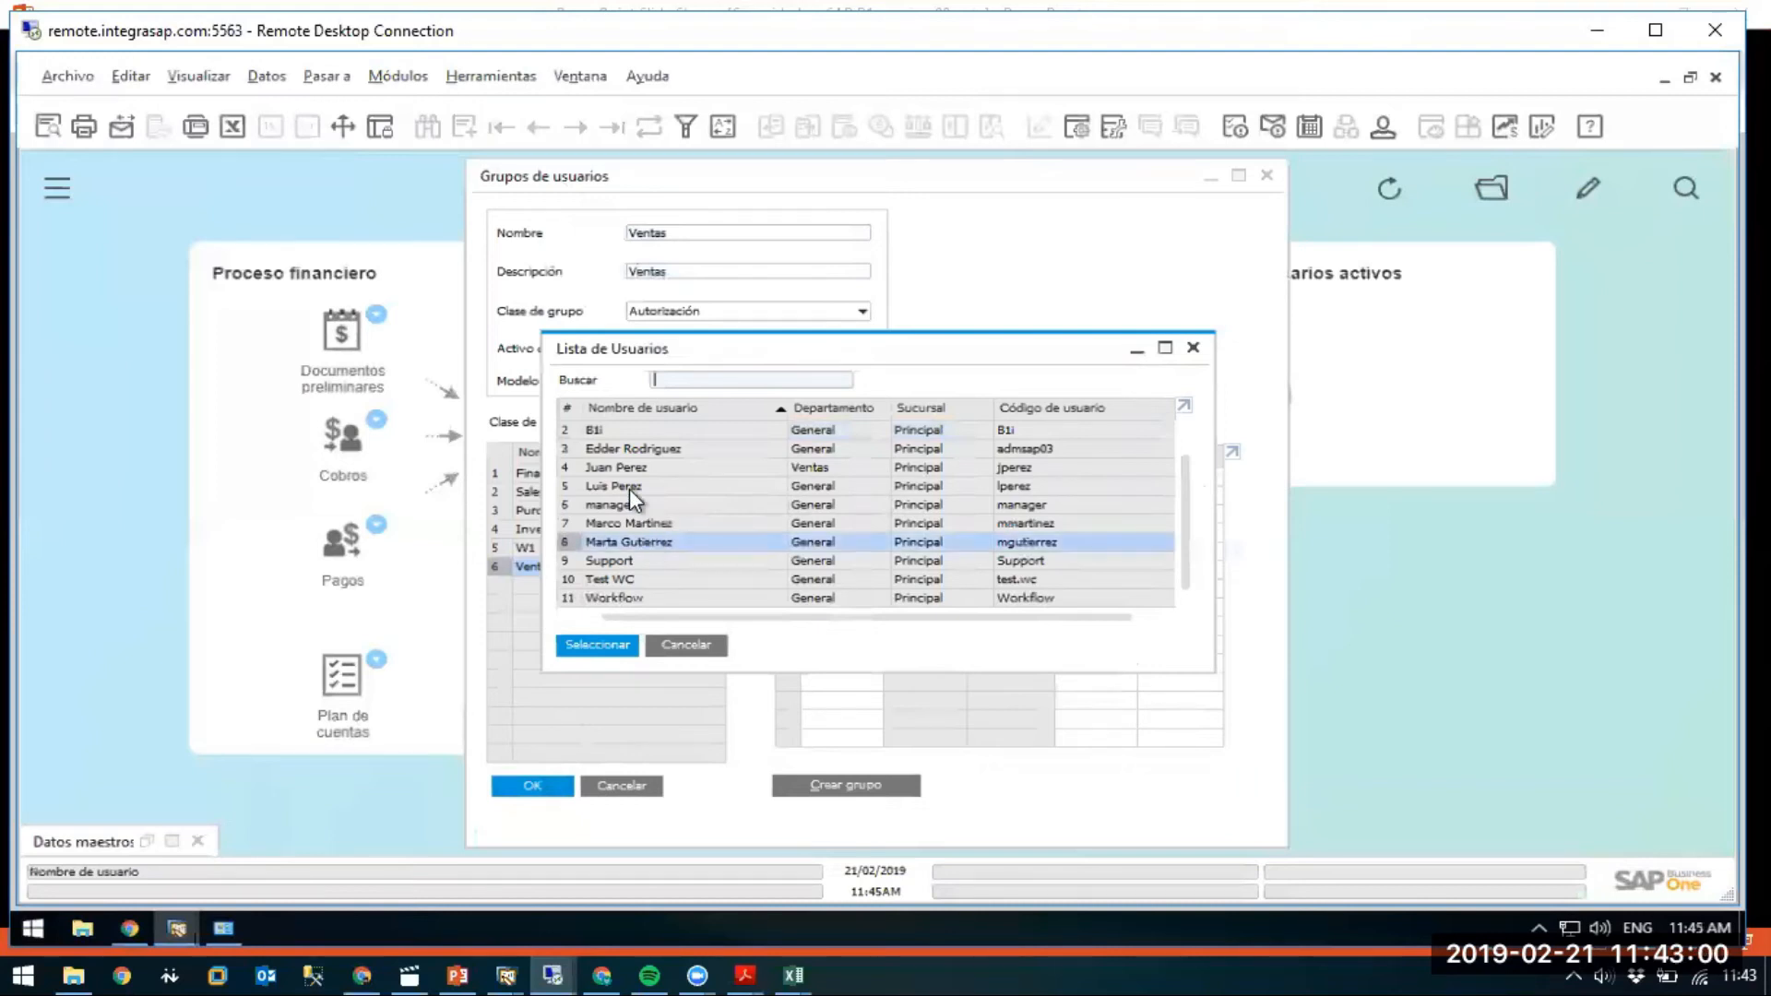
ctrl+click(629, 487)
click(590, 643)
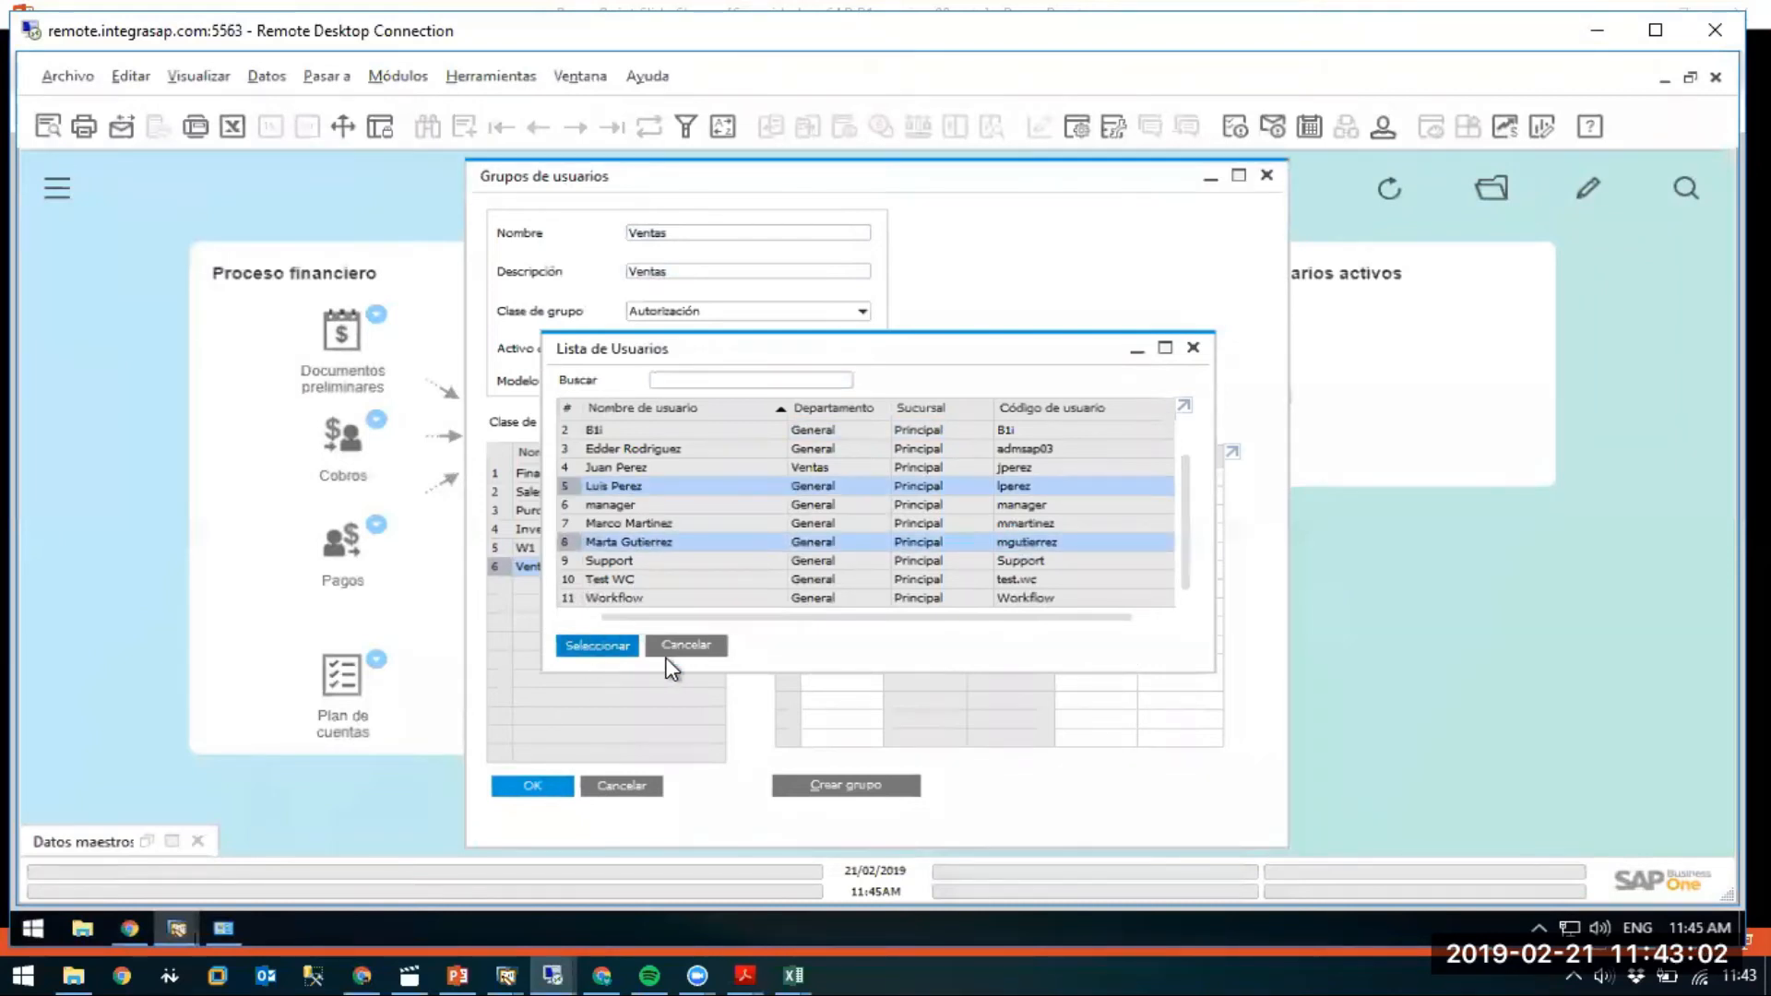
click(523, 791)
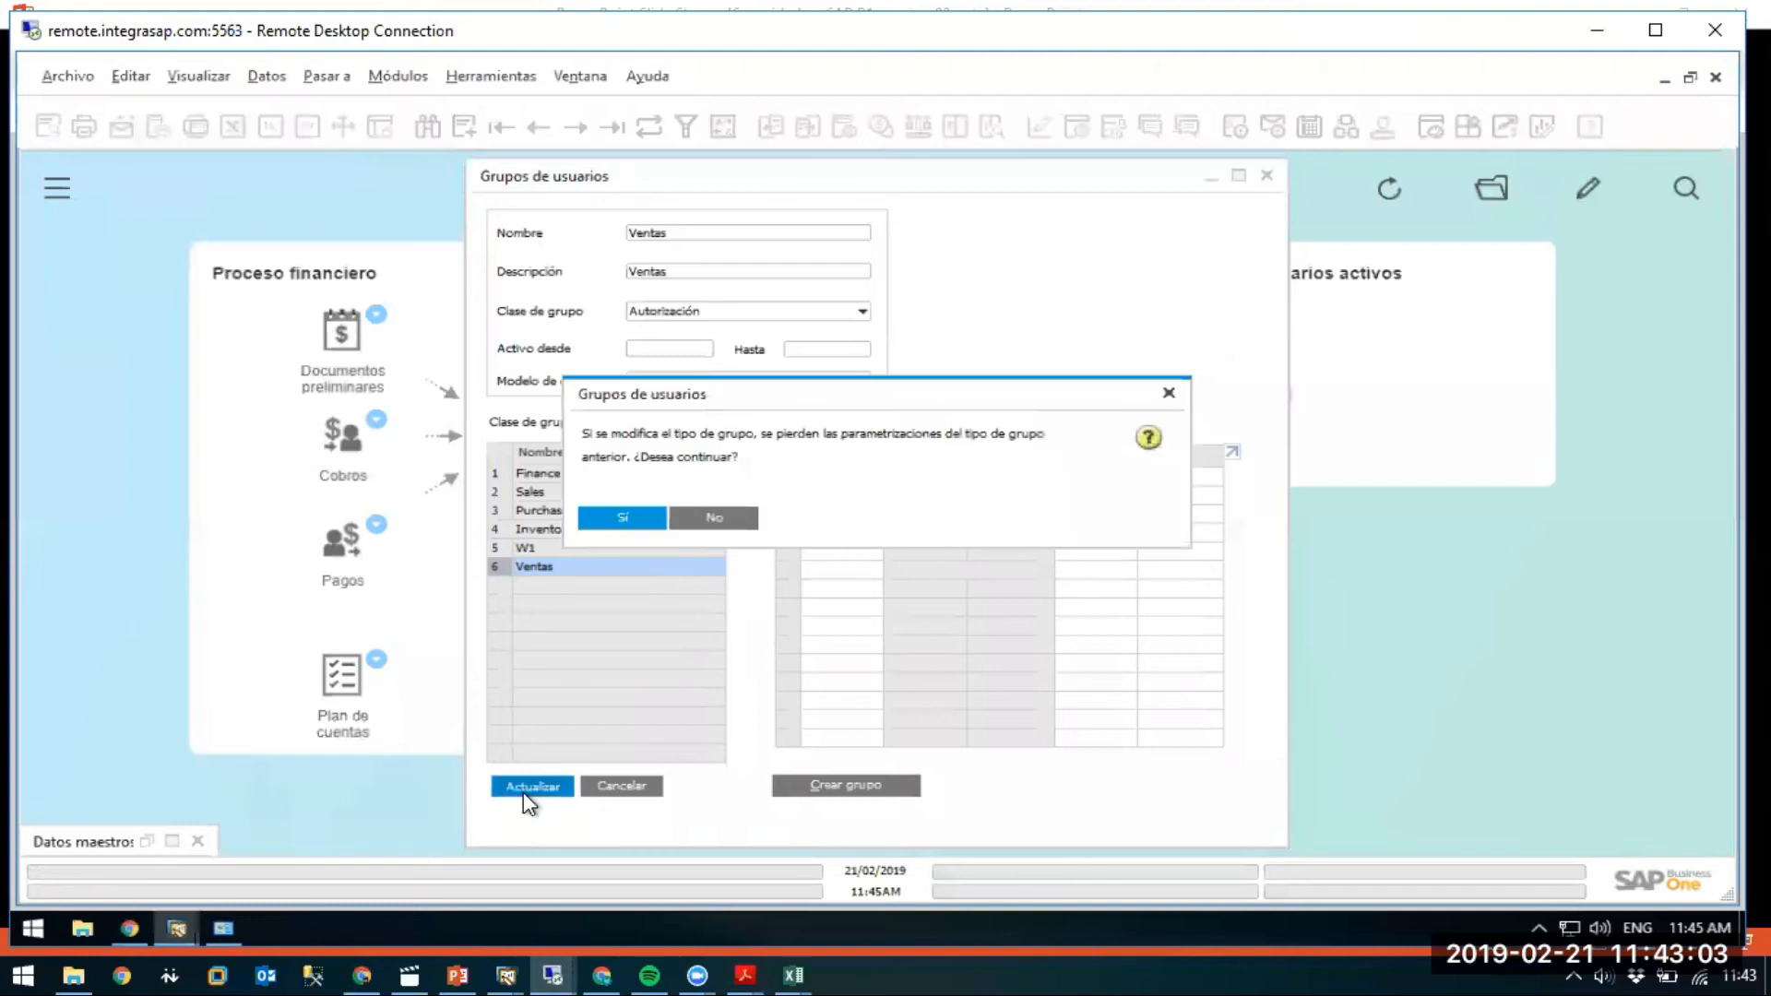
click(629, 516)
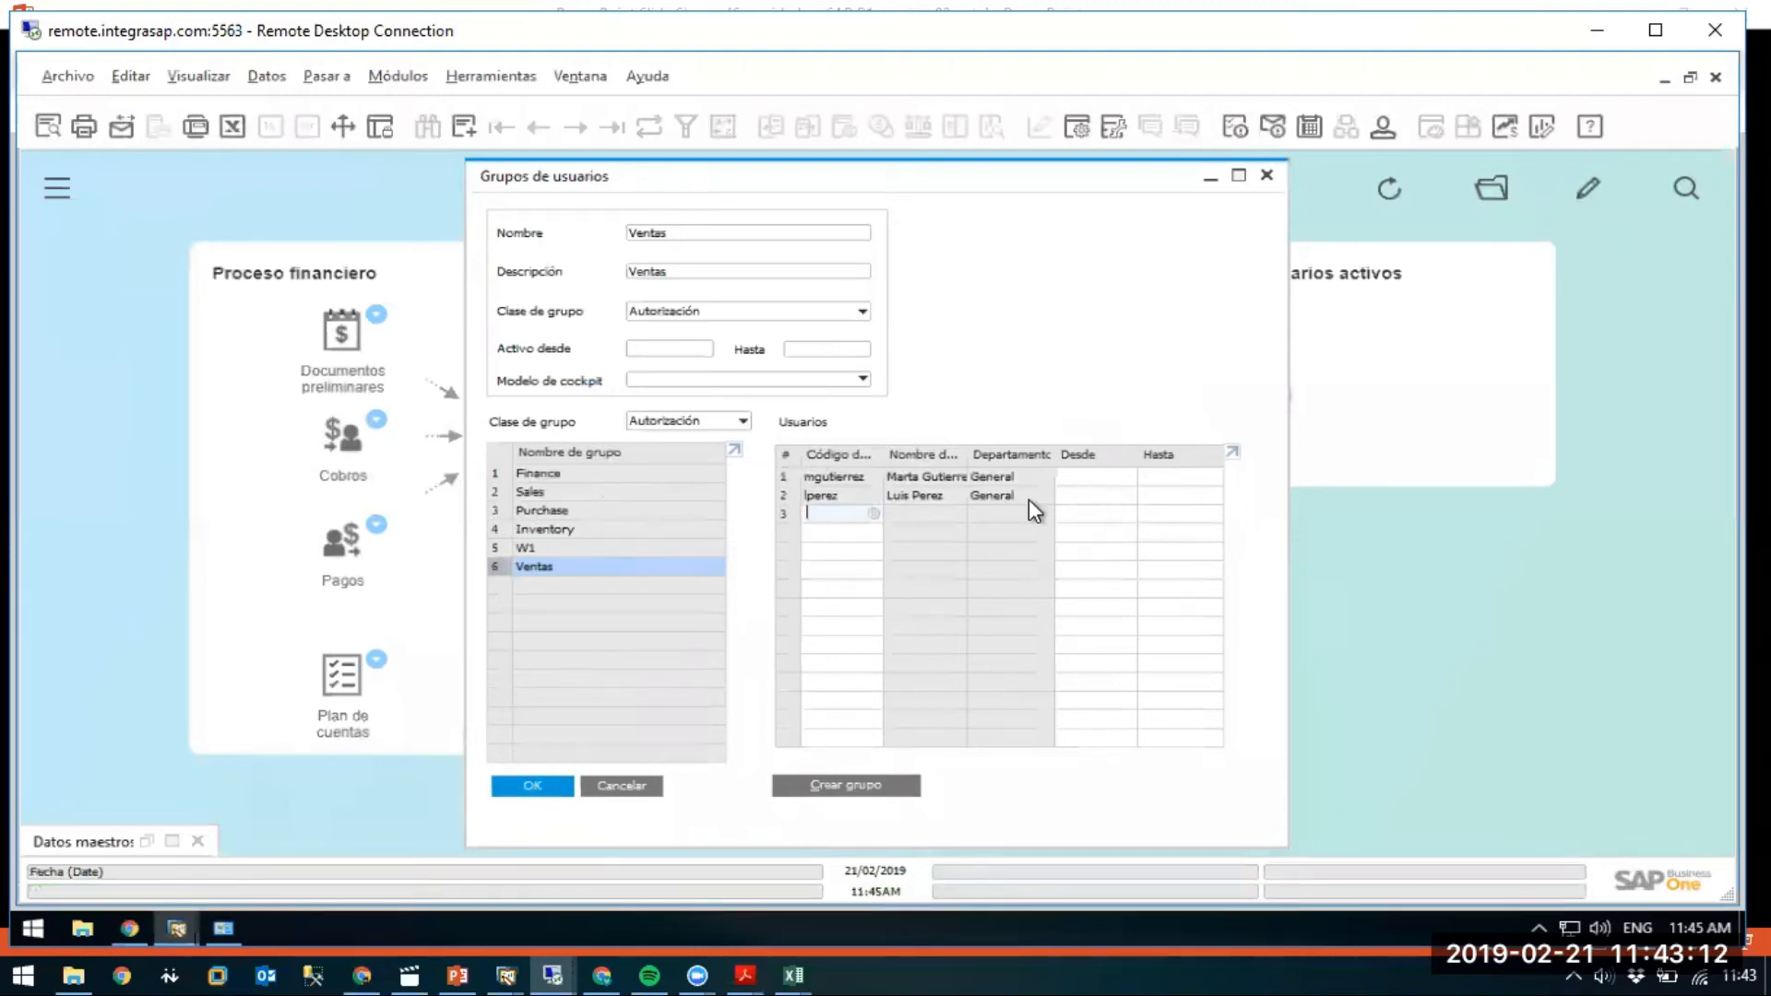
click(605, 784)
click(398, 76)
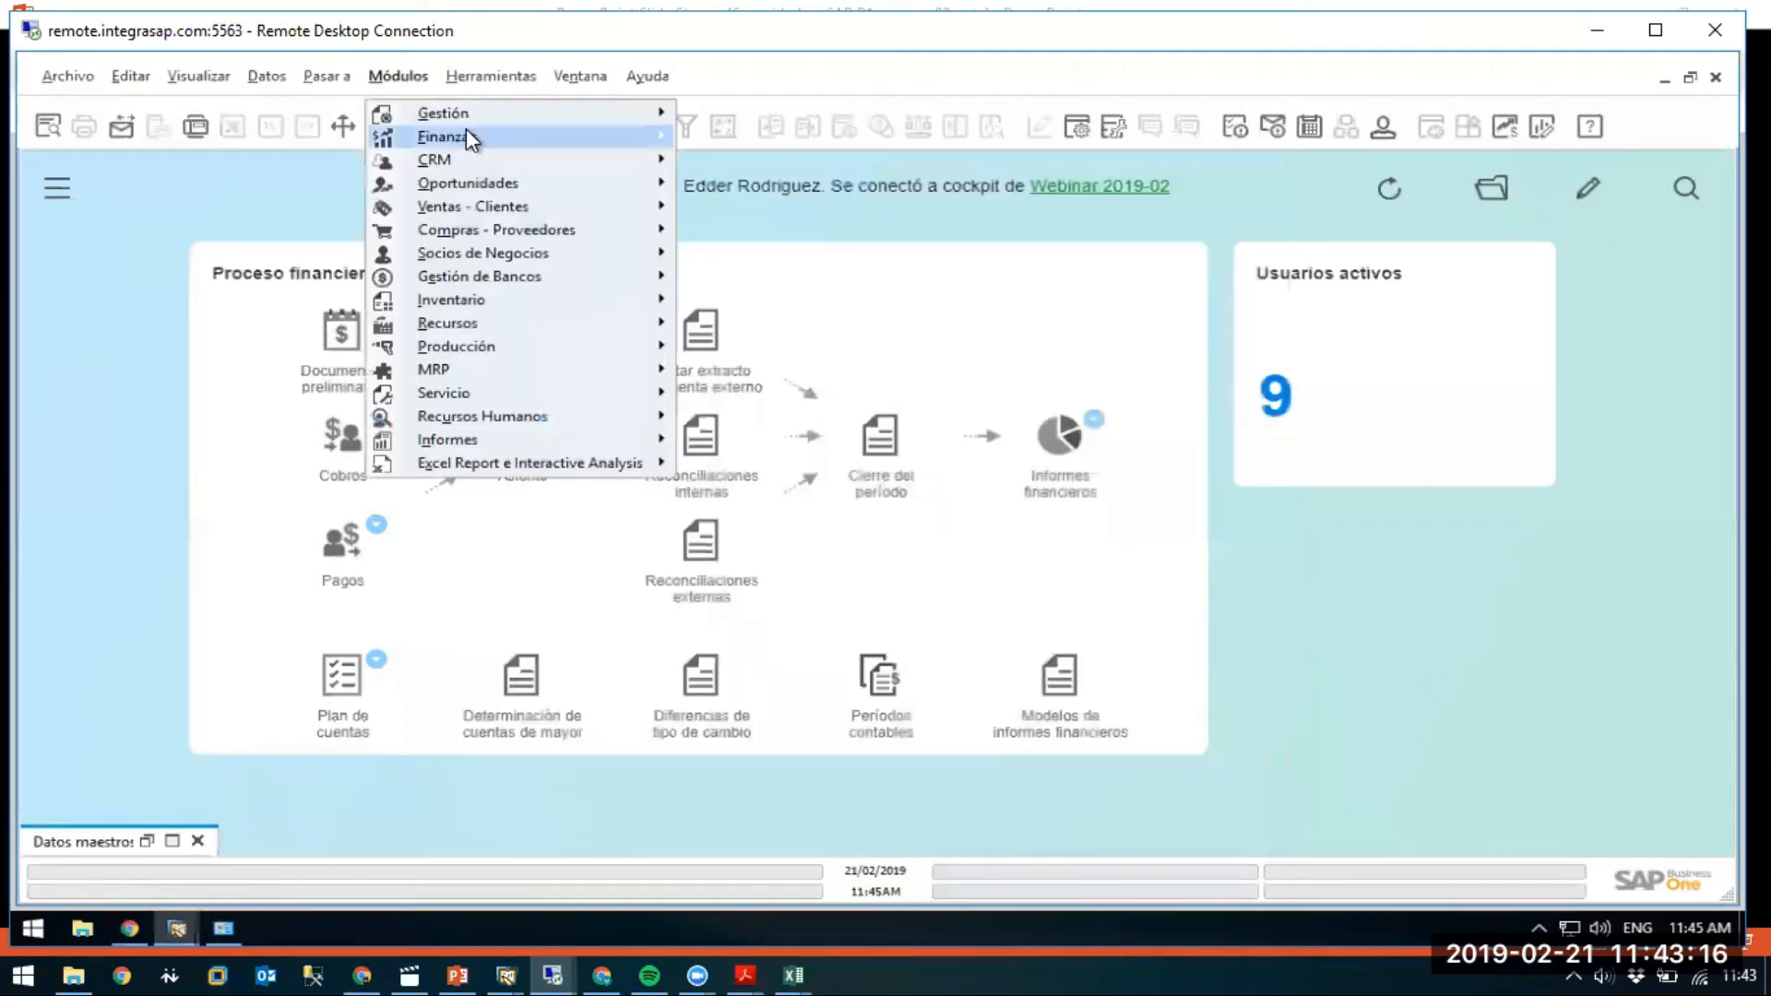
mouse_move(468, 118)
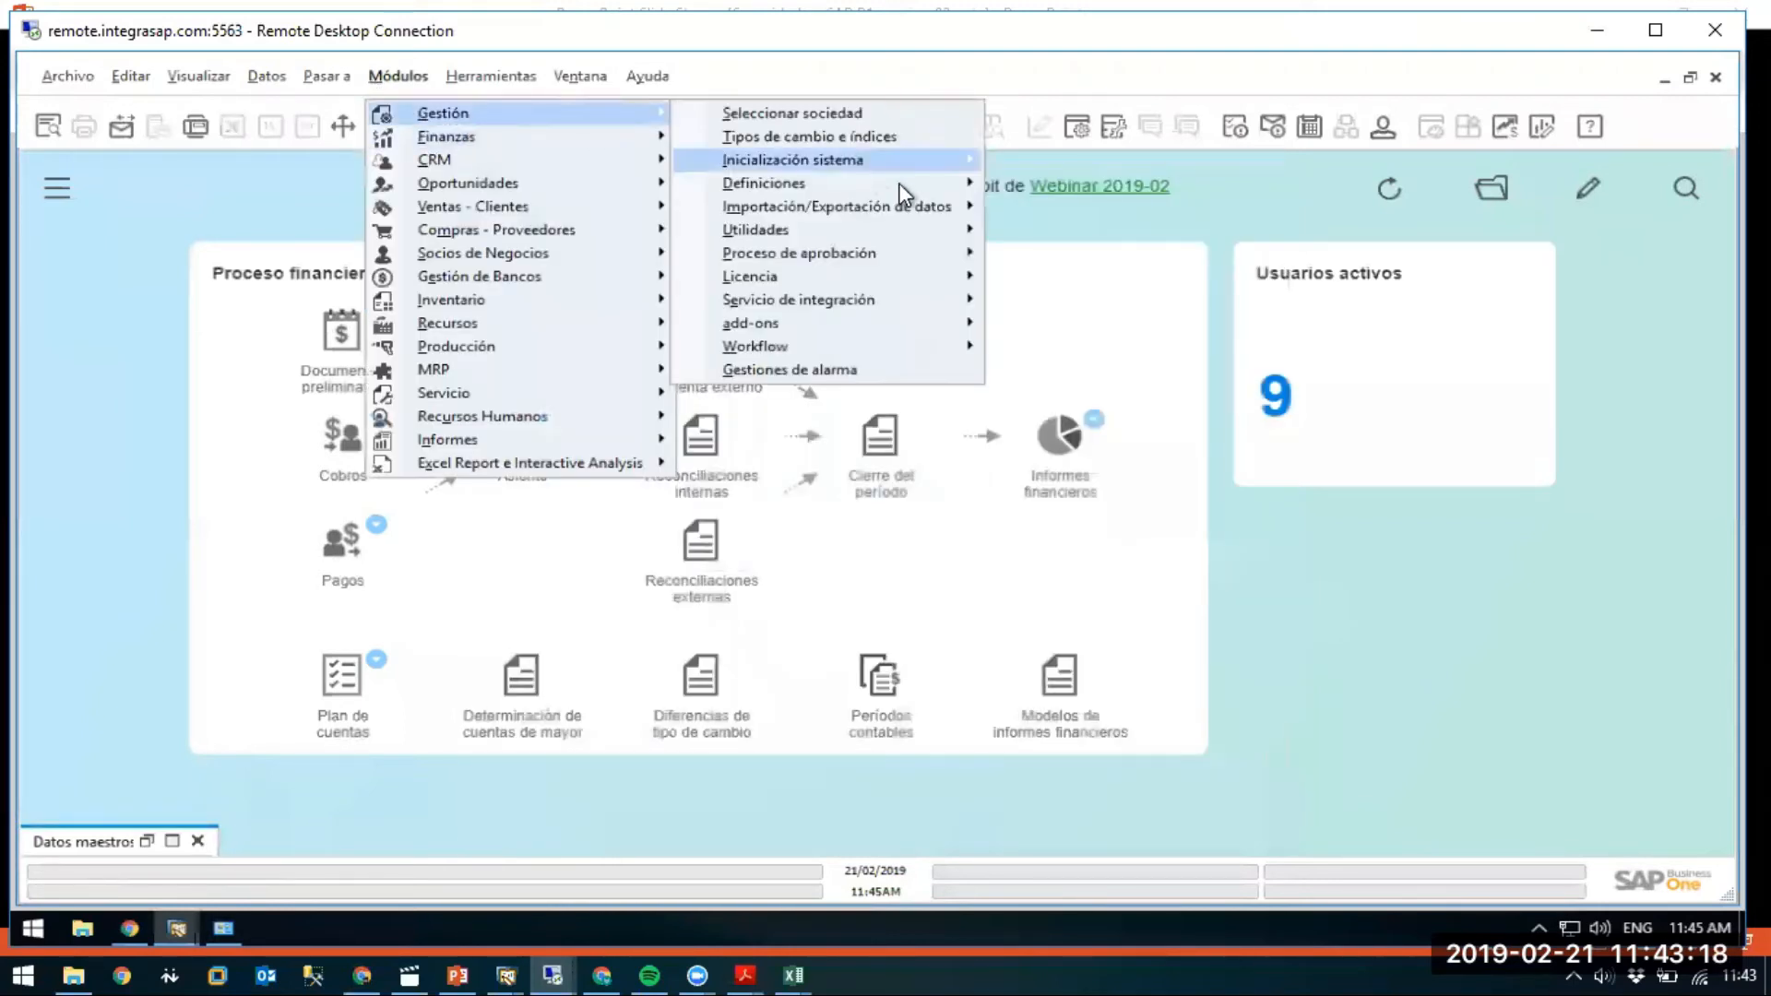
mouse_move(994, 198)
mouse_move(1134, 182)
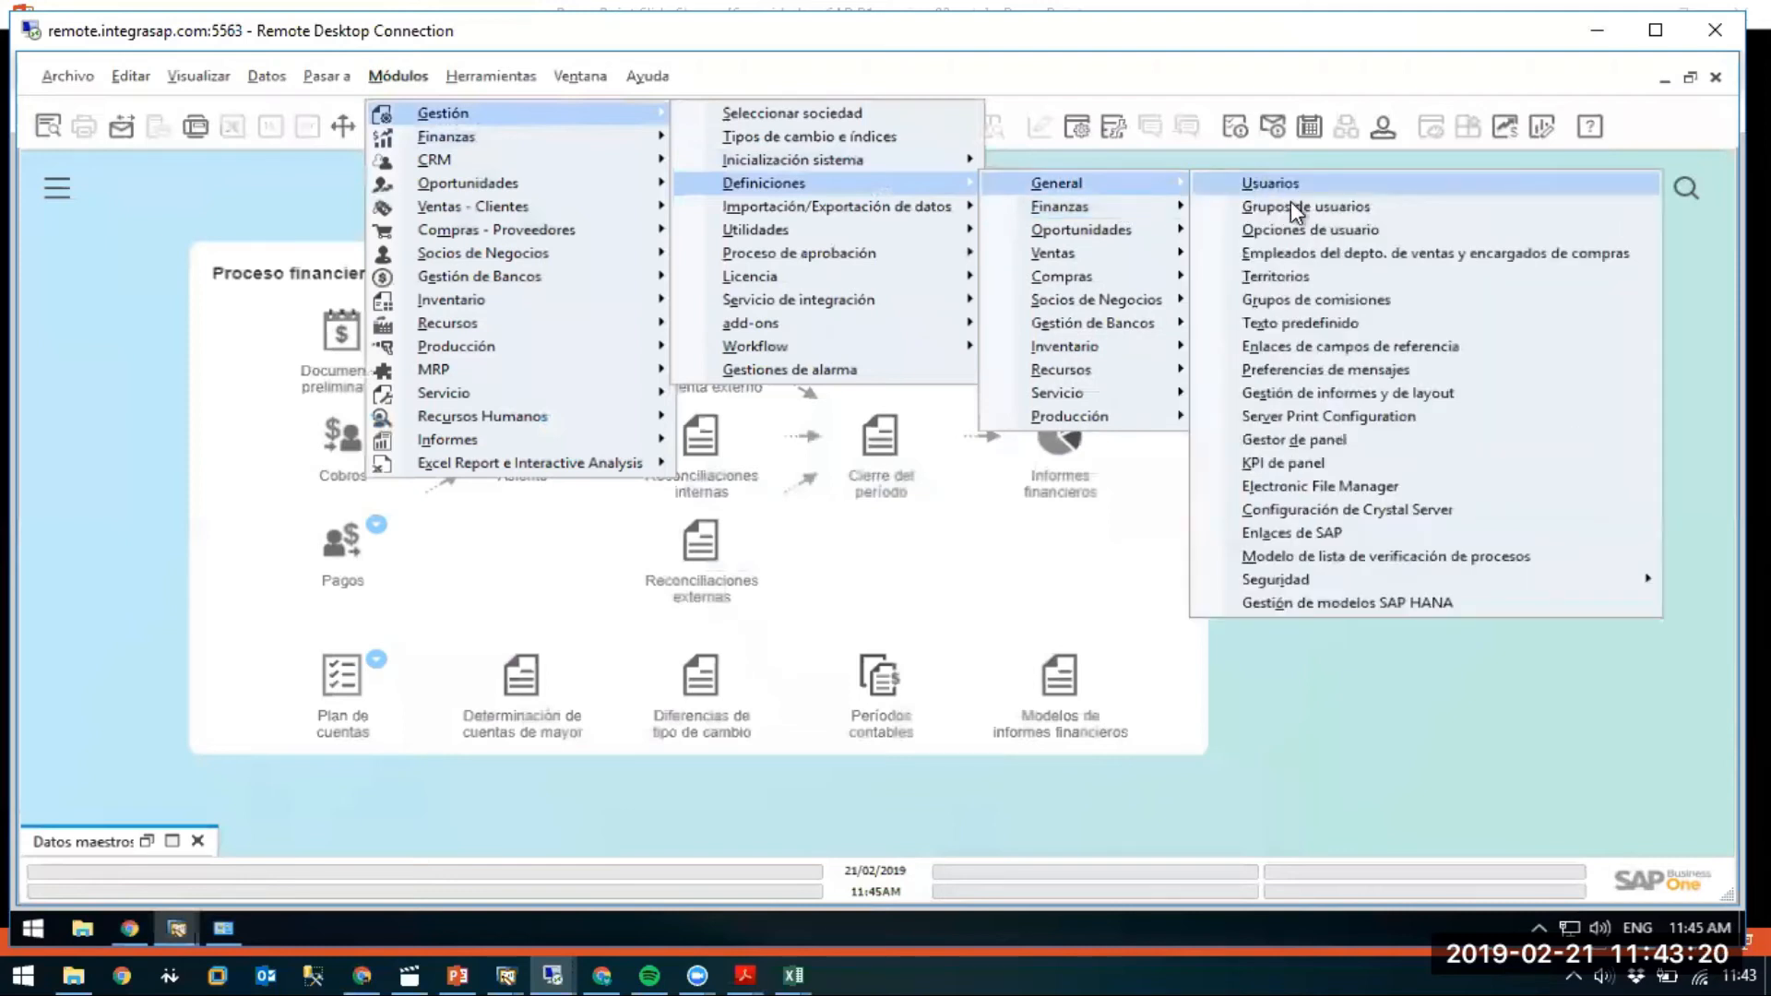
click(1295, 205)
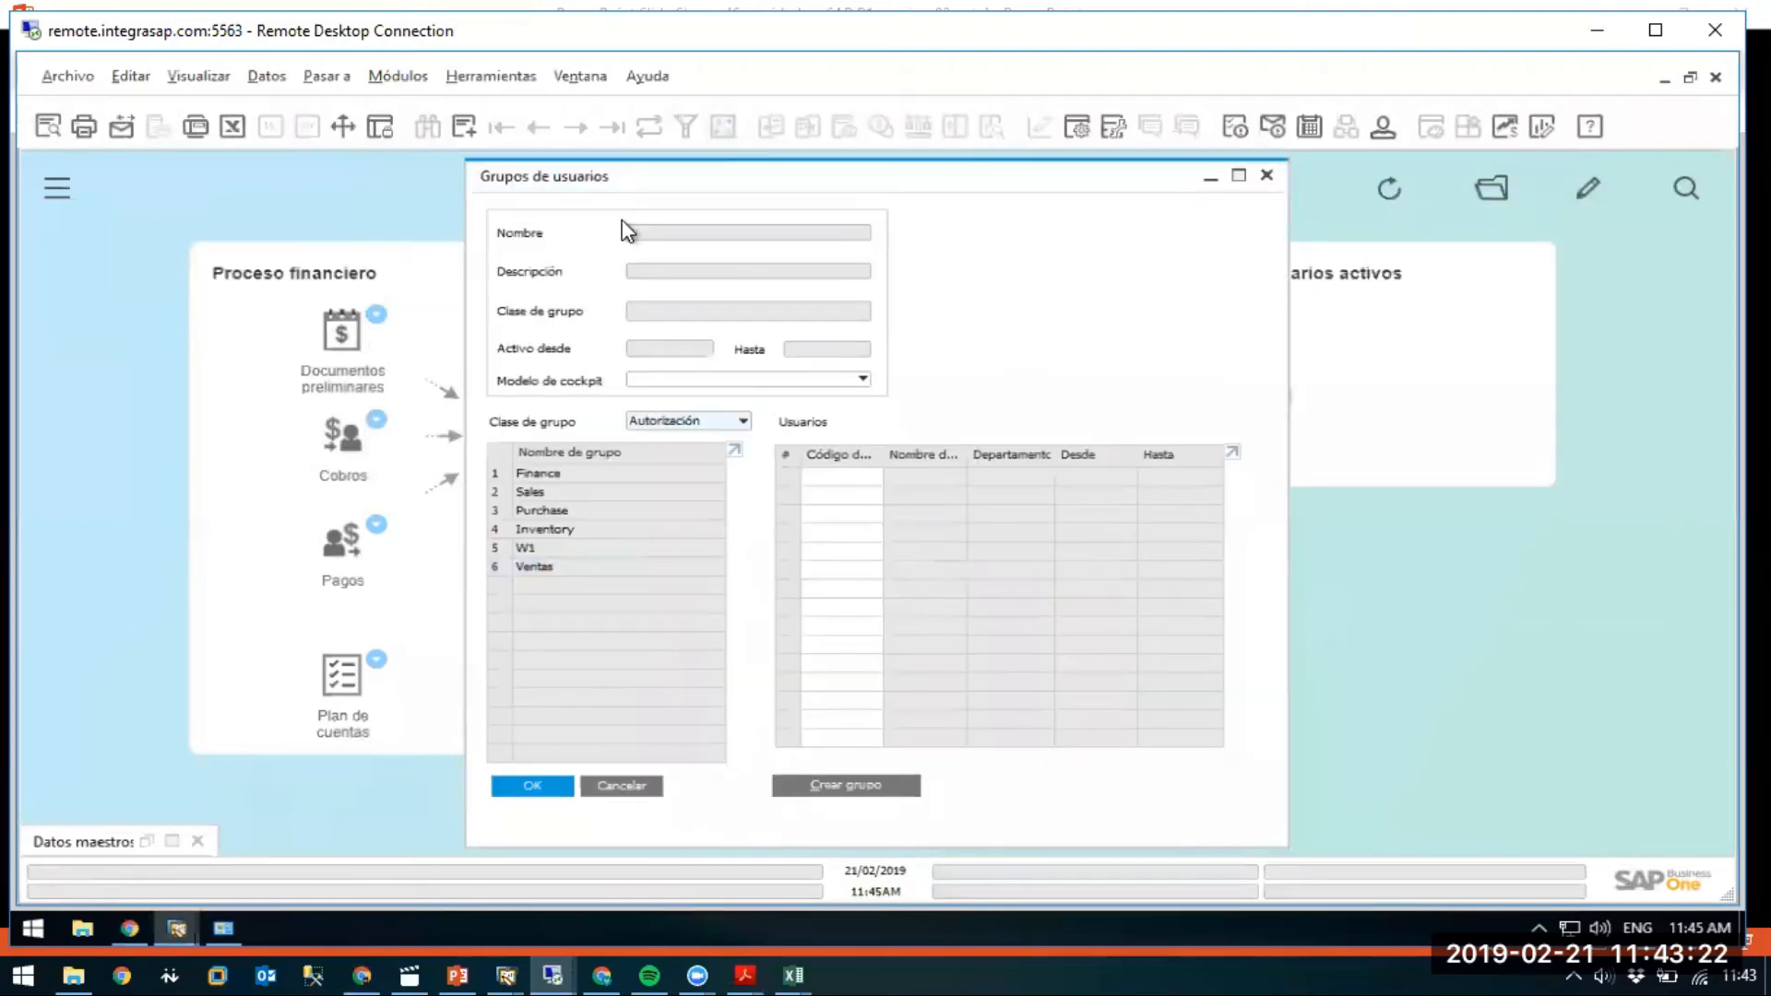
click(557, 570)
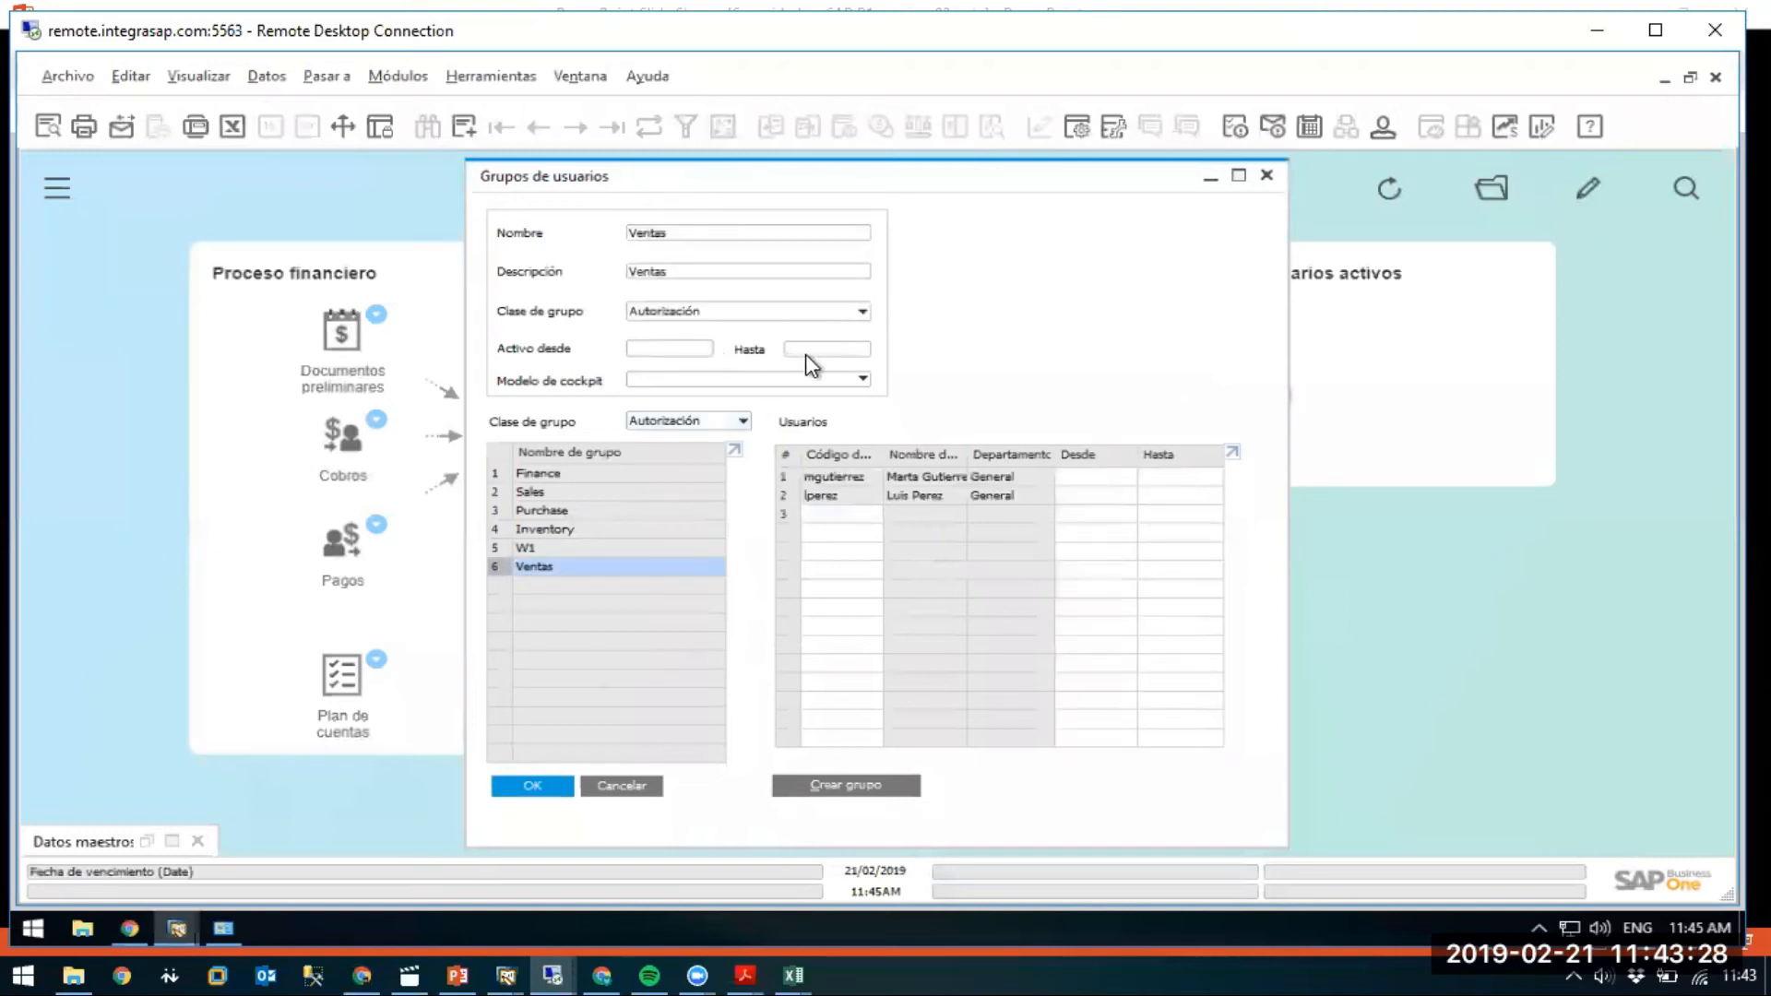
Open Autorizaciones generales maximized on the Grupos tab with the Ventas group selected.
click(606, 784)
click(397, 78)
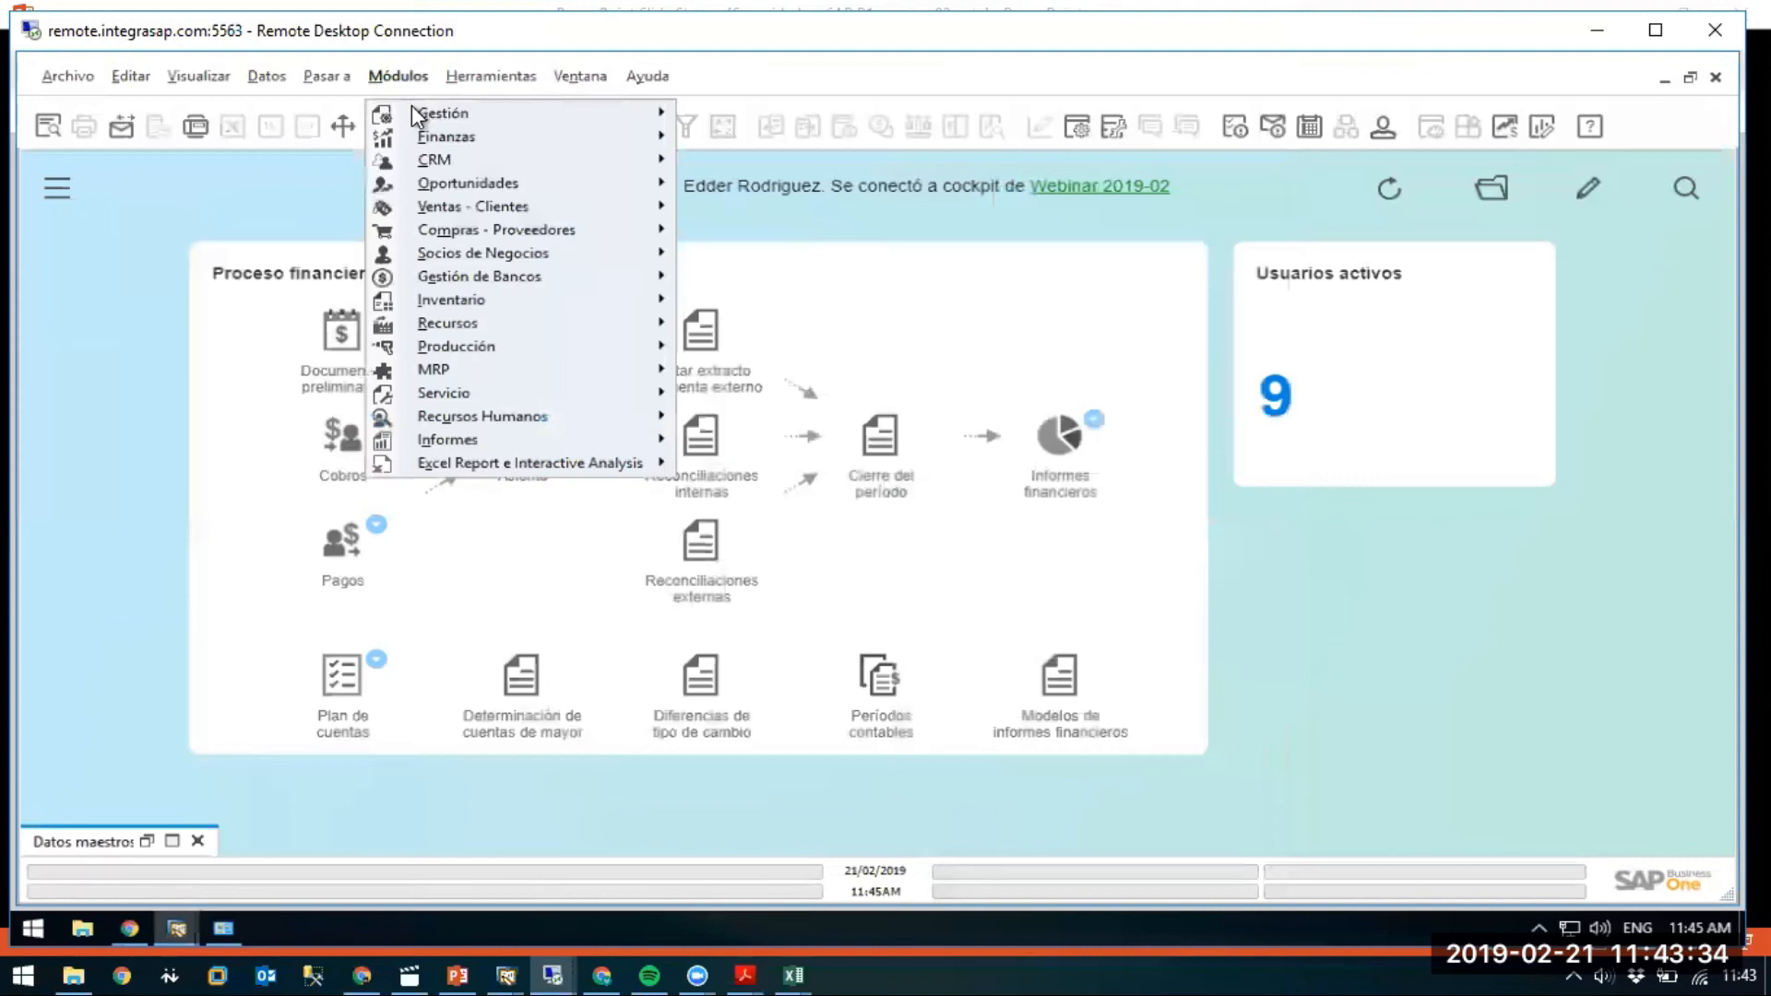
mouse_move(429, 113)
mouse_move(826, 185)
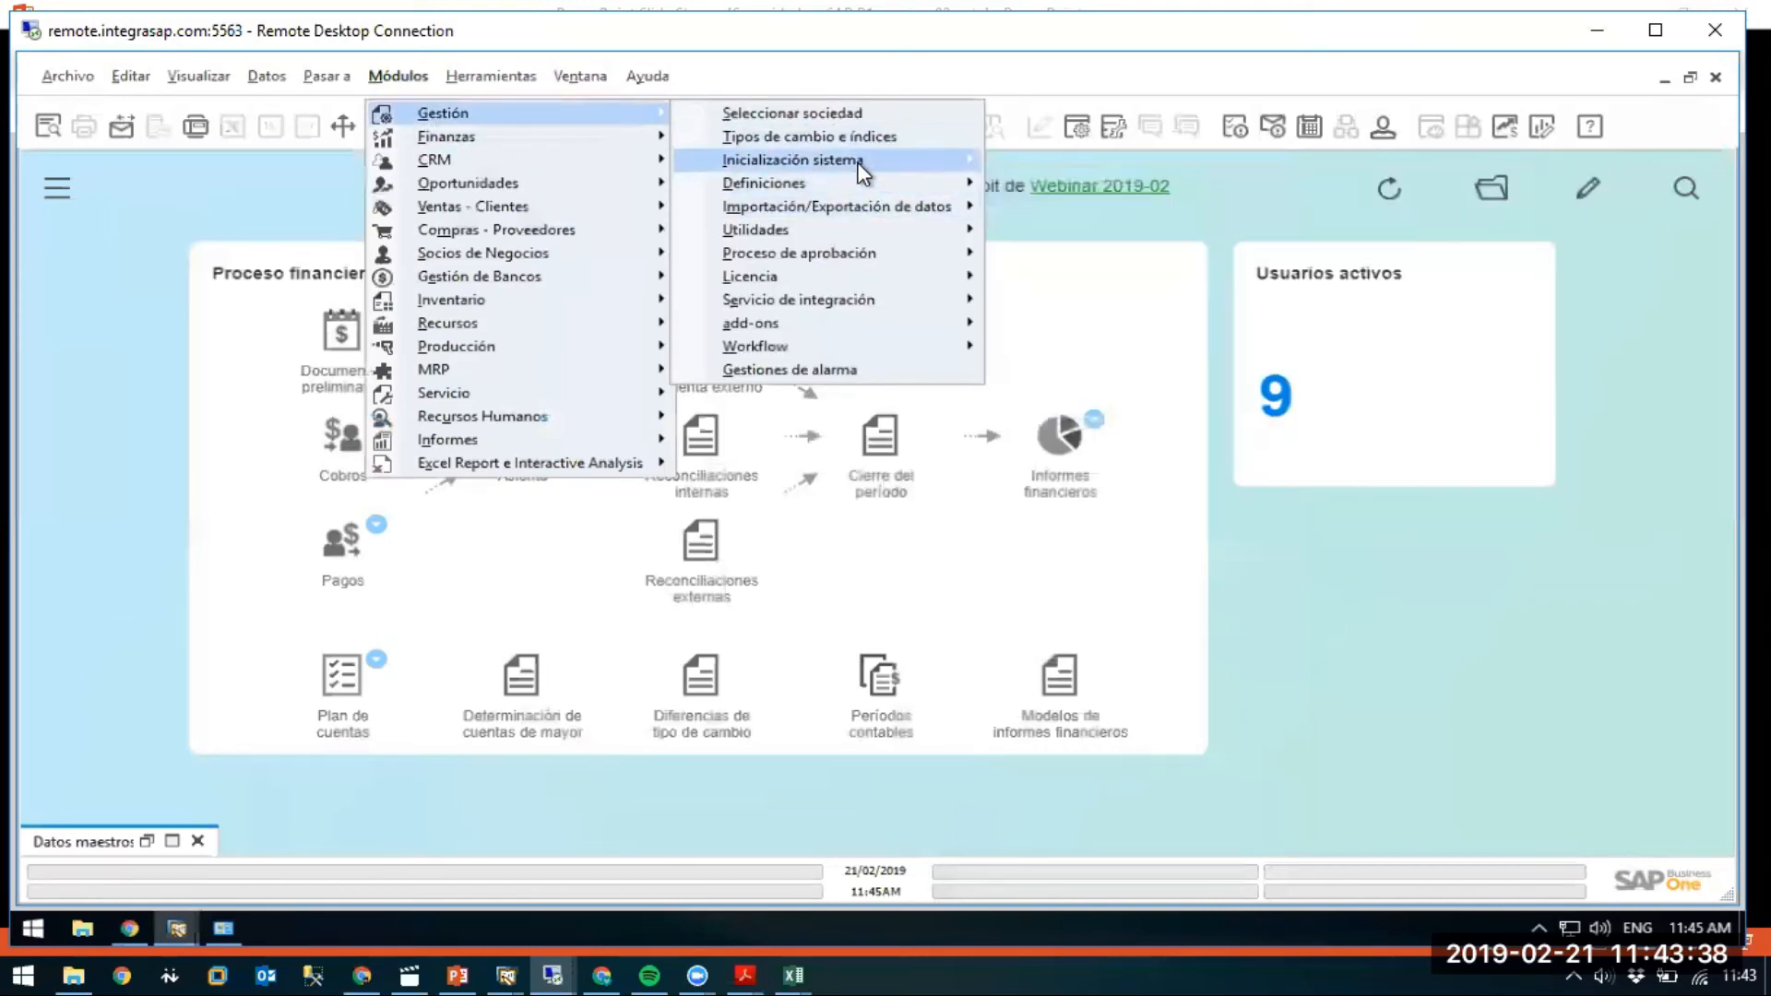
mouse_move(1098, 230)
click(1342, 230)
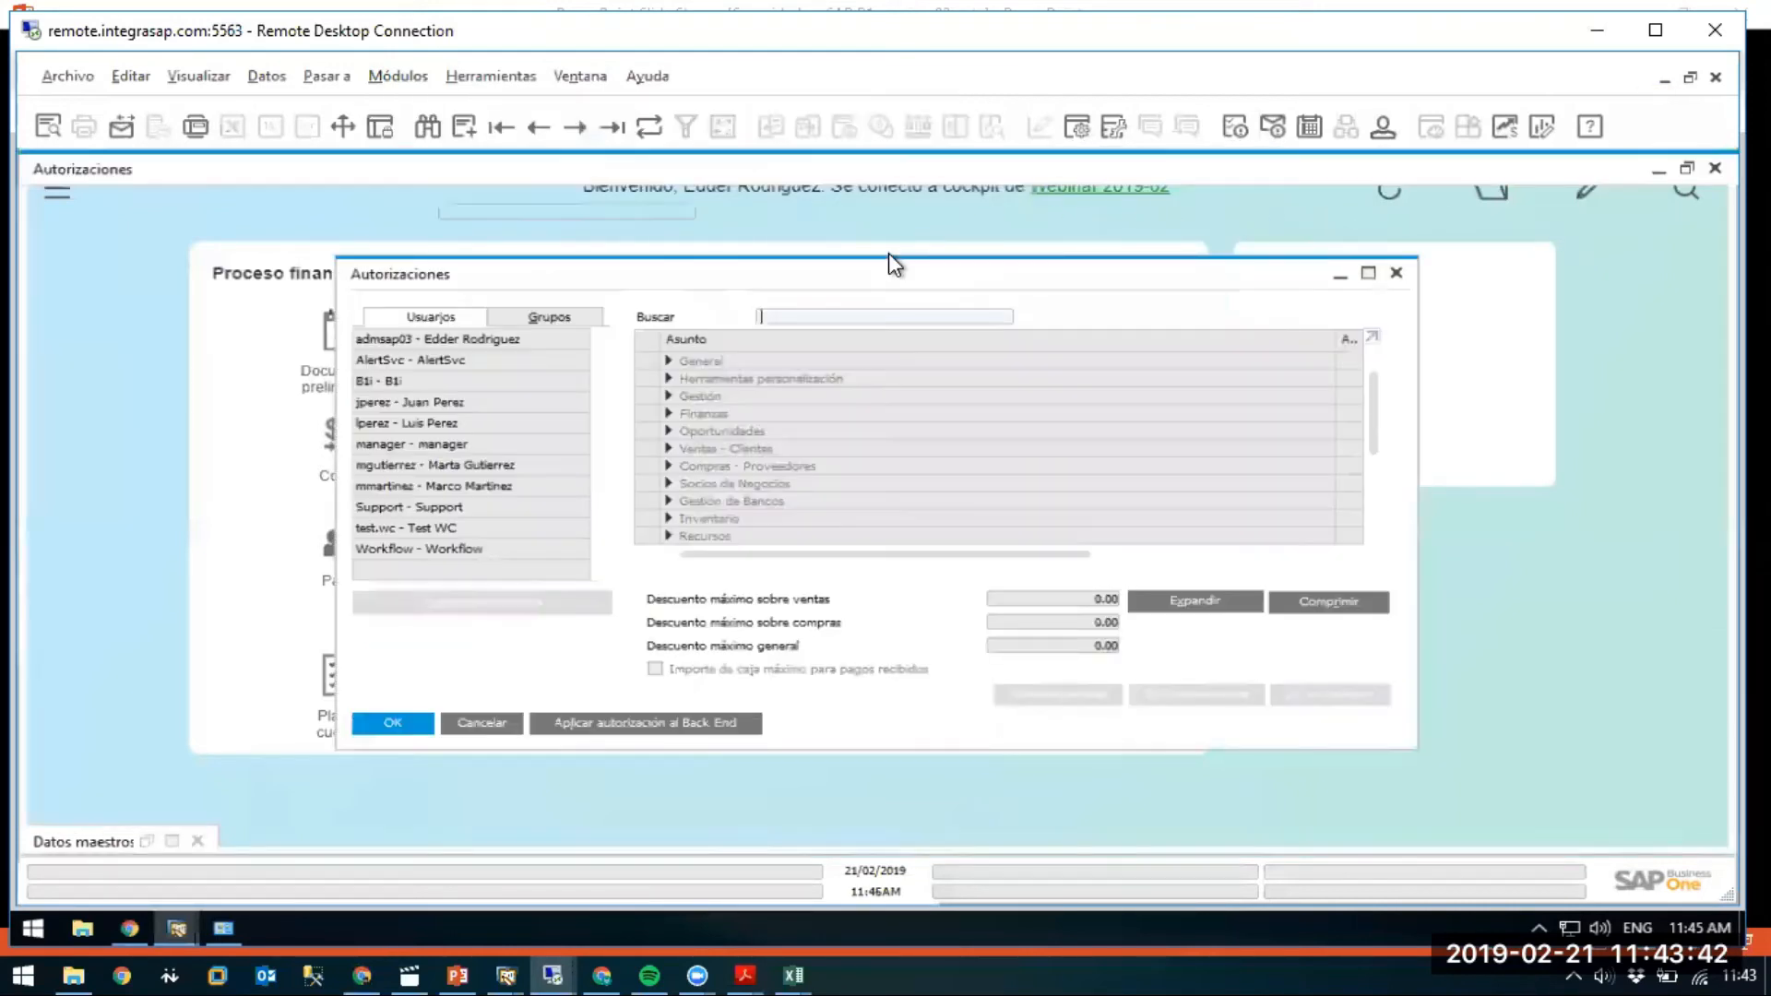
double_click(891, 267)
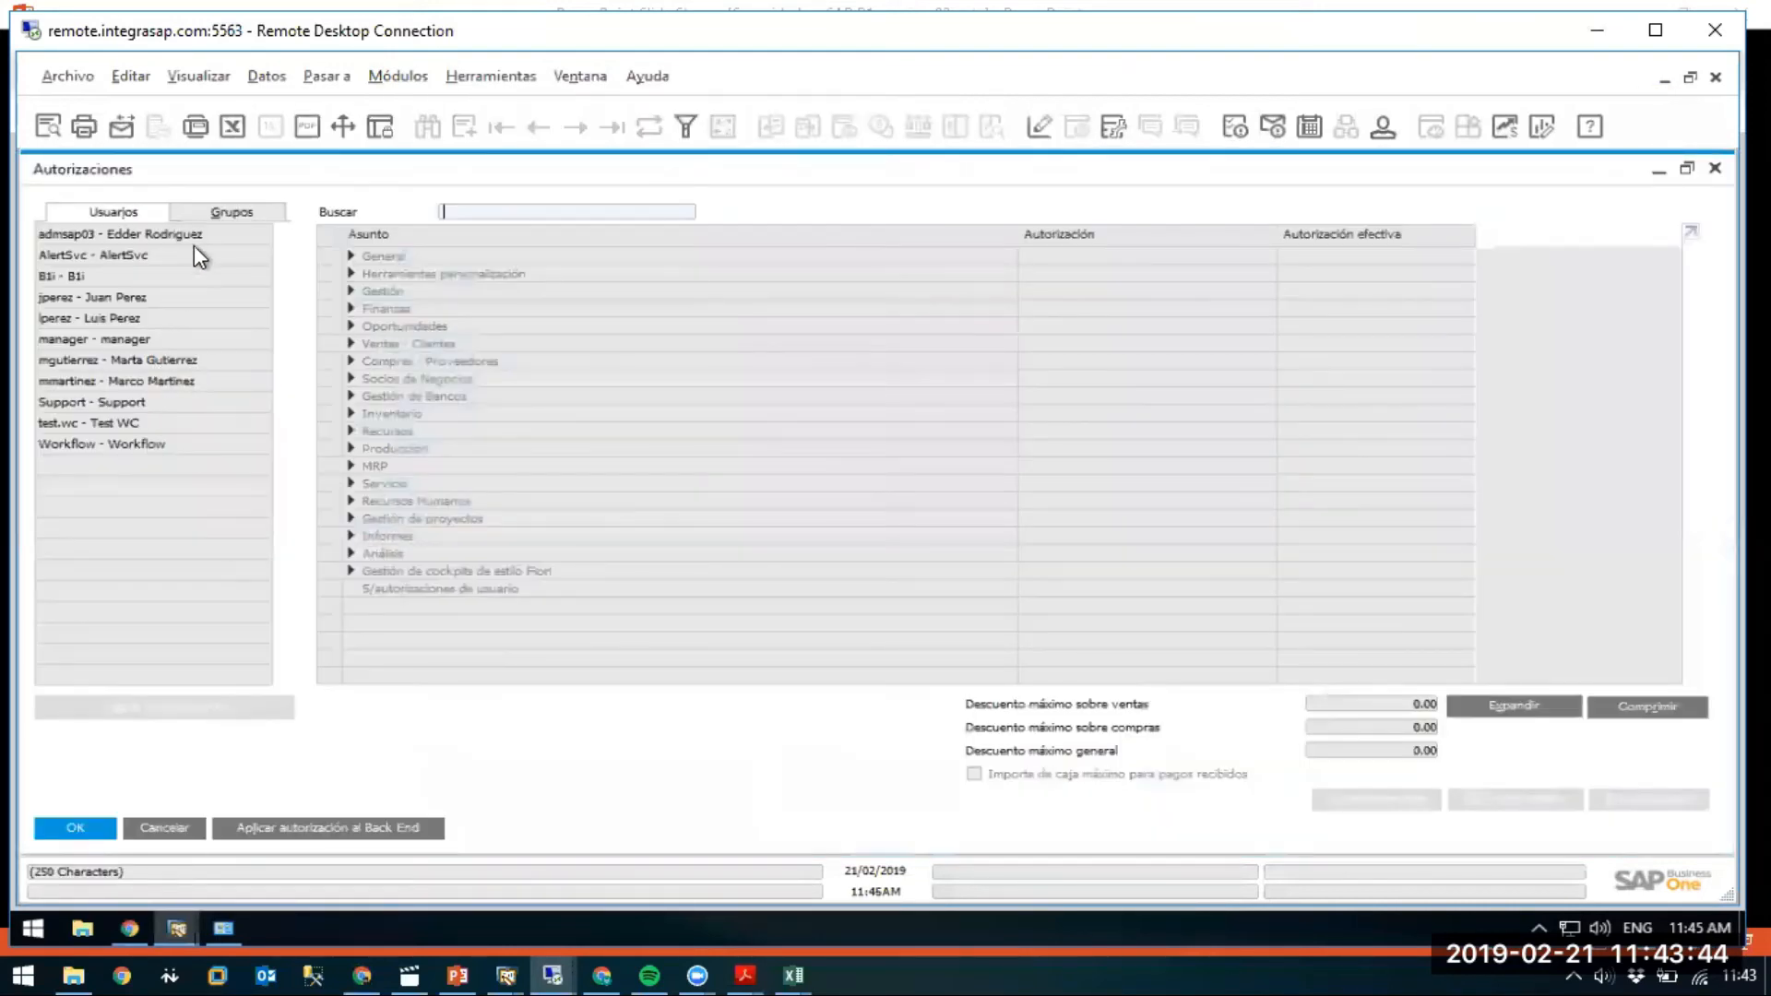
click(207, 213)
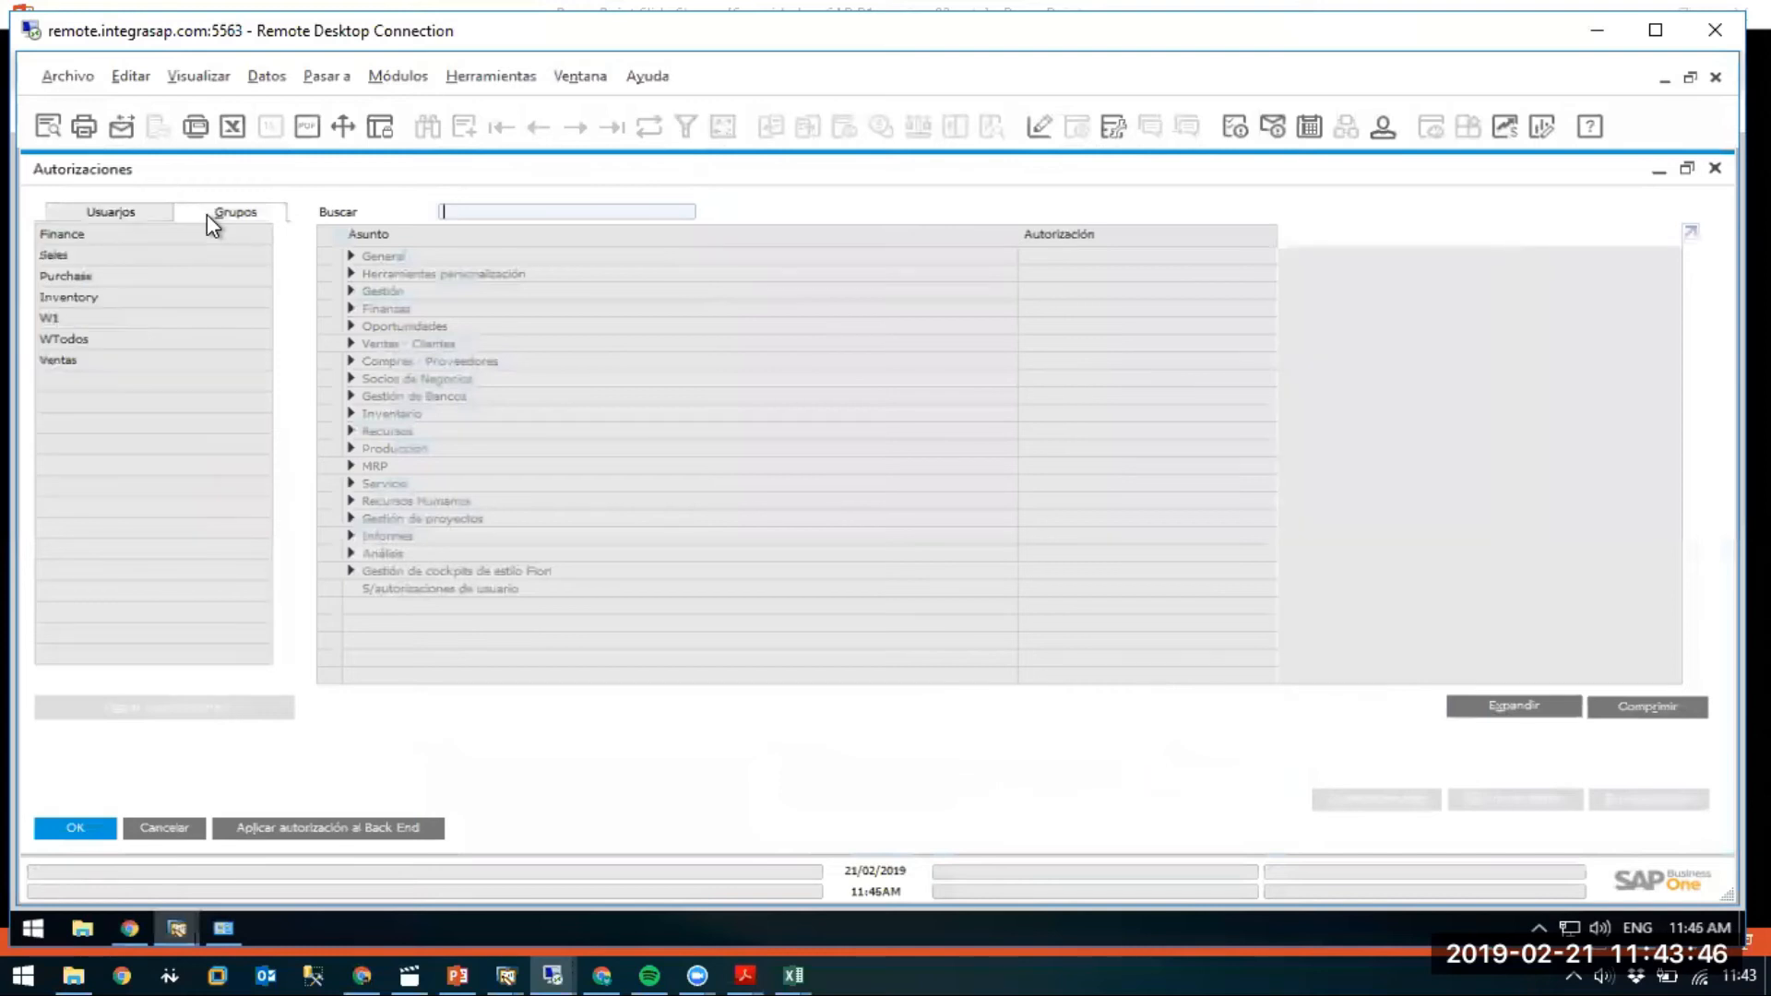
click(88, 368)
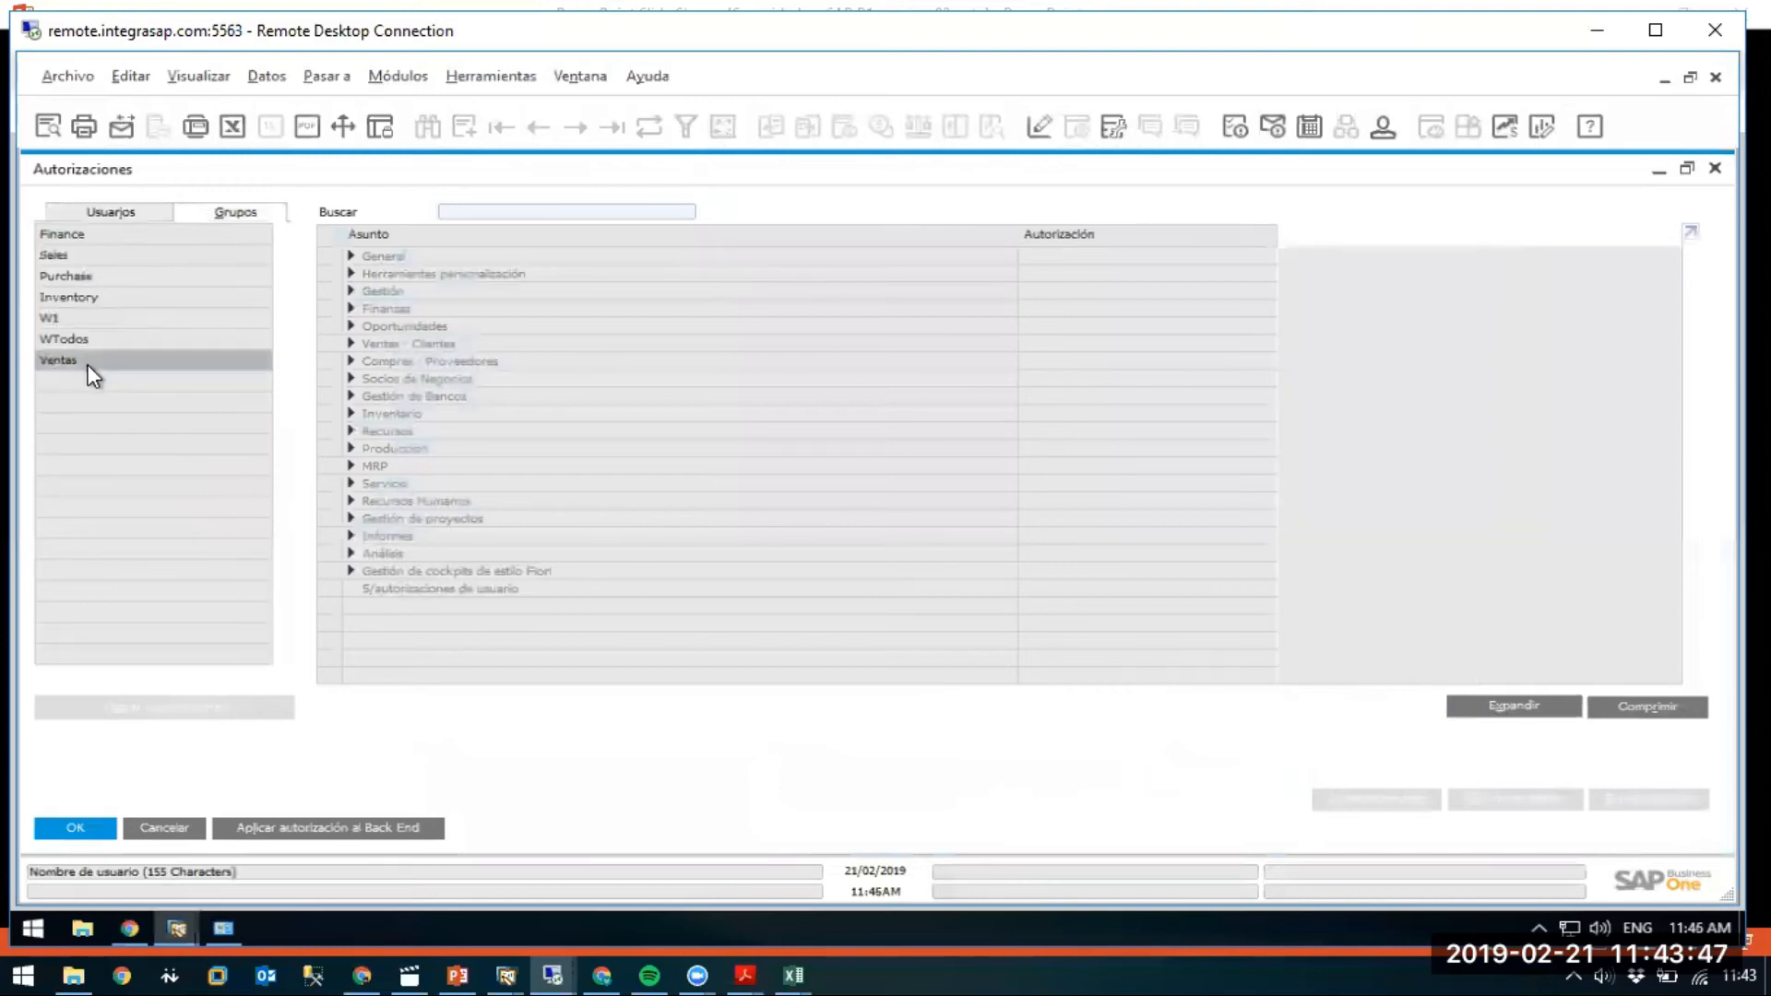
Set read-only Factura de deudores and full Orden de venta and Oferta de ventas, then save.
click(349, 343)
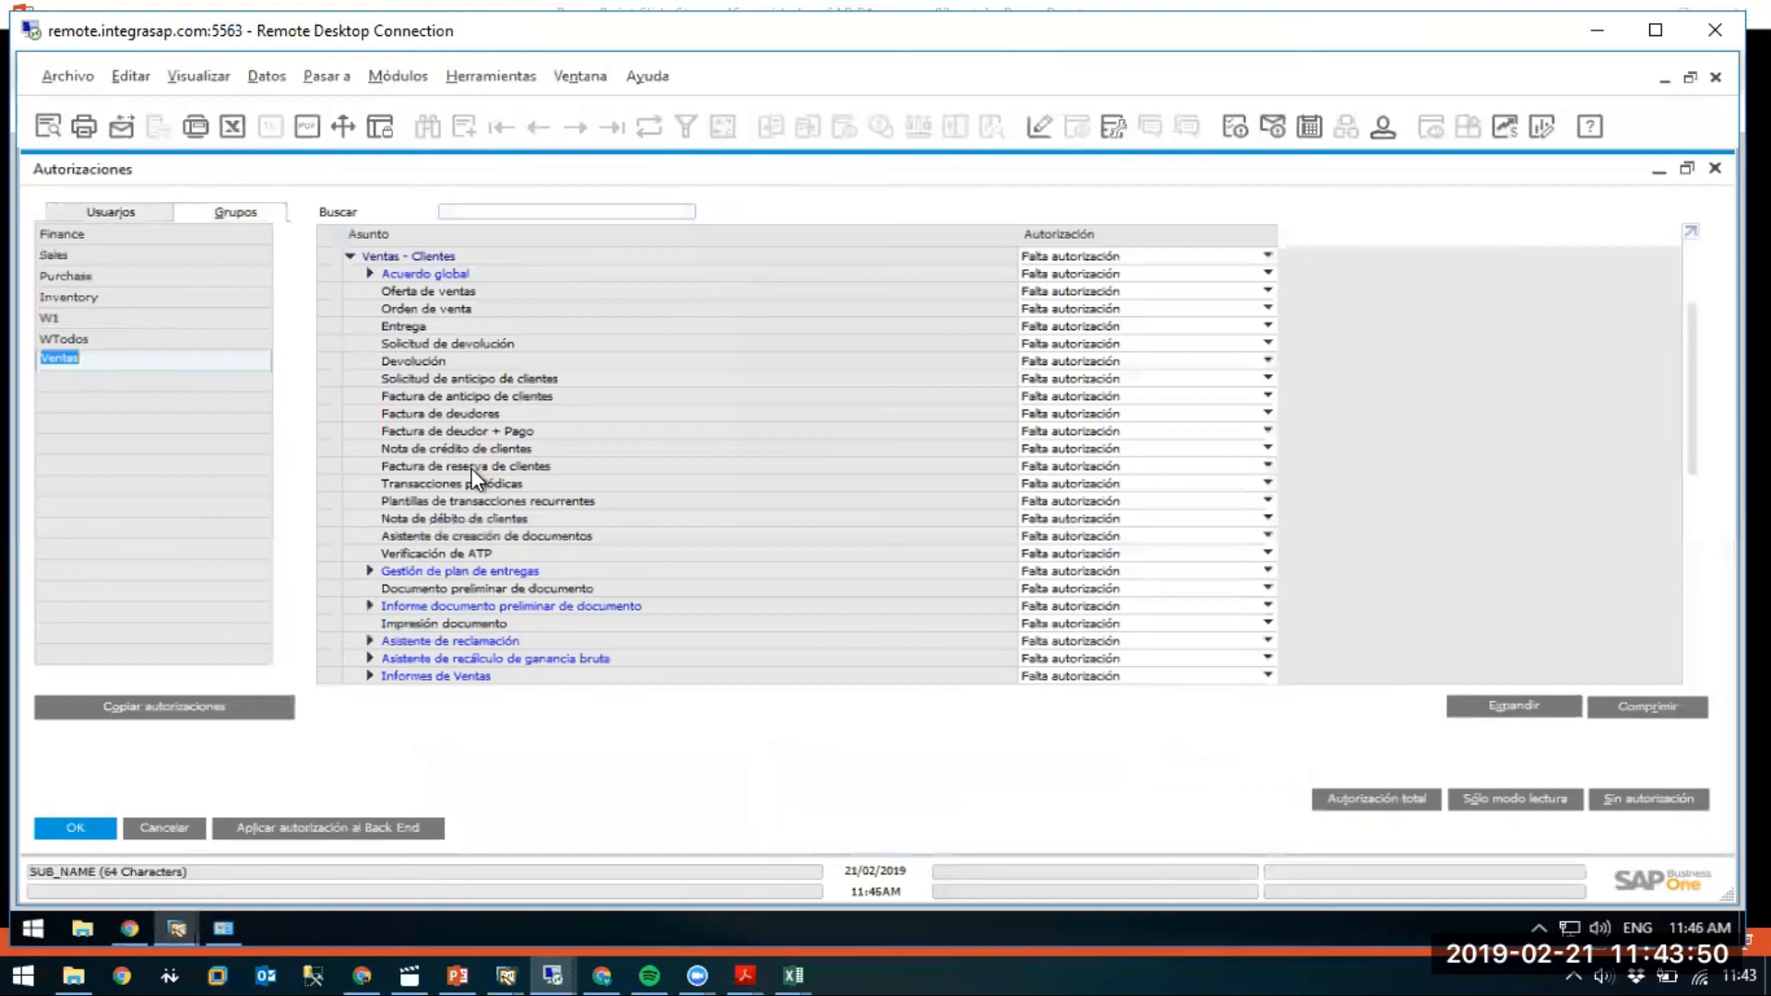
click(1066, 411)
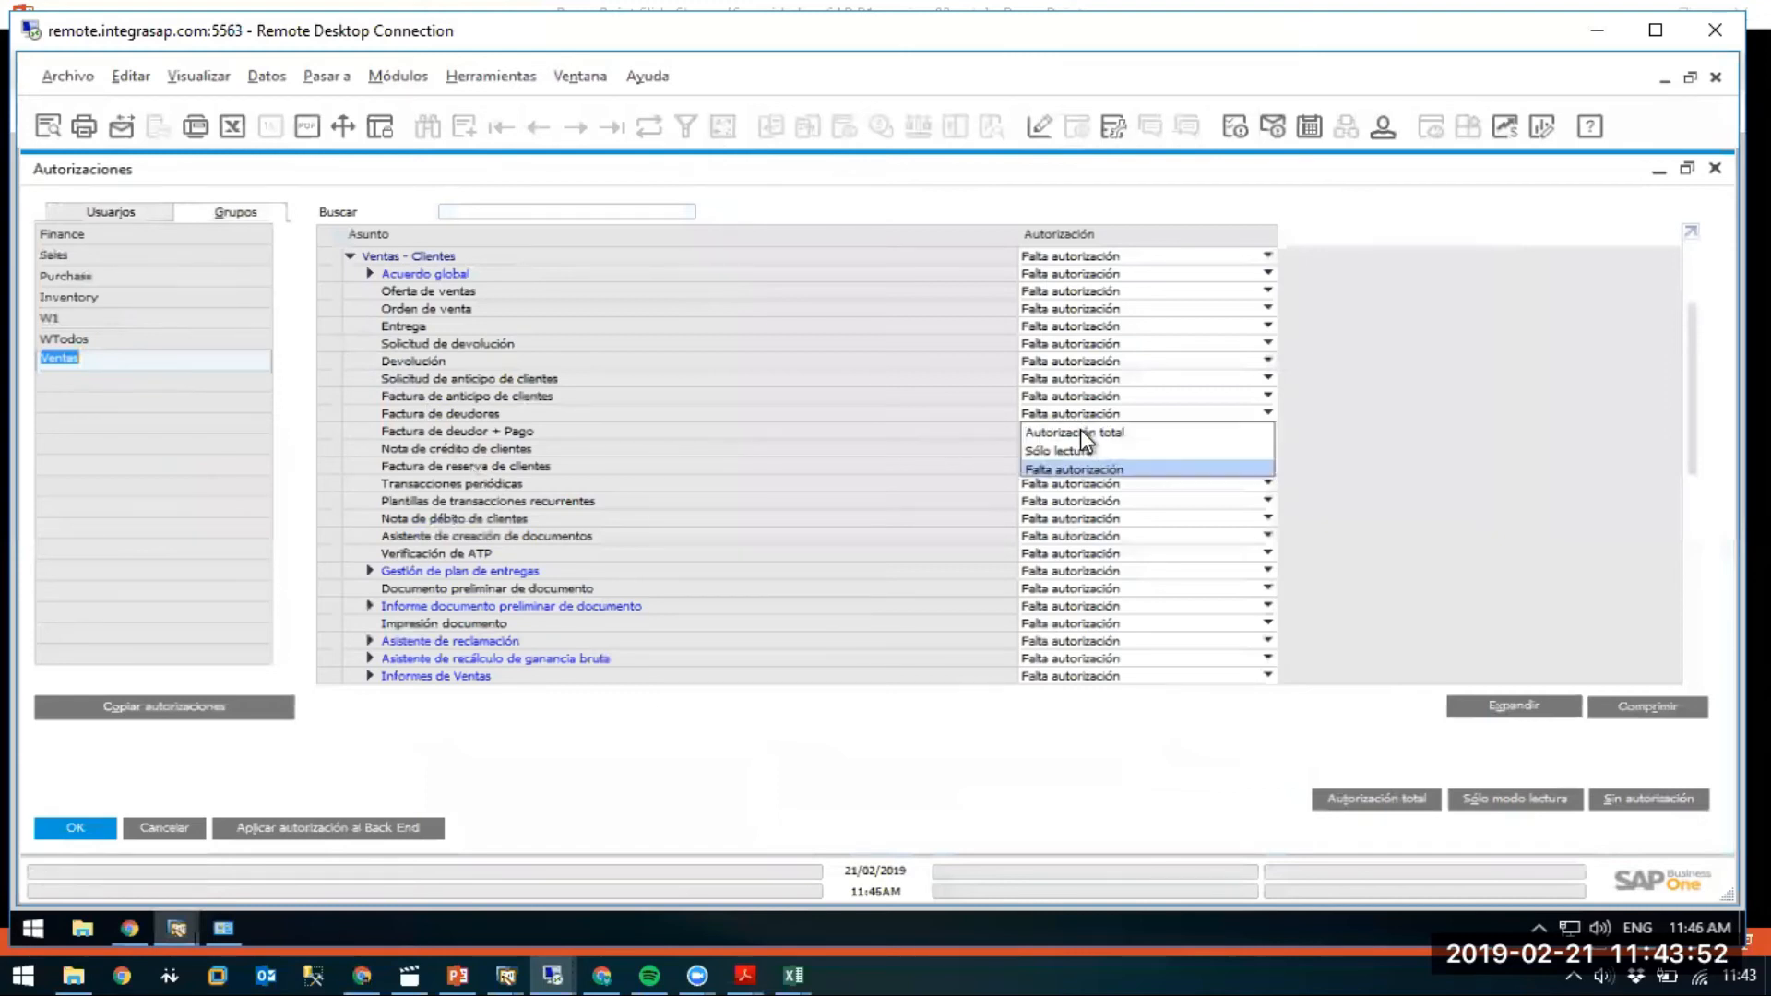
click(1077, 450)
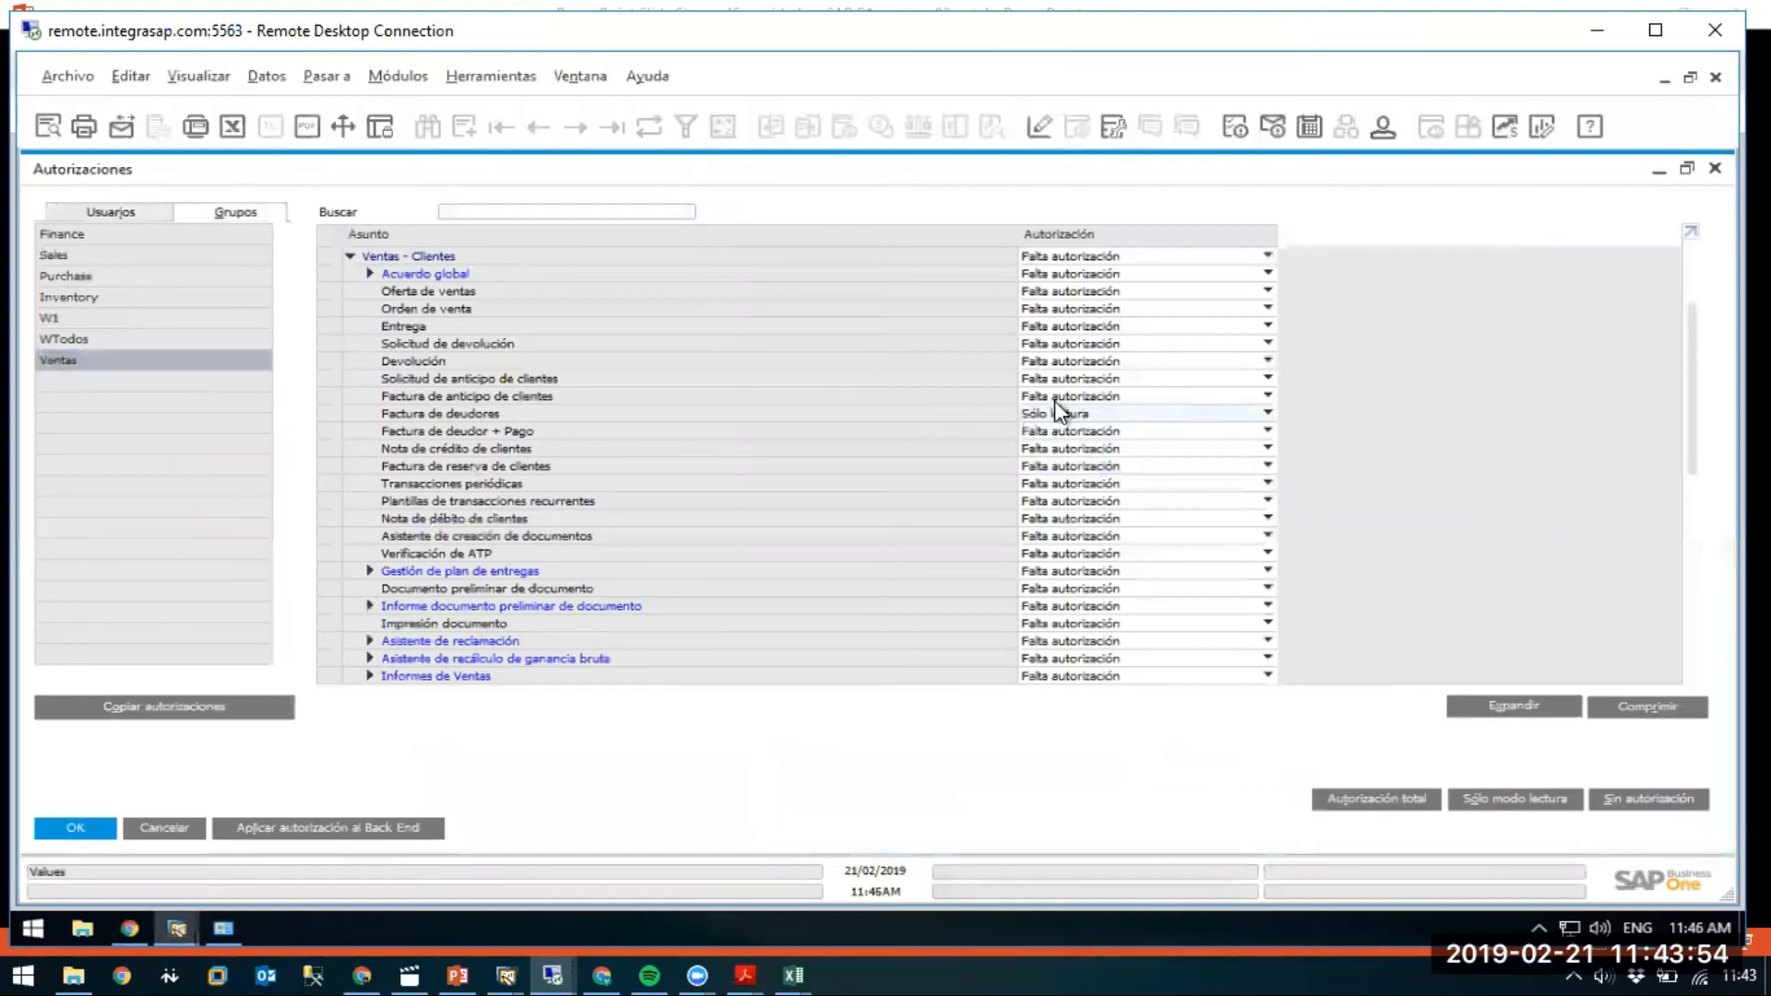
click(1057, 313)
click(1071, 329)
click(1058, 324)
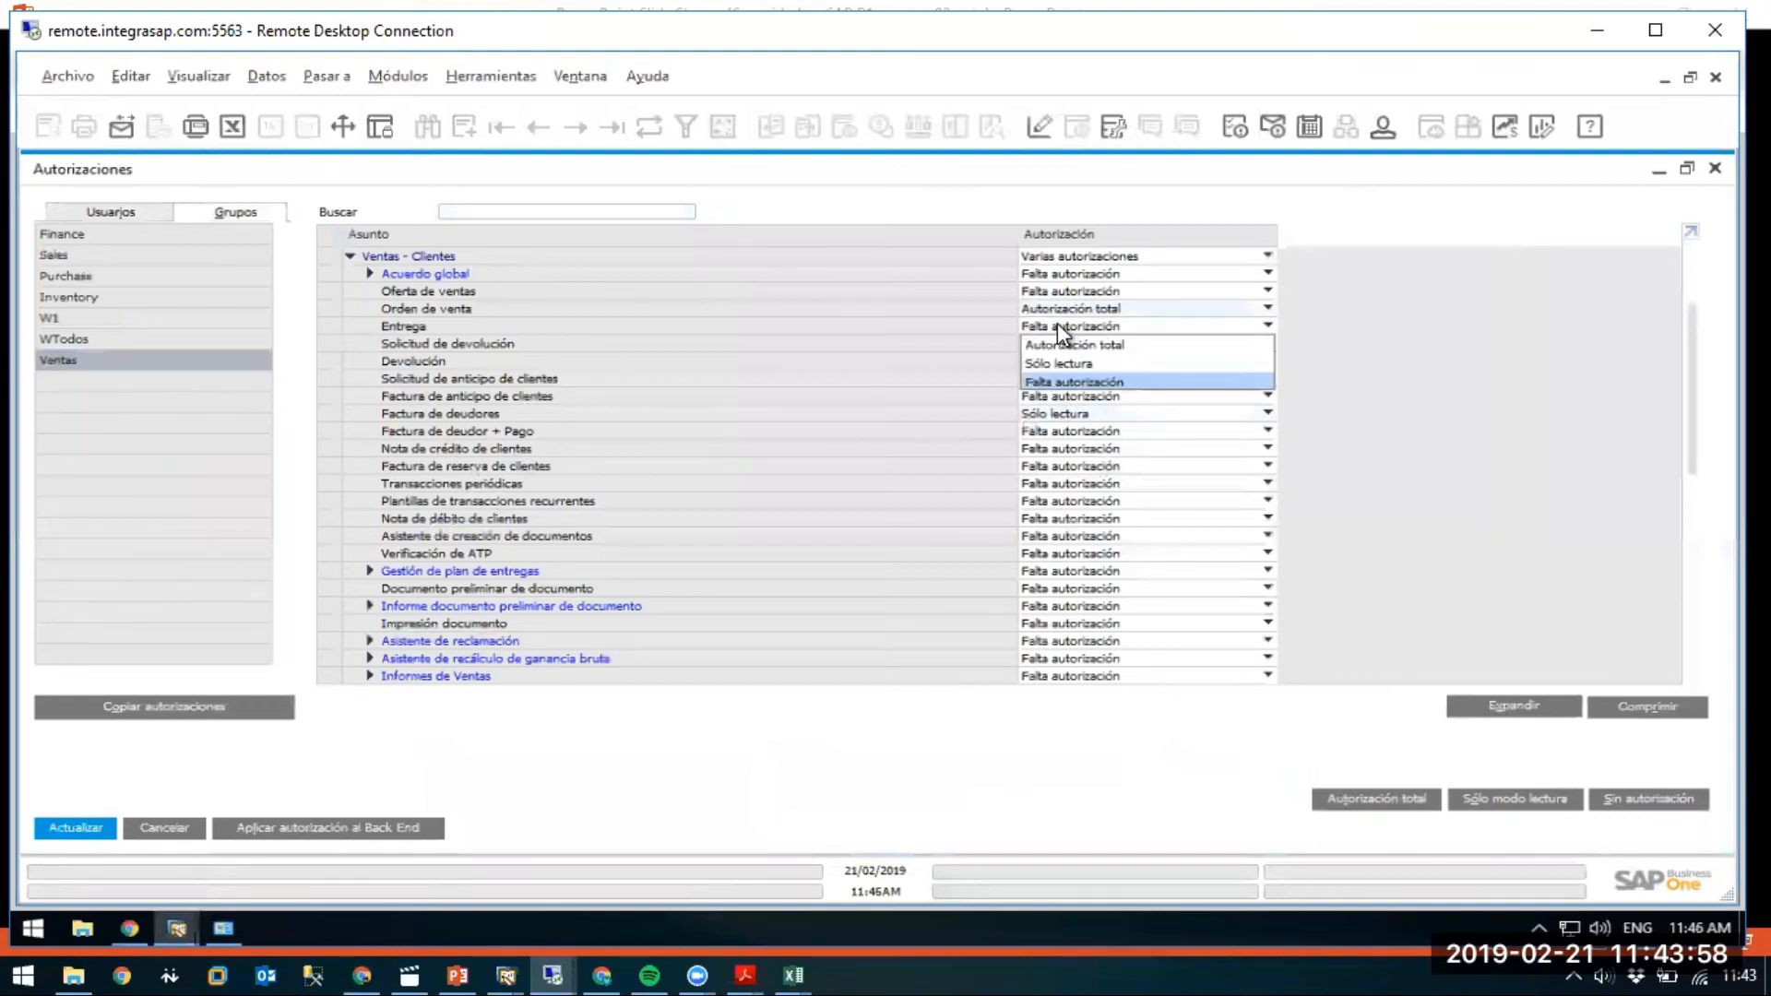
click(1060, 343)
click(1057, 292)
click(1067, 309)
click(80, 821)
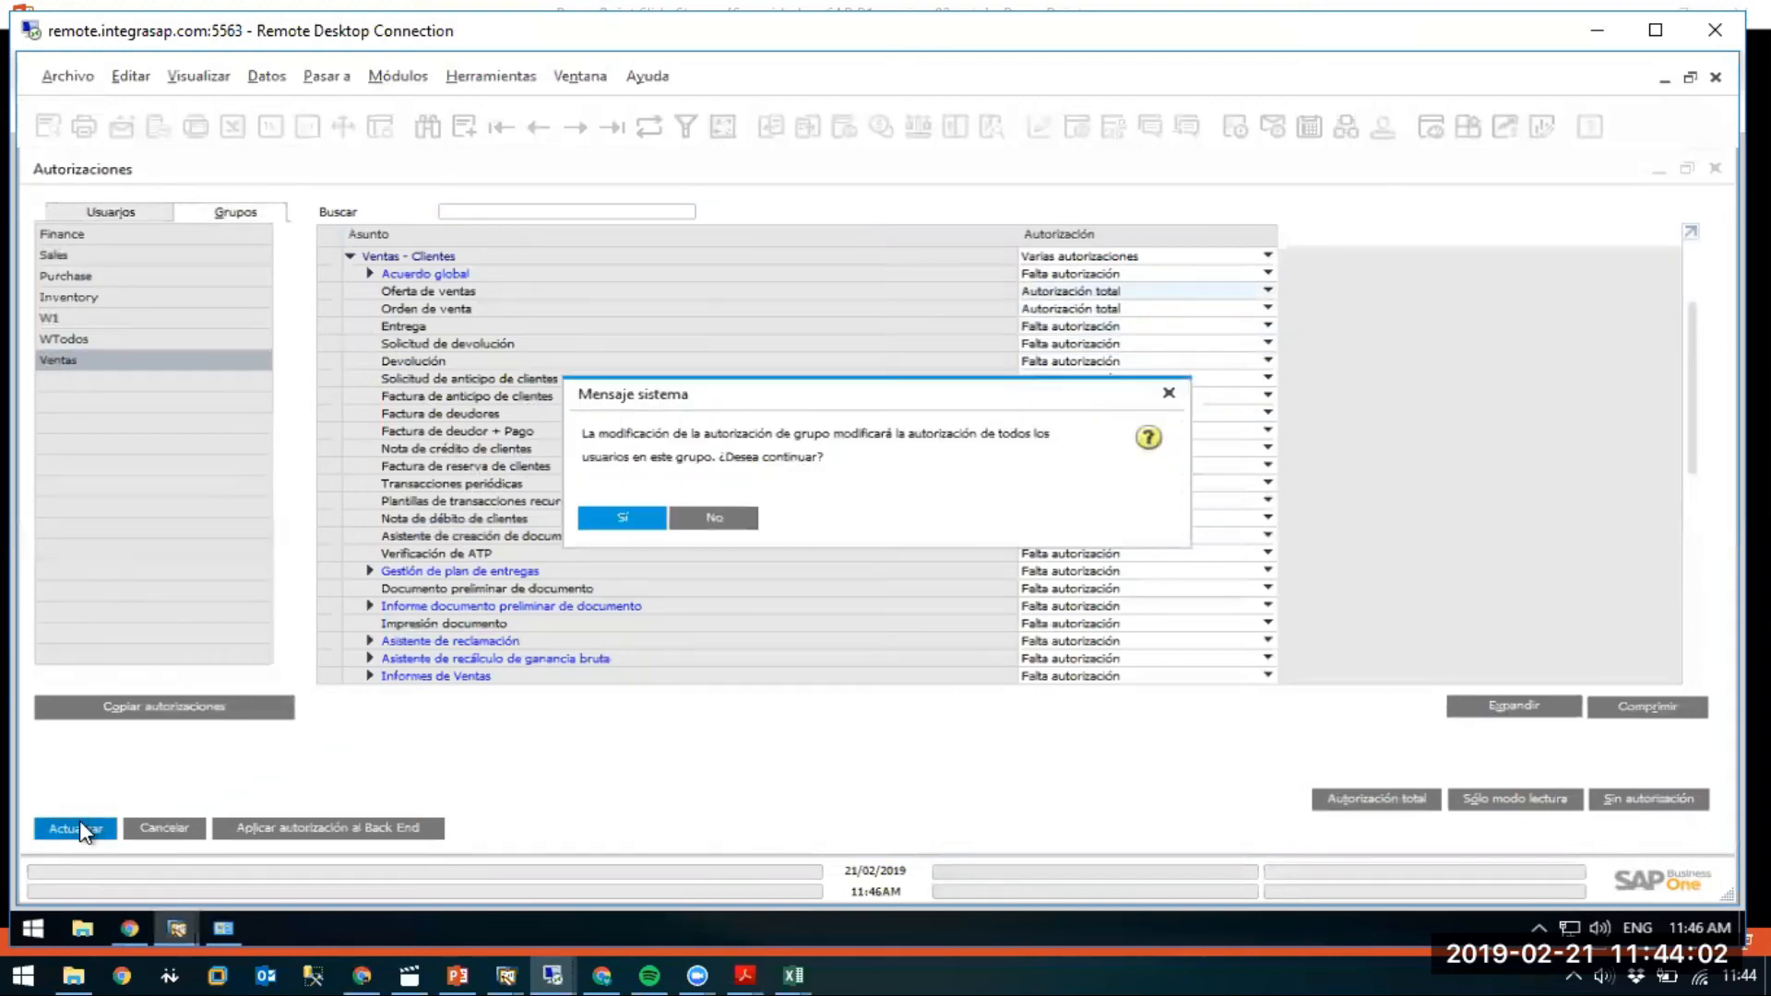
key(Return)
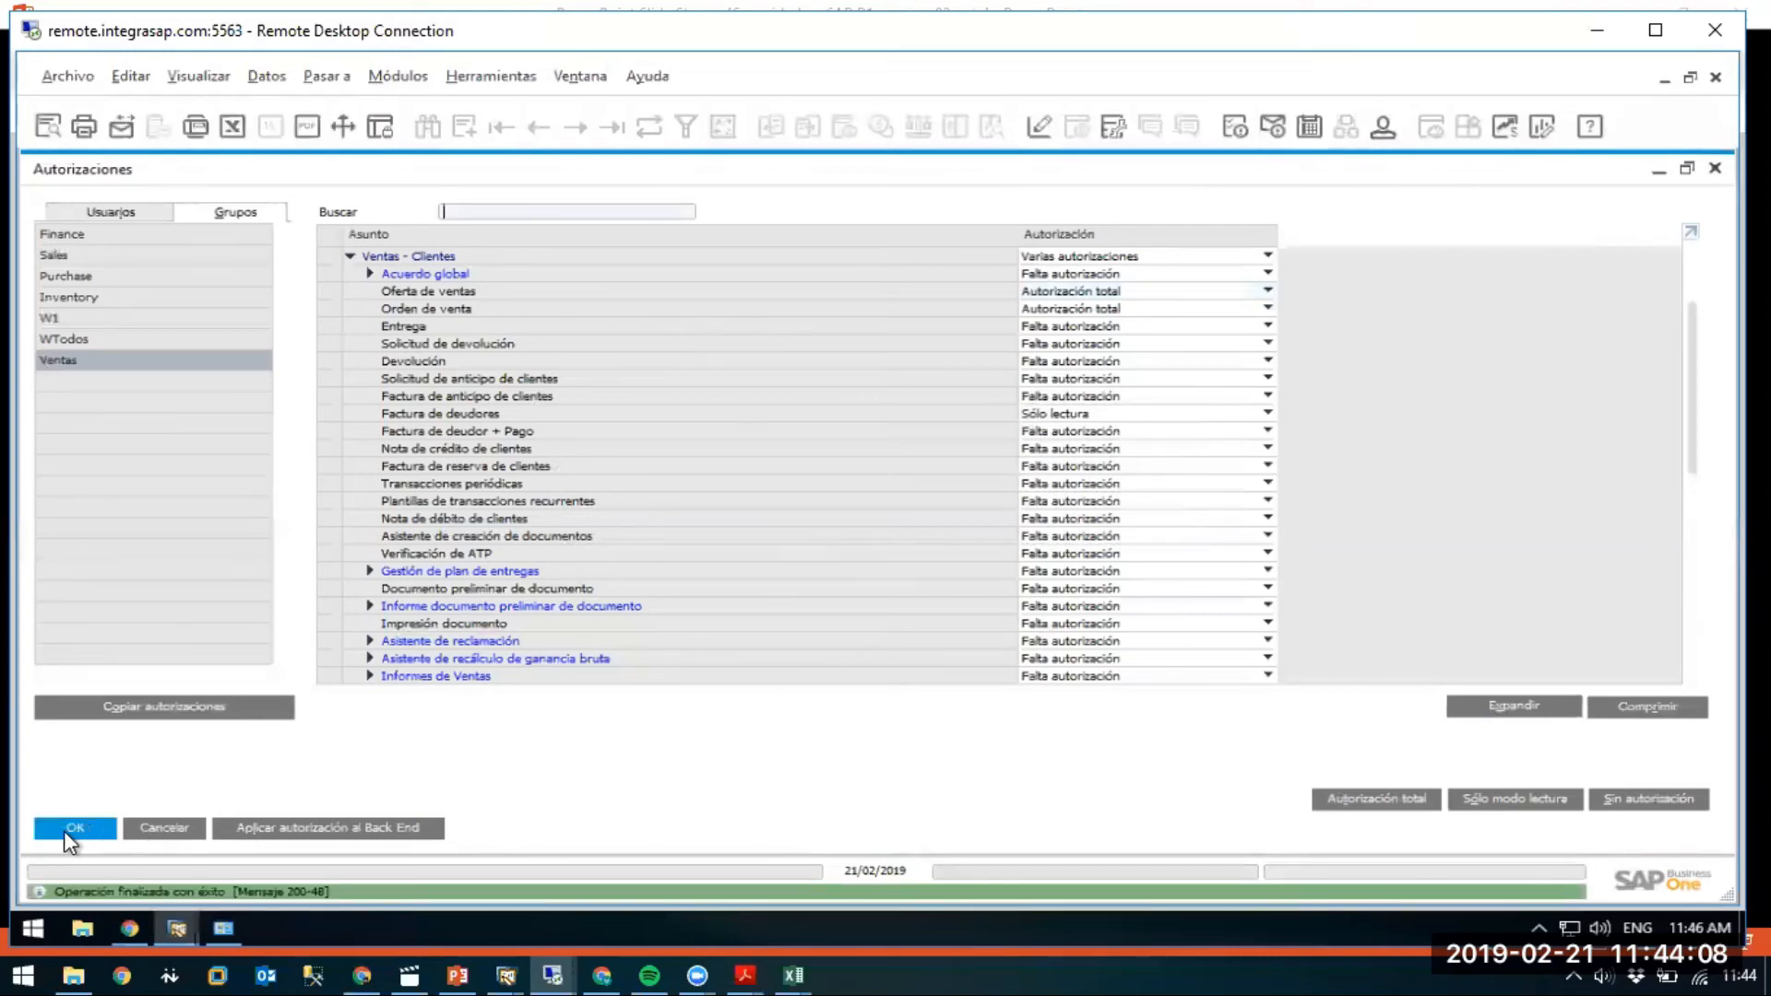
Accept the group authorizations, then reopen Autorizaciones generales on the Usuarios tab.
click(65, 830)
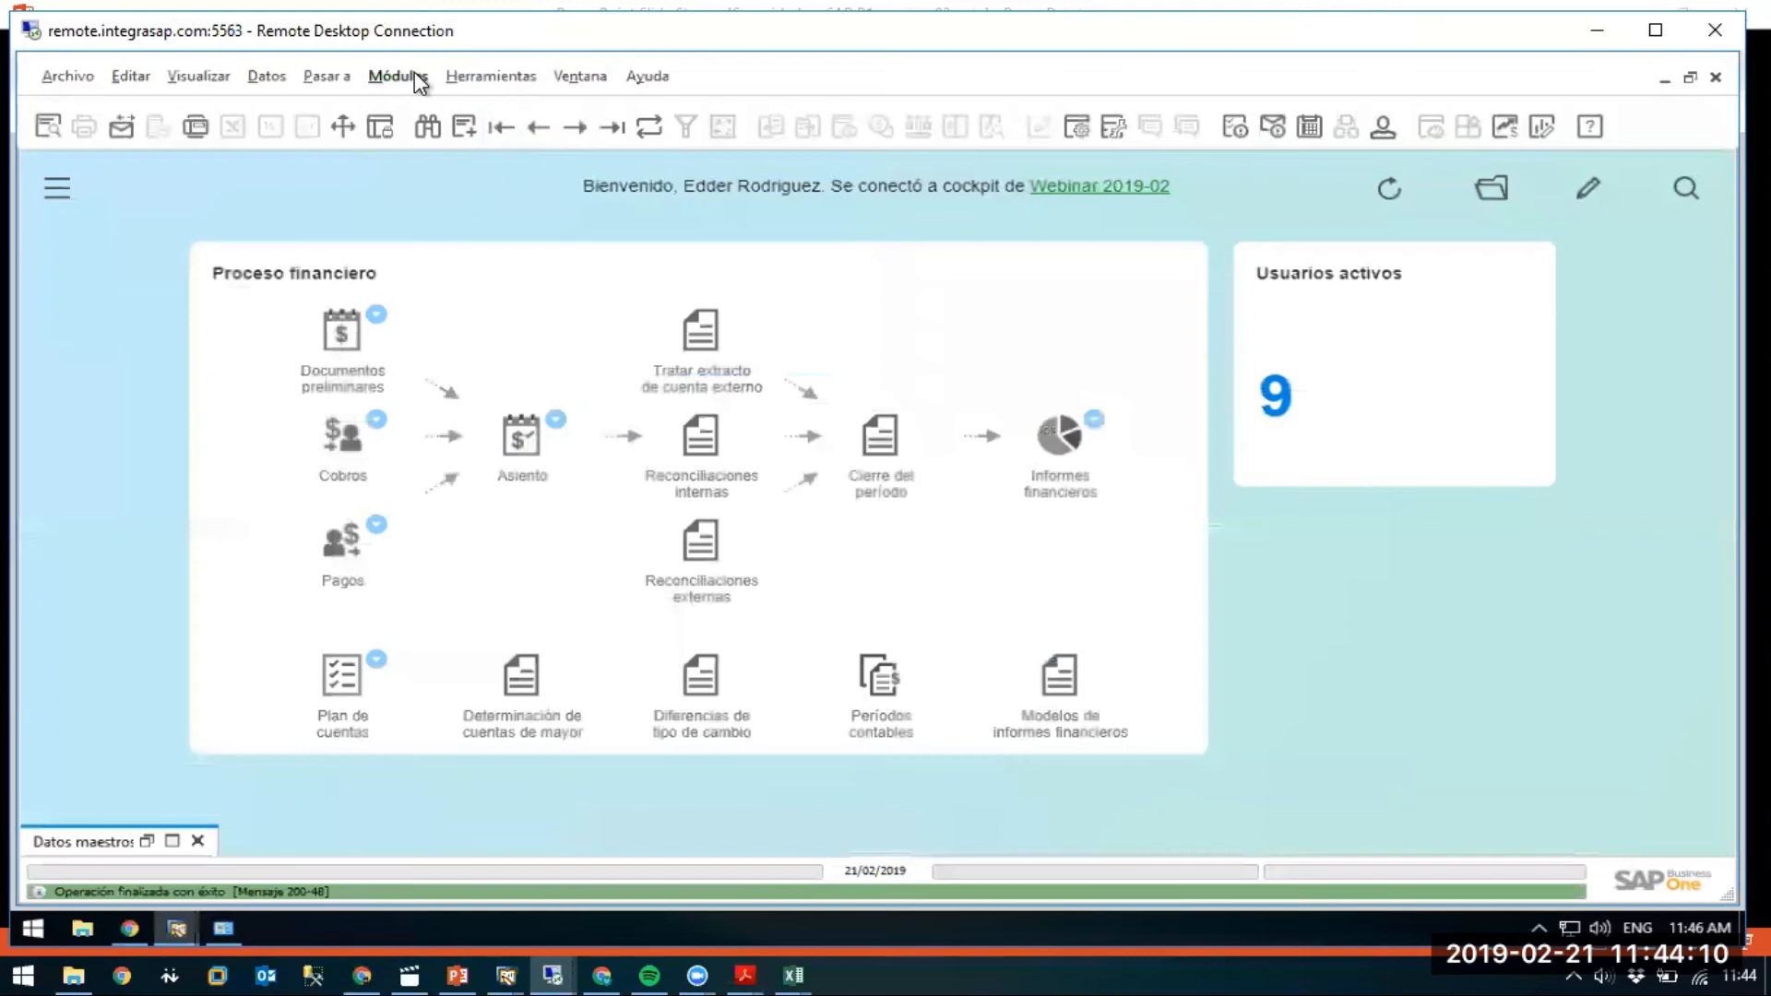
click(411, 73)
mouse_move(450, 124)
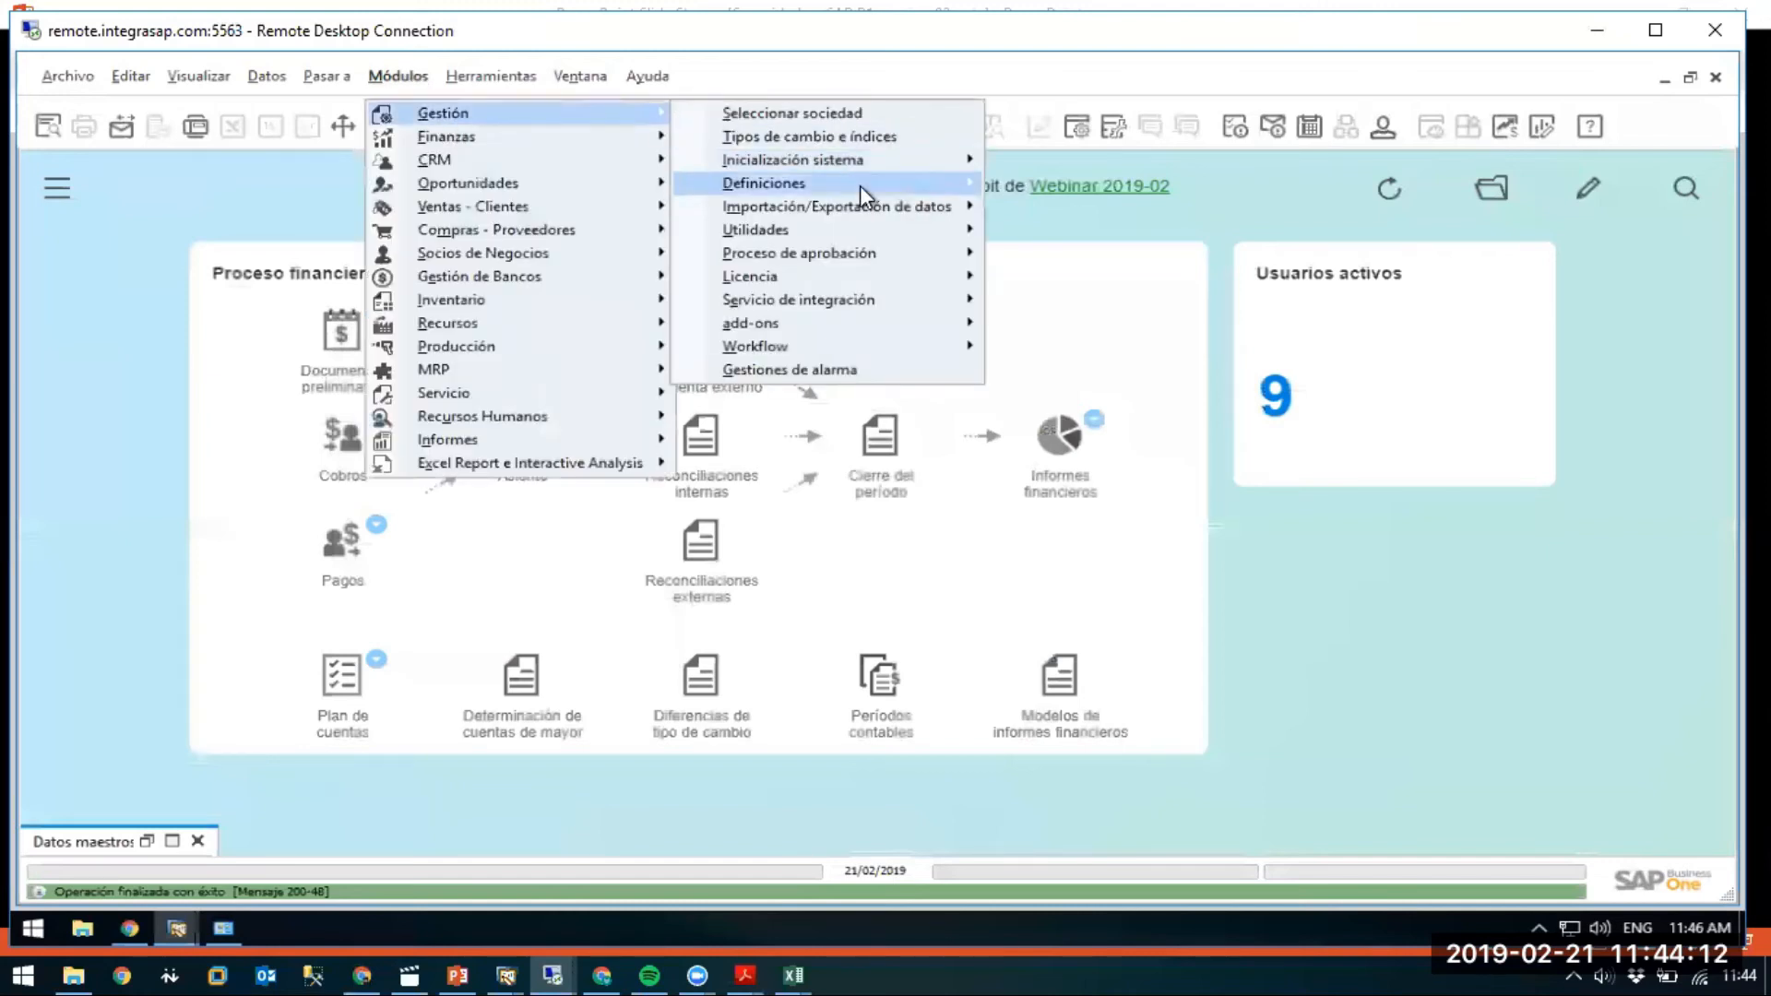
mouse_move(859, 185)
mouse_move(1127, 186)
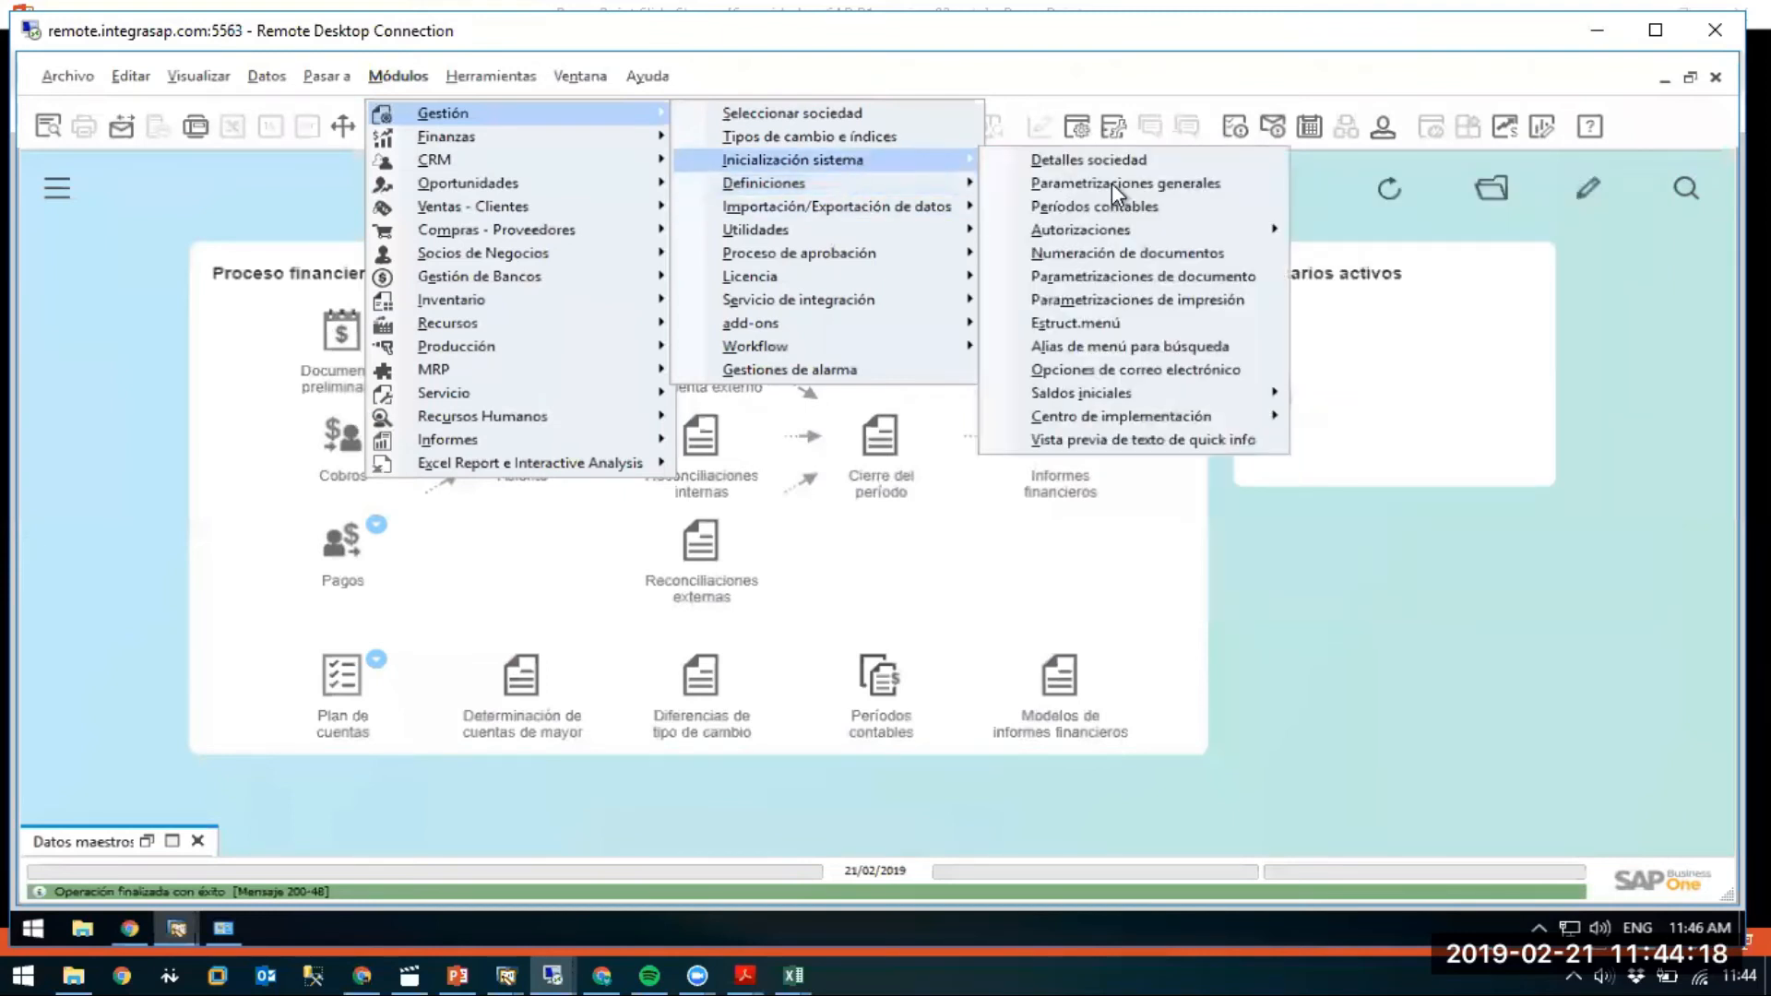
mouse_move(1204, 227)
click(1318, 231)
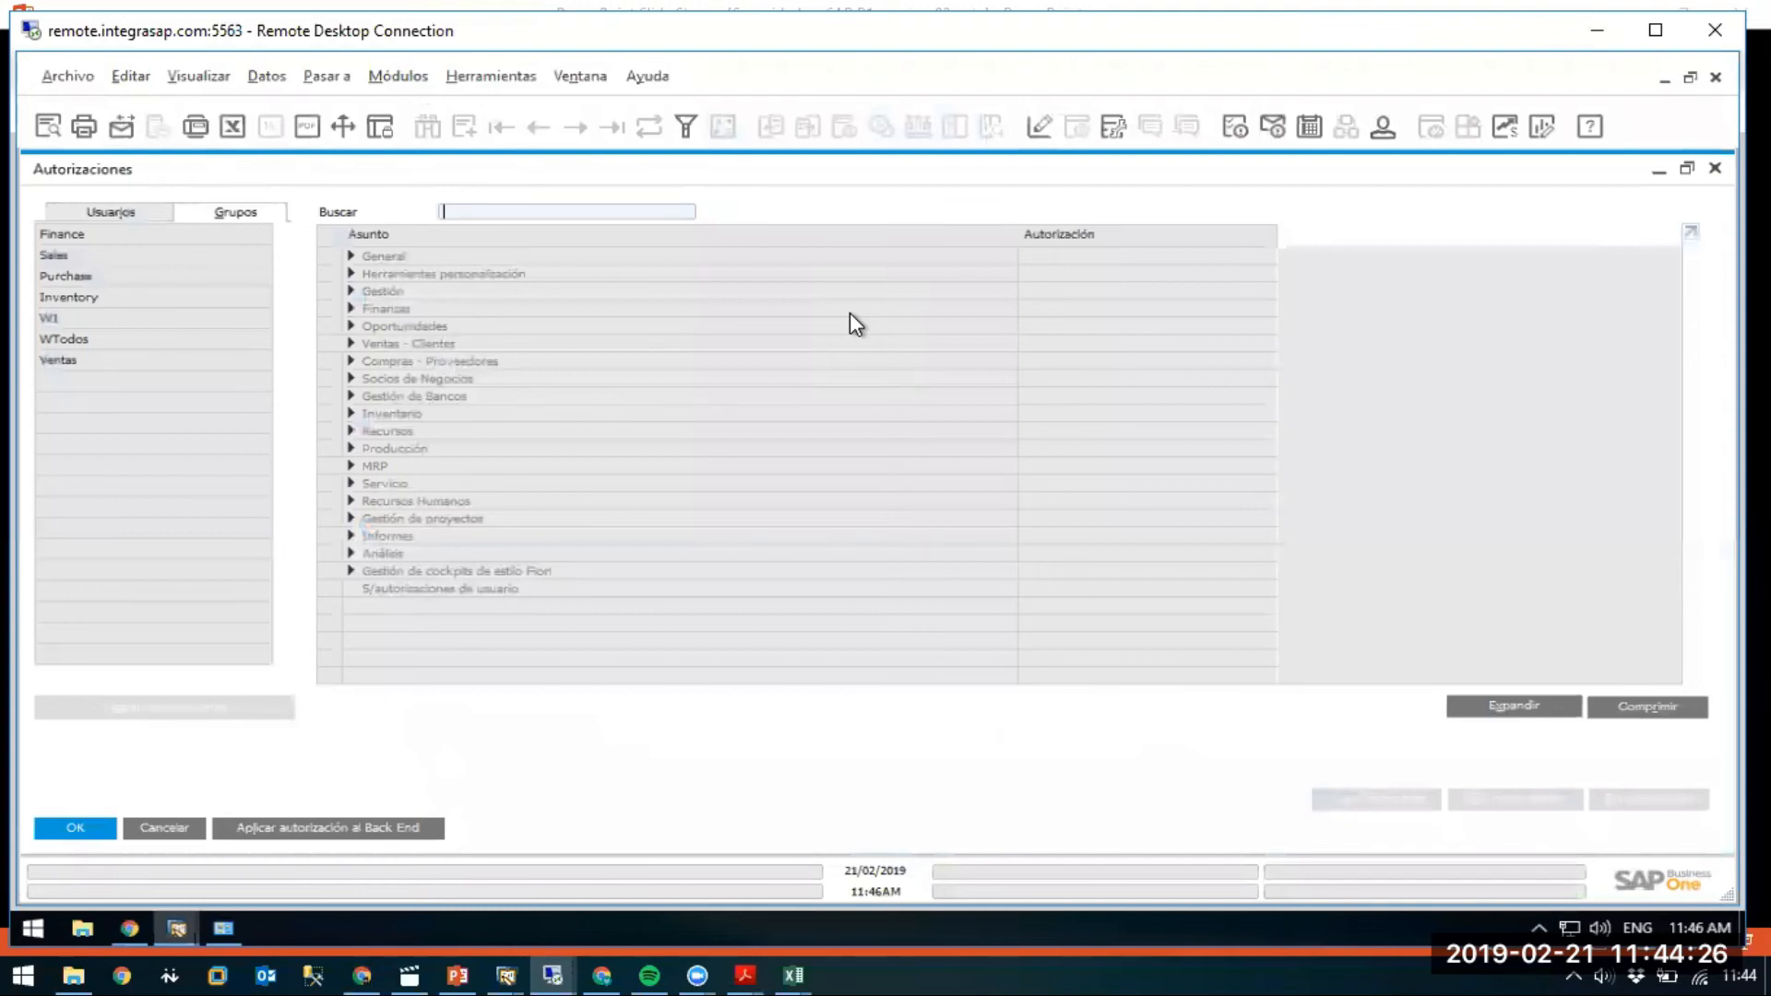
click(111, 210)
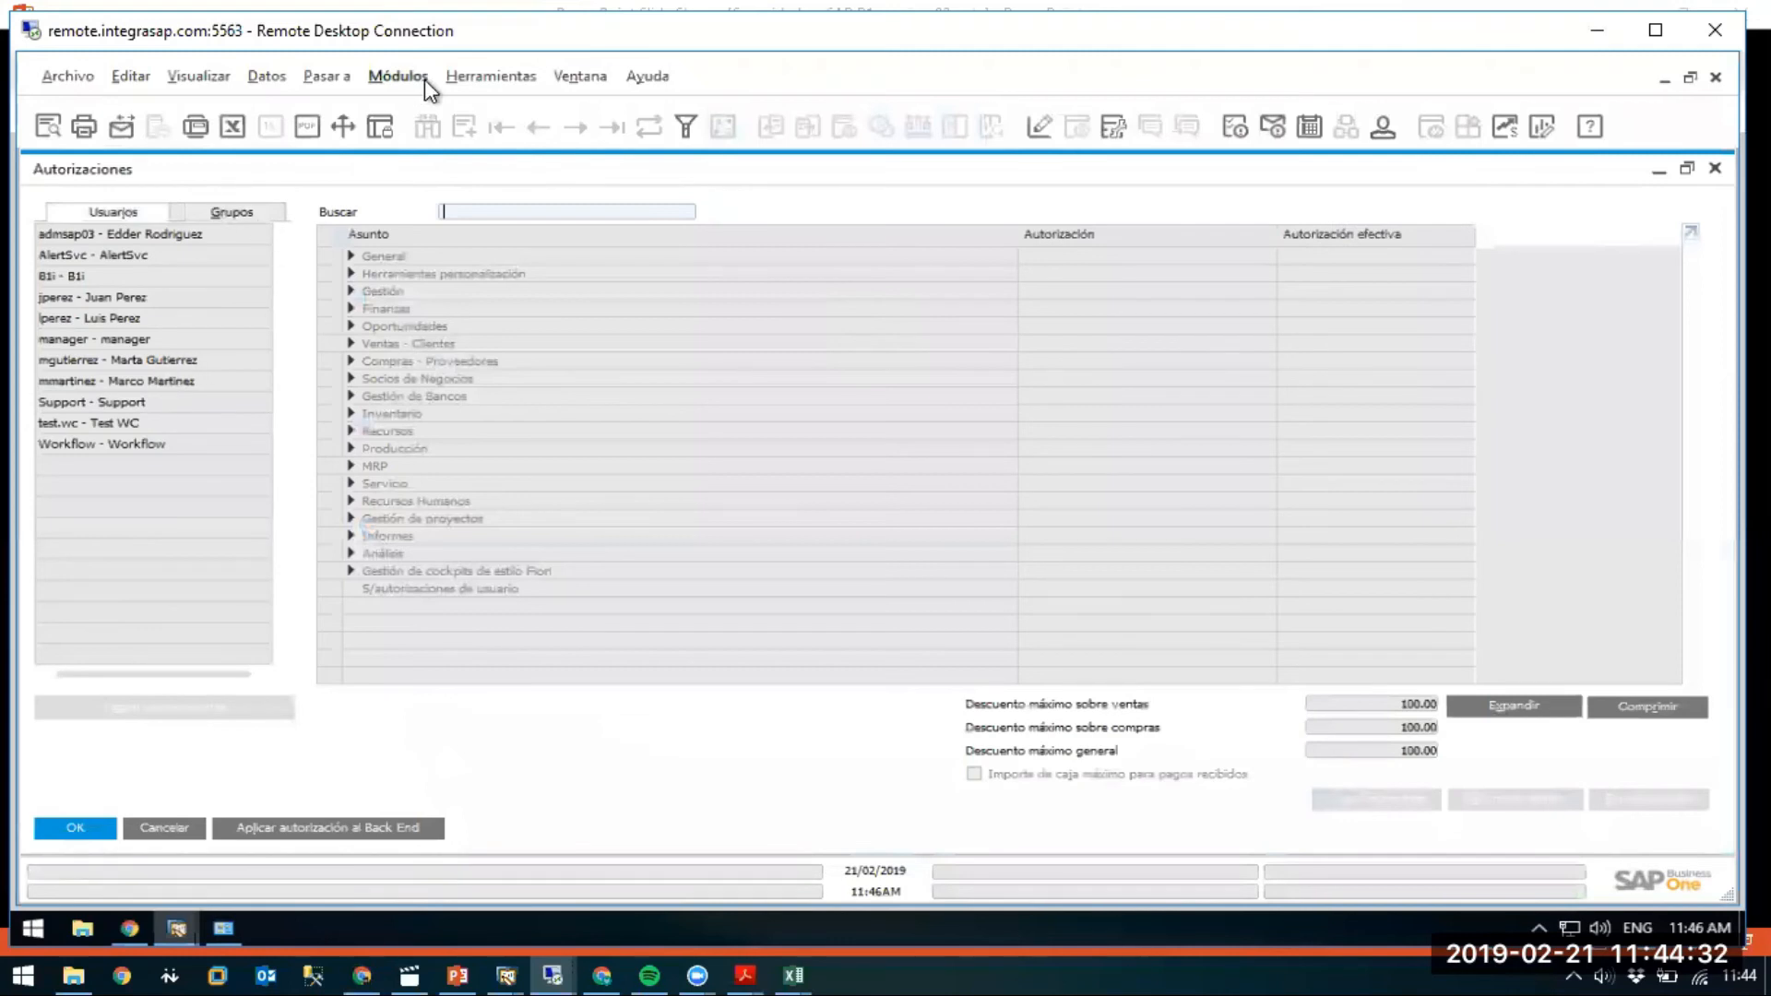
Look up the sales user by code in Users setup to confirm Ventas membership, then close it.
click(385, 77)
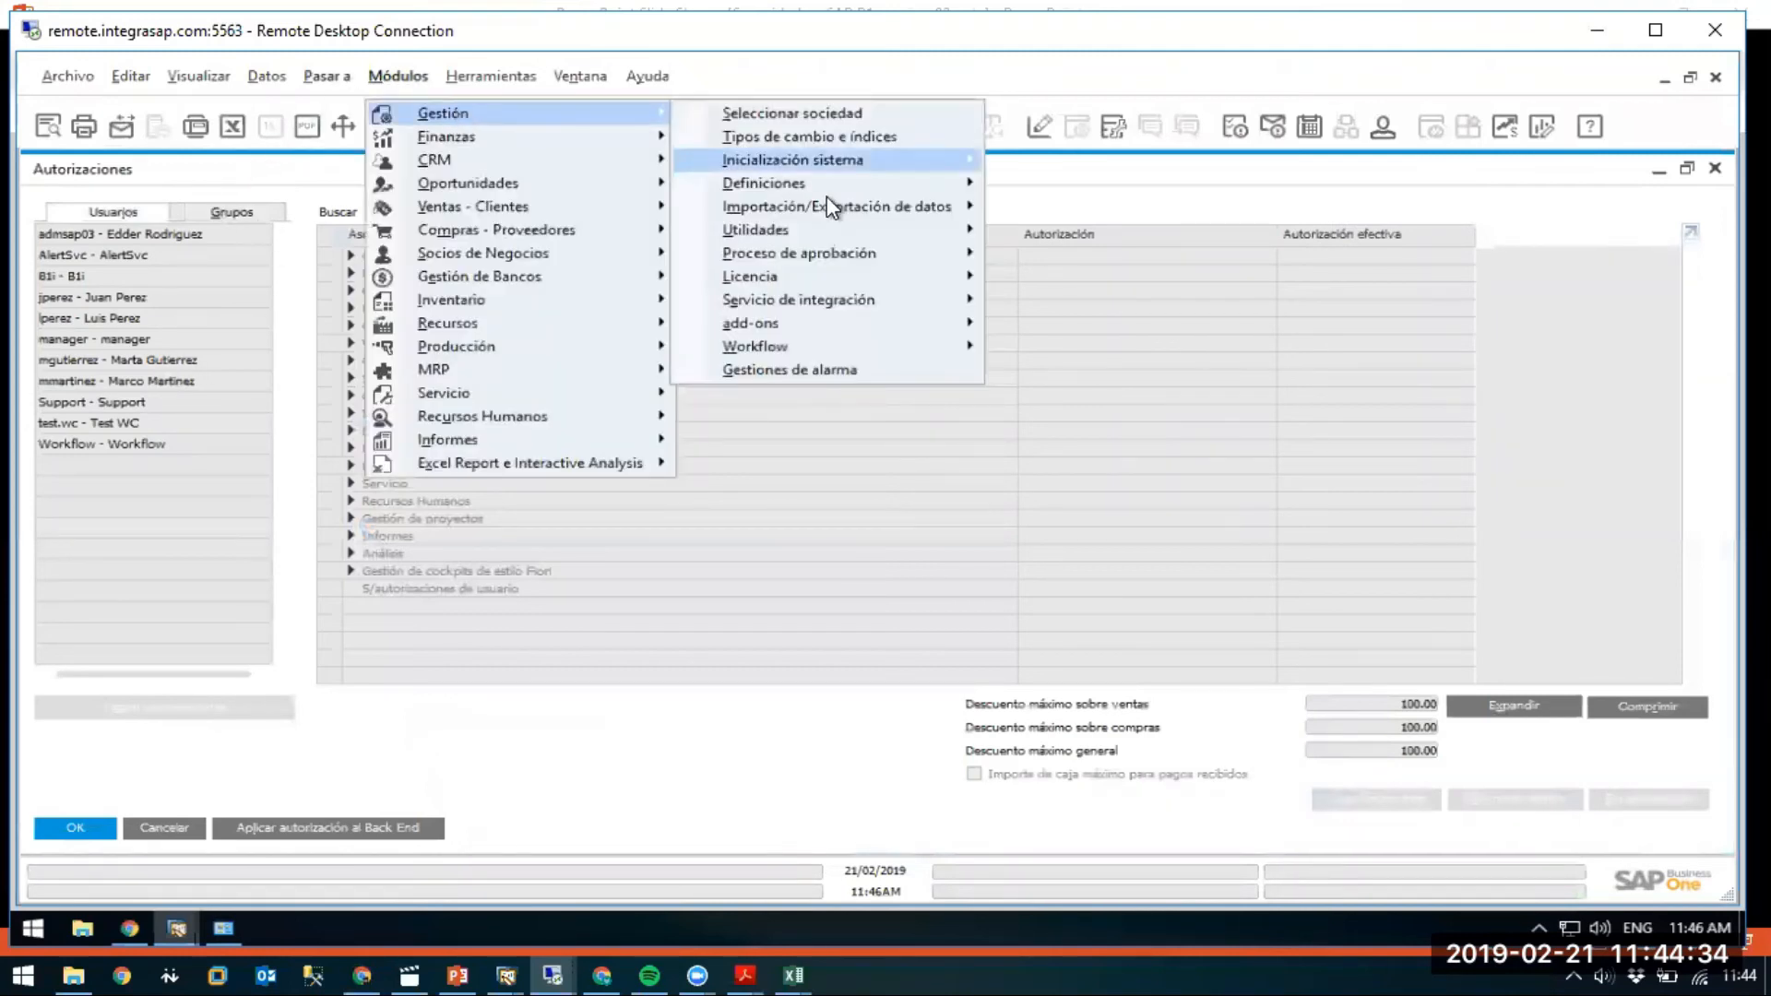
mouse_move(864, 181)
mouse_move(1072, 188)
click(1272, 187)
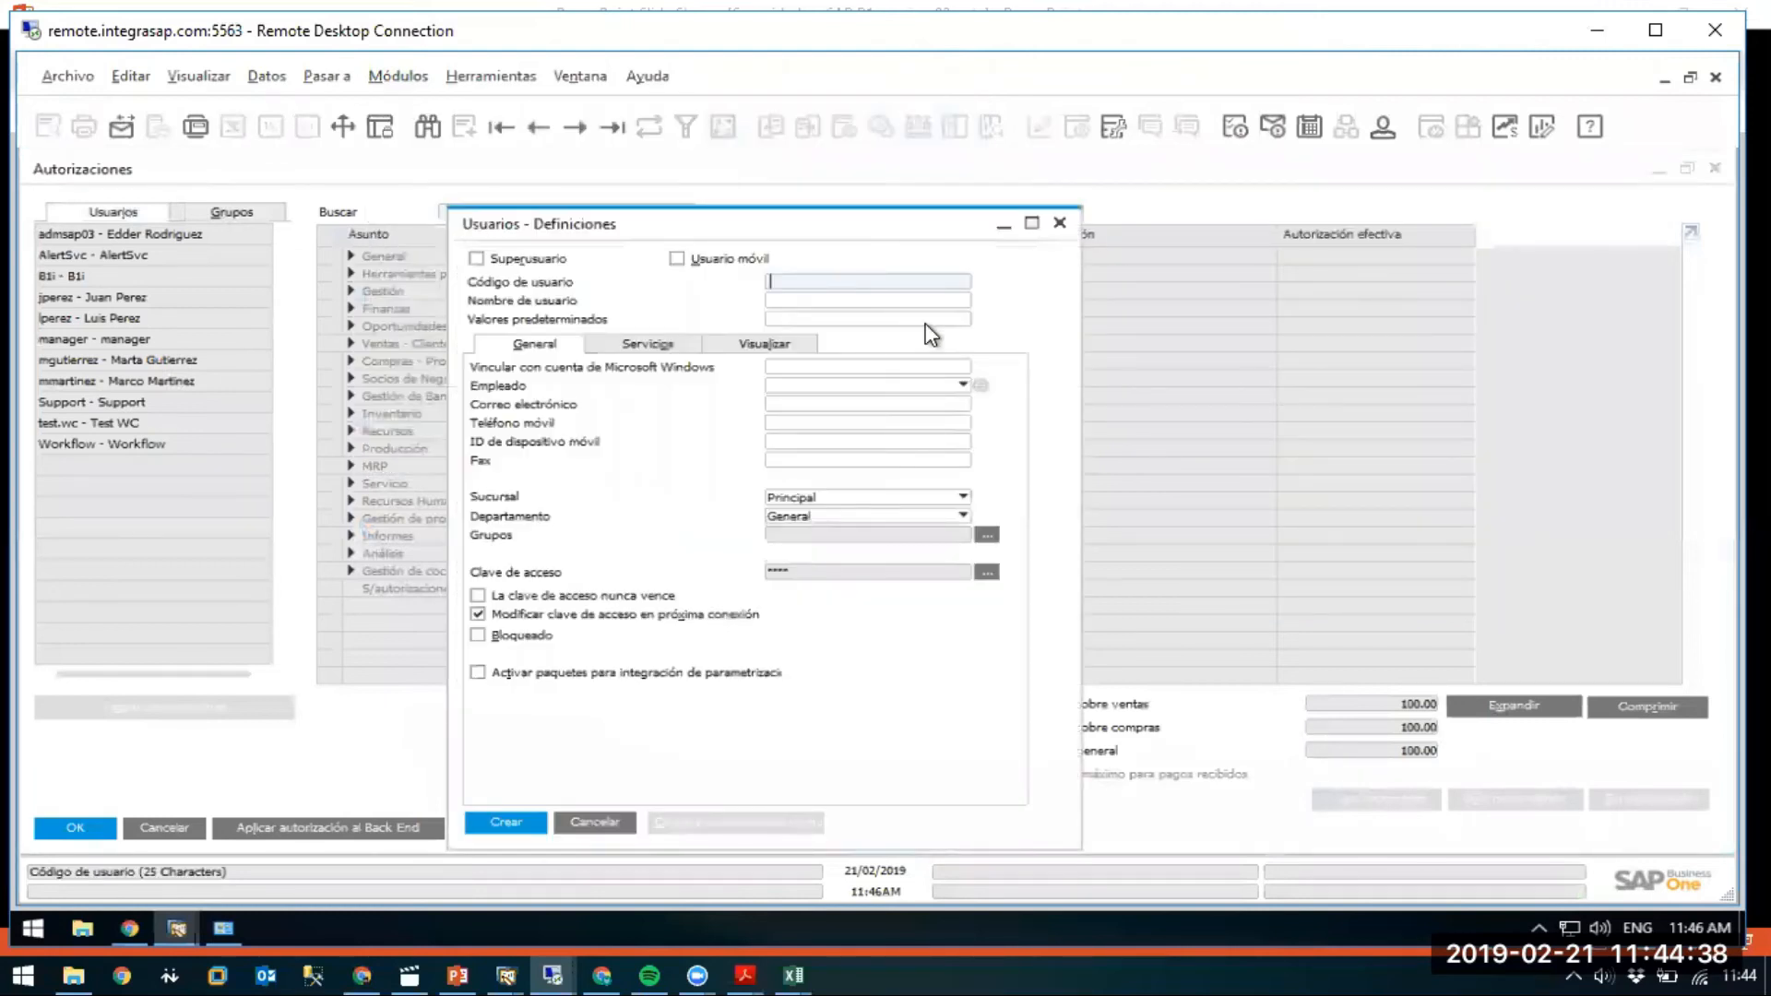
text(lp)
key(Return)
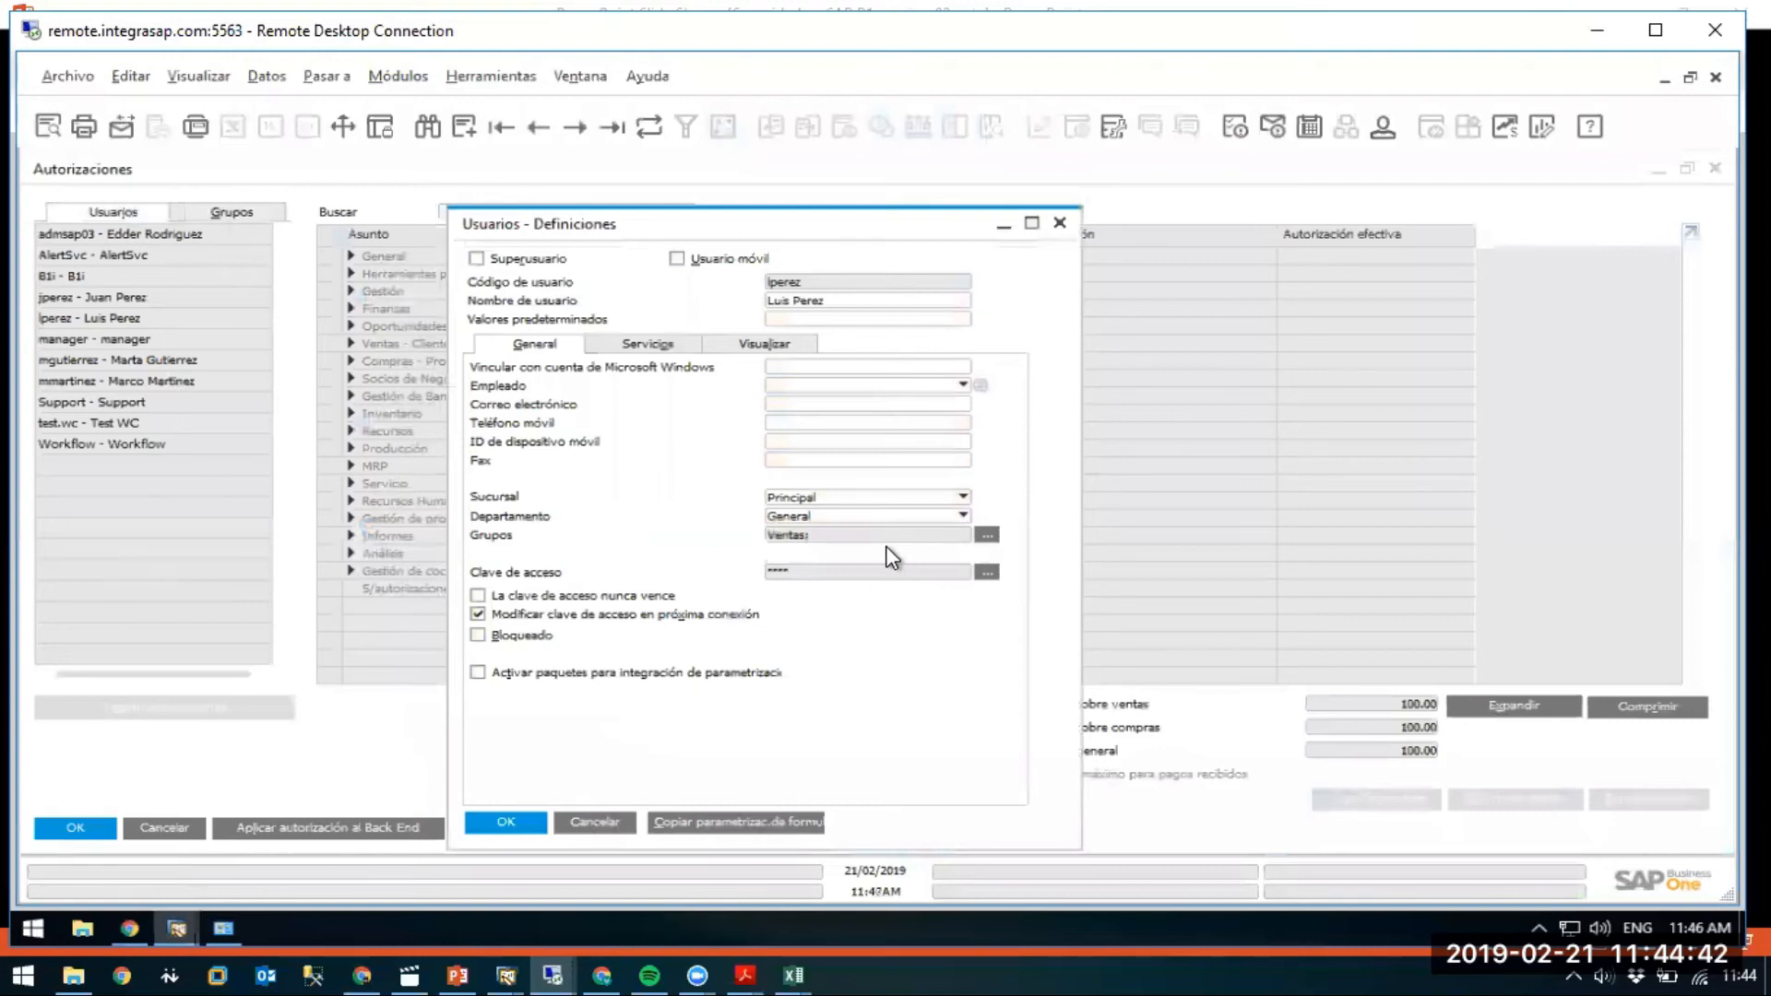
click(1057, 229)
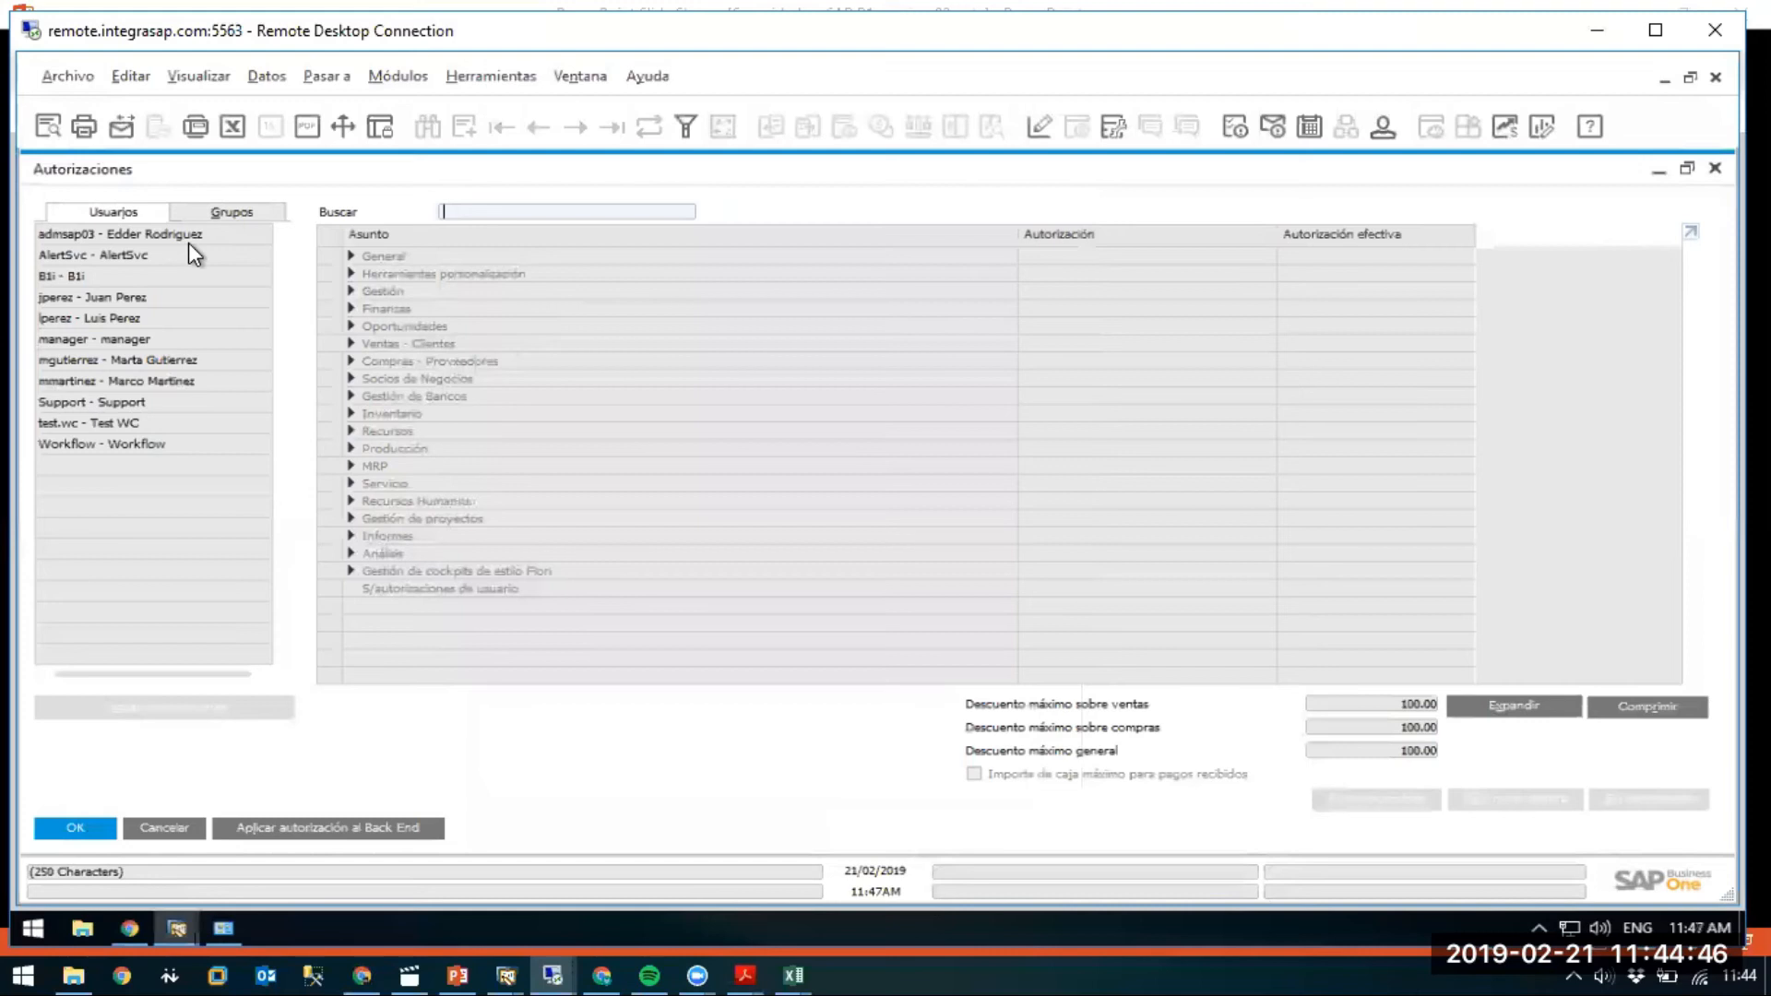
Show the sales user's Ventas - Clientes authorizations with column widths reset and narrowed to fit.
click(90, 320)
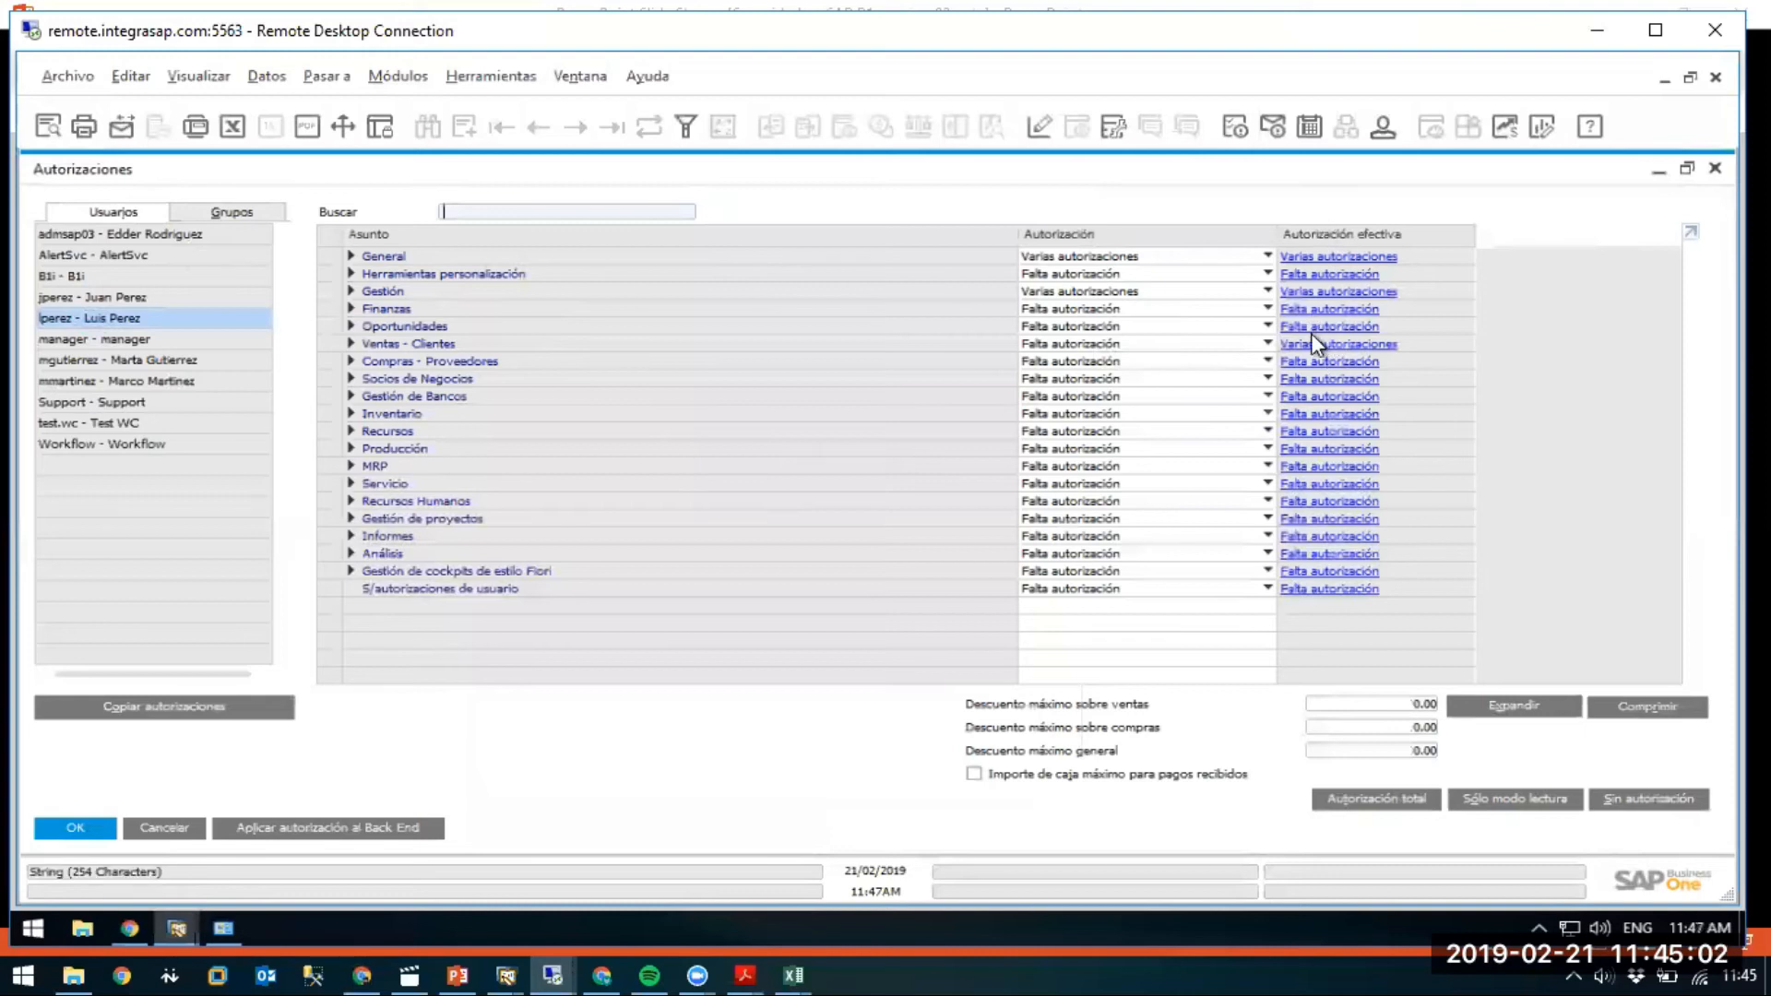
click(350, 345)
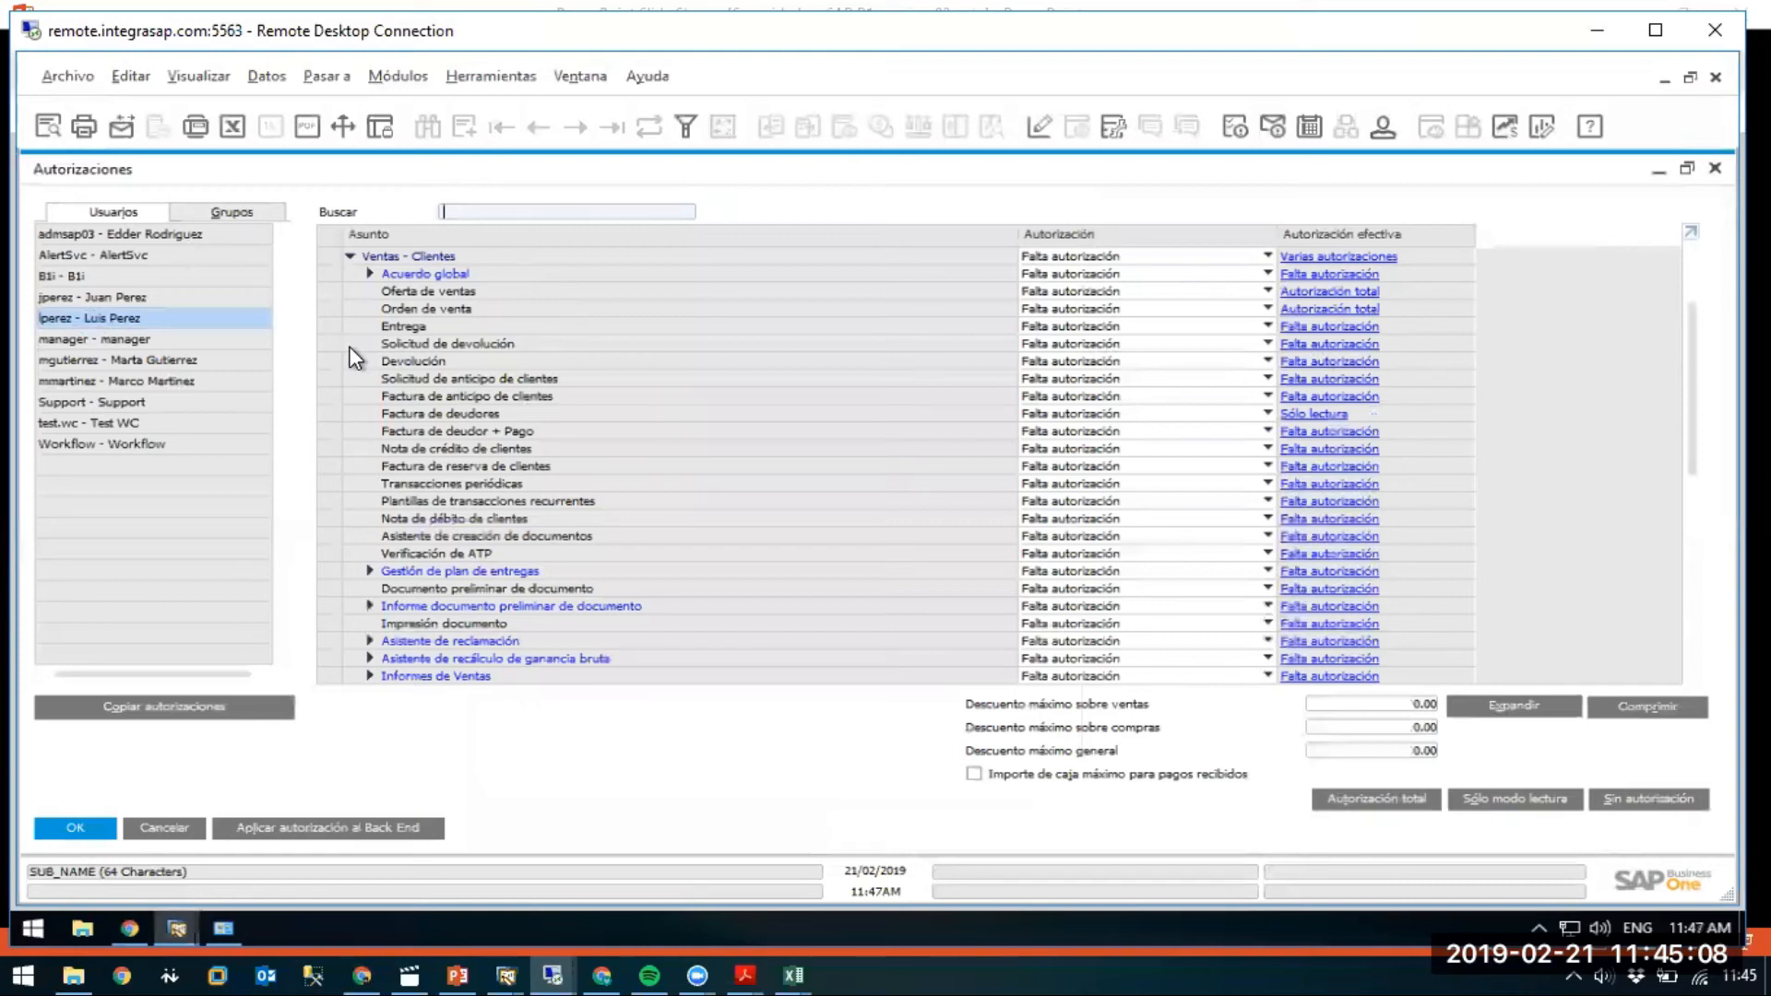
click(188, 68)
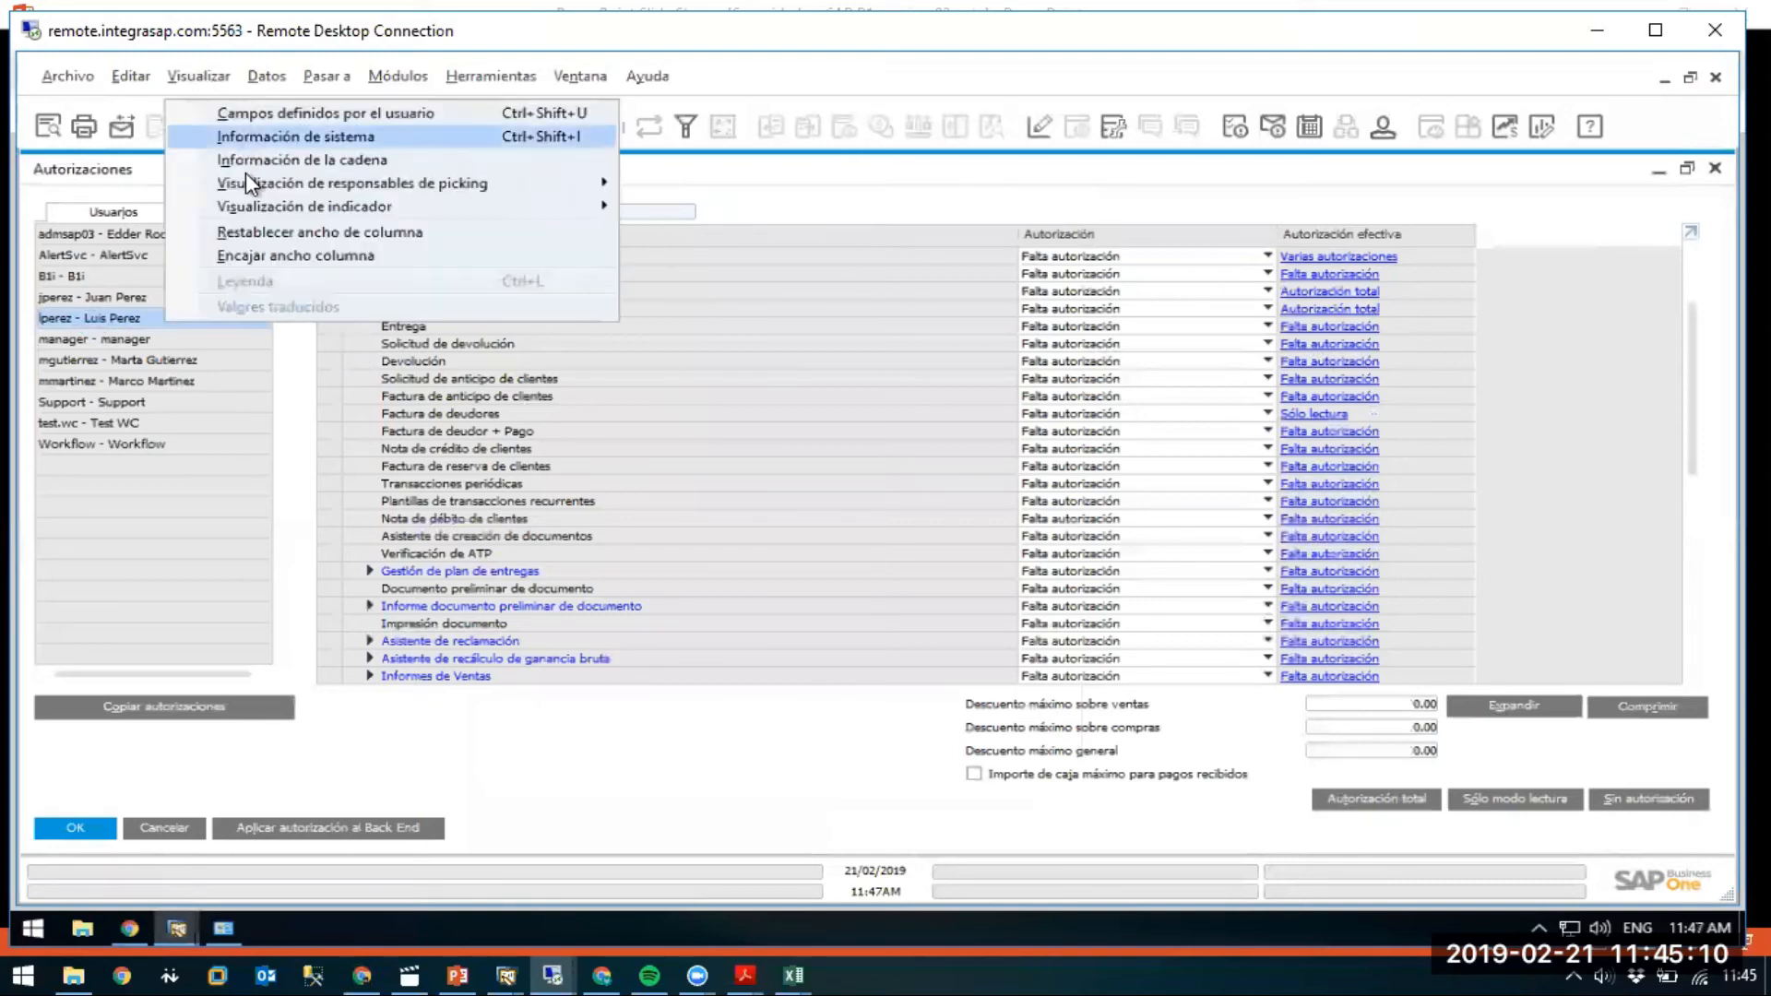
click(240, 257)
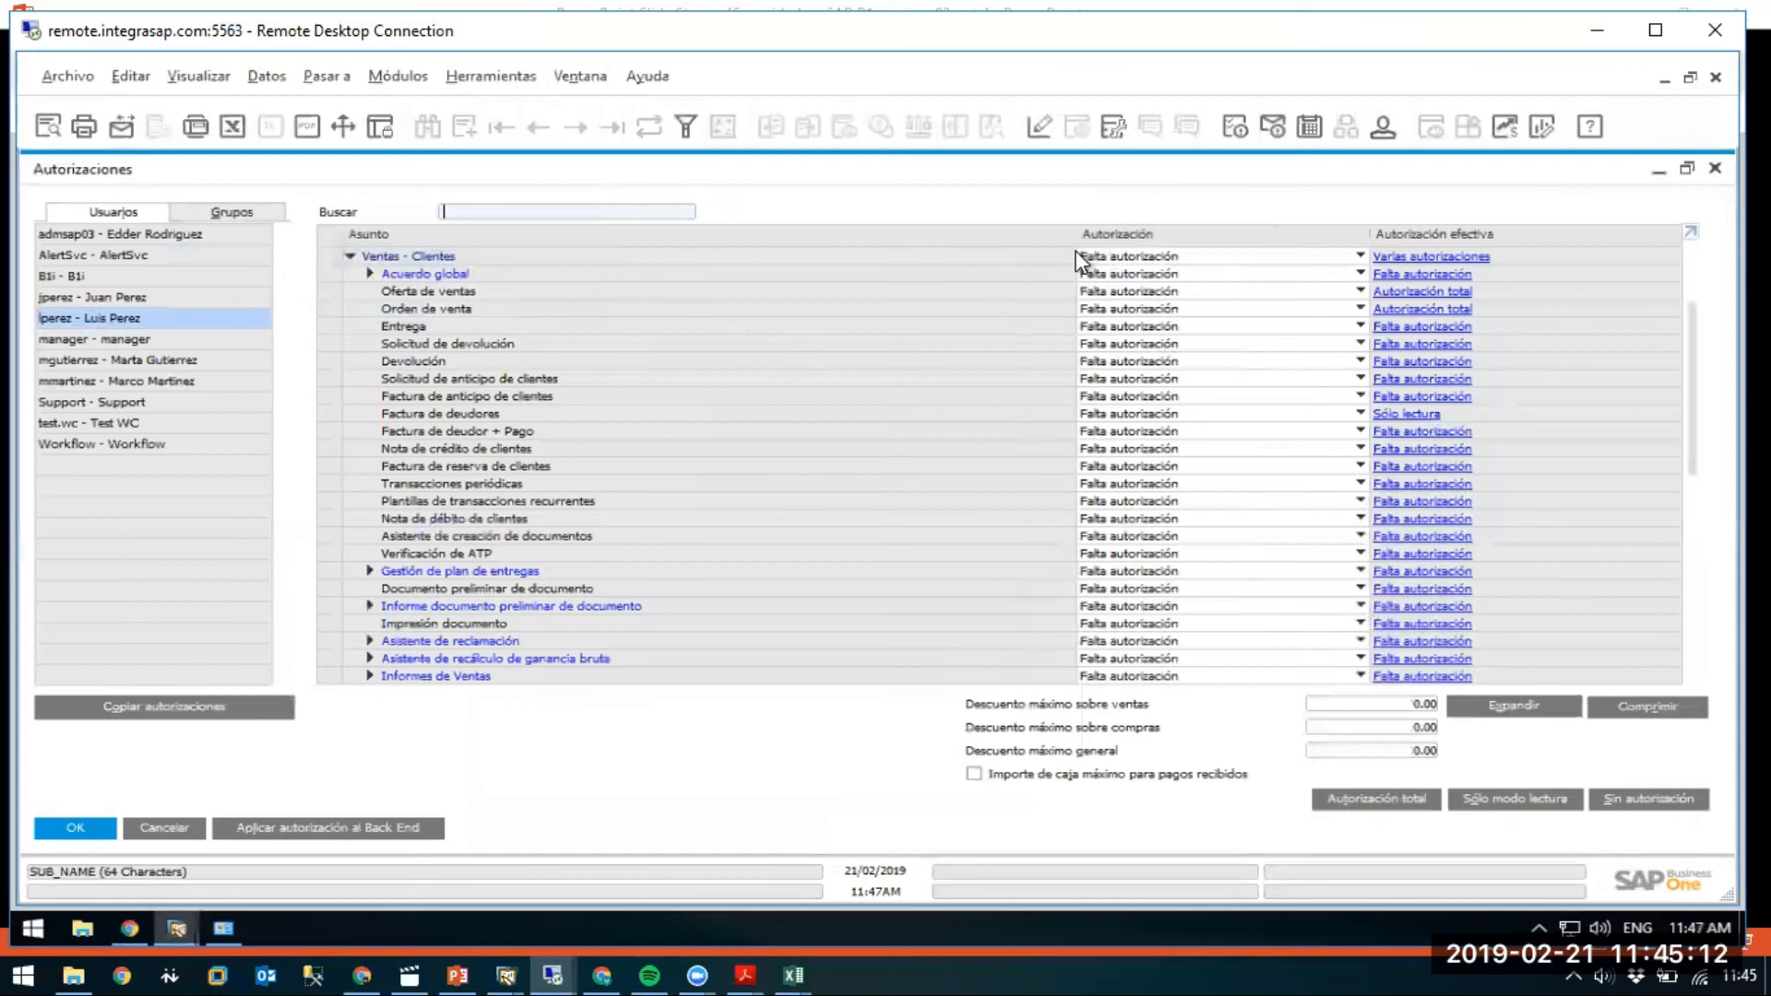
drag(1076, 242, 634, 293)
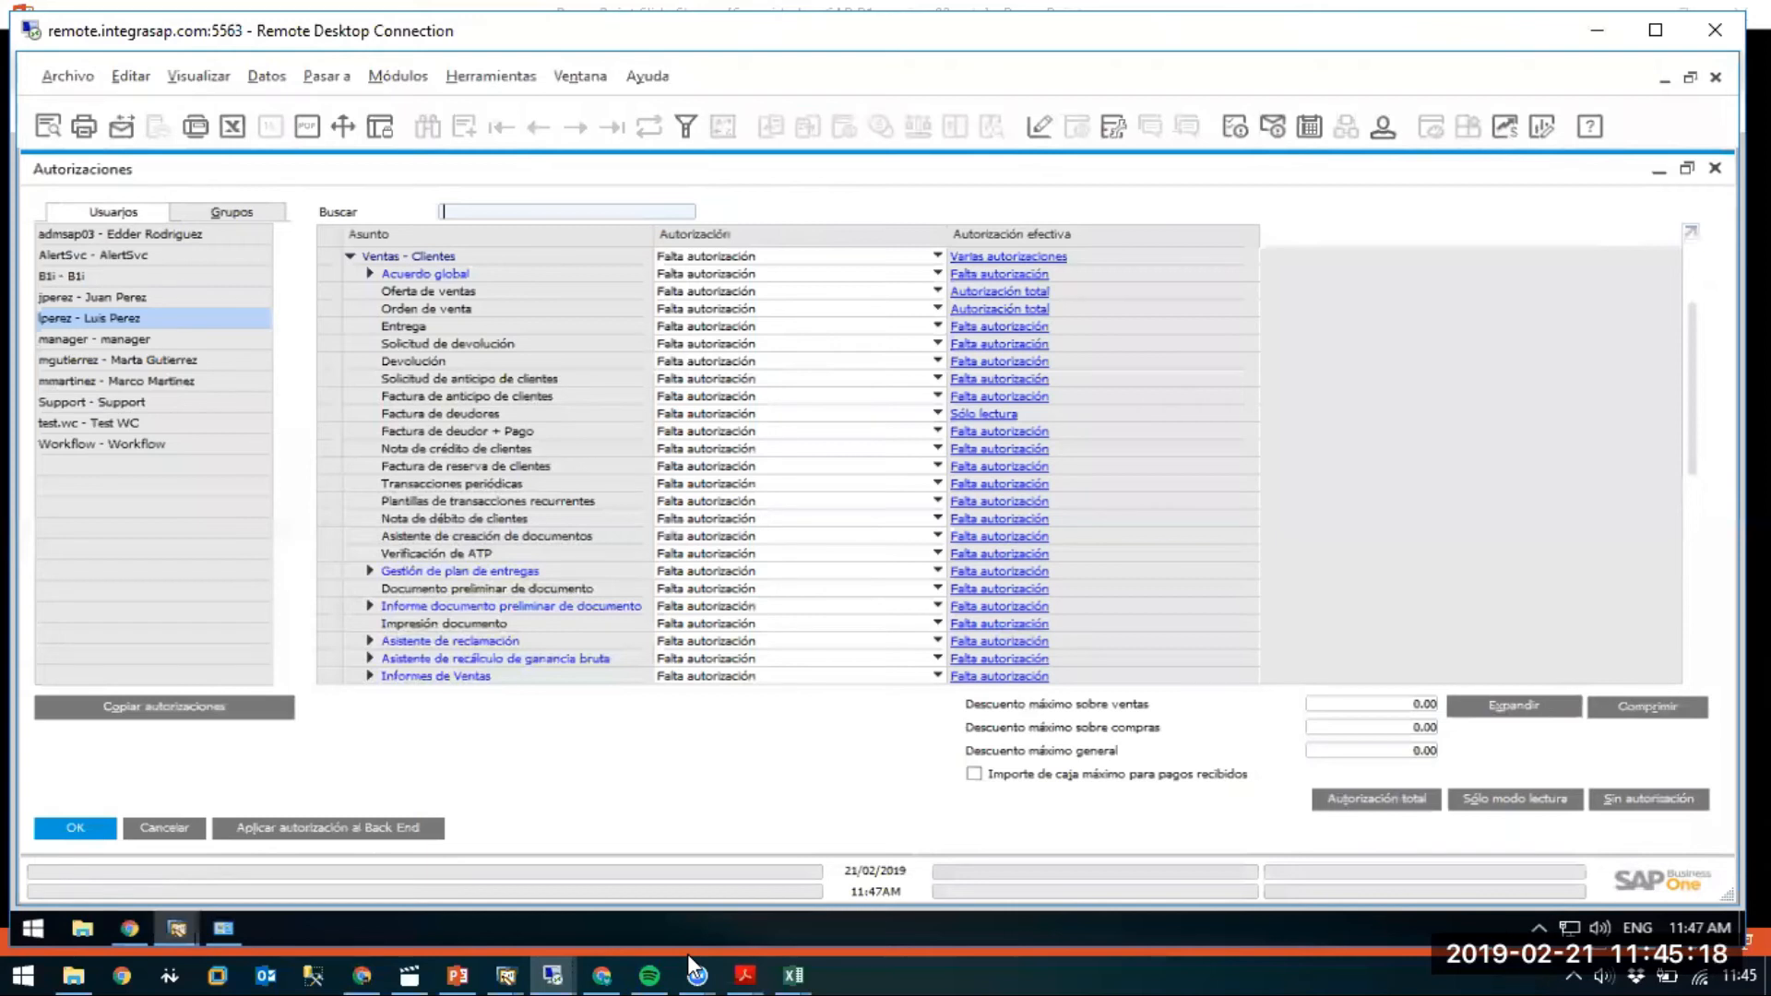
click(785, 234)
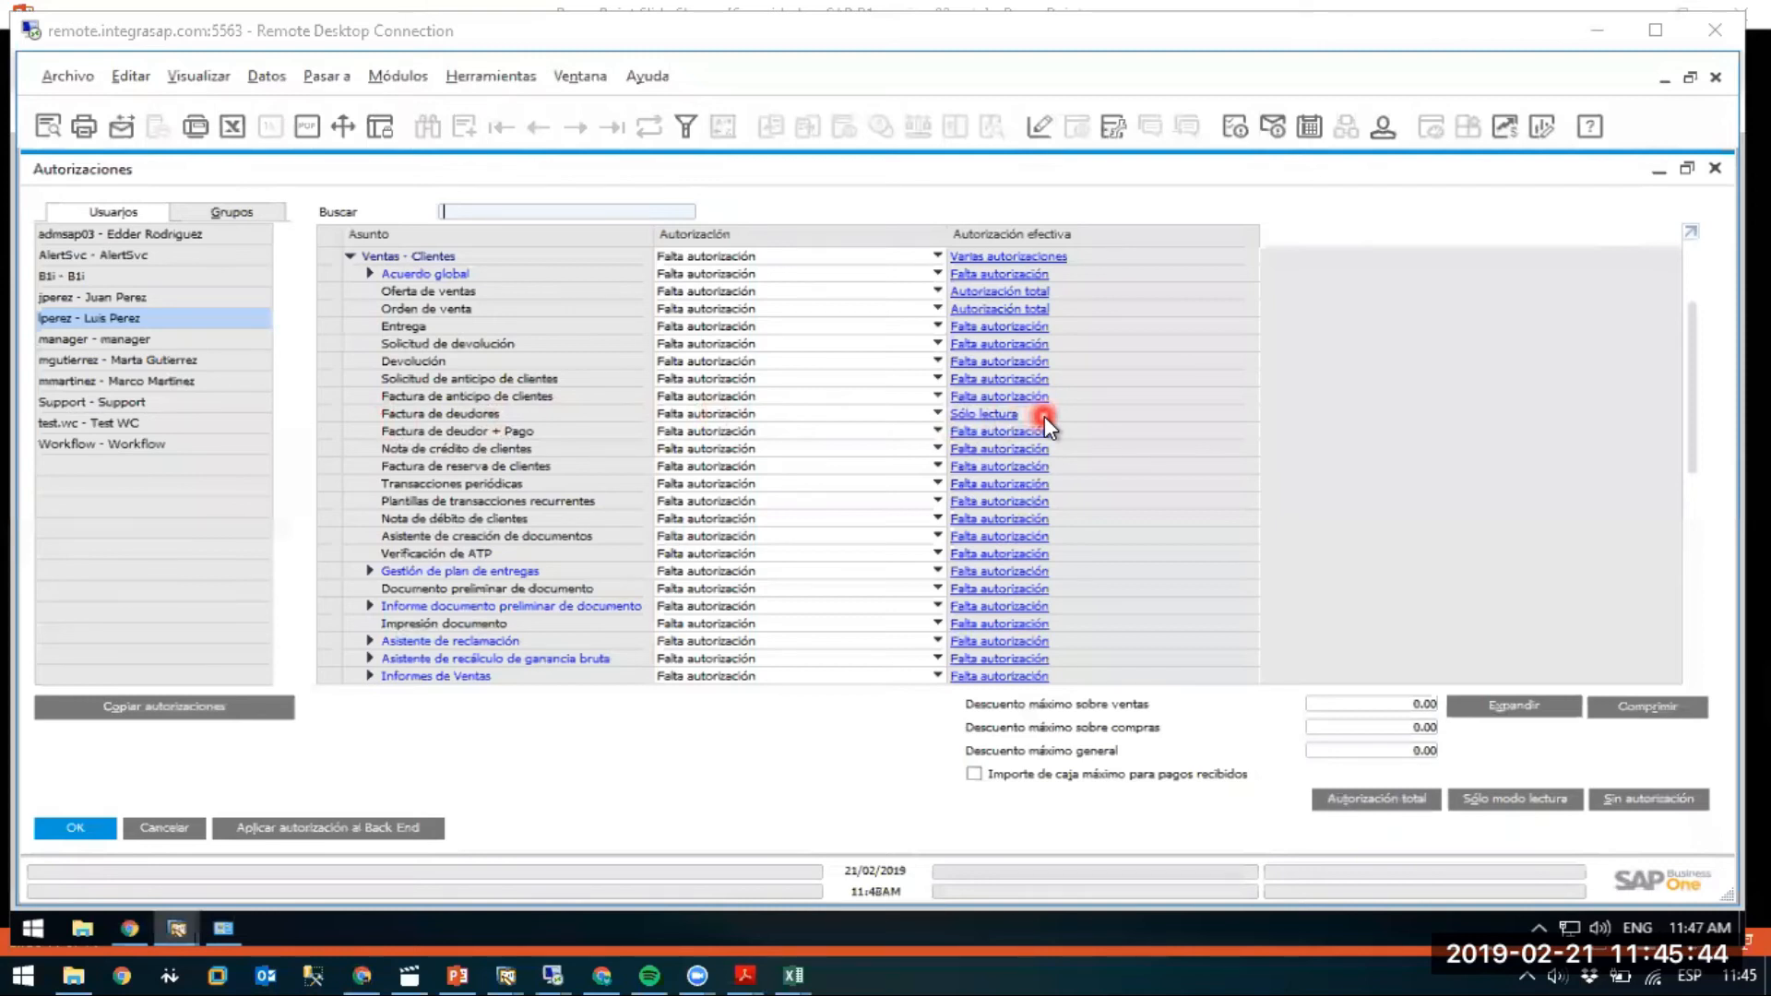
click(986, 417)
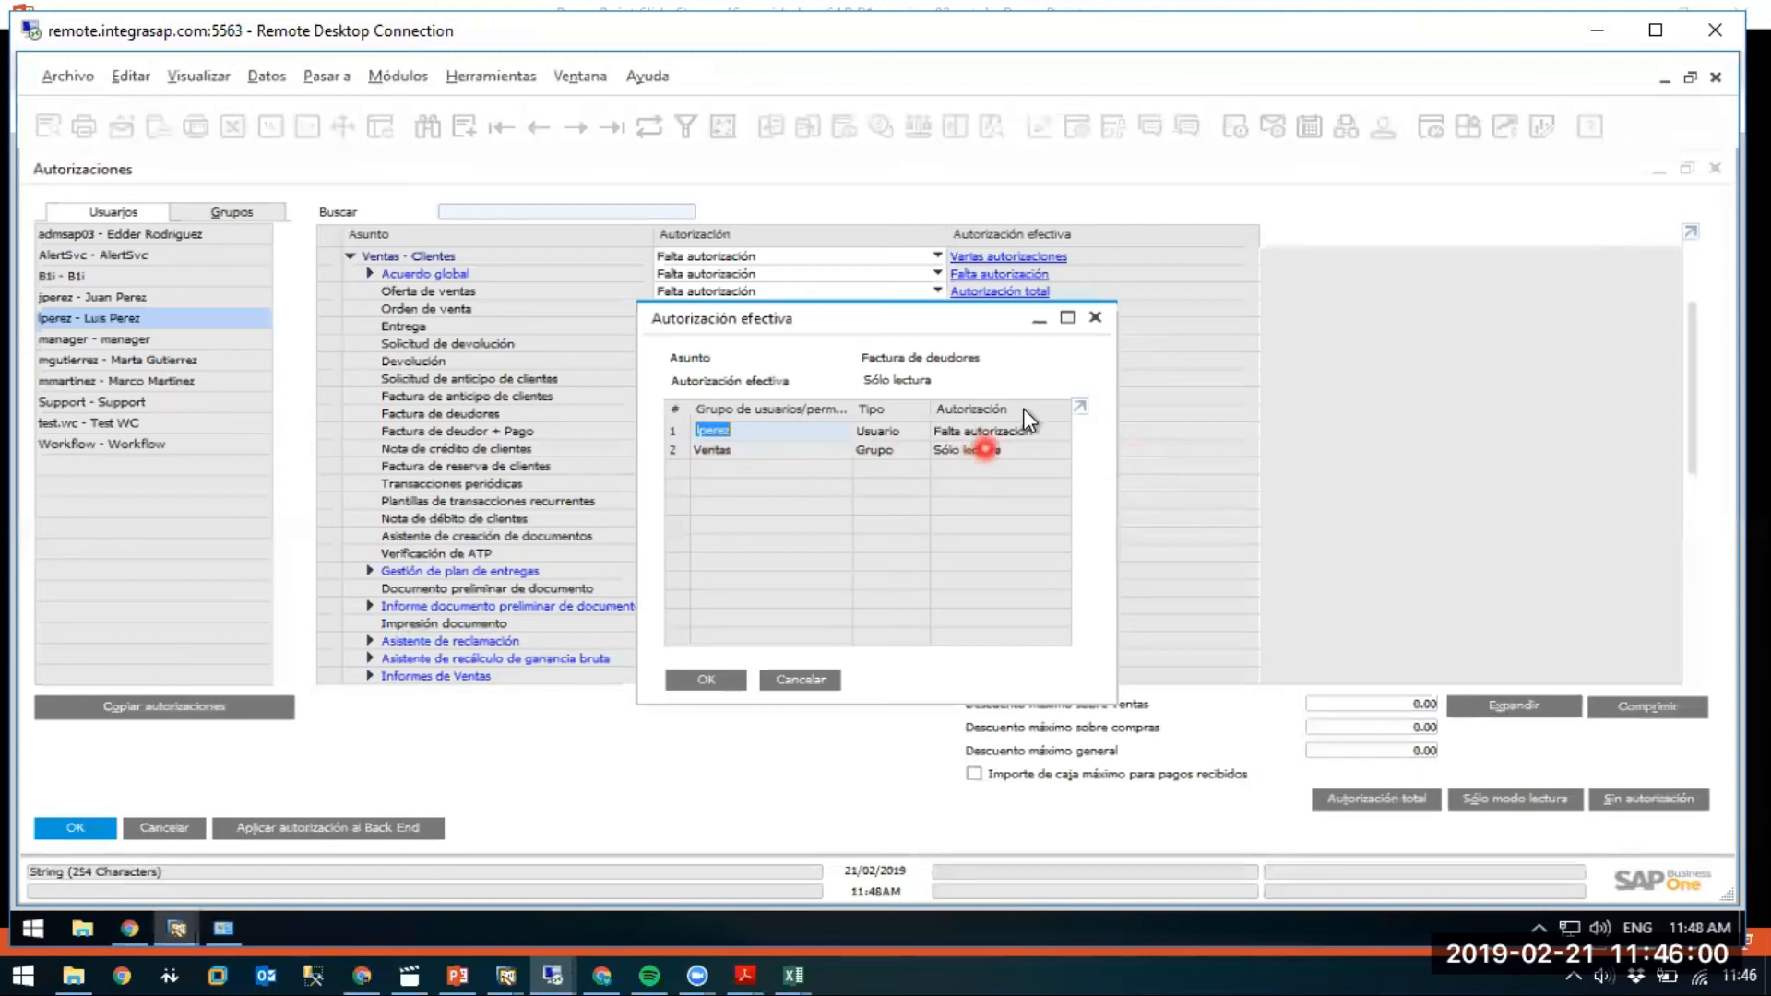
click(1096, 317)
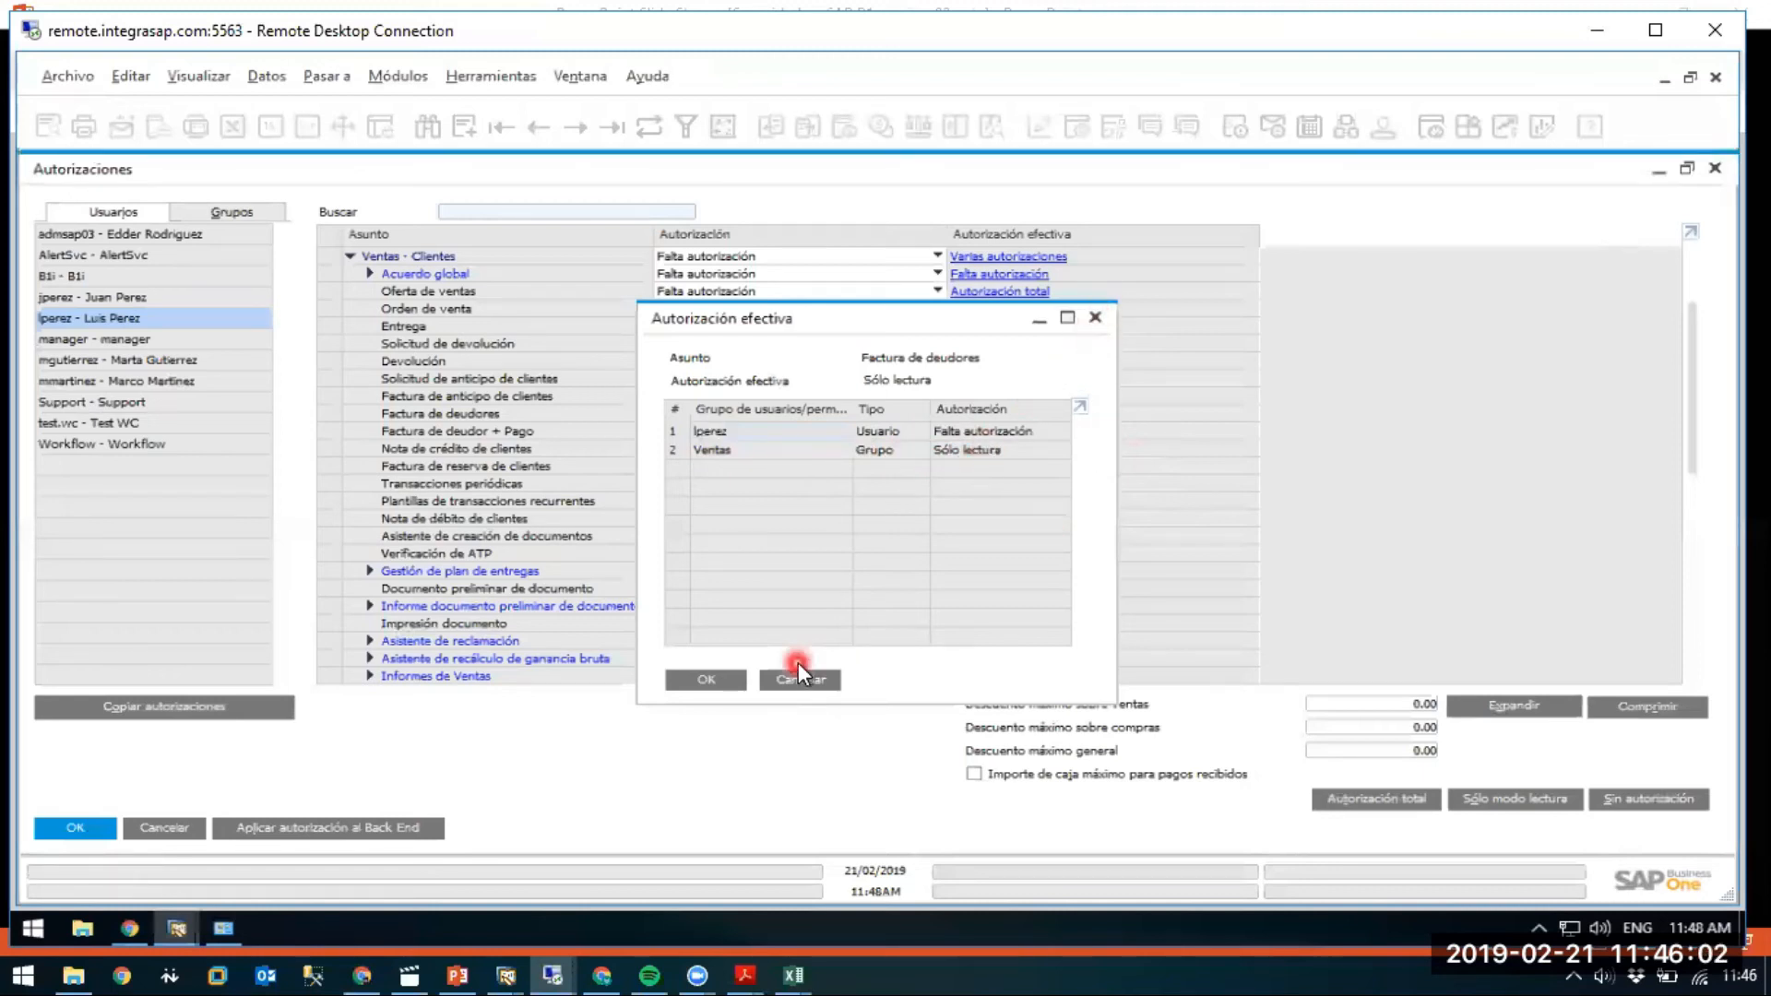
click(799, 678)
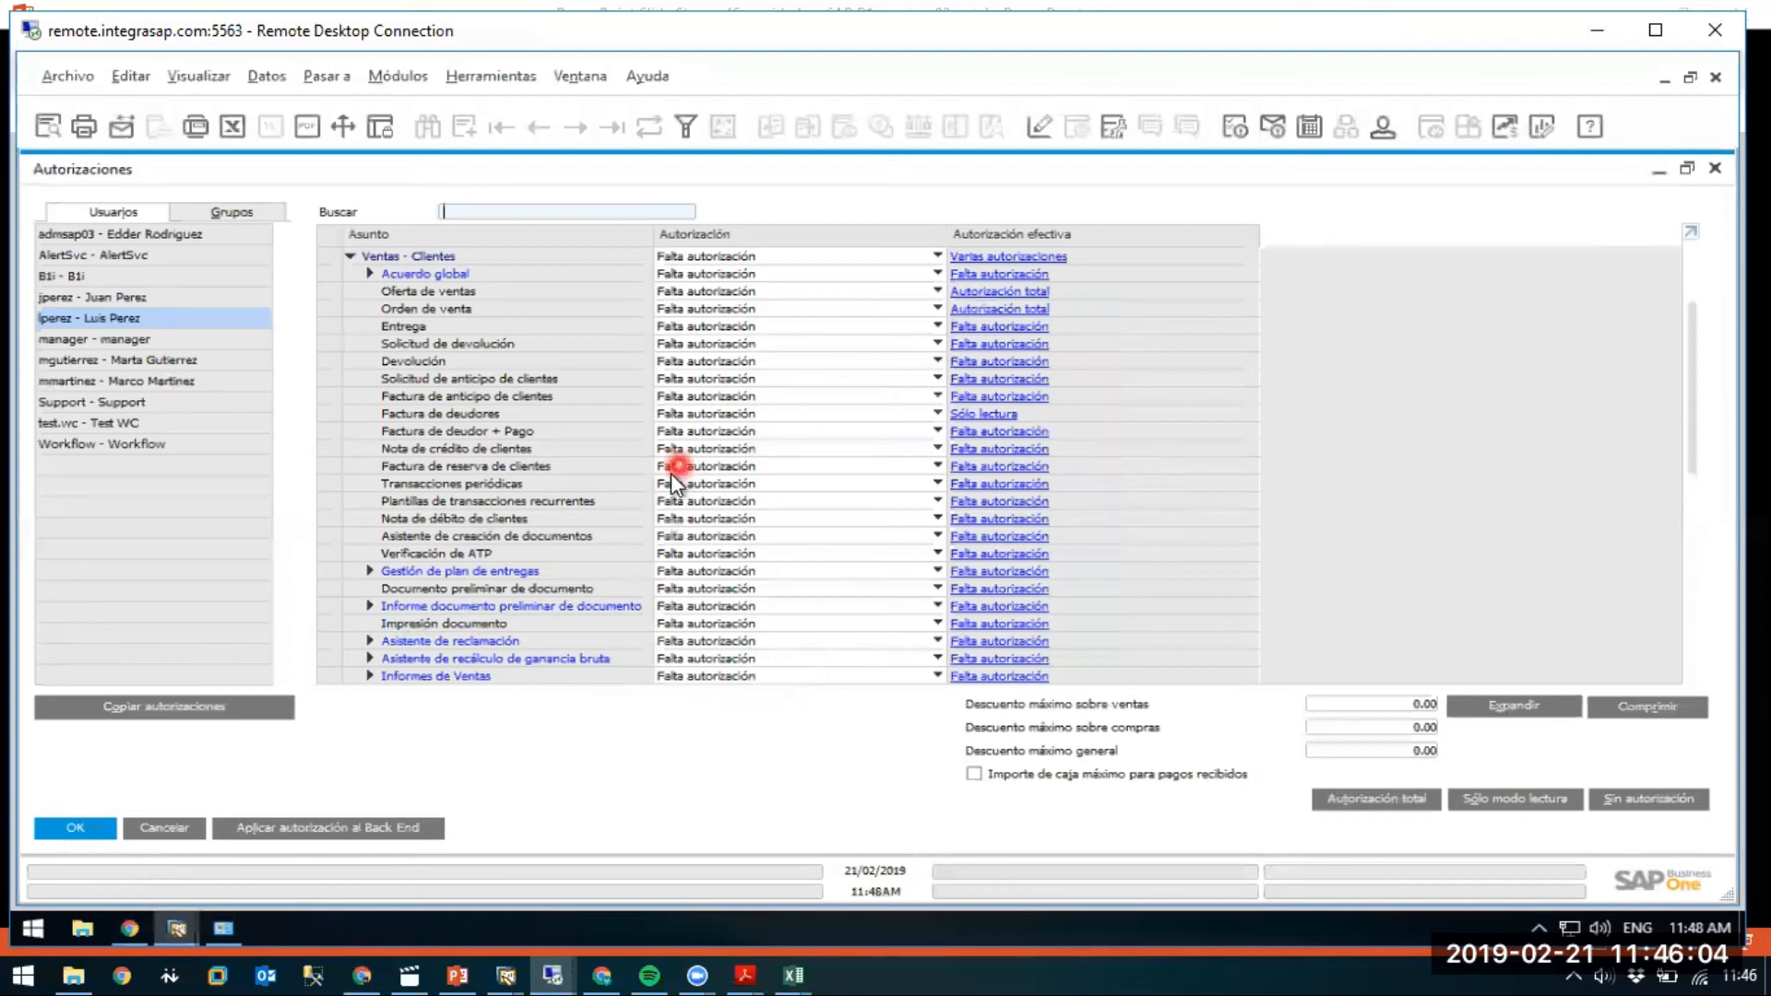
click(155, 834)
Cancel the Autorizaciones window and open the Grupos de usuarios setup.
click(162, 828)
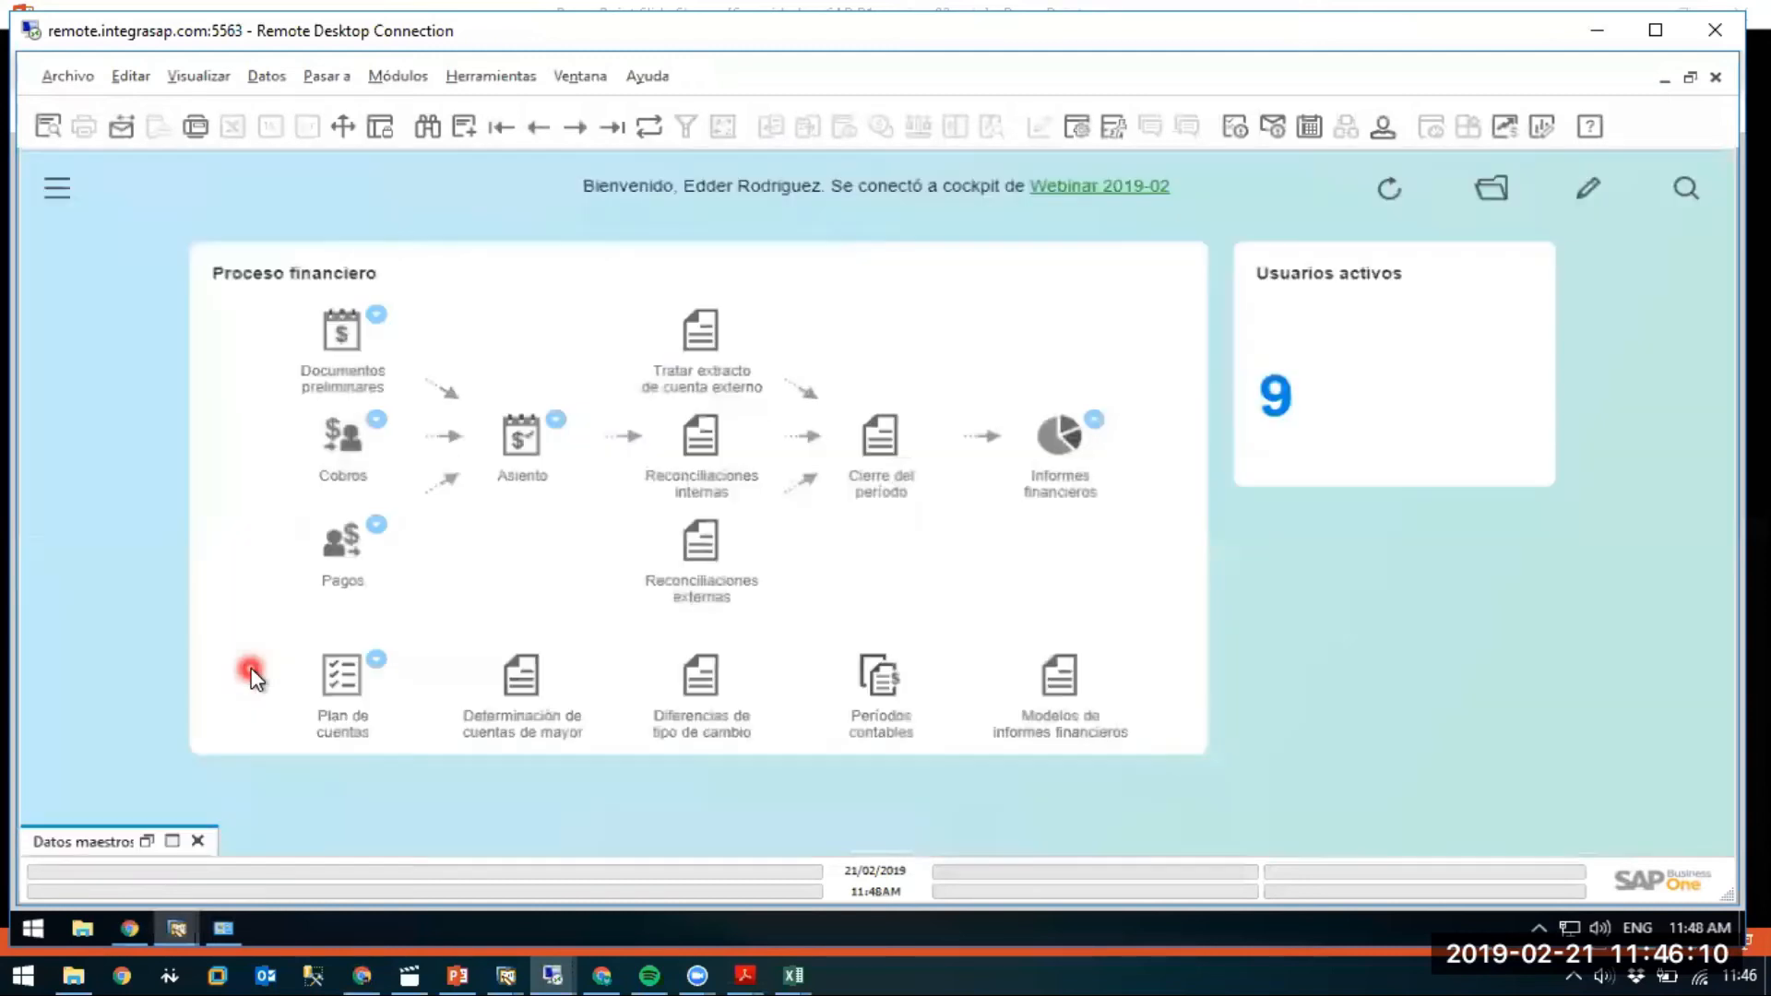
click(398, 76)
mouse_move(426, 118)
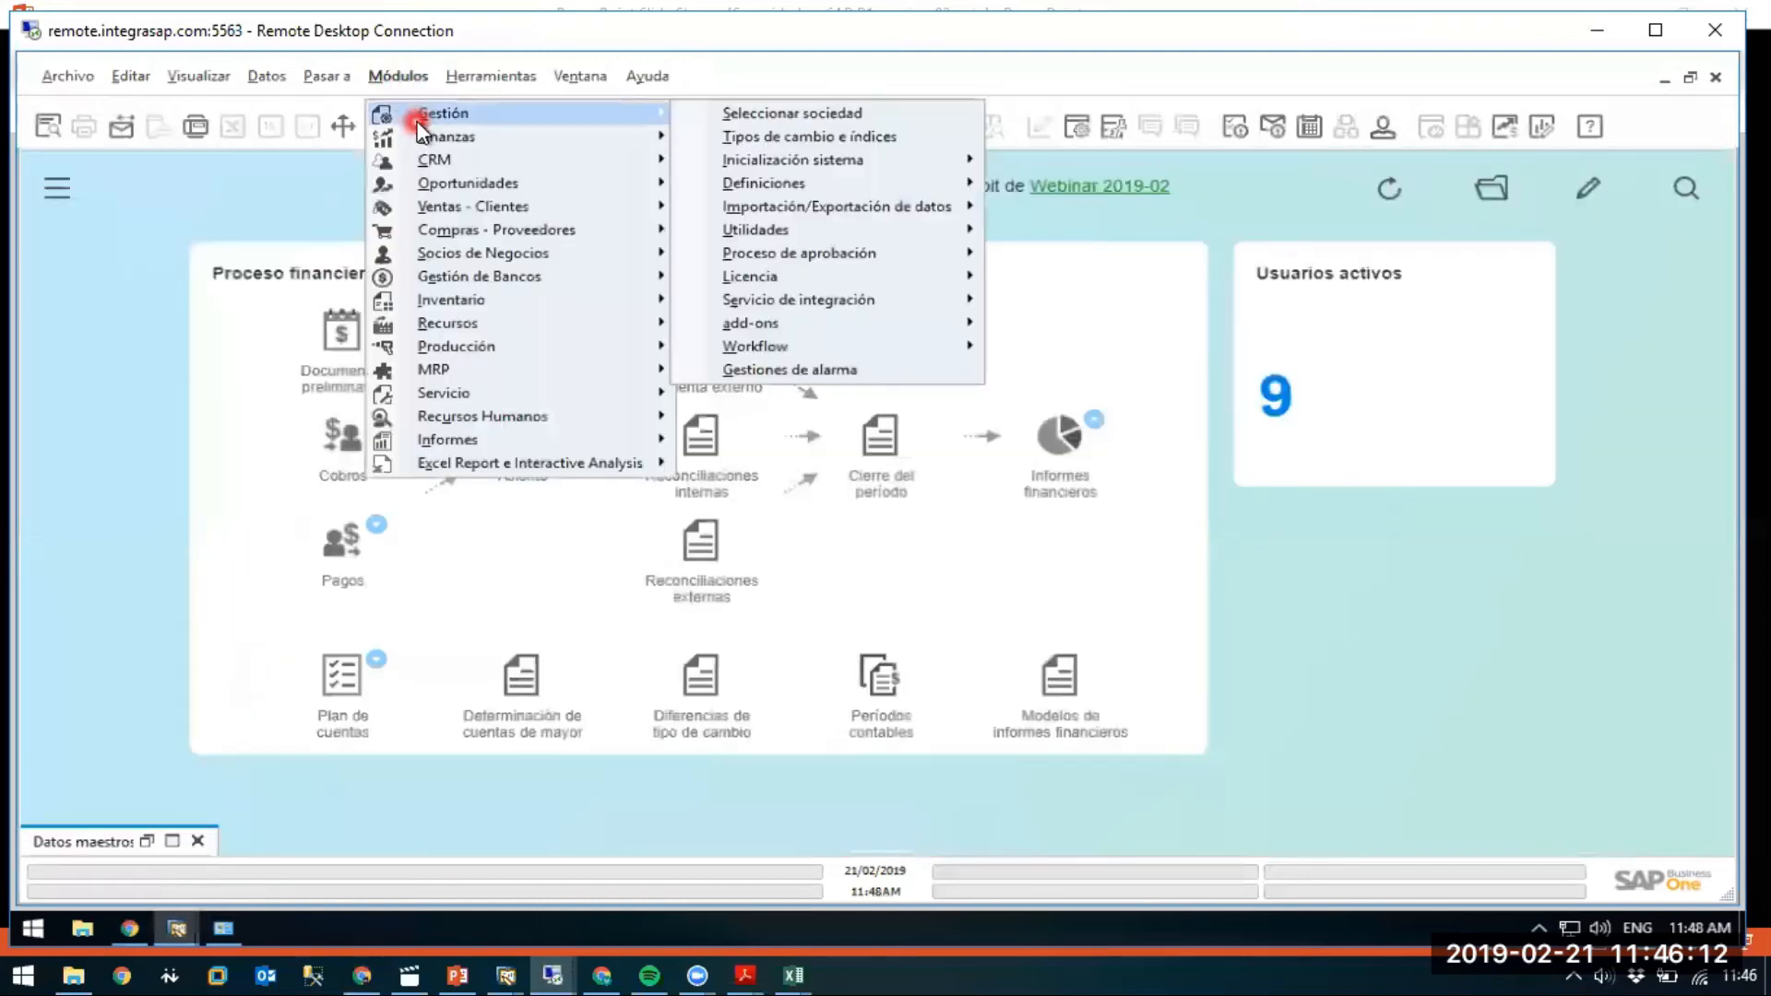
mouse_move(810, 183)
mouse_move(1056, 182)
click(1300, 214)
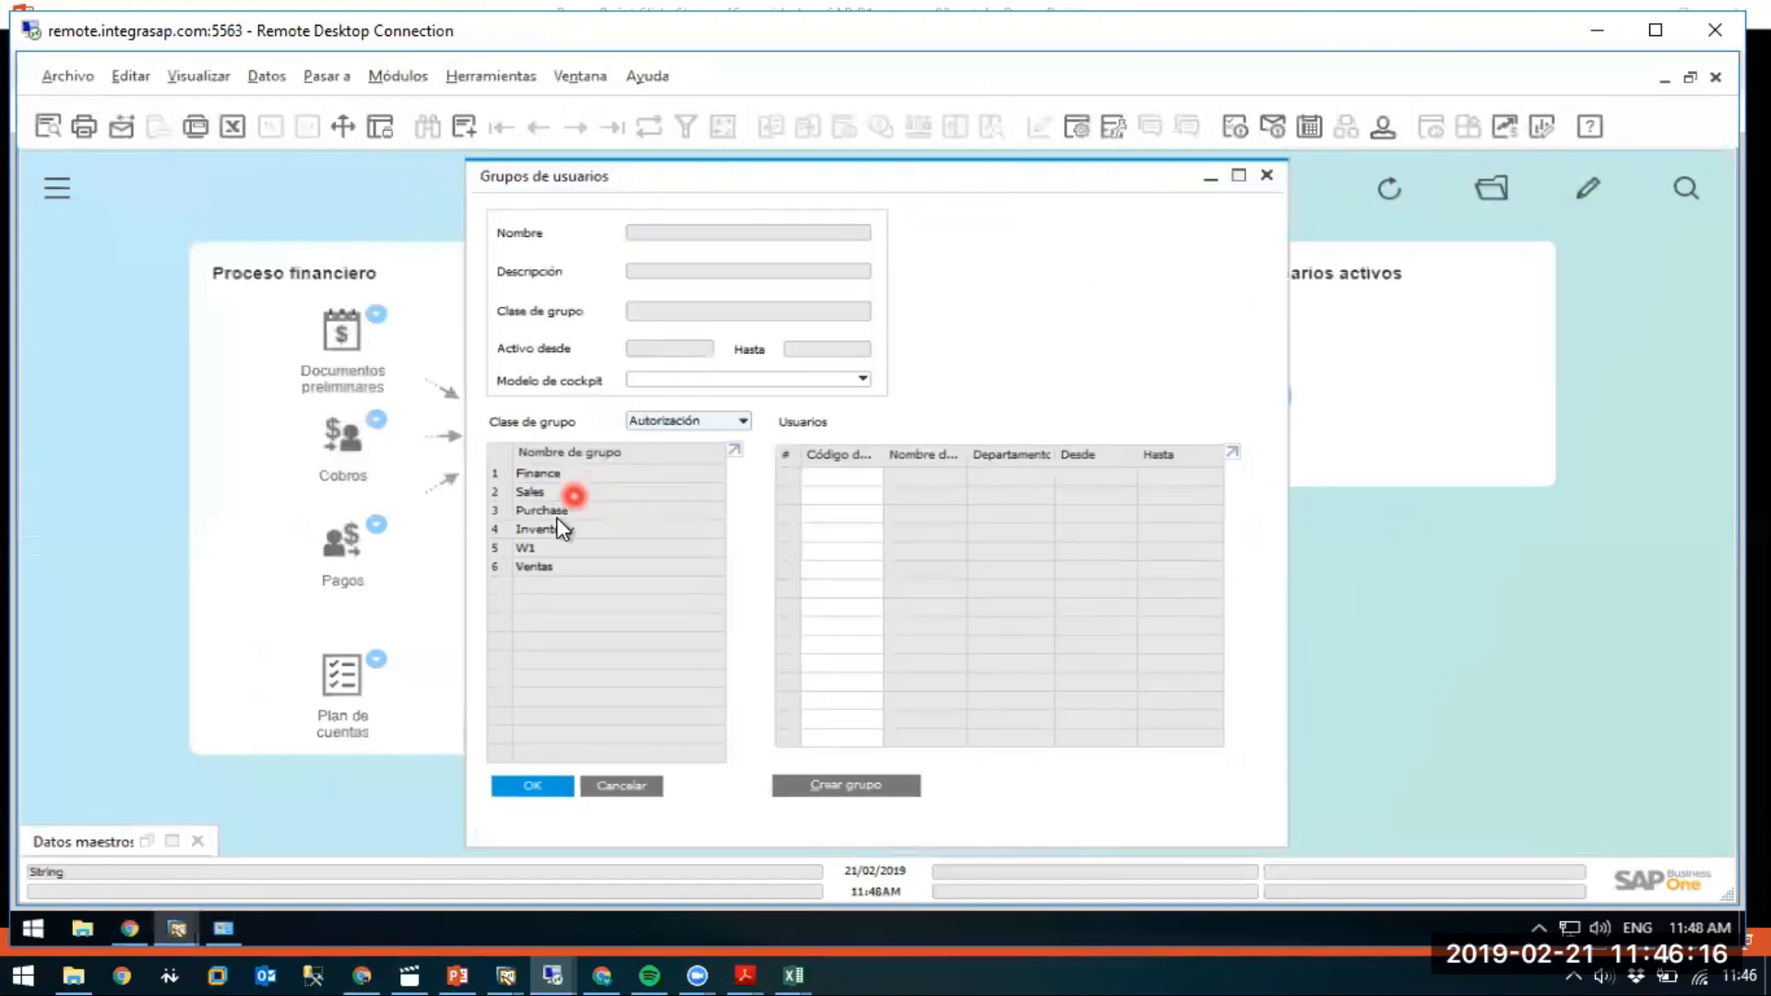
Add the sales user to group W1 as its second member and save.
click(544, 547)
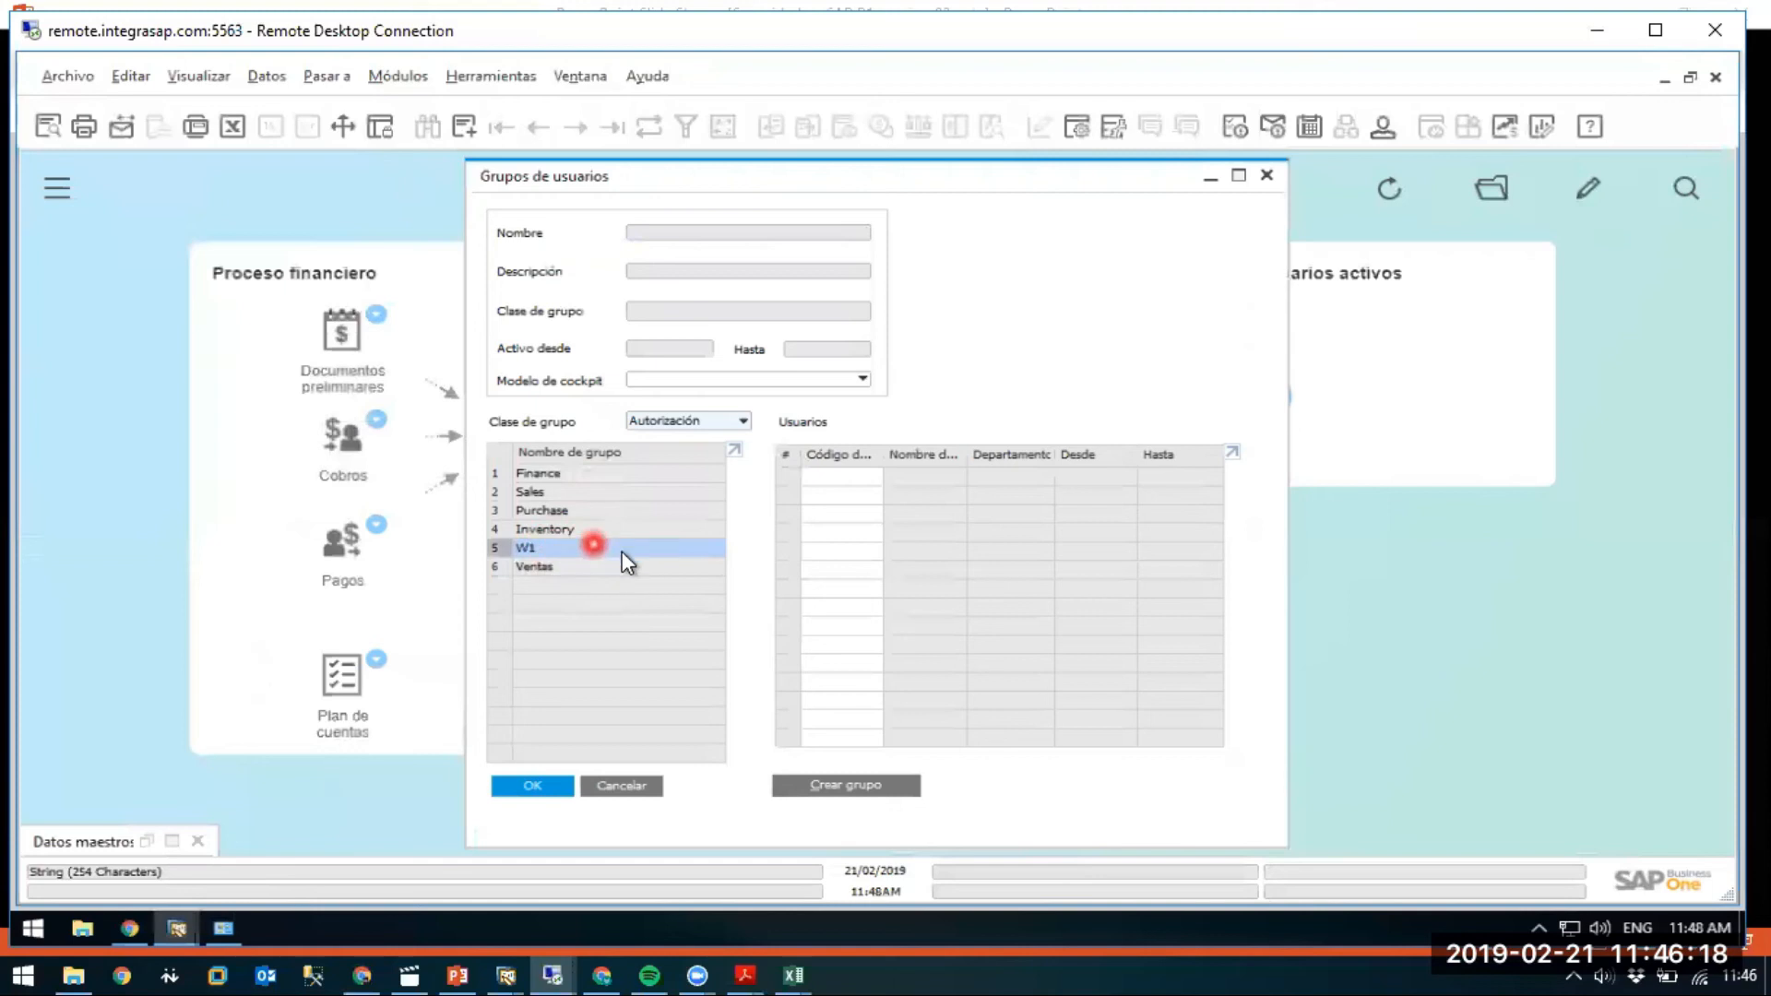
click(865, 494)
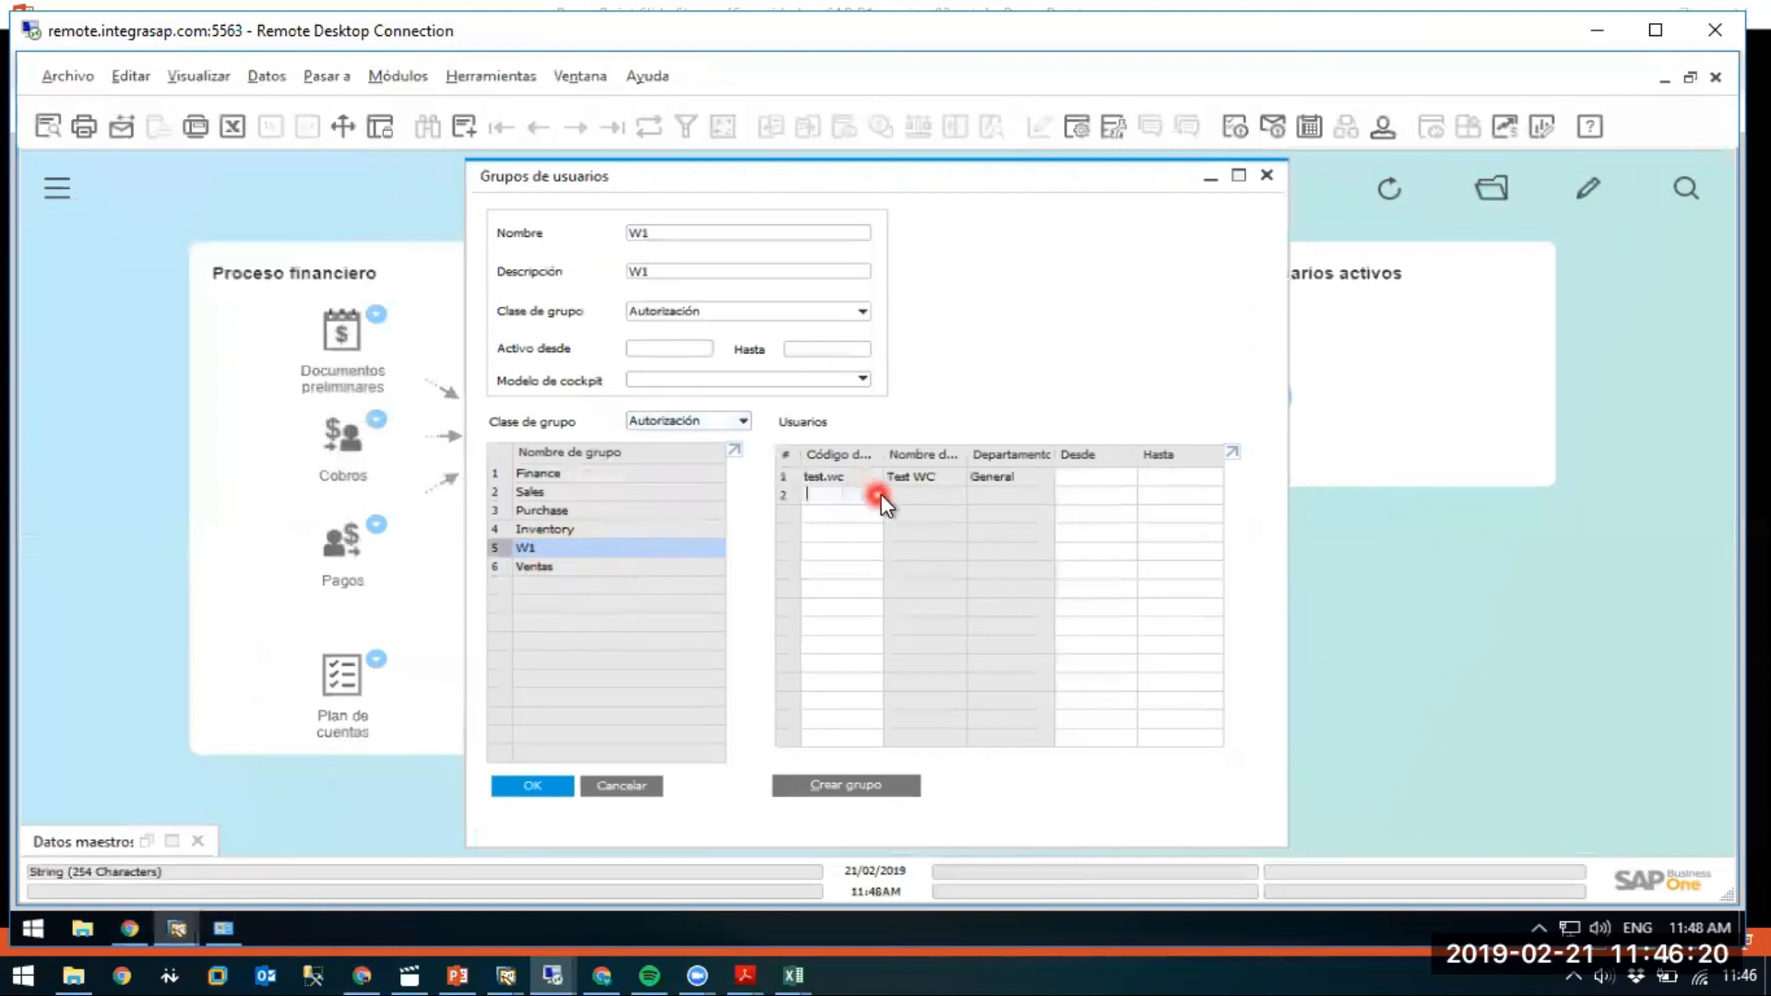
click(879, 495)
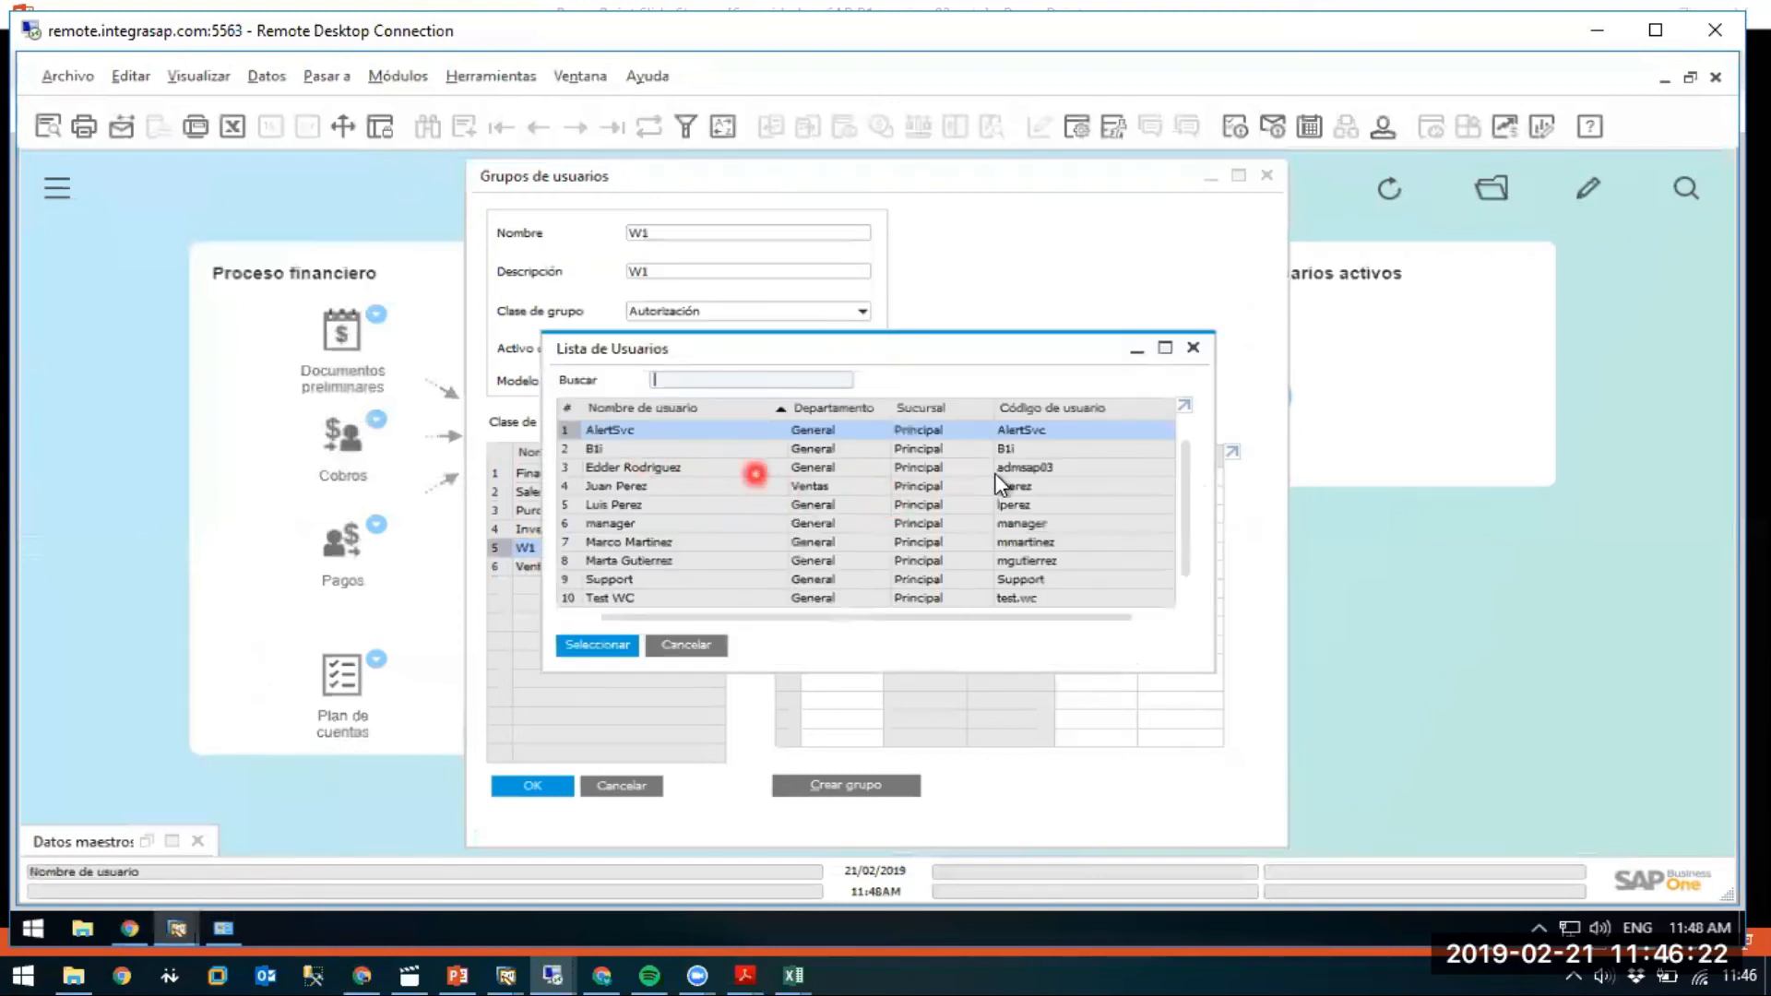
scroll(1183, 489, down, 1)
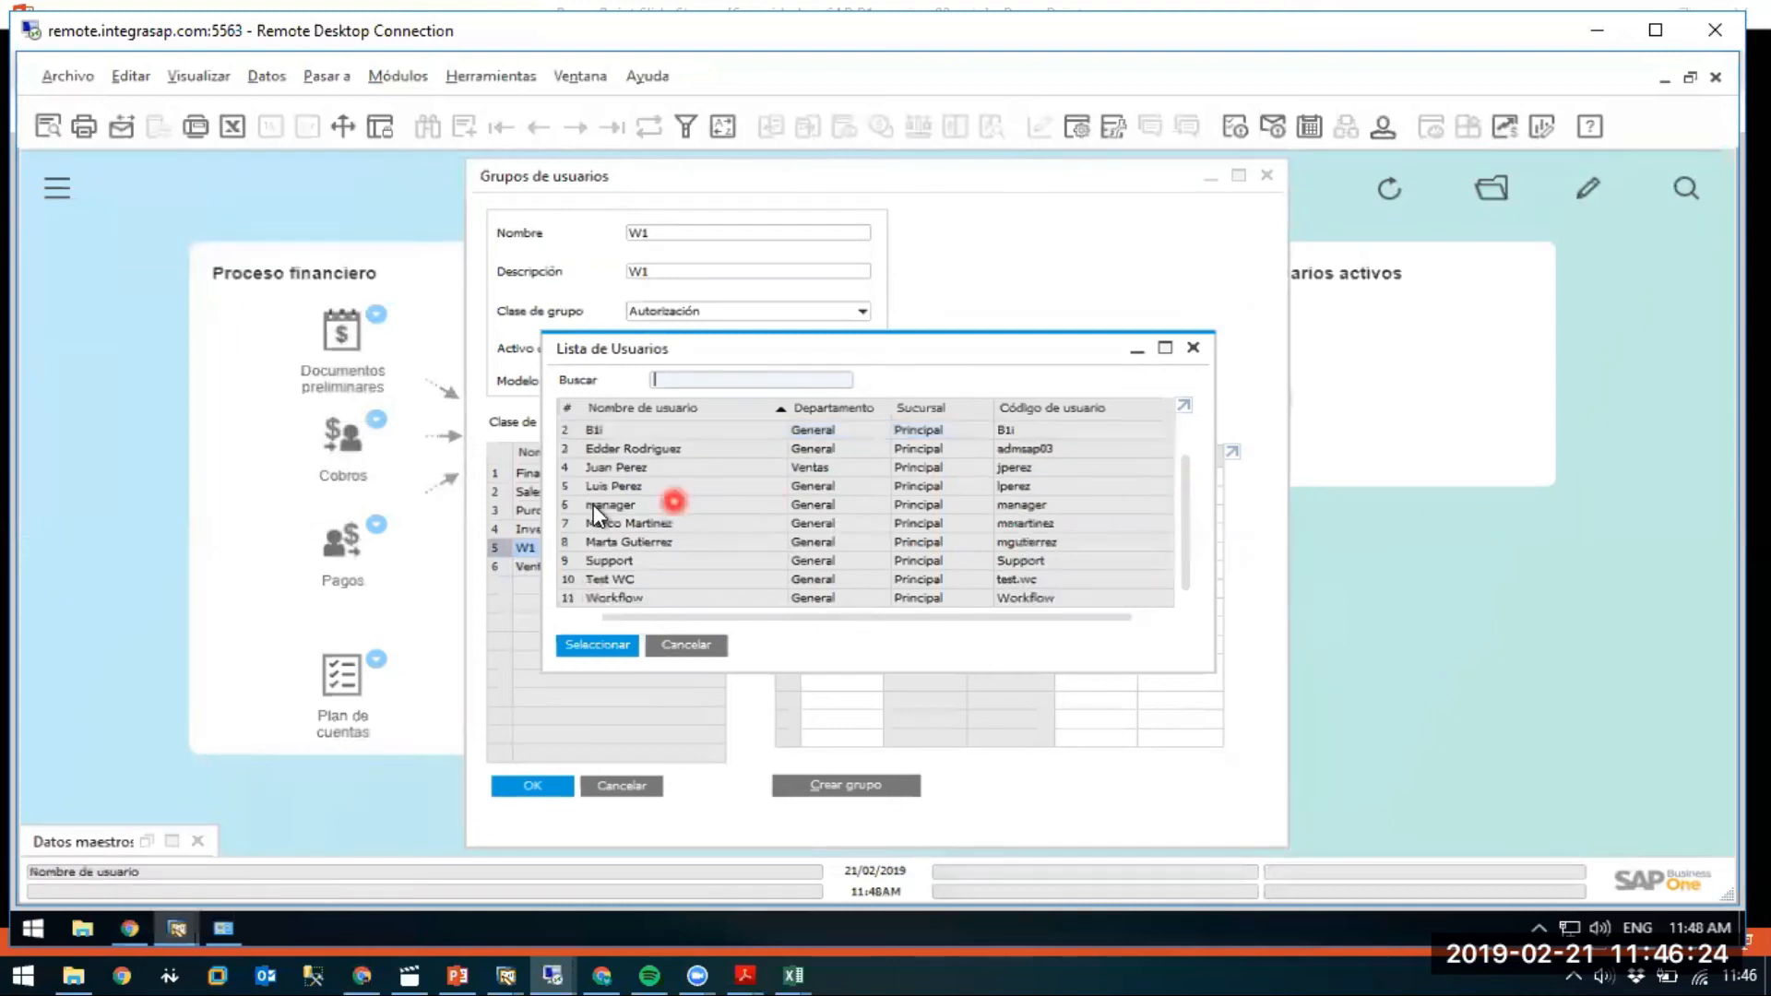
click(636, 486)
click(579, 755)
click(533, 784)
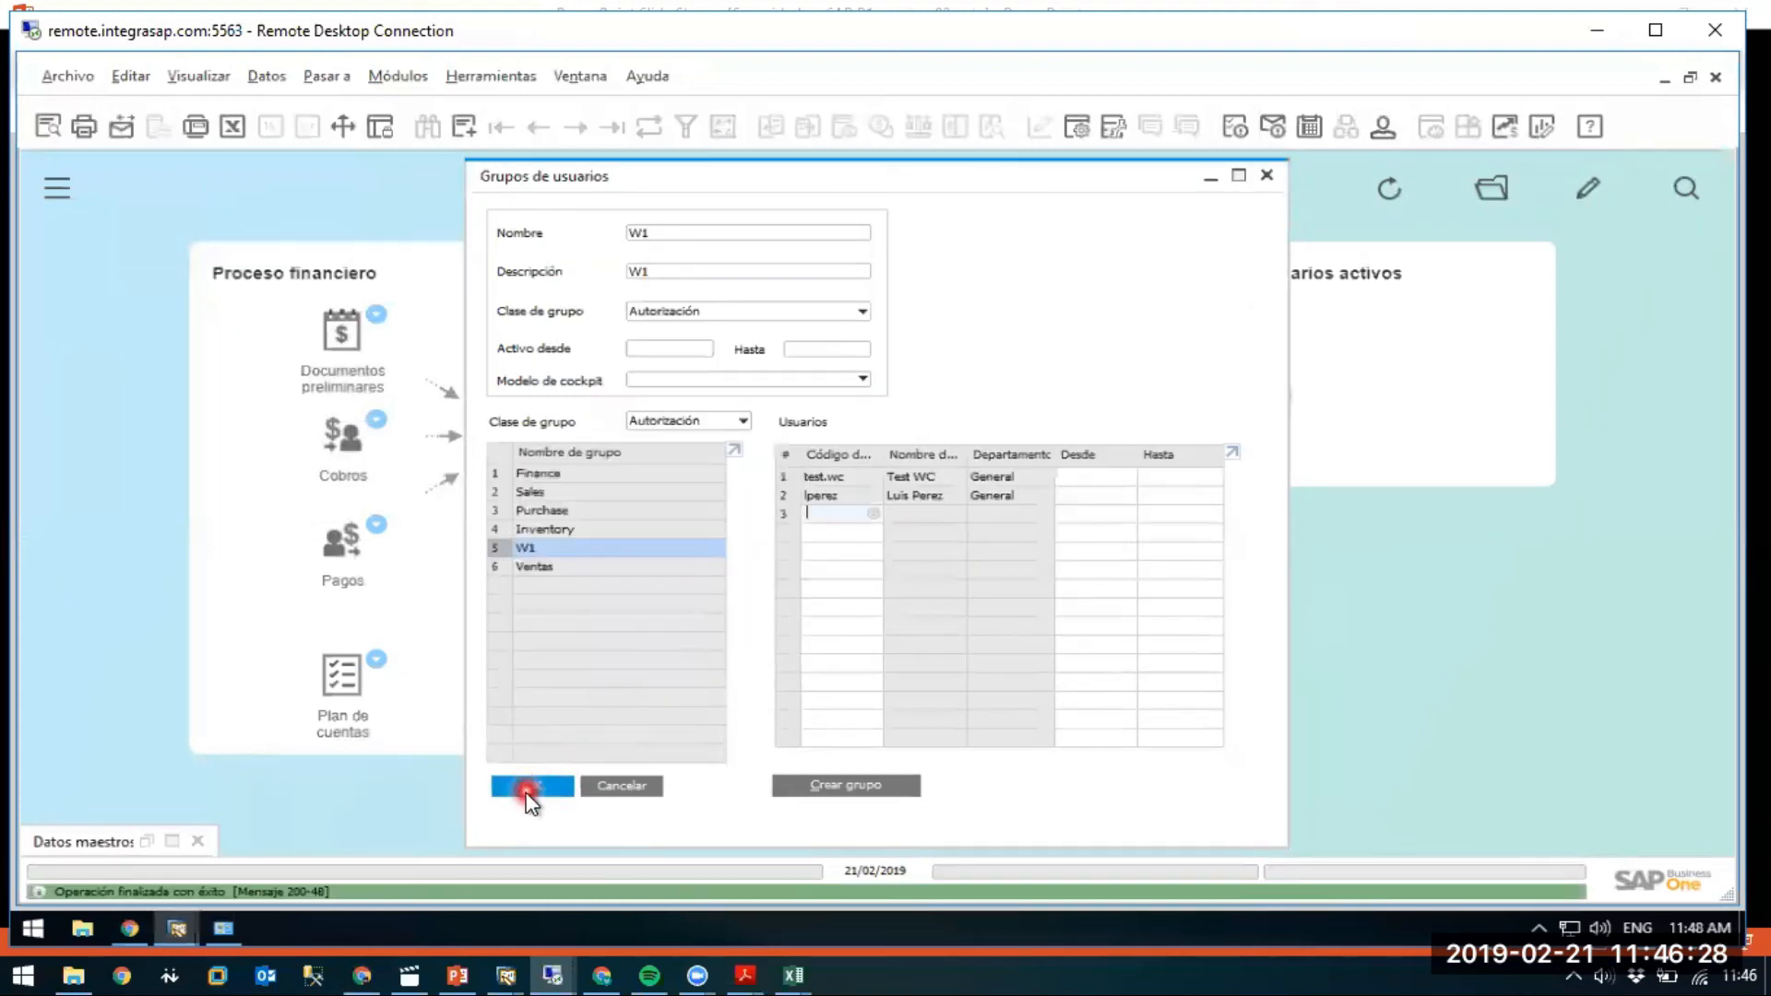
click(526, 783)
click(378, 76)
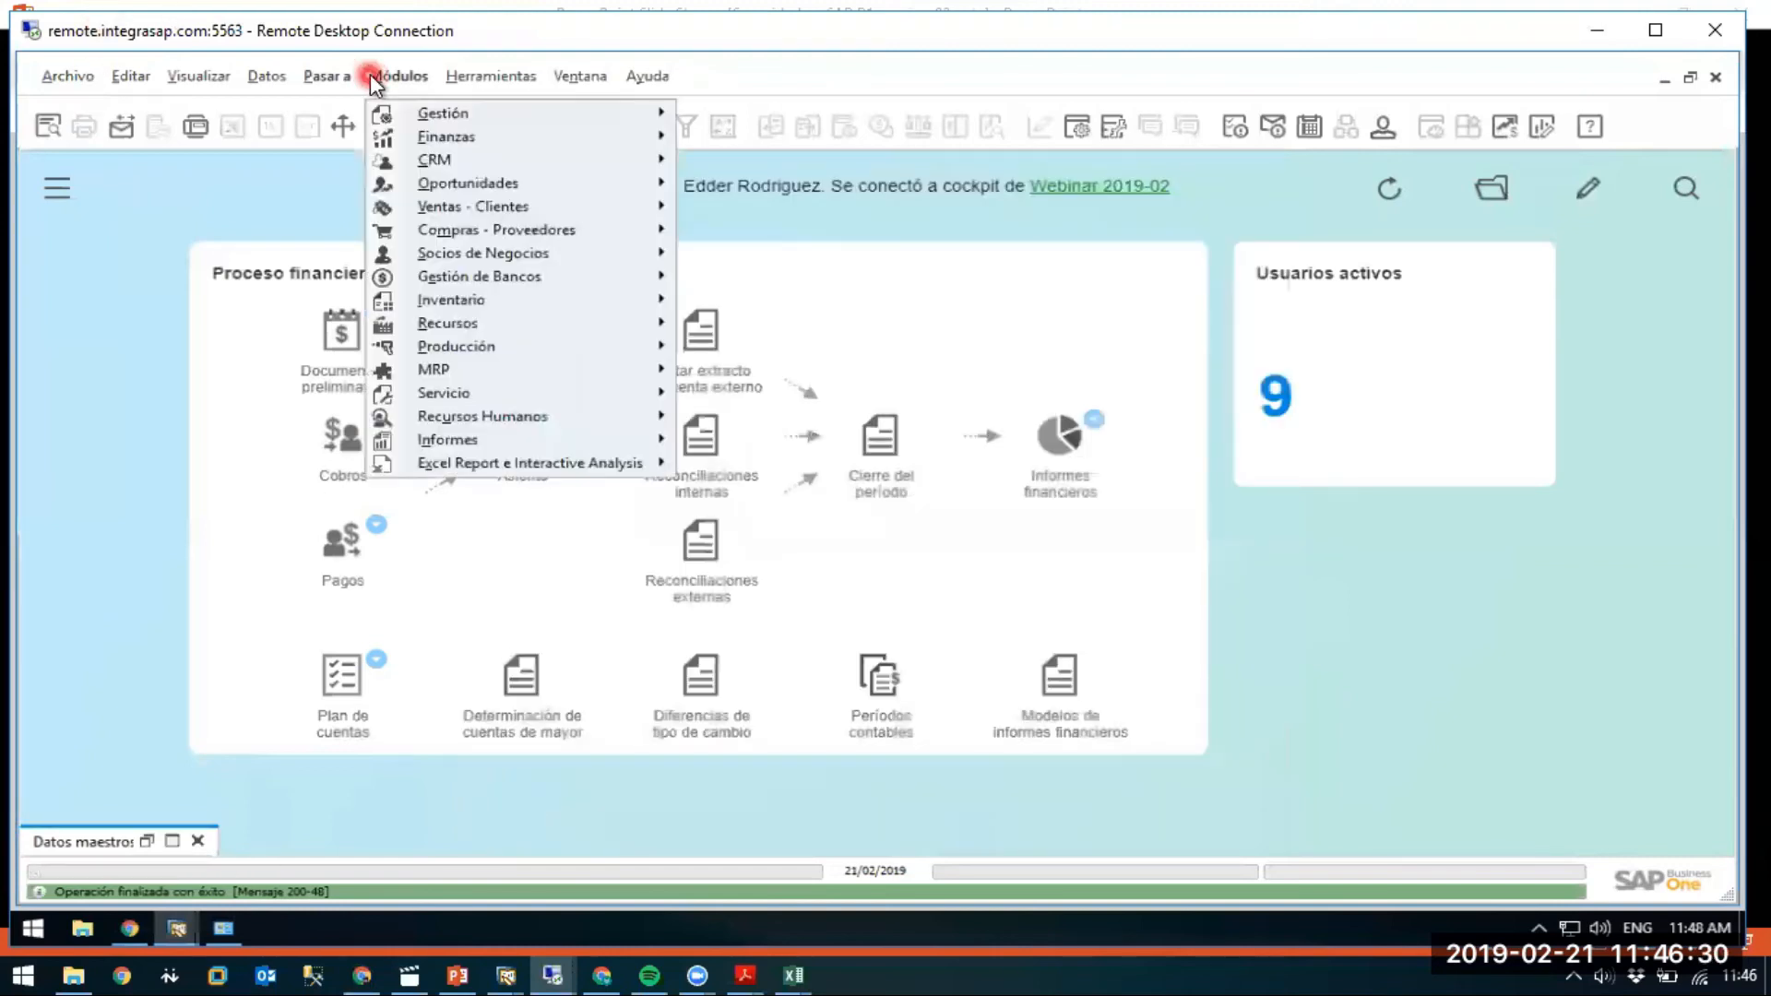
Reopen Autorizaciones generales and load the user's authorization settings from the Usuarios list.
mouse_move(467, 112)
mouse_move(763, 183)
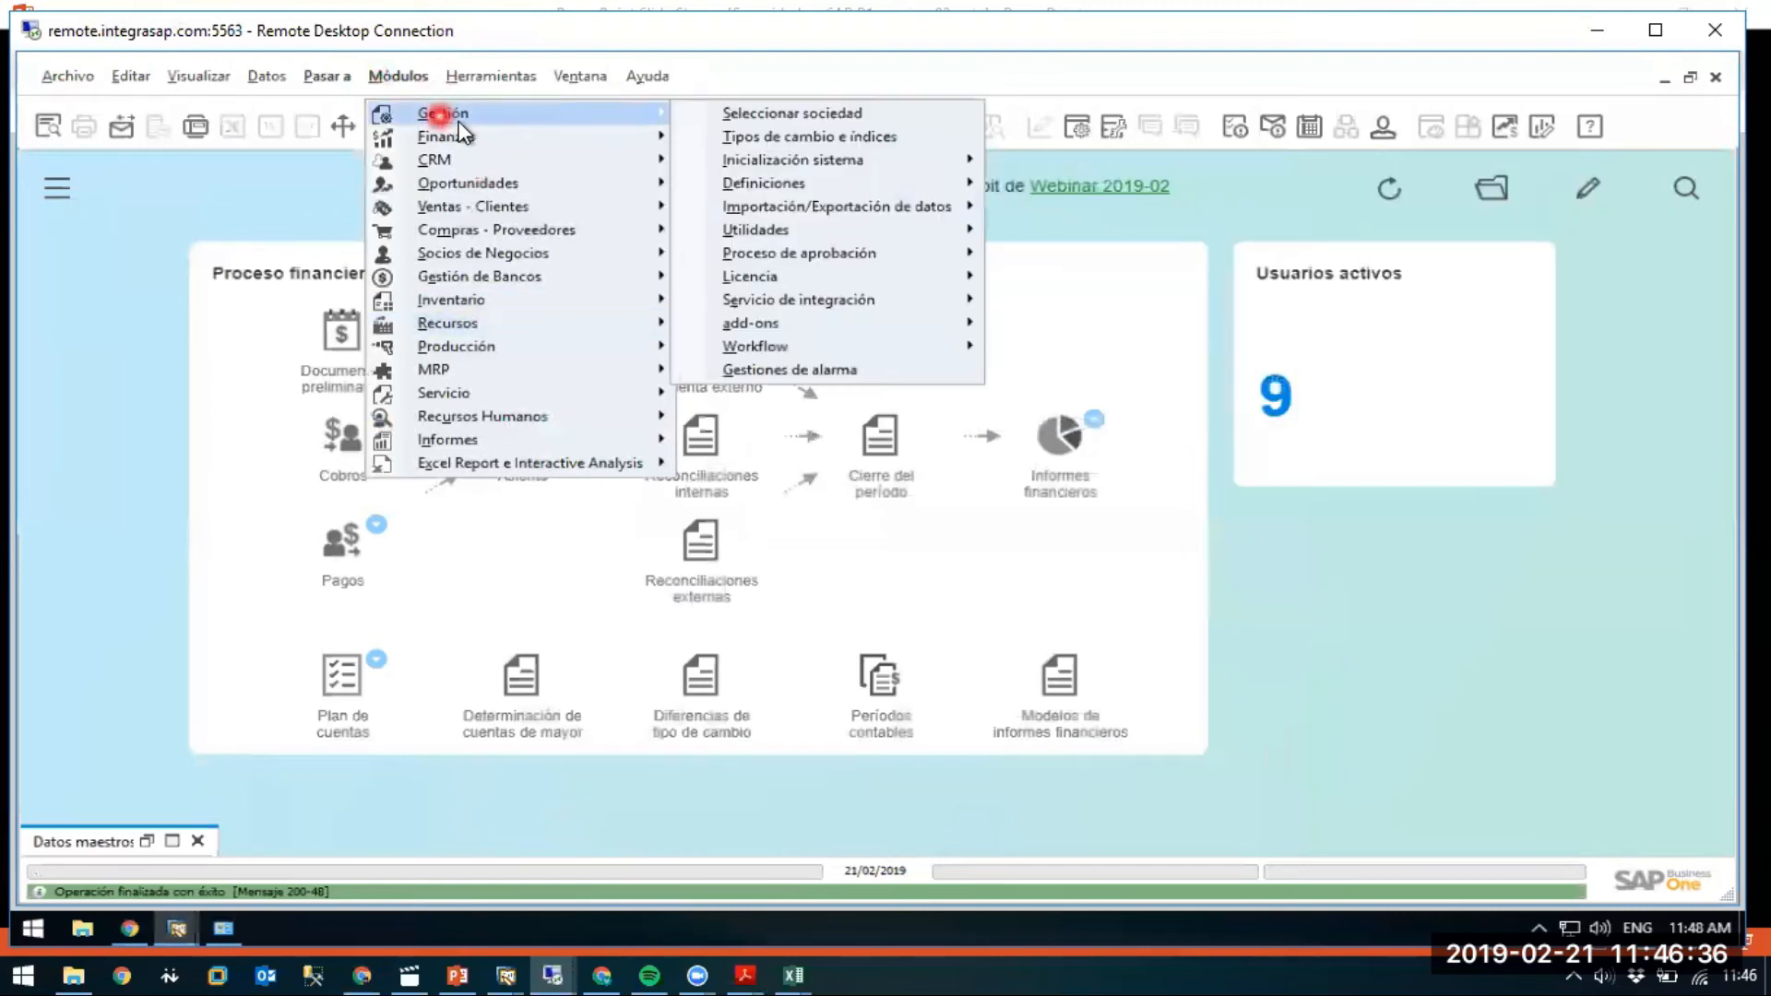
mouse_move(877, 222)
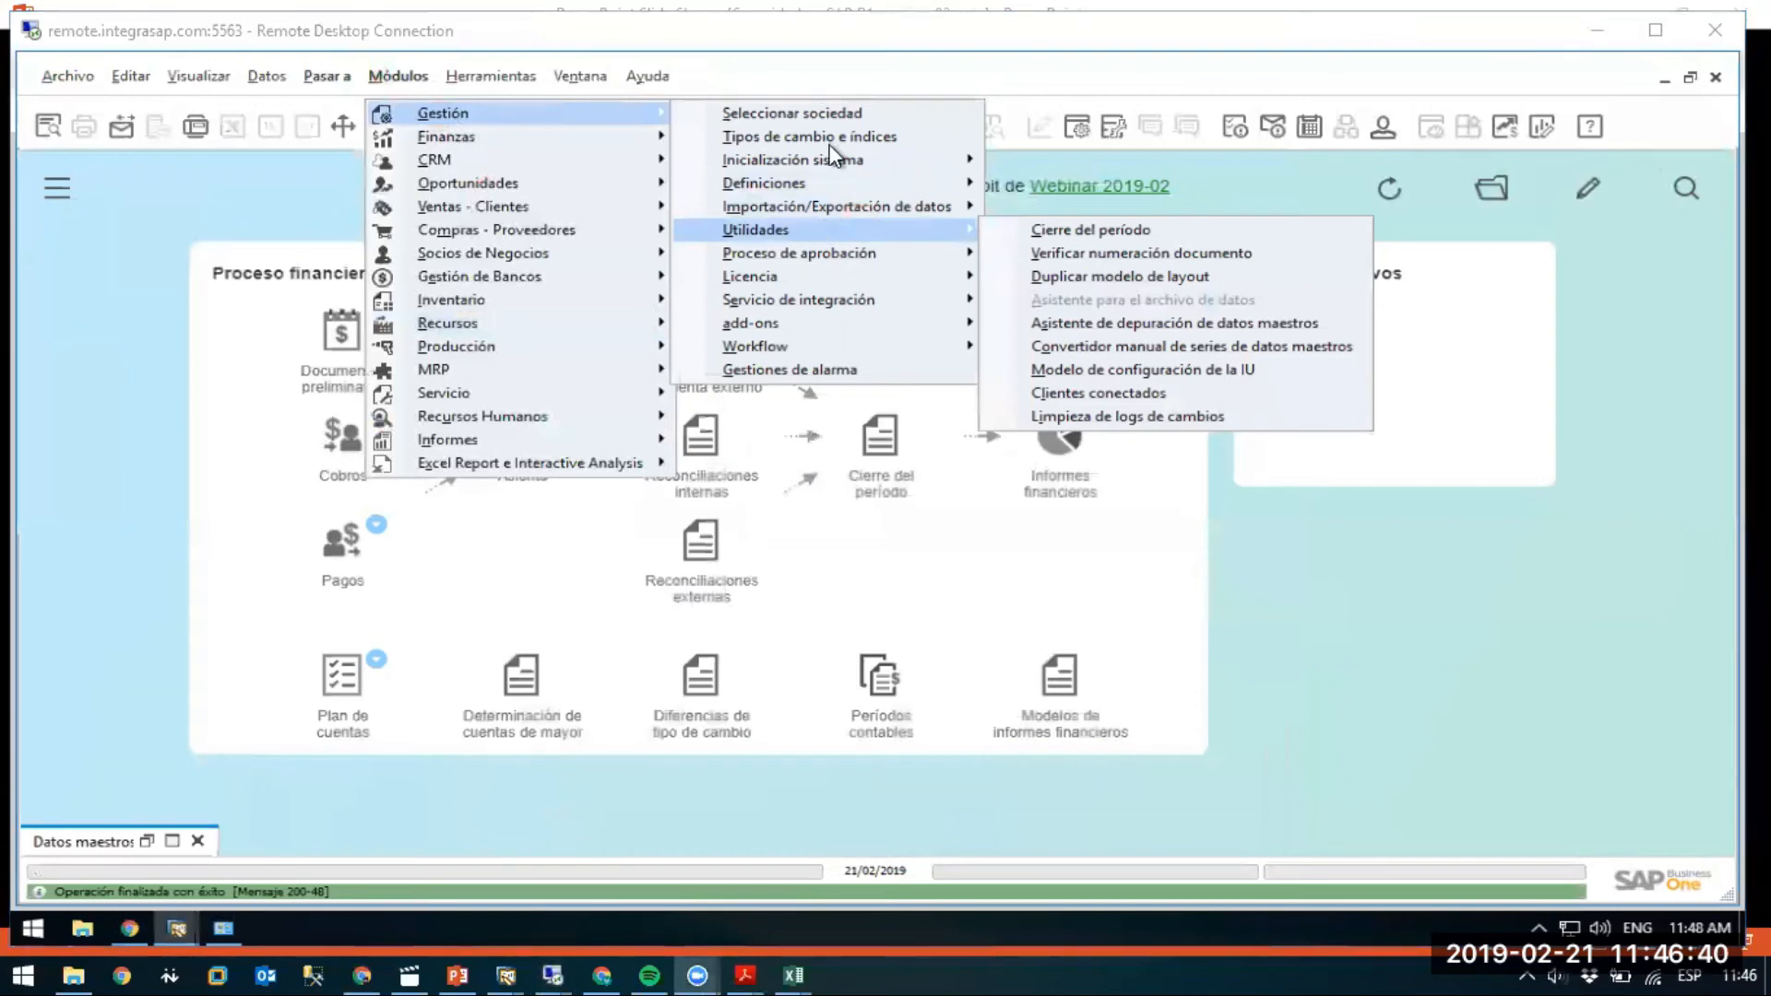
mouse_move(835, 175)
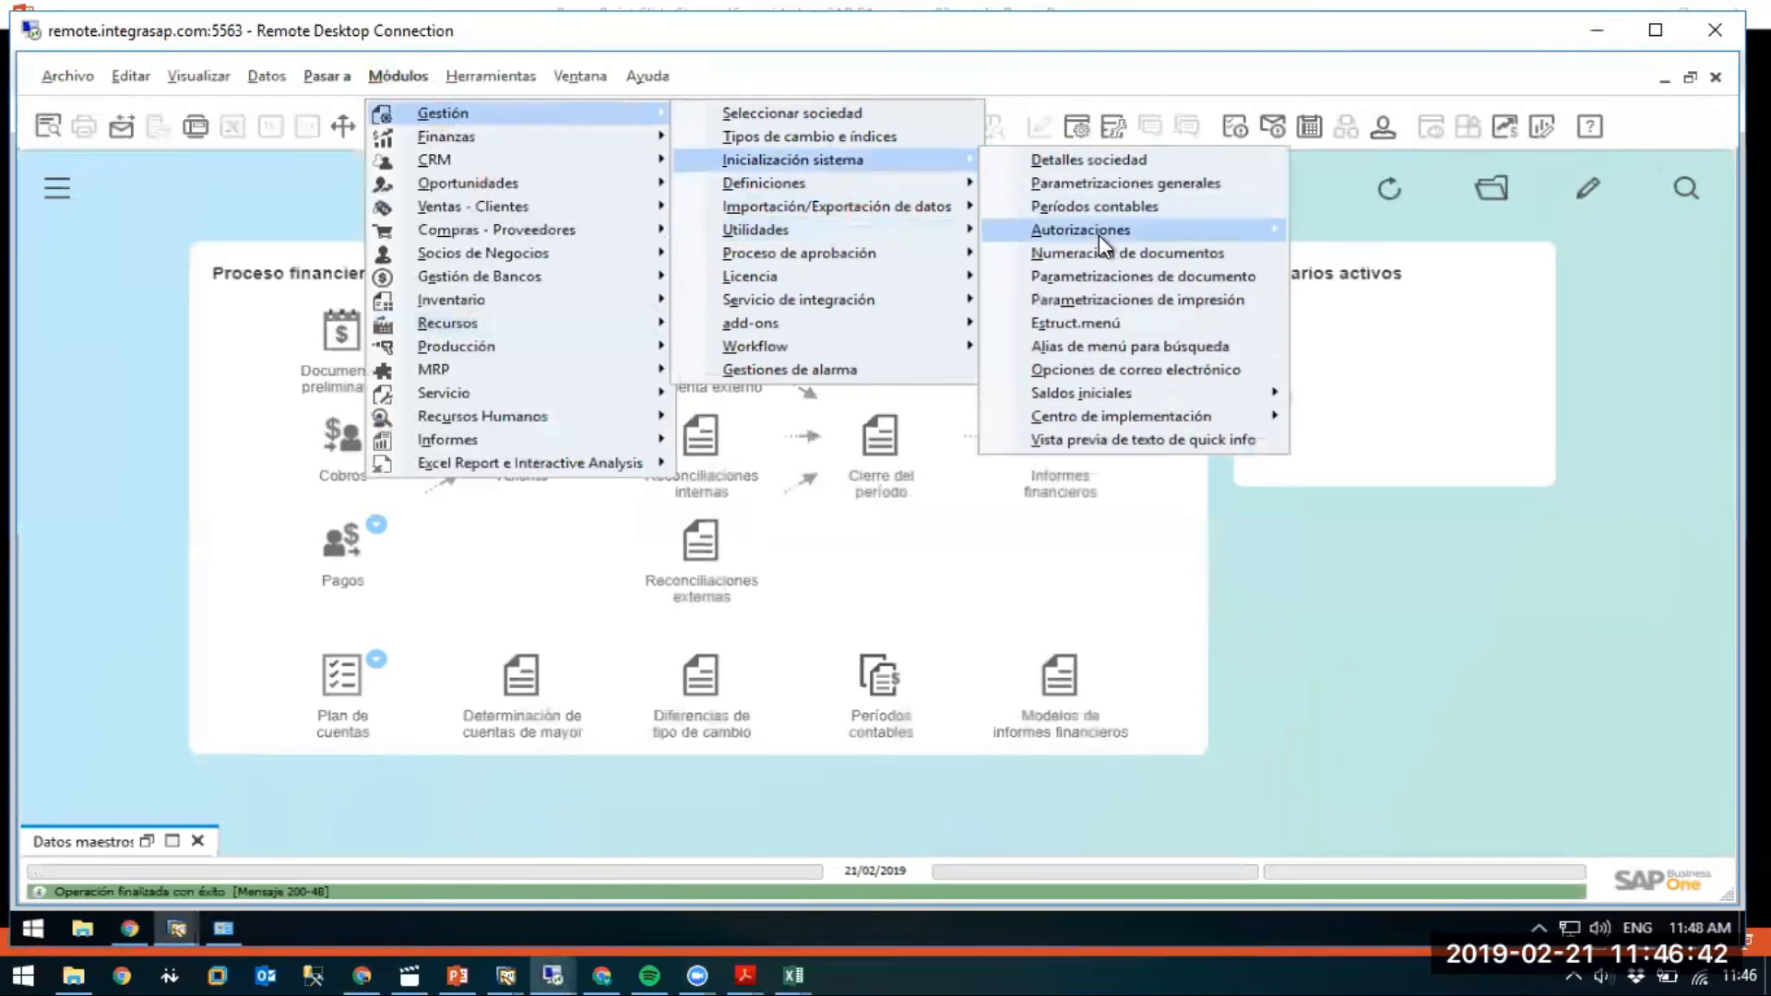
click(1080, 229)
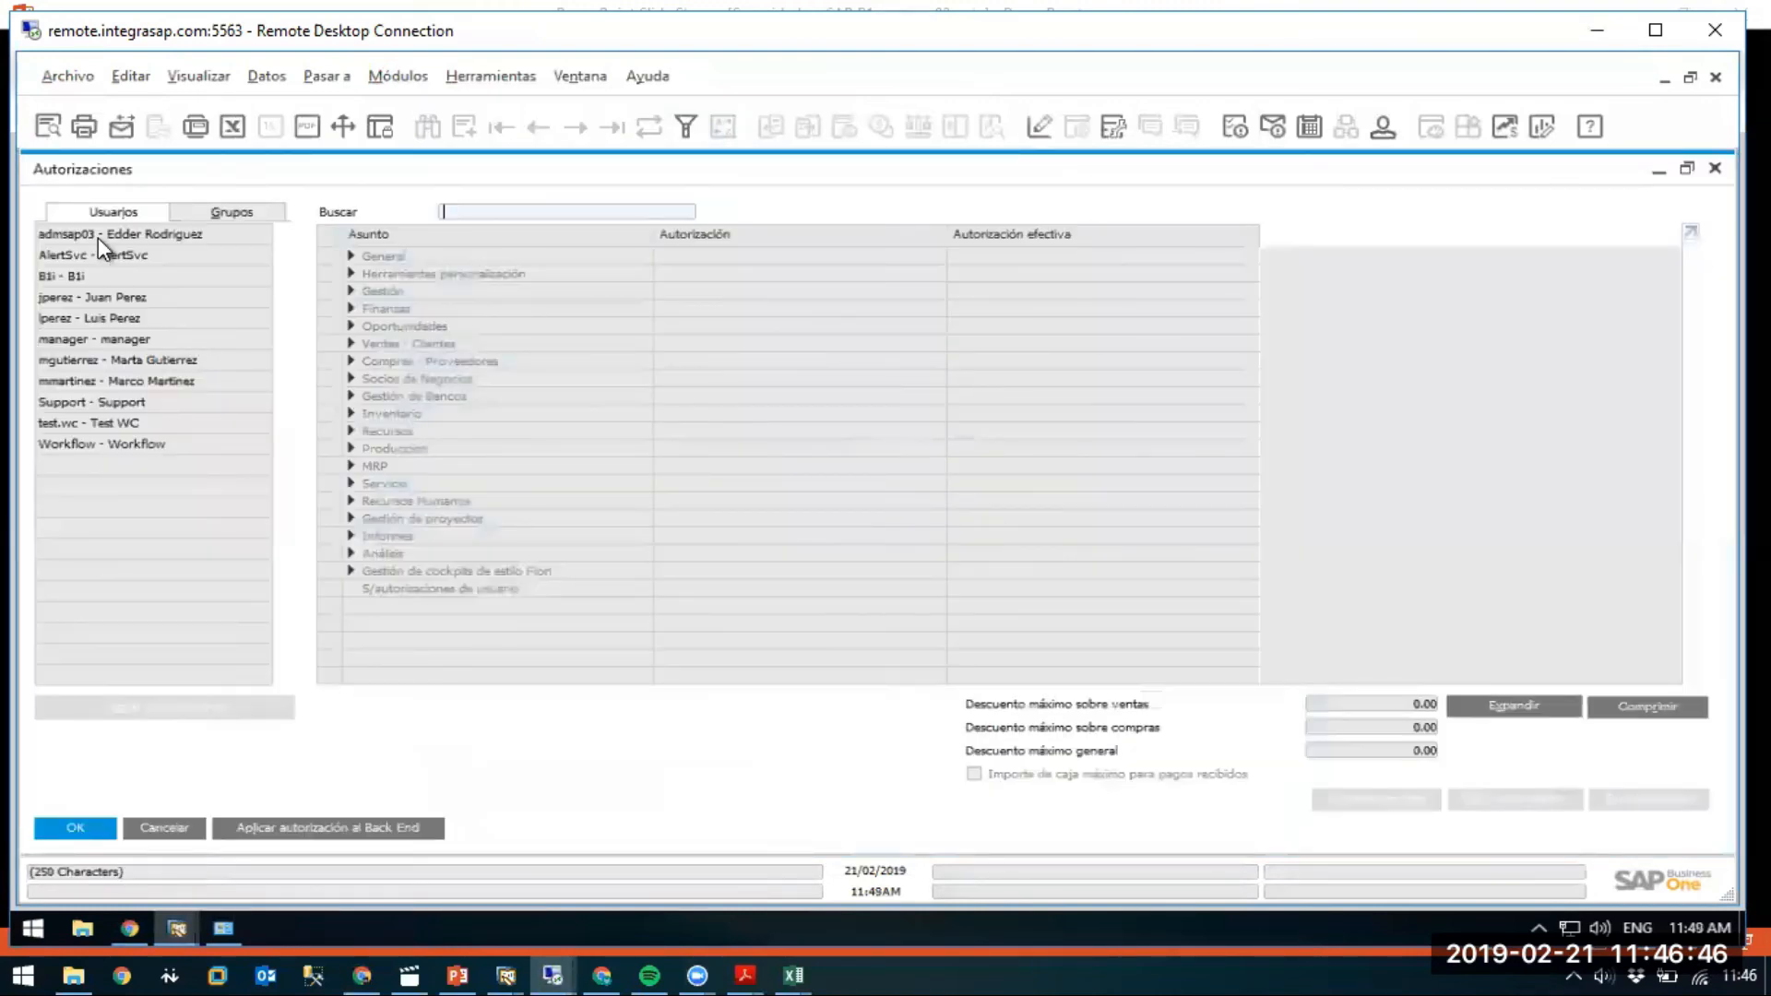
click(80, 316)
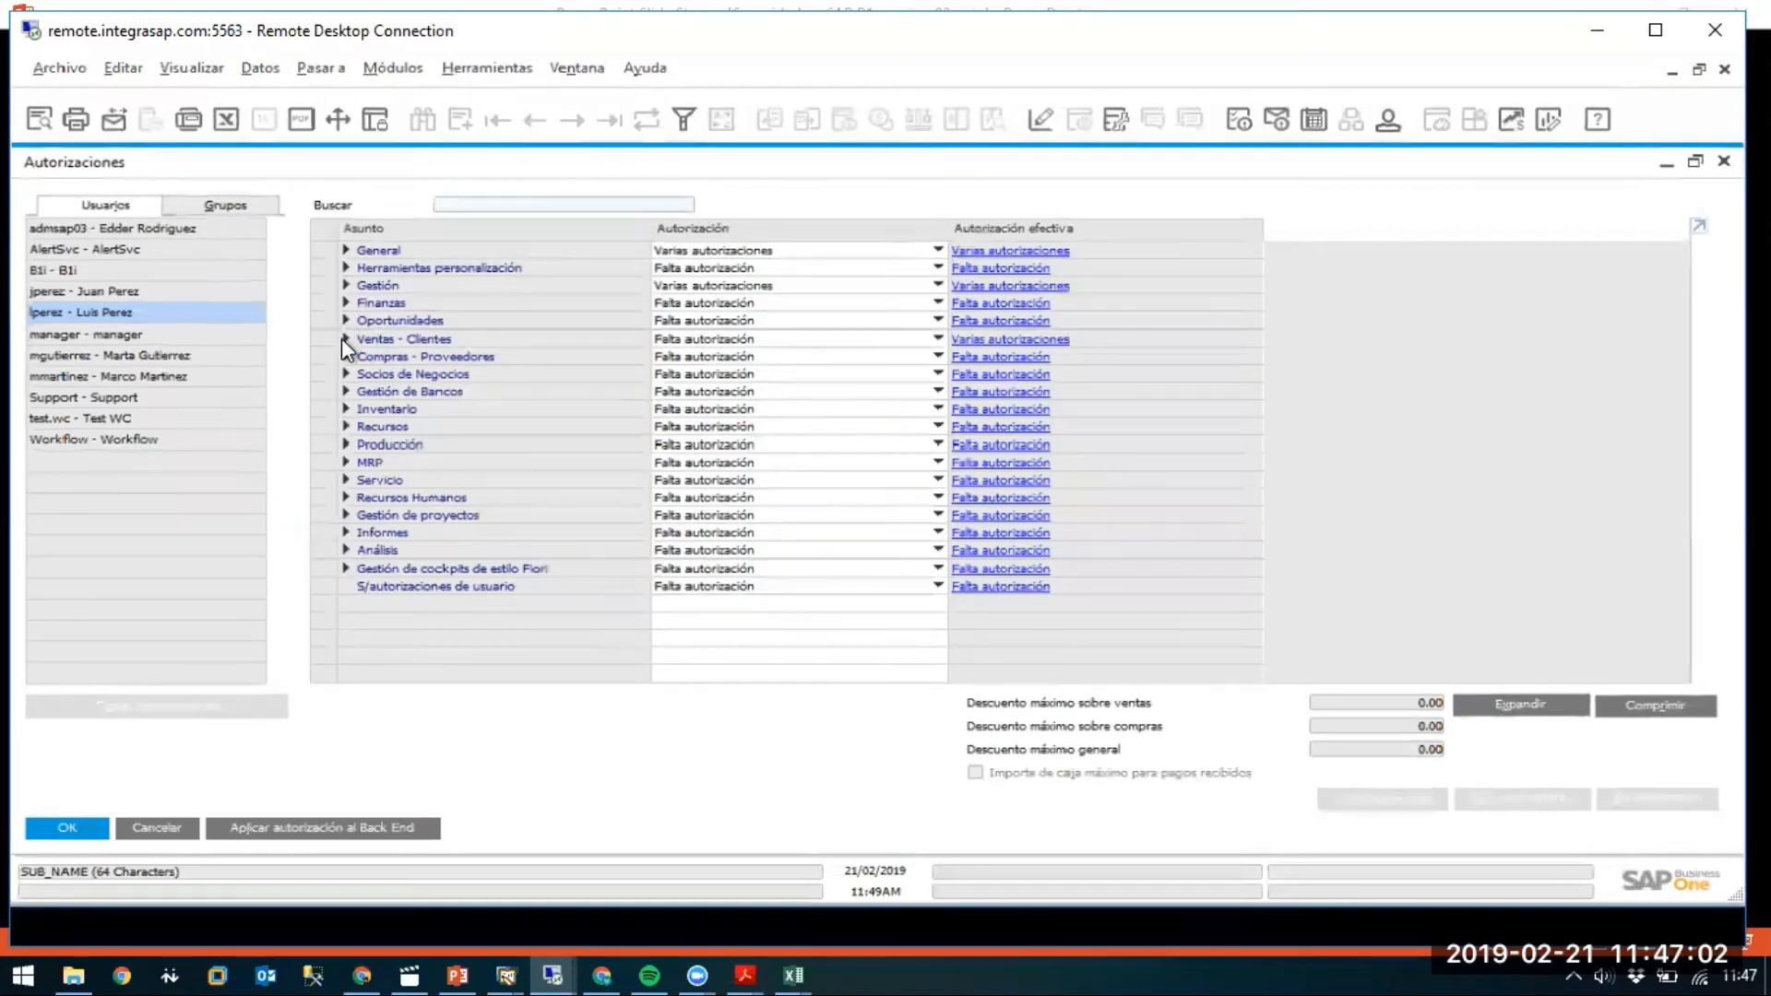
Check Factura de deudores under Ventas - Clientes: it stays Sólo lectura, with W1 adding nothing.
click(352, 343)
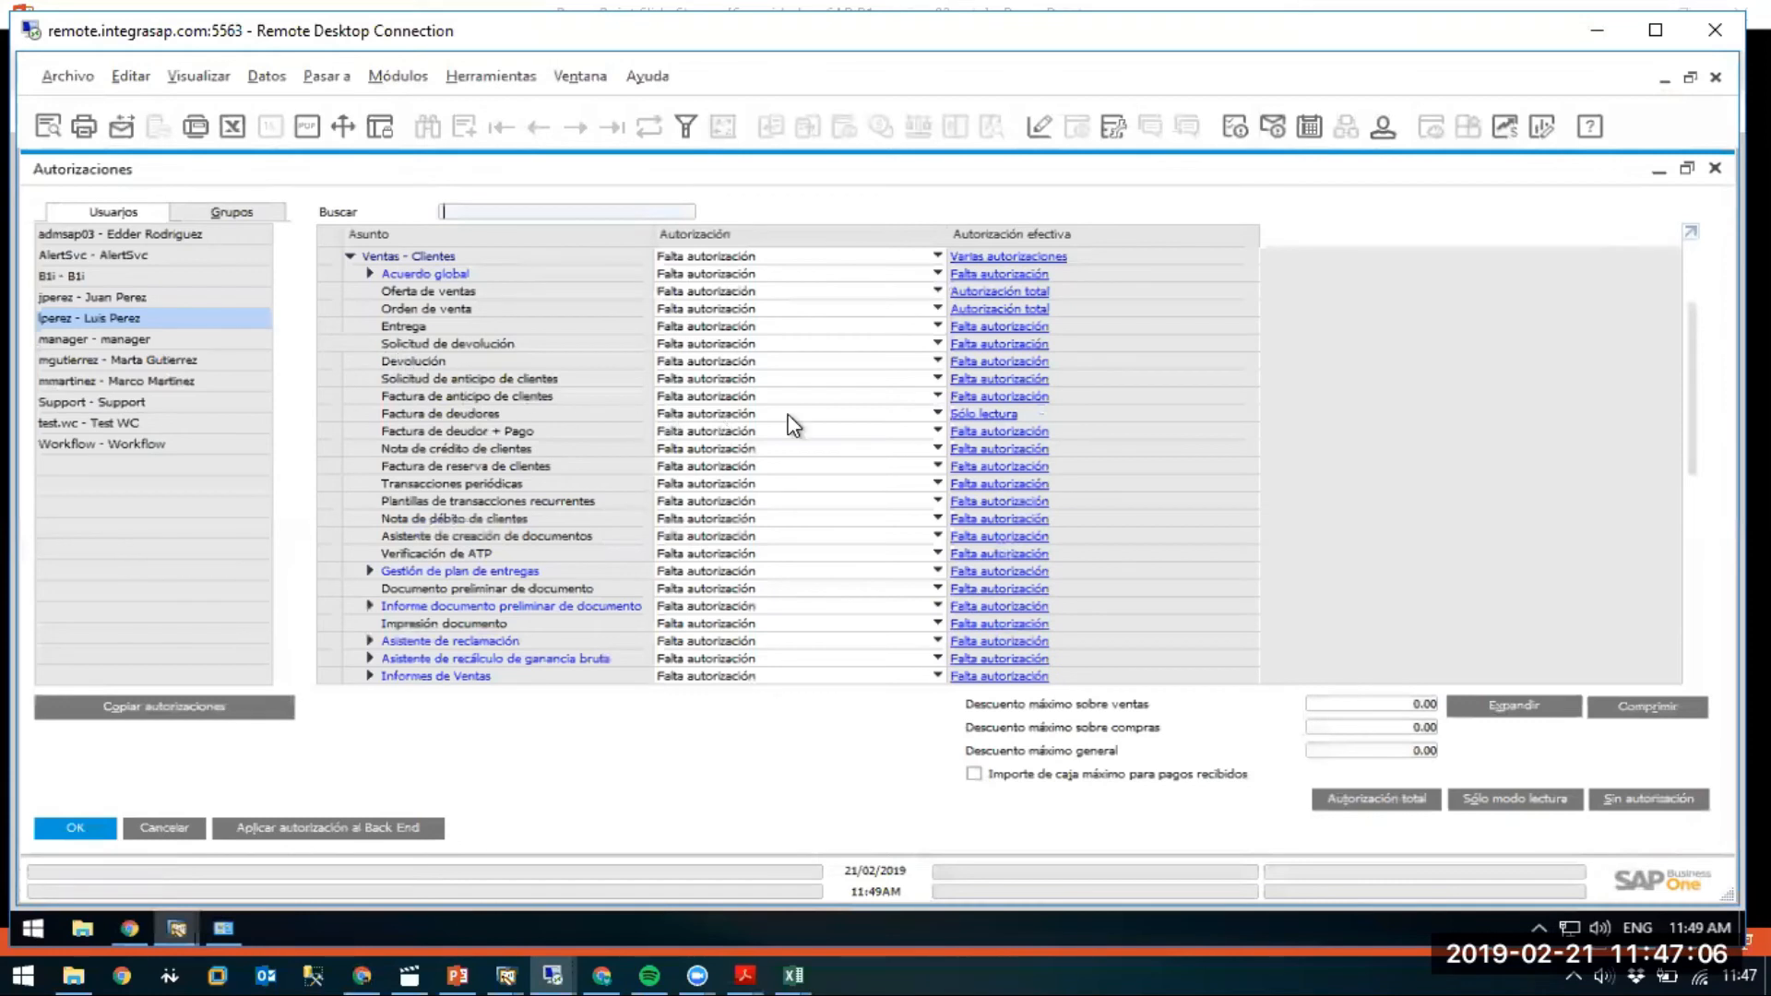
click(992, 415)
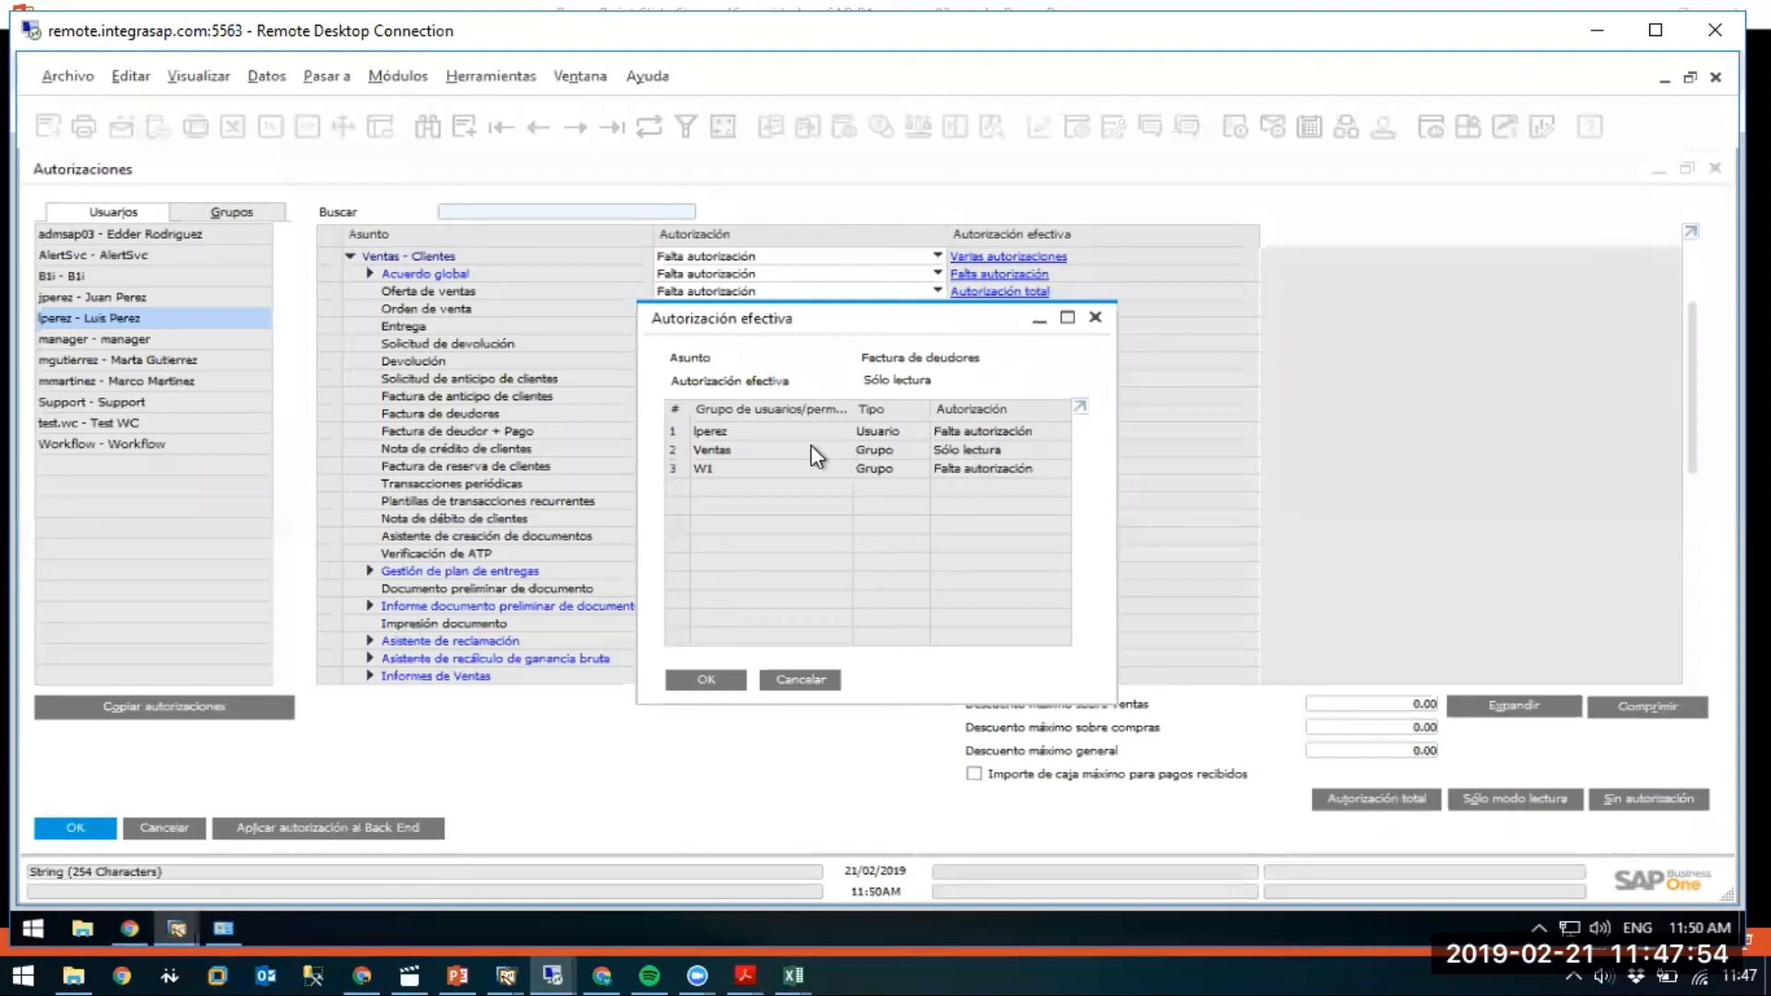
click(1095, 318)
Bring up the Grupos de usuarios window, then return to the authorizations window.
click(387, 77)
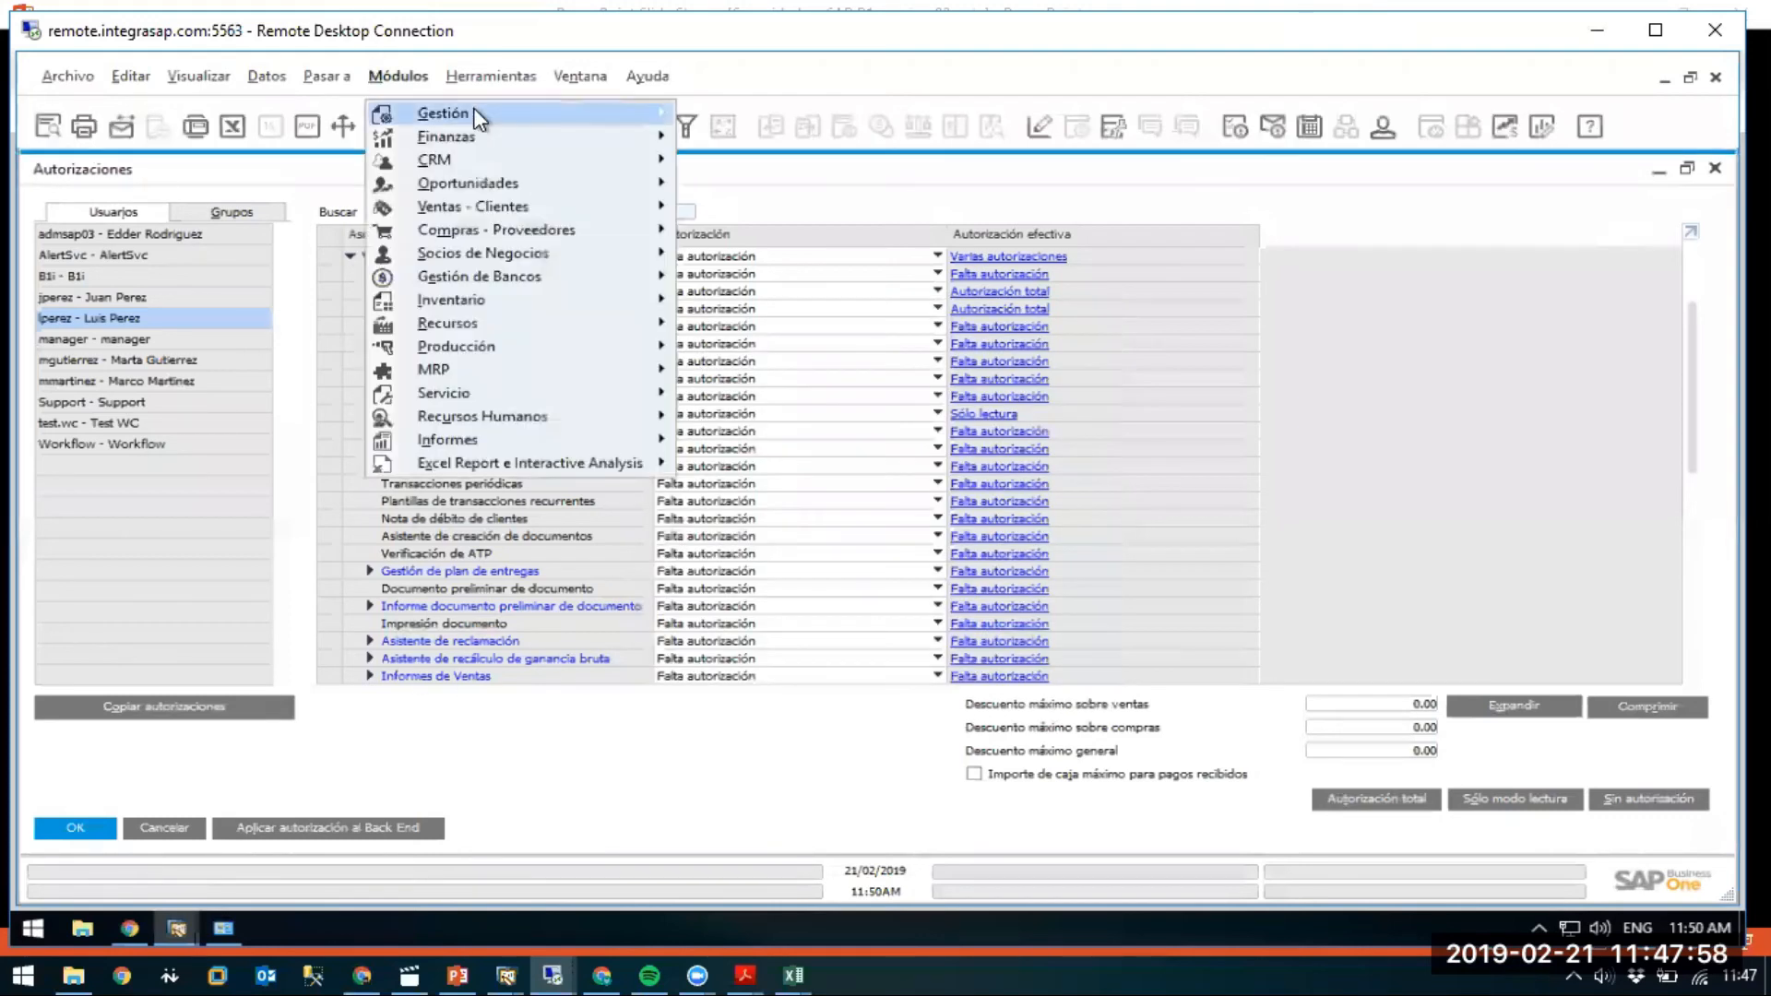
mouse_move(474, 114)
mouse_move(859, 176)
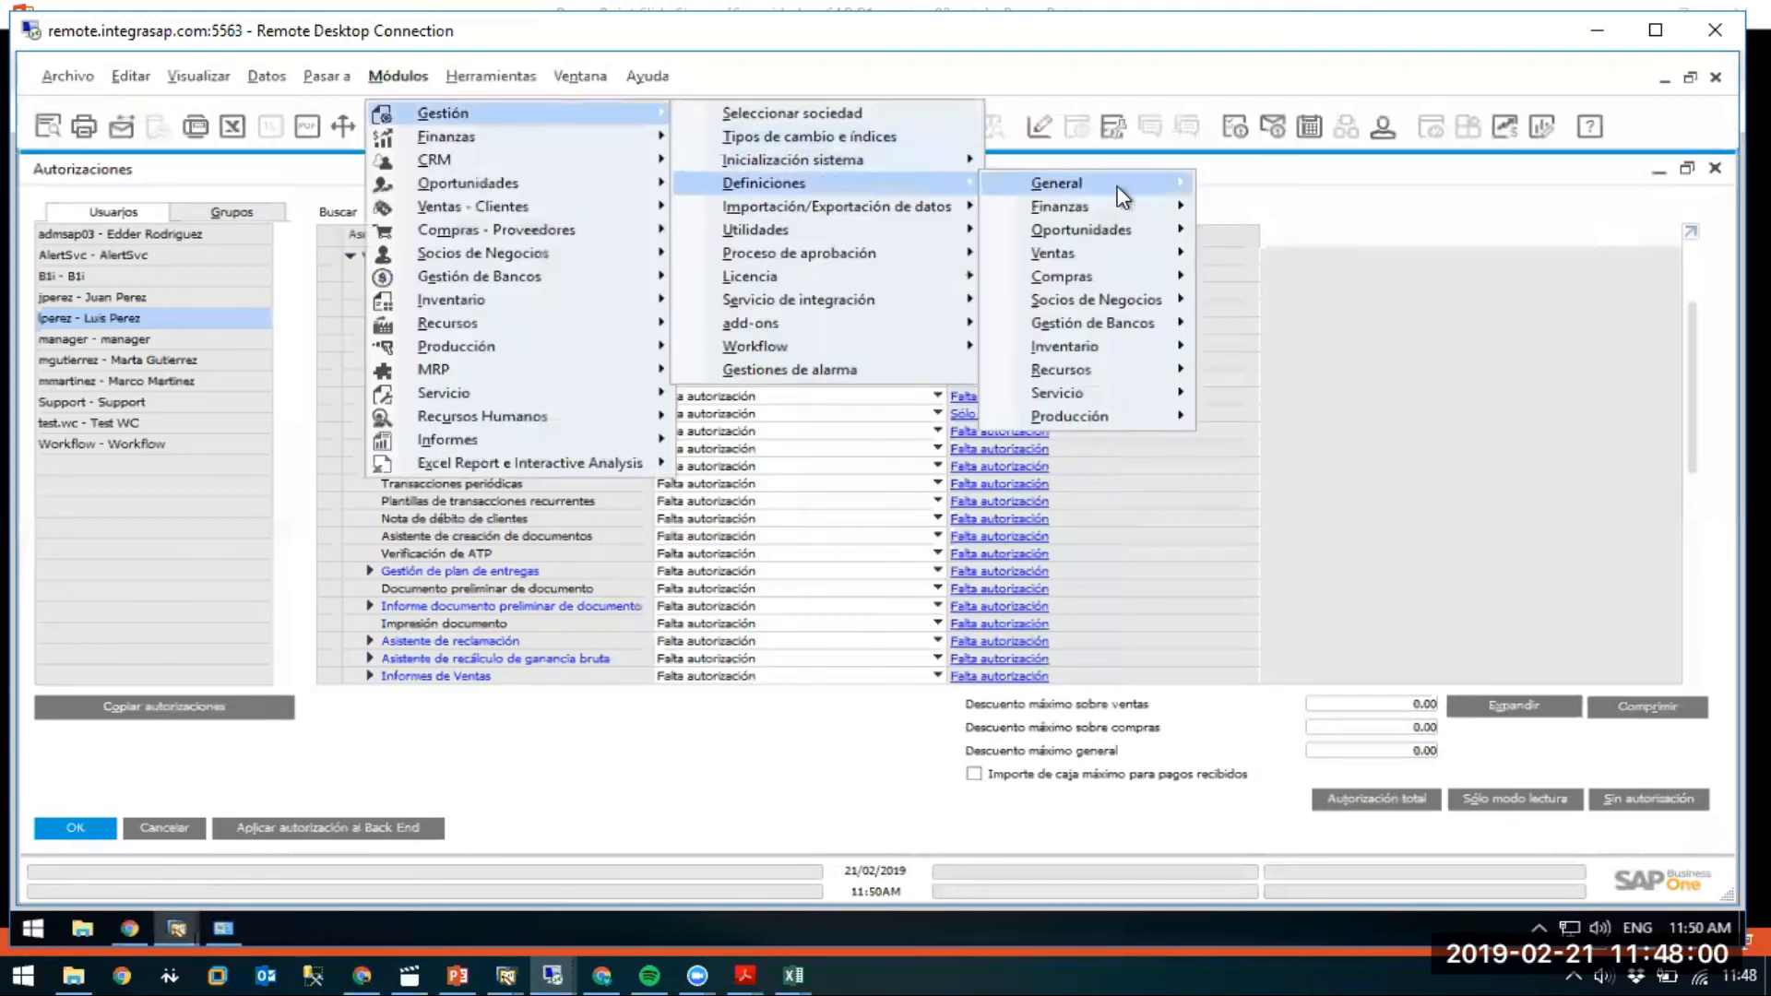
mouse_move(1121, 189)
click(1330, 208)
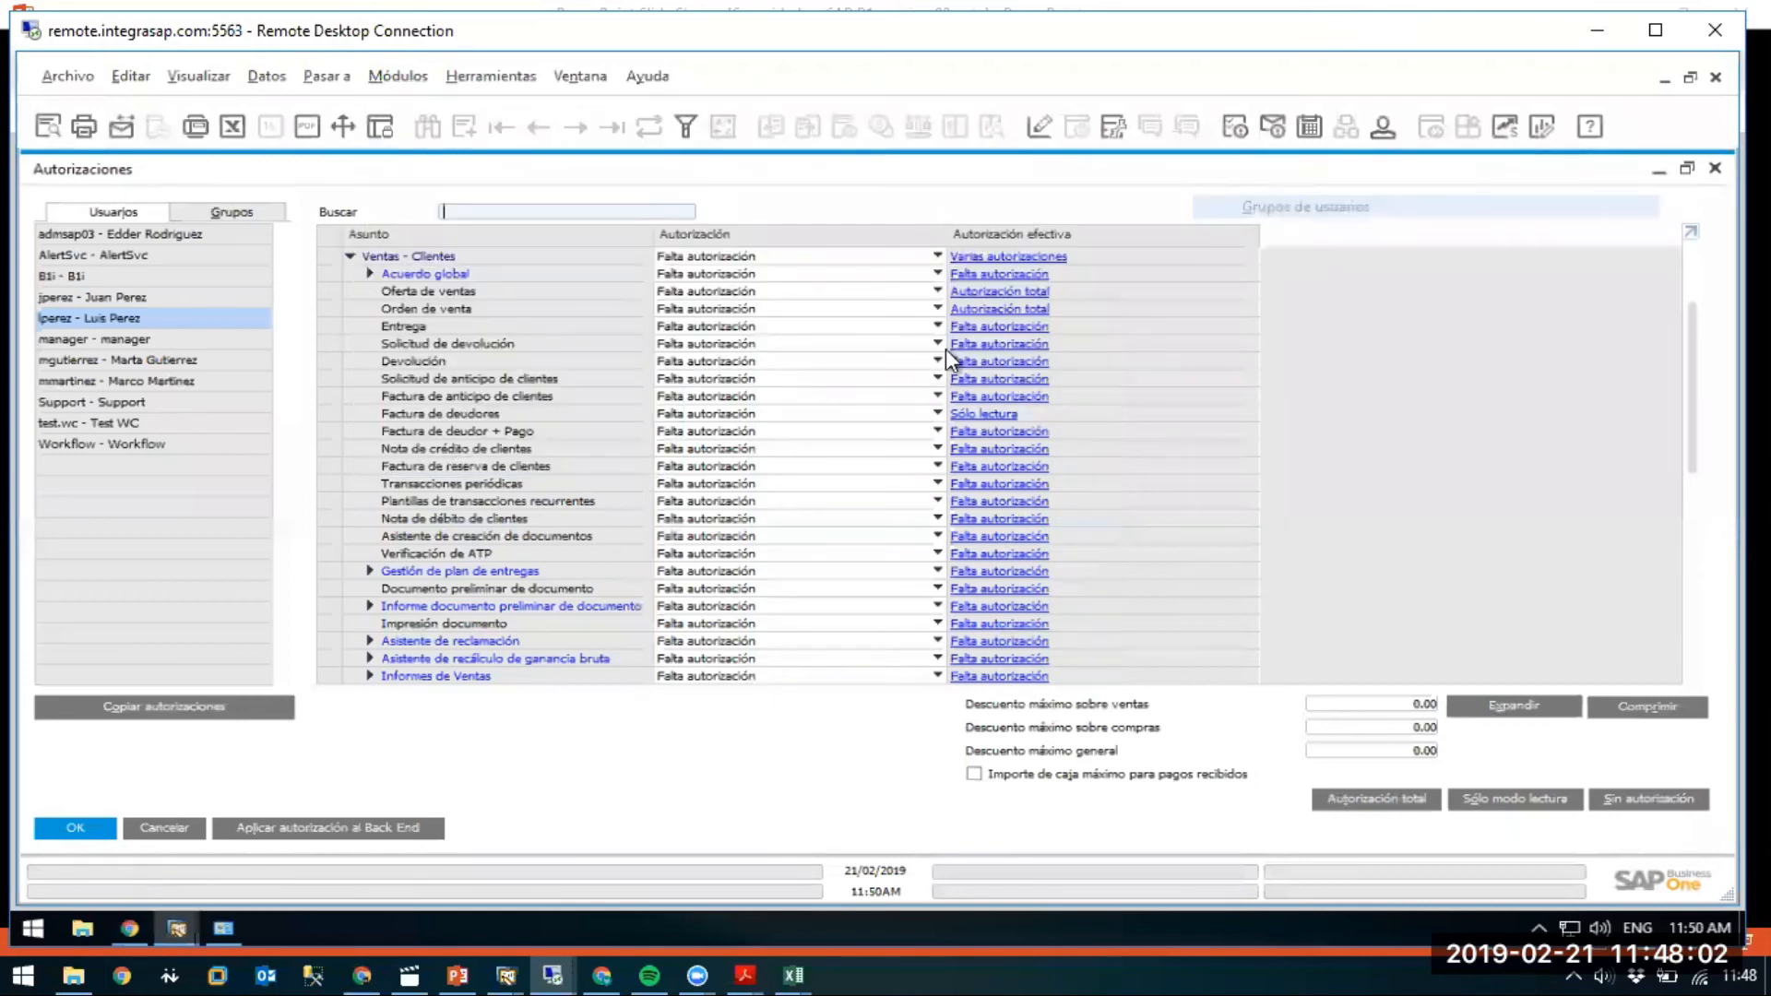
click(323, 224)
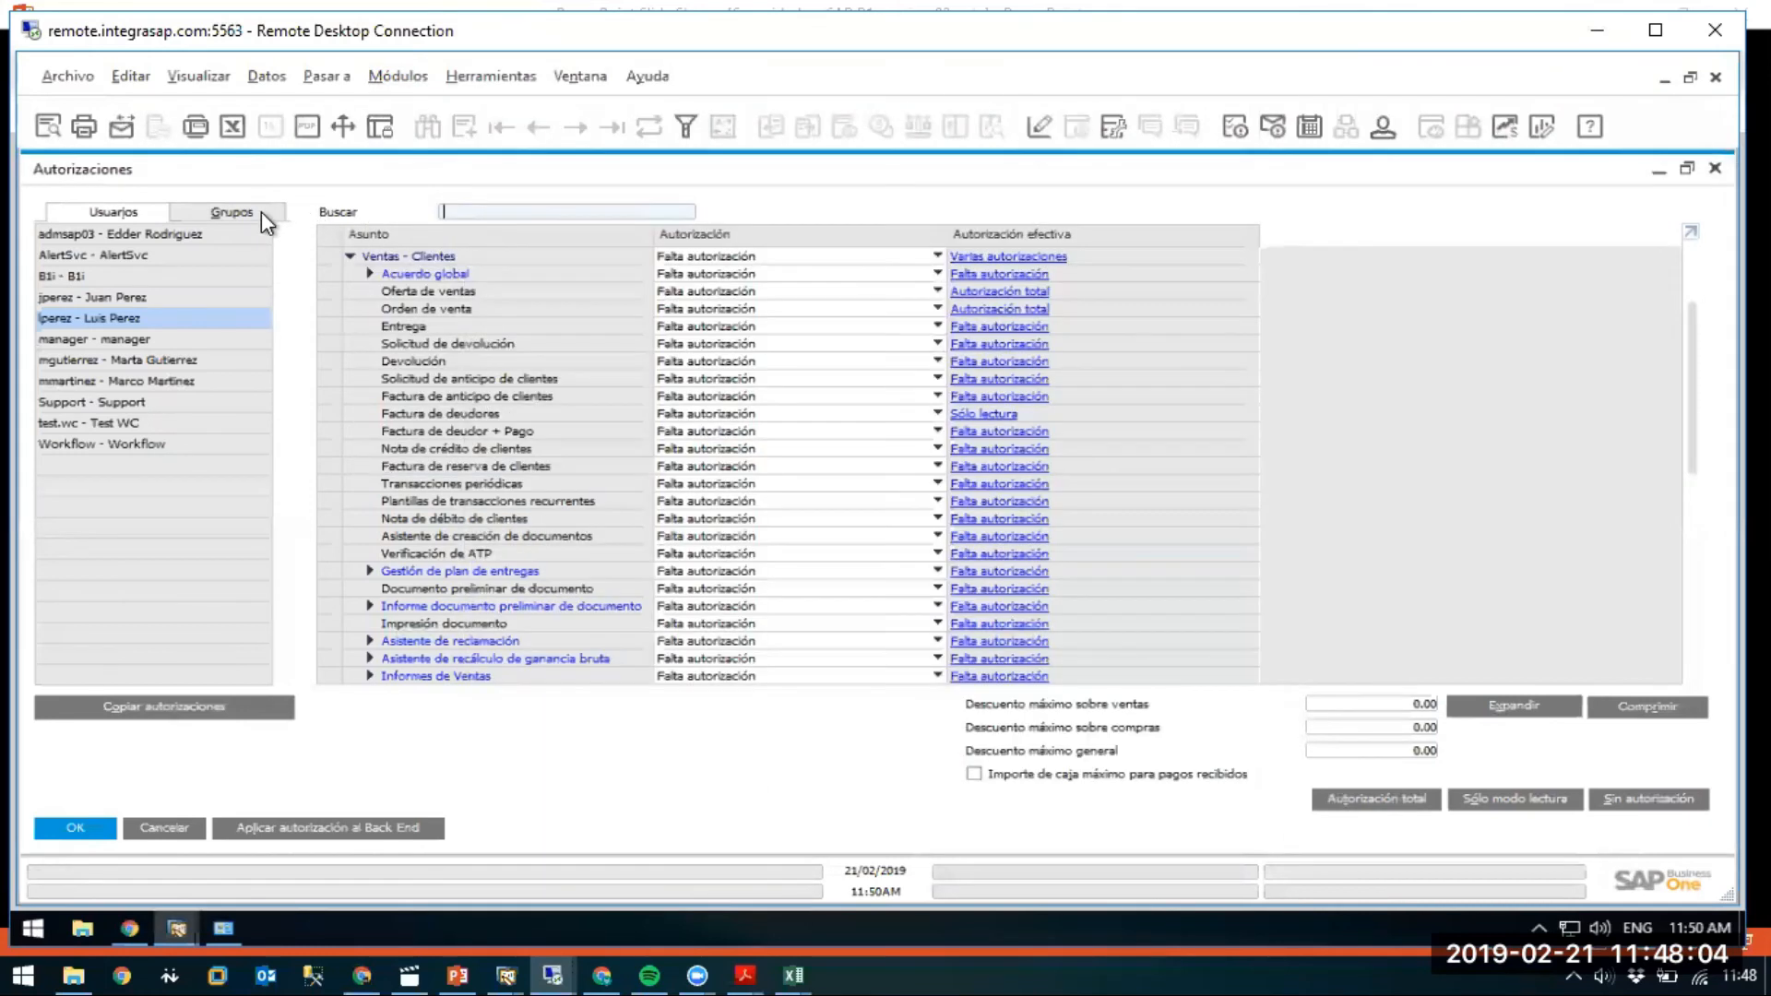
Give group W1 Autorización total for Factura de deudores and apply it to all group users.
click(258, 212)
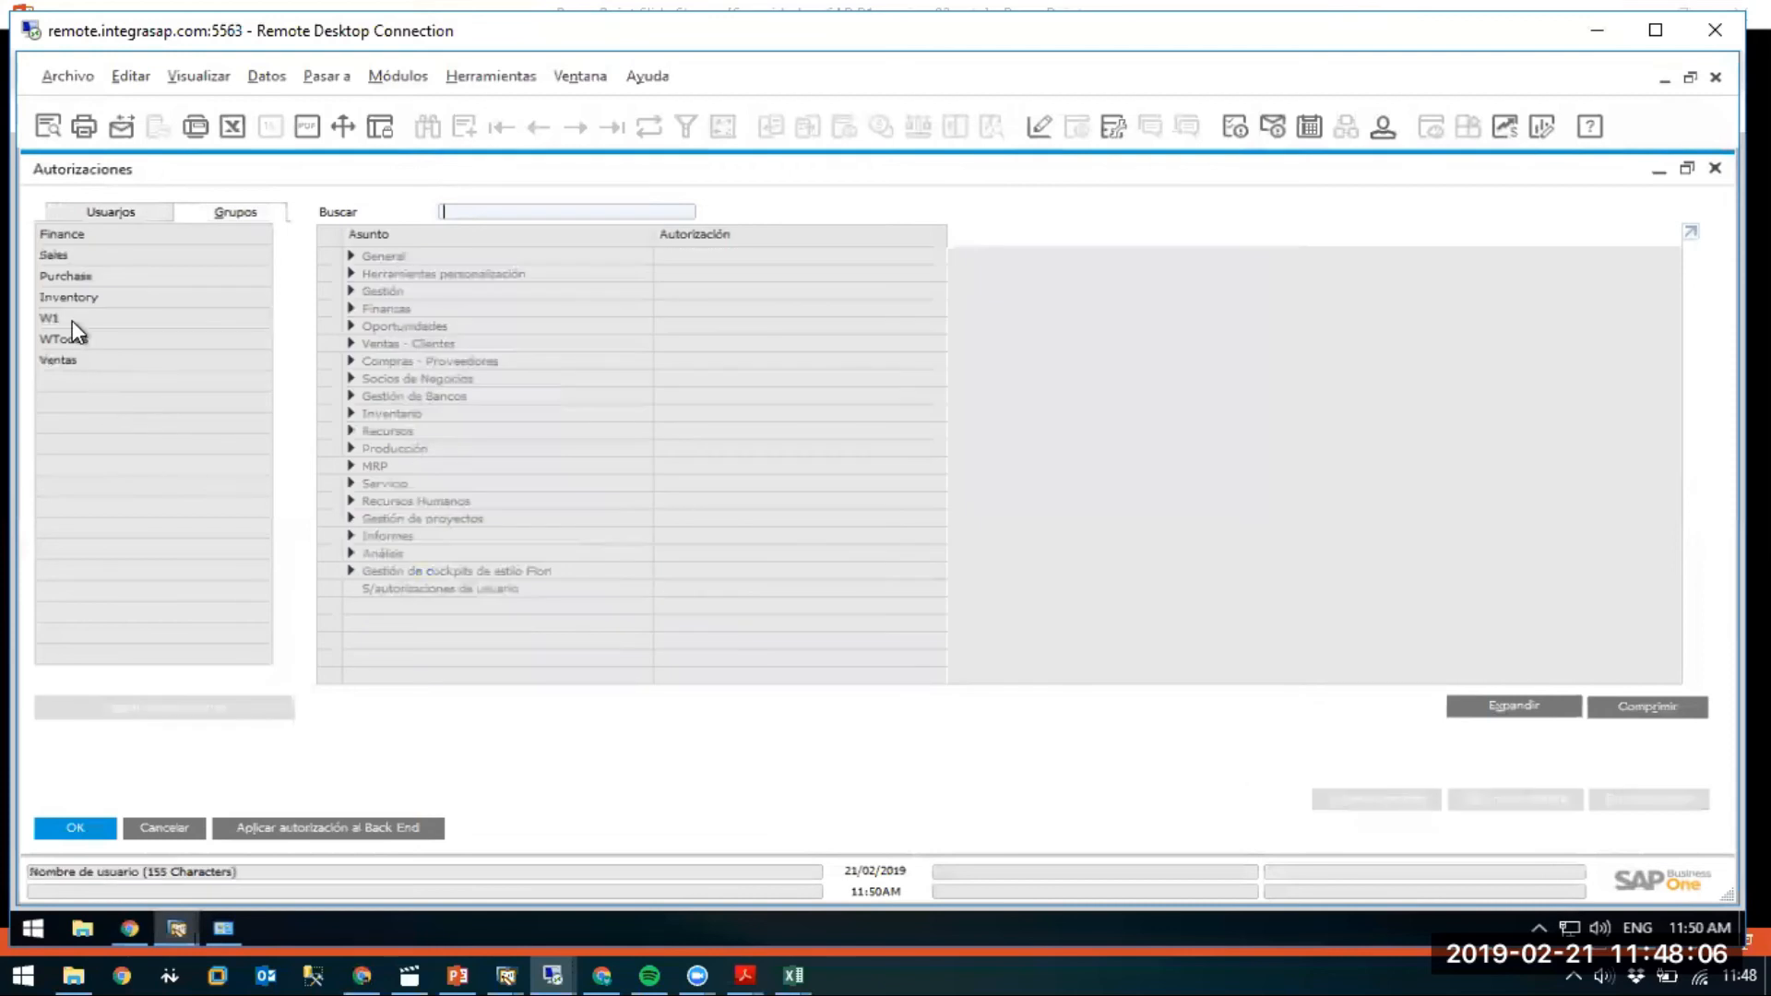
click(72, 318)
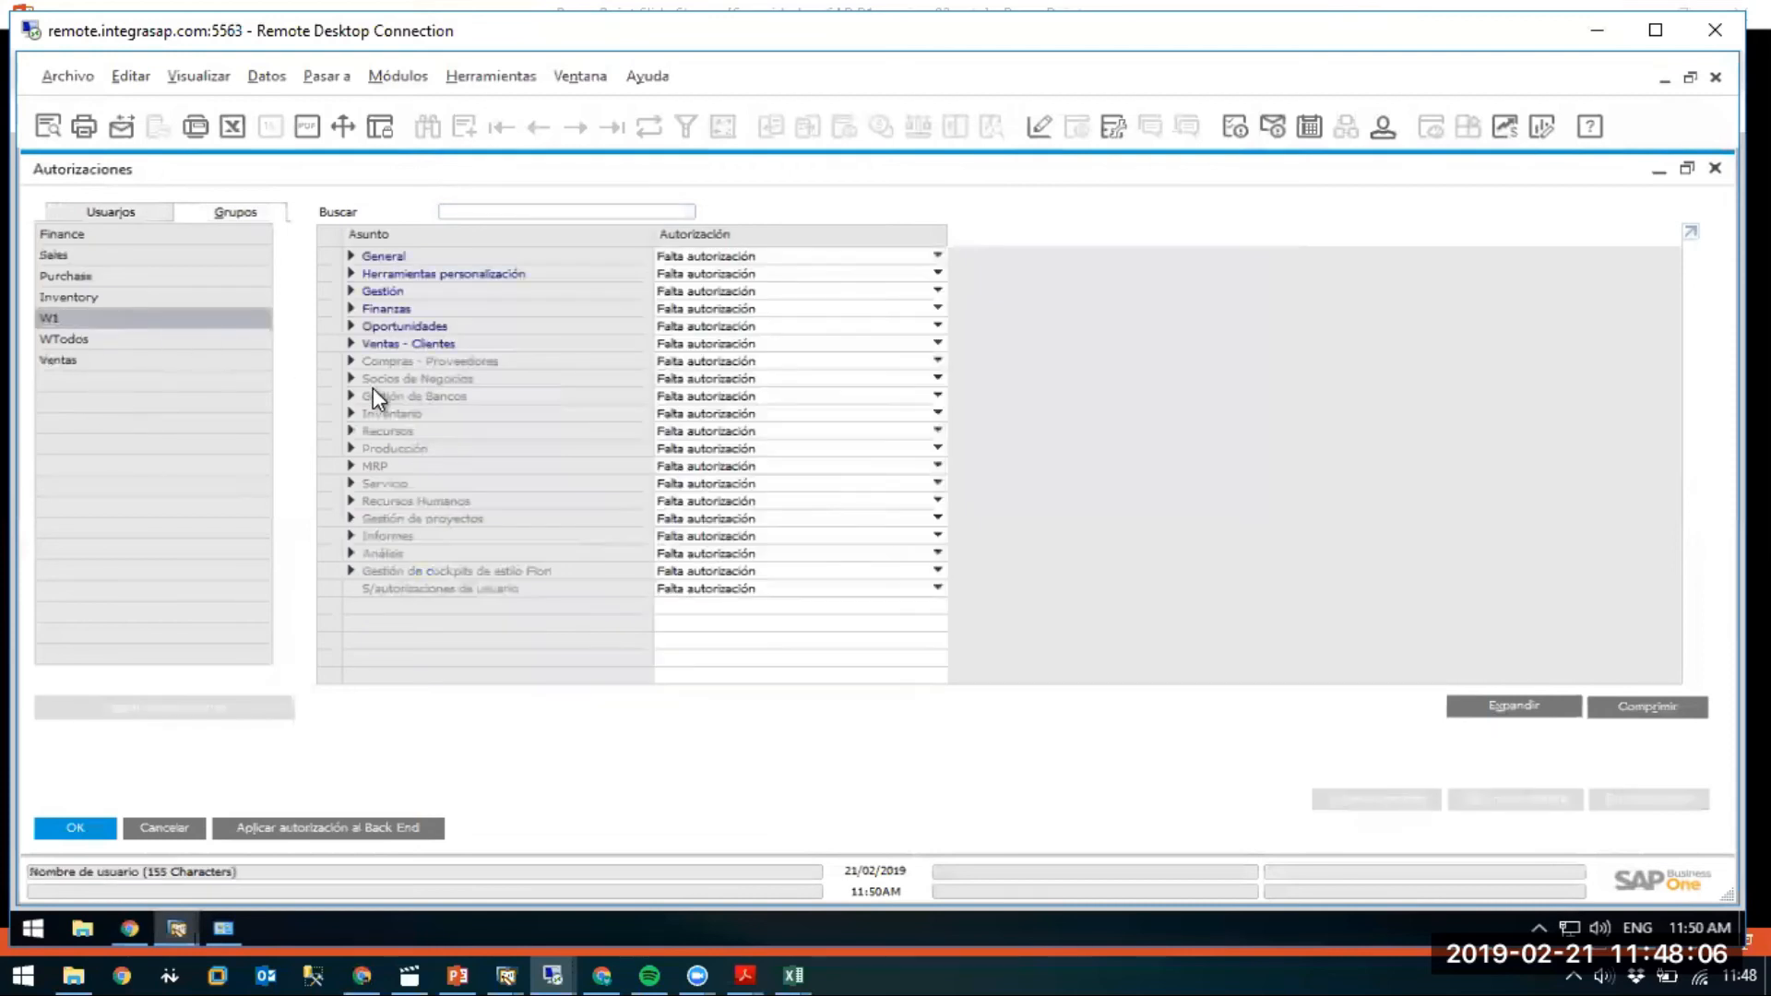
click(351, 343)
click(694, 413)
click(701, 430)
click(69, 832)
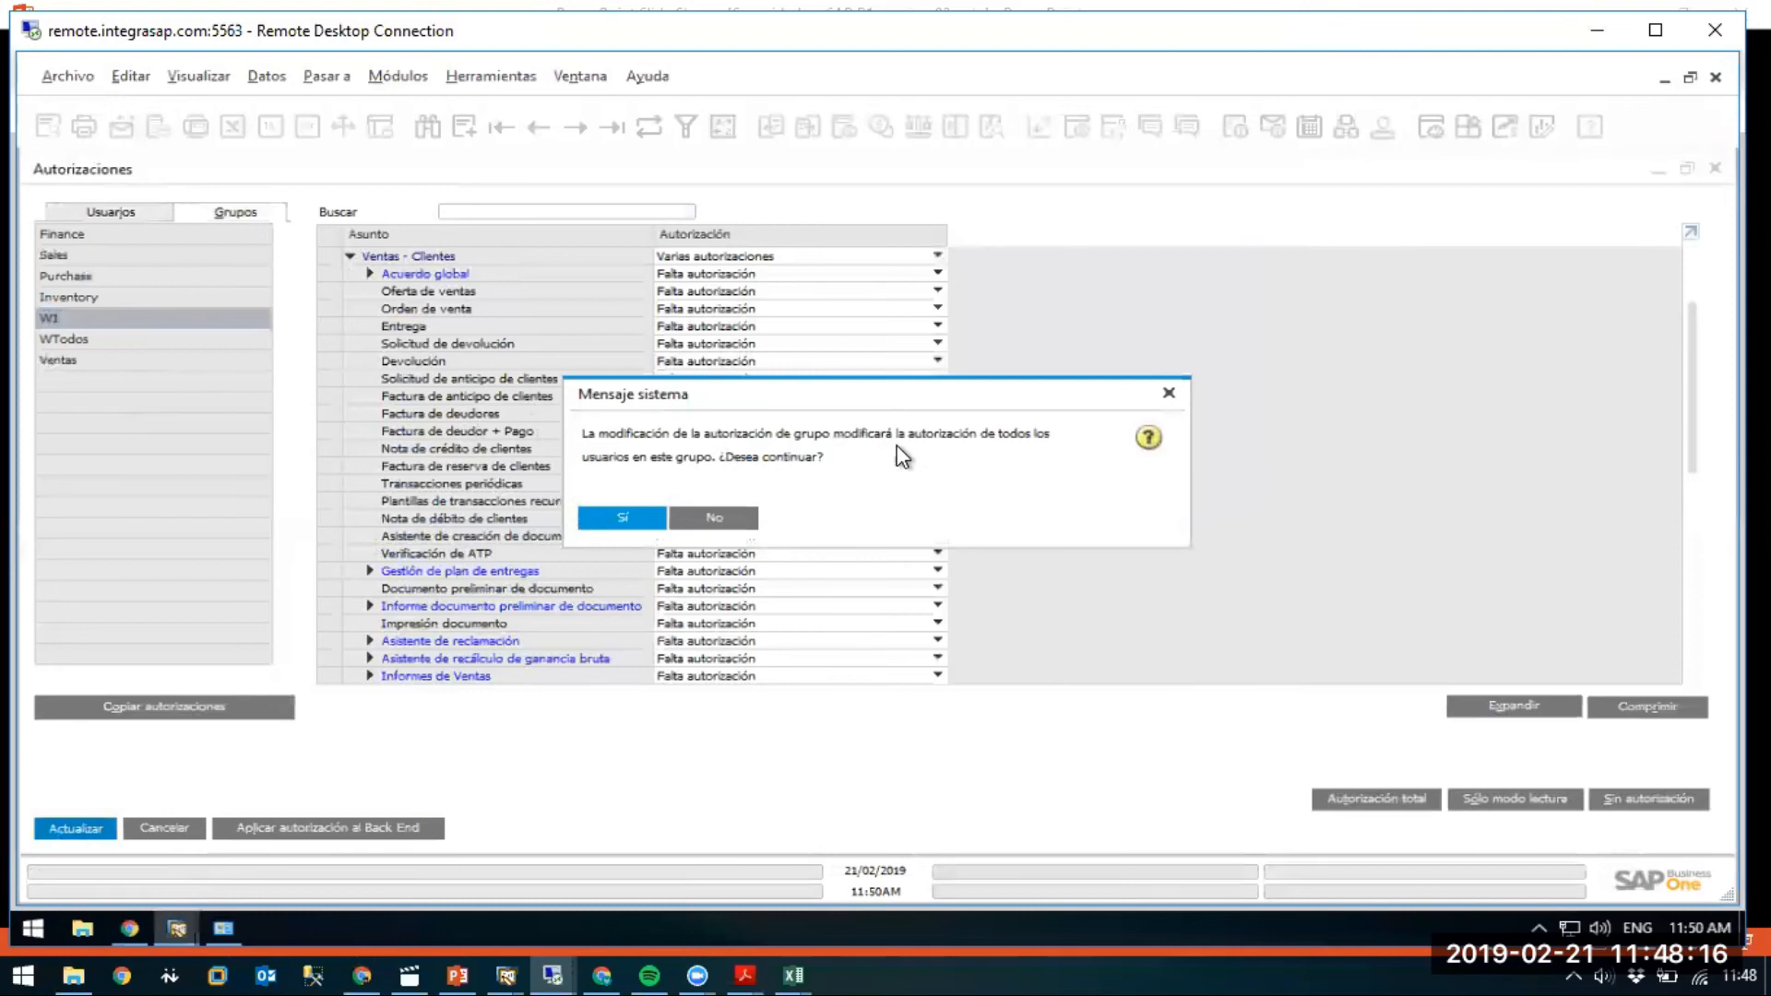
click(633, 522)
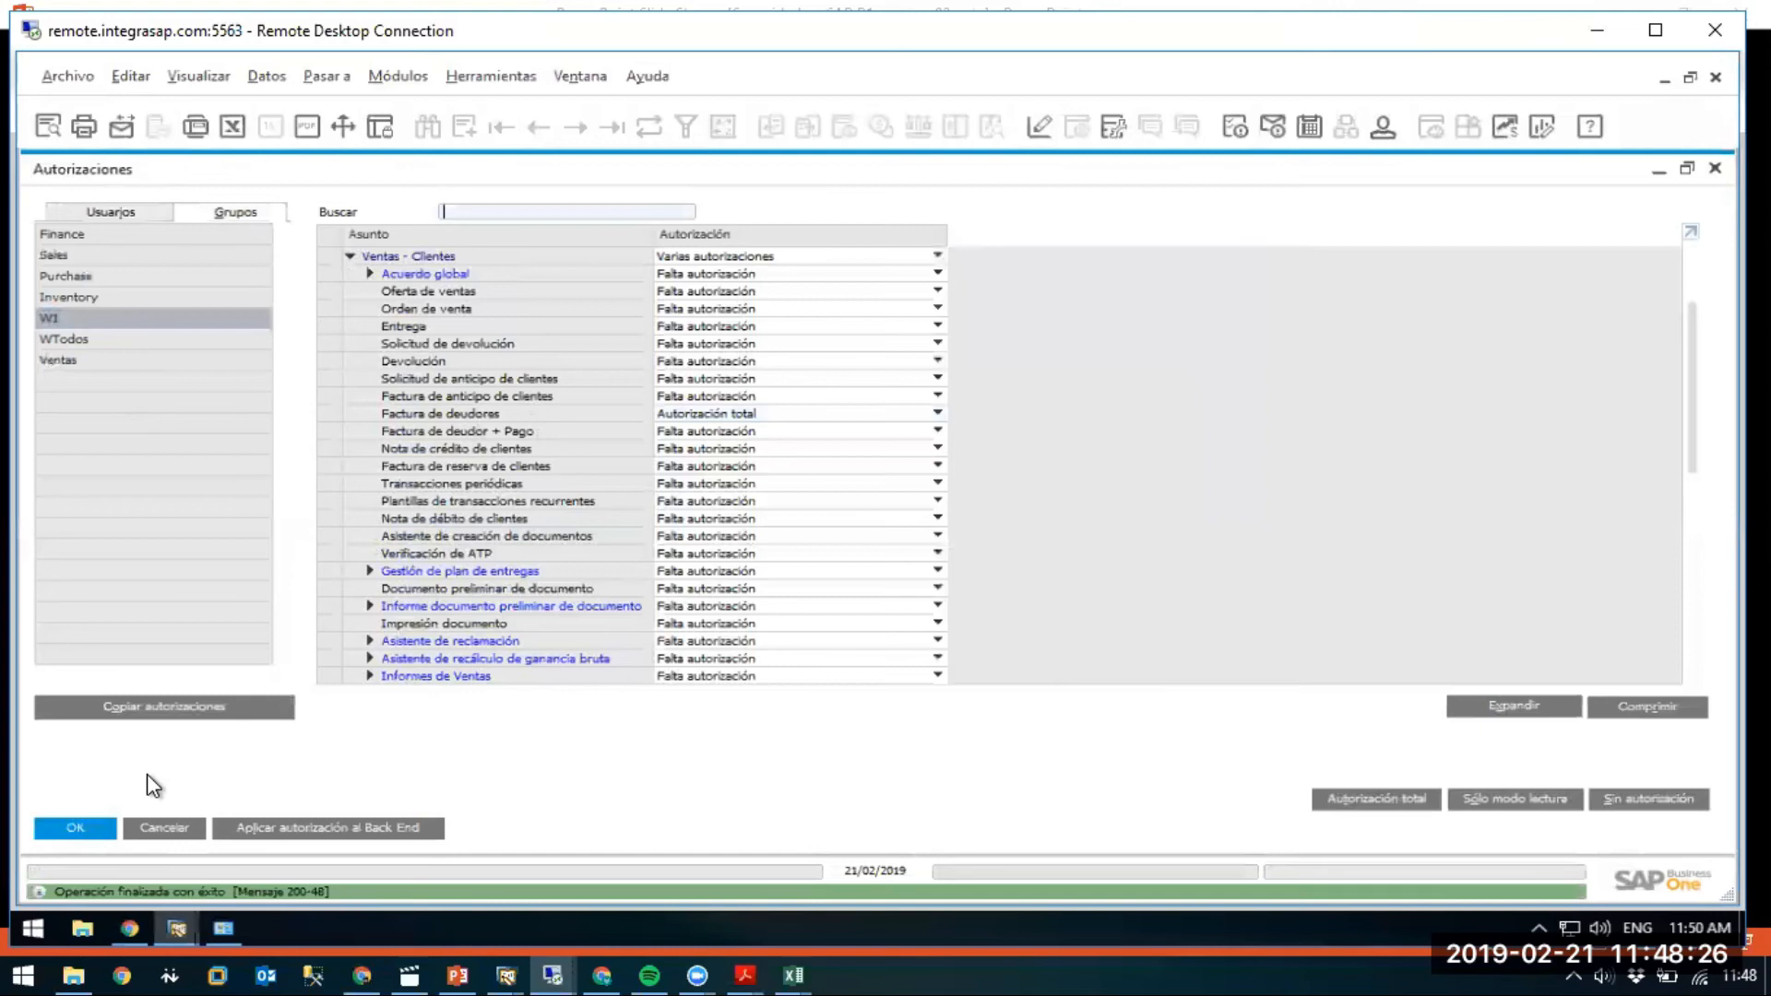
click(140, 210)
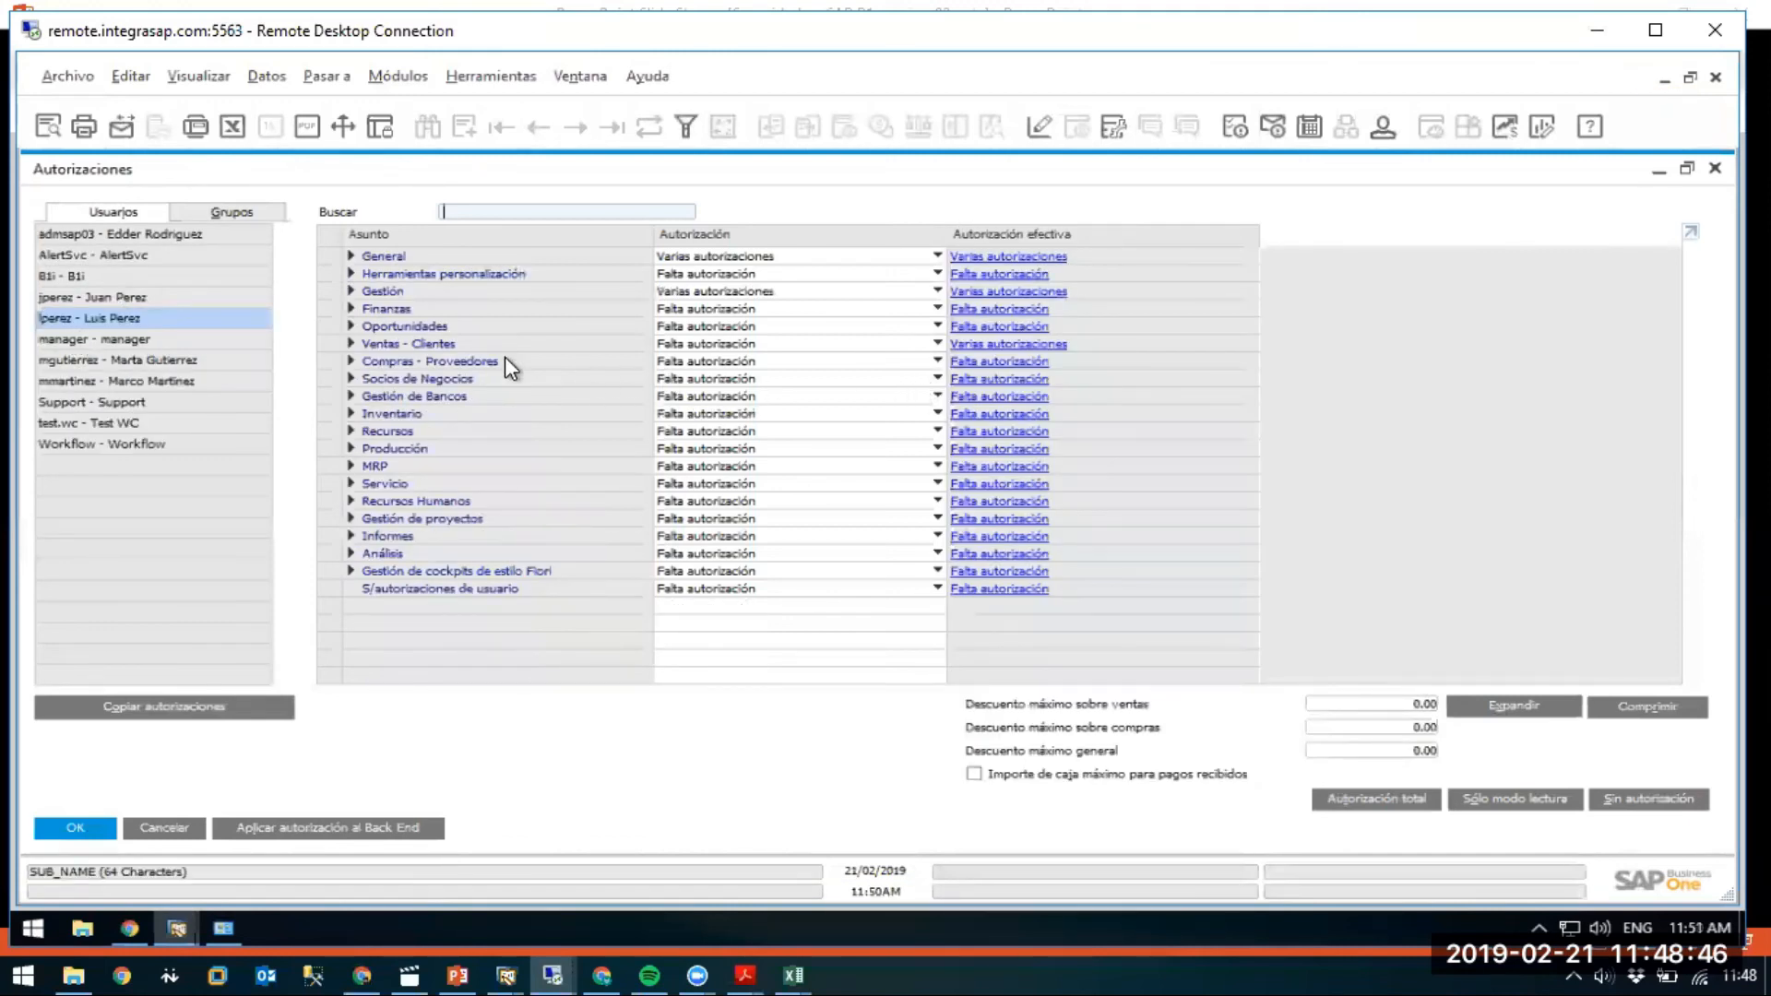
Confirm the user's Autorización total for Factura de deudores comes from group W1.
click(350, 343)
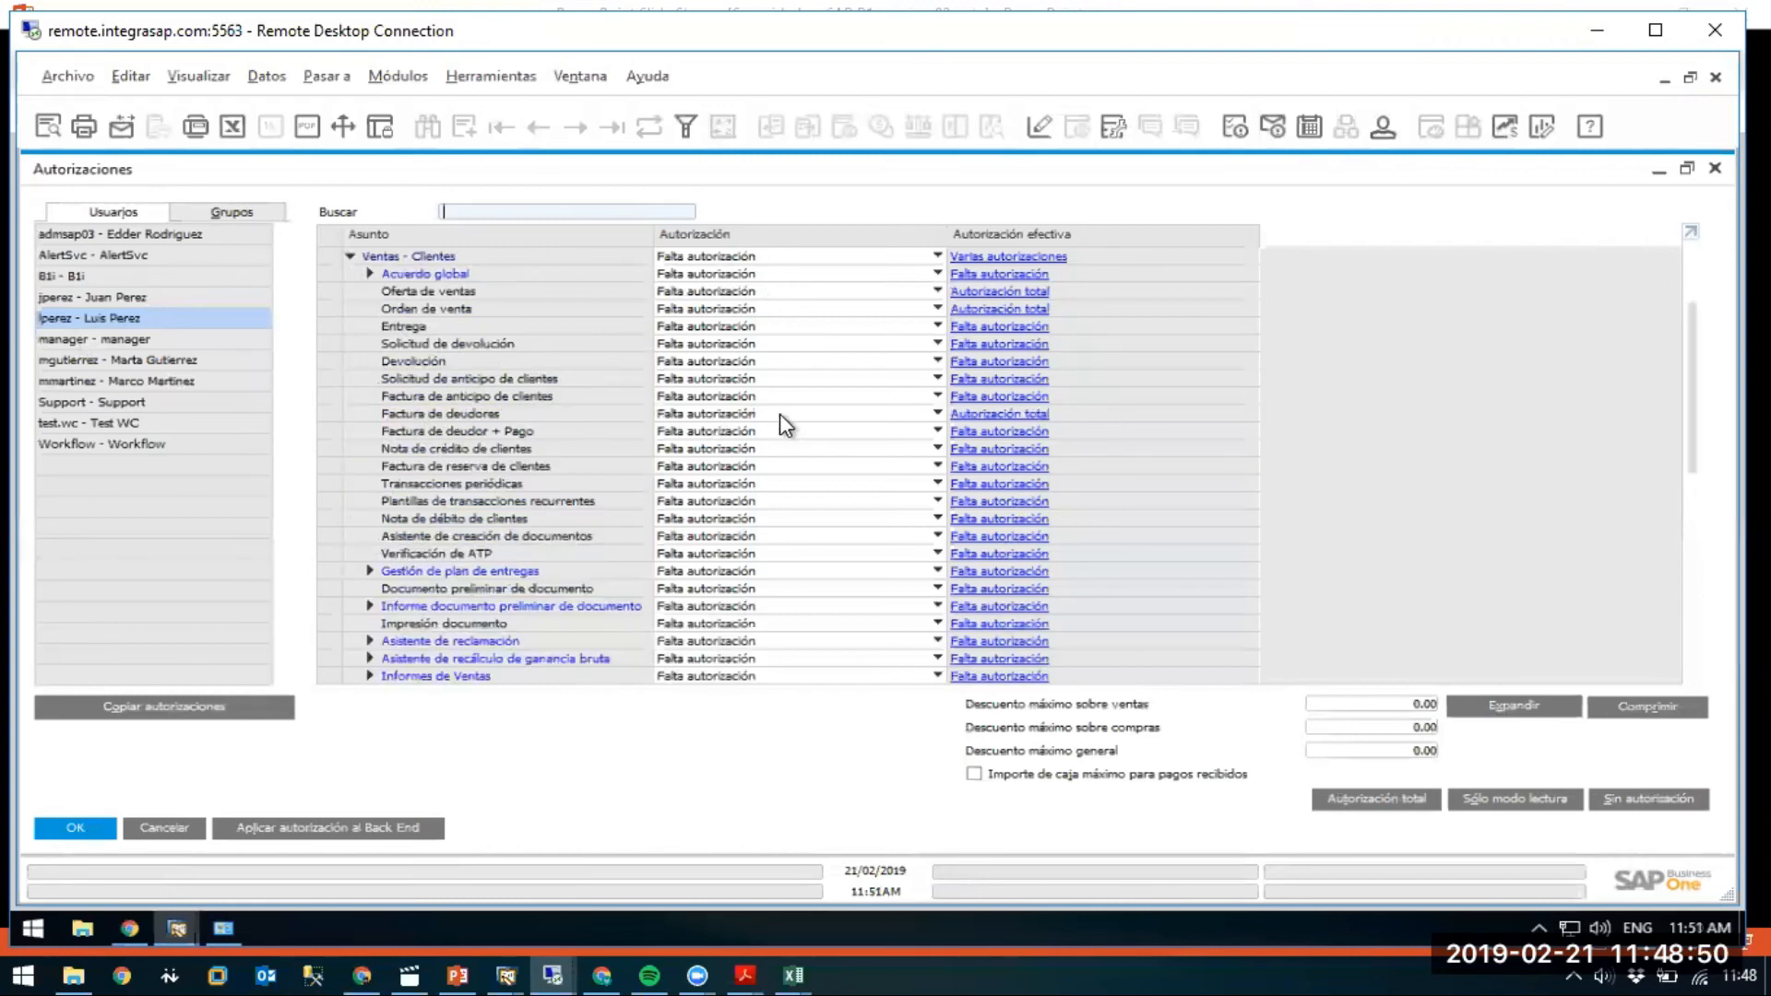
click(981, 413)
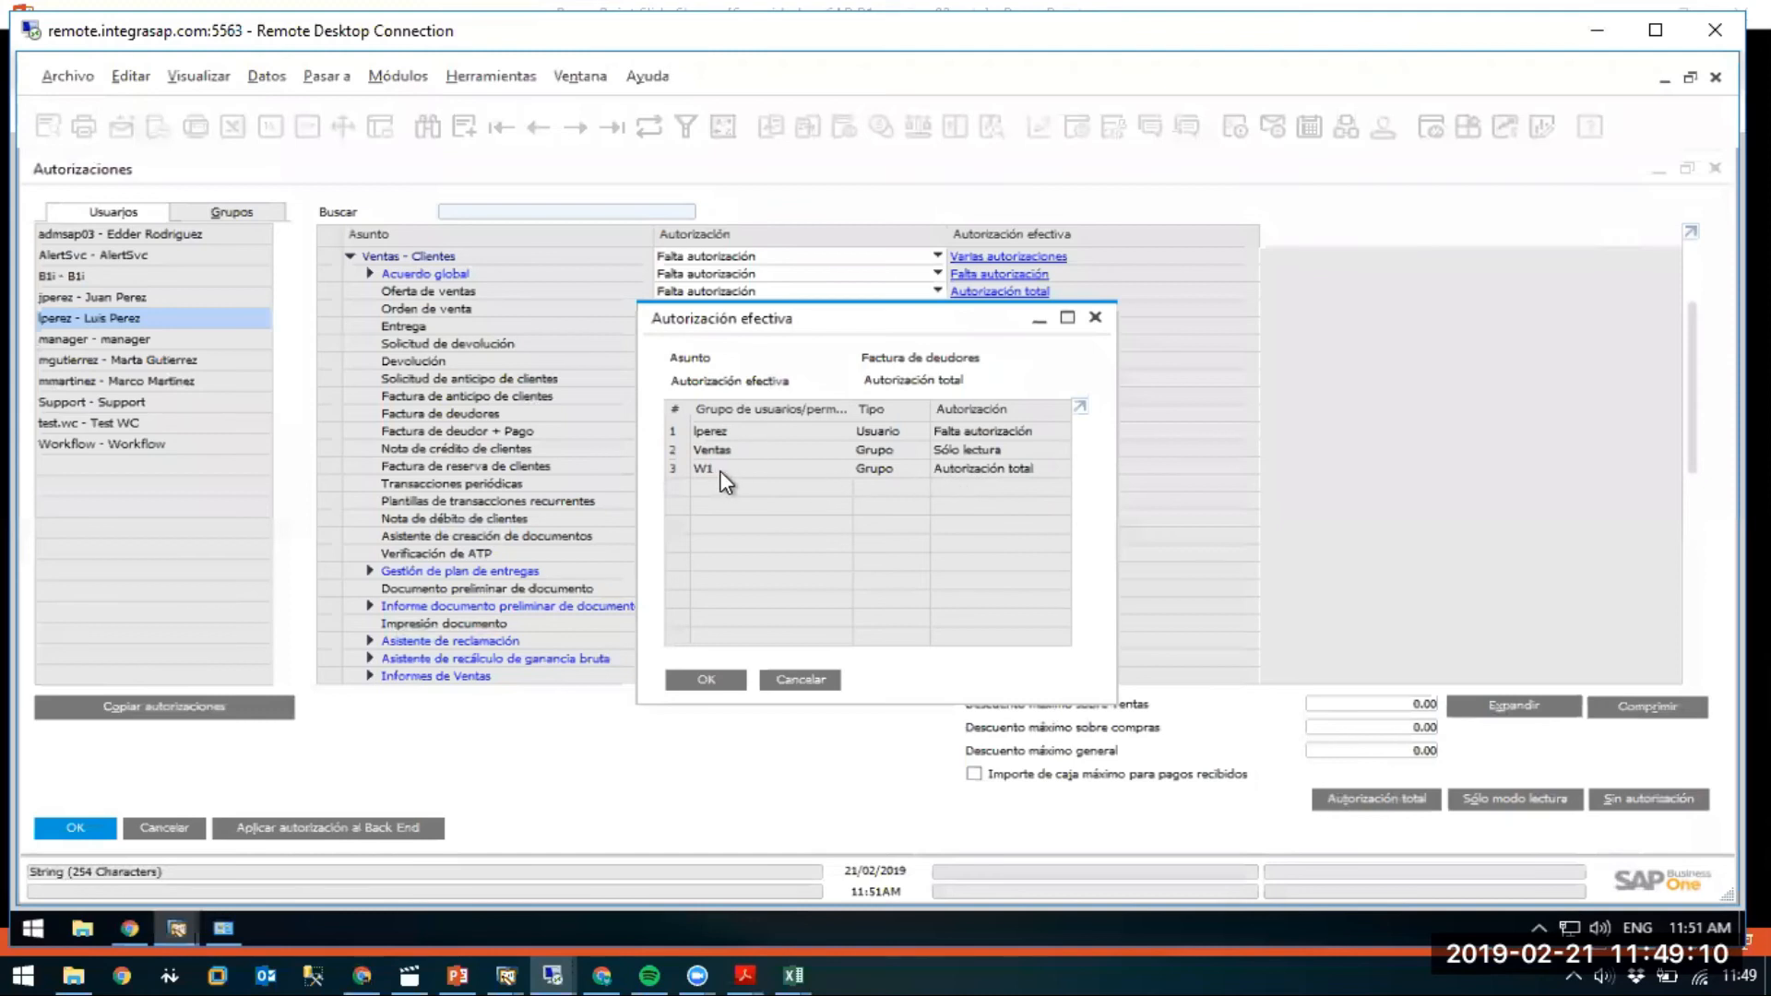
click(1095, 317)
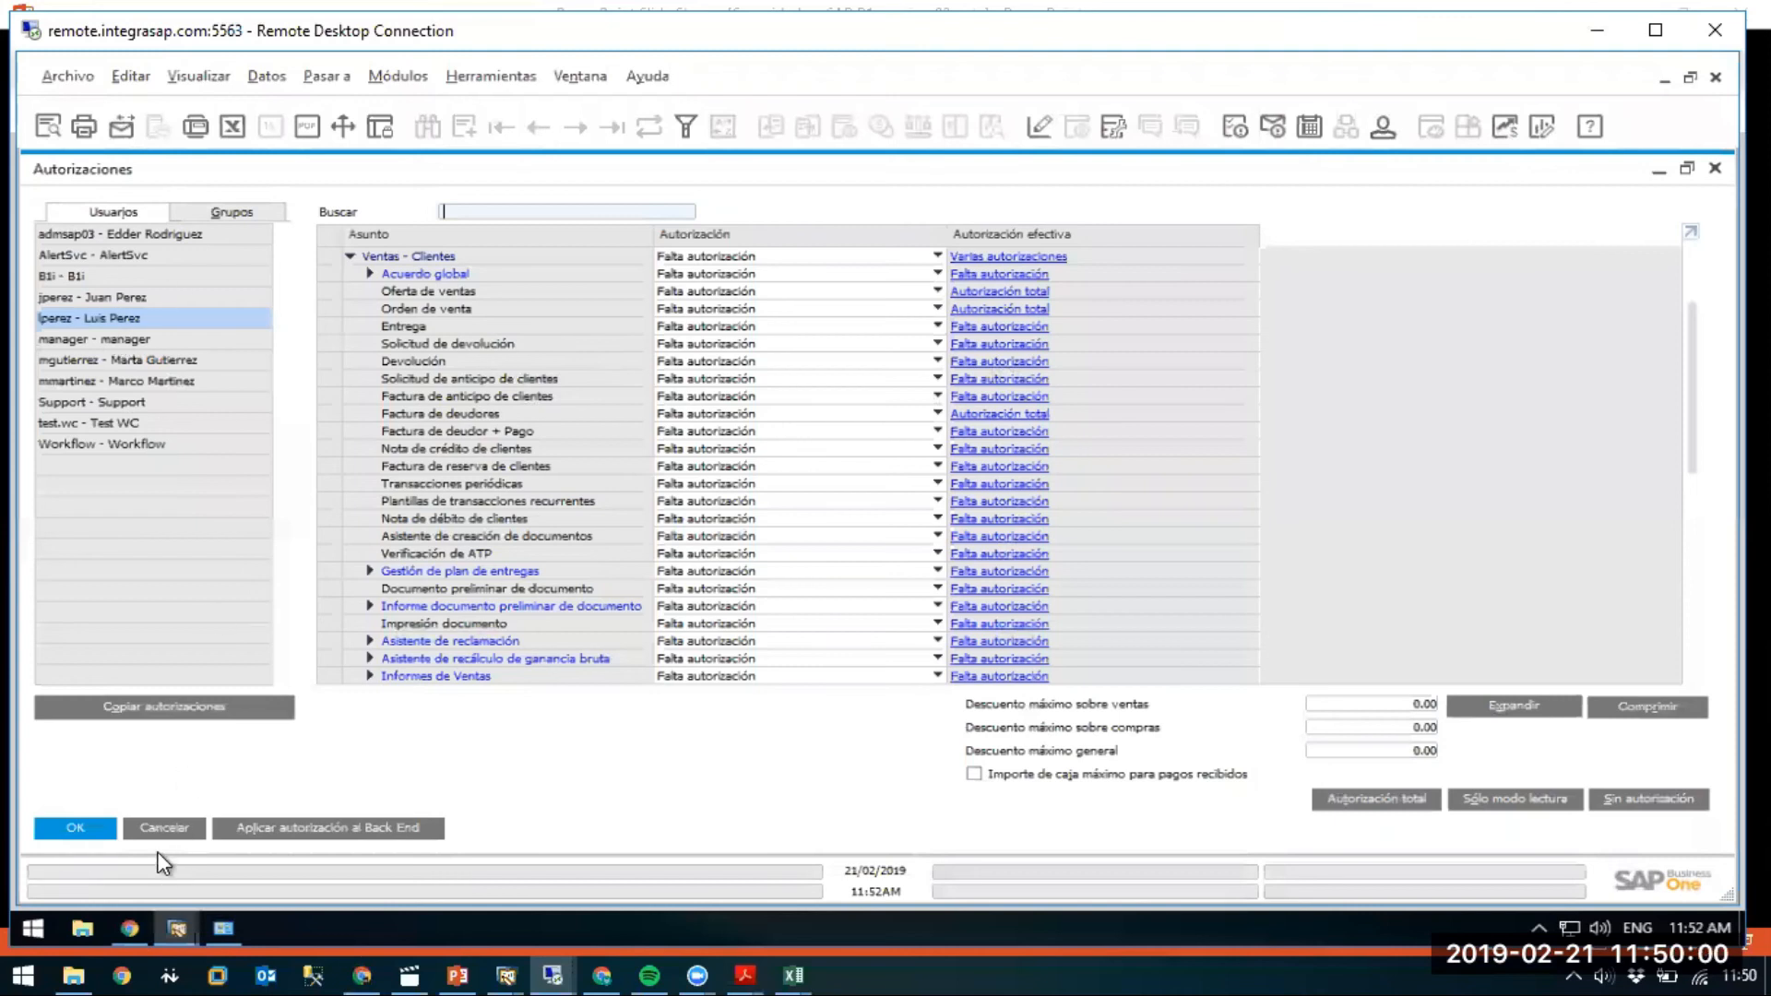
Close the Autorizaciones and Datos maestros windows and return to the SAP remote session.
click(148, 828)
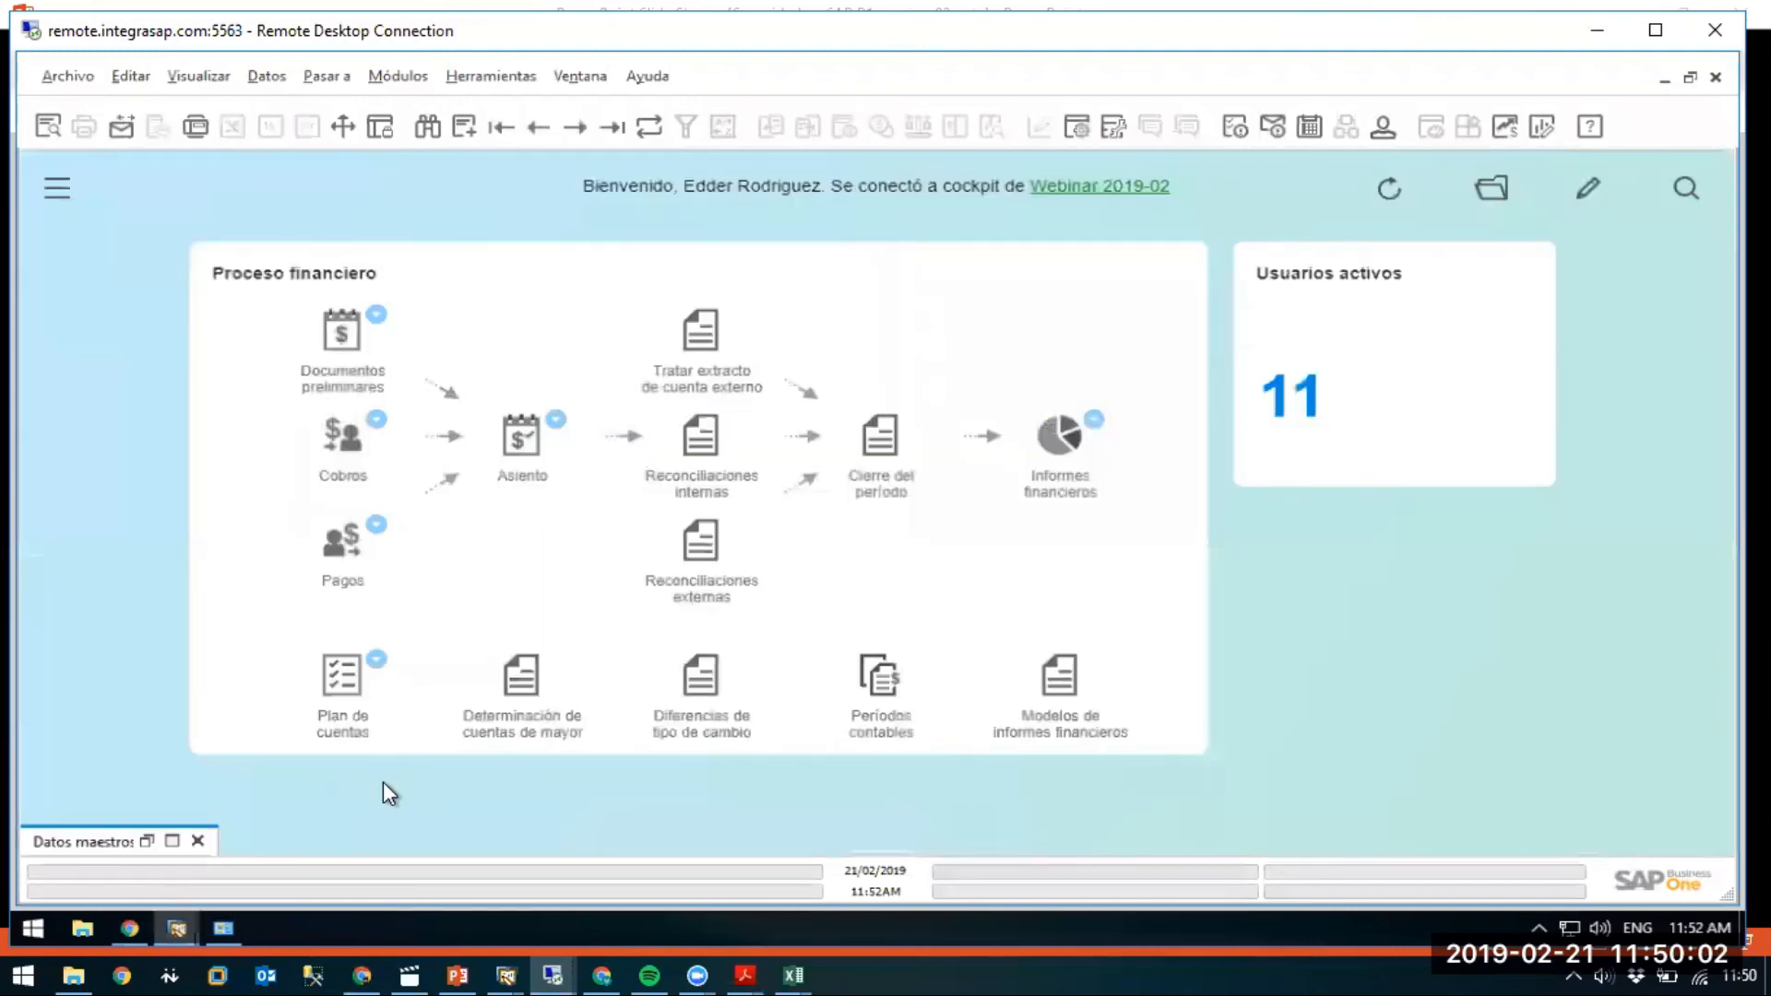
click(199, 841)
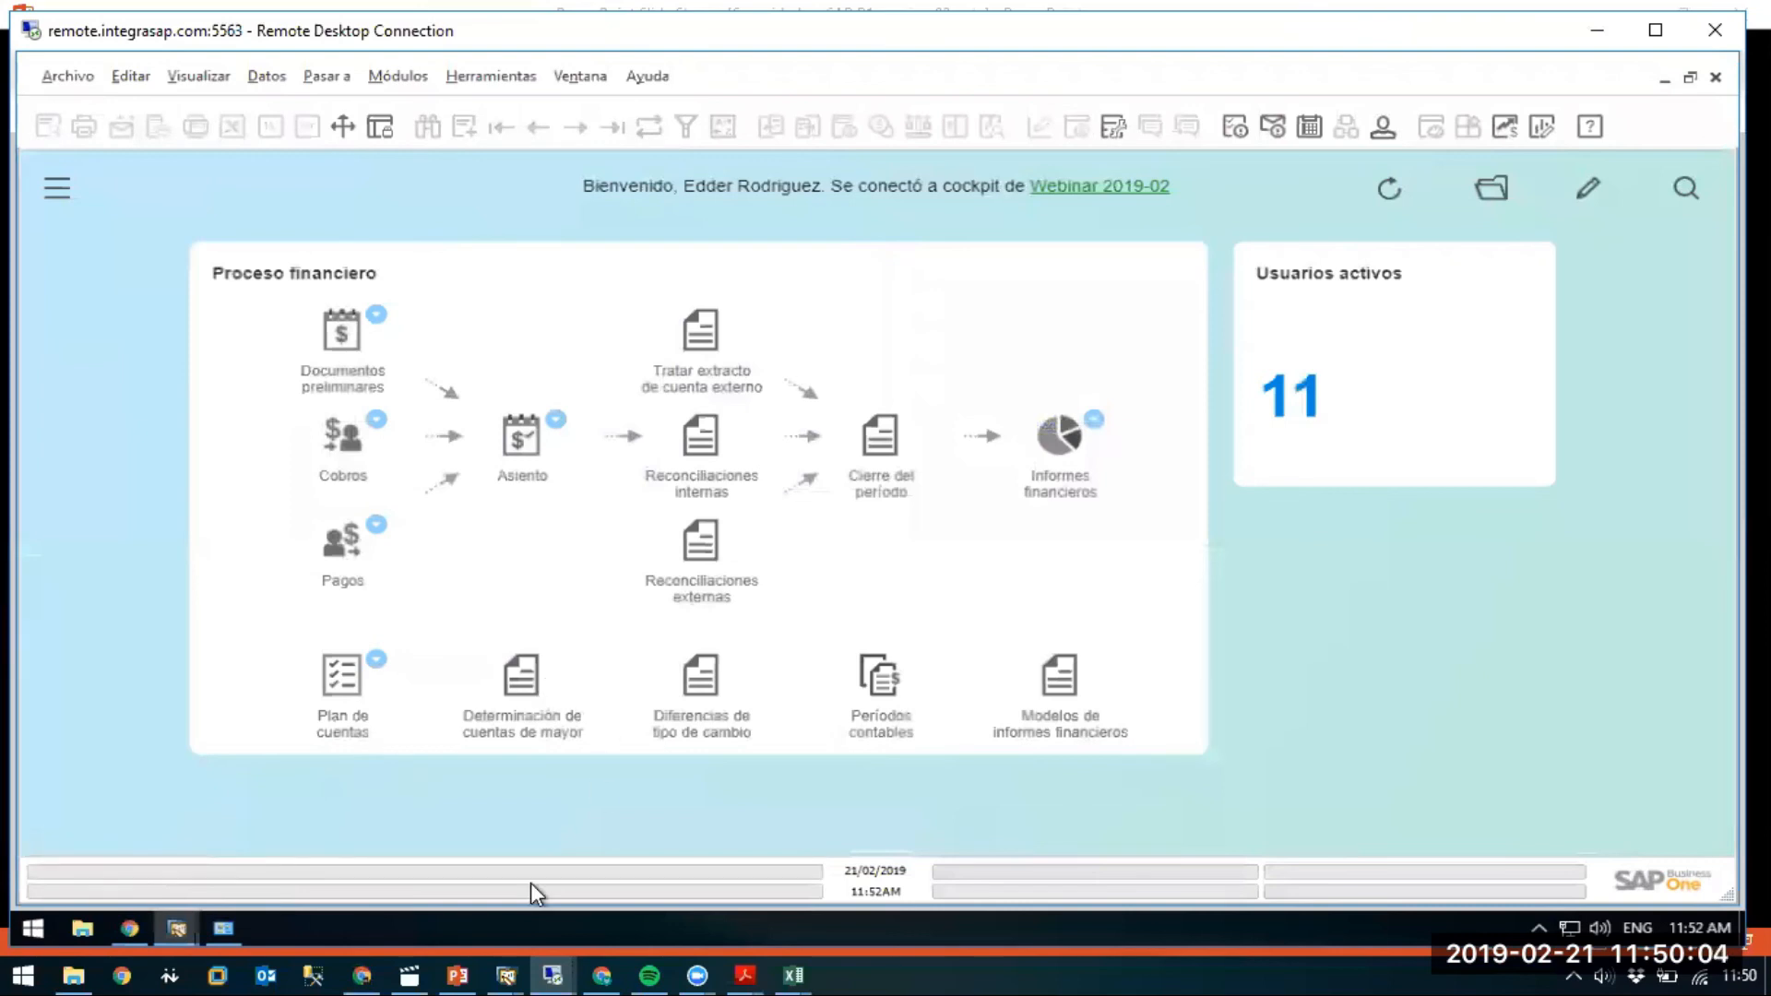
click(458, 975)
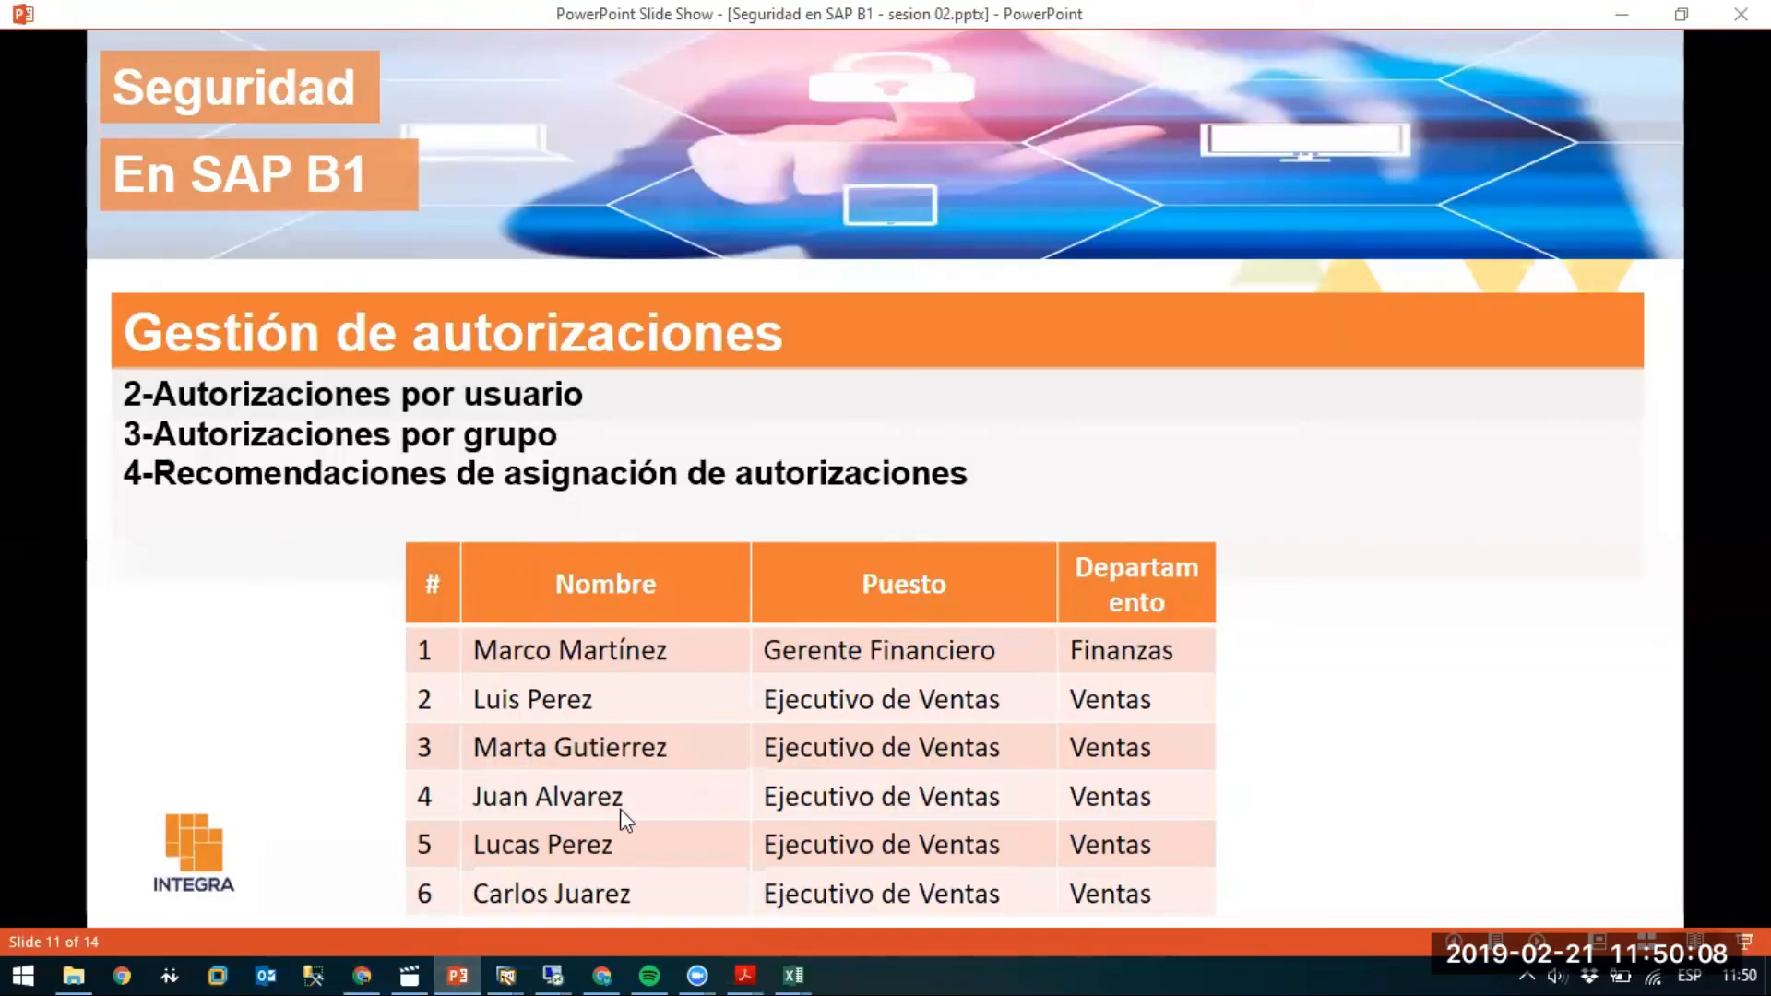
click(552, 975)
click(356, 920)
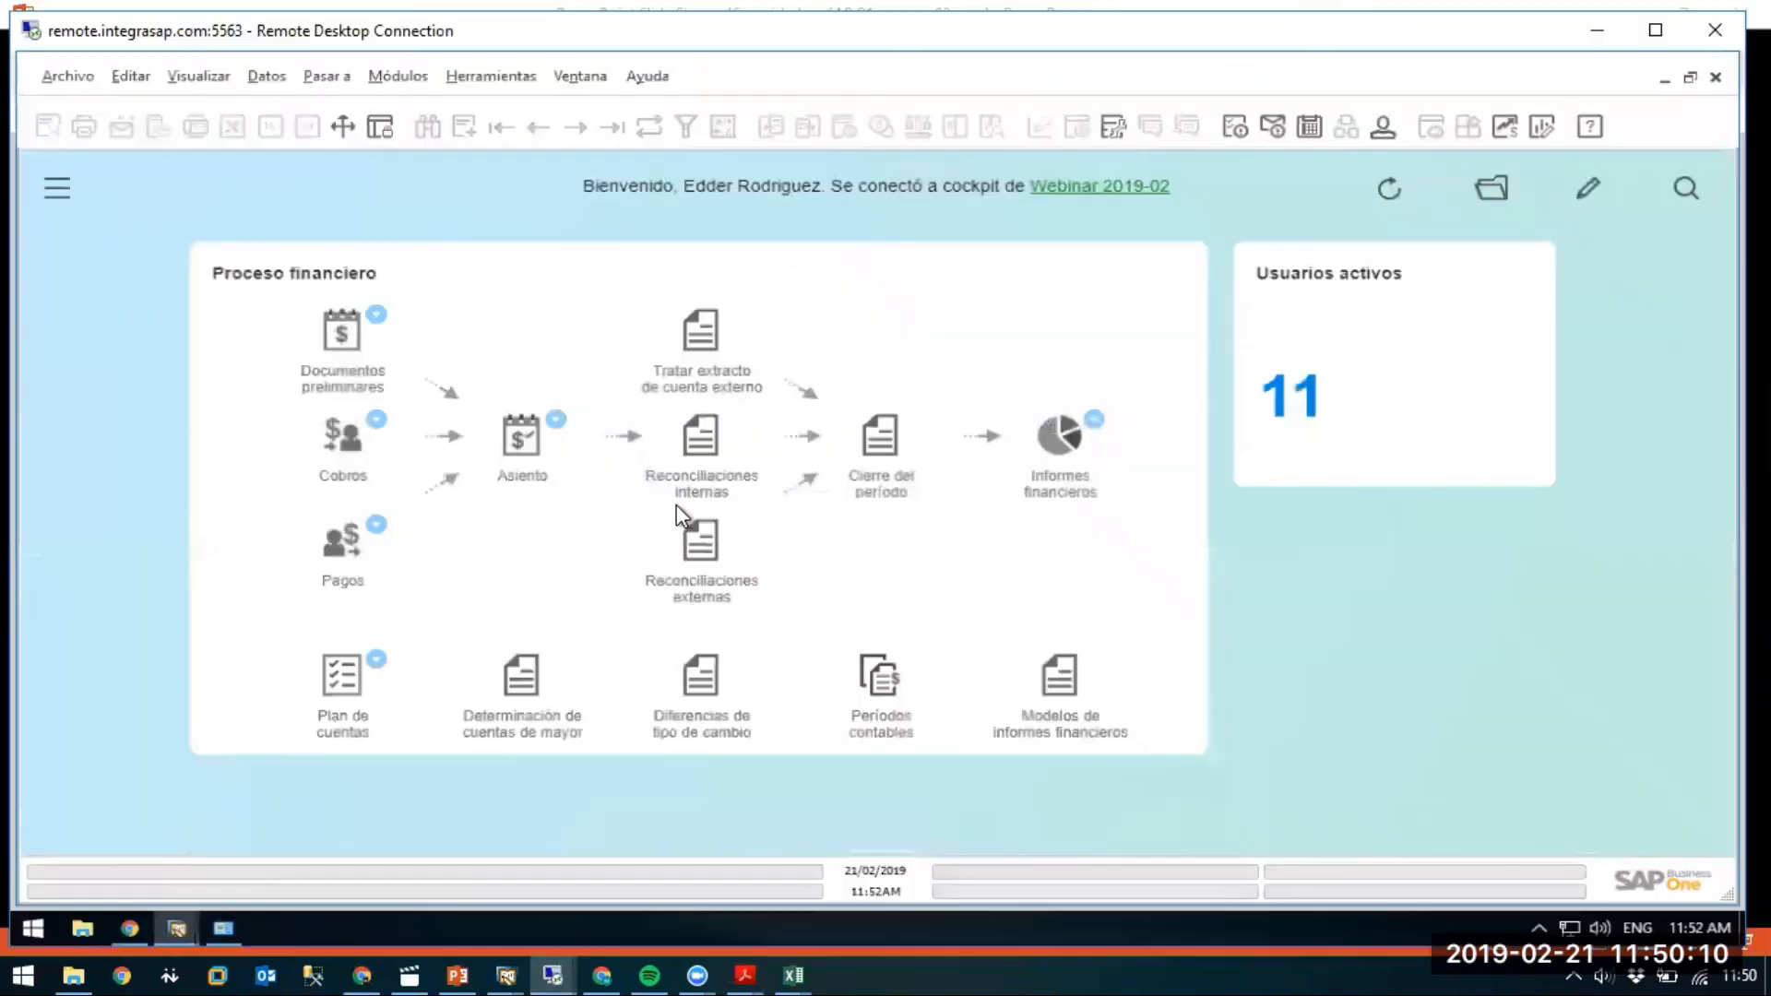
Open the Usuarios definitions window from Gestión > Definiciones > General.
click(404, 83)
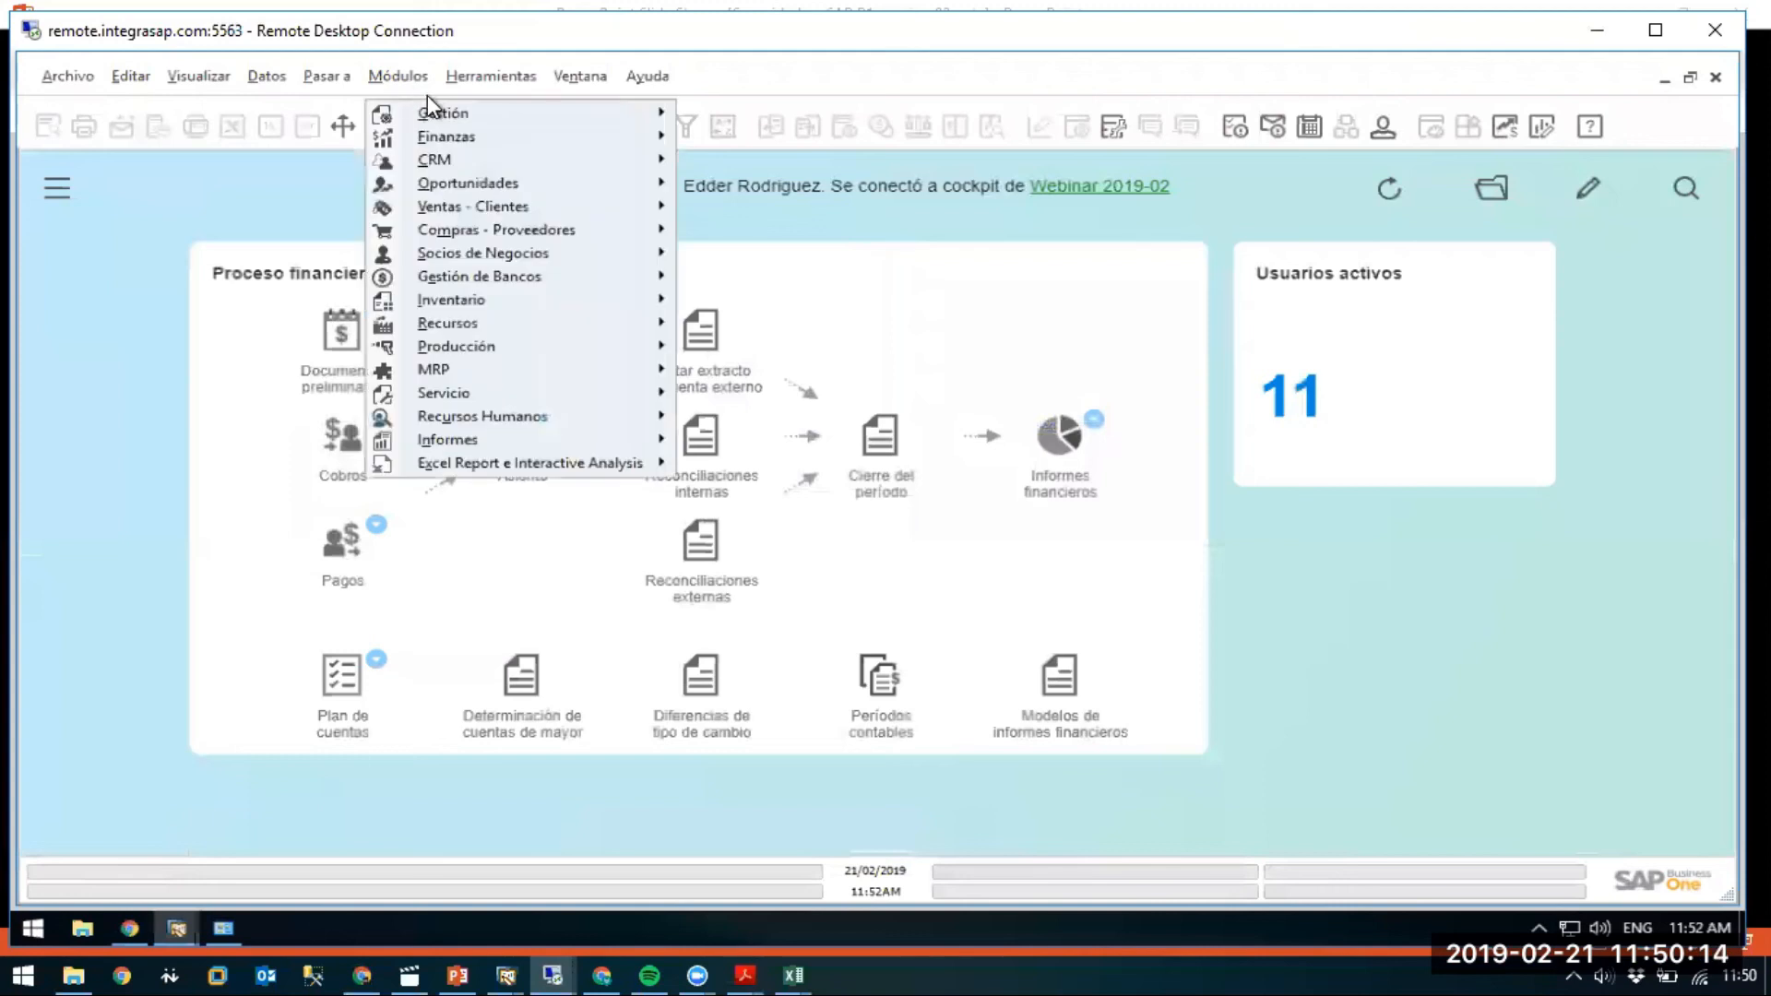
mouse_move(554, 116)
mouse_move(930, 183)
mouse_move(1121, 177)
click(1247, 180)
Find the sales user with a * search, tick Bloqueado, and save with Actualizar.
click(814, 304)
key(ctrl+f)
text(*)
key(Return)
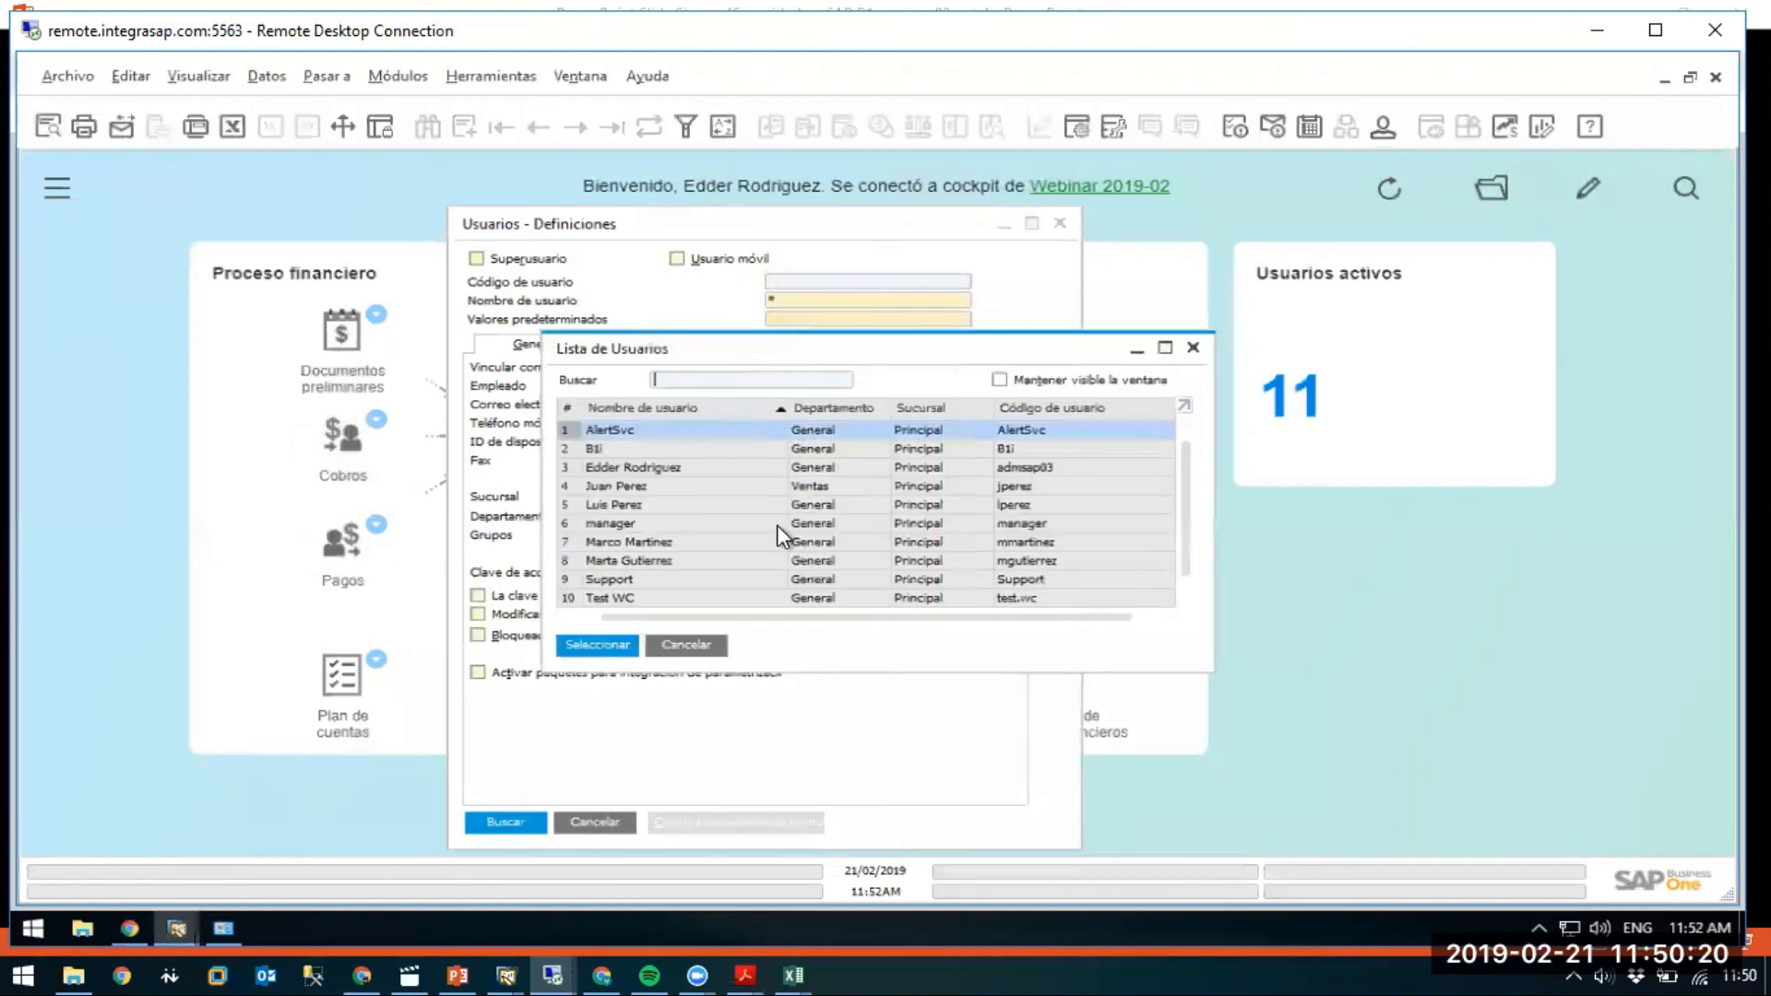
double_click(647, 561)
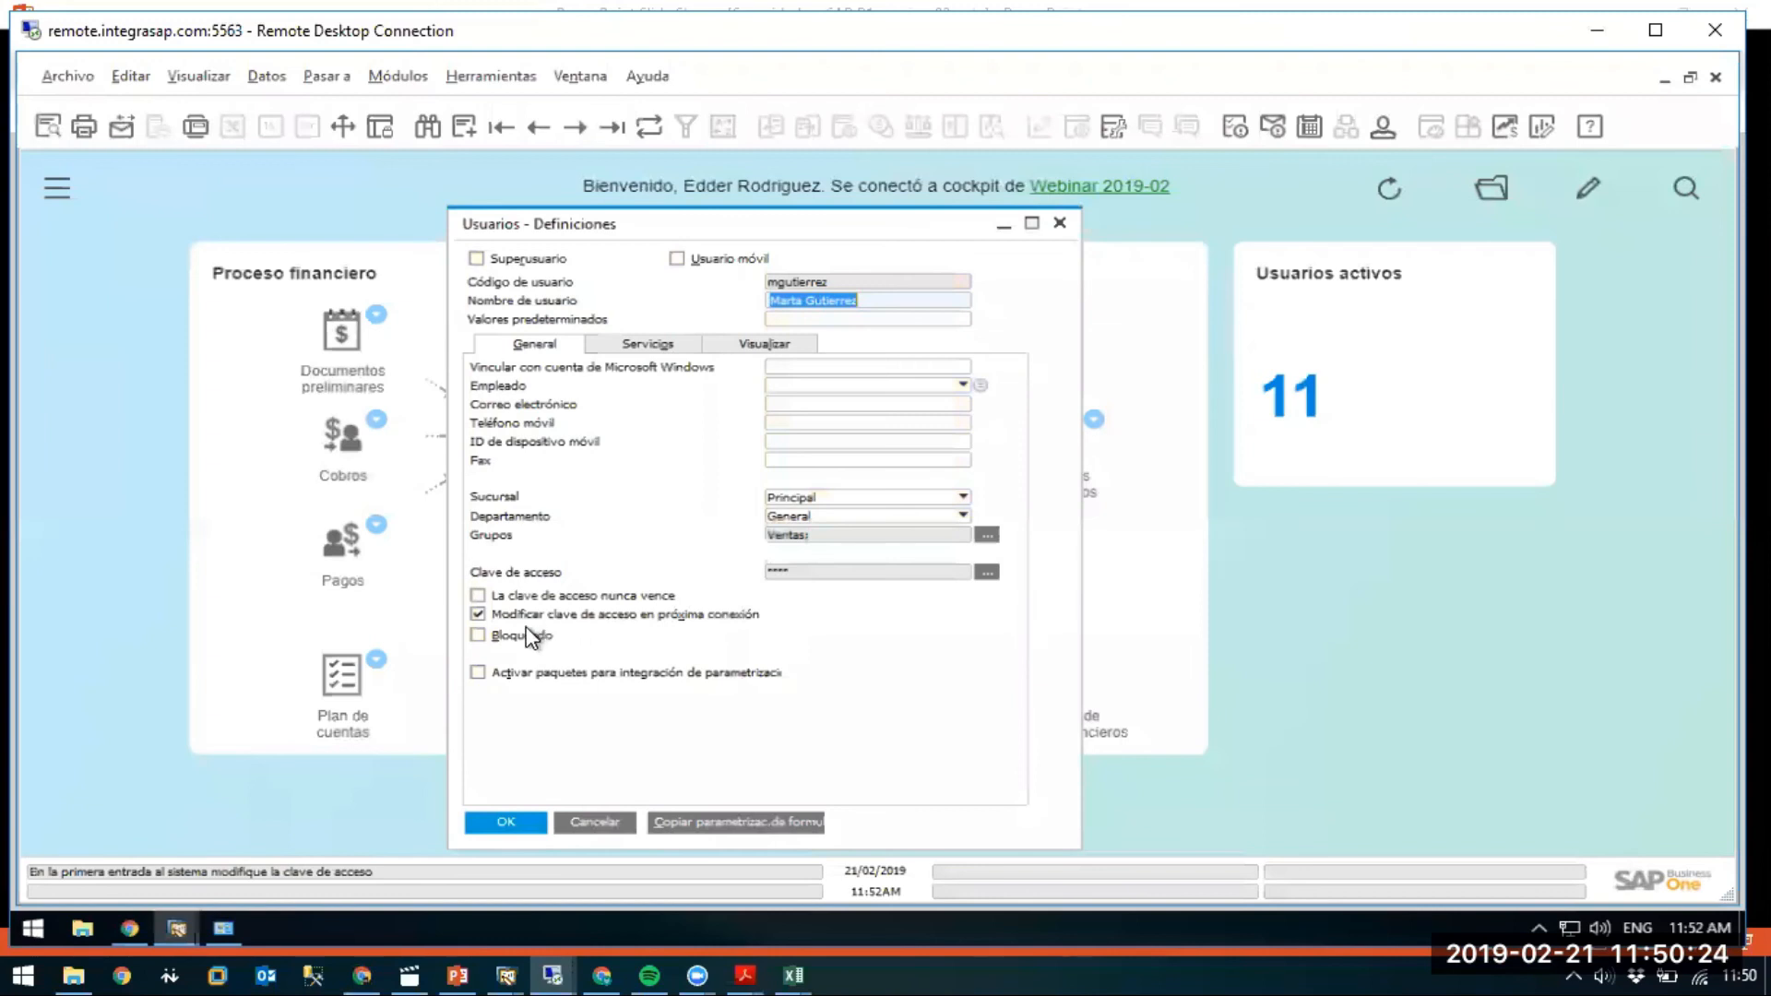
click(478, 635)
click(513, 828)
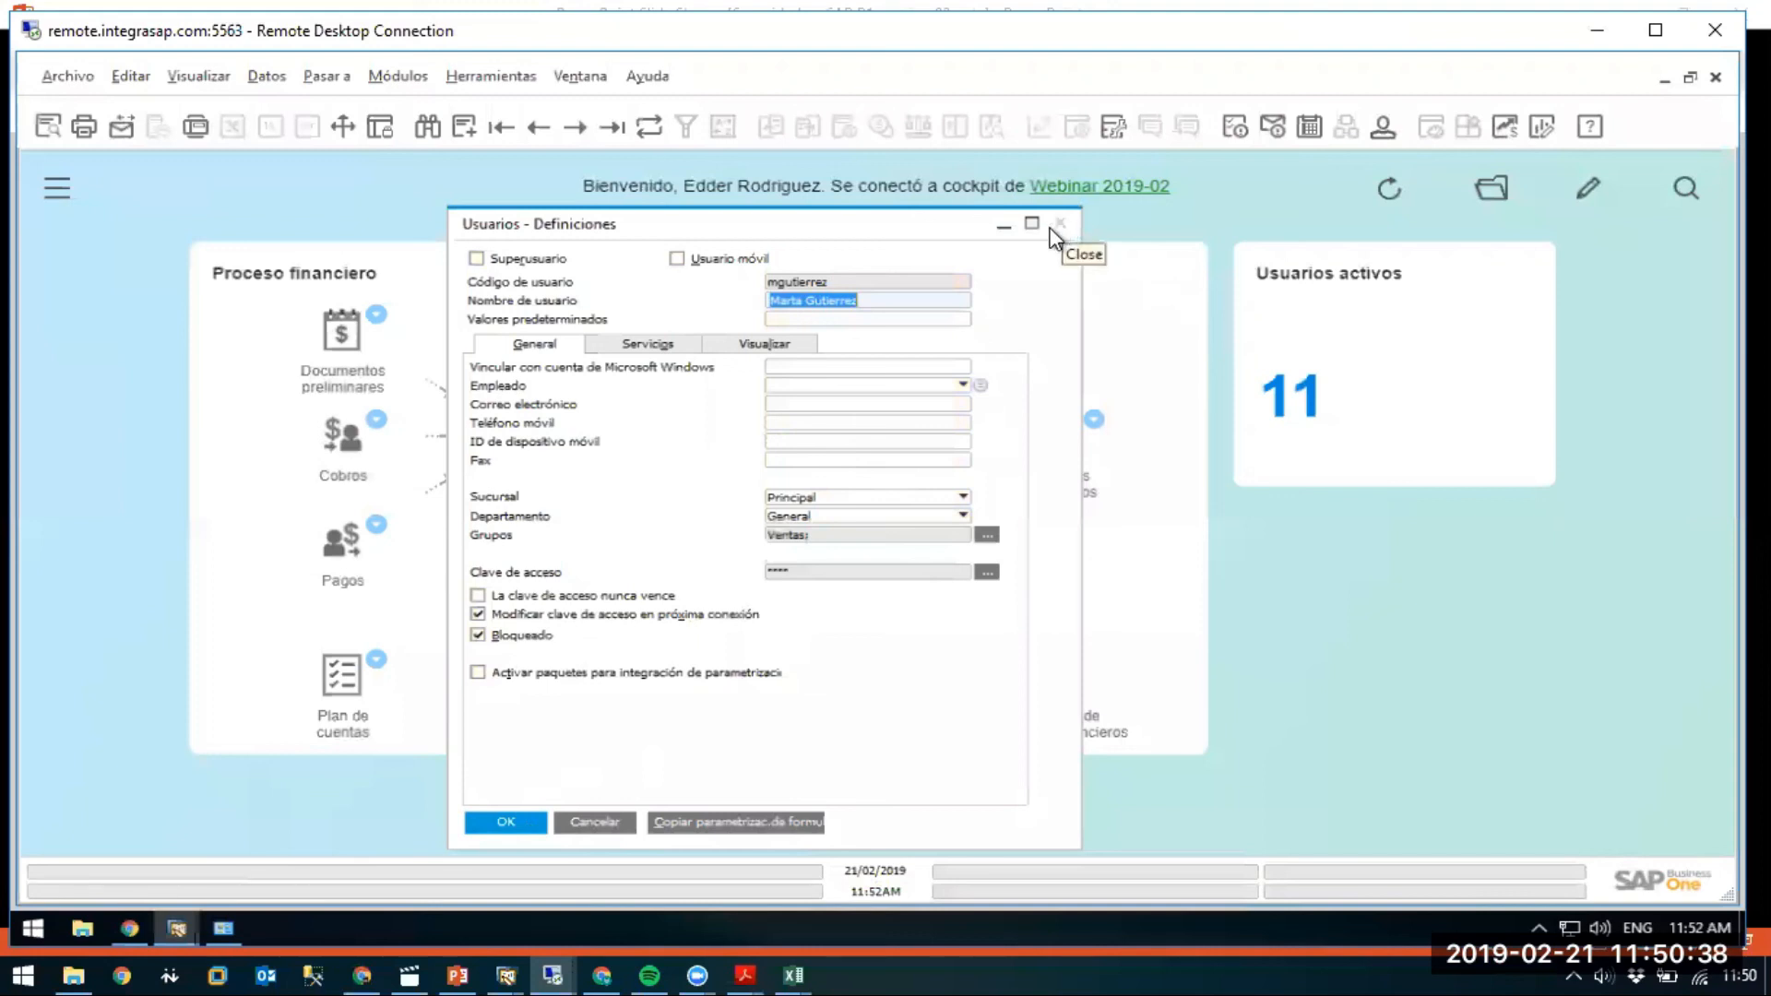
key(ctrl+a)
Enter the new sales executive's user code and full name in a blank user record.
click(465, 959)
key(alt+Tab)
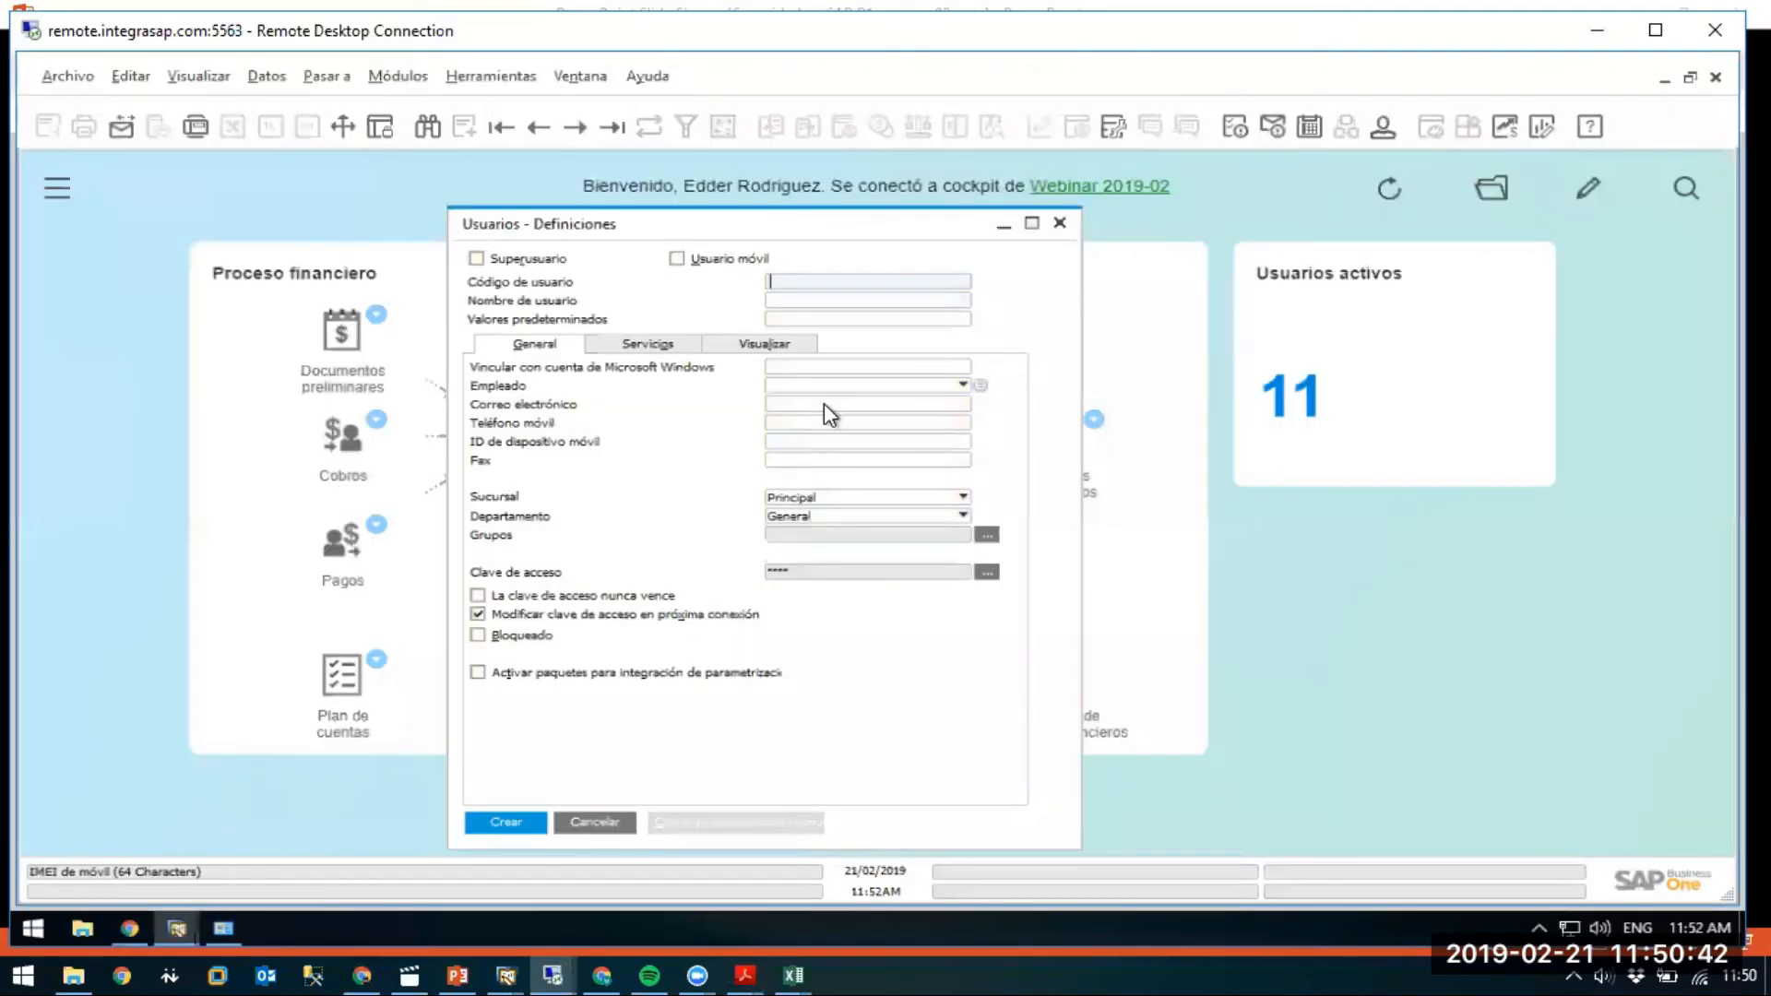
text(jau)
key(BackSpace)
key(BackSpace)
text(uan)
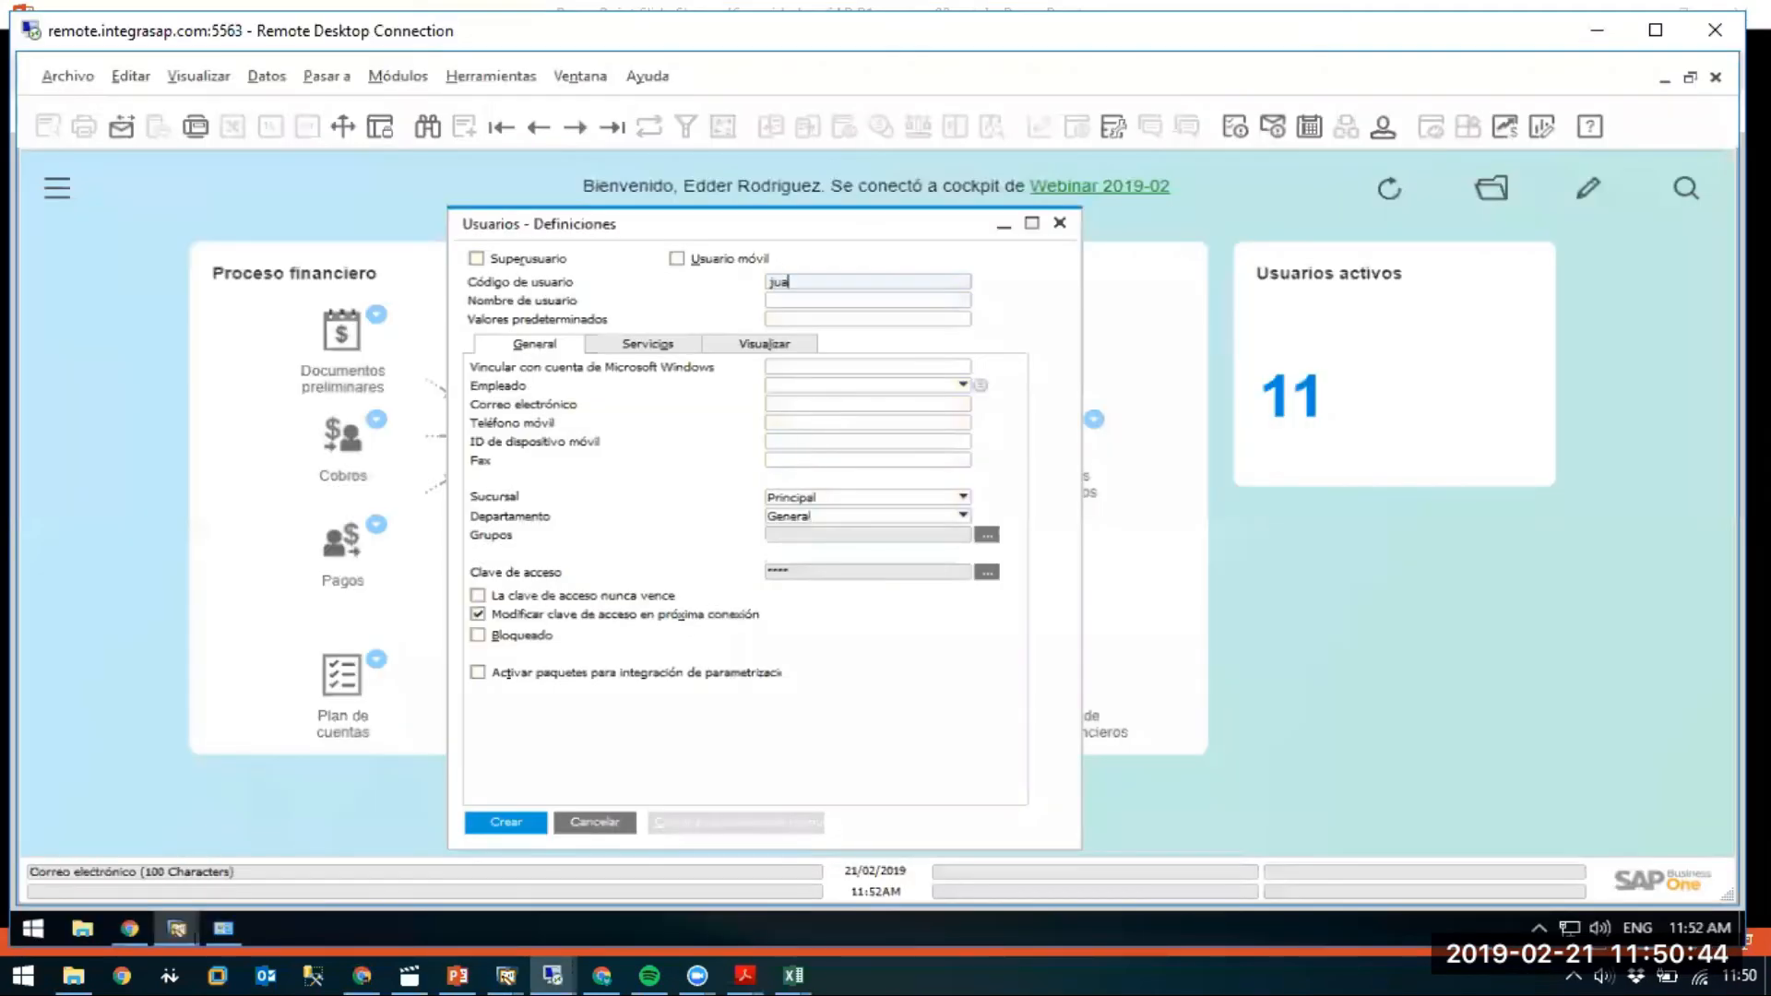
key(BackSpace)
key(BackSpace)
key(BackSpace)
key(Tab)
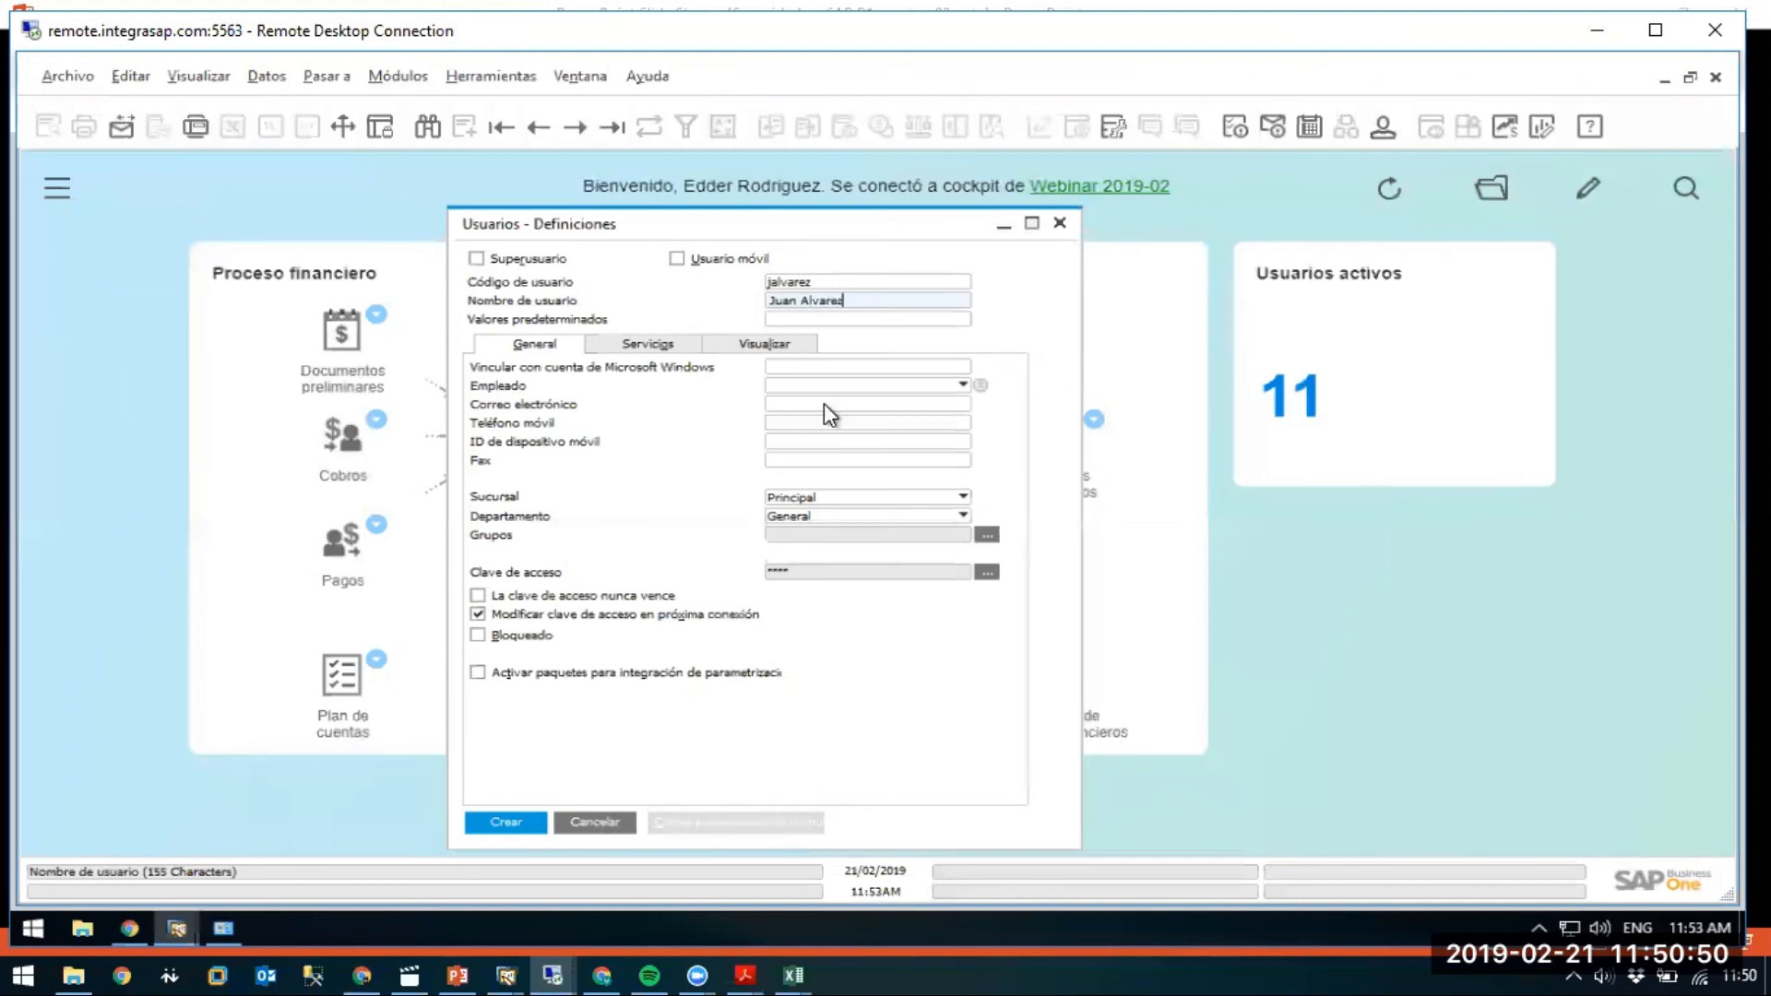
key(Tab)
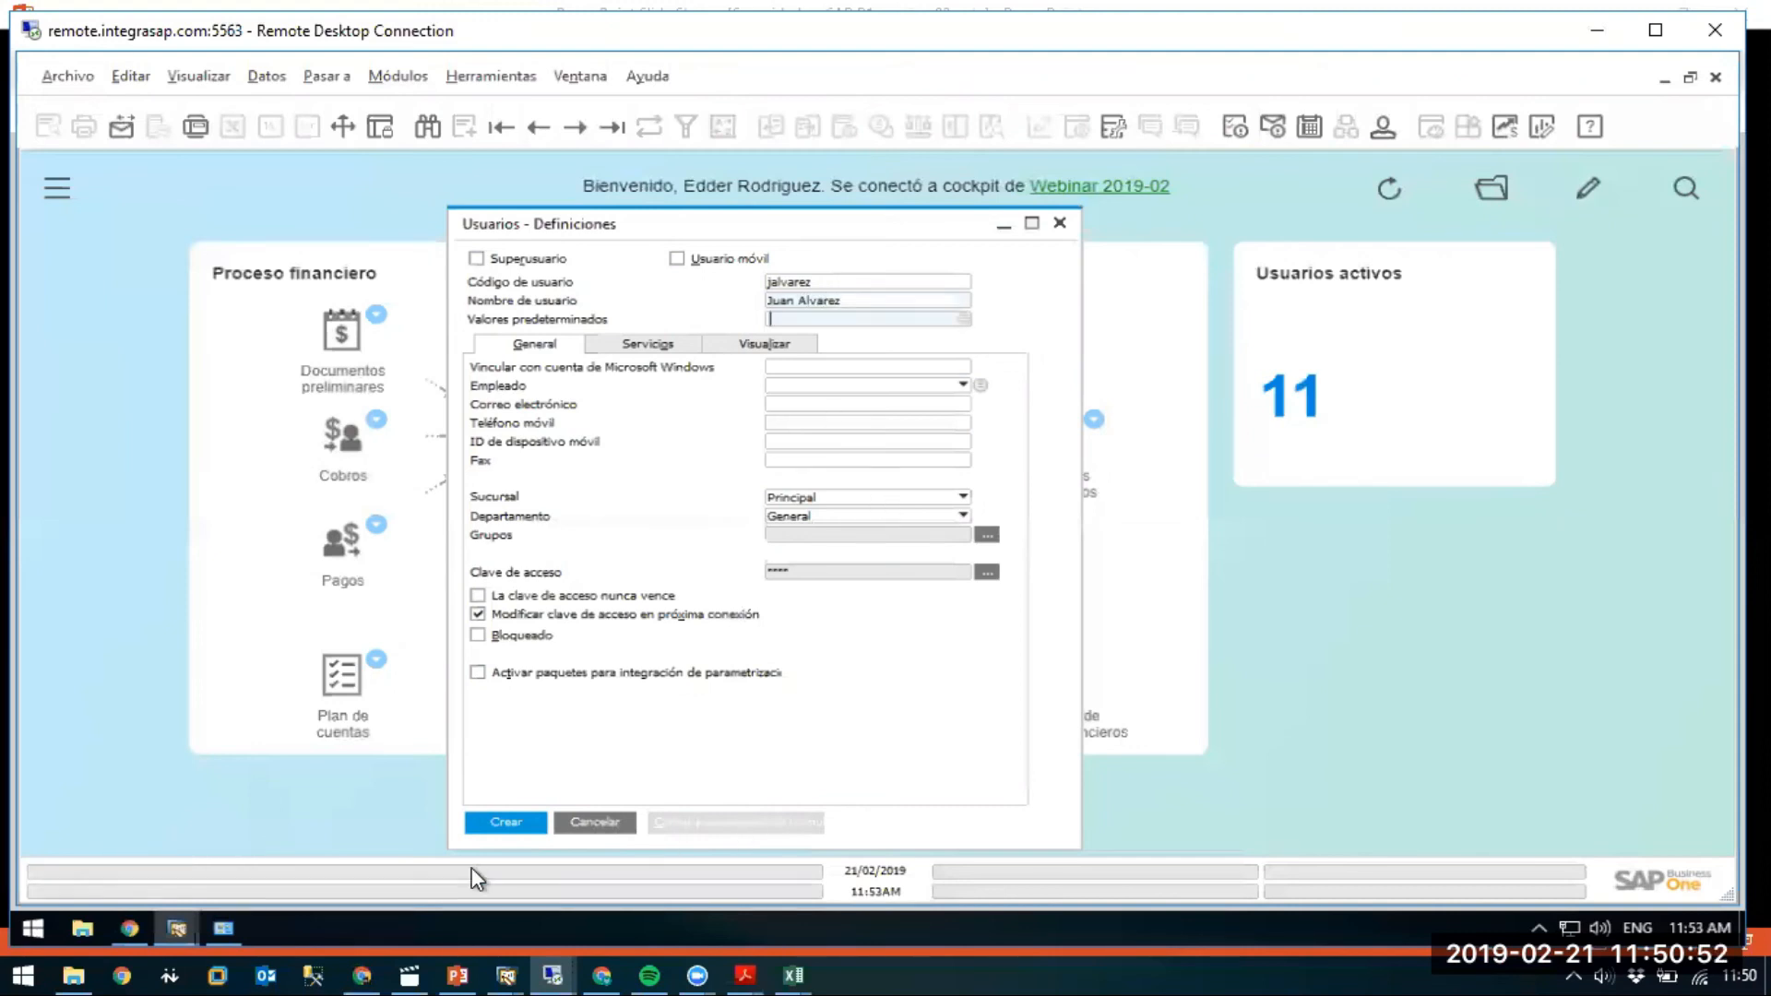
Create the user, view the last user record, and close the Usuarios window.
click(498, 823)
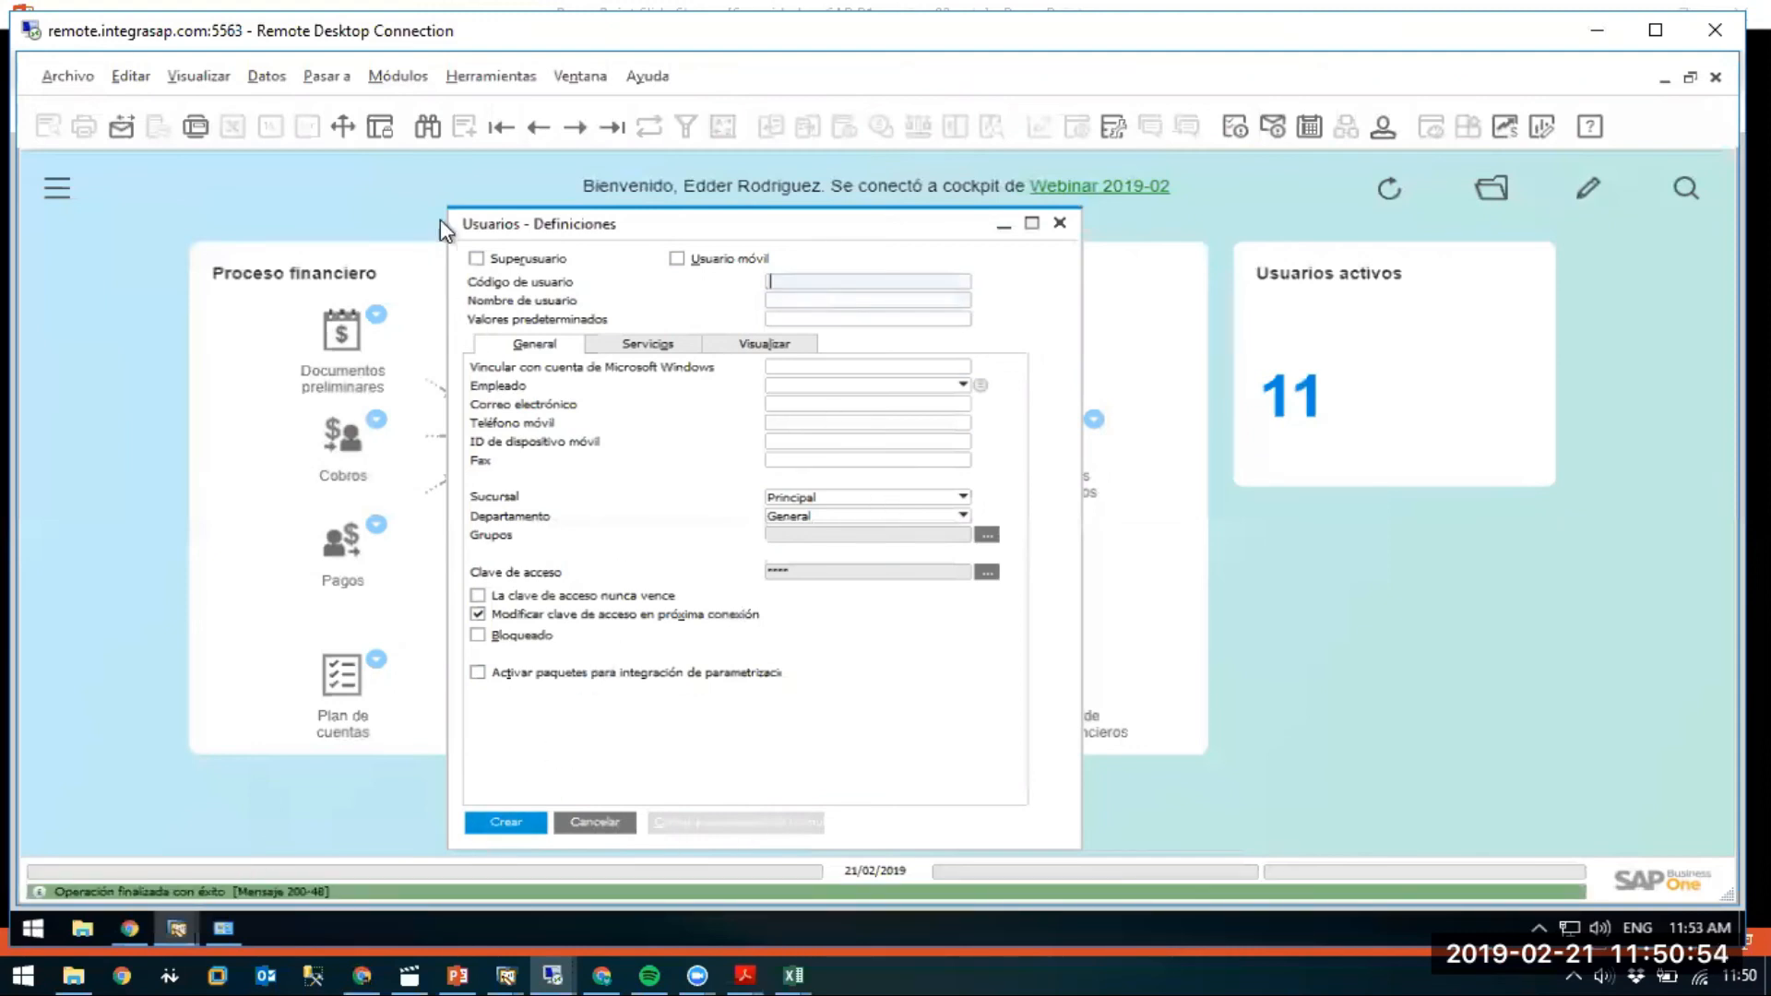
click(531, 129)
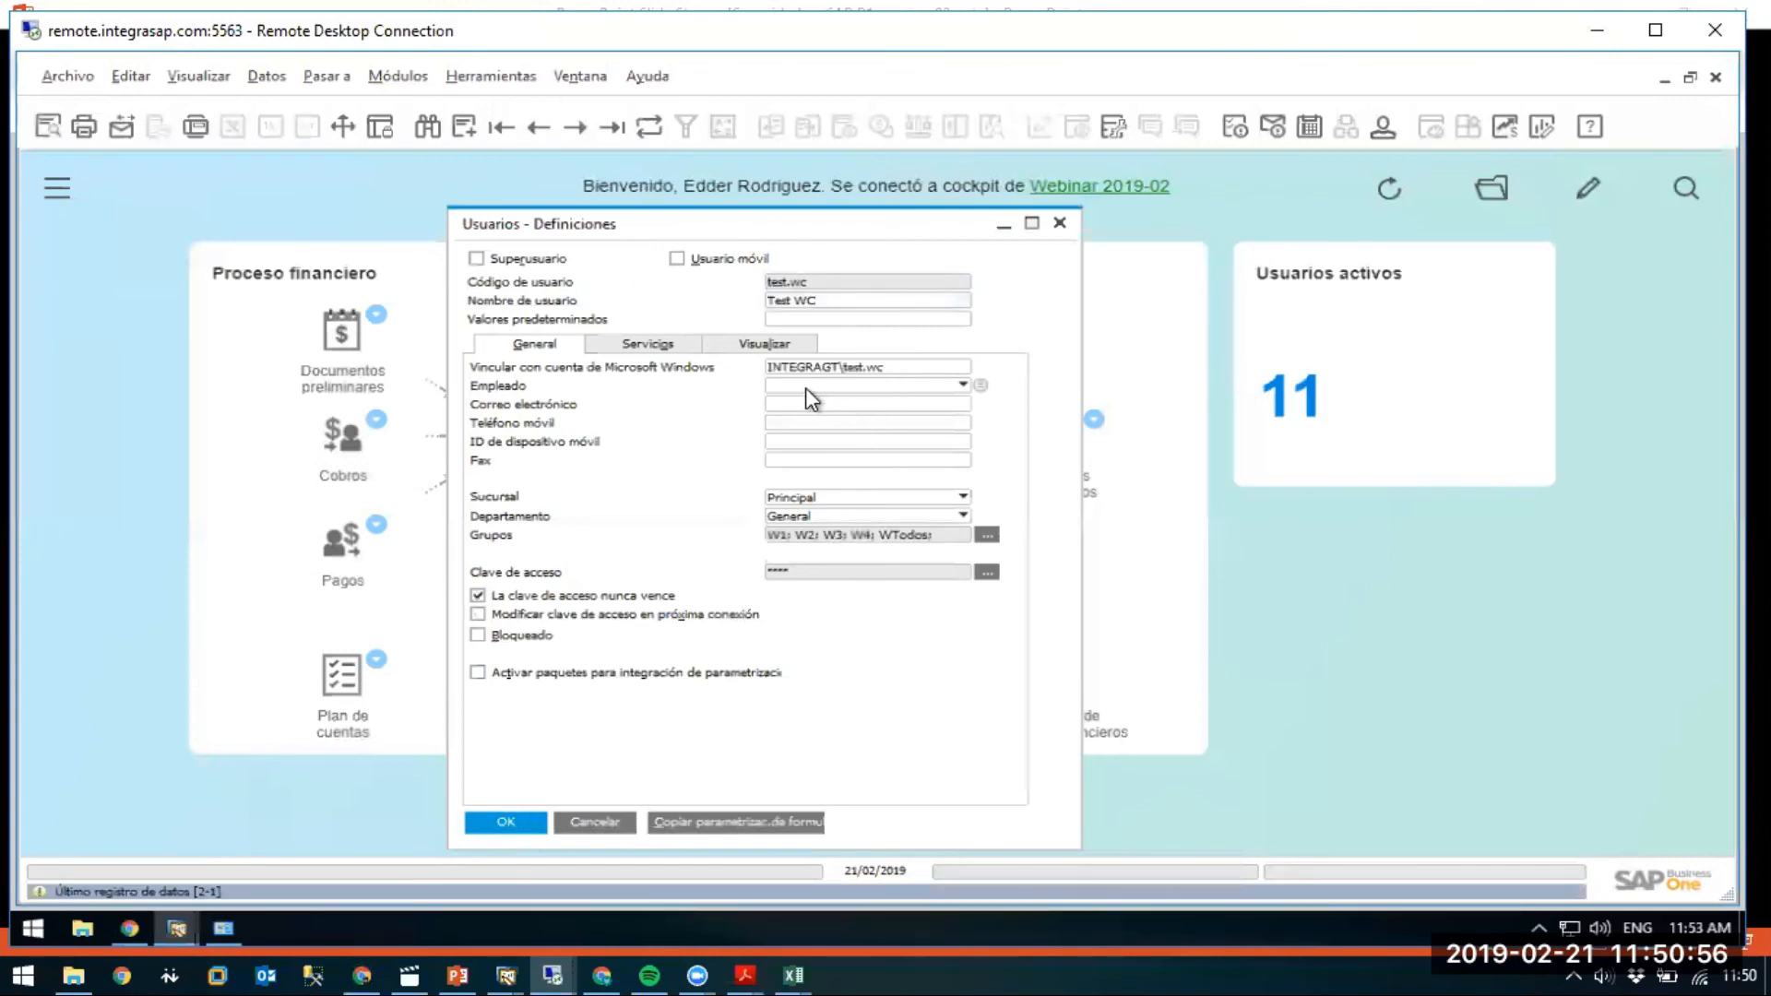
click(586, 820)
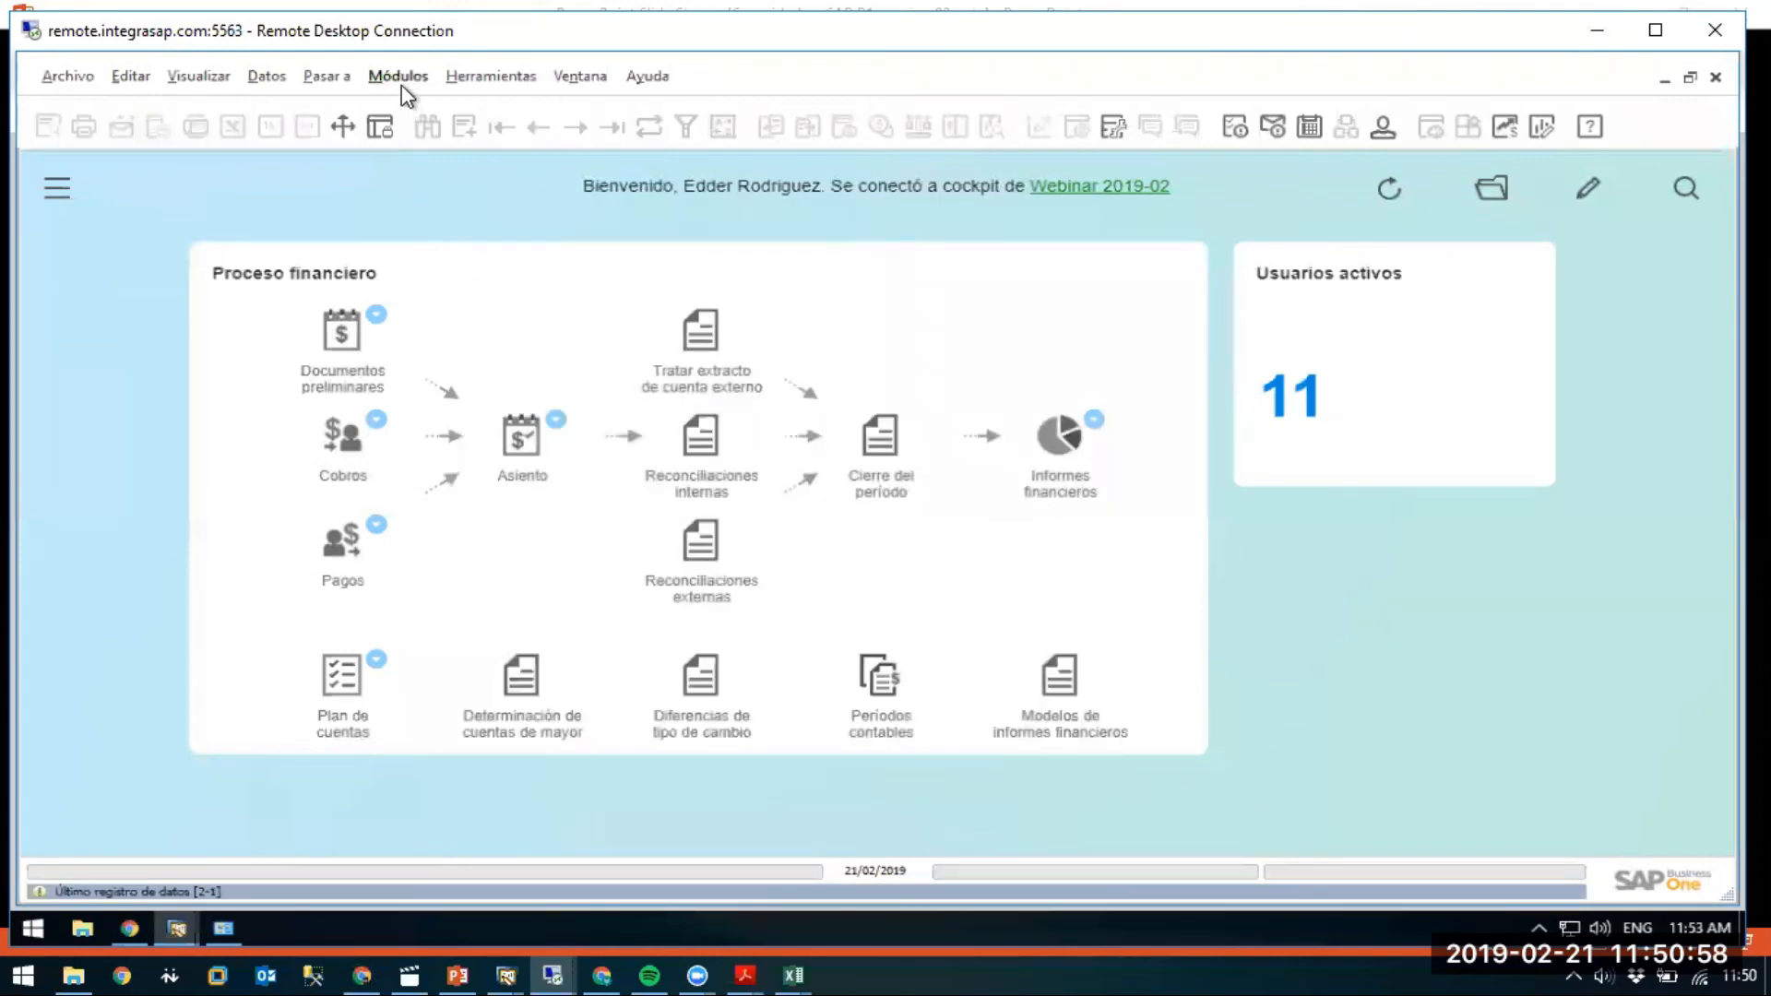
Open Grupos de usuarios and load the Ventas group's members.
click(397, 78)
mouse_move(450, 111)
mouse_move(777, 185)
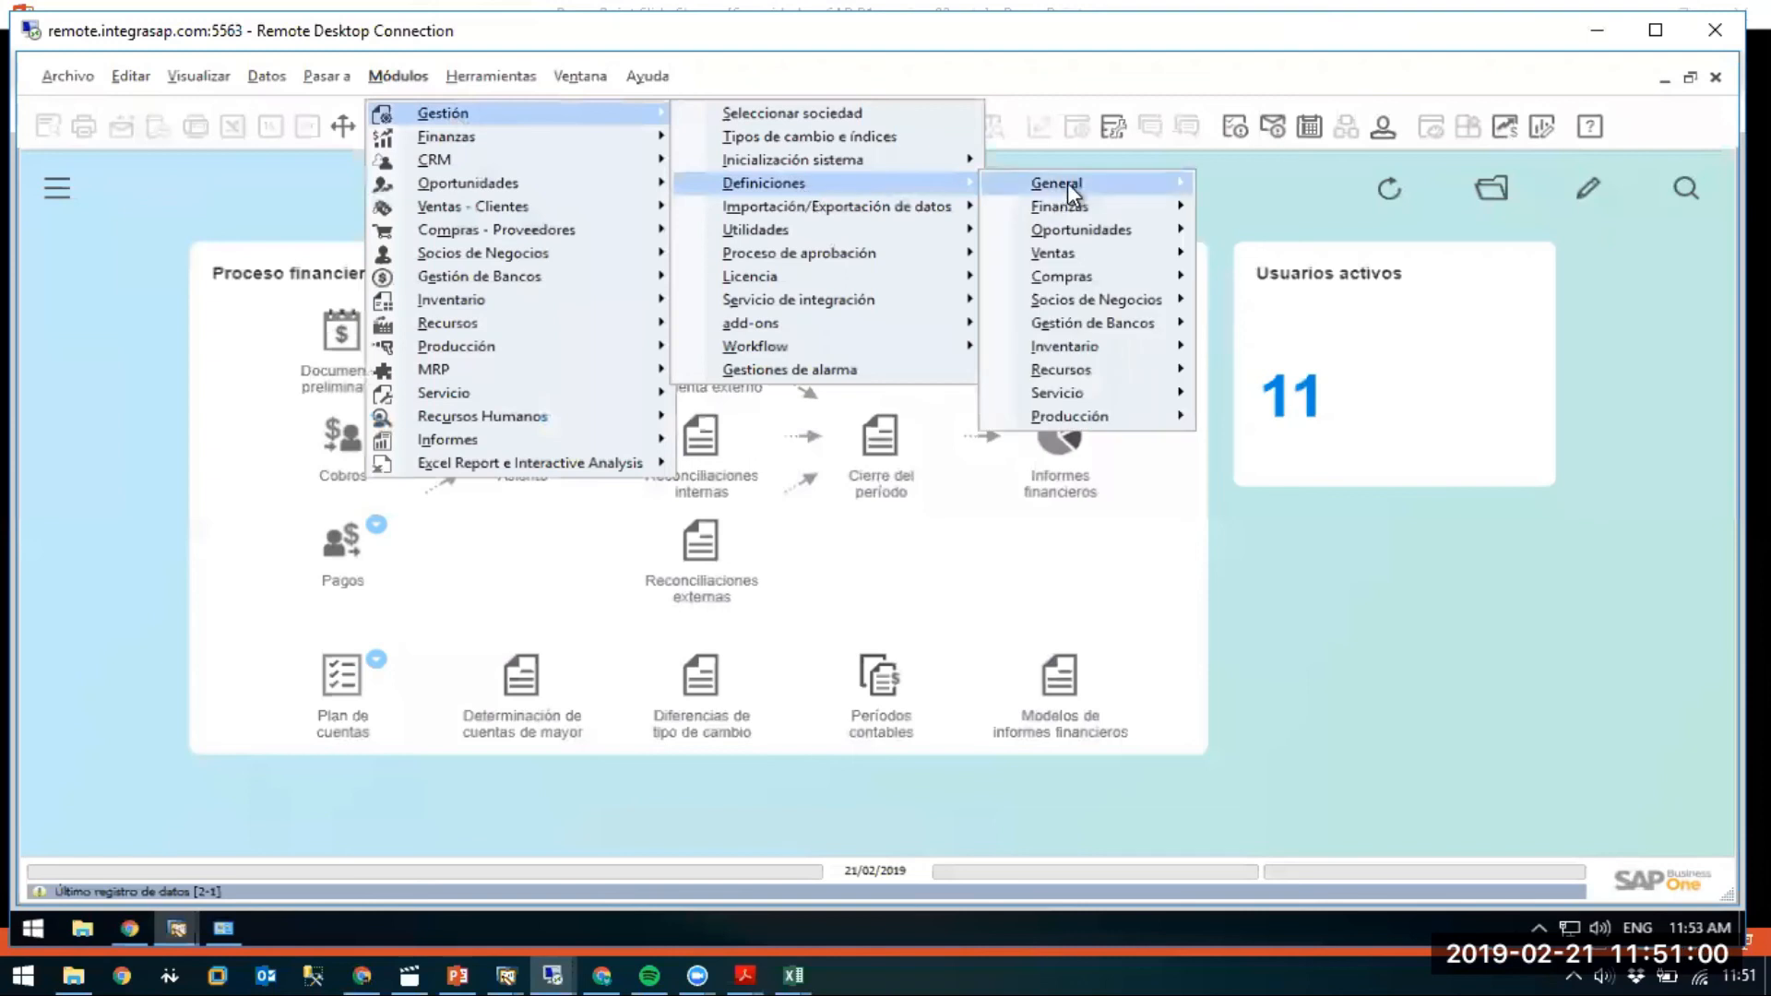
mouse_move(1061, 182)
click(1269, 204)
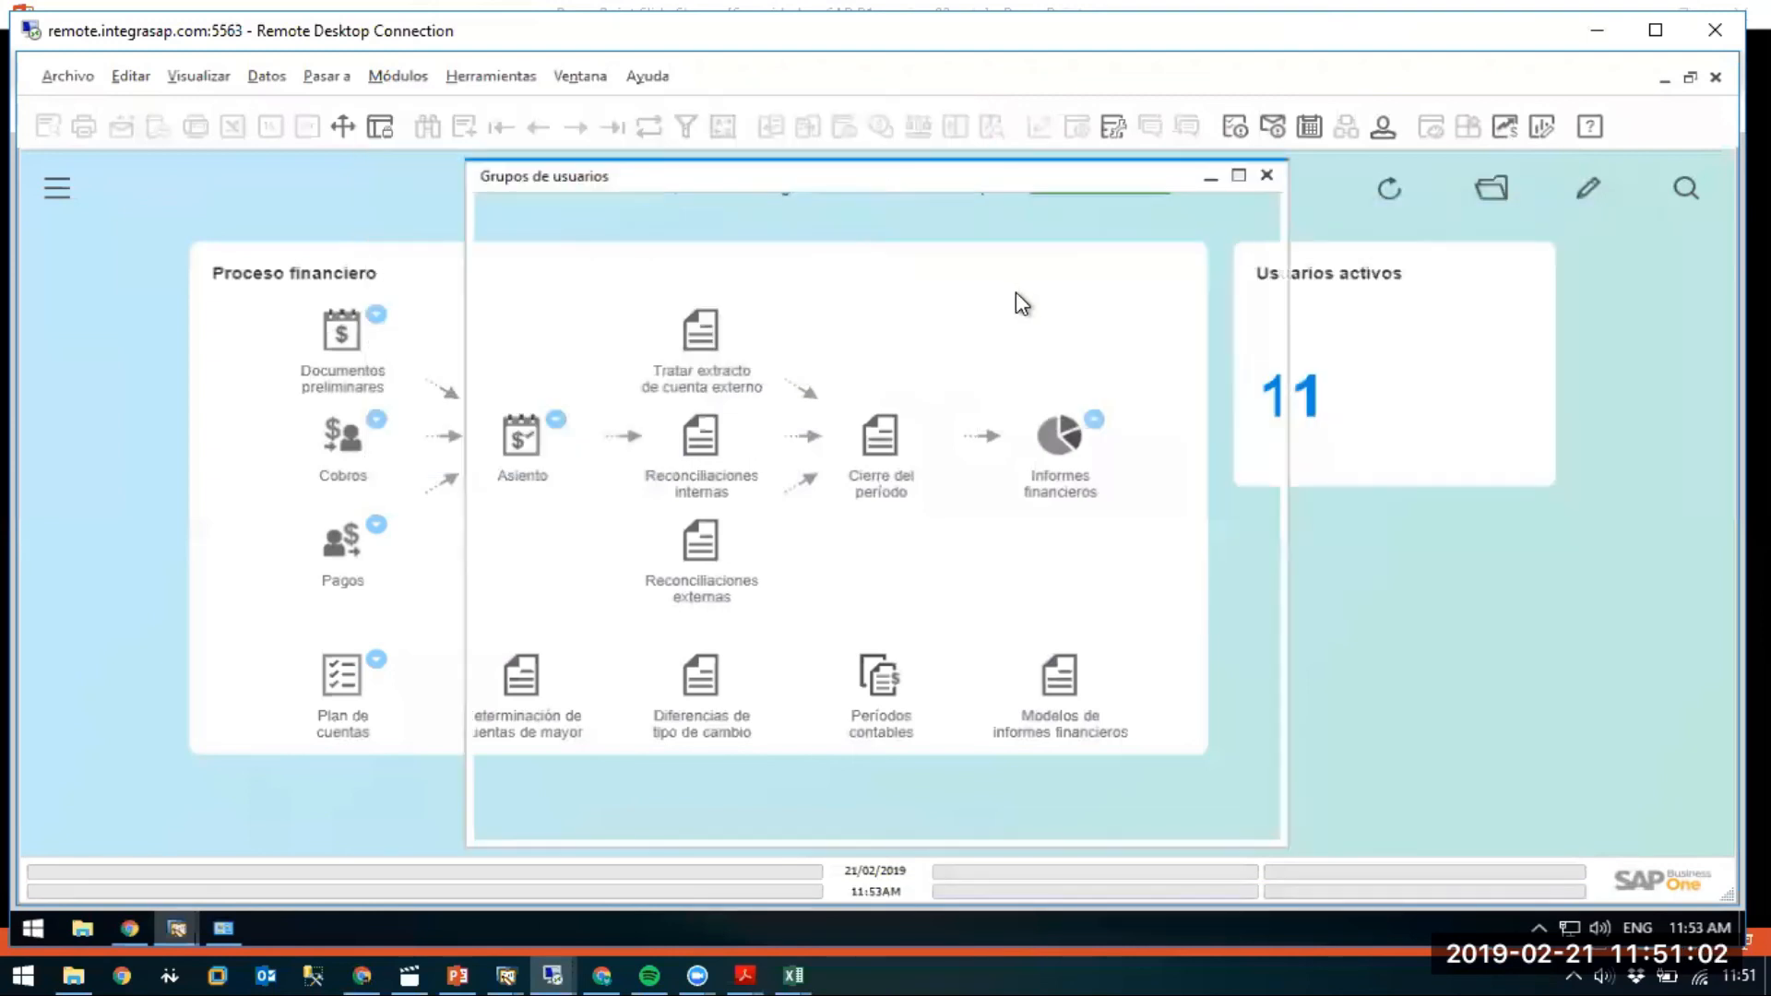
click(538, 566)
Add the new user to Ventas, save the membership, and go back to the slide presentation.
click(858, 512)
key(Tab)
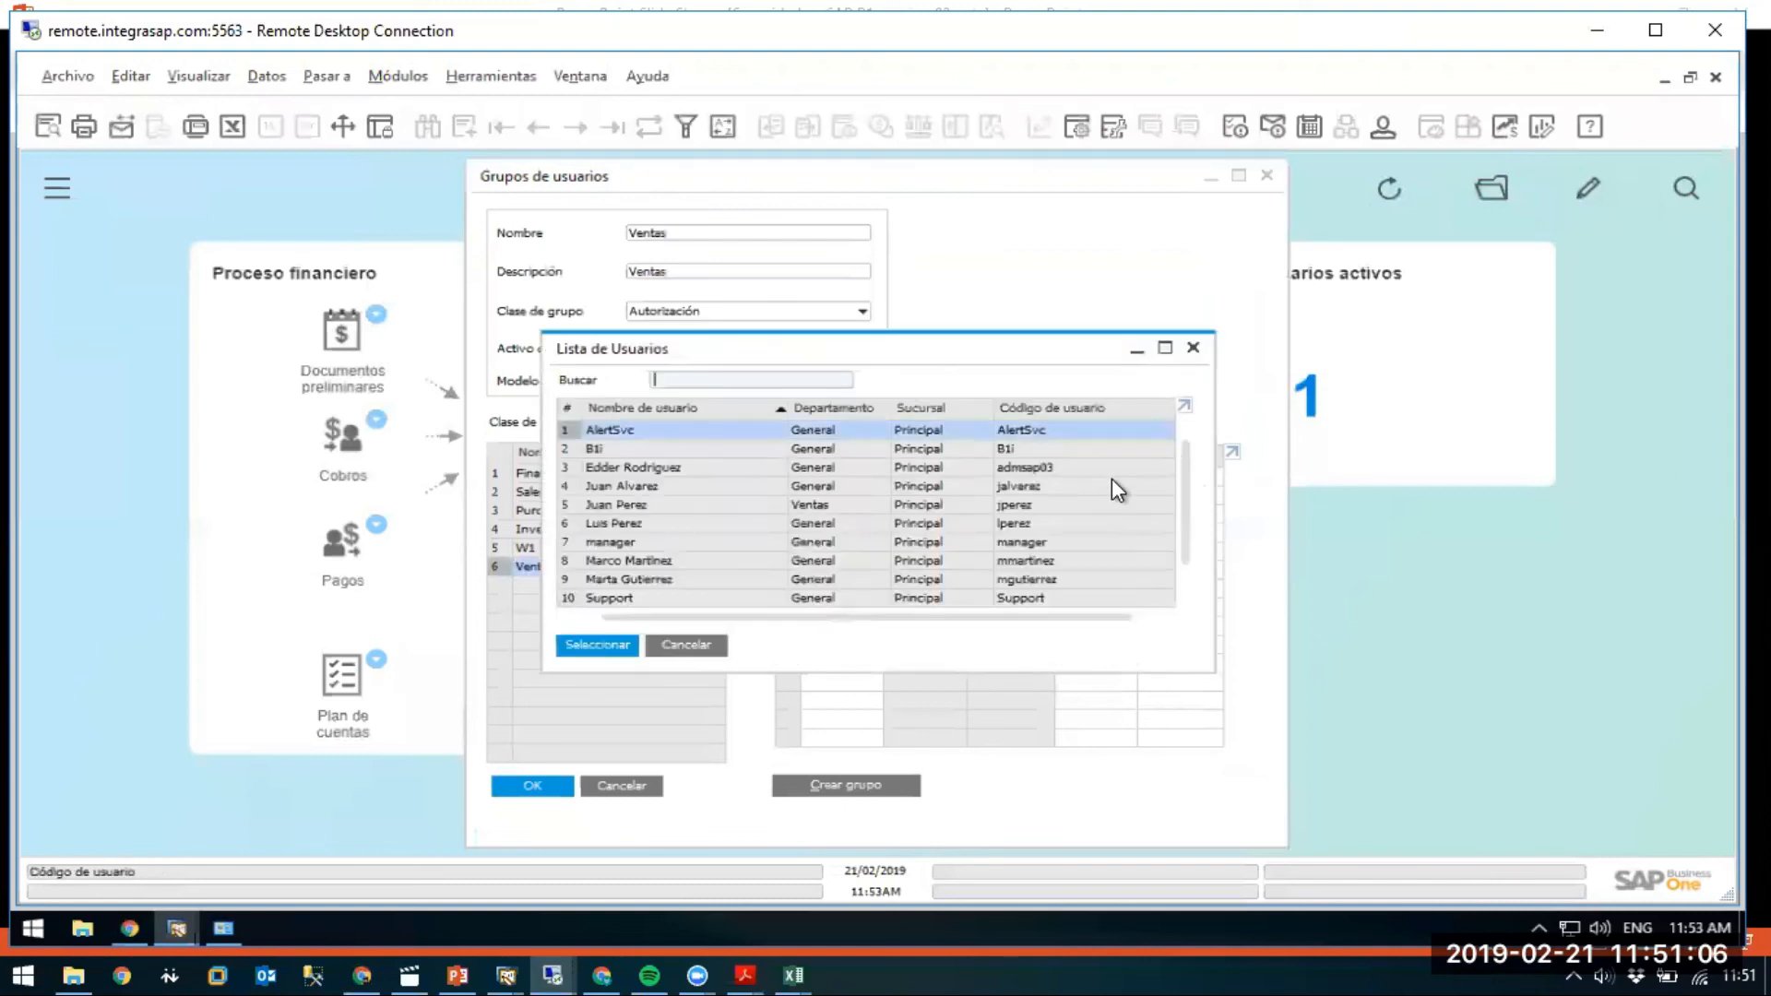
scroll(1181, 479, down, 1)
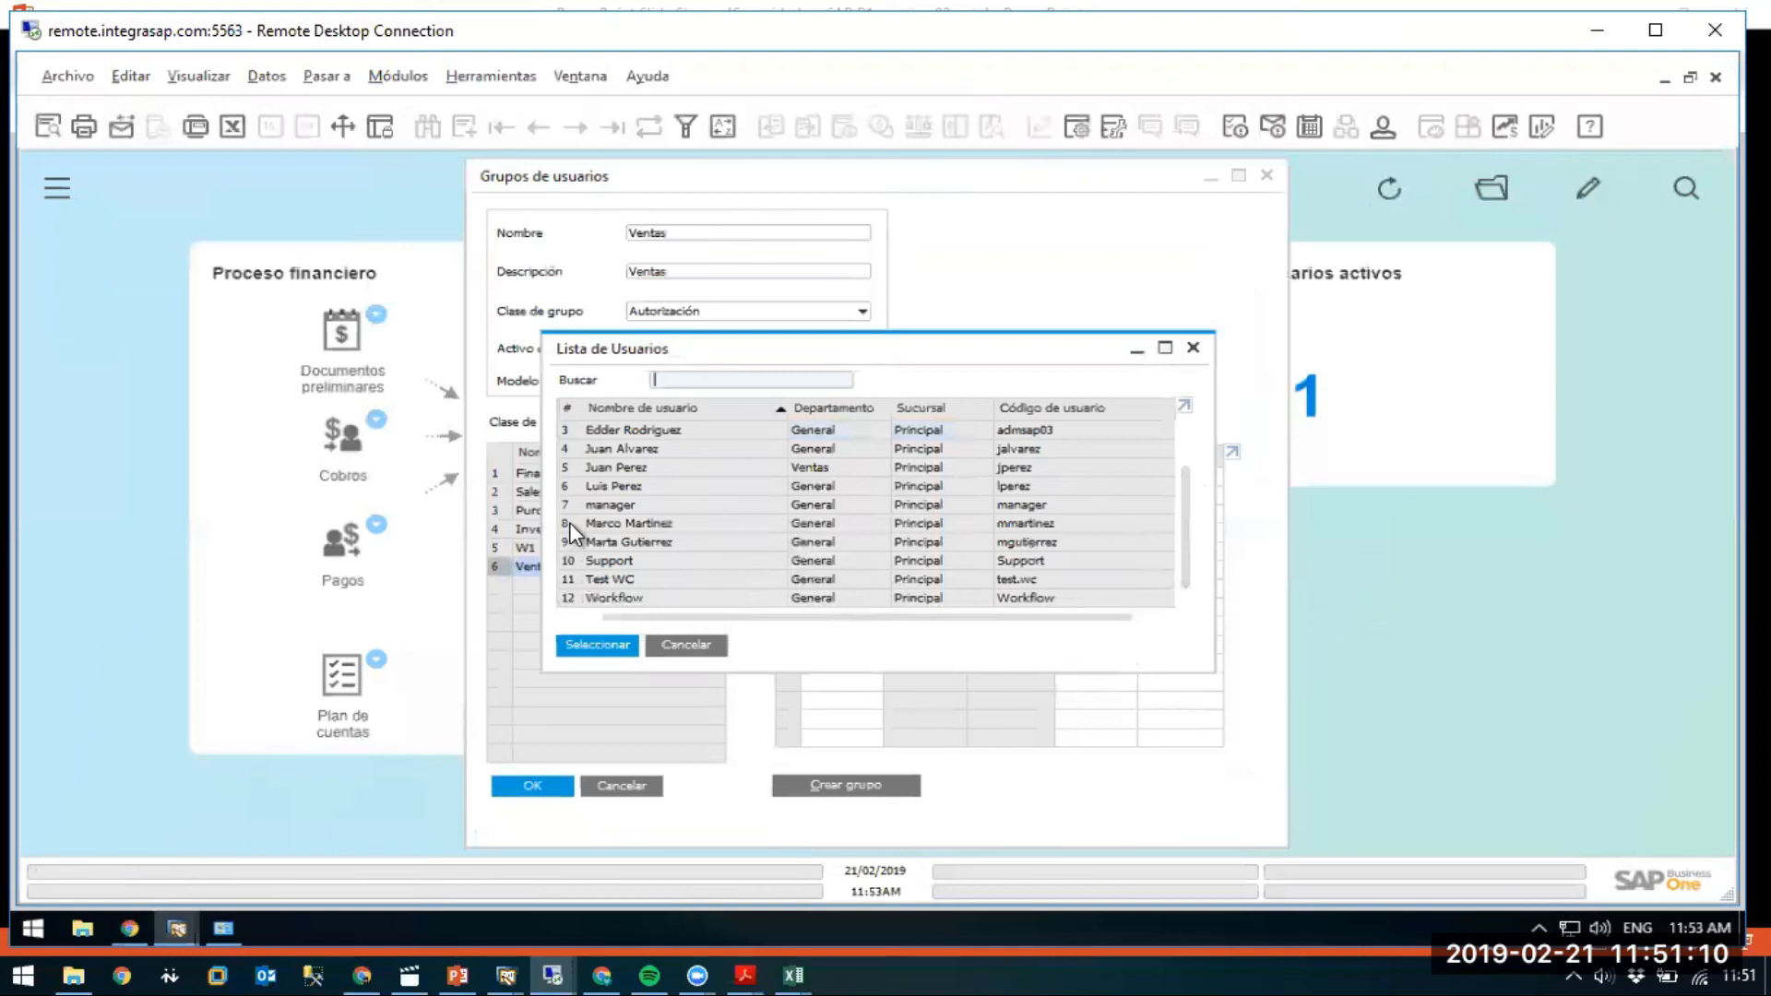
scroll(577, 473, up, 1)
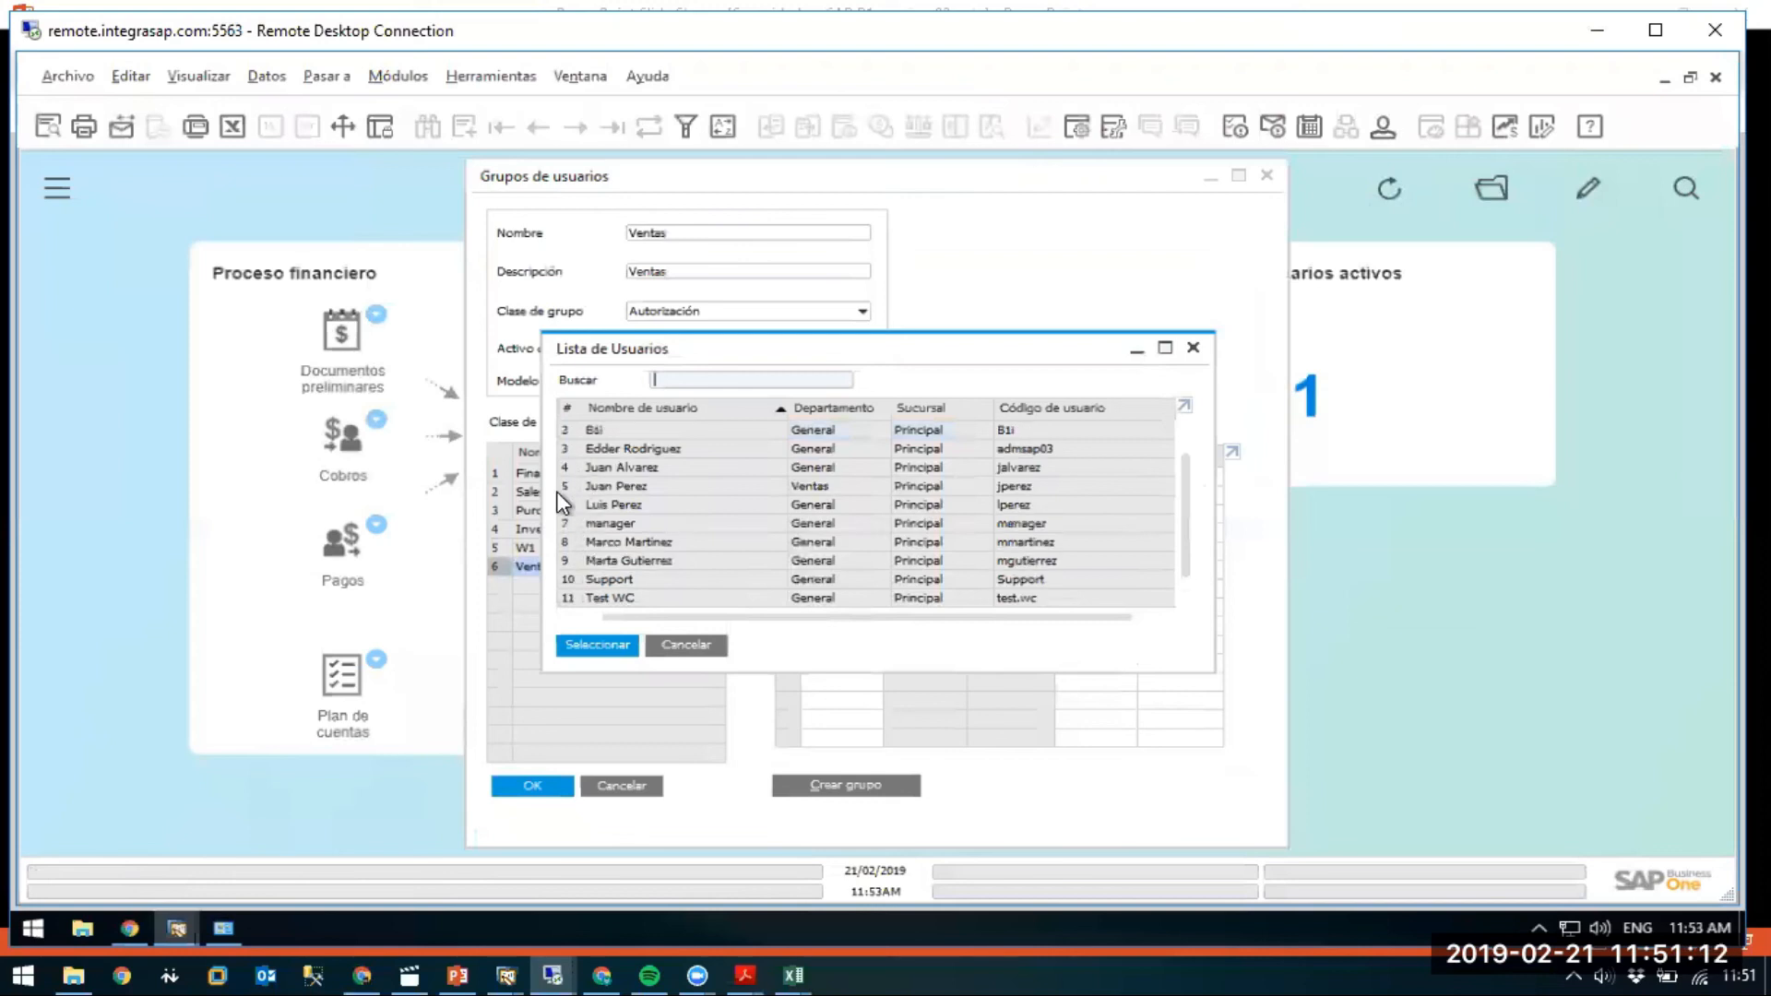
ctrl+click(573, 468)
click(597, 644)
click(498, 789)
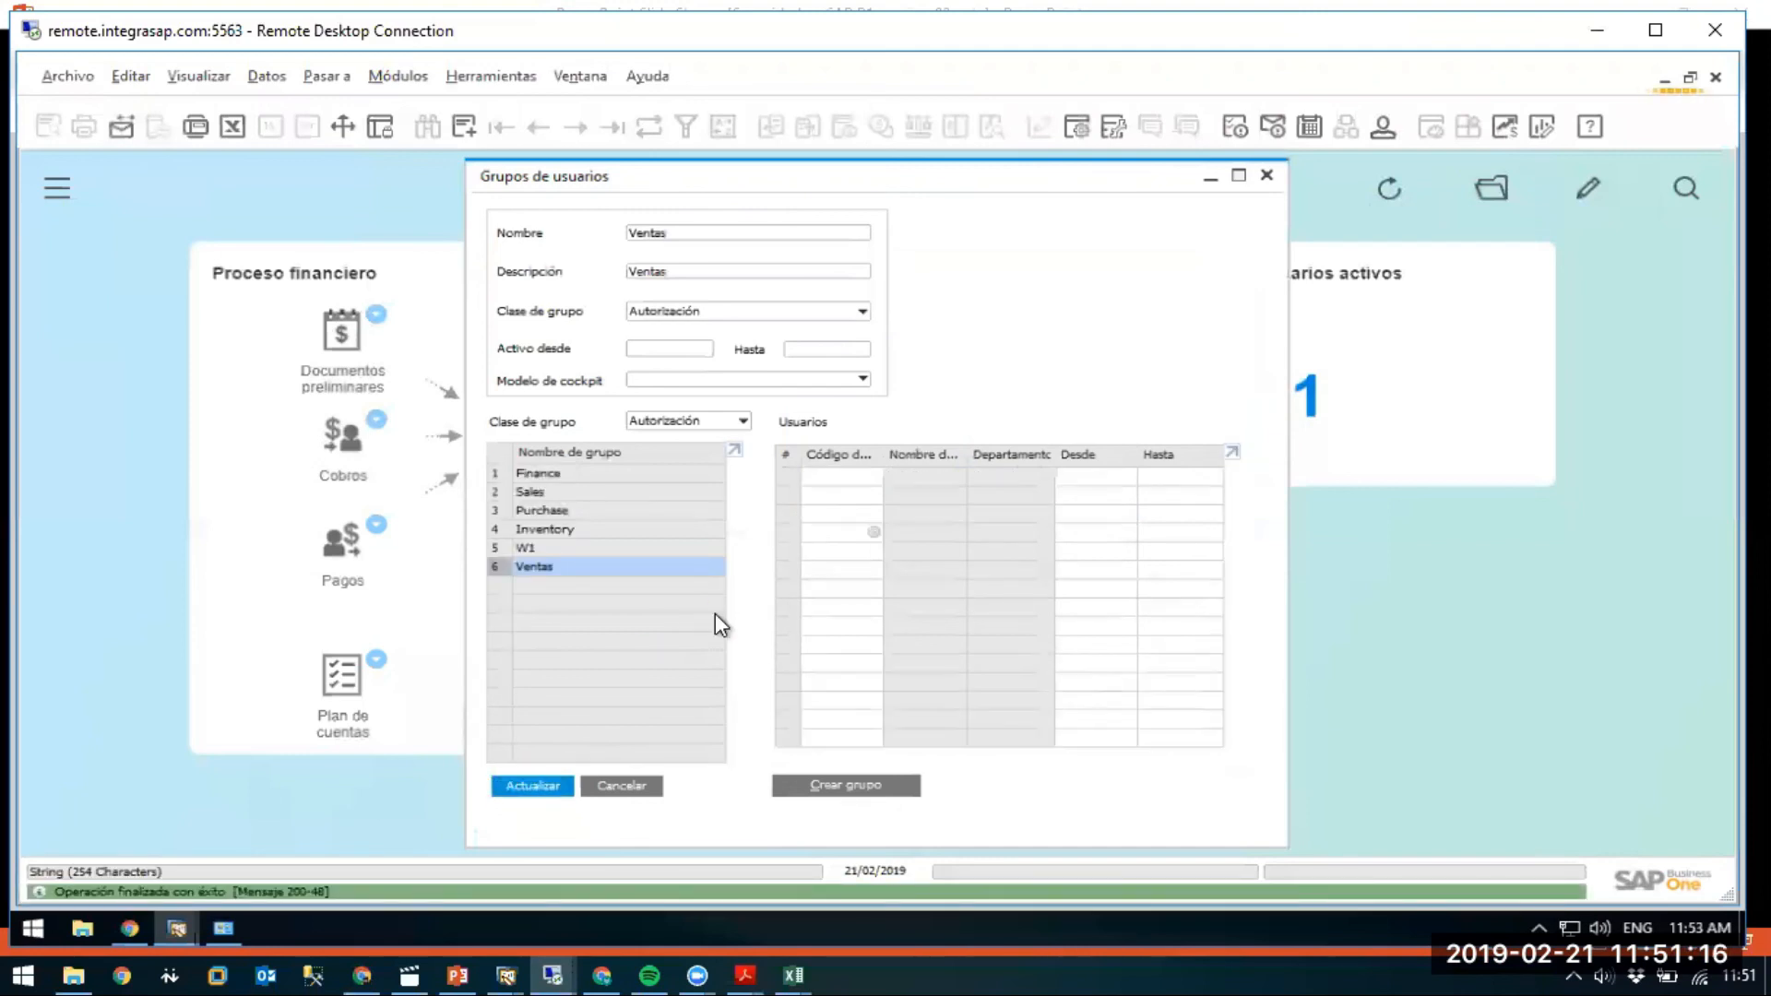
click(1265, 177)
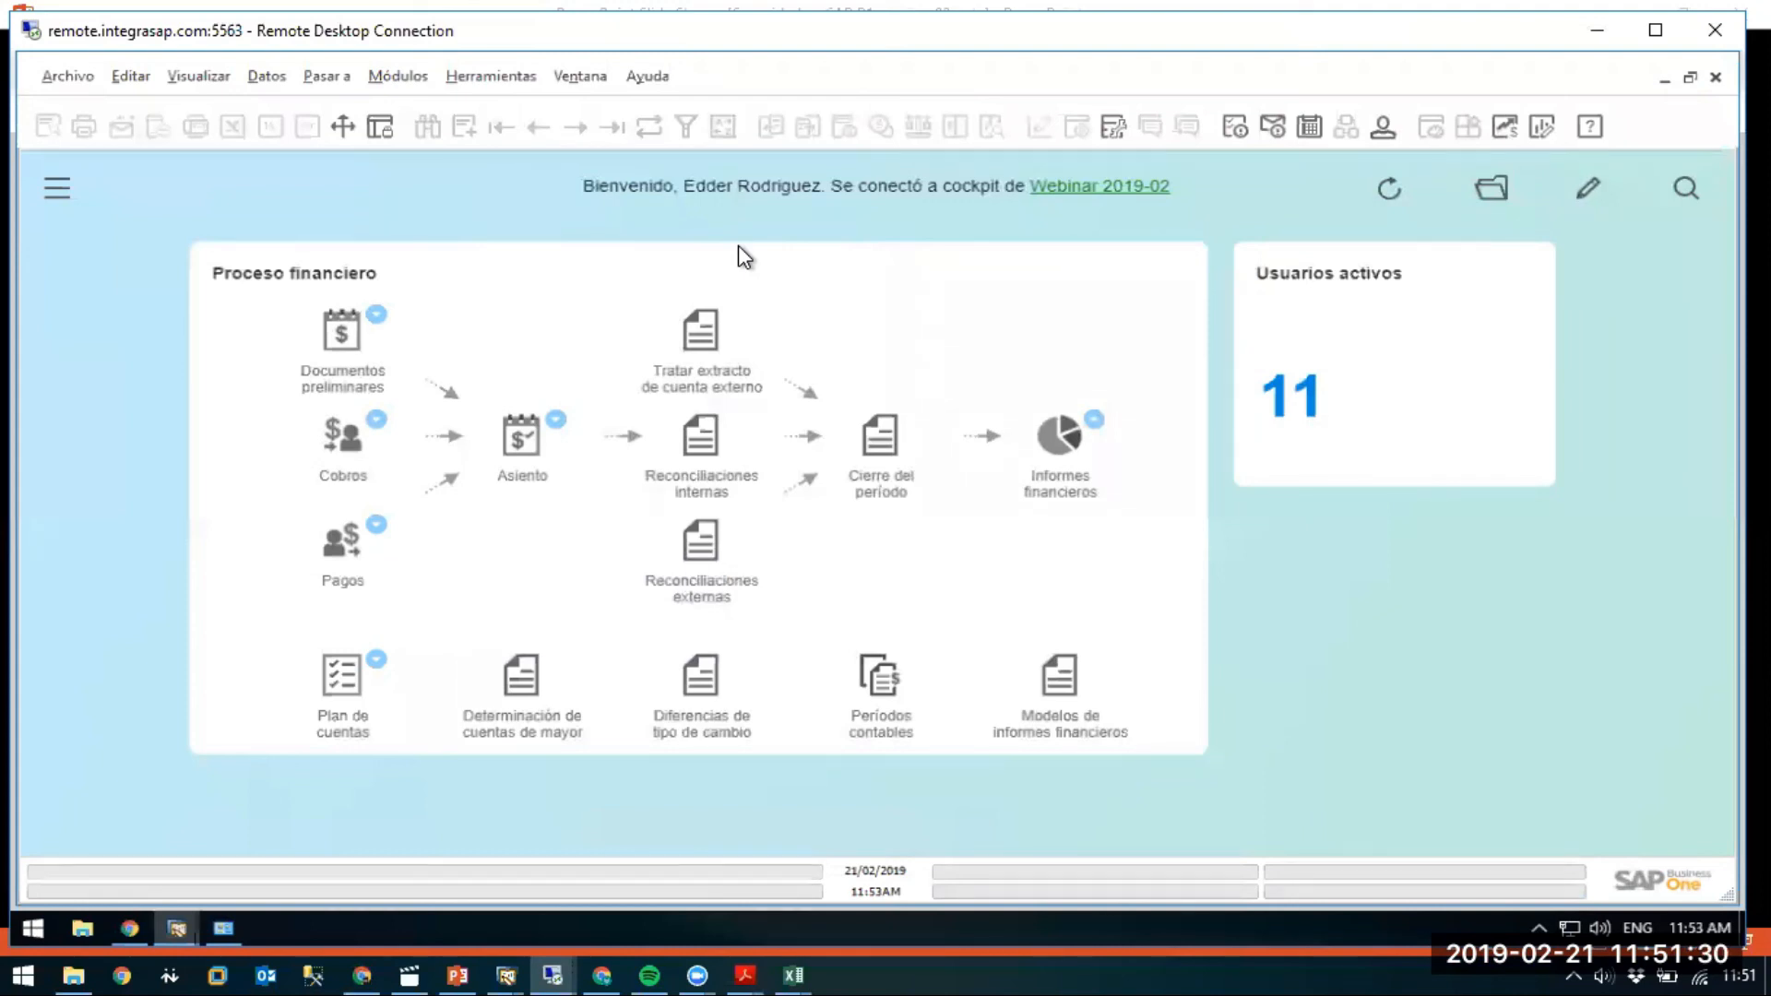
click(462, 957)
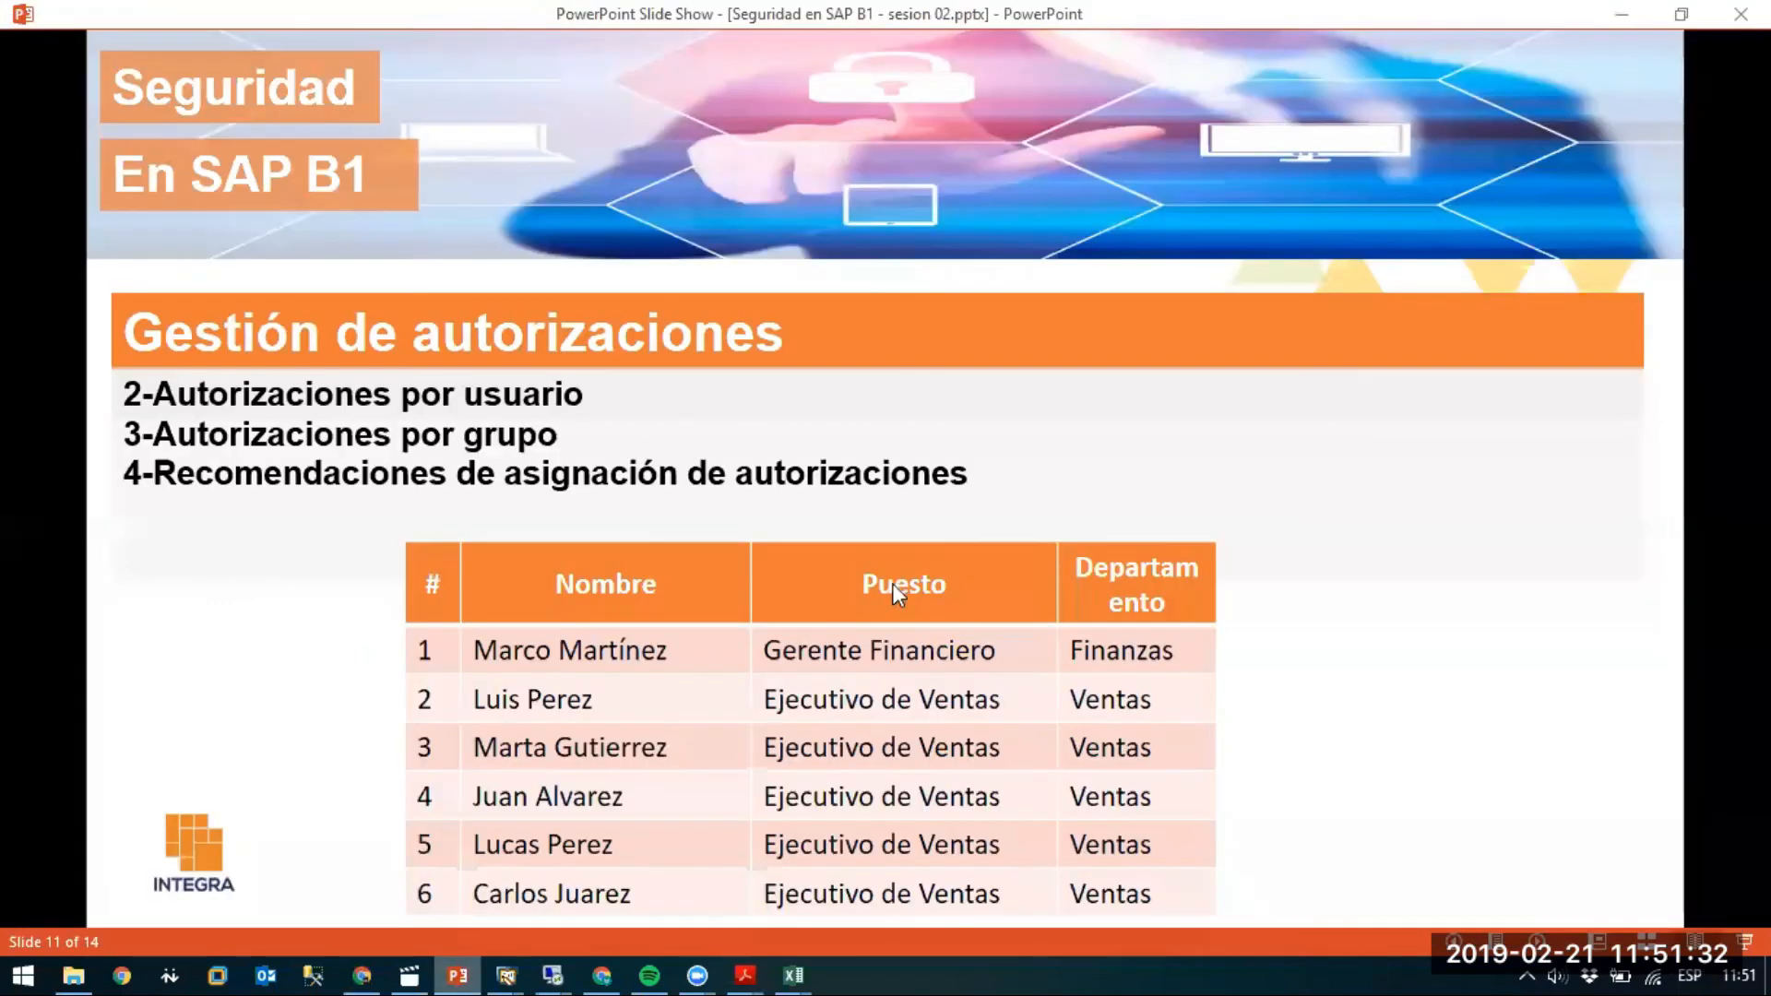